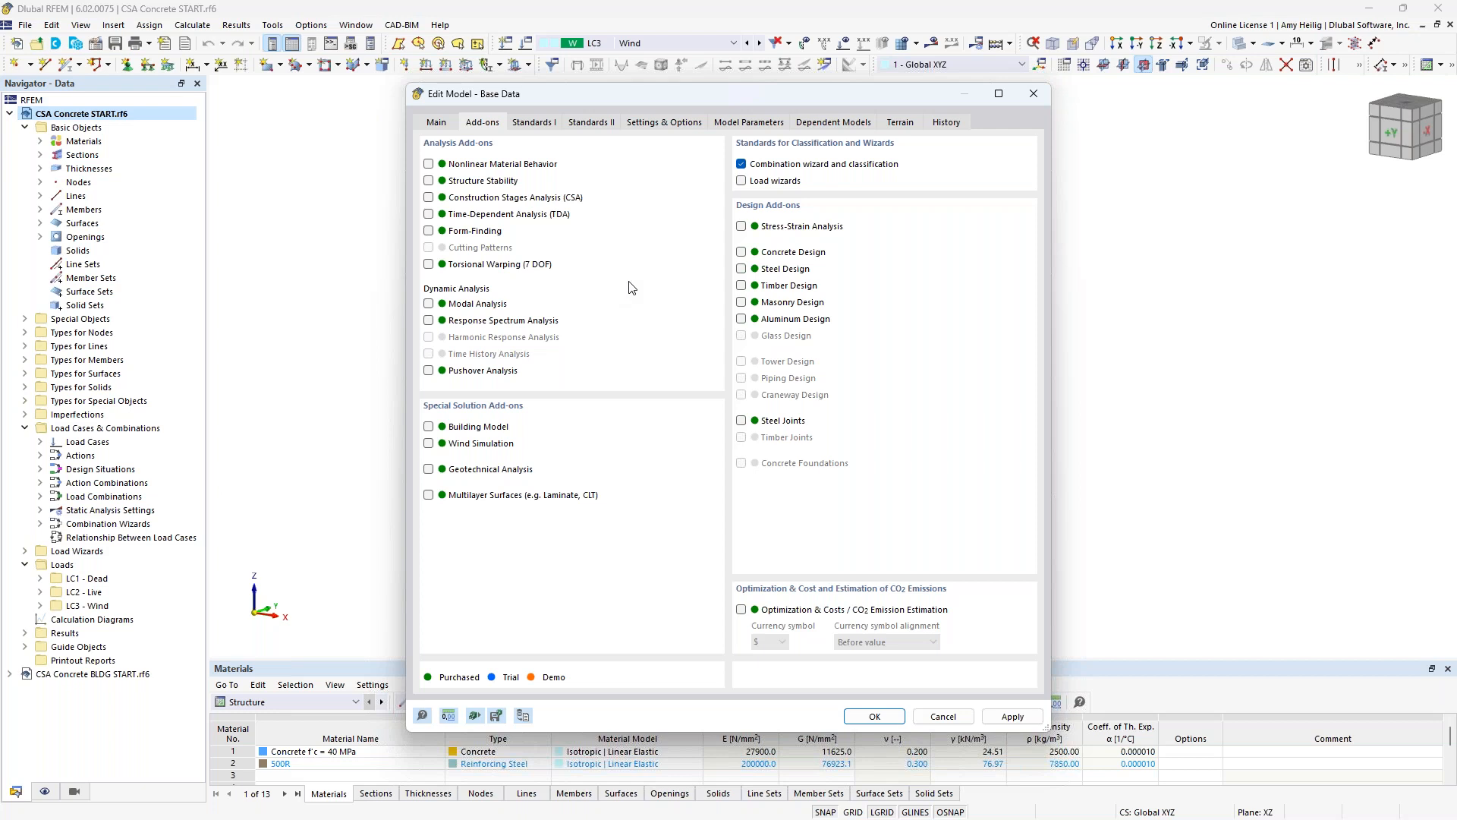
# - Activate the Concrete Design add-on and confirm the base data with the NBC 2020 and CSA A23.3 2019 standards
pyautogui.click(741, 252)
pyautogui.click(553, 125)
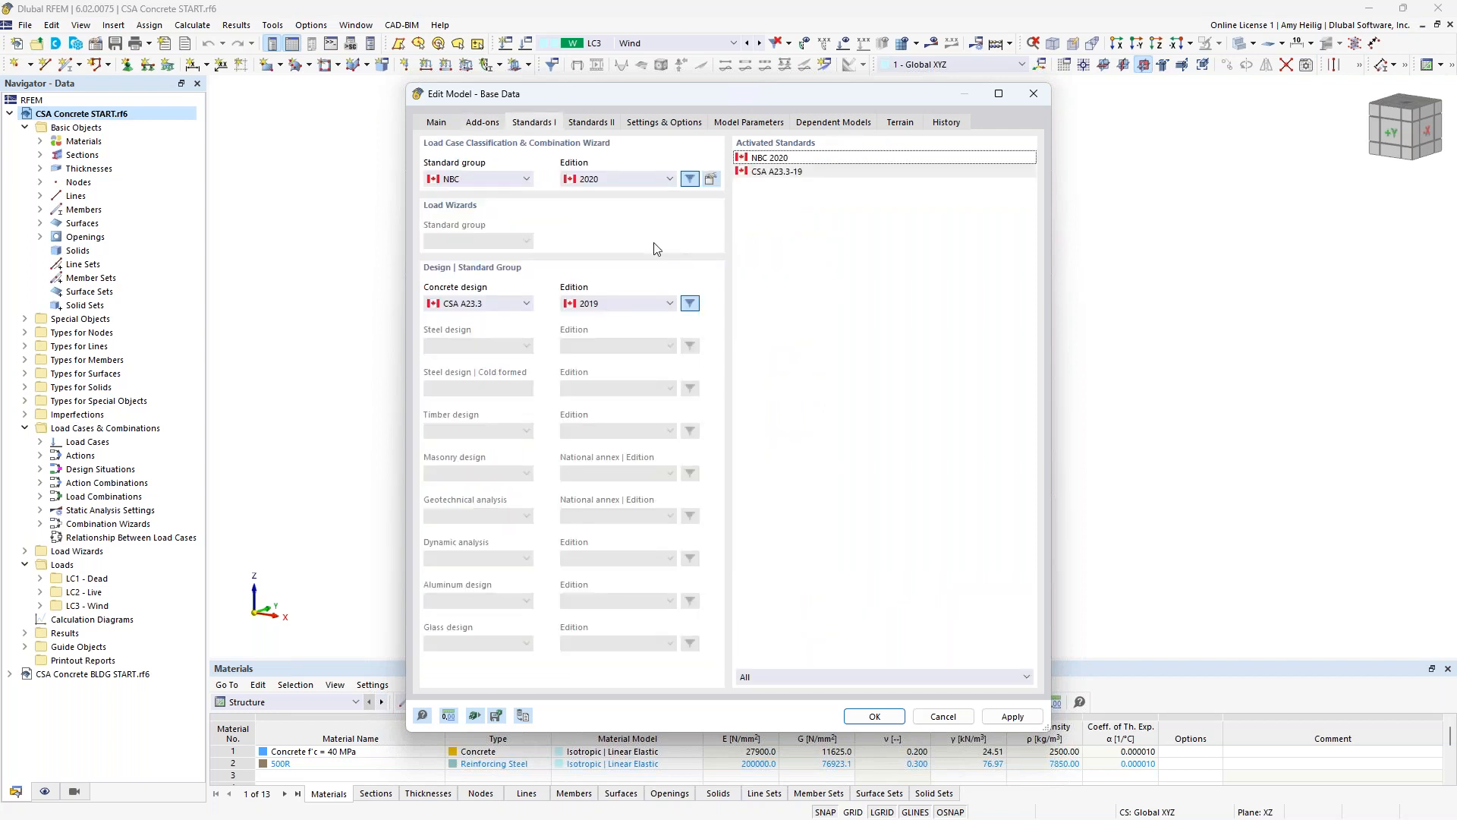
pyautogui.click(510, 180)
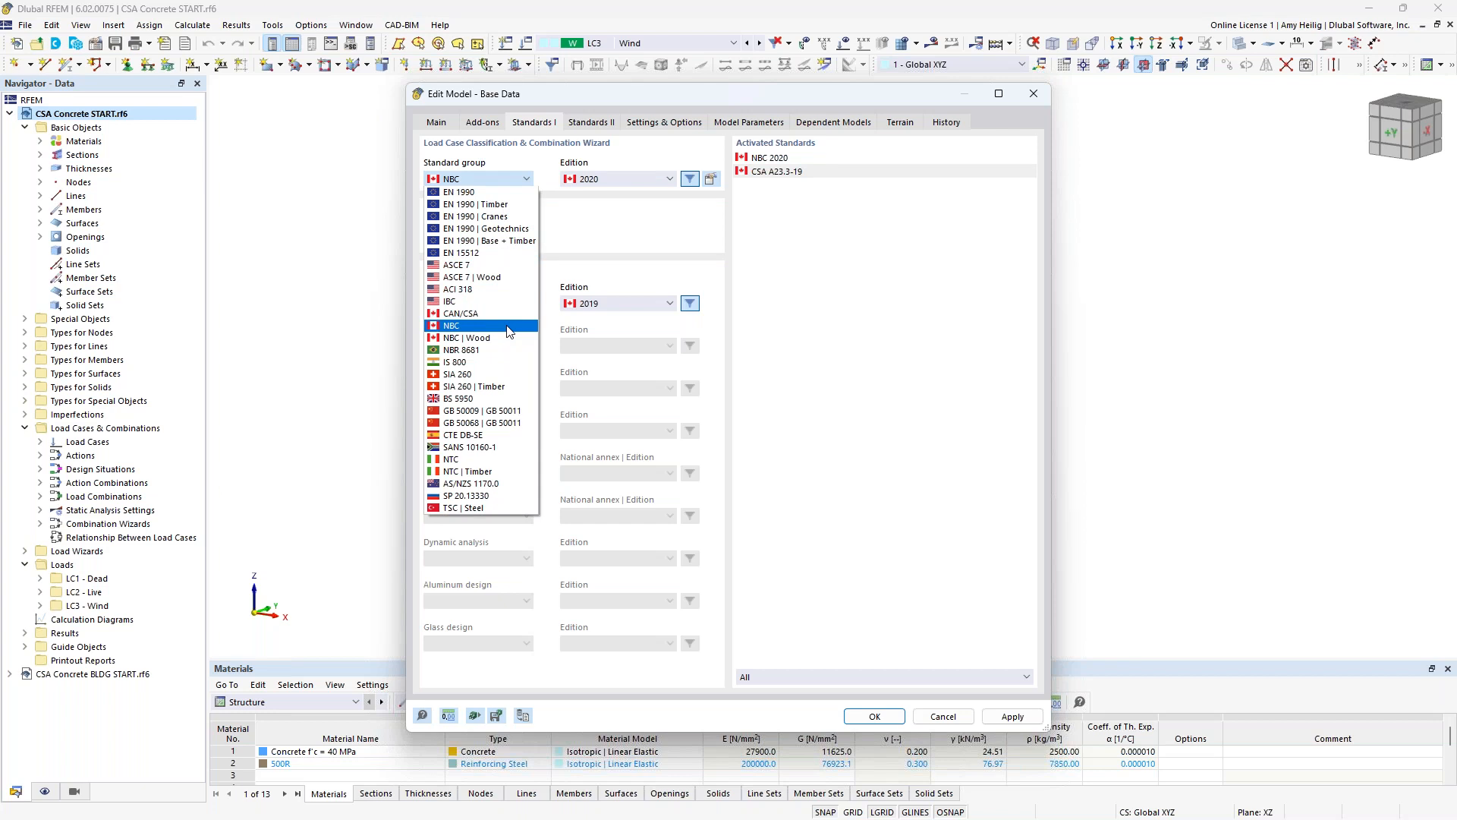
pyautogui.click(640, 225)
pyautogui.click(652, 181)
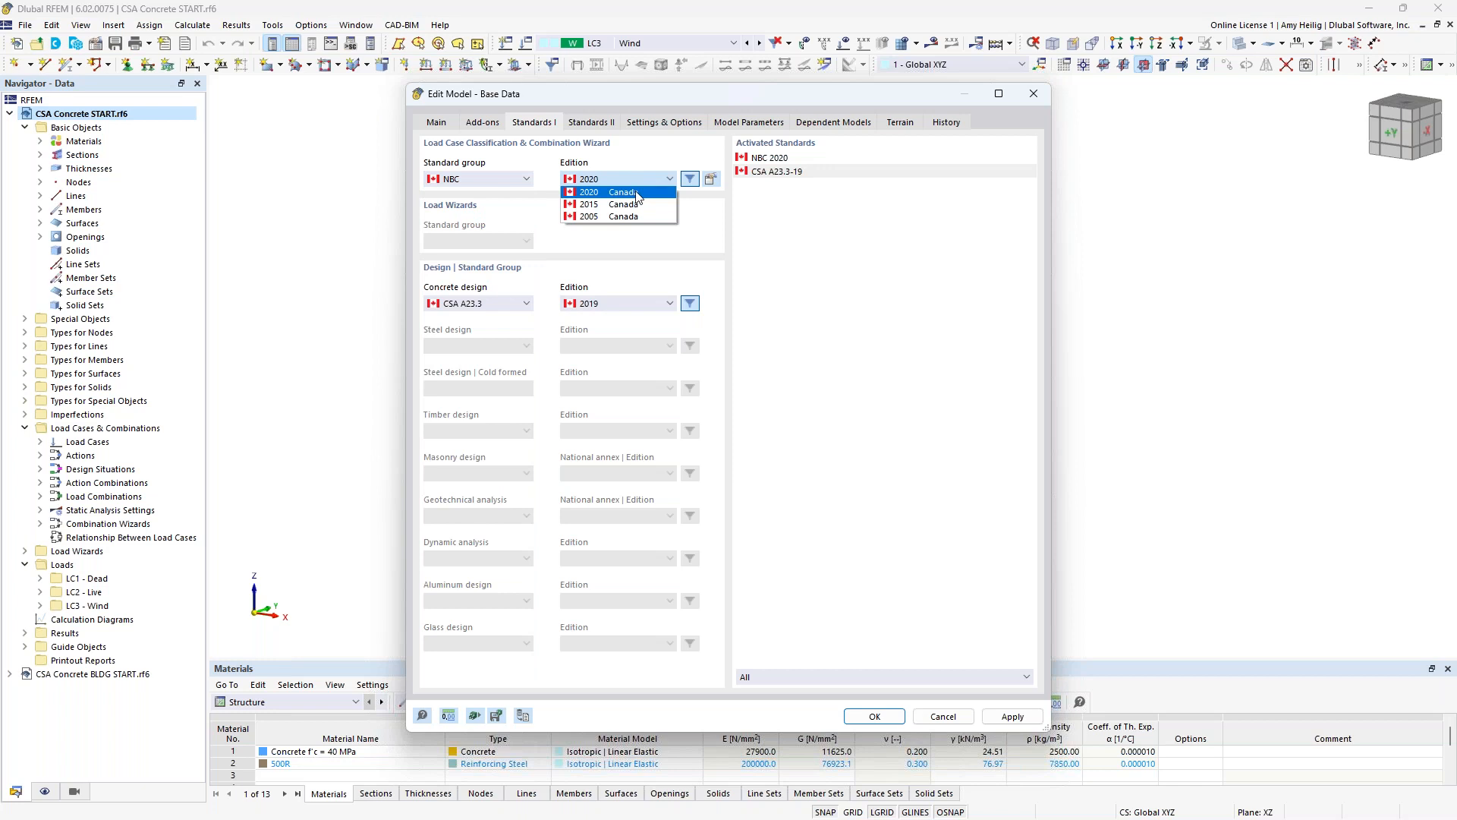
pyautogui.click(598, 249)
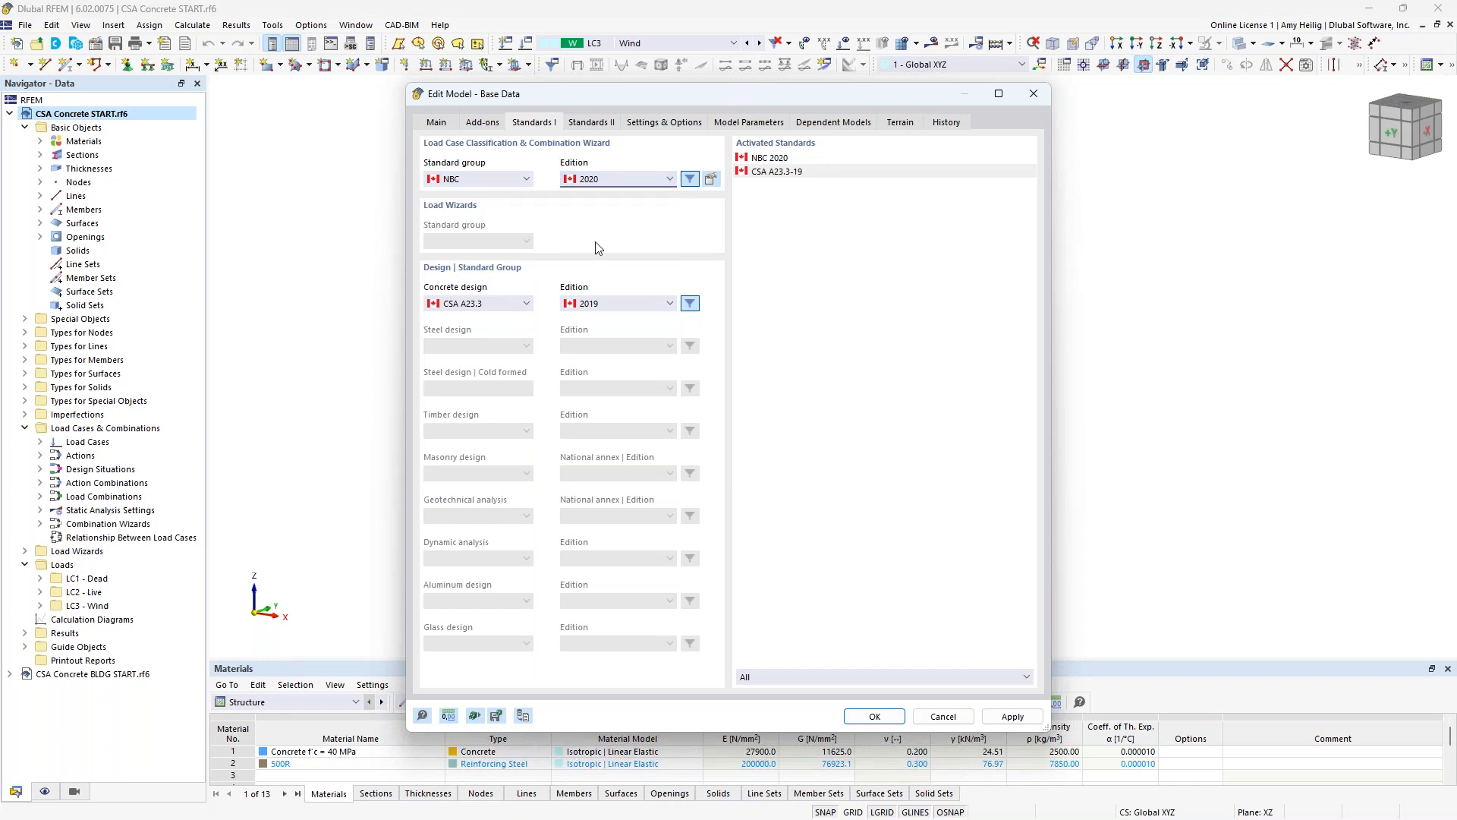
pyautogui.click(505, 307)
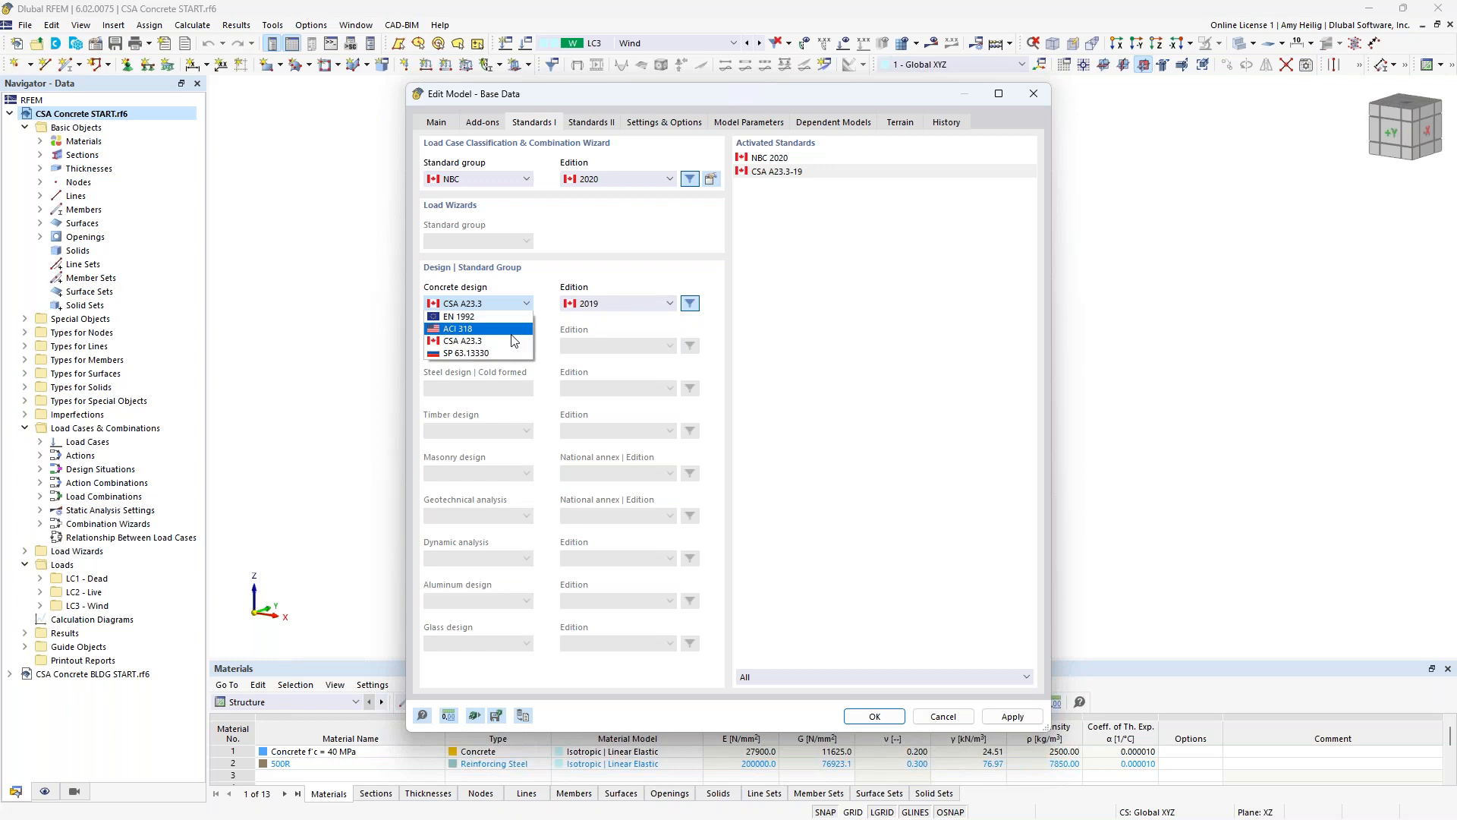
pyautogui.click(613, 255)
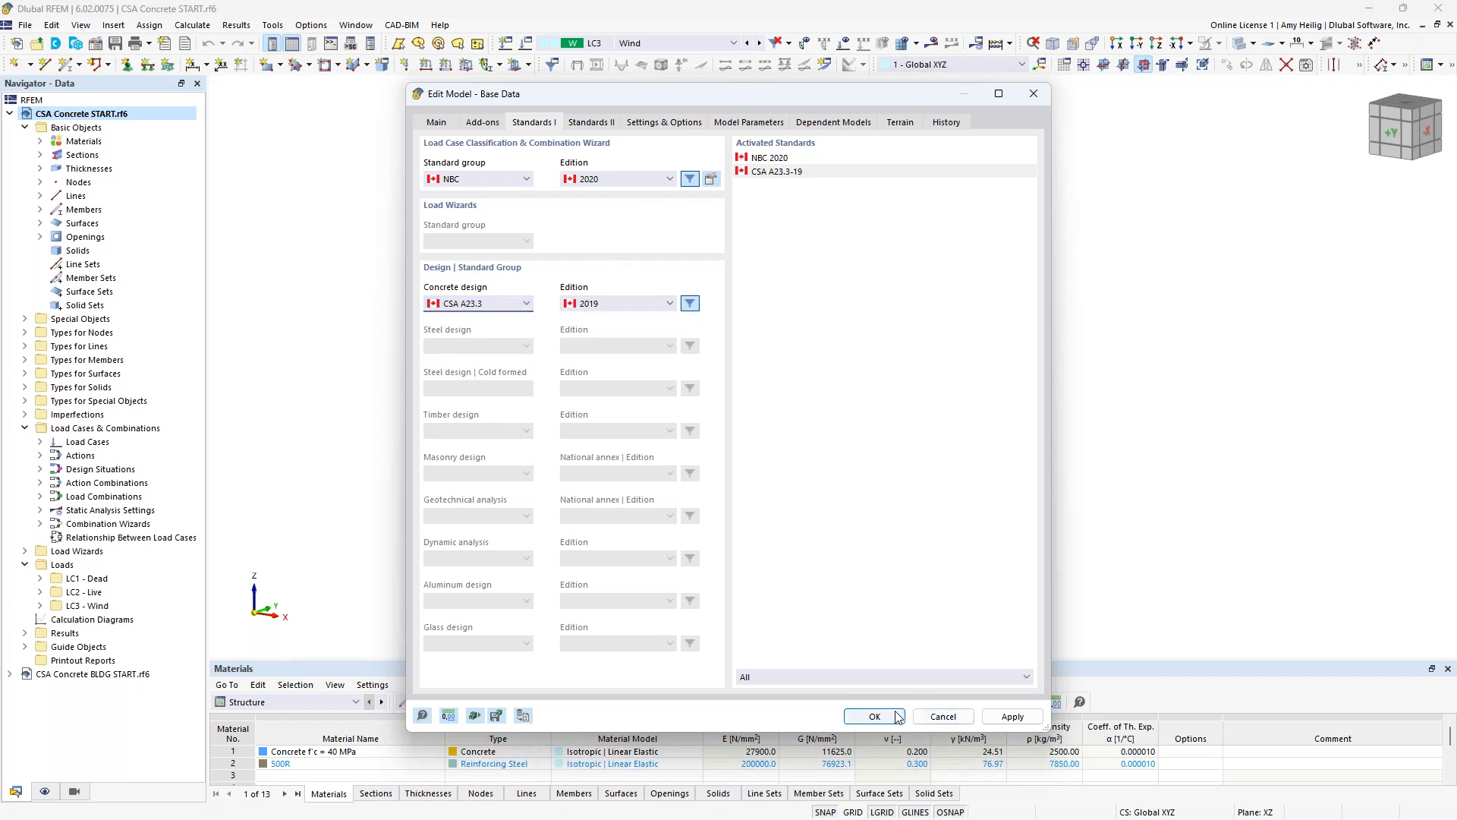
pyautogui.press('Return')
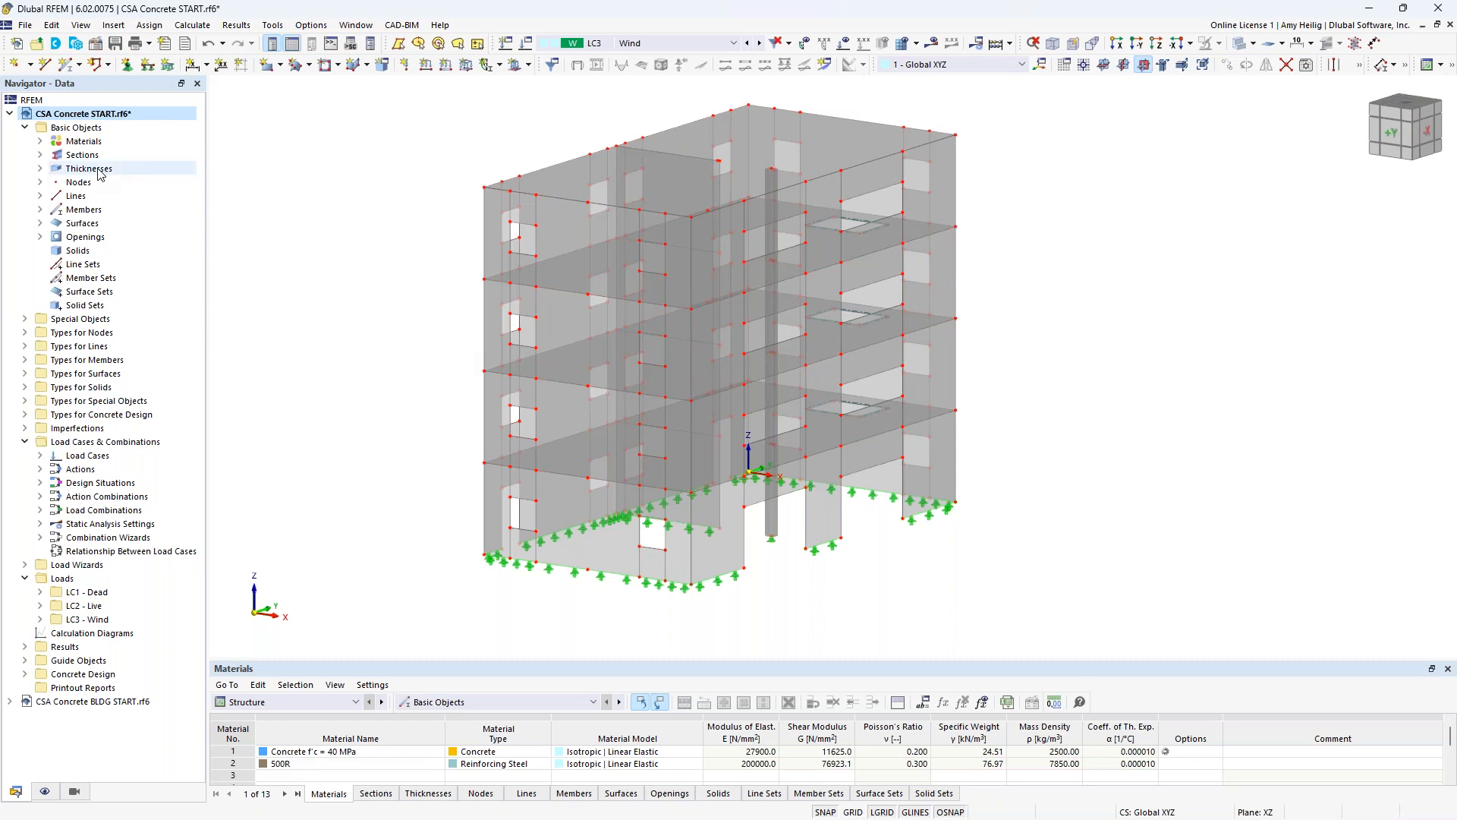
# - Open the Concrete f'c = 40 MPa material for editing
pyautogui.click(41, 141)
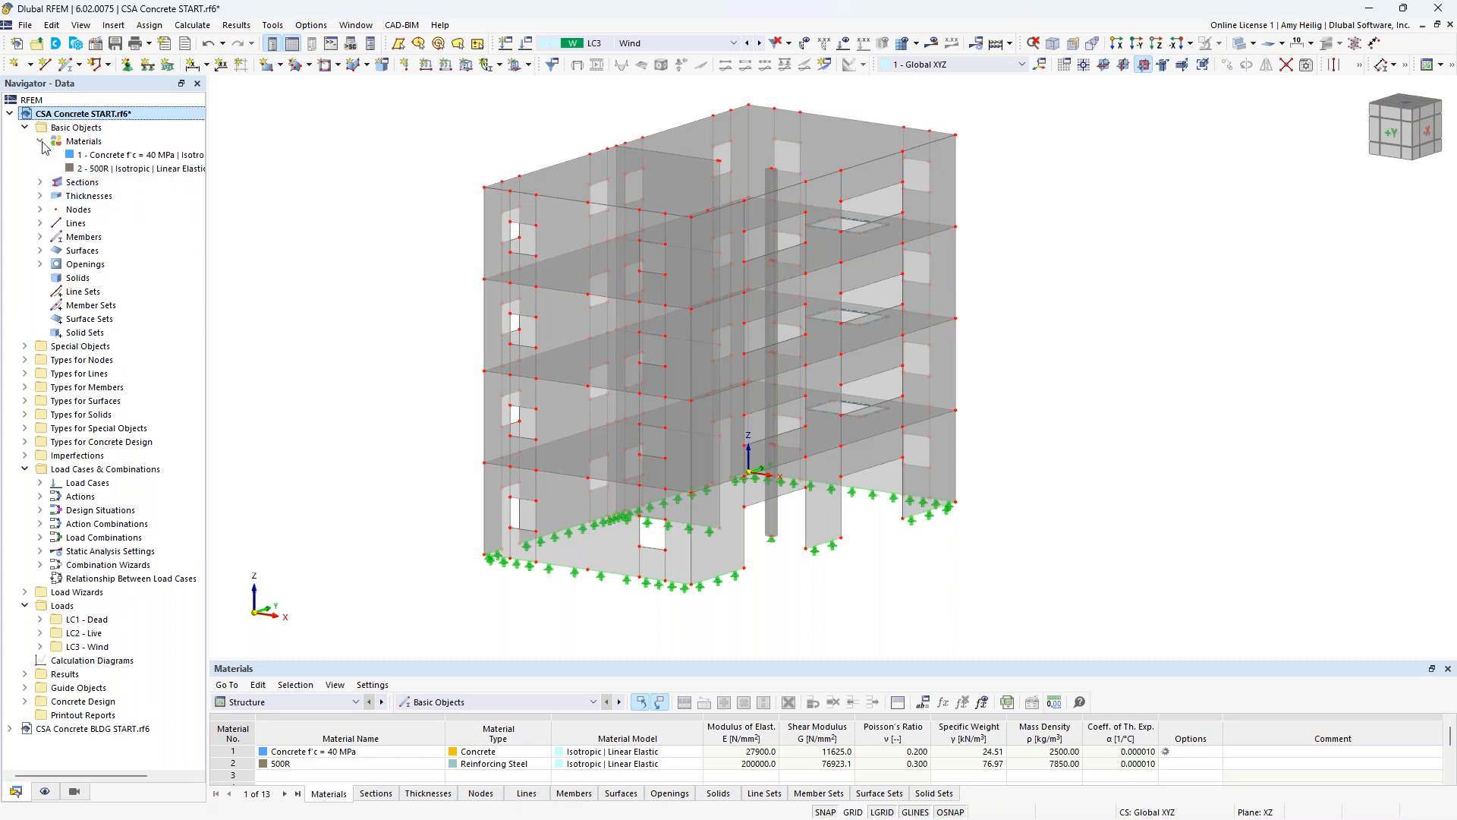
pyautogui.click(86, 156)
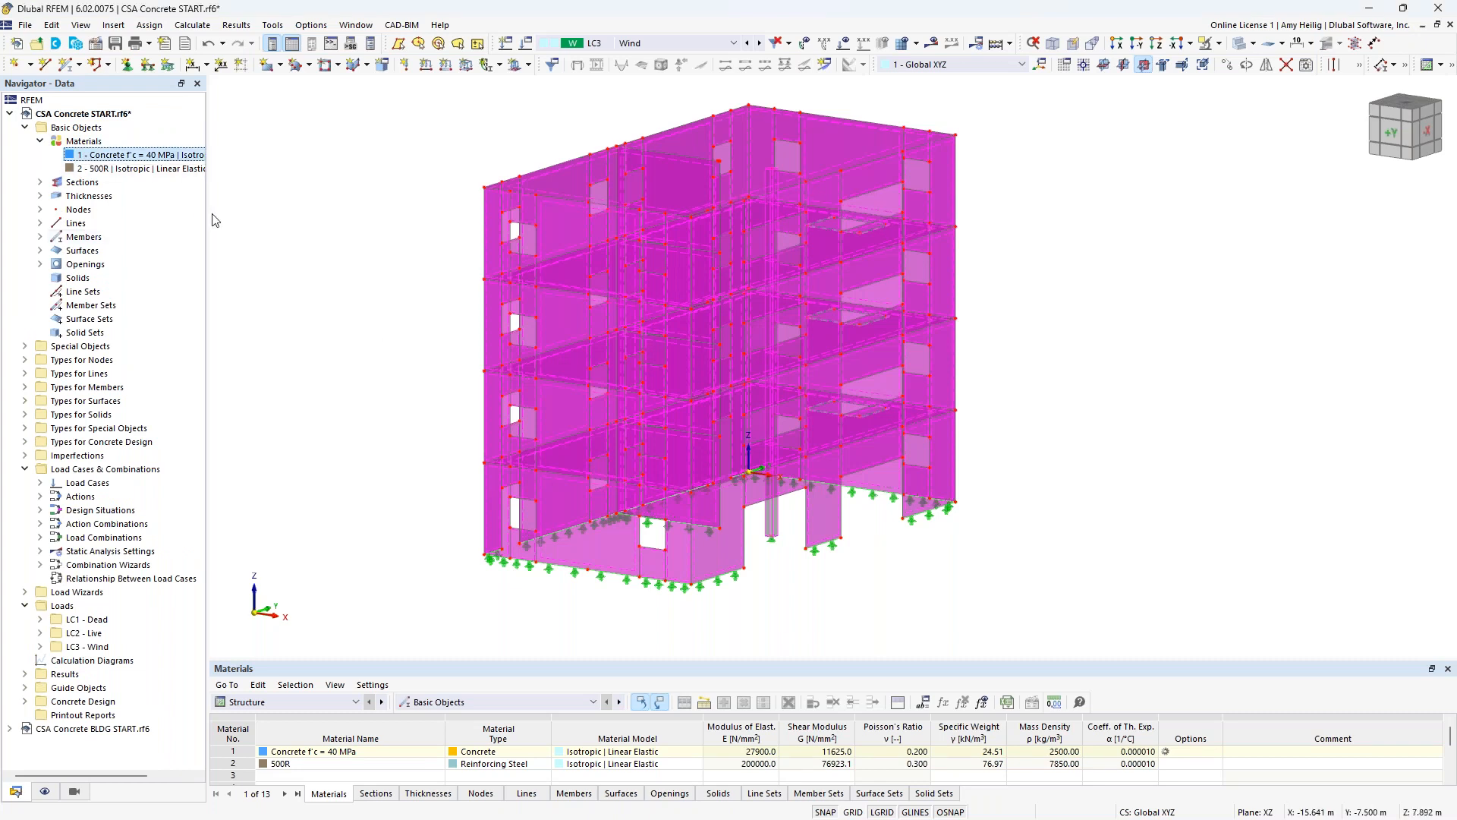
pyautogui.doubleClick(98, 159)
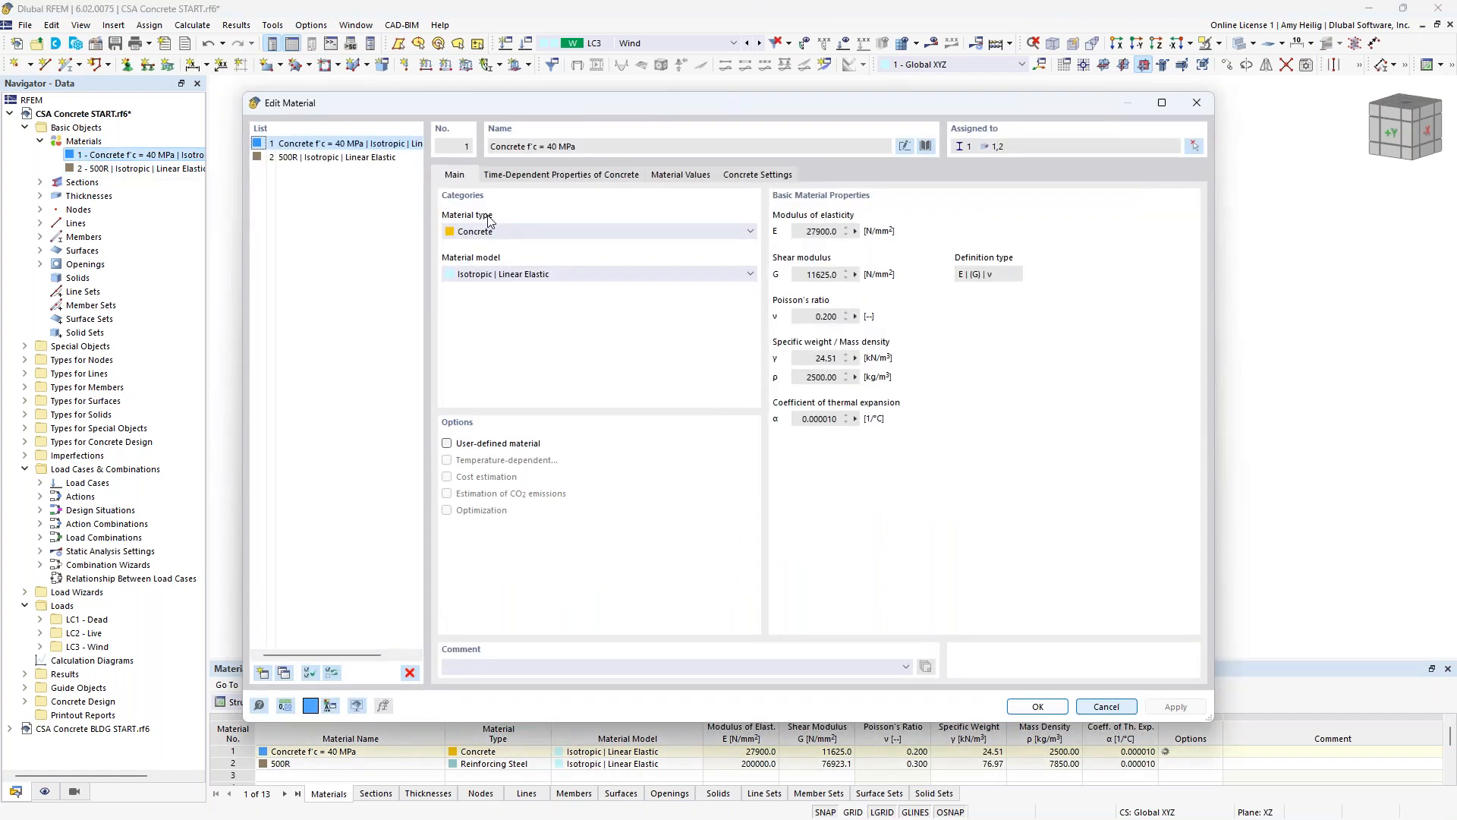
# - Try the creep and shrinkage options in the concrete's time-dependent properties, and switch both off again
pyautogui.click(539, 175)
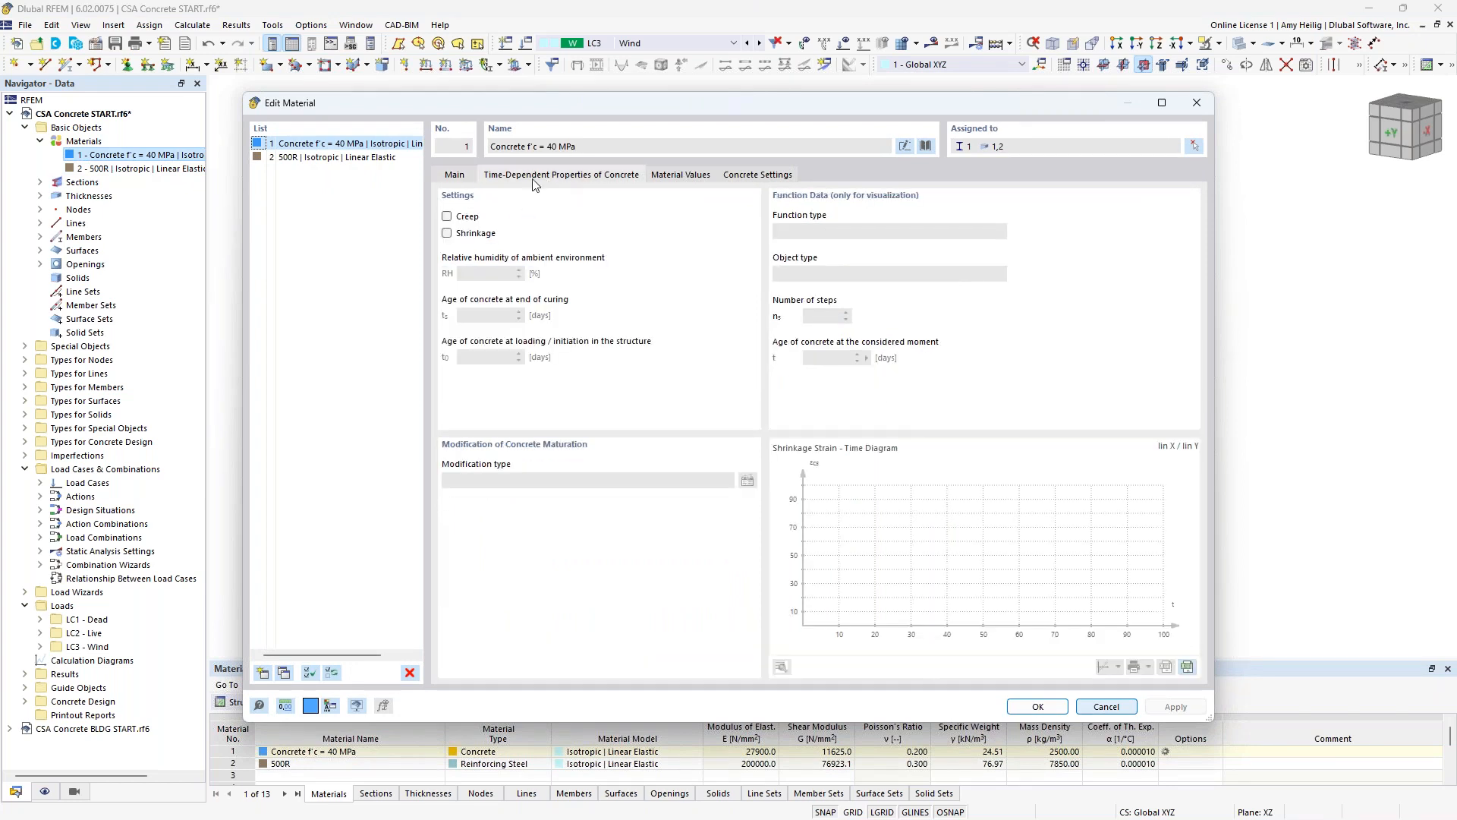
pyautogui.click(447, 216)
pyautogui.click(447, 233)
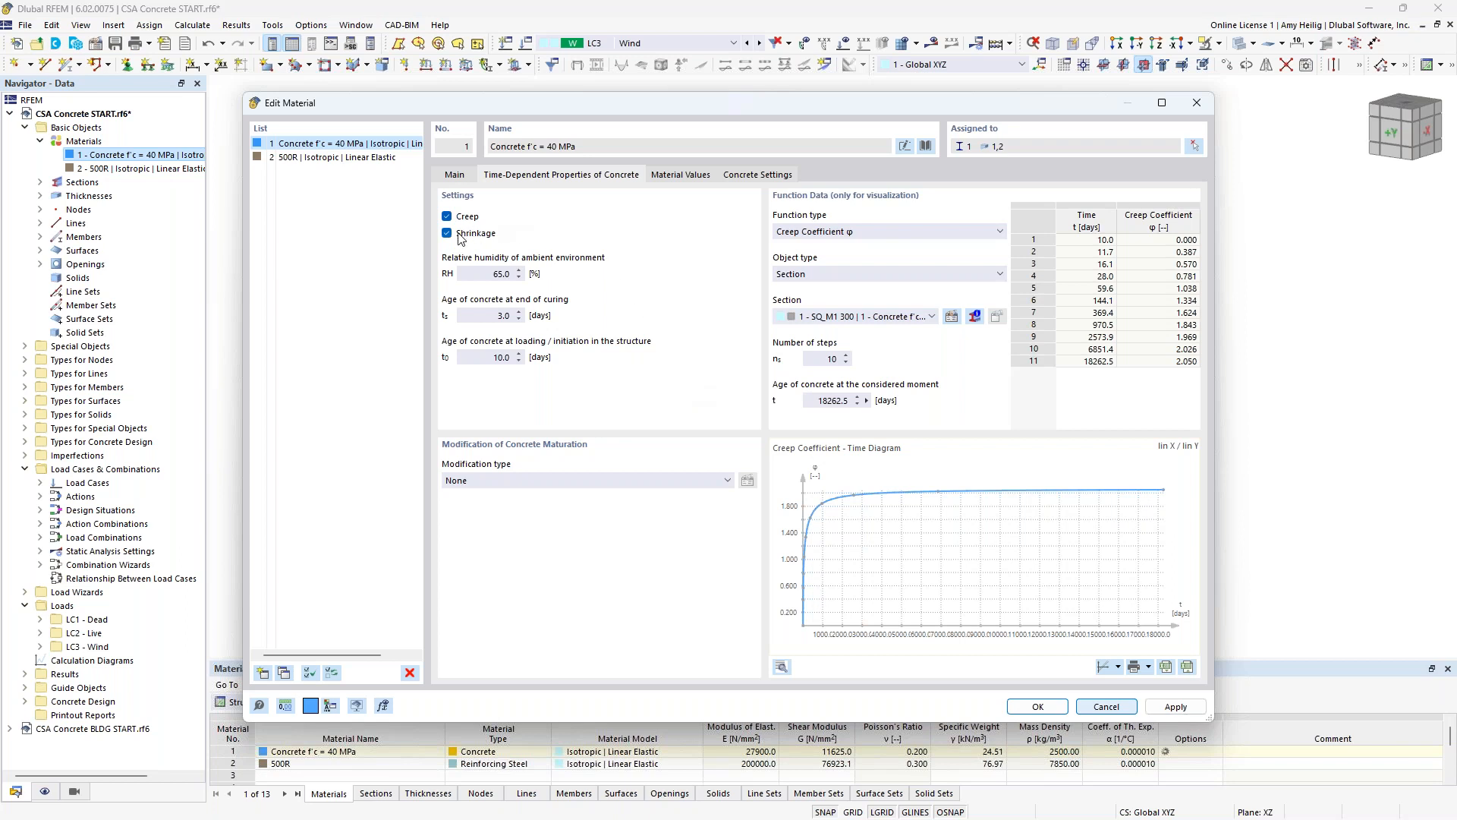
pyautogui.click(447, 233)
pyautogui.click(447, 217)
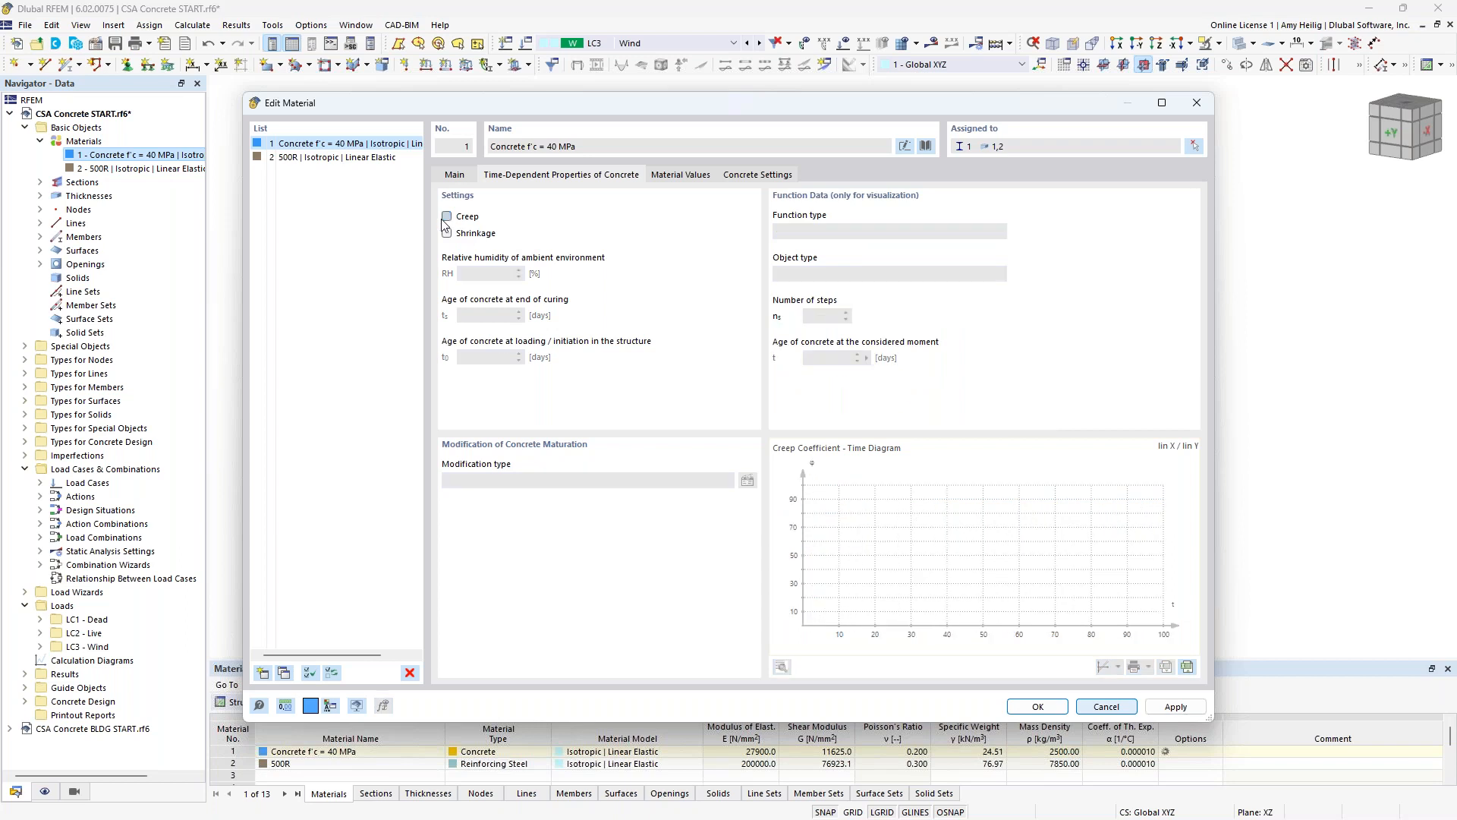
# - Review the basic properties of the concrete and the 500R reinforcing steel, and close the material data without saving
pyautogui.click(457, 177)
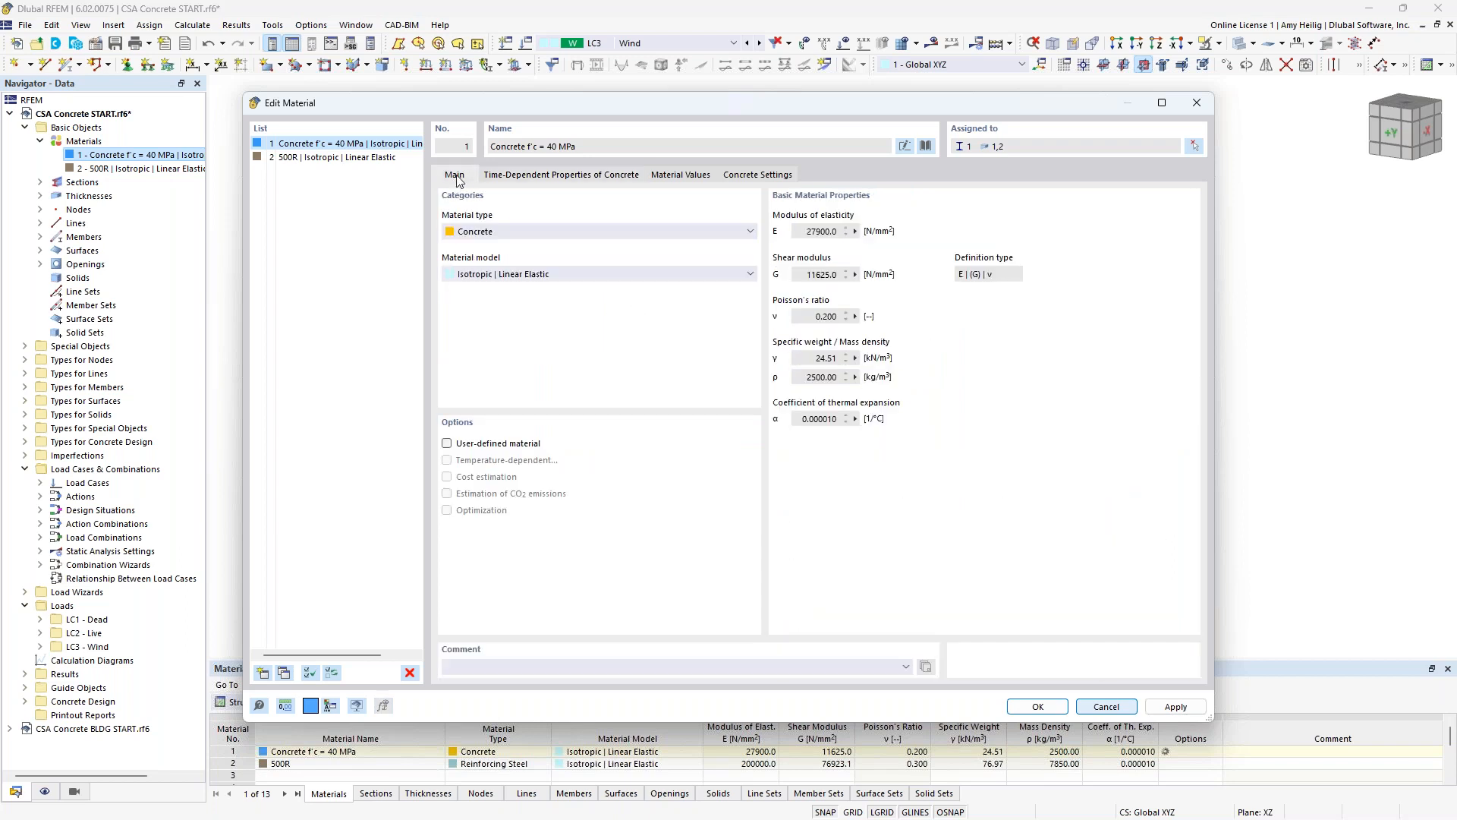
pyautogui.click(324, 159)
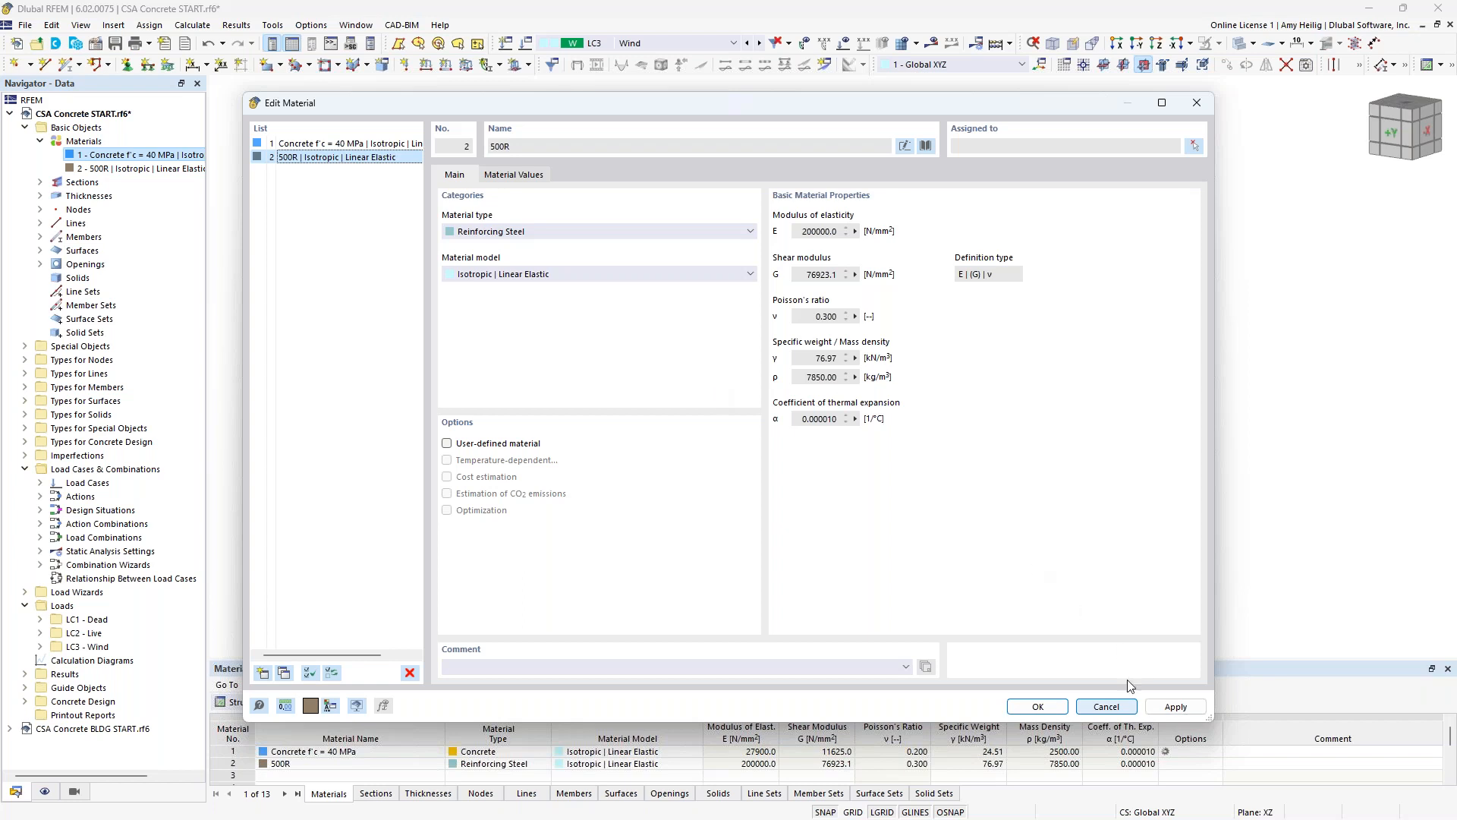
pyautogui.click(1122, 706)
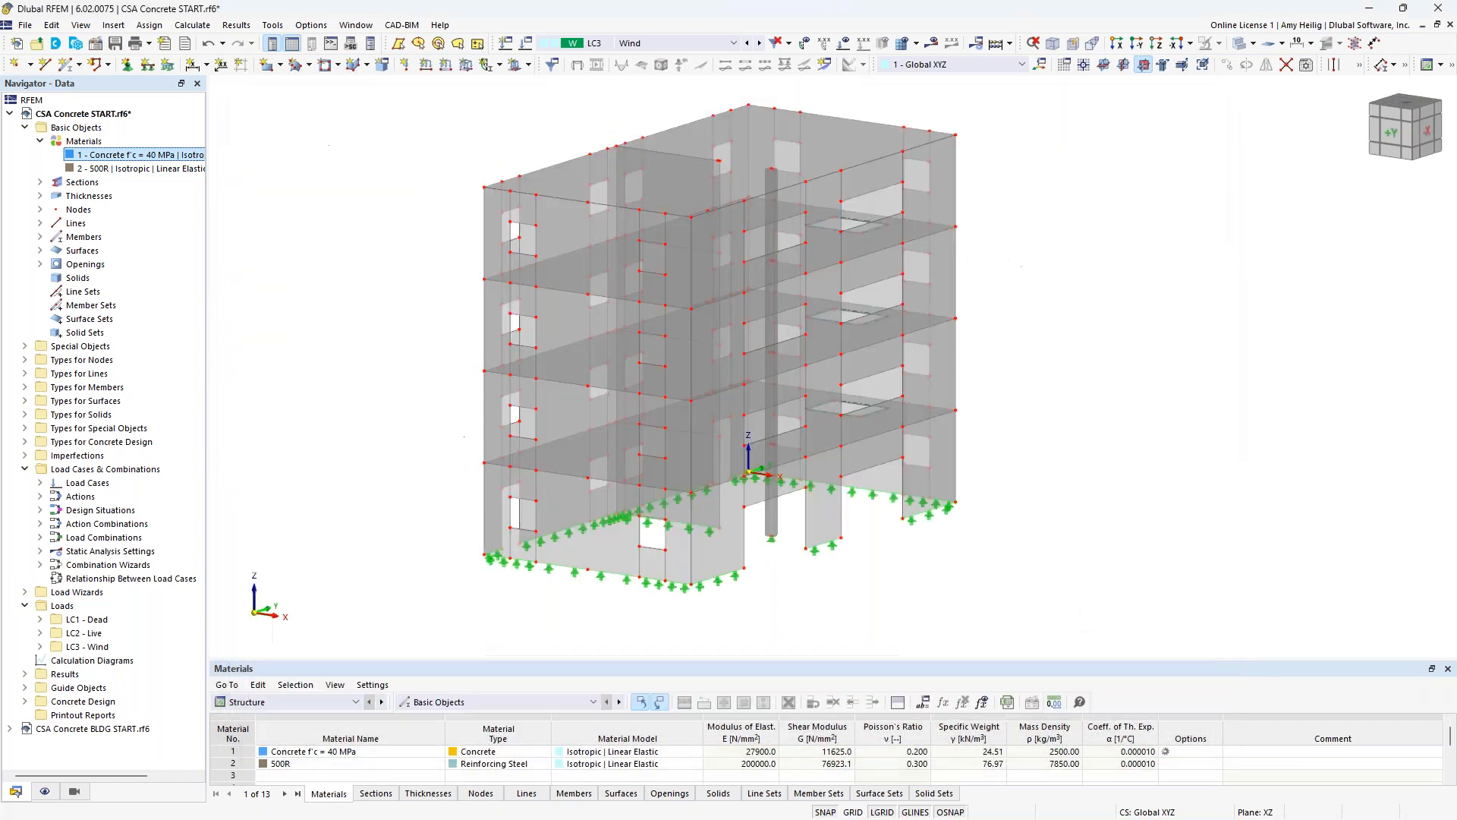
pyautogui.click(41, 142)
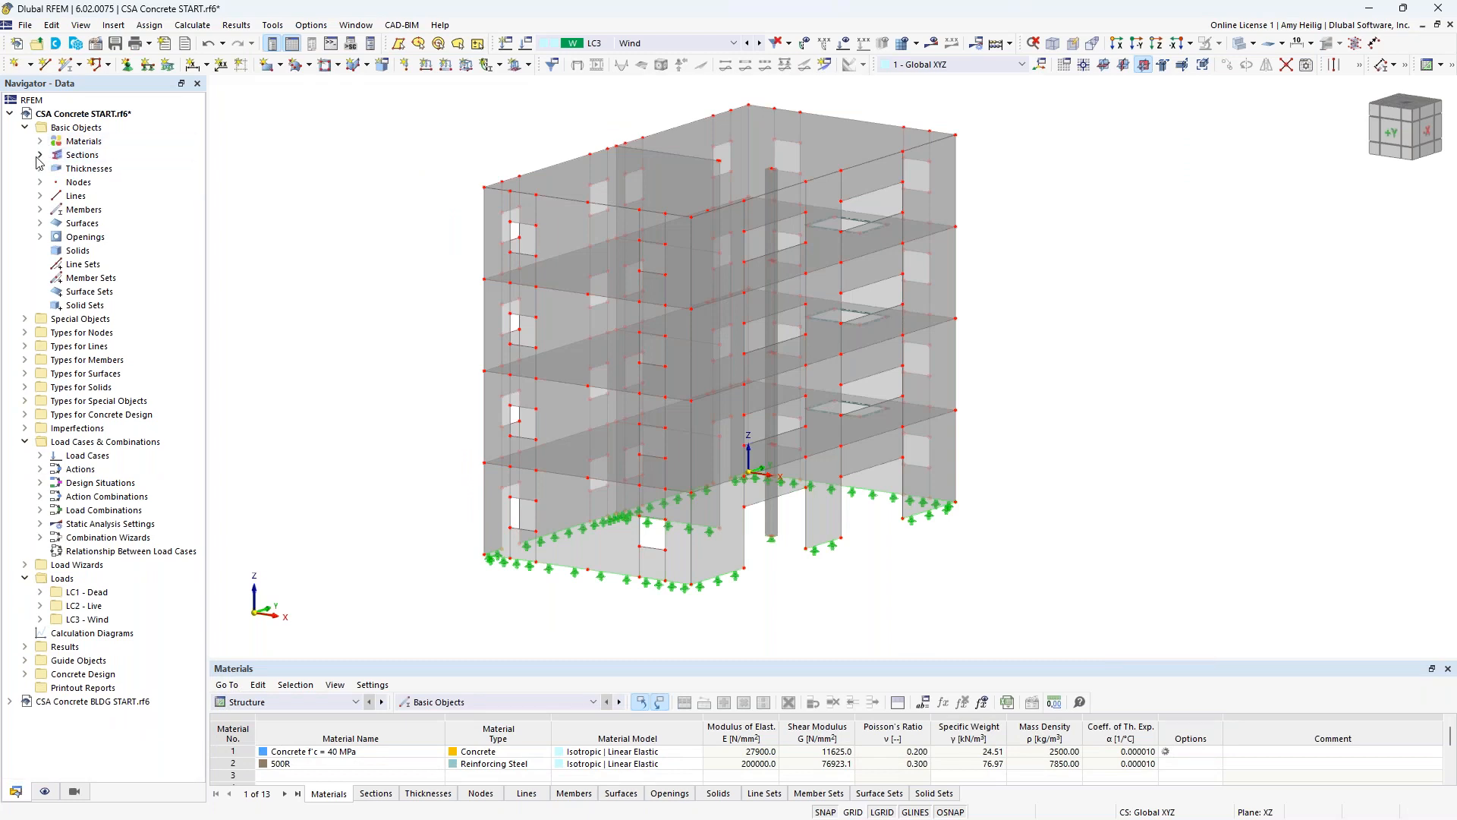
# - Locate the column with section SQ_M1 300 in the model and open its members for editing
pyautogui.click(40, 155)
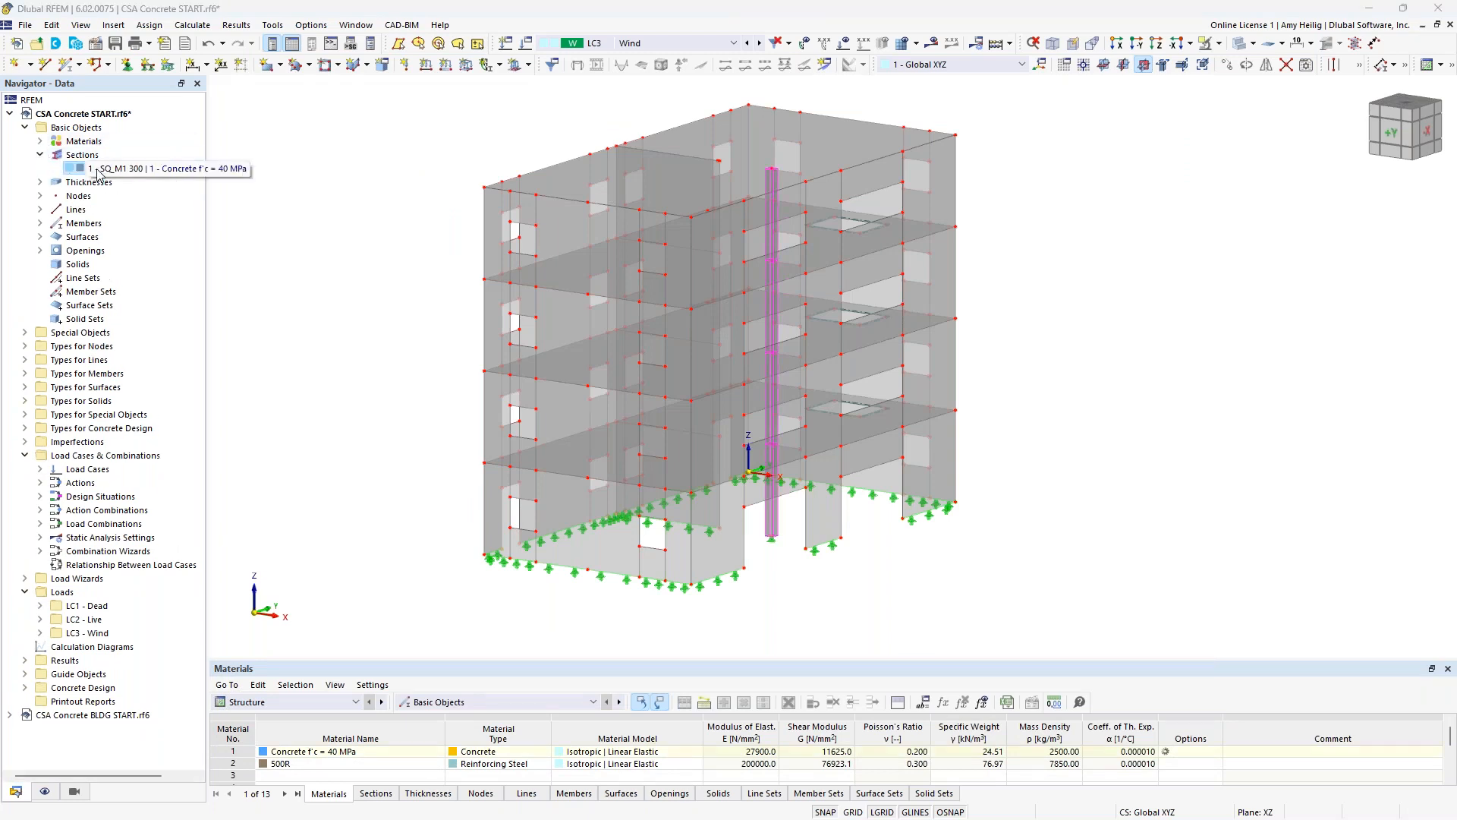
pyautogui.keyDown('ctrl'); pyautogui.moveTo(926, 592); pyautogui.dragTo(894, 588, button='middle'); pyautogui.keyUp('ctrl')
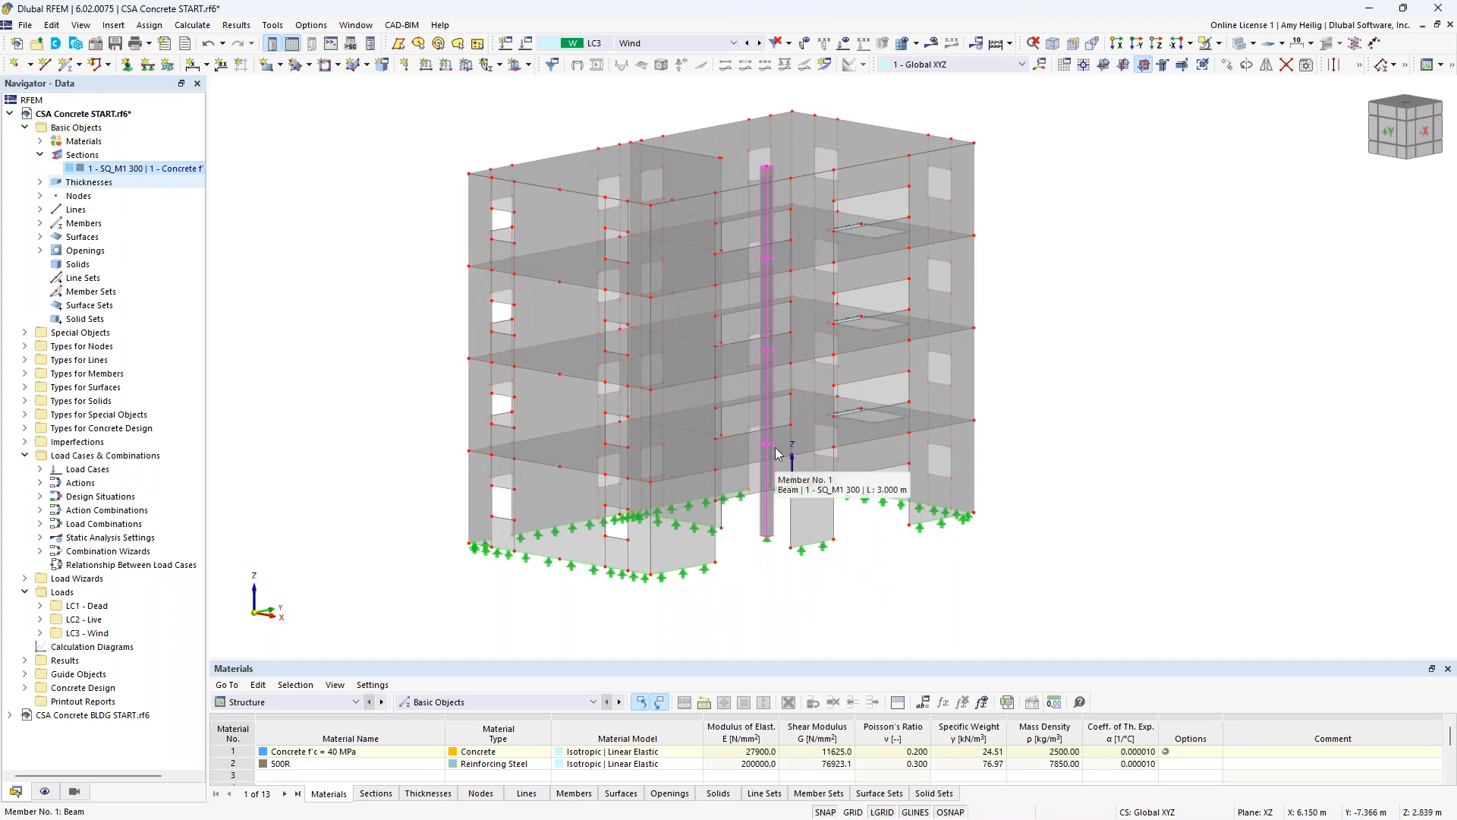
pyautogui.doubleClick(770, 523)
# - Try the Rib member type on the column members, return to Beam, and review their section settings before cancelling the edit
pyautogui.click(466, 215)
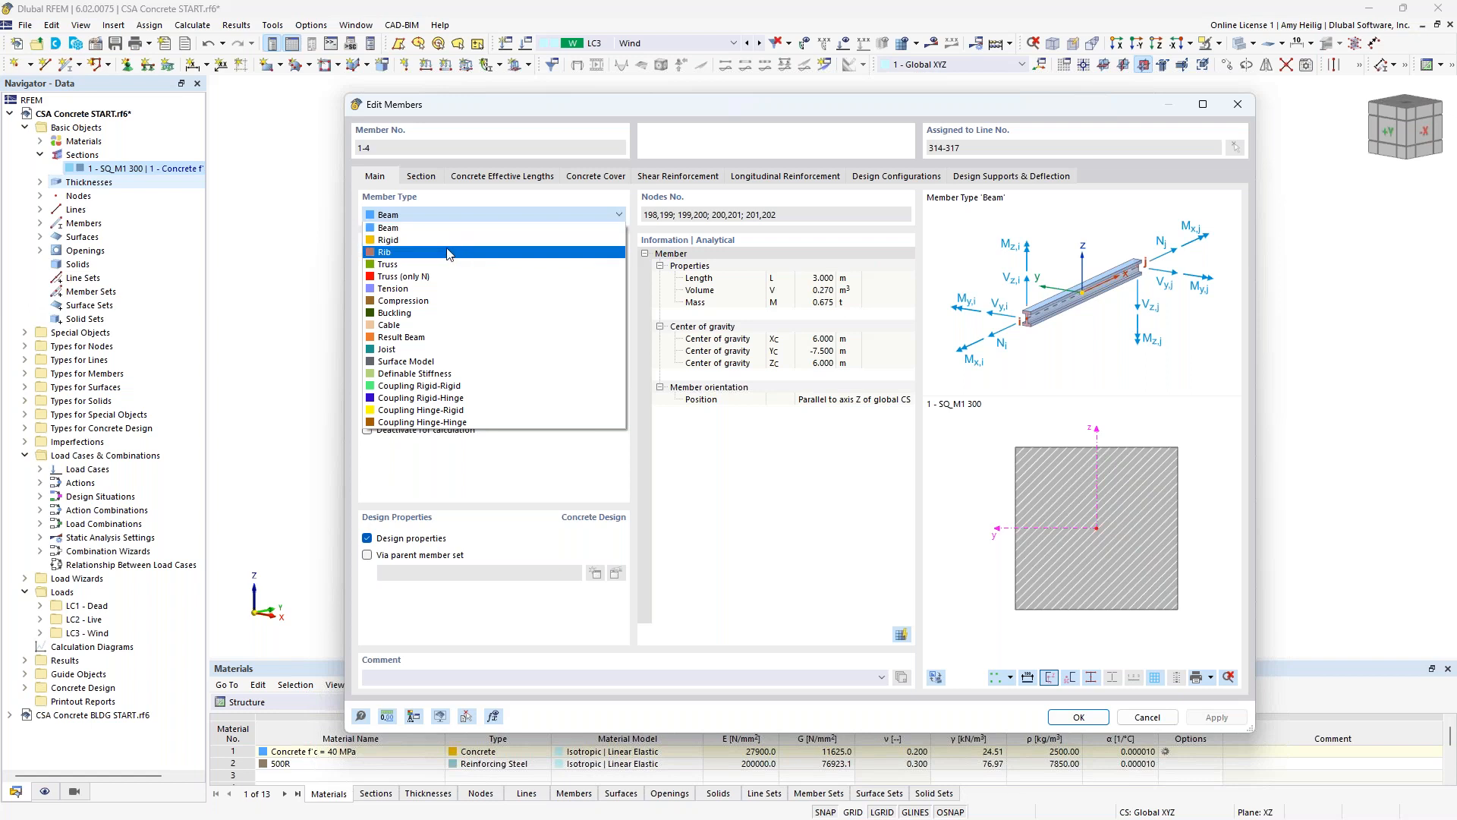
pyautogui.click(447, 253)
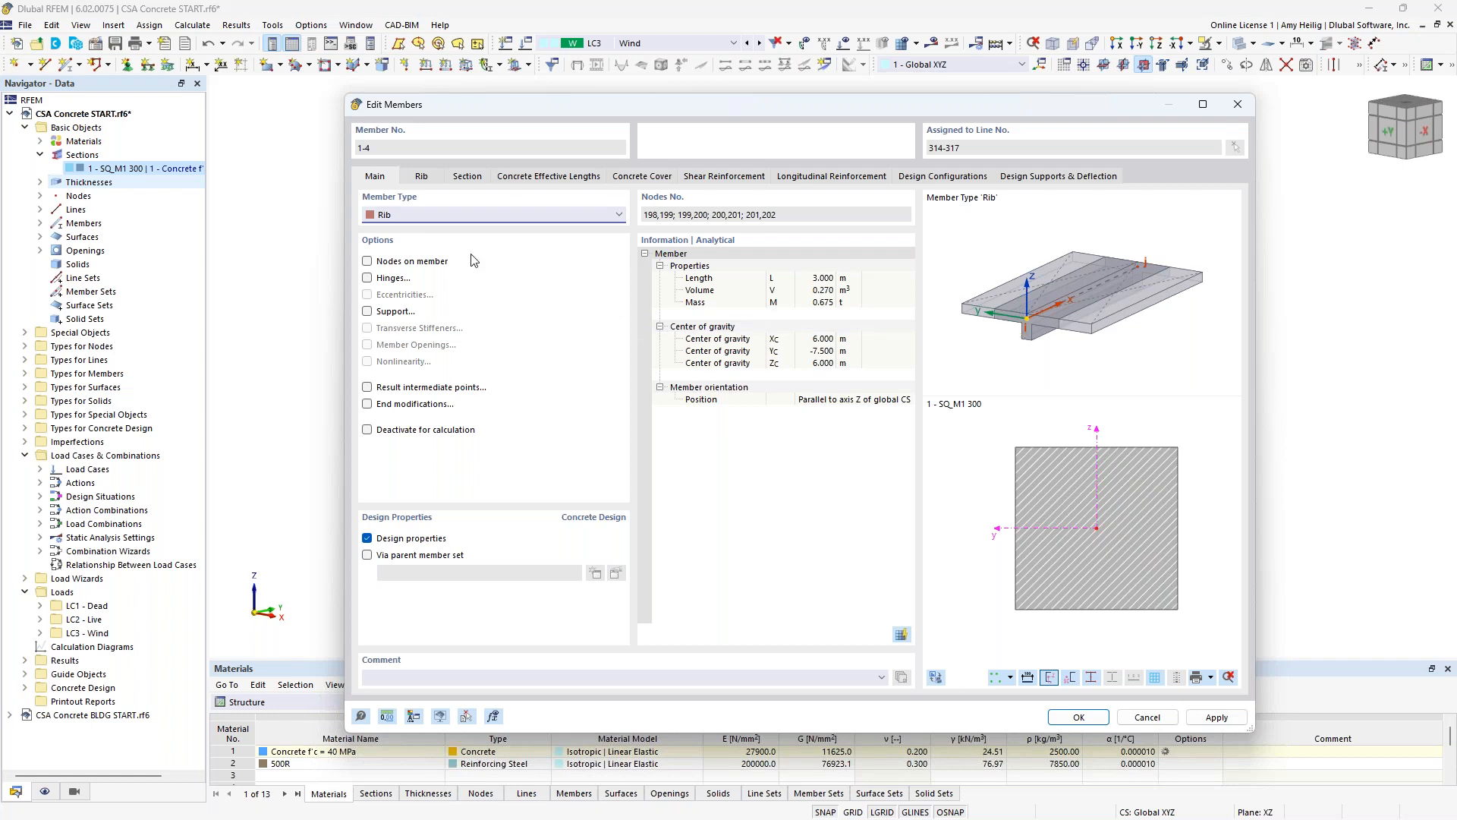
pyautogui.click(445, 217)
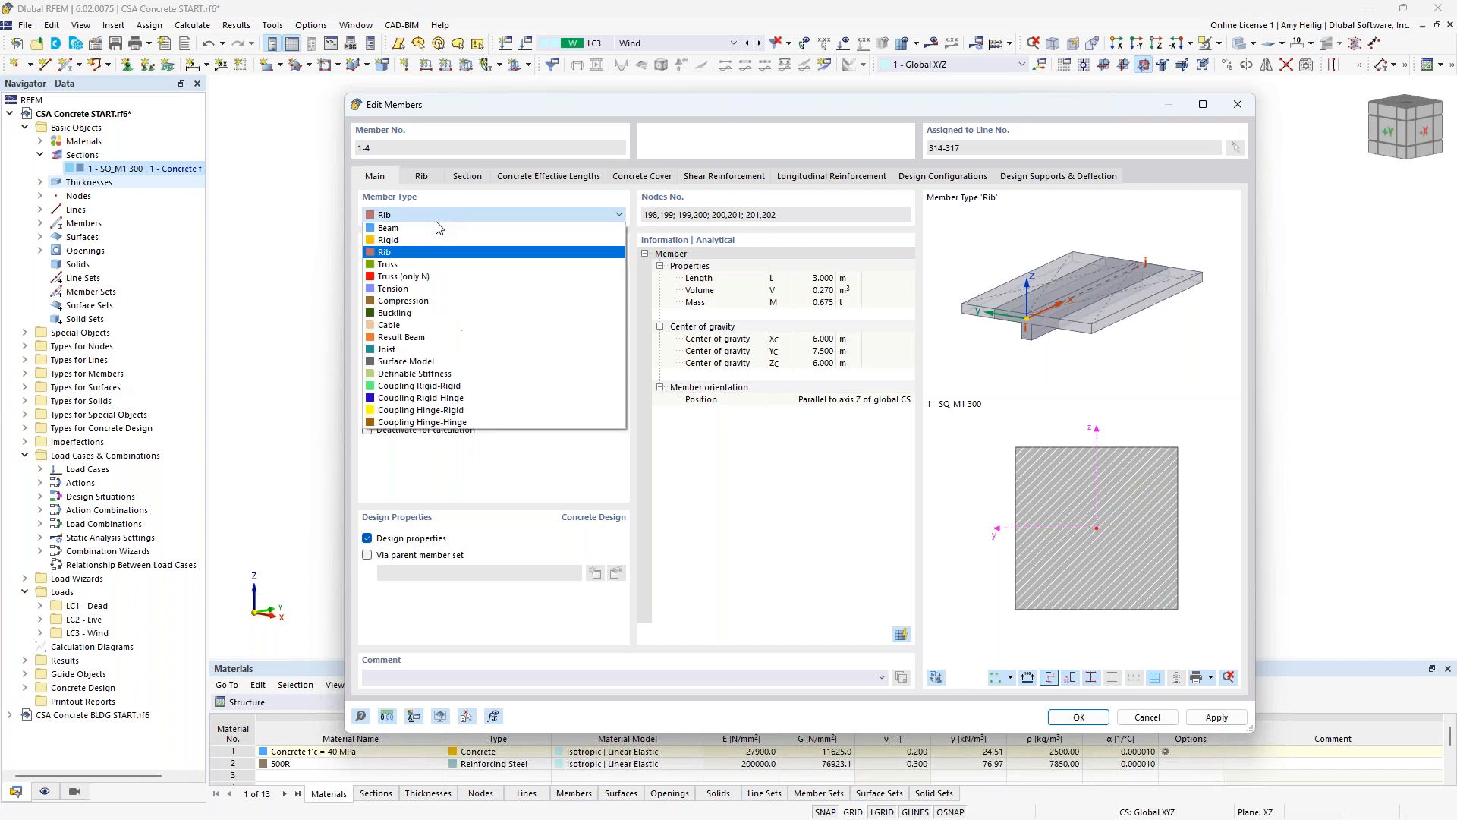
pyautogui.click(443, 228)
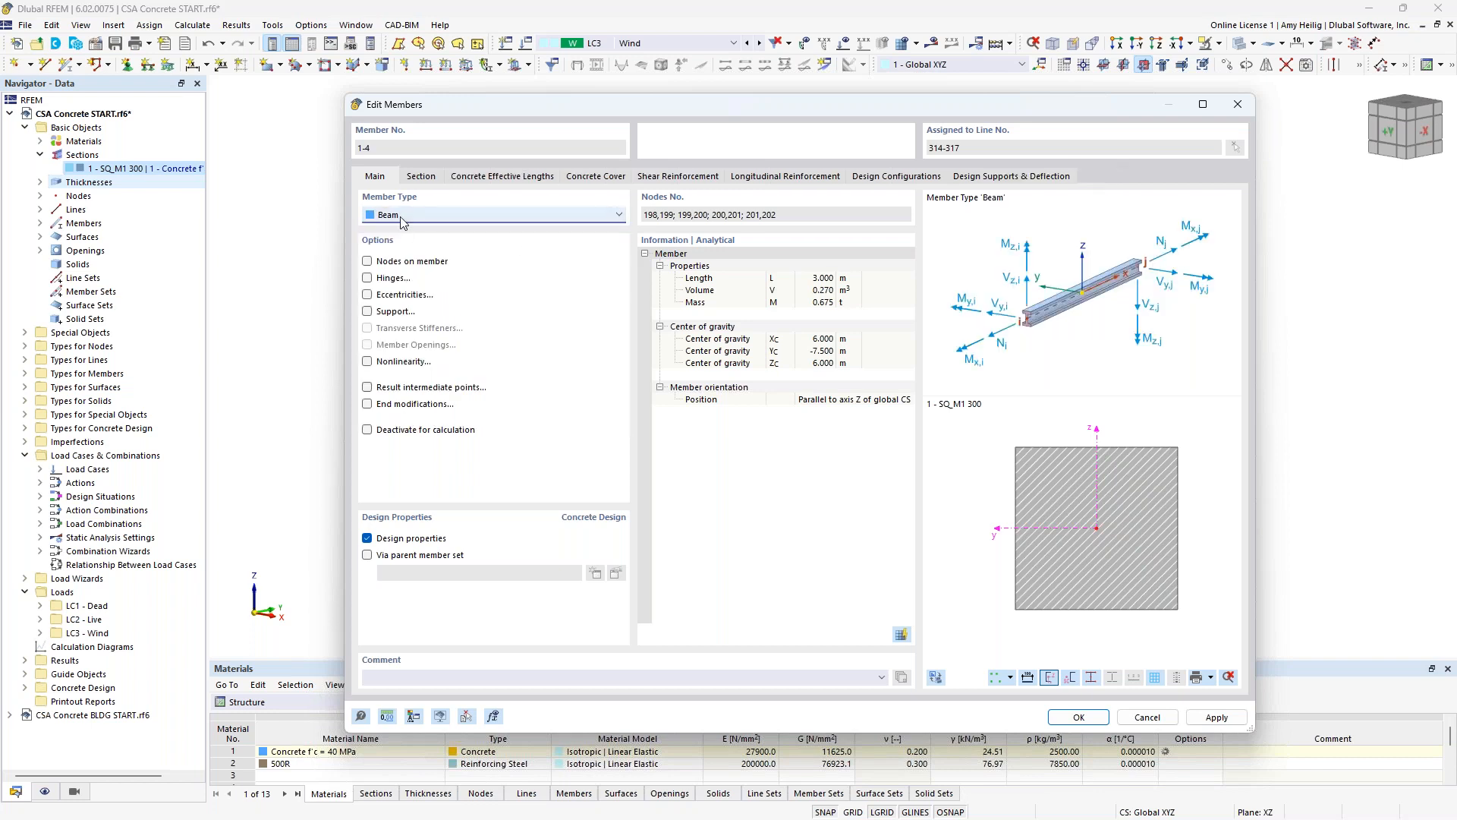
pyautogui.click(421, 176)
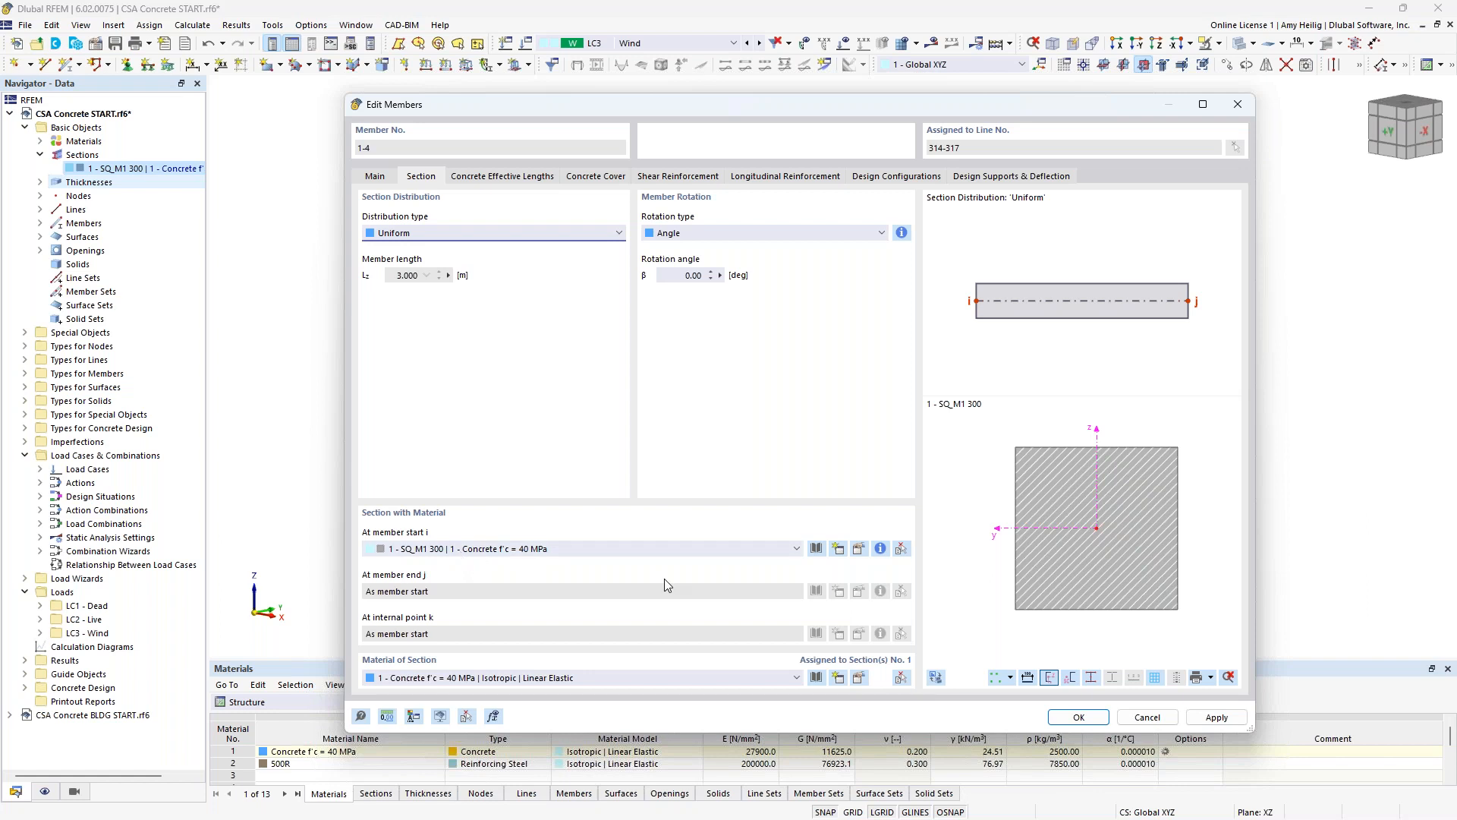
pyautogui.click(1148, 717)
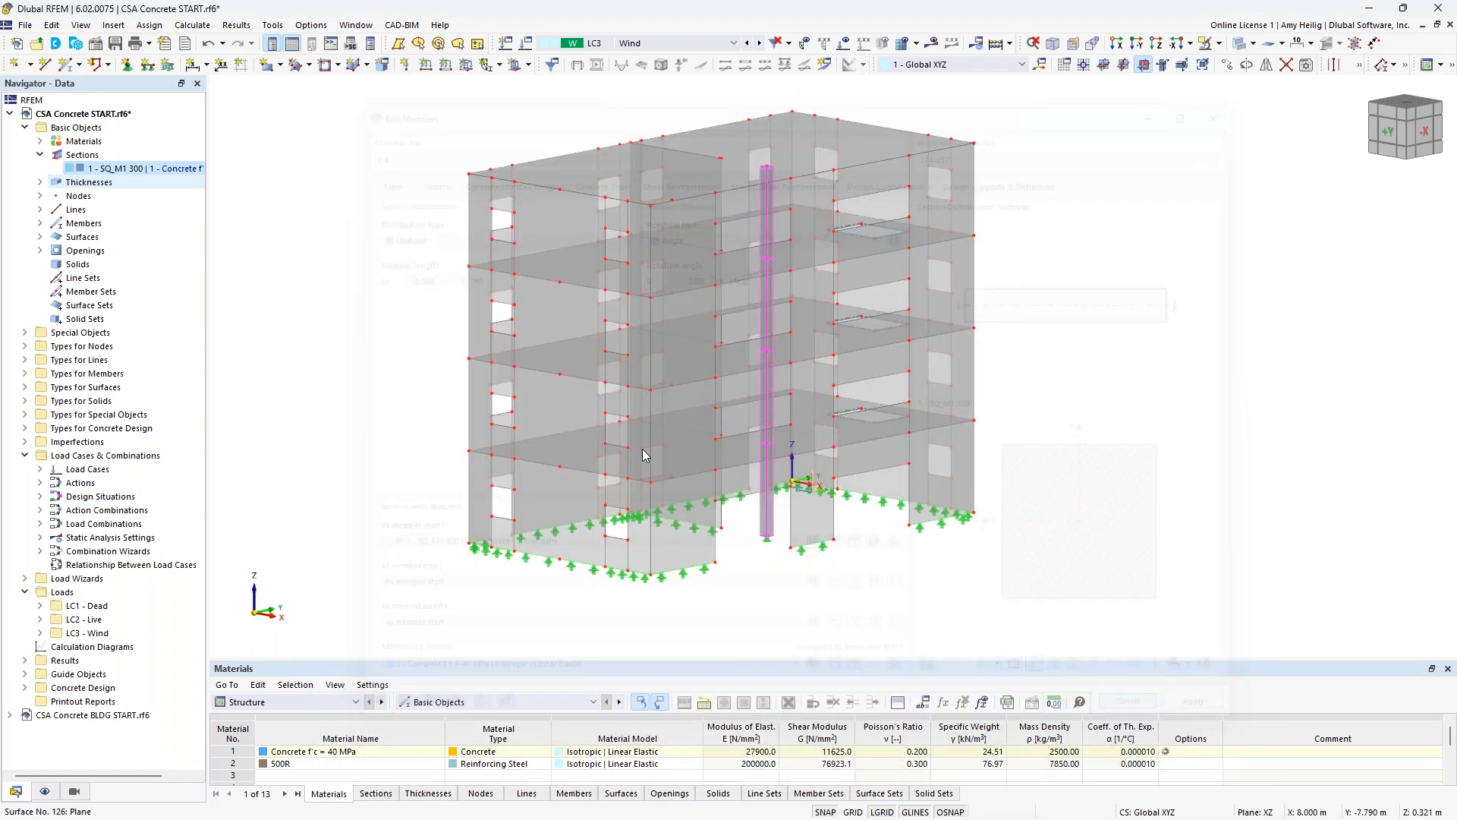
# - Highlight the surfaces that use the 150 mm and 250 mm uniform thicknesses, and clear the selection
pyautogui.click(41, 155)
pyautogui.click(41, 168)
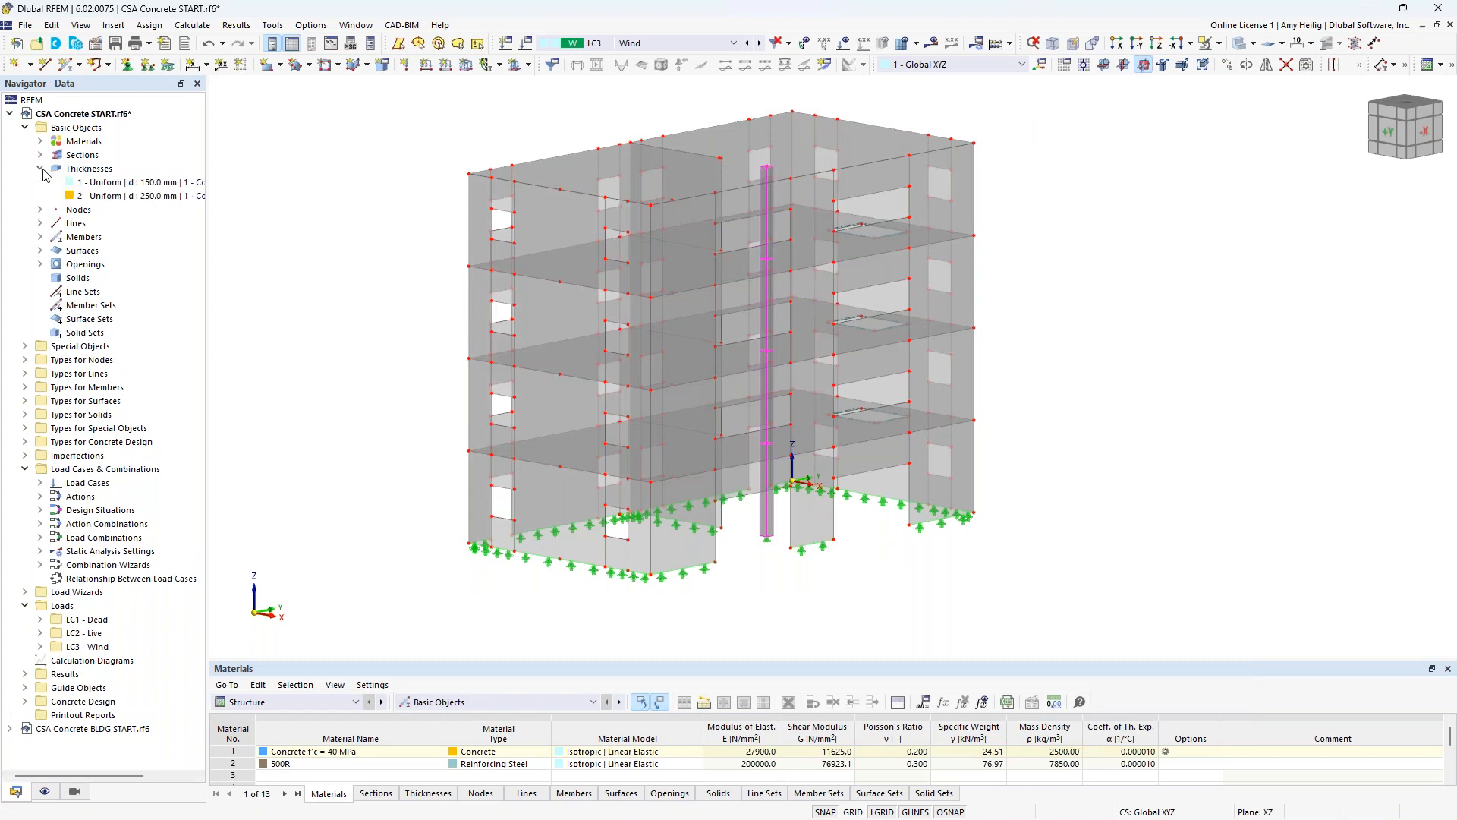
pyautogui.click(106, 186)
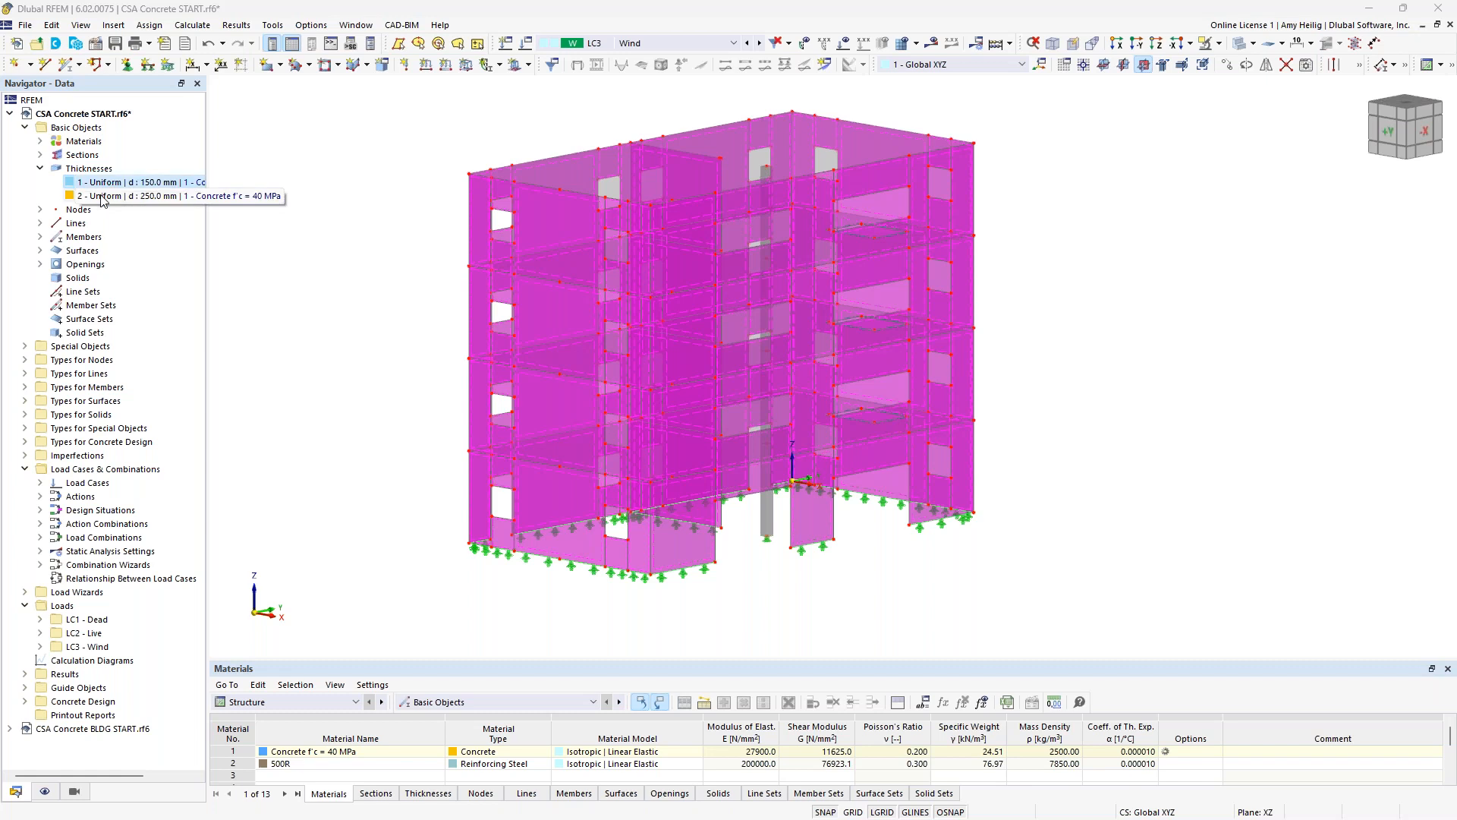
pyautogui.click(104, 197)
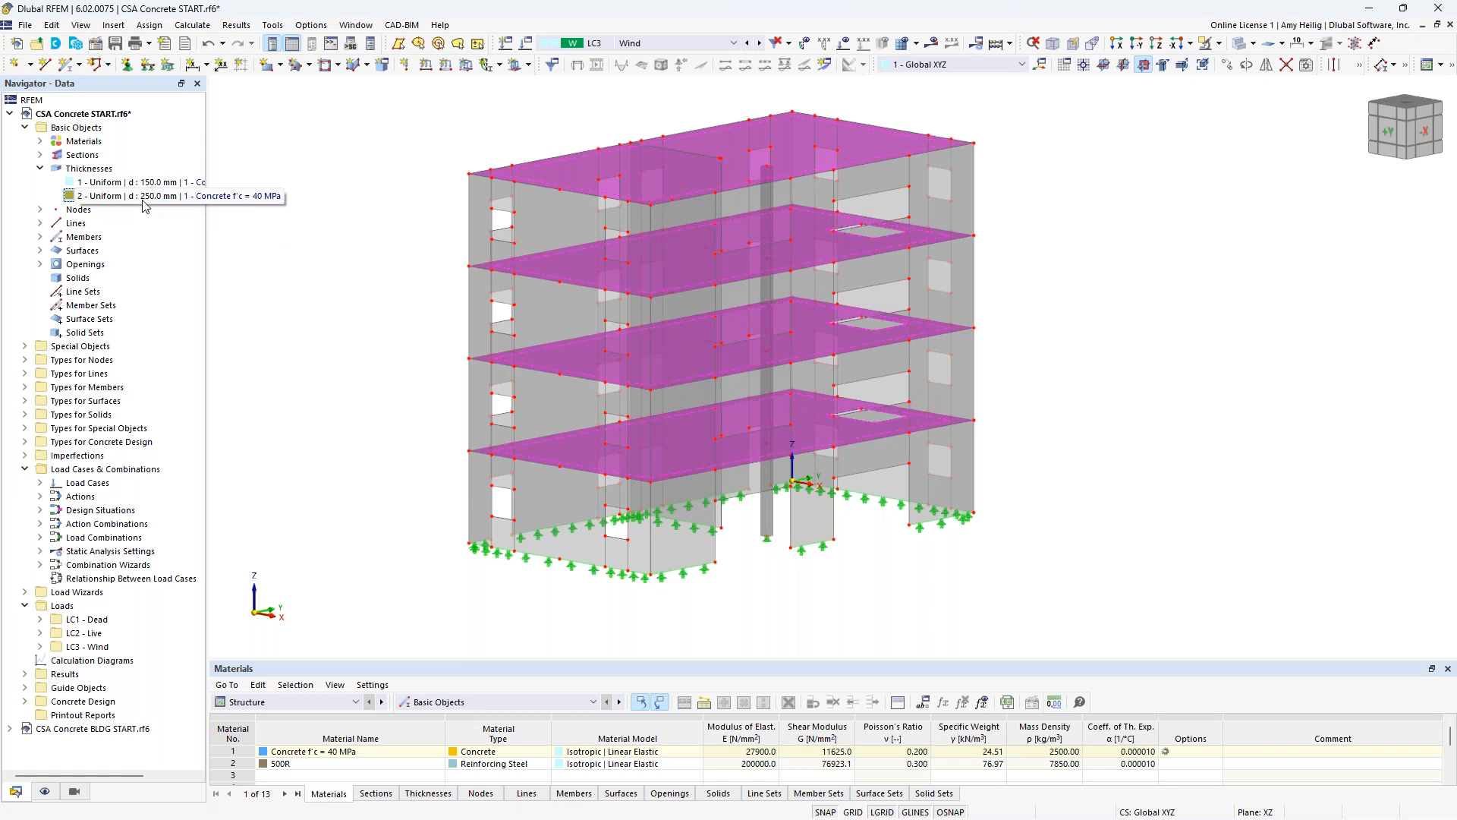
pyautogui.click(298, 273)
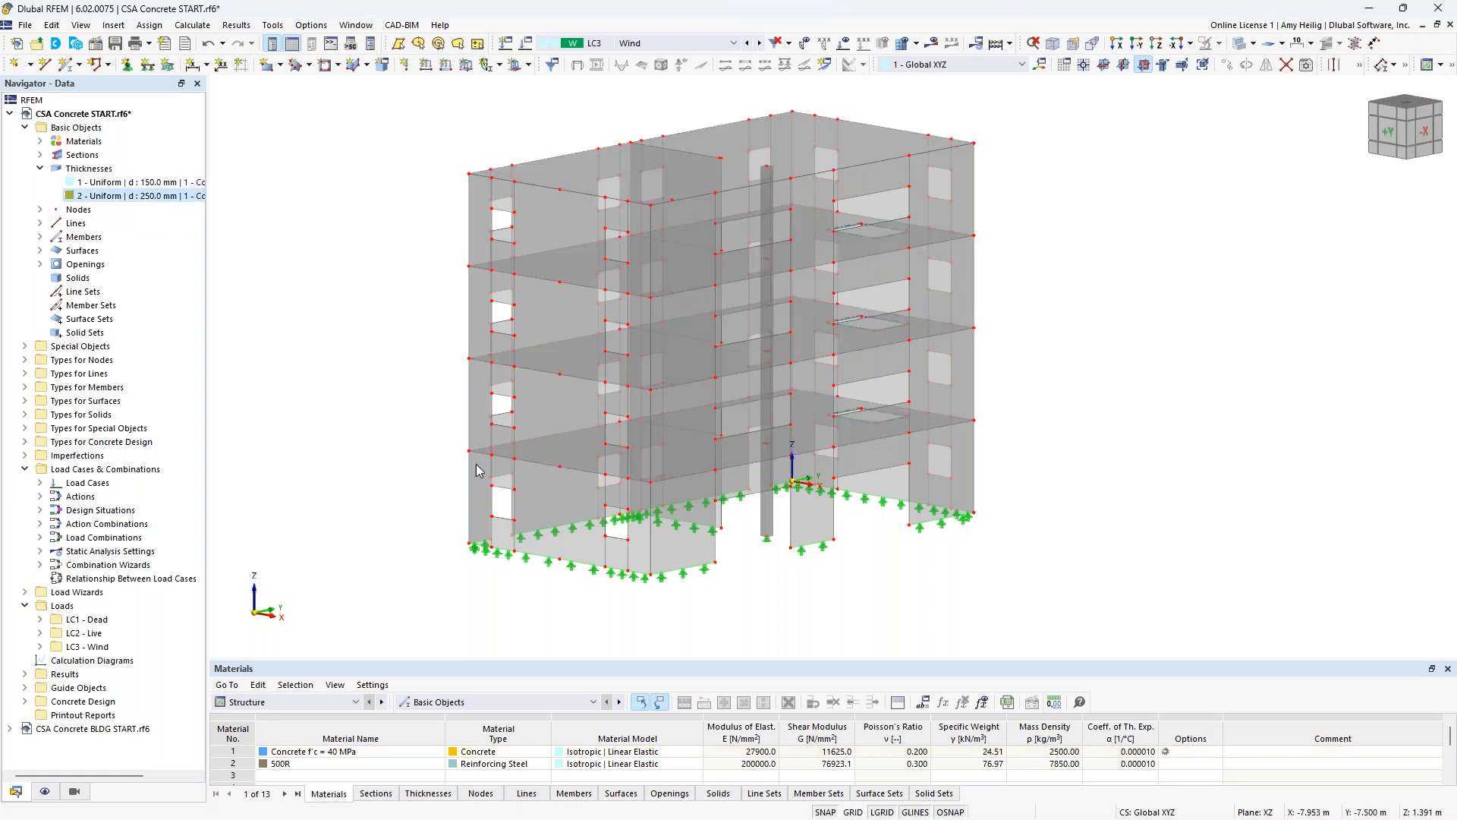
# - Inspect the separate wall surfaces around the second-storey window near the building corner, selecting the spandrel and the narrow wall strip
pyautogui.scroll(3, 500, 485)
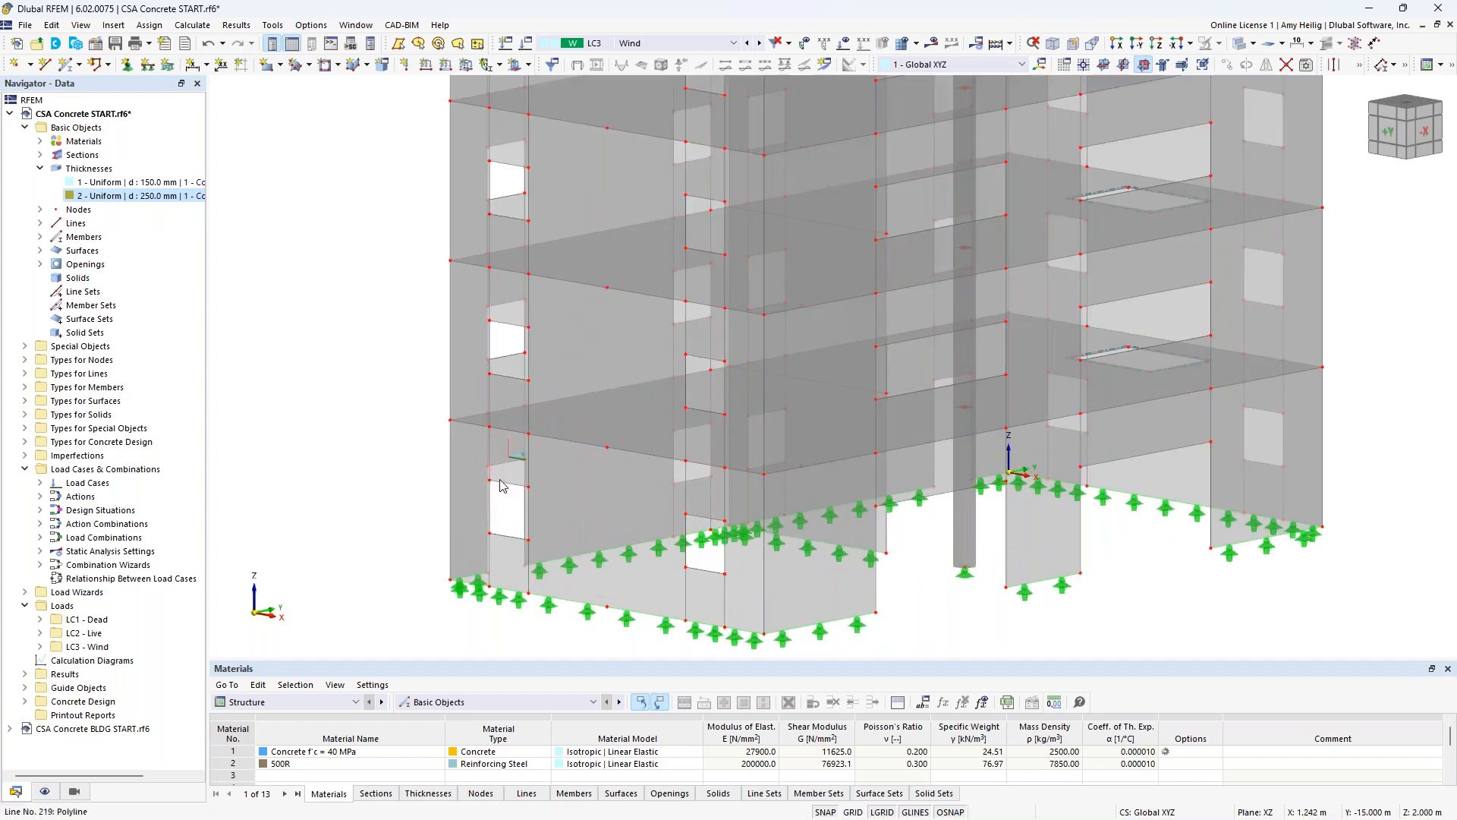
pyautogui.click(571, 497)
pyautogui.click(585, 364)
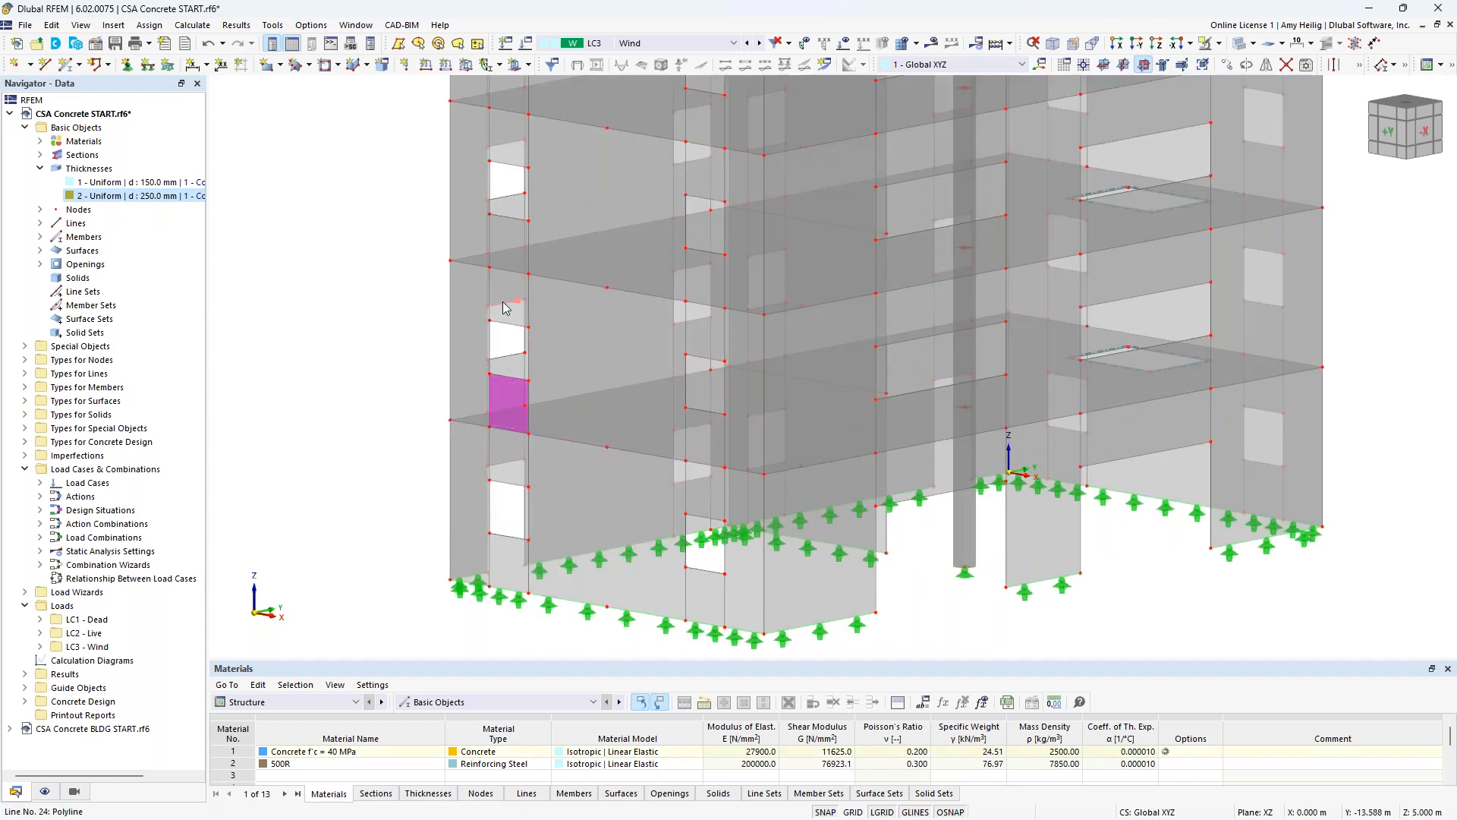
pyautogui.click(473, 357)
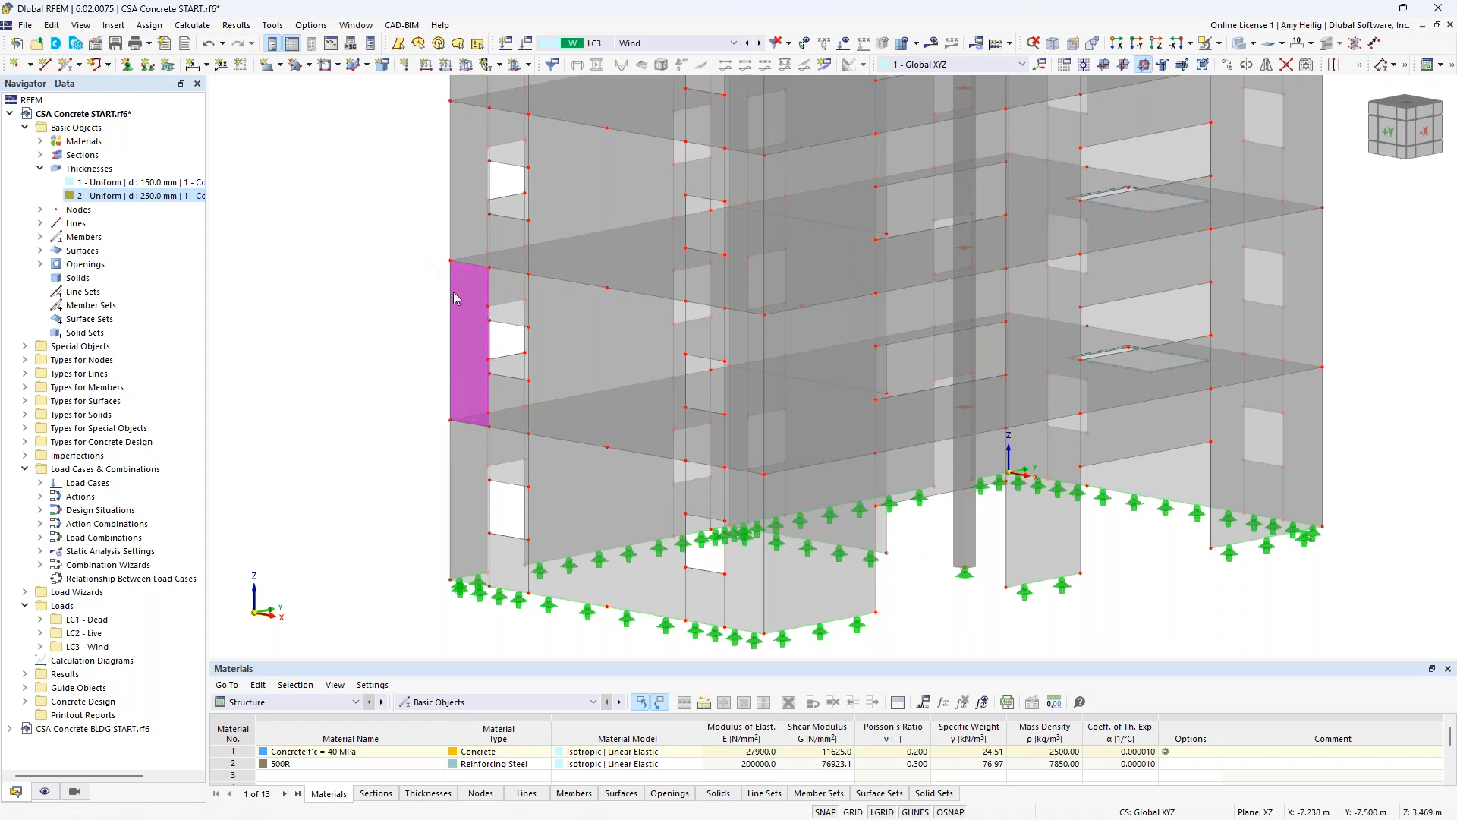
# - Try the rectangular opening command, leave it without placing an opening, and select the spandrel surface below the second-storey window
pyautogui.click(338, 66)
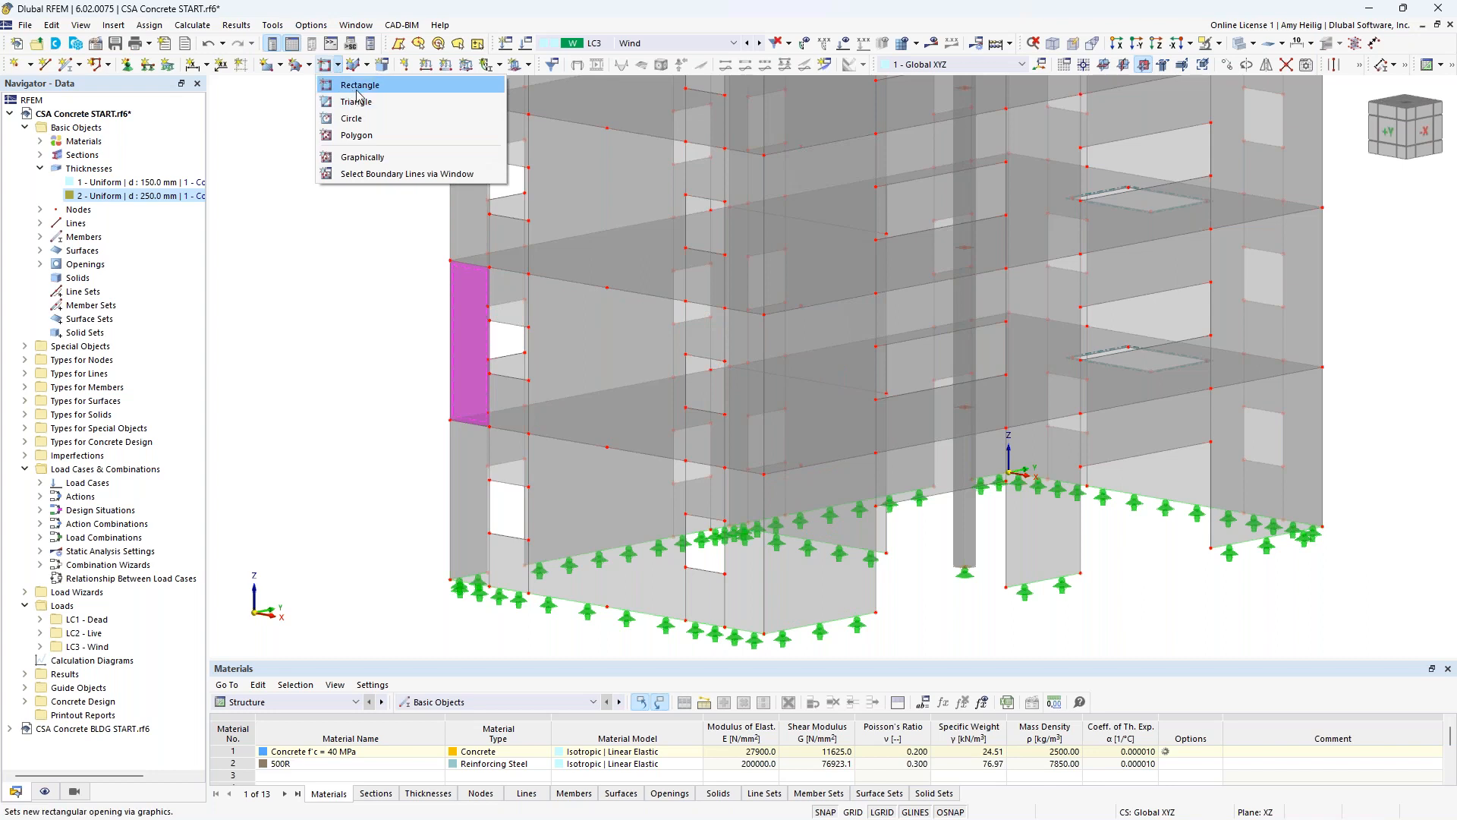
pyautogui.click(358, 93)
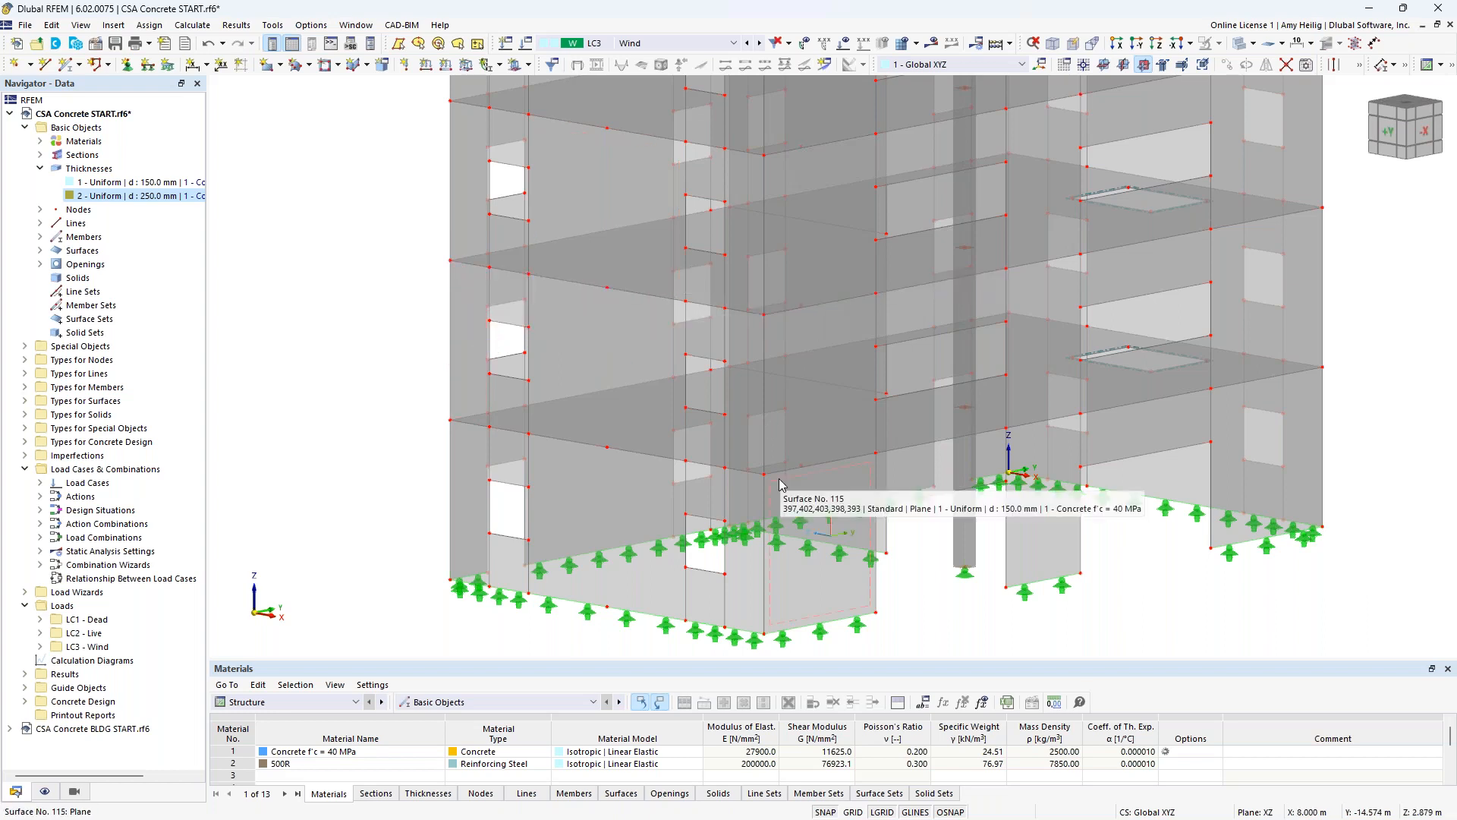
pyautogui.click(619, 343)
pyautogui.click(508, 399)
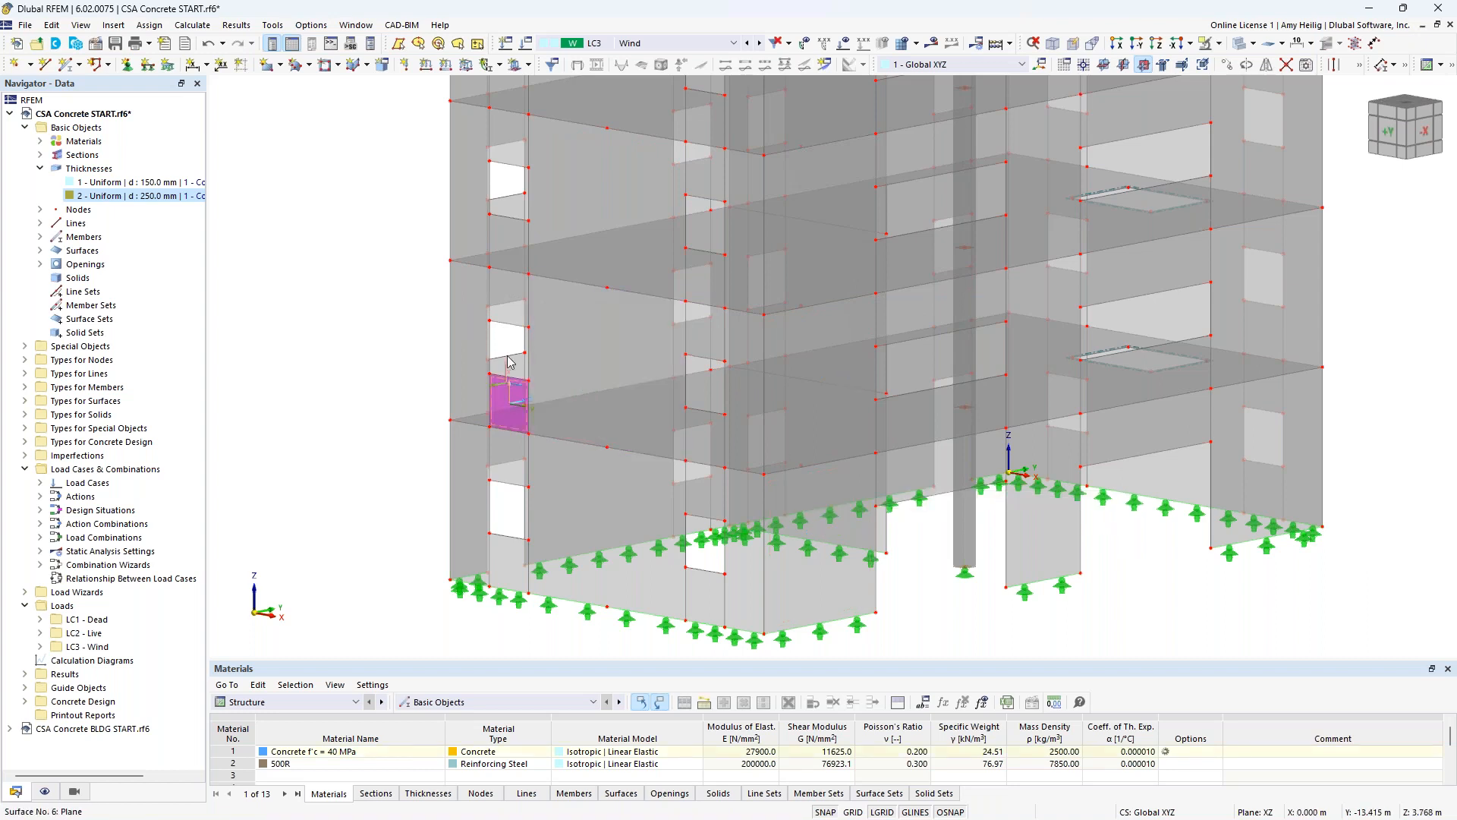
# - Inspect the wall surfaces above and beside the second-storey corner window, and clear the selection
pyautogui.click(509, 304)
pyautogui.click(486, 307)
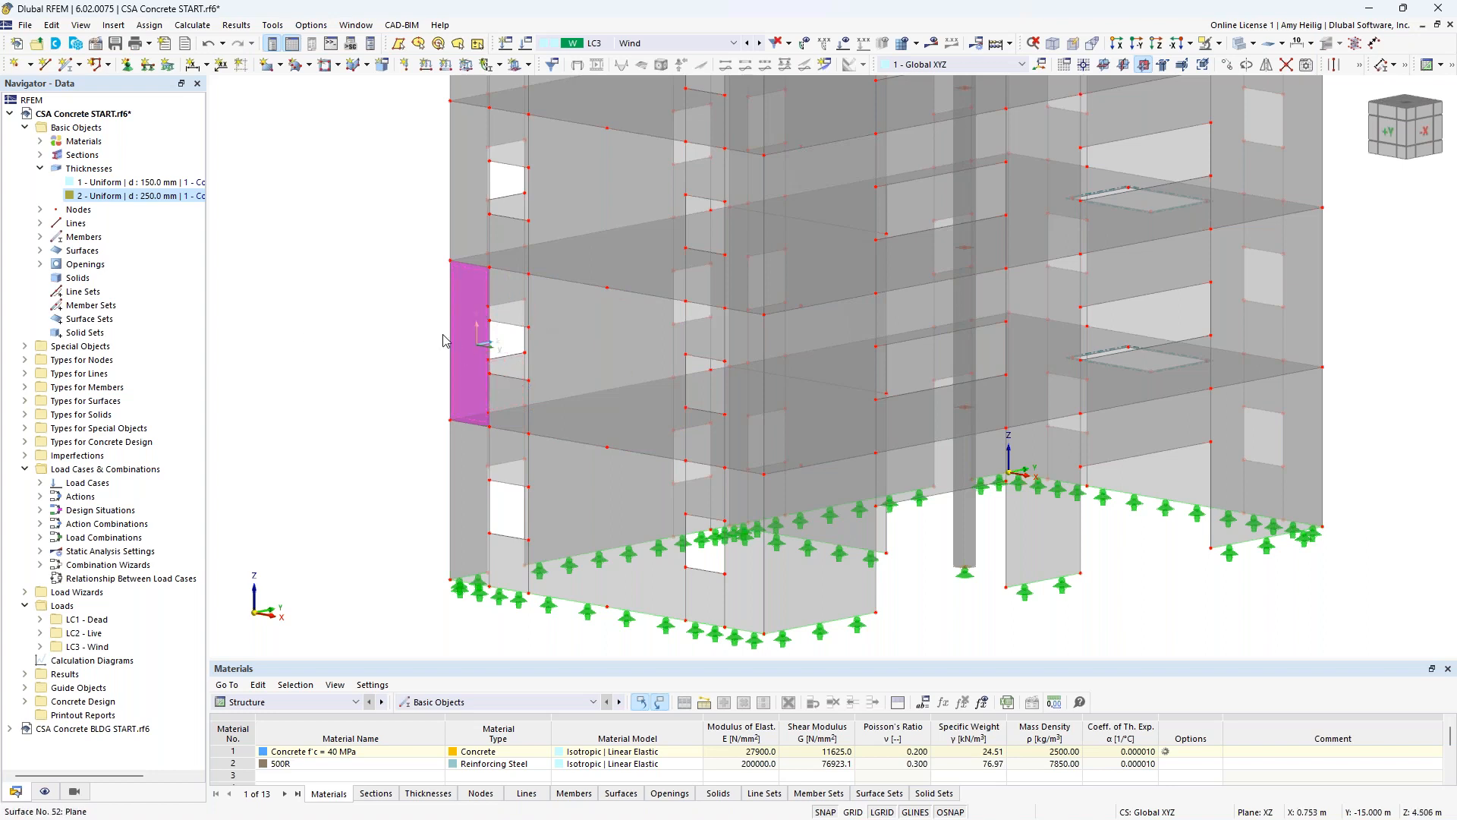
pyautogui.click(40, 168)
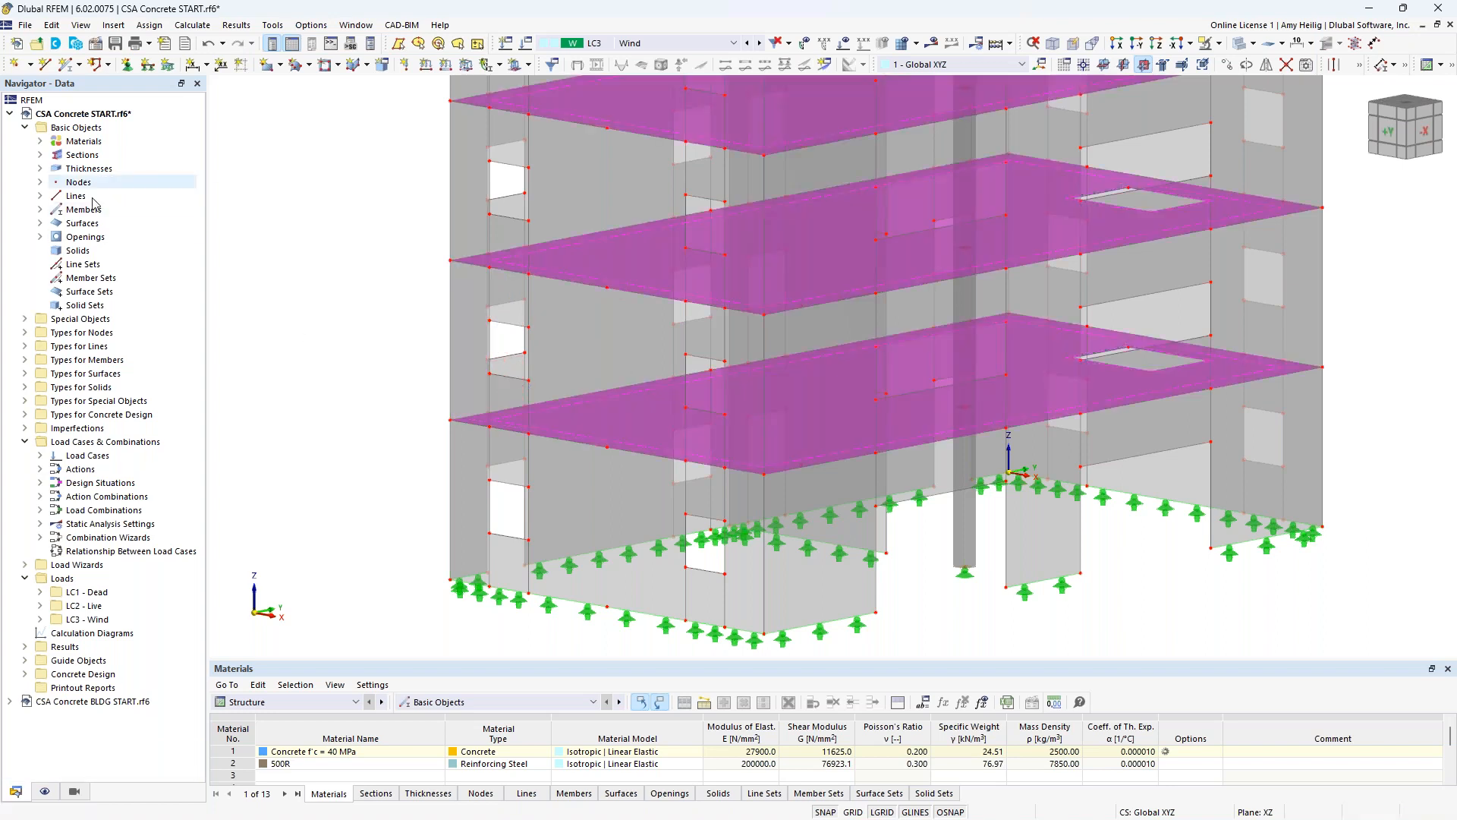
pyautogui.click(330, 320)
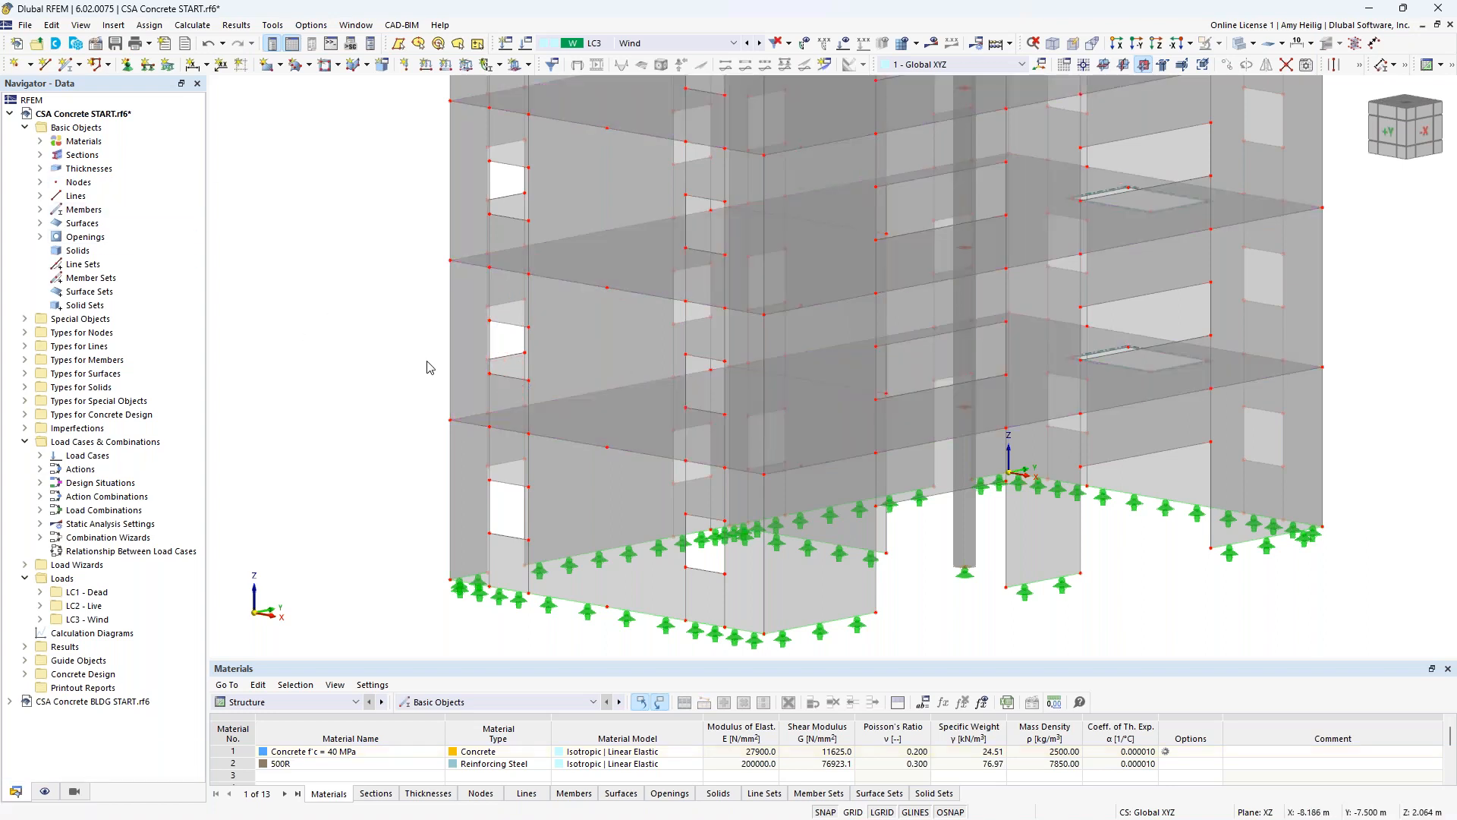
# - Examine the line supports under the ground-floor walls and the nodal support at the column base
pyautogui.moveTo(913, 611); pyautogui.dragTo(696, 498, button='middle')
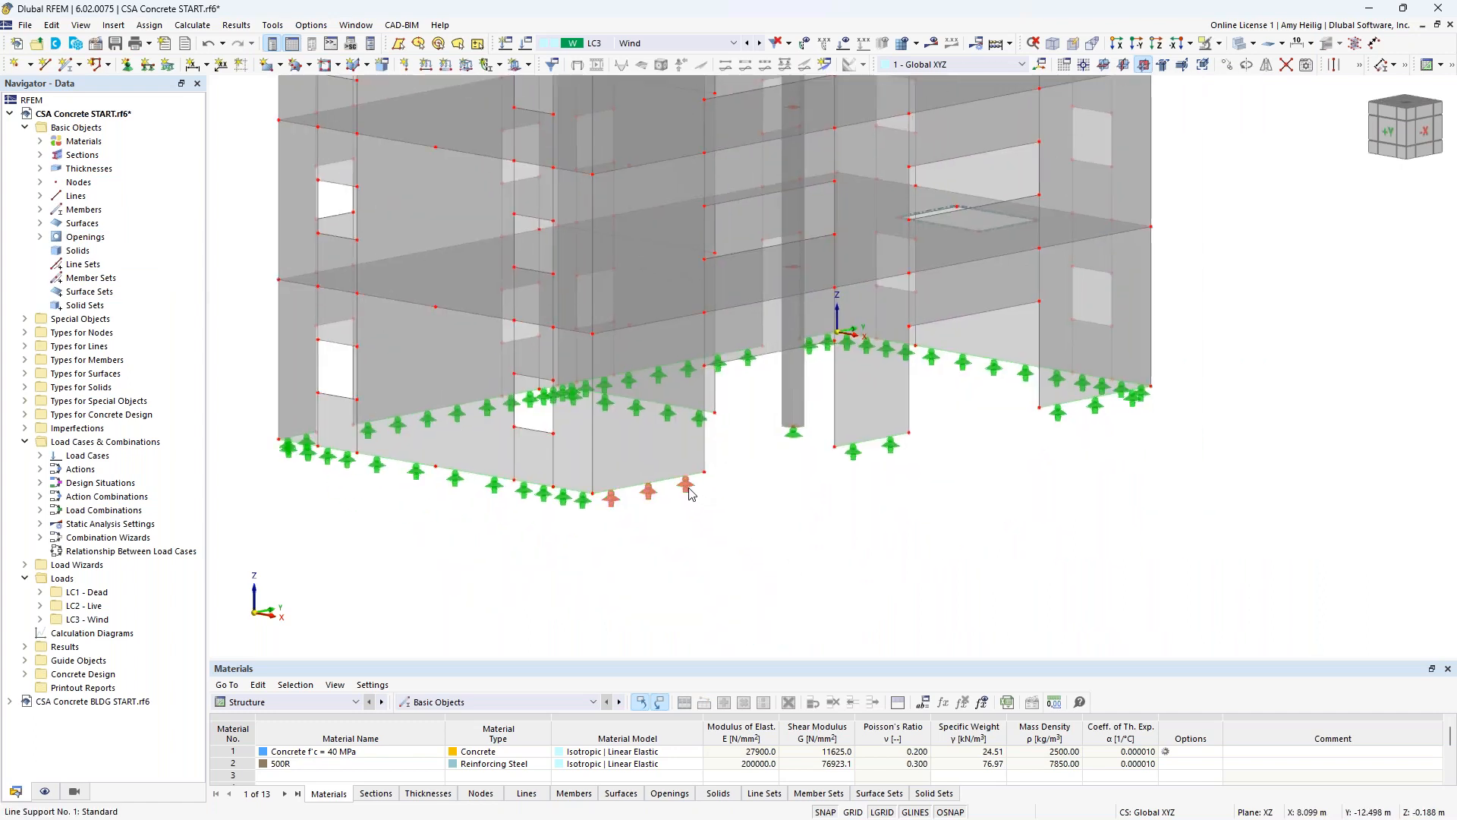
pyautogui.click(686, 488)
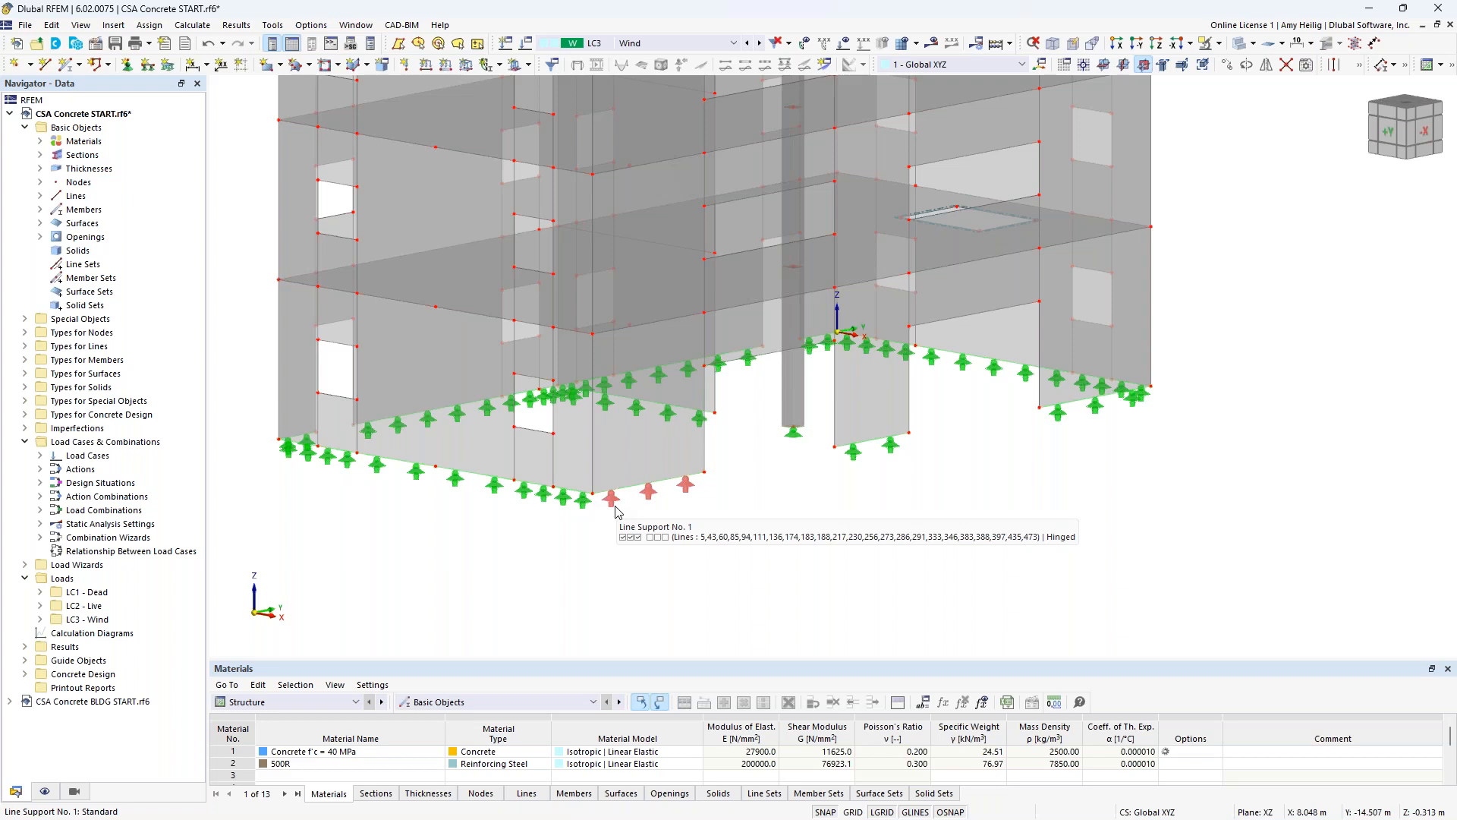
pyautogui.click(793, 434)
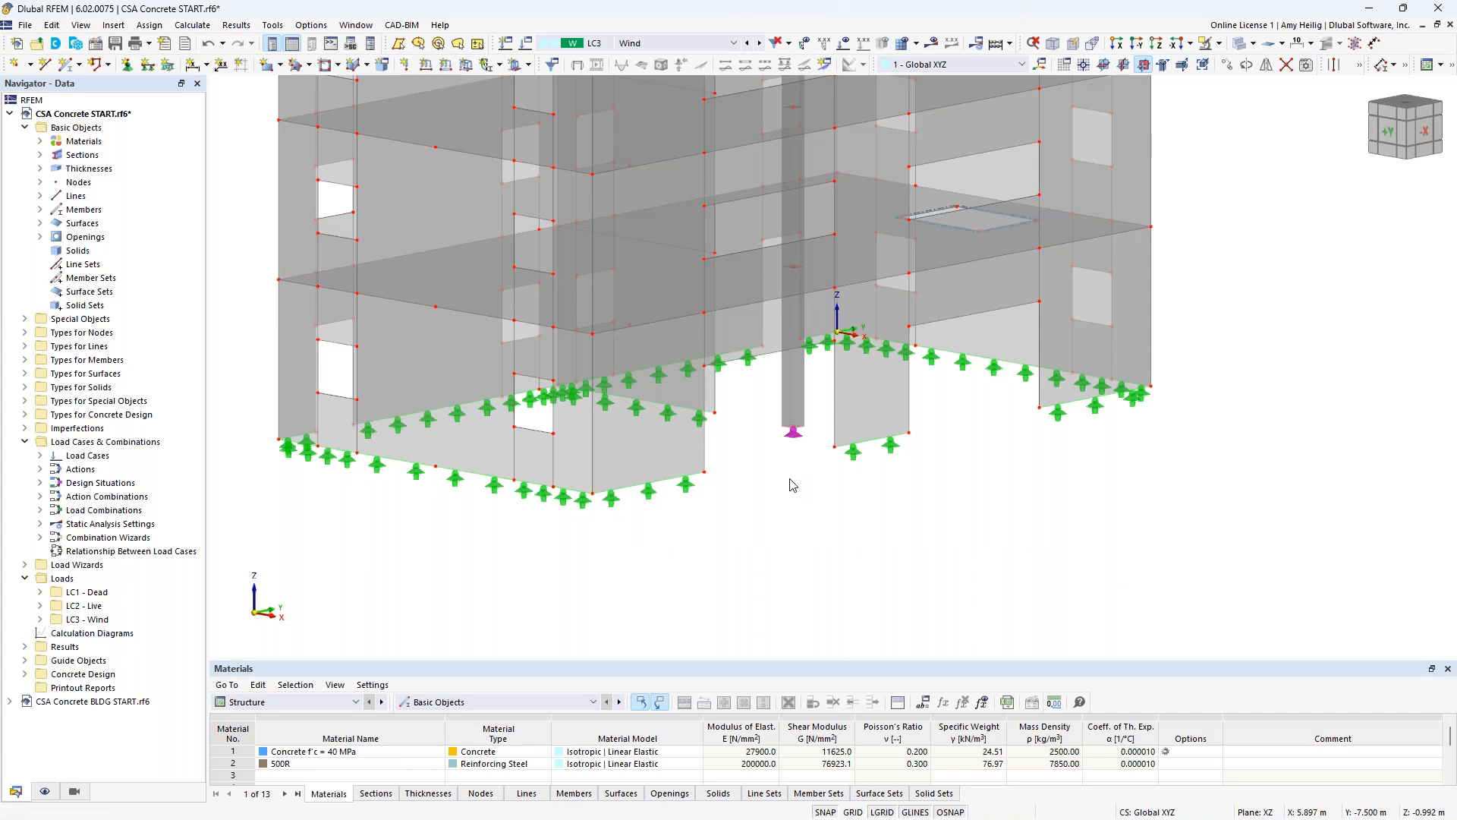
pyautogui.scroll(-2, 793, 485)
pyautogui.moveTo(906, 493); pyautogui.dragTo(879, 582, button='middle')
pyautogui.scroll(3, 879, 582)
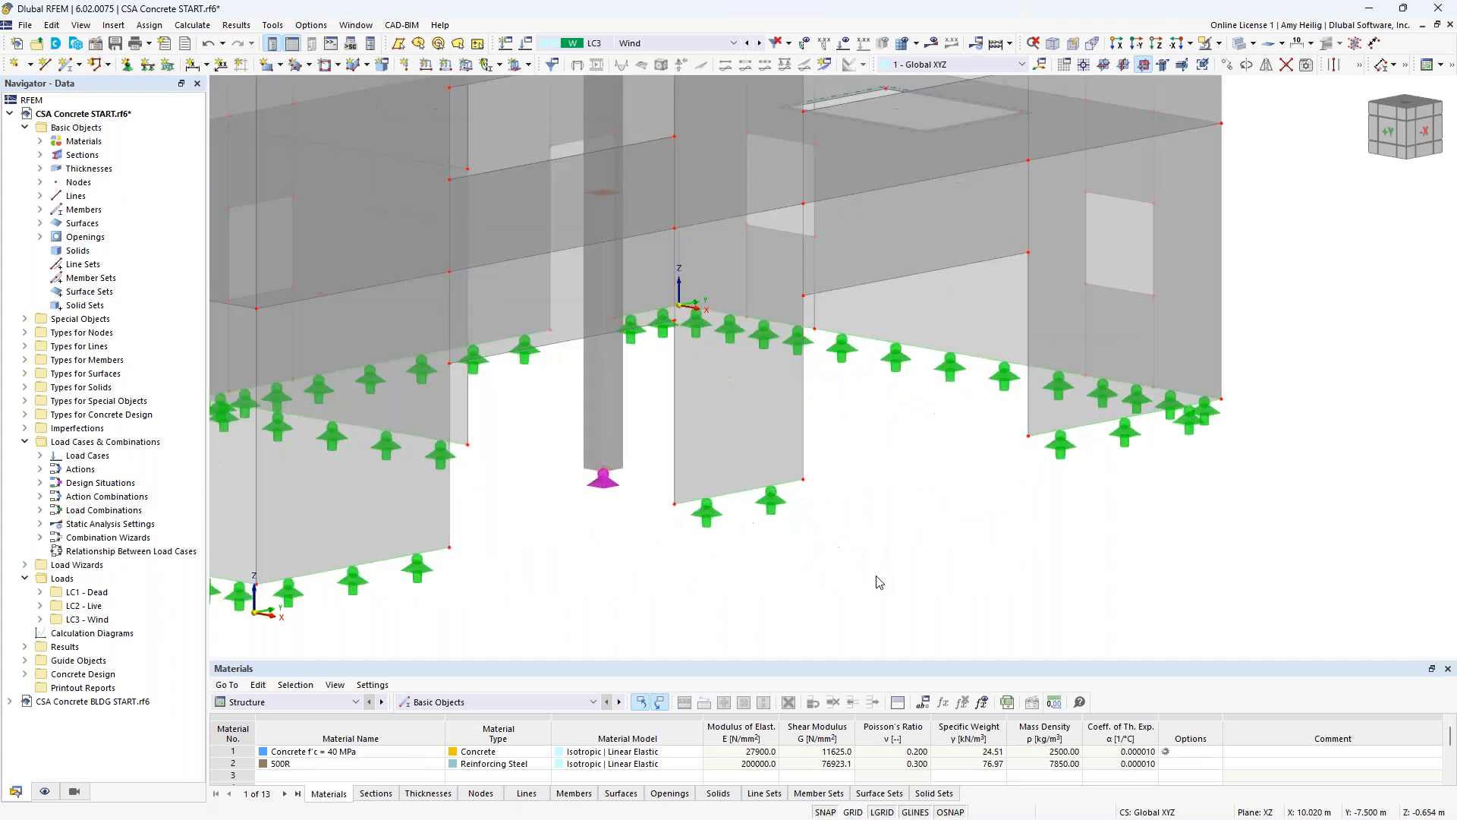
pyautogui.scroll(-1, 878, 582)
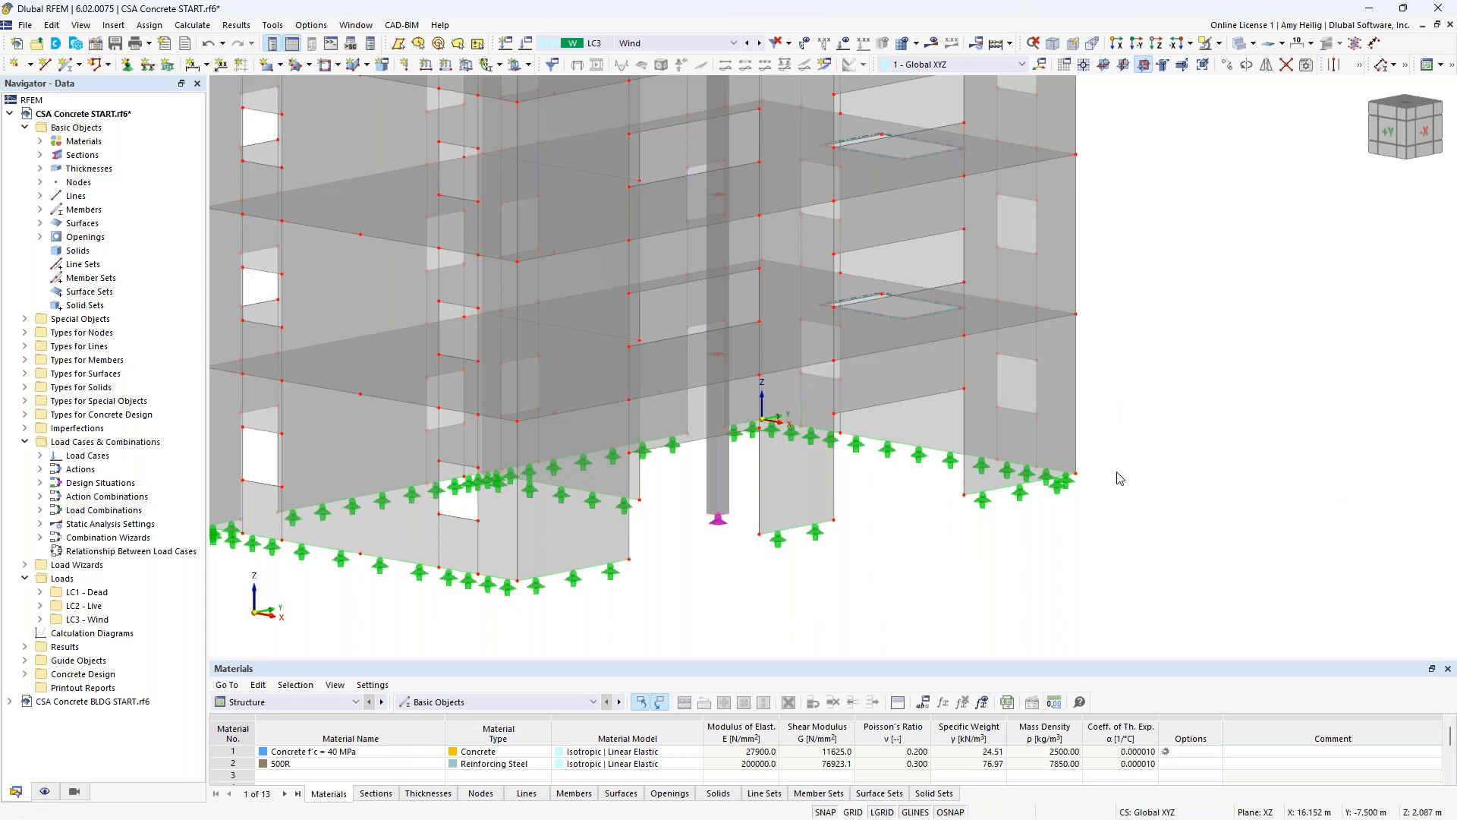
pyautogui.scroll(-3, 1119, 478)
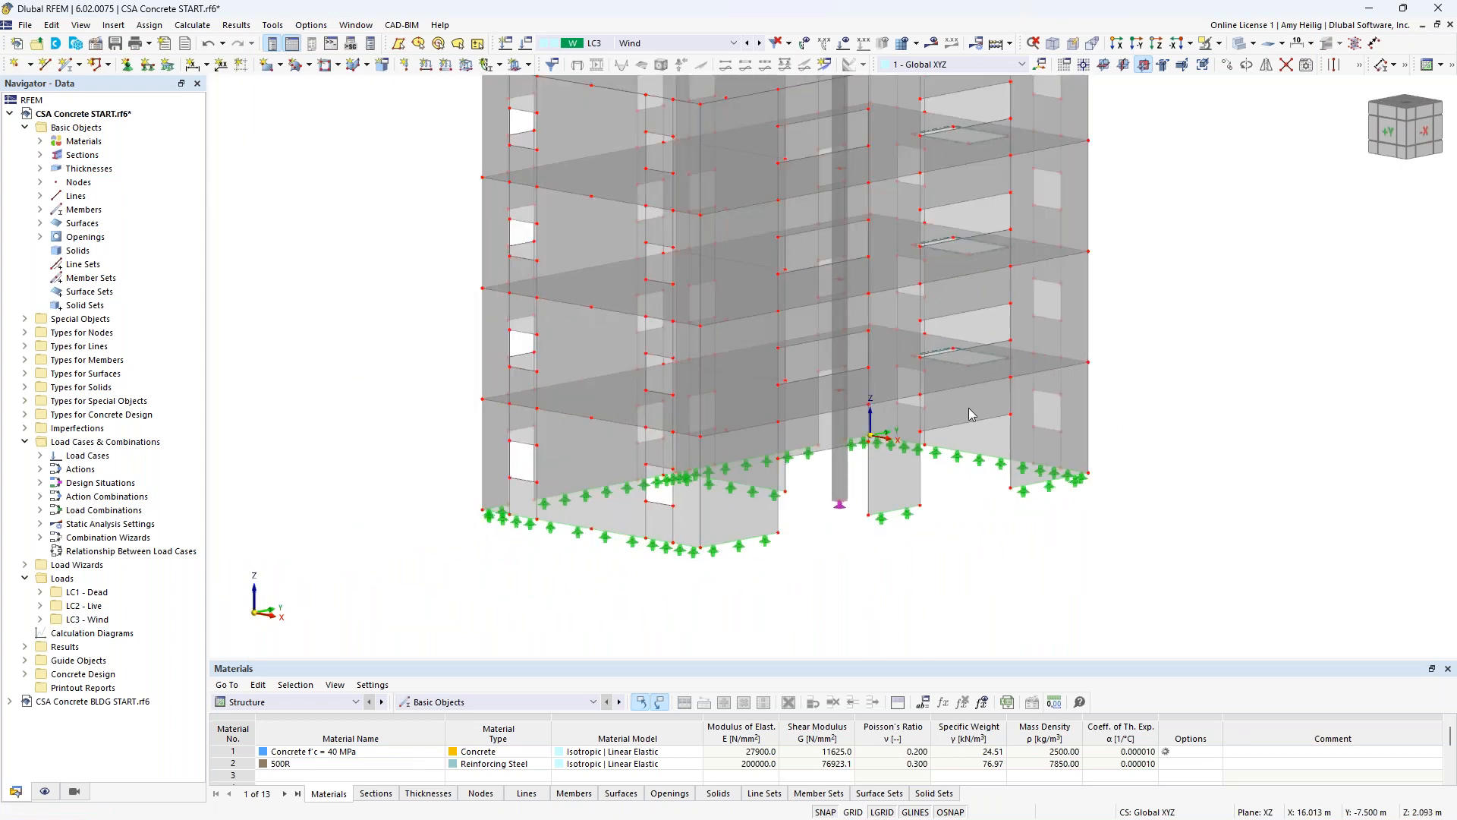
# - Open the load case and combination settings and review the available standard groups, keeping NBC selected
pyautogui.click(528, 47)
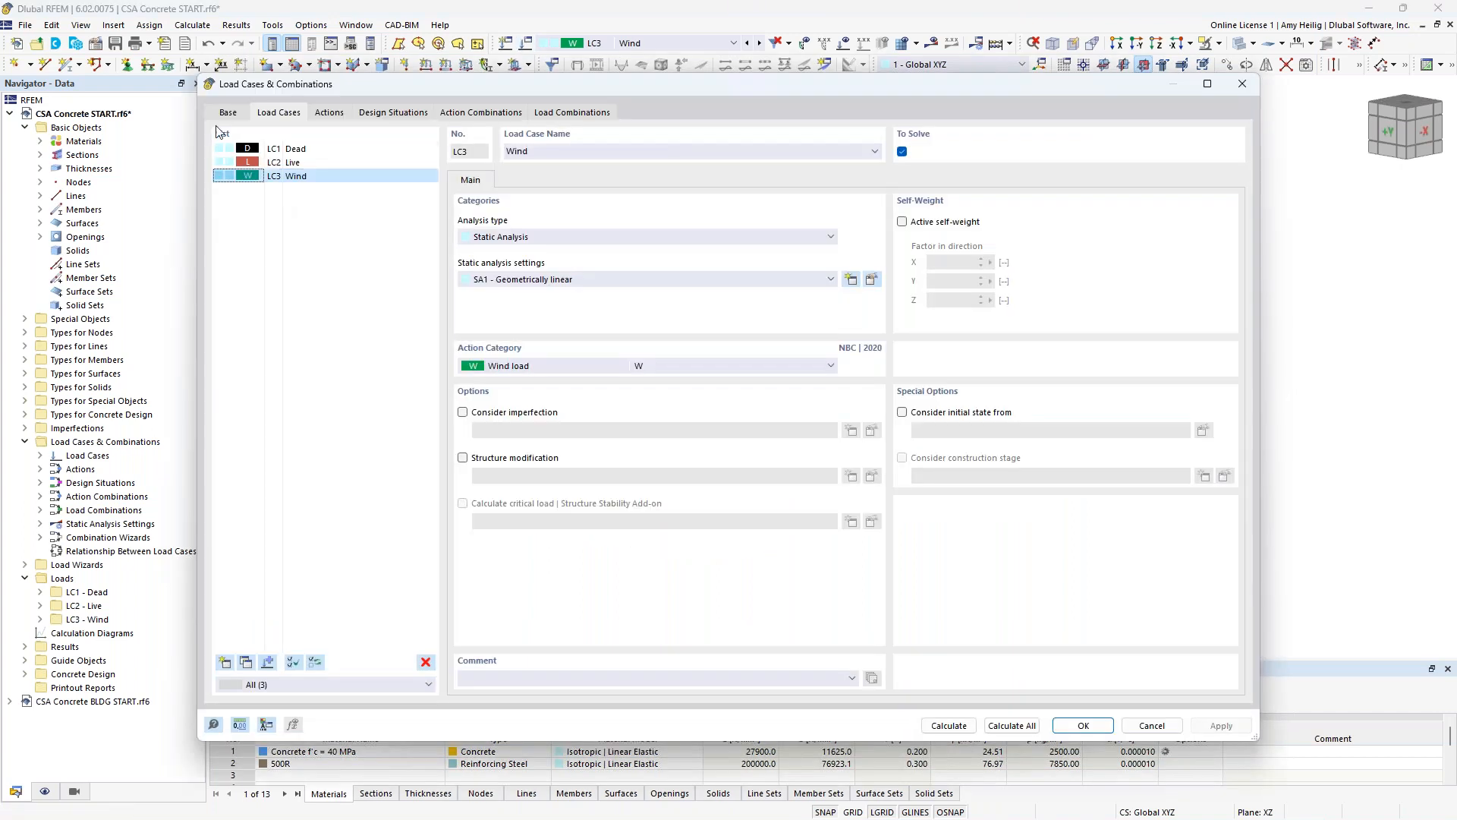
pyautogui.click(228, 114)
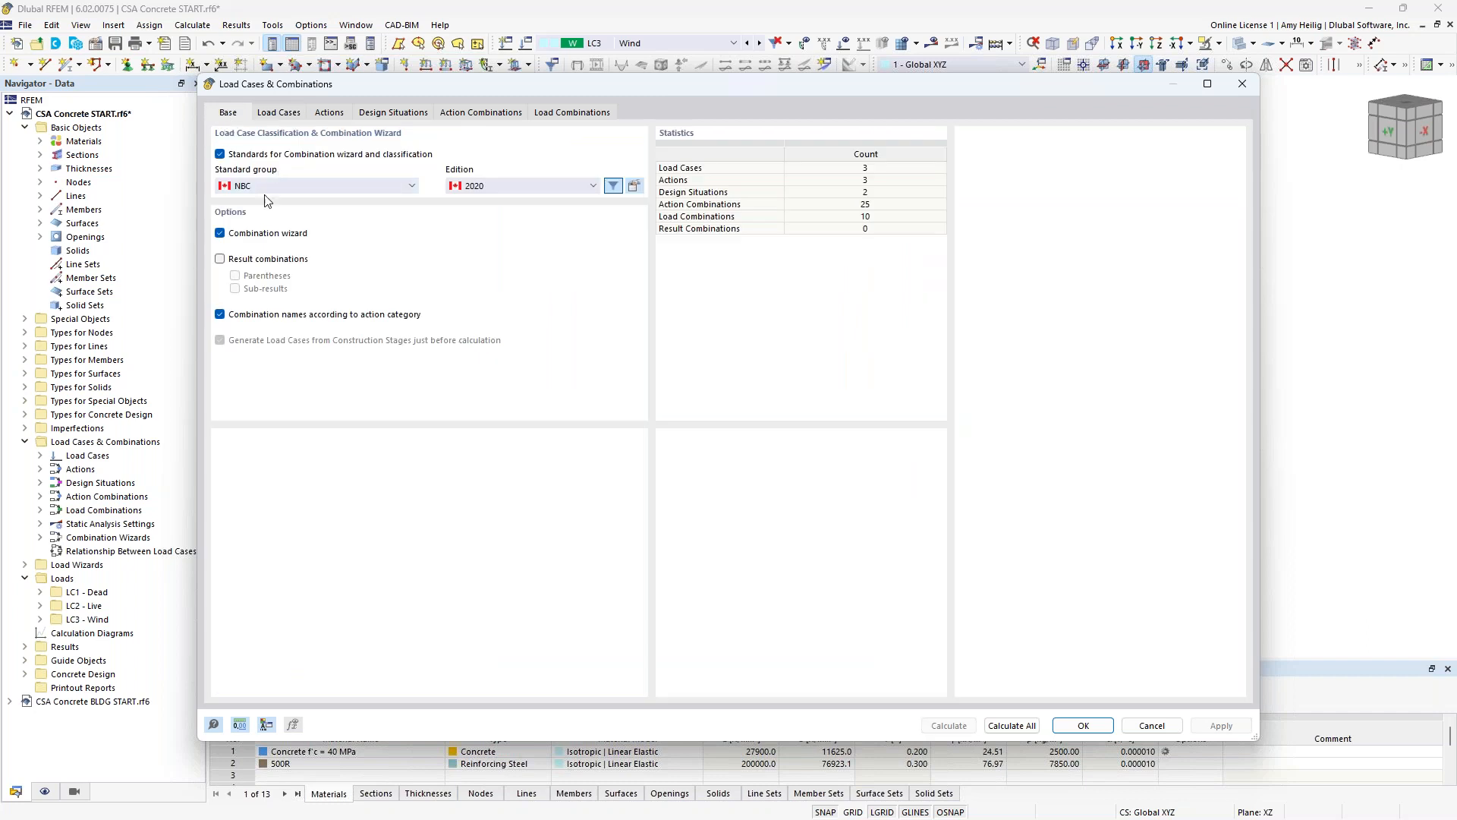
pyautogui.click(293, 189)
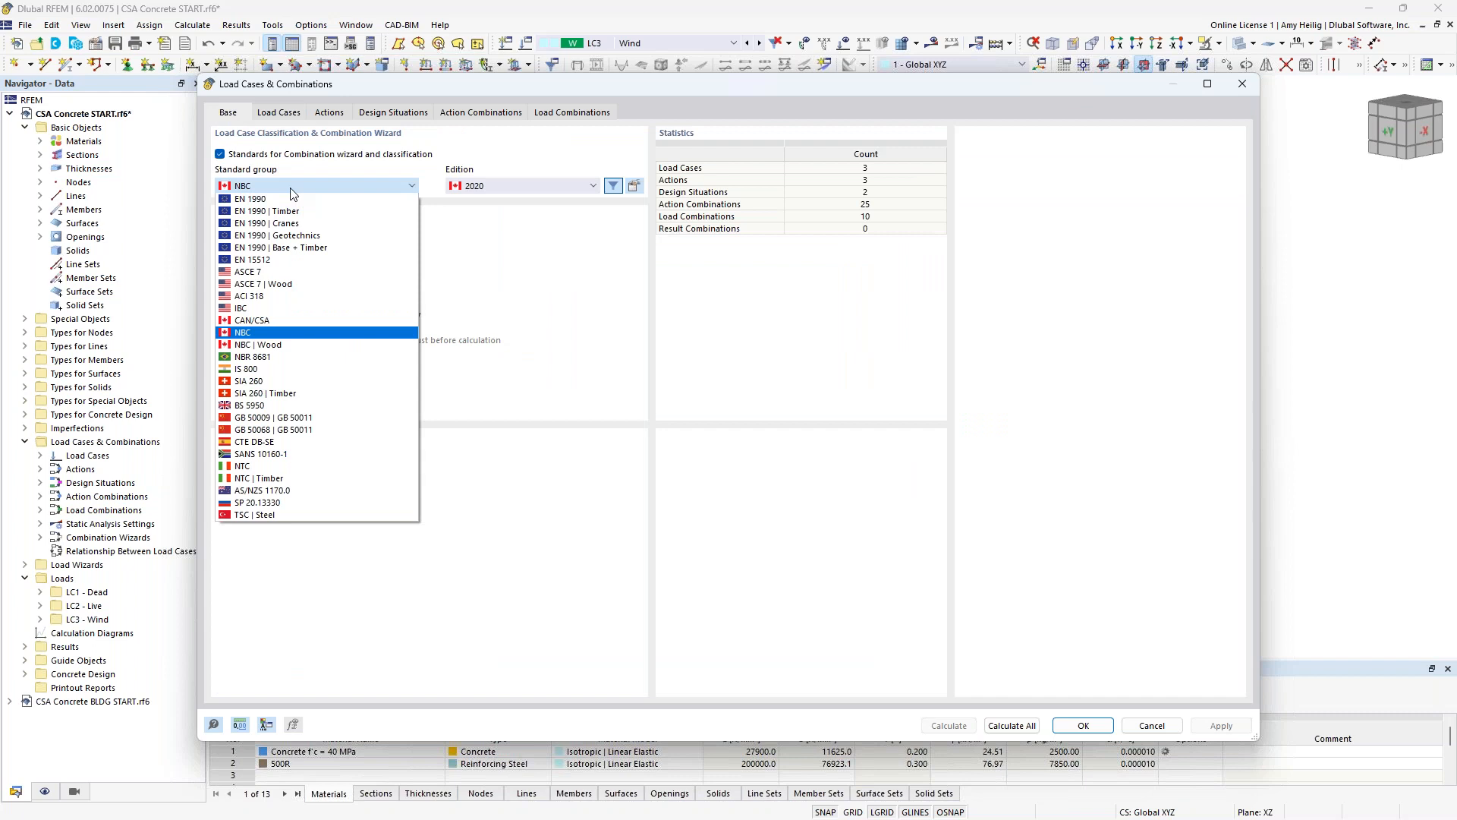
pyautogui.click(320, 334)
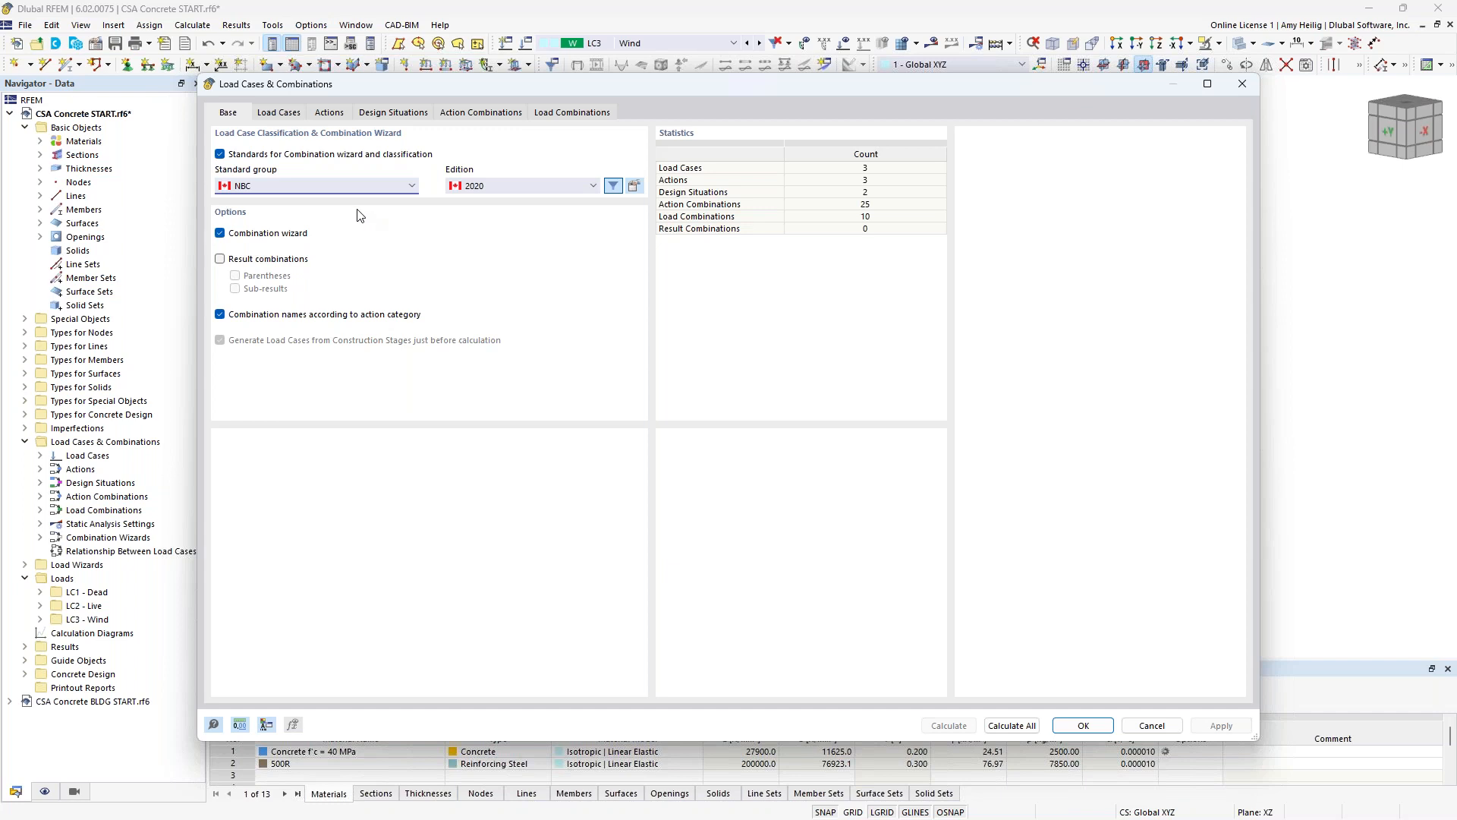
# - Review the Dead, Live and Wind load cases and the action categories available for Wind, leaving its category as Wind load
pyautogui.click(279, 112)
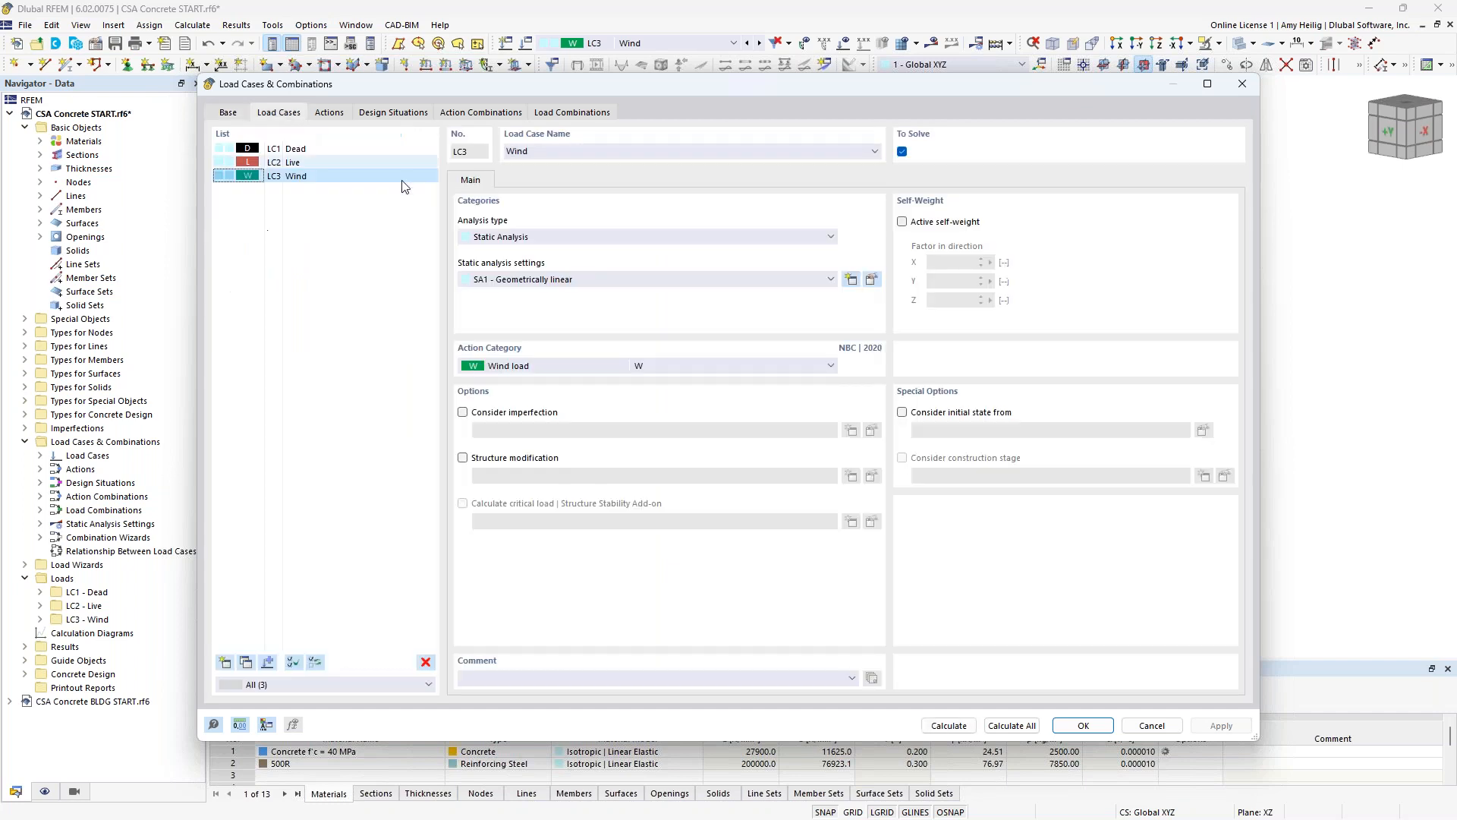
pyautogui.click(332, 150)
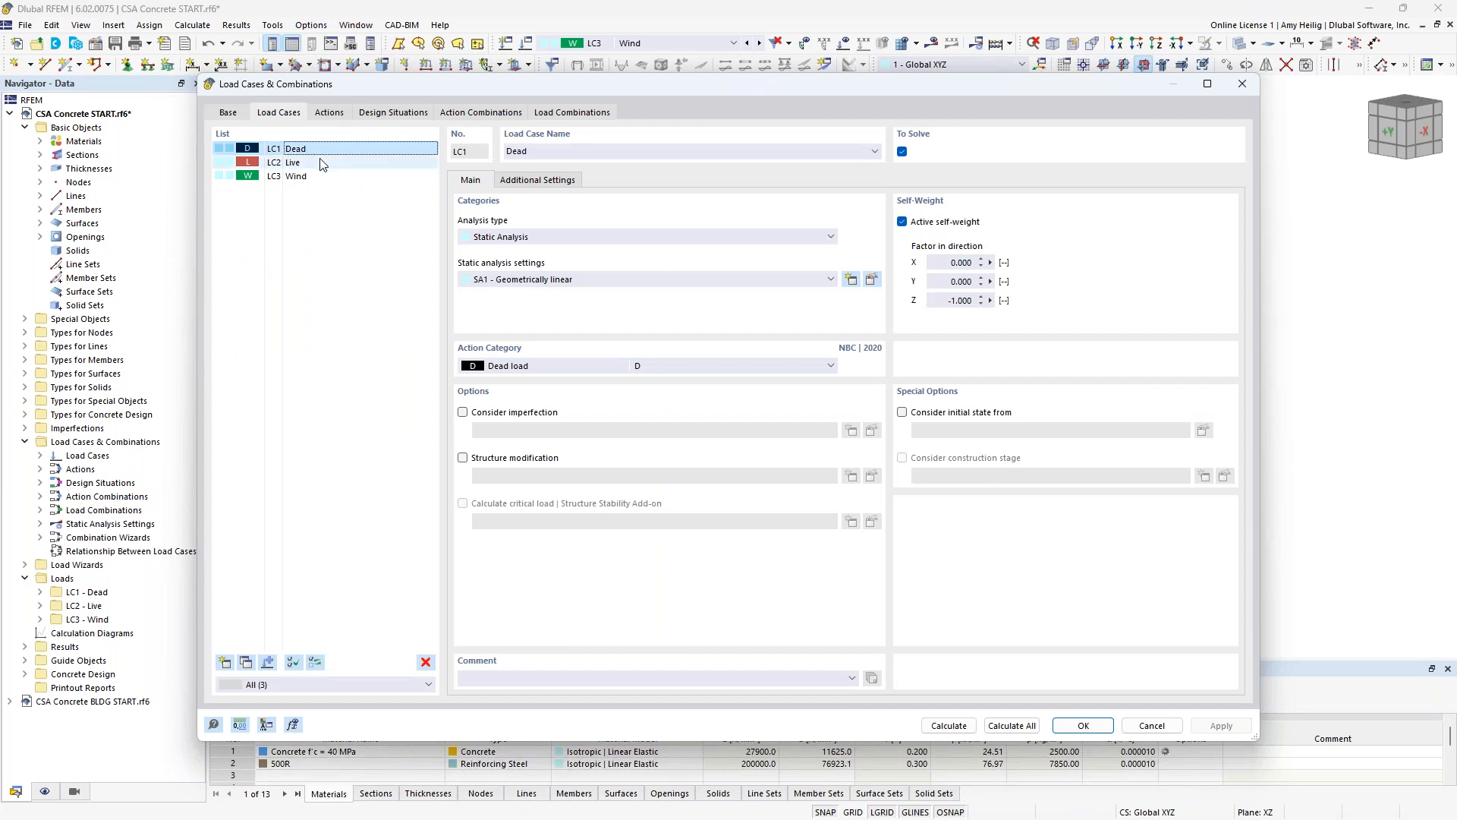
pyautogui.click(307, 163)
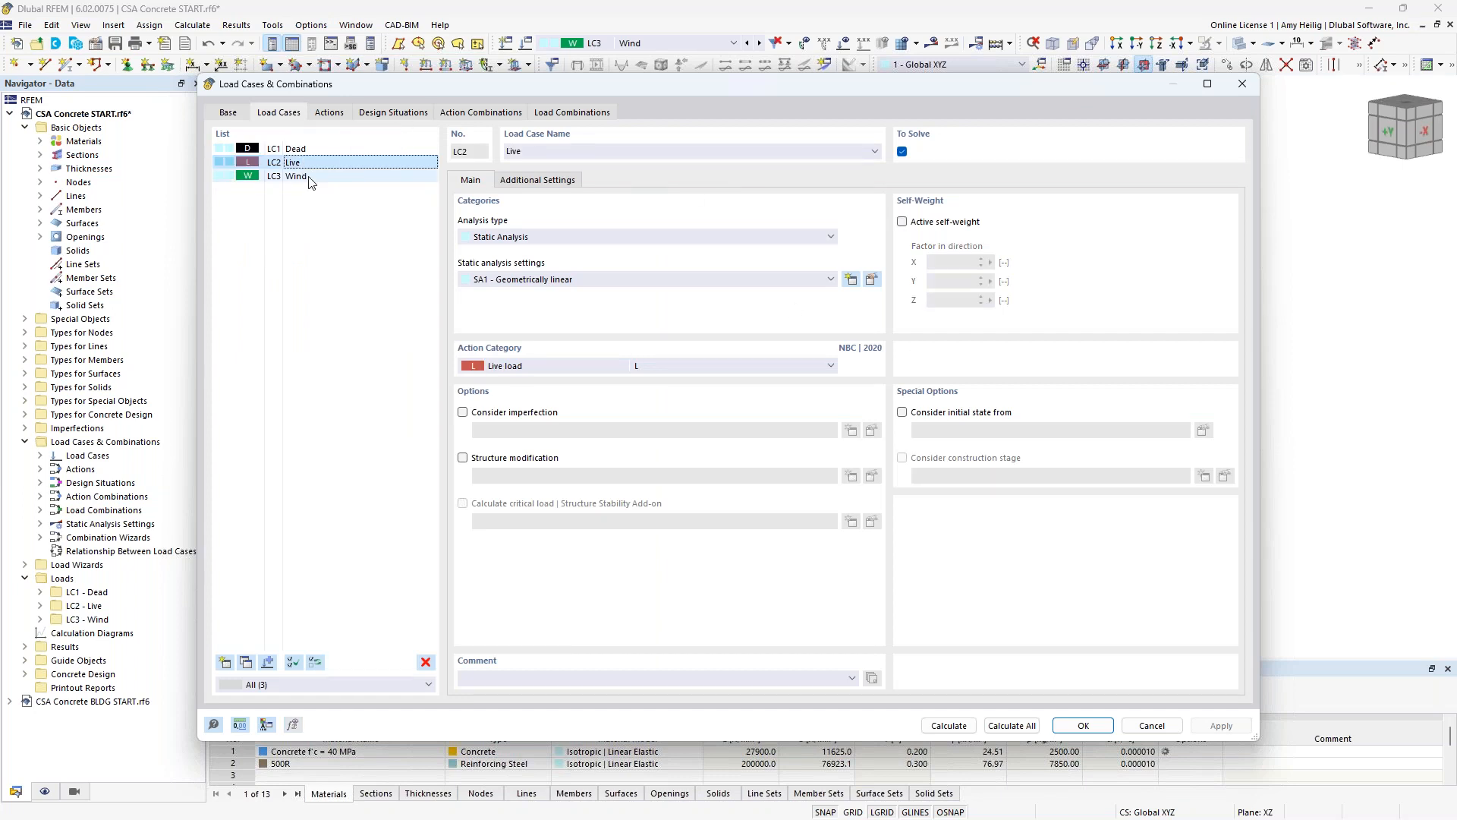
pyautogui.click(309, 178)
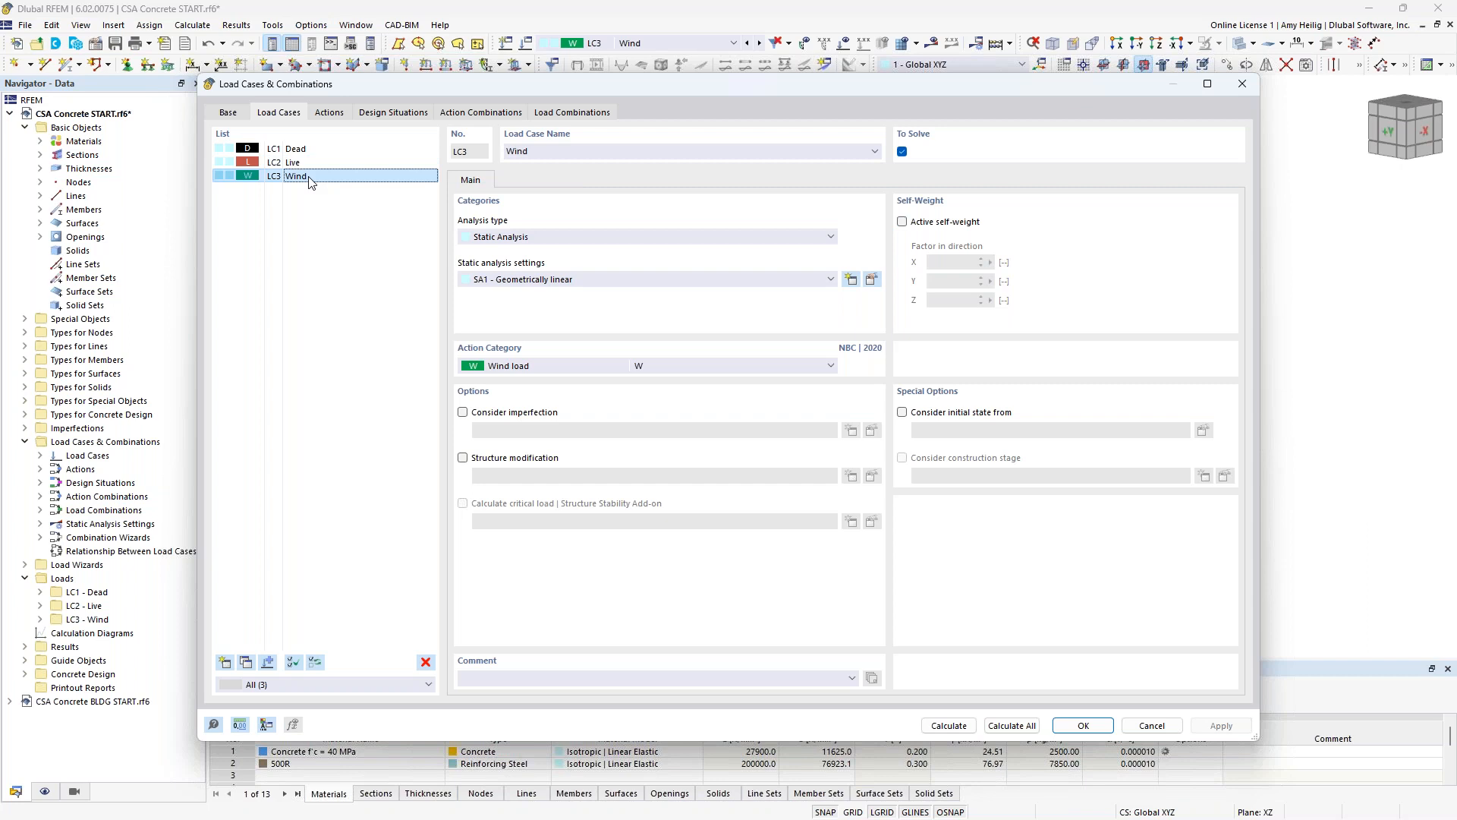
pyautogui.click(570, 370)
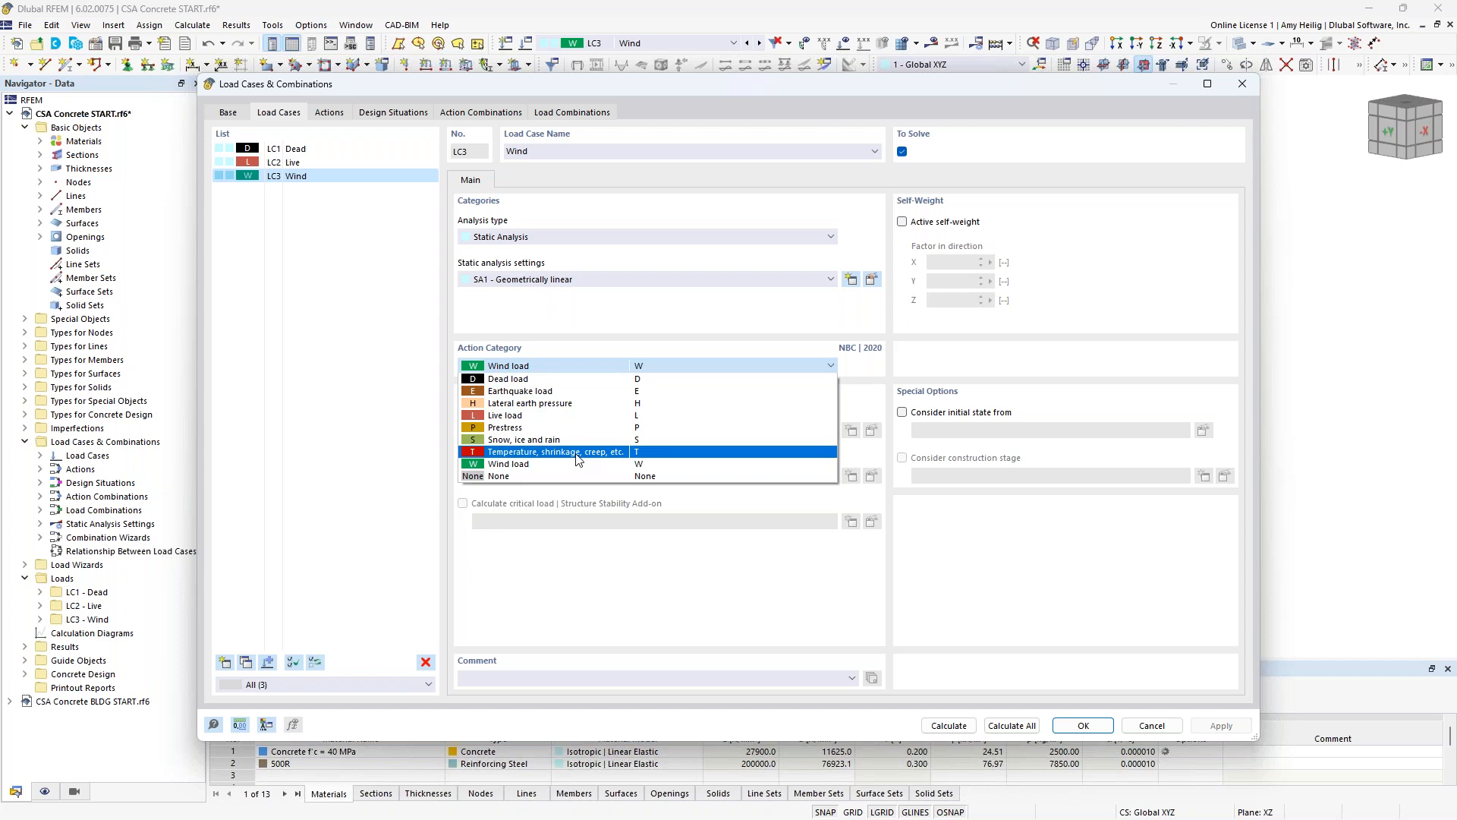
pyautogui.click(548, 318)
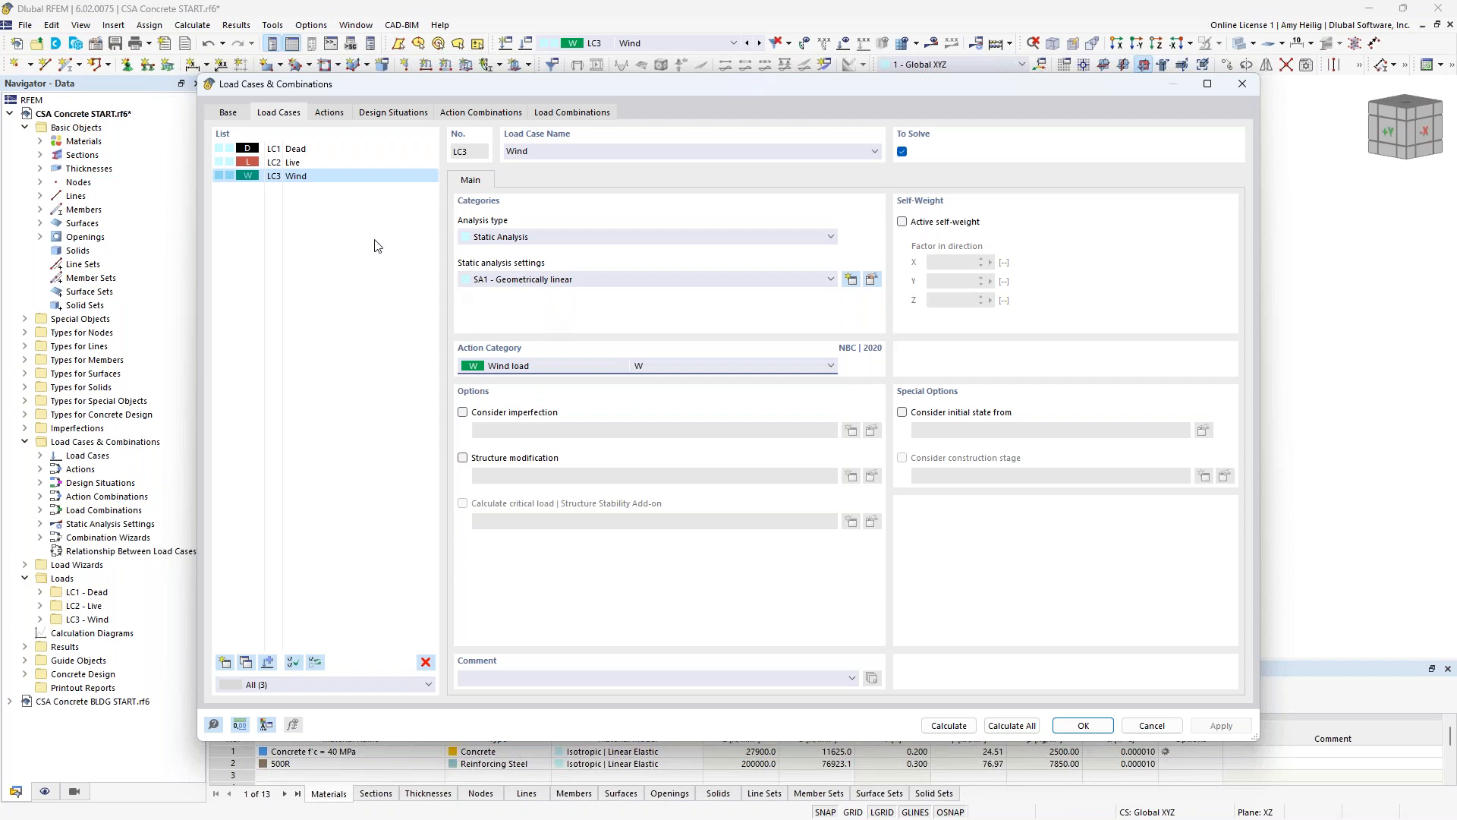
# - Review the Ultimate Limit State and Limit State of Serviceability design situations and read the NBC combination rules for each
pyautogui.click(393, 113)
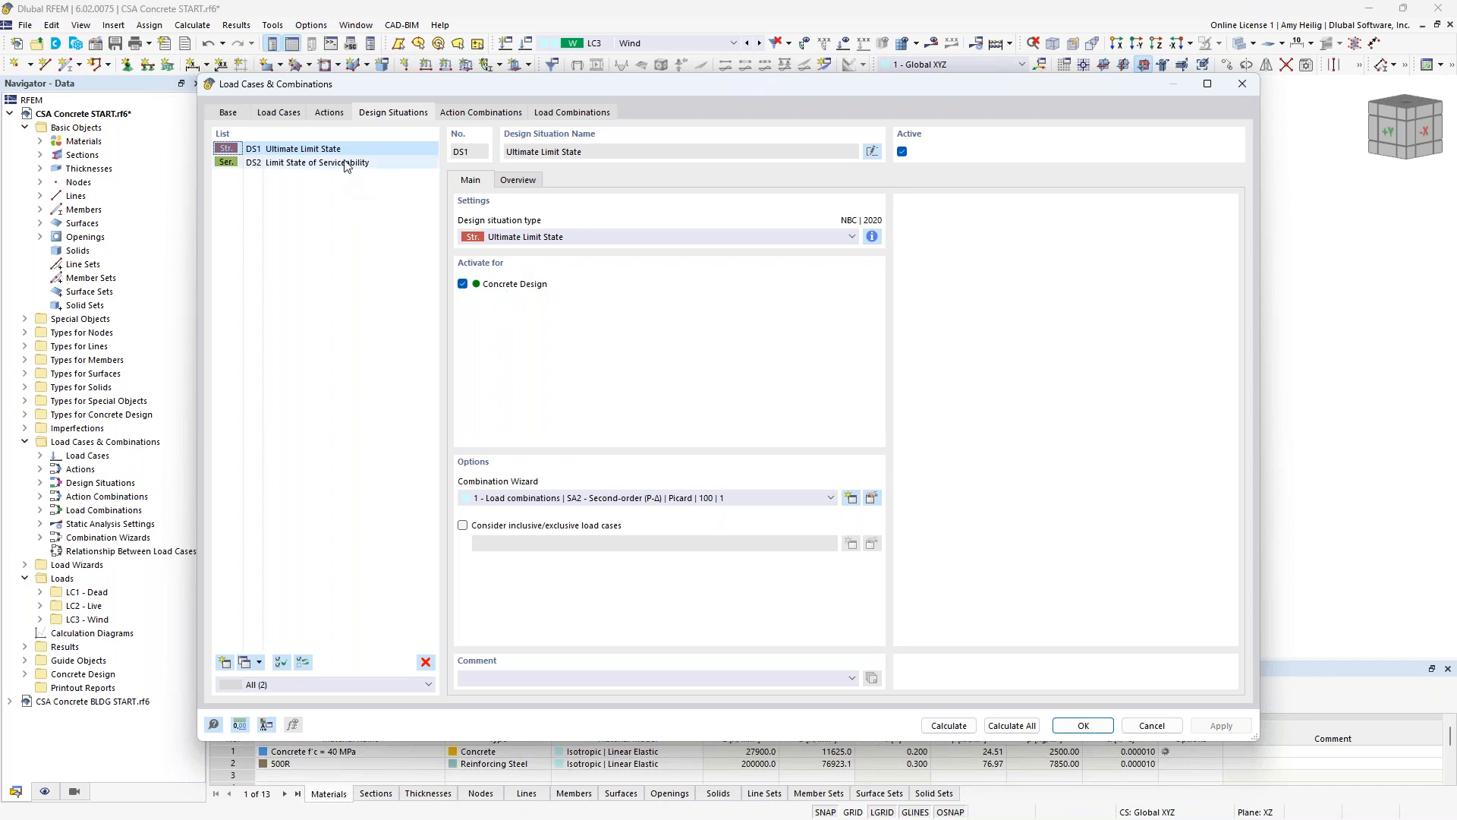
pyautogui.click(347, 163)
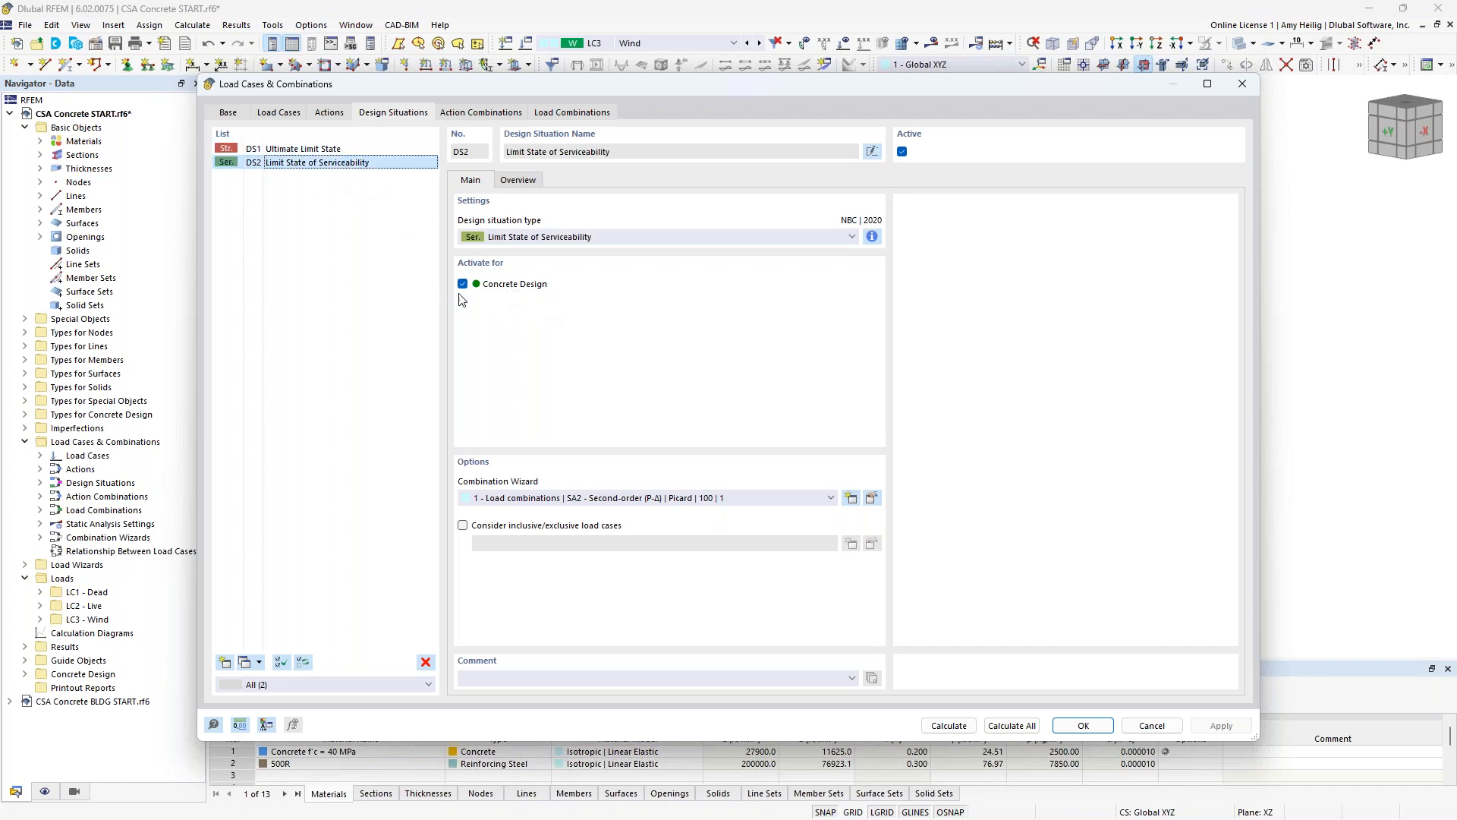
pyautogui.click(325, 149)
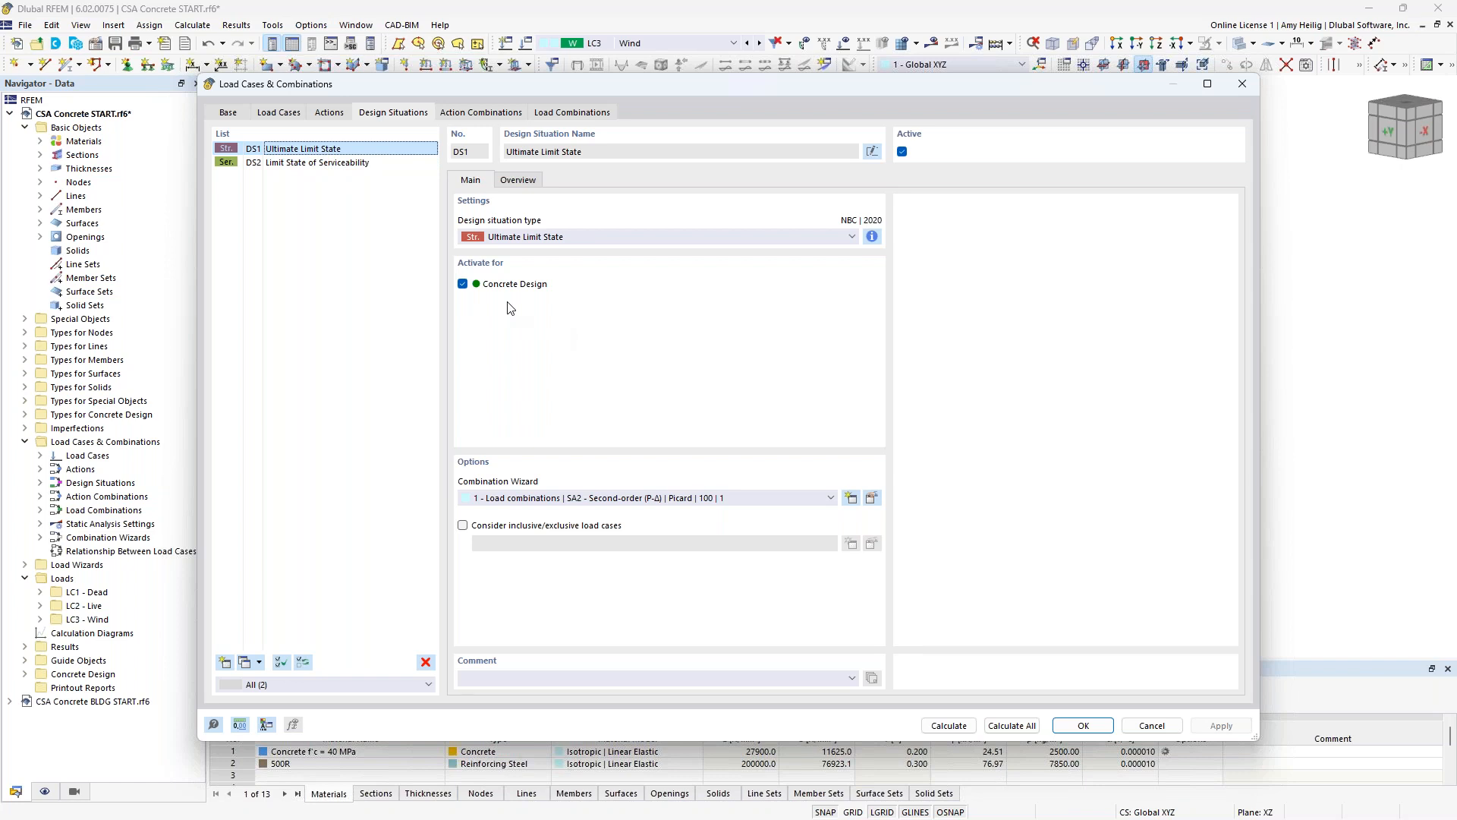
pyautogui.click(872, 237)
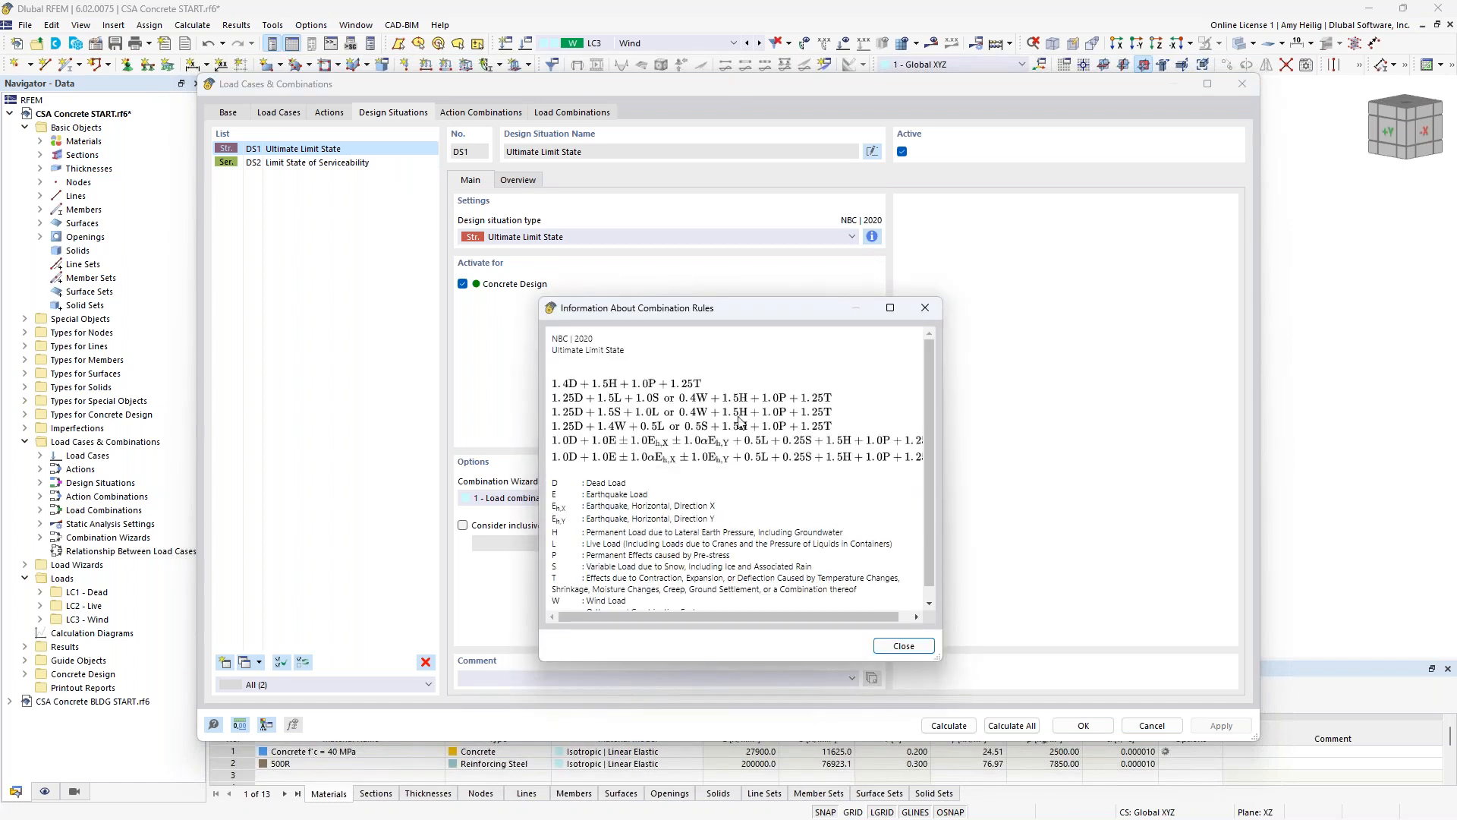
pyautogui.click(925, 307)
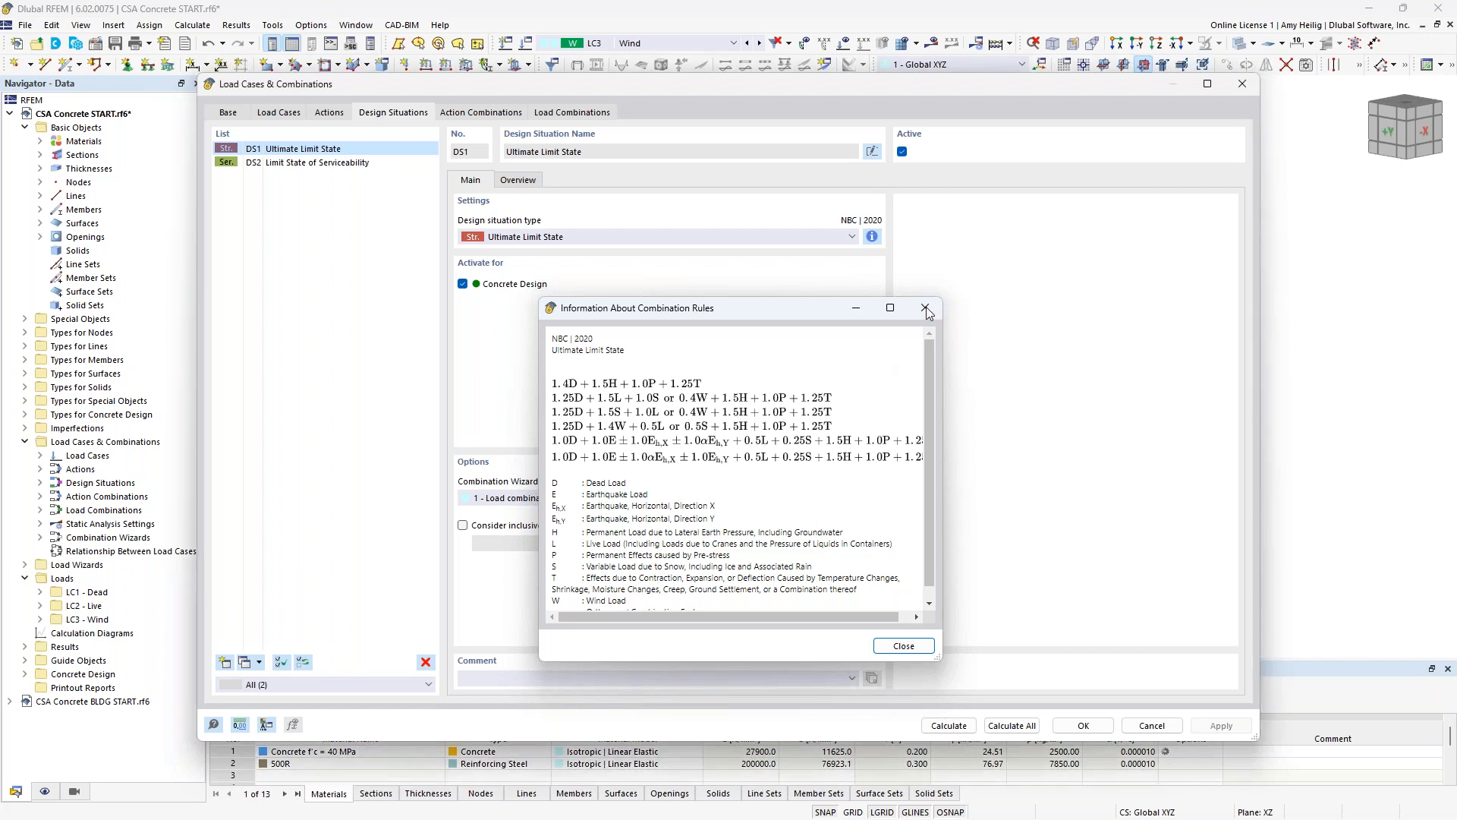
pyautogui.click(384, 165)
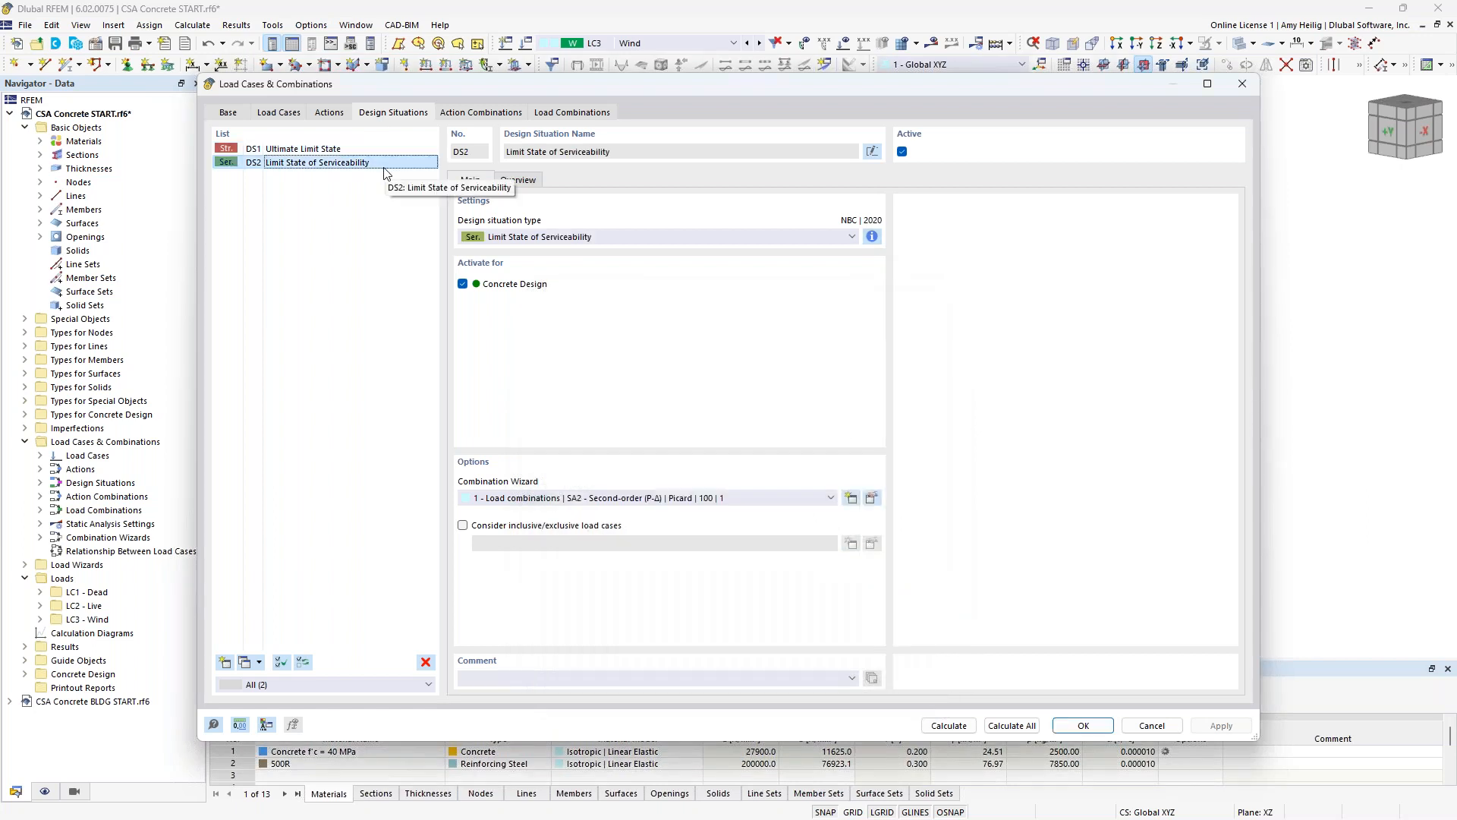
pyautogui.click(871, 236)
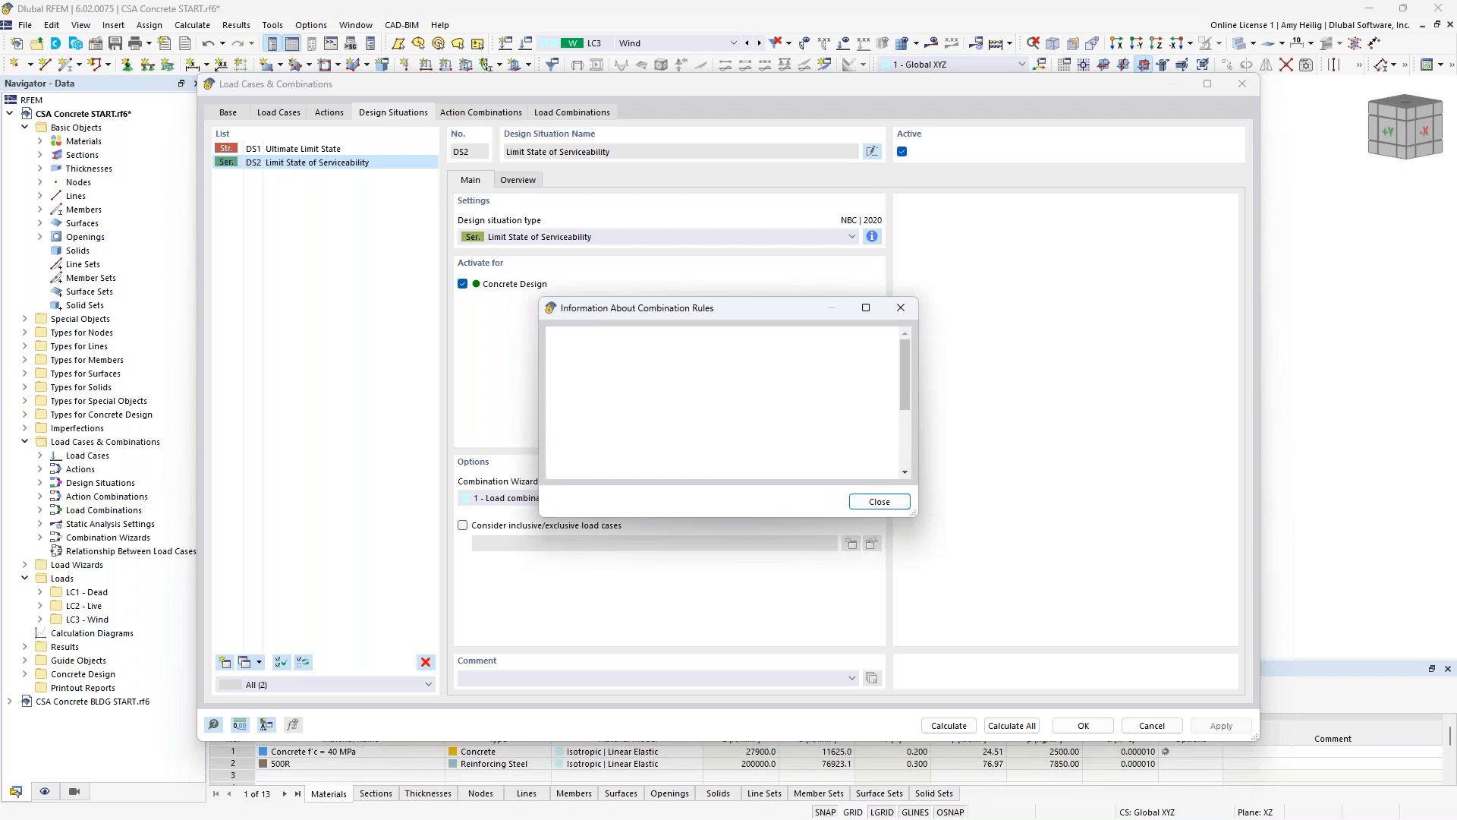
pyautogui.click(901, 311)
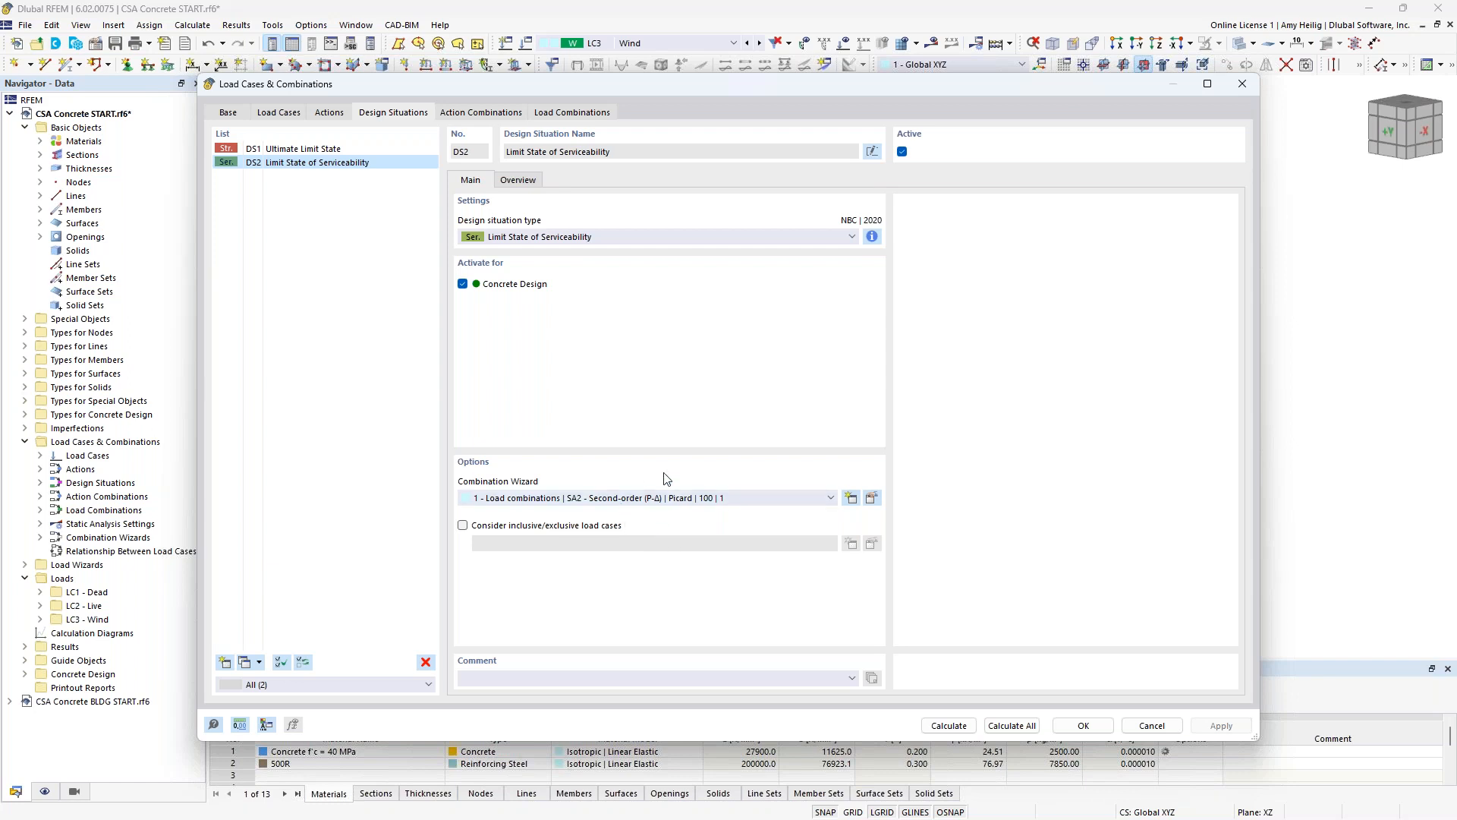
# - Review the generated load combinations, including the serviceability combinations D, D + L and D + L + 0.23W
pyautogui.click(581, 116)
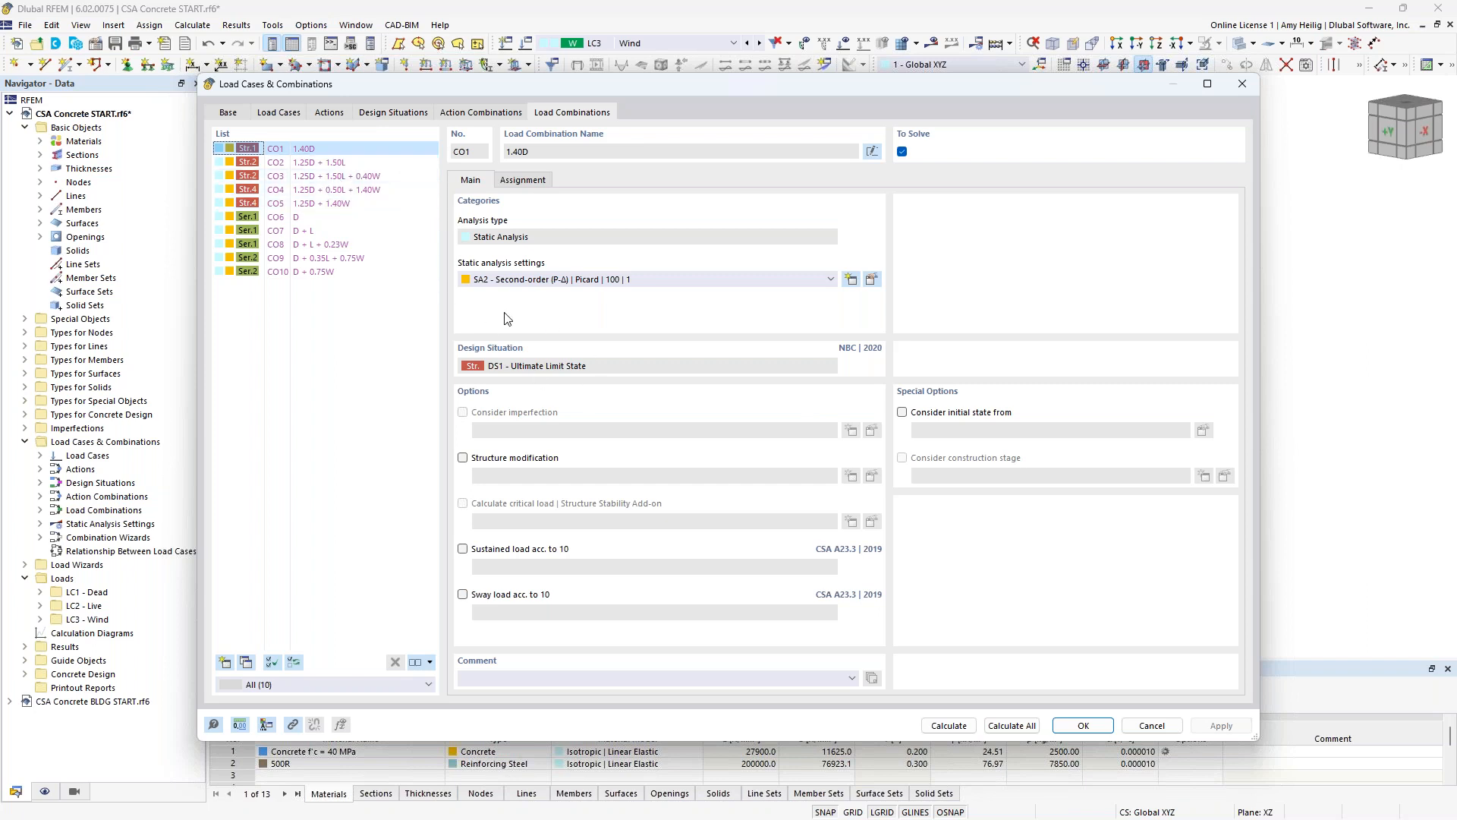
pyautogui.click(312, 217)
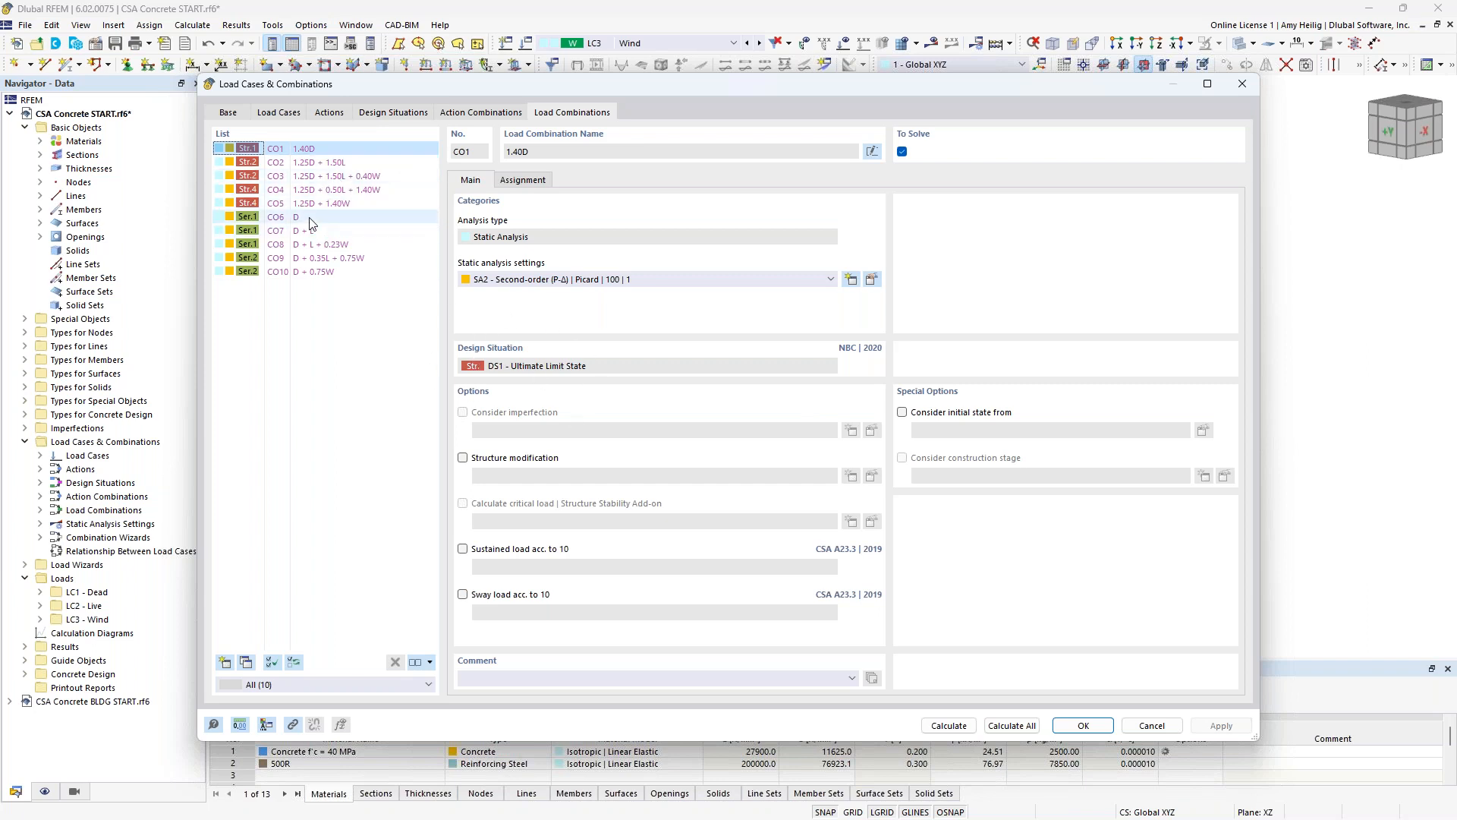
pyautogui.click(311, 231)
pyautogui.click(312, 244)
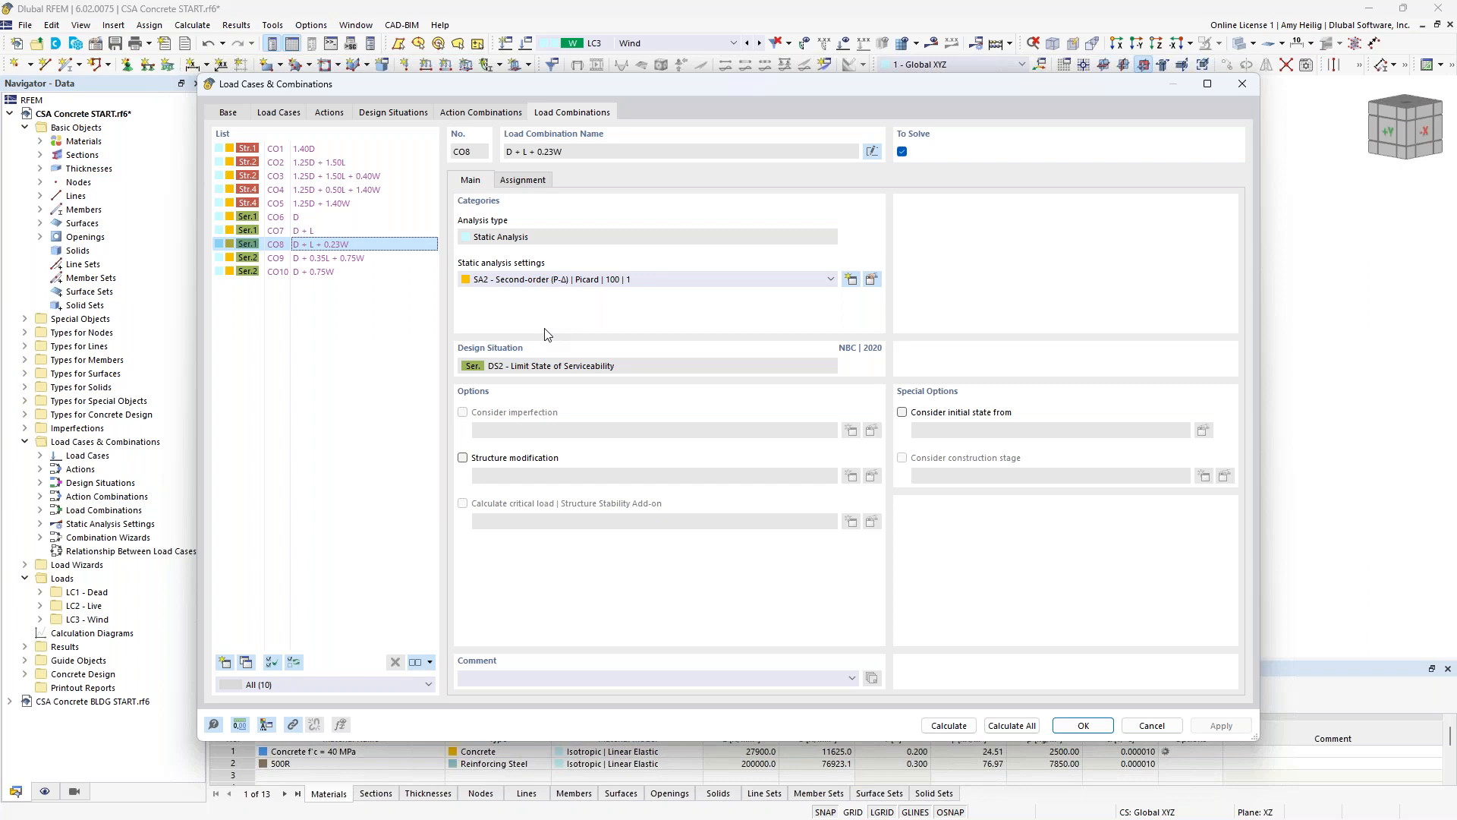
# - Create a structure modification for the Dead load case, with stiffness modification enabled for members and surfaces
pyautogui.click(290, 114)
pyautogui.click(310, 151)
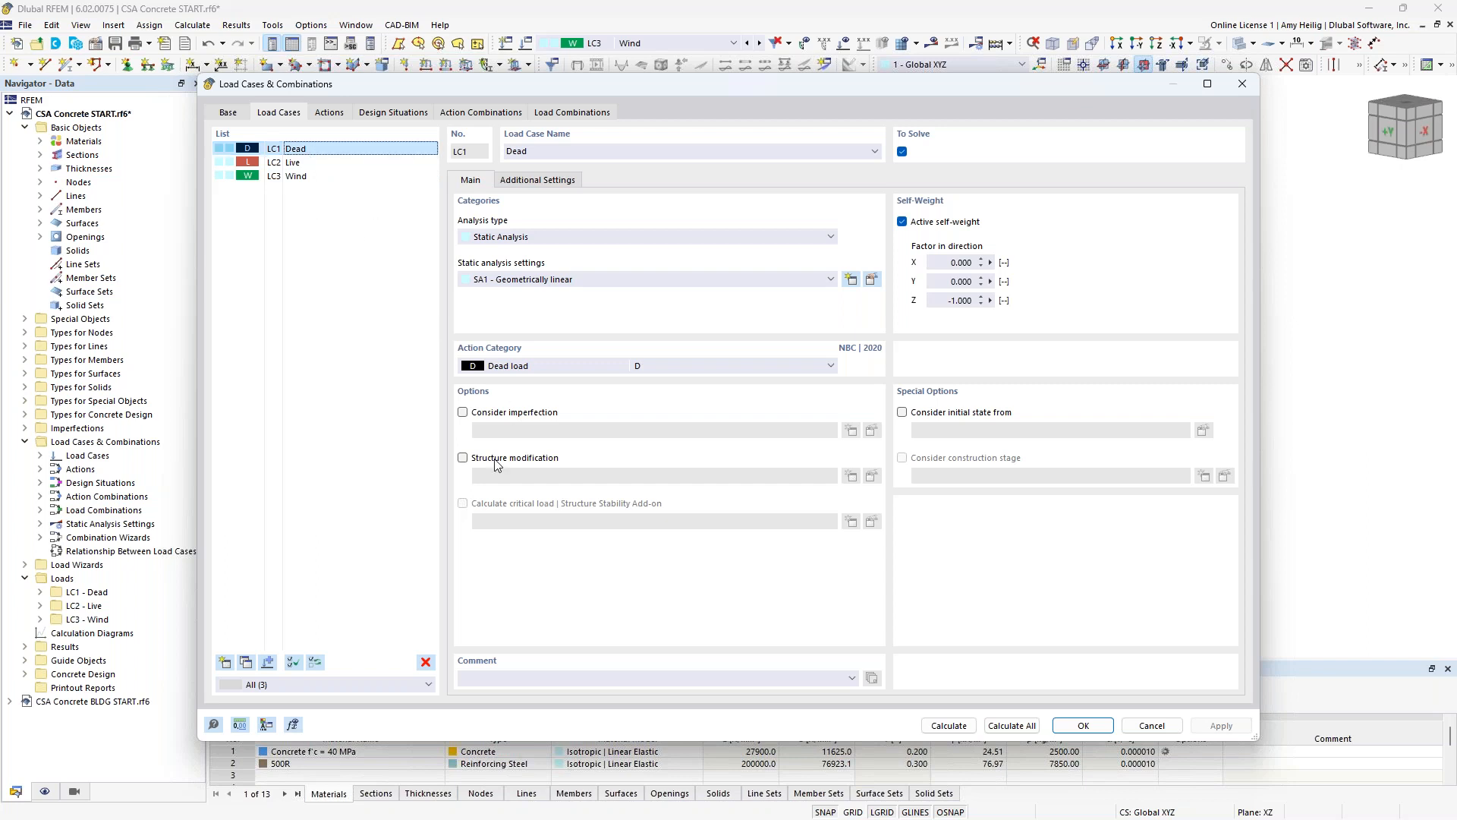
pyautogui.click(462, 457)
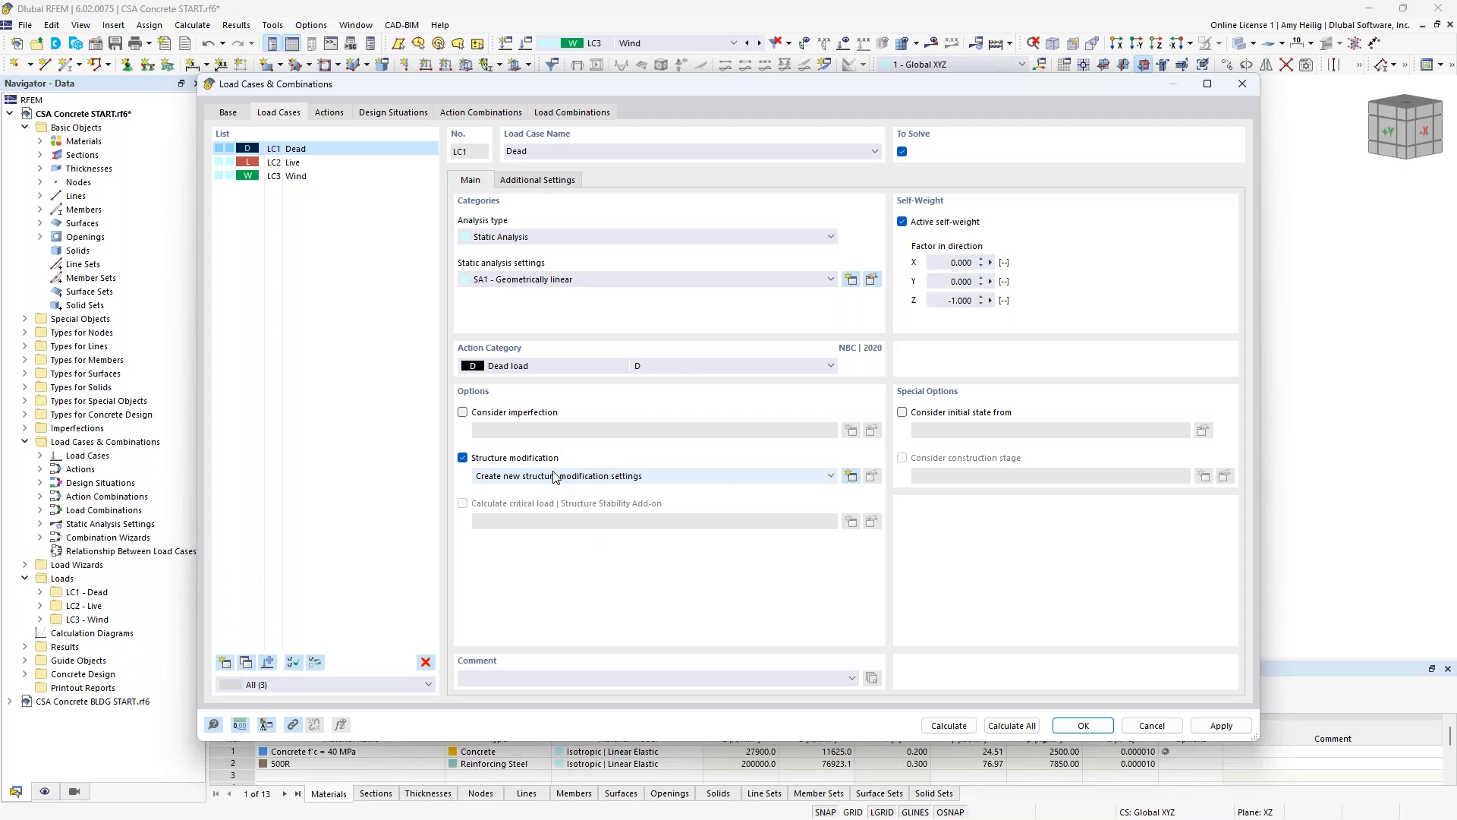
pyautogui.click(852, 478)
pyautogui.click(535, 279)
pyautogui.click(533, 278)
pyautogui.click(533, 290)
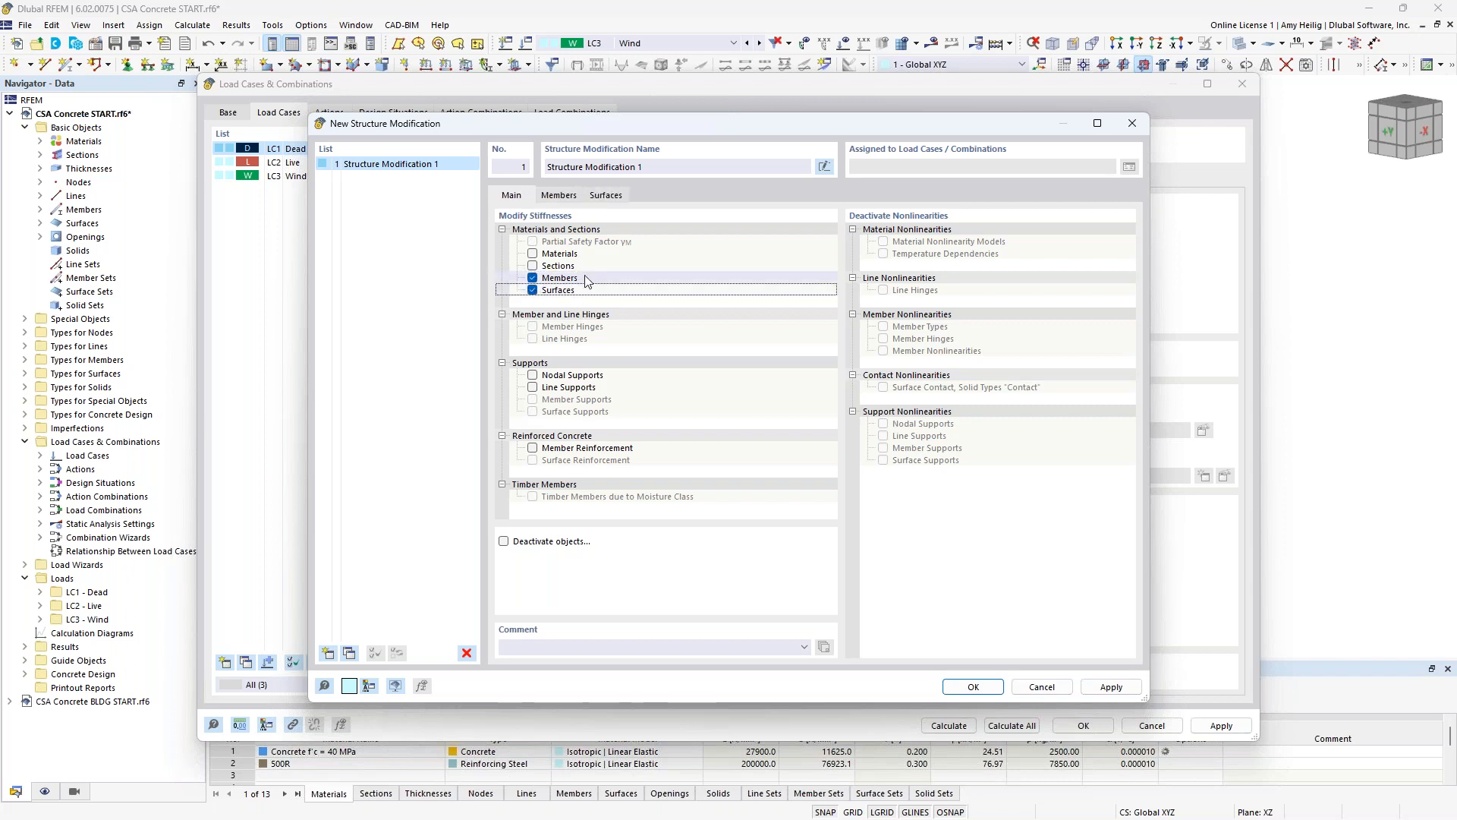
# - Create a member stiffness modification to CSA A23.3-19 Table 10.14.1.2 for concrete structures, with component type Columns
pyautogui.click(559, 196)
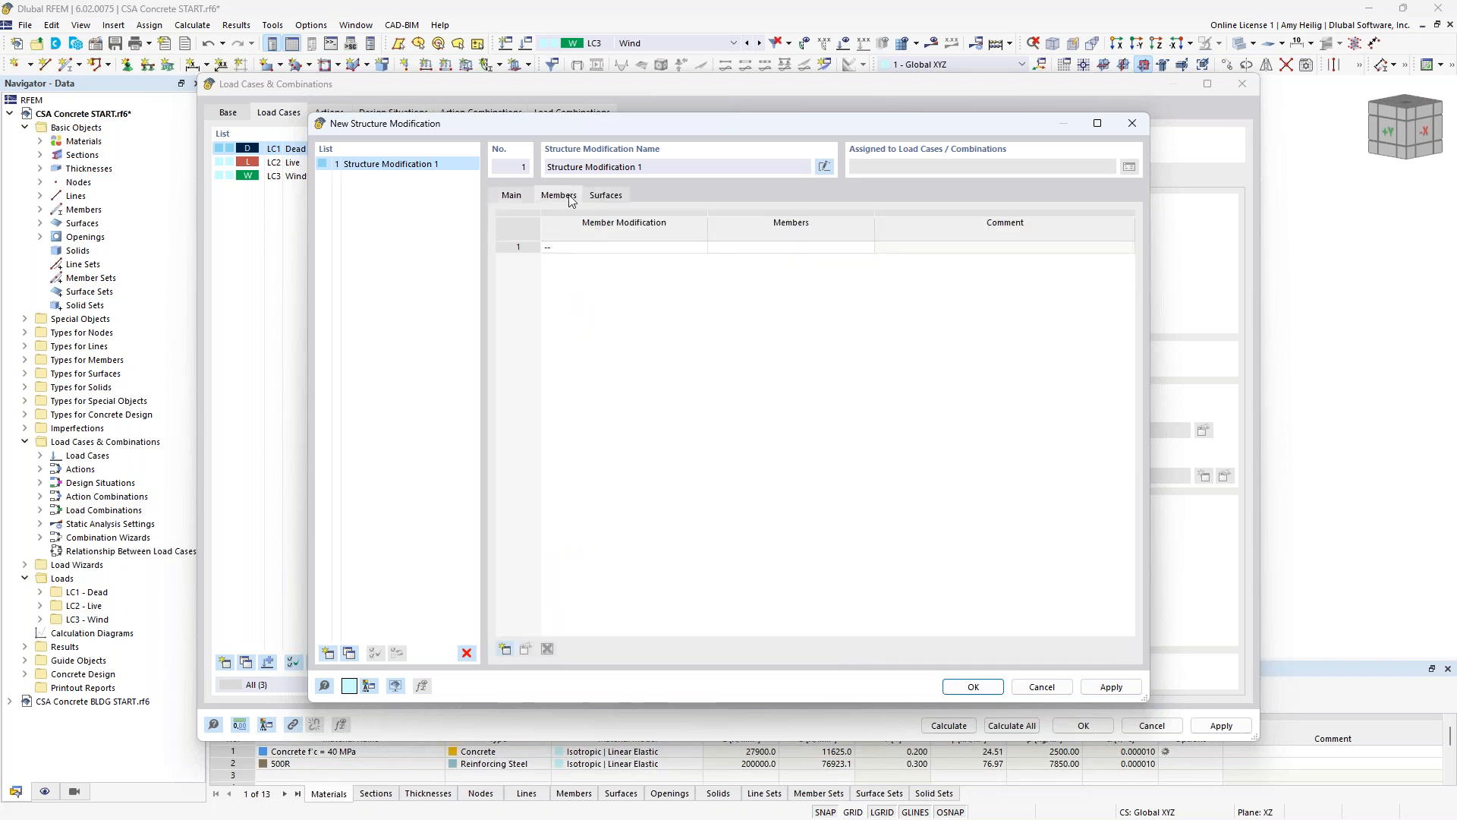
pyautogui.click(664, 248)
pyautogui.click(699, 248)
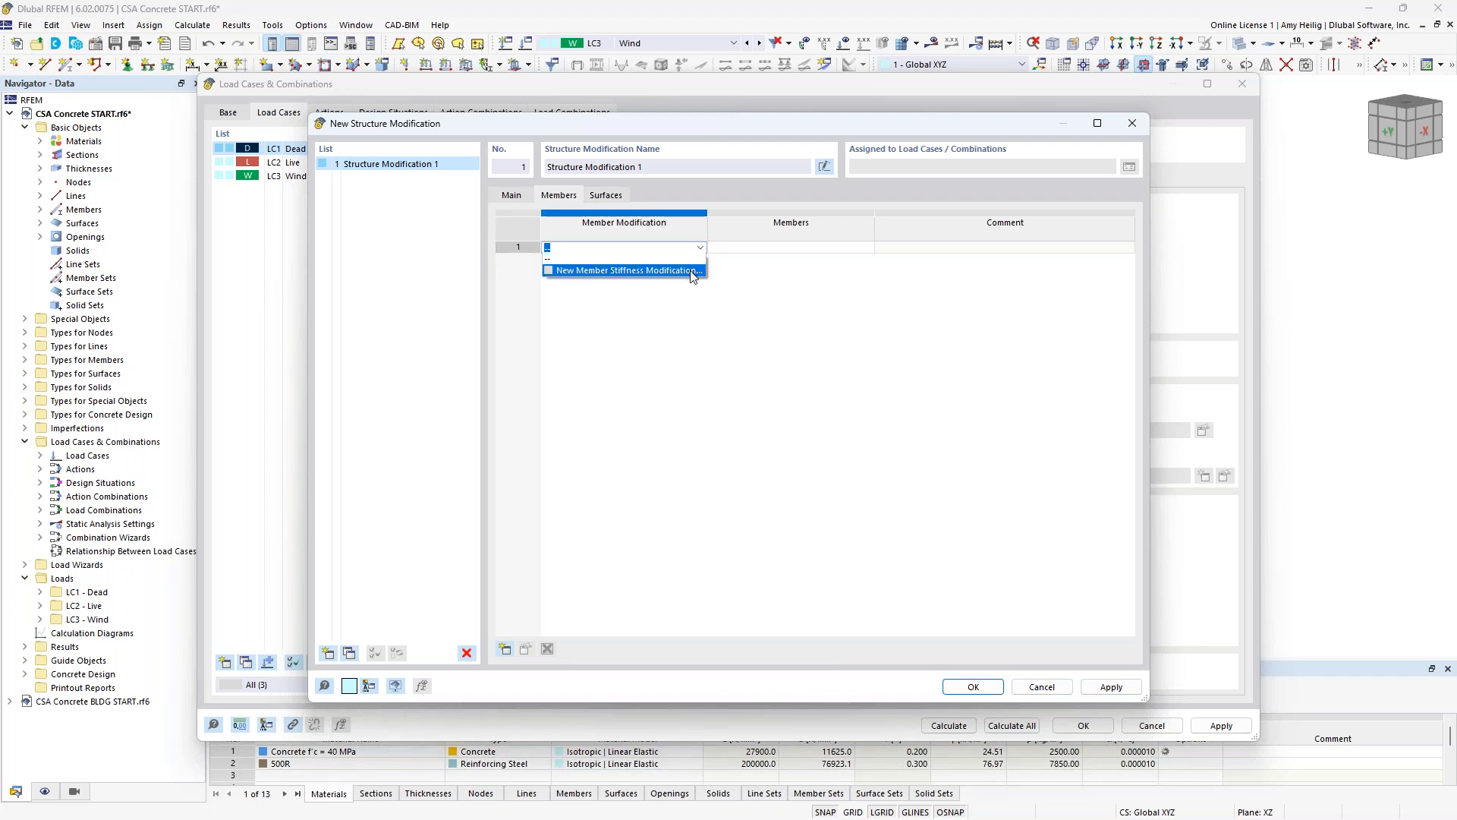
pyautogui.click(691, 271)
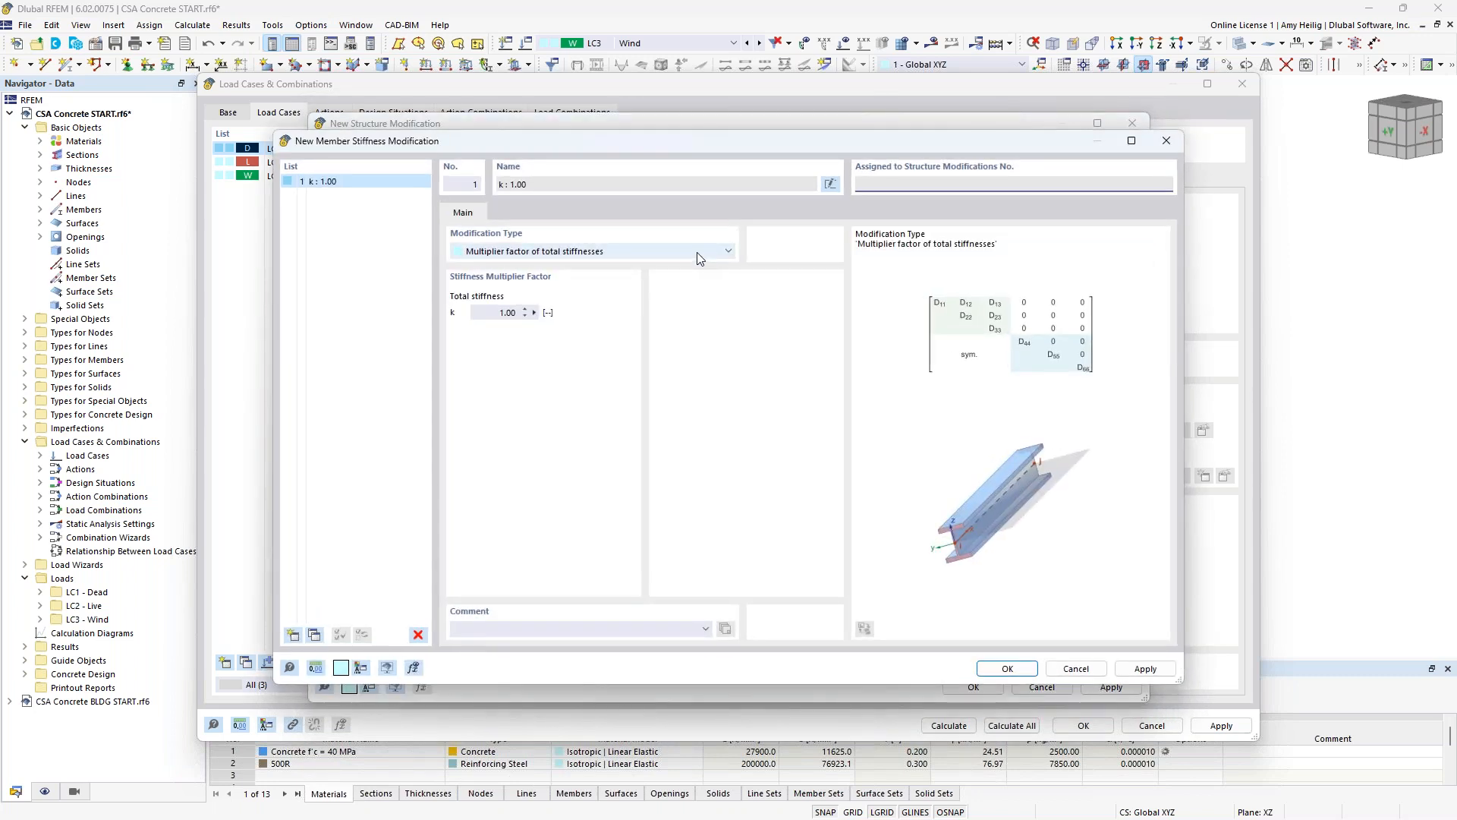
pyautogui.click(696, 252)
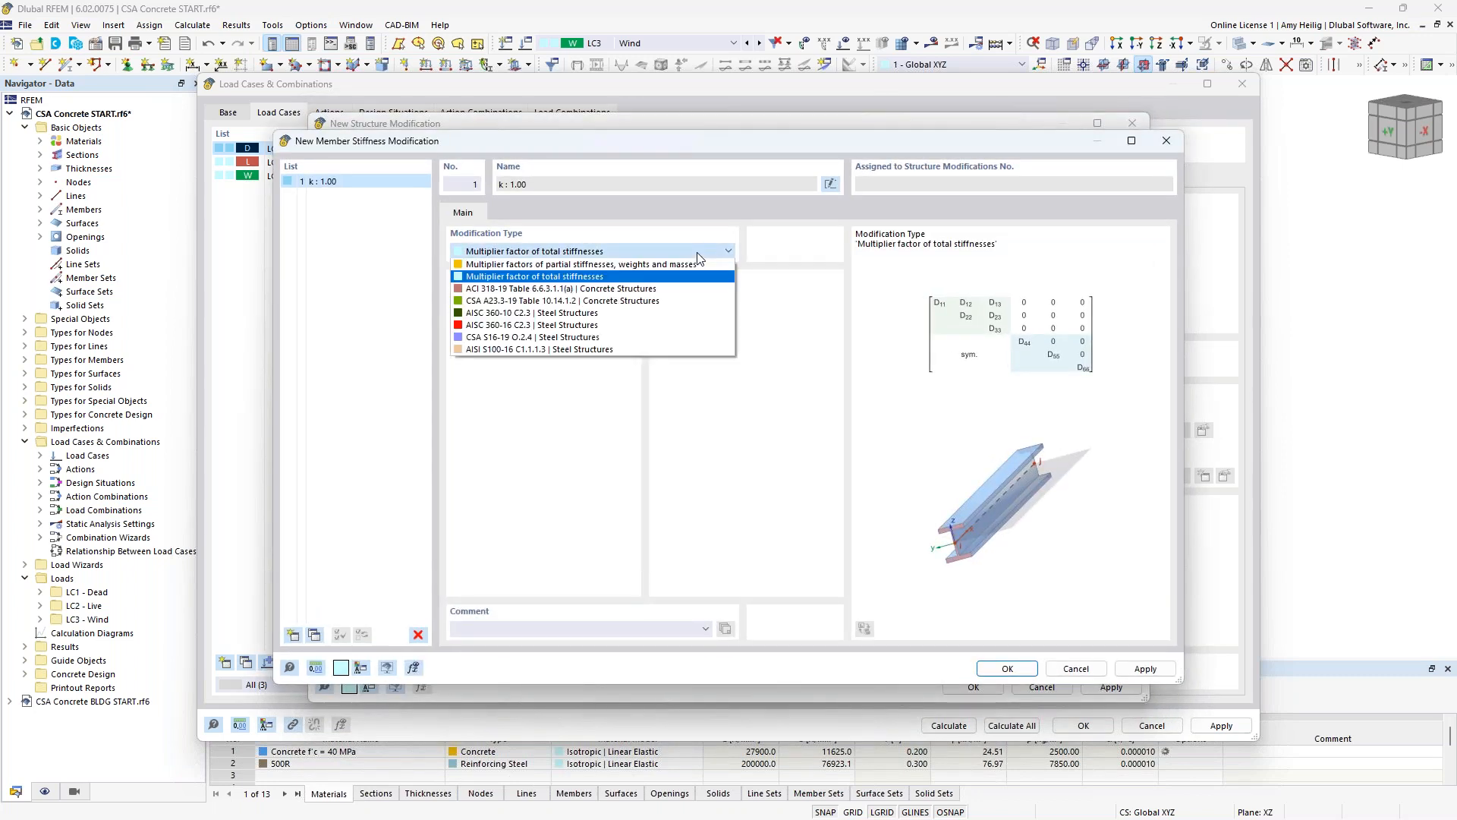
pyautogui.click(622, 300)
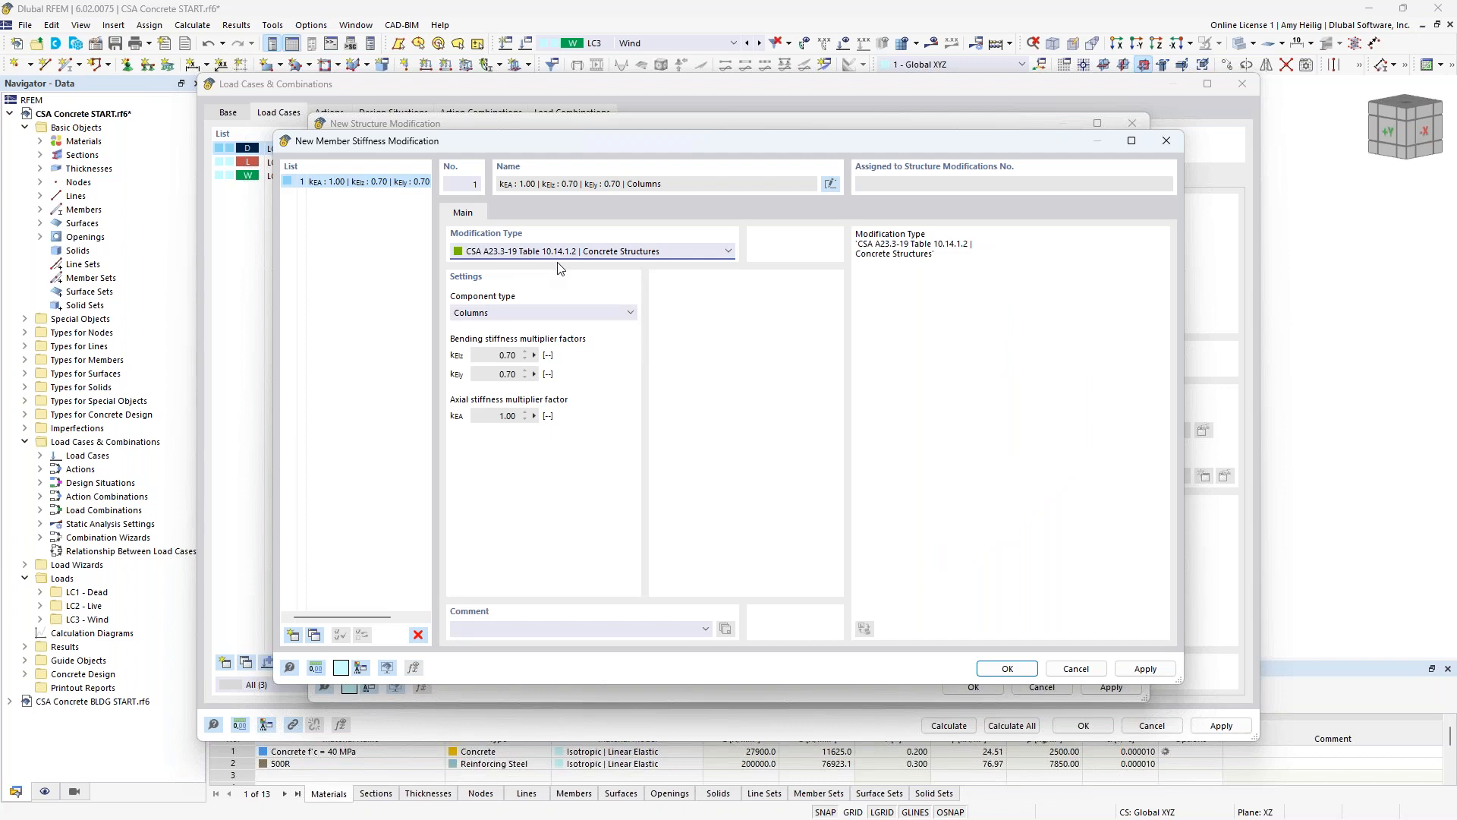
pyautogui.click(568, 312)
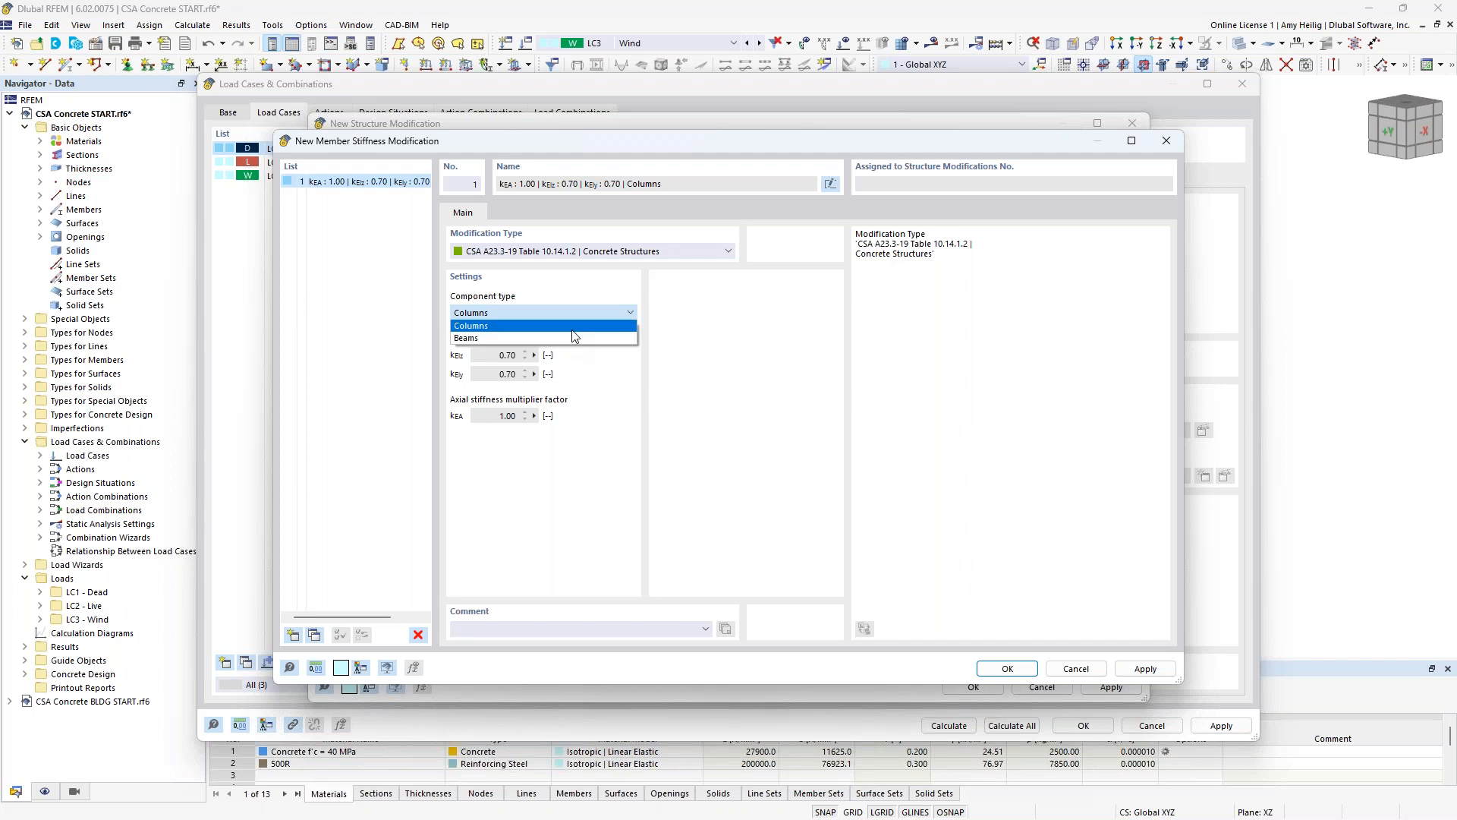
pyautogui.click(572, 332)
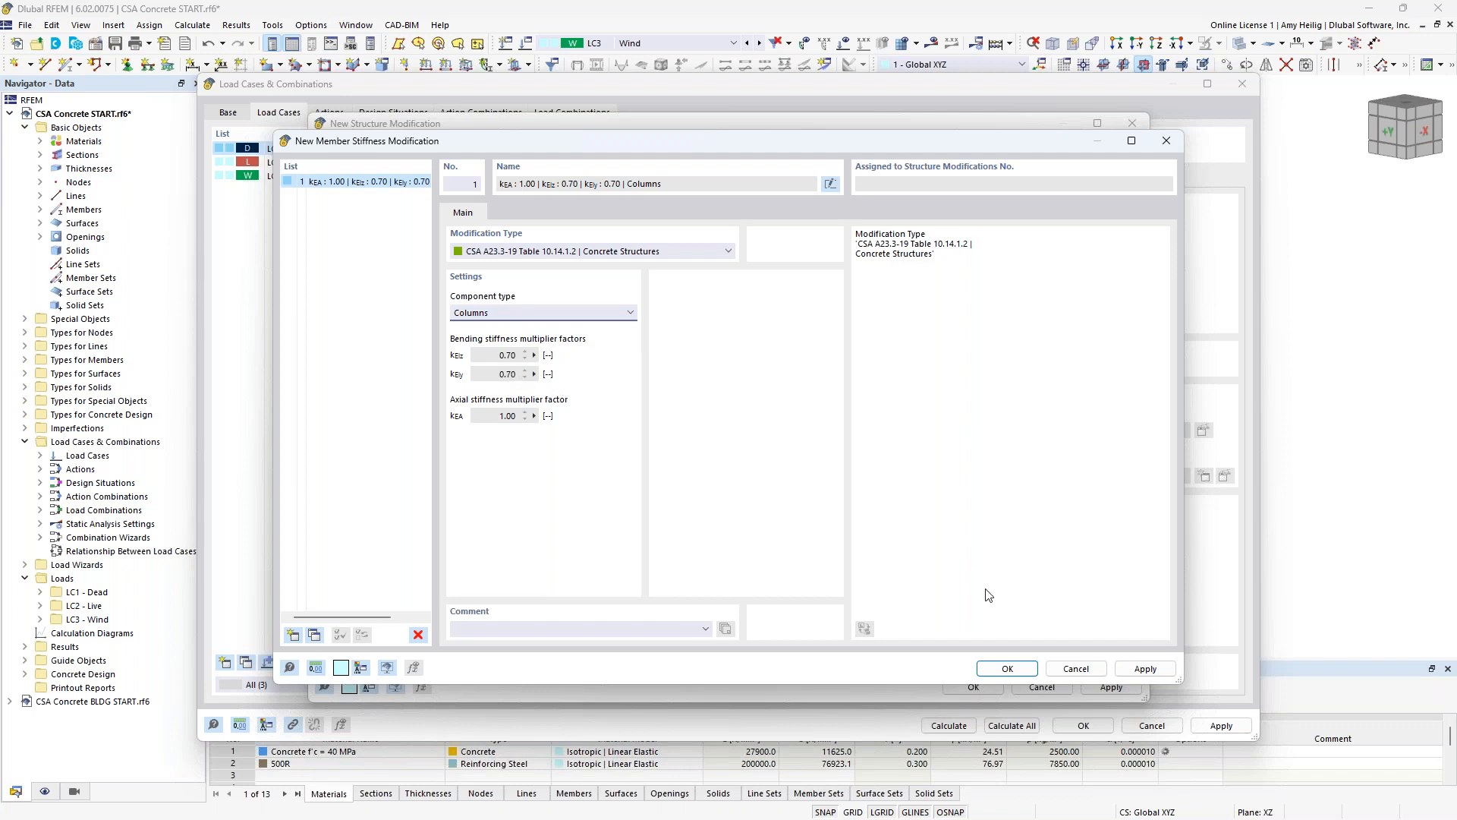
pyautogui.click(1013, 671)
# - Assign the column stiffness modification to members 1-4, the stacked segments of the interior column
pyautogui.click(790, 249)
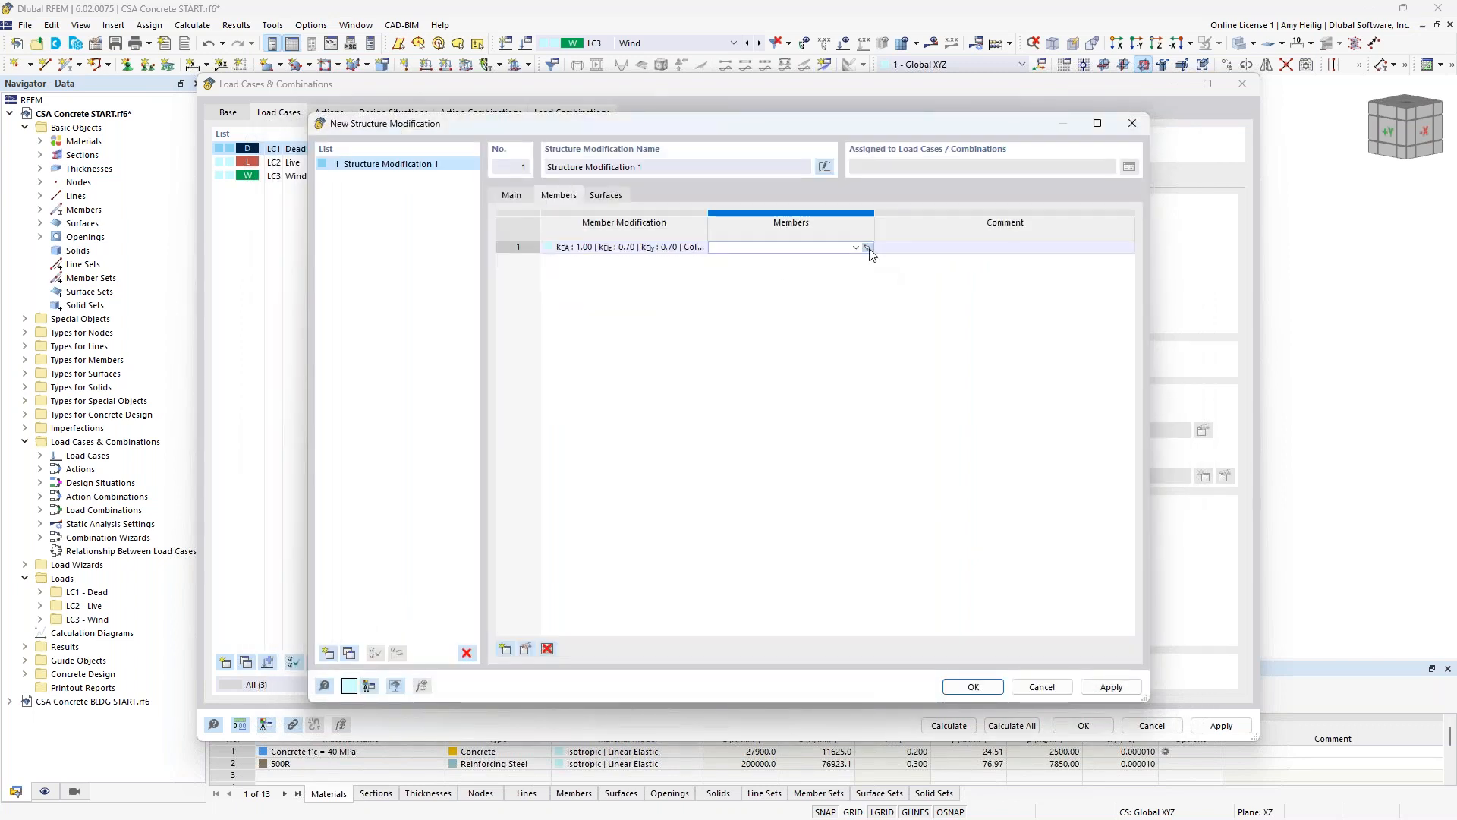
pyautogui.click(868, 247)
pyautogui.scroll(-2, 975, 410)
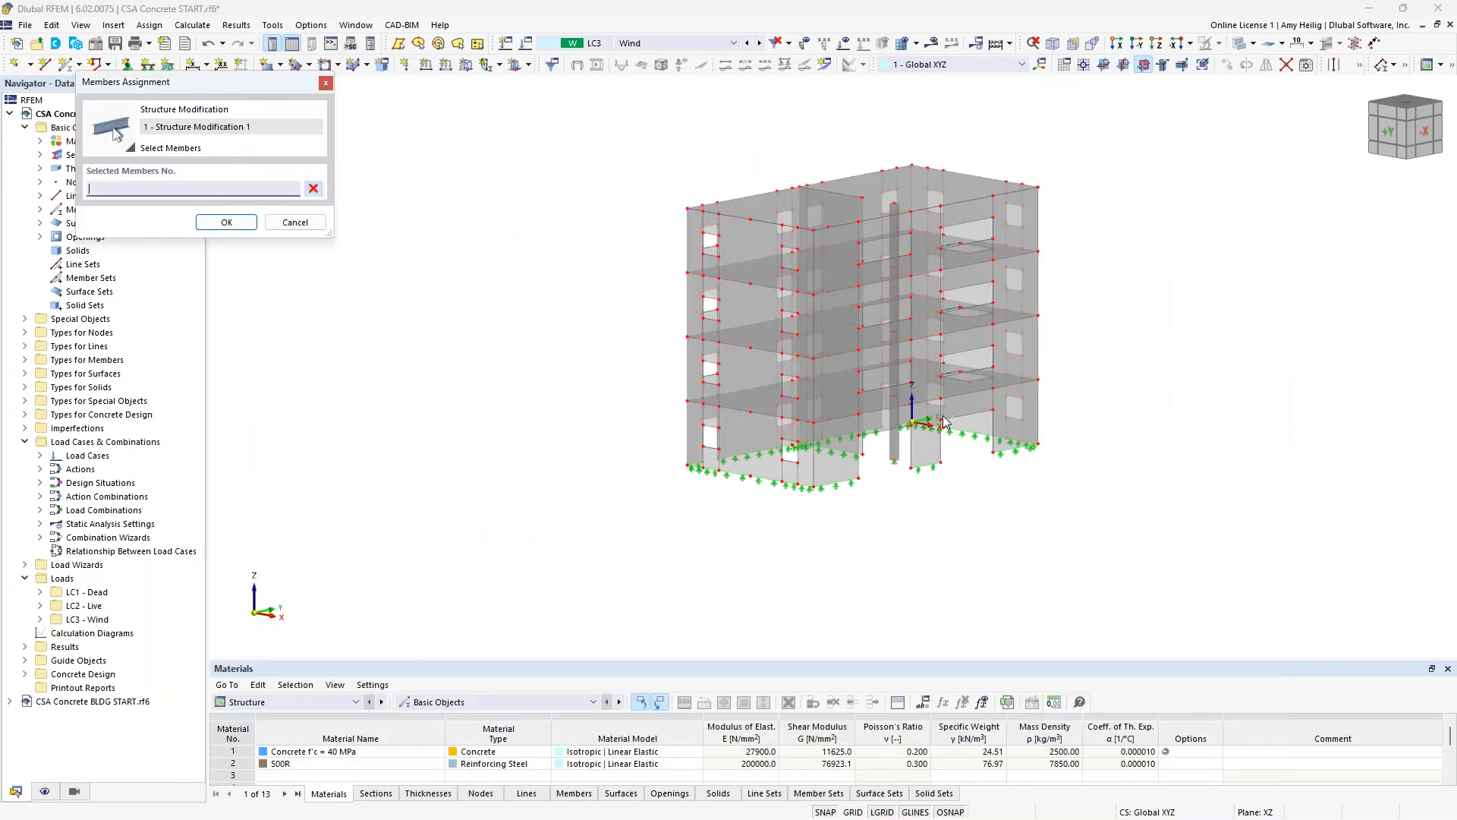
pyautogui.click(894, 433)
pyautogui.click(894, 357)
pyautogui.click(893, 300)
pyautogui.click(893, 235)
pyautogui.scroll(2, 1006, 357)
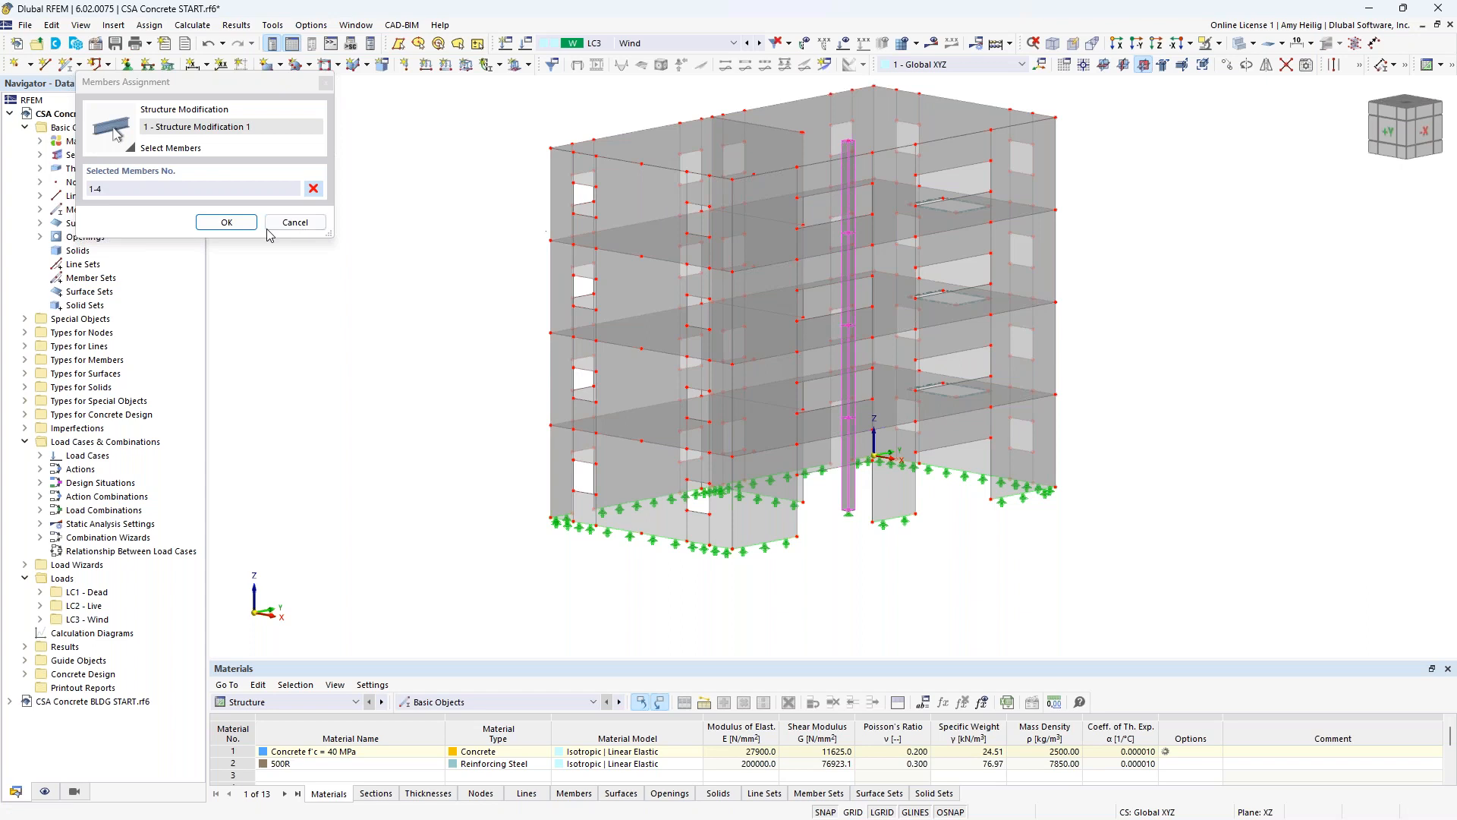
pyautogui.click(226, 222)
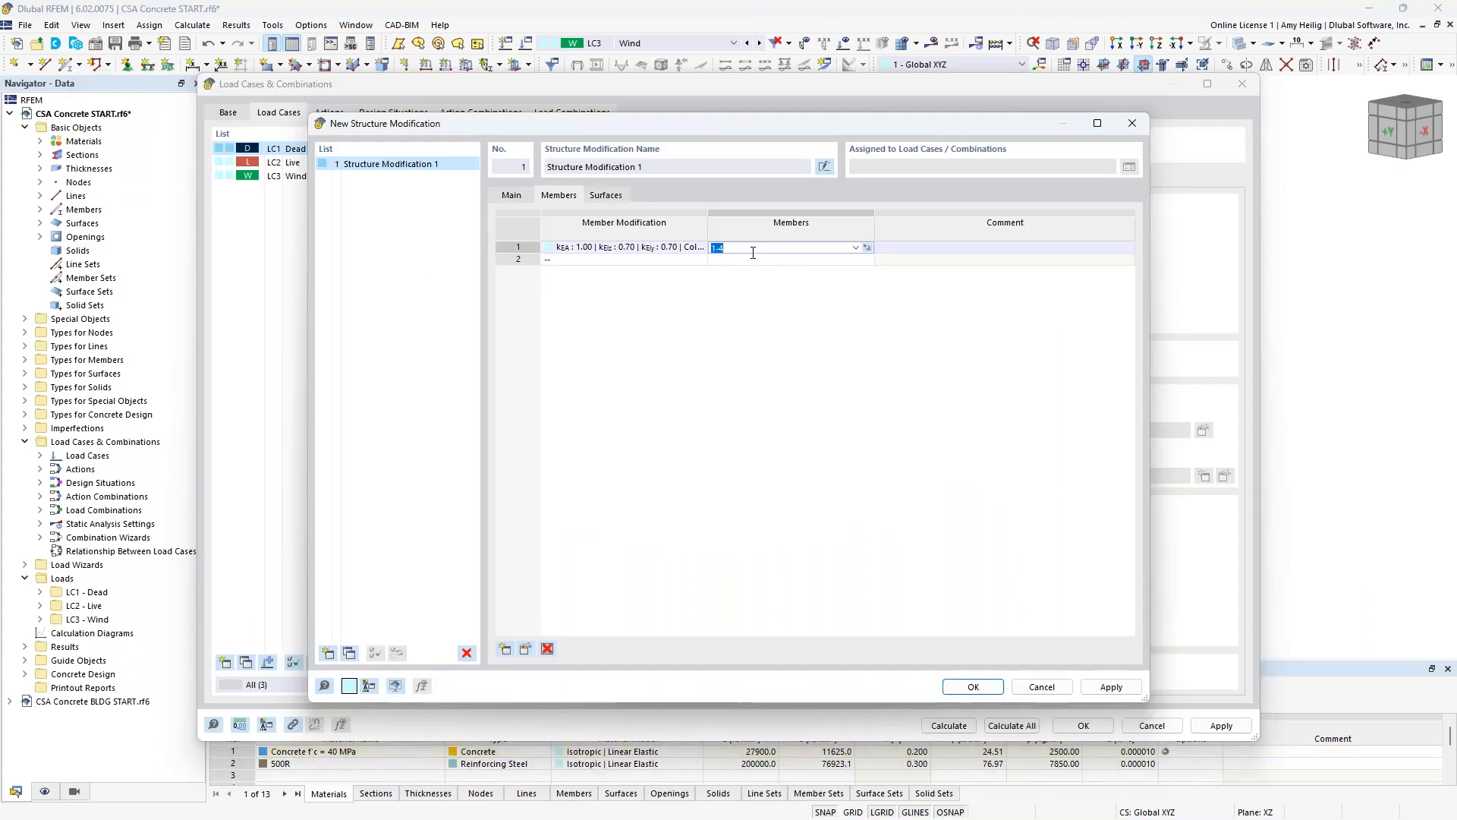
# - Create a surface stiffness modification to CSA A23.3-19 Table 10.14.1.2 for concrete structures, with component type Walls uncracked
pyautogui.click(608, 196)
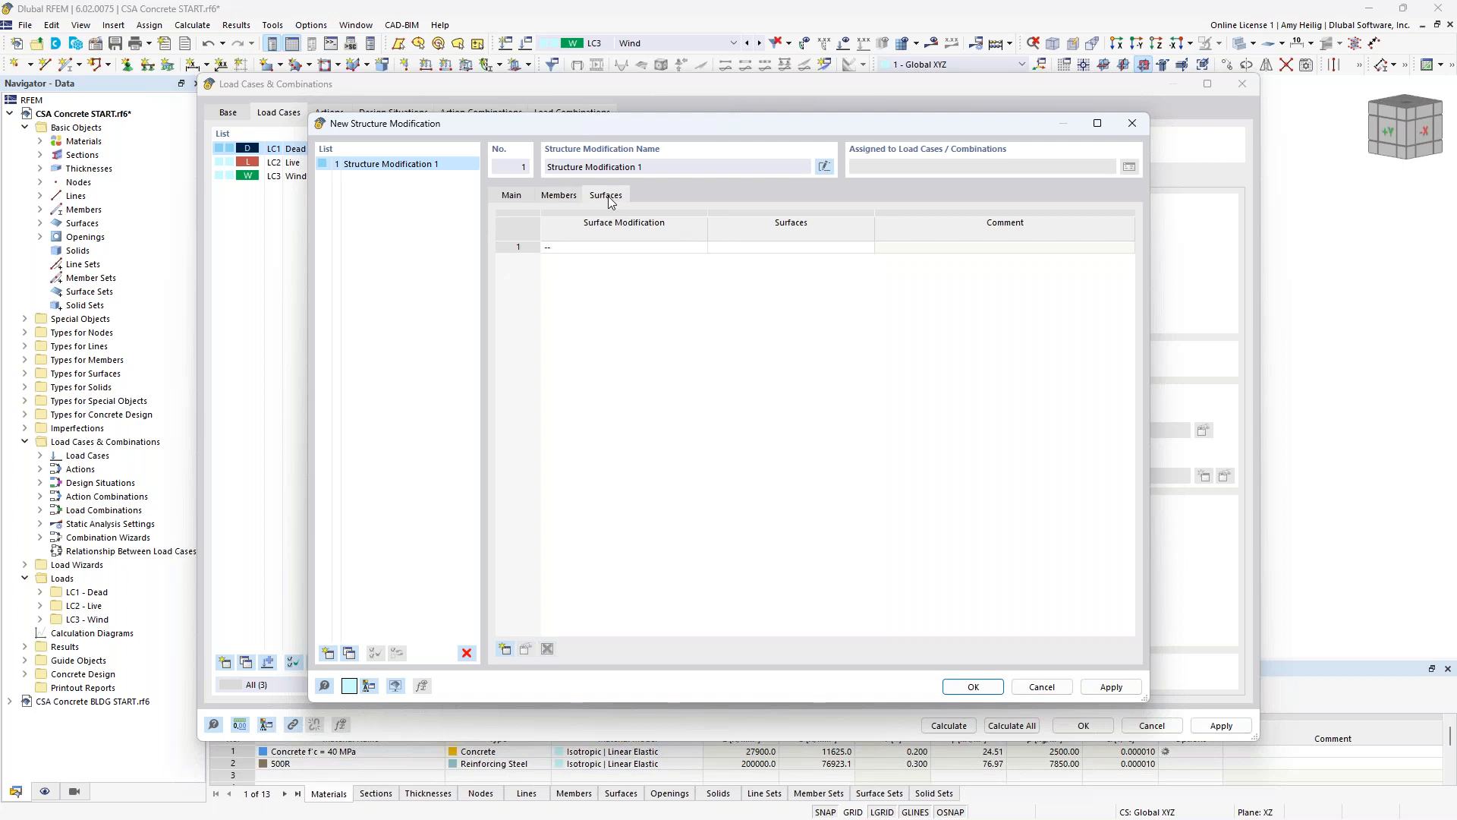
pyautogui.click(658, 248)
pyautogui.click(700, 247)
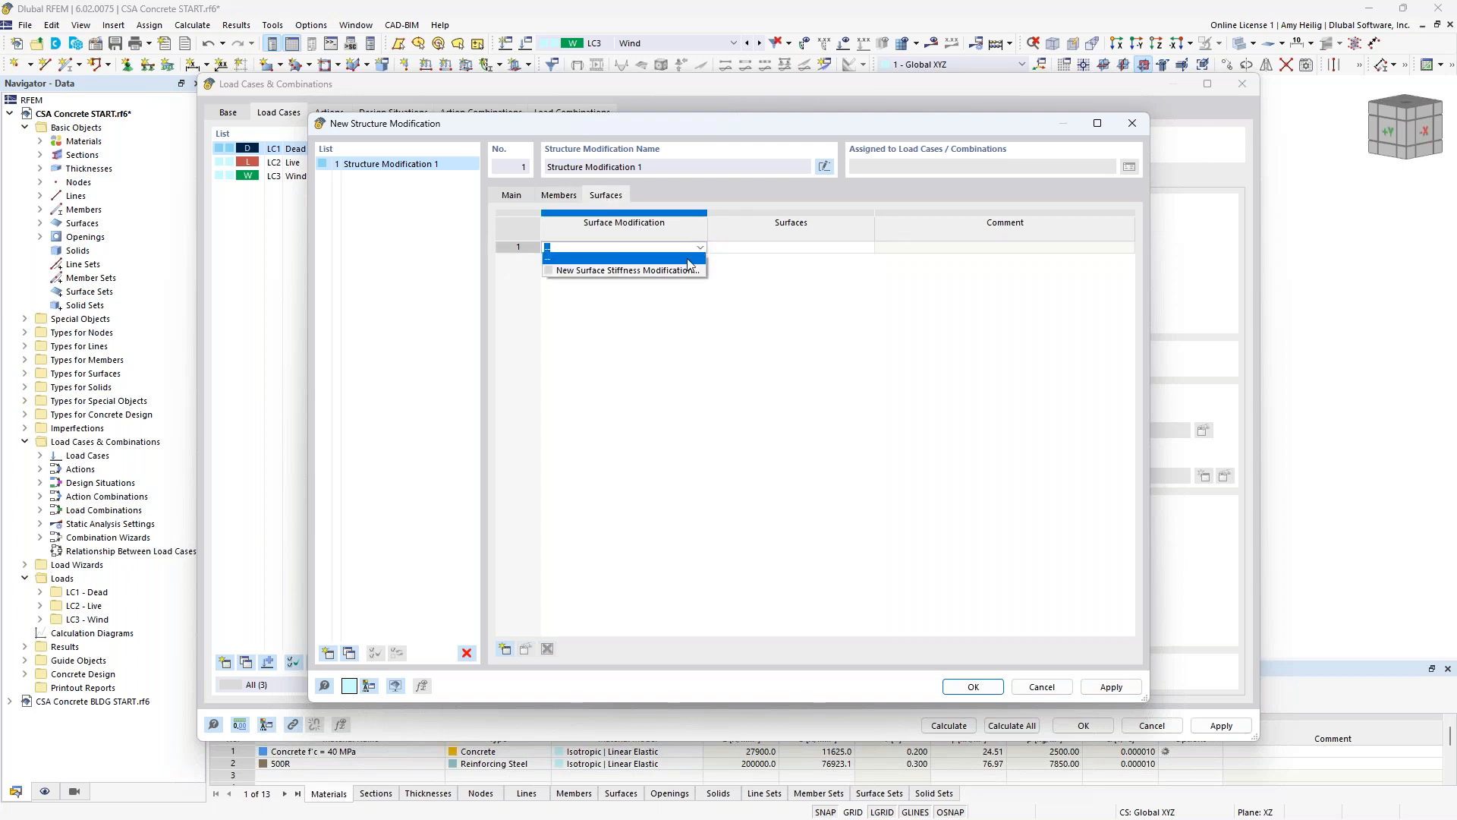
pyautogui.click(683, 272)
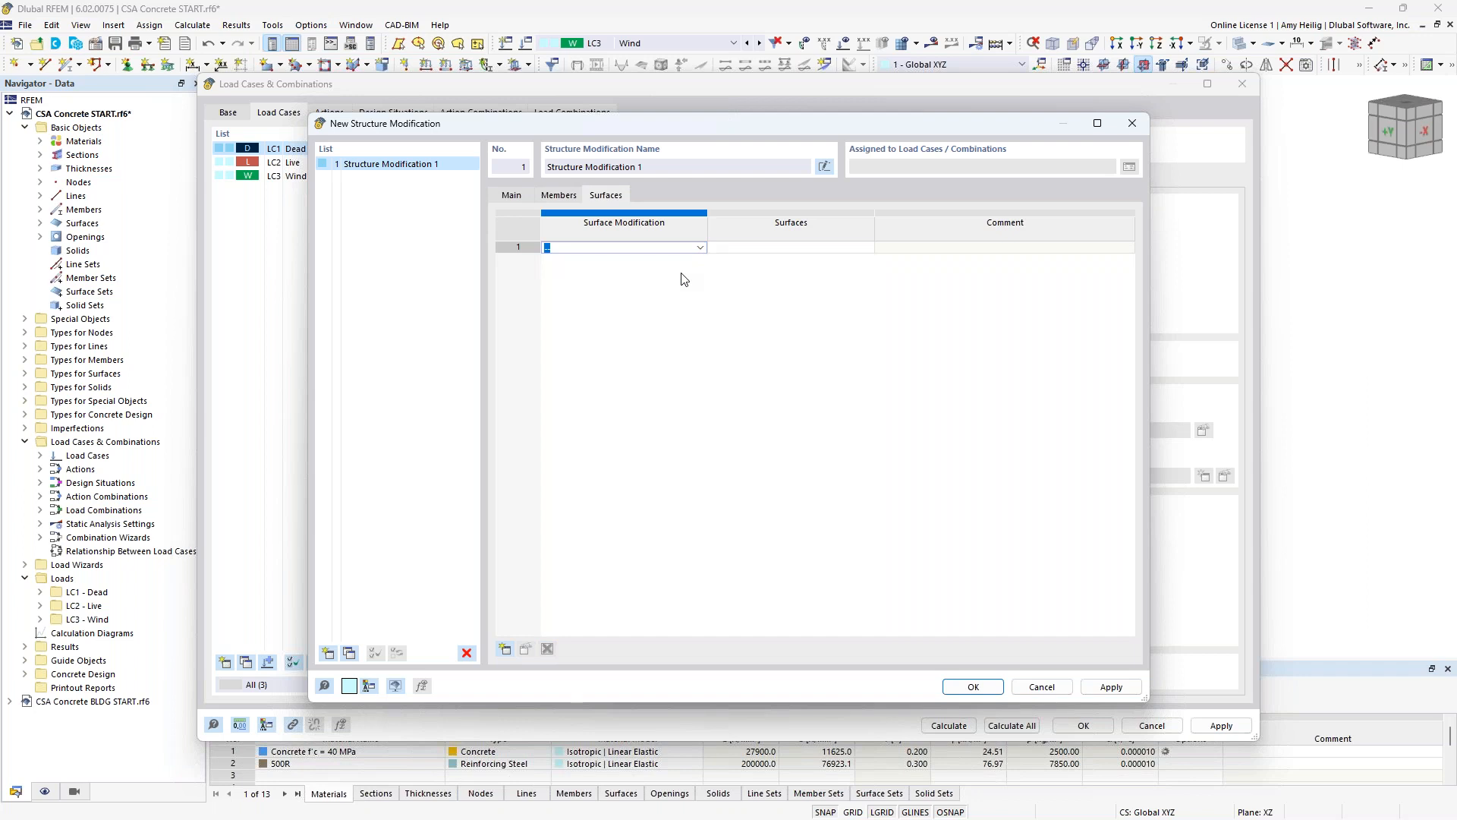
pyautogui.click(675, 276)
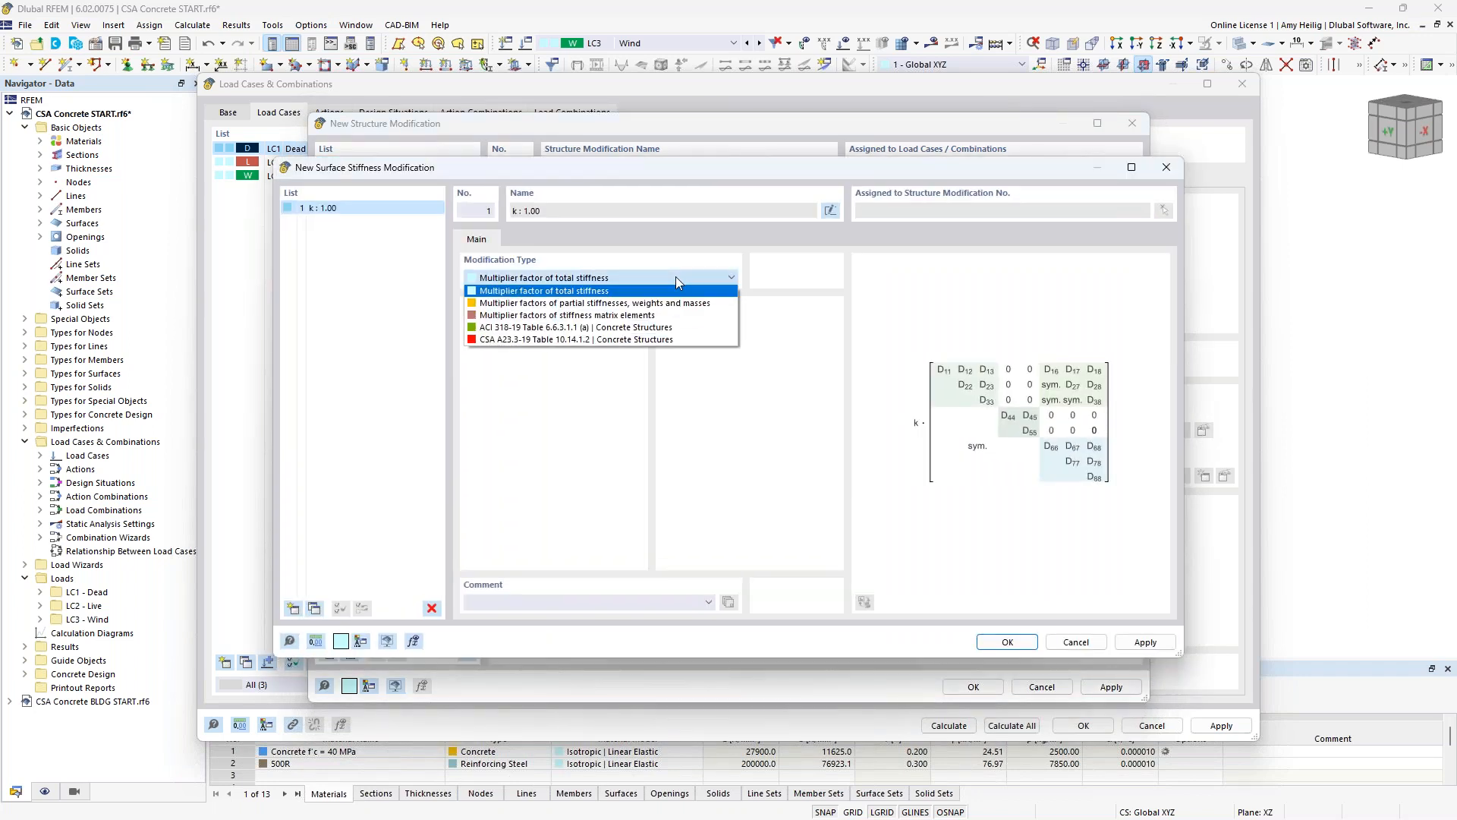
pyautogui.click(668, 340)
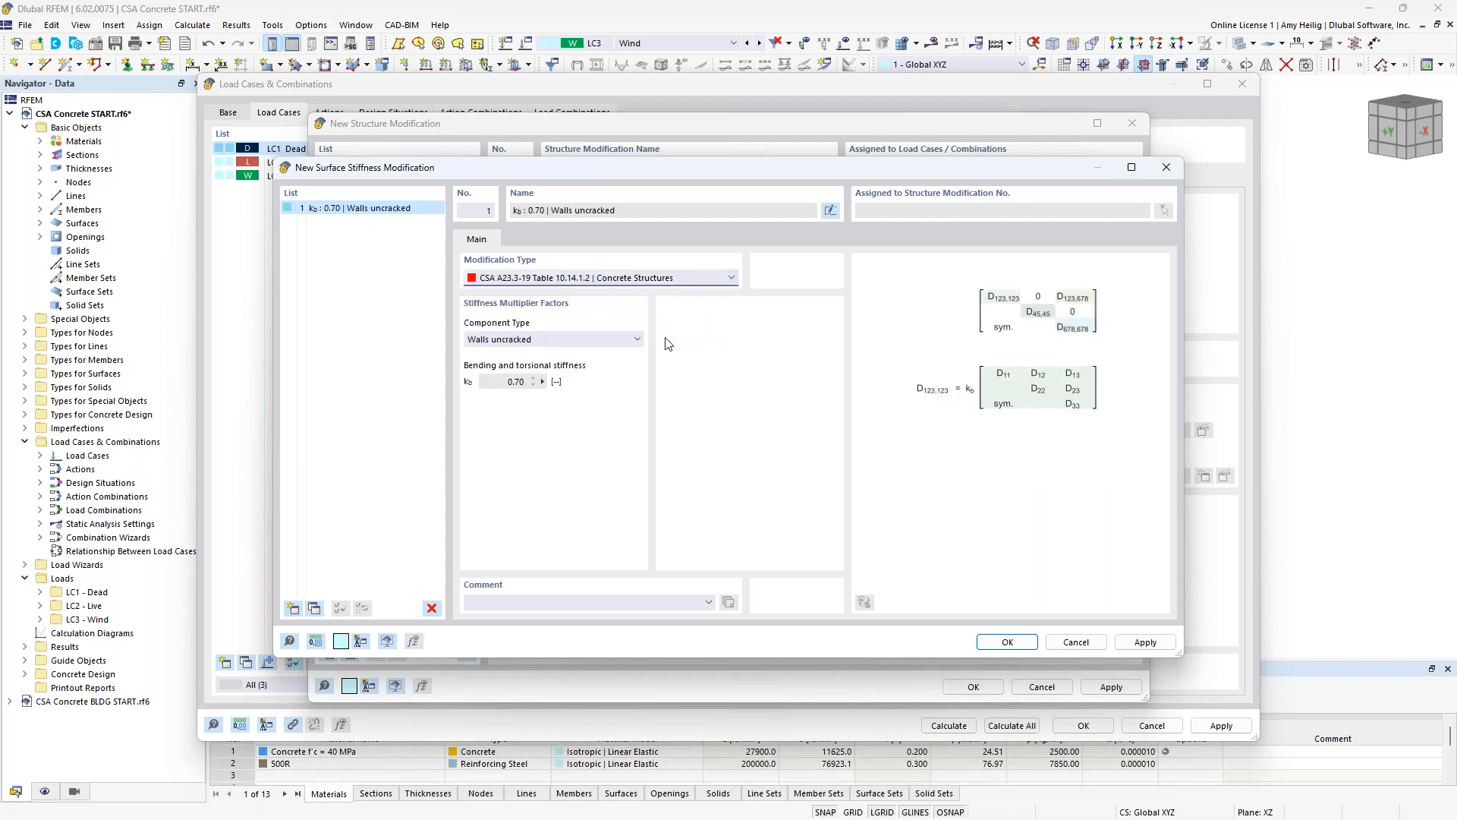
pyautogui.click(636, 340)
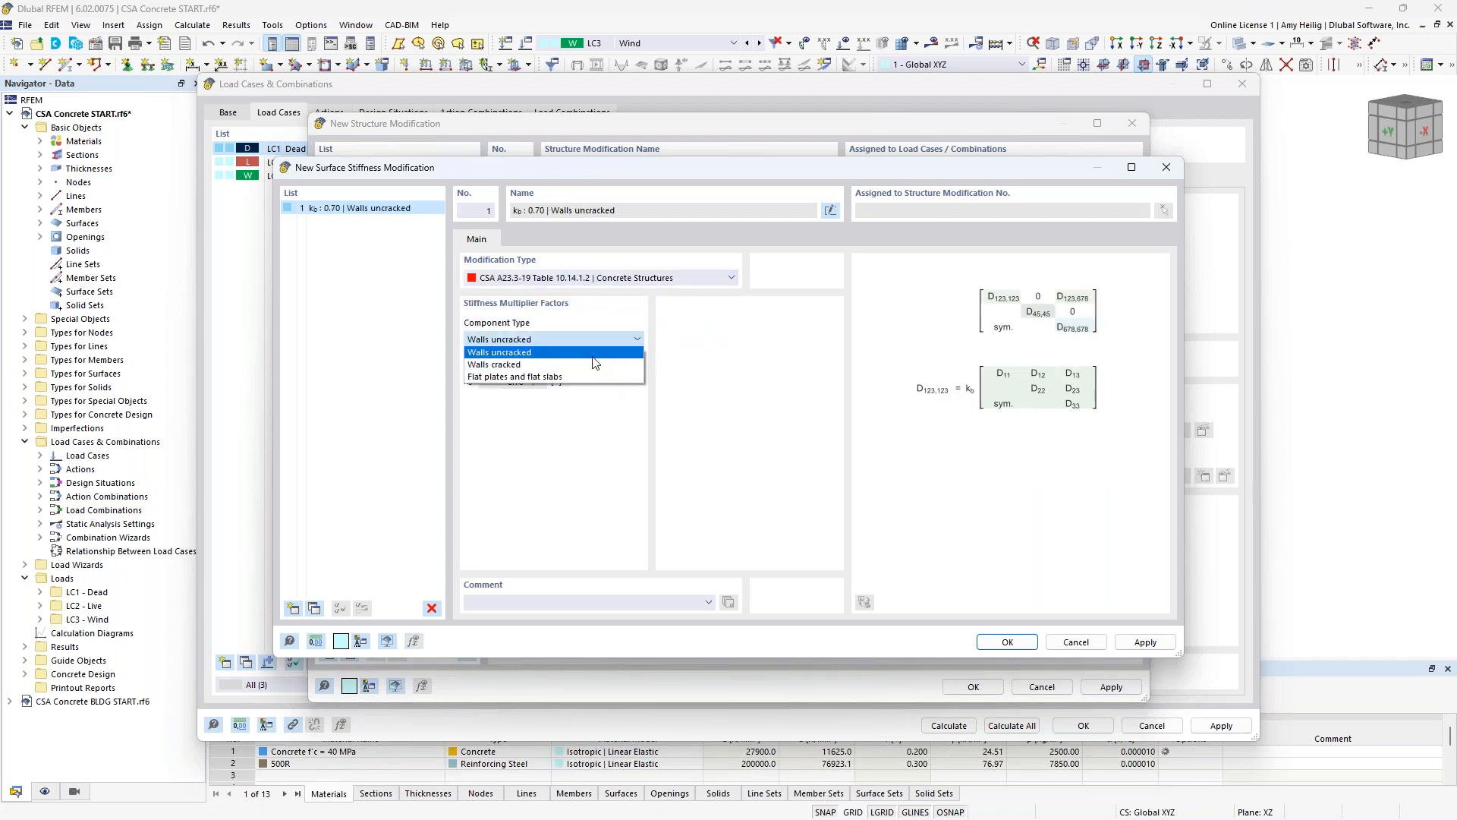
pyautogui.click(569, 352)
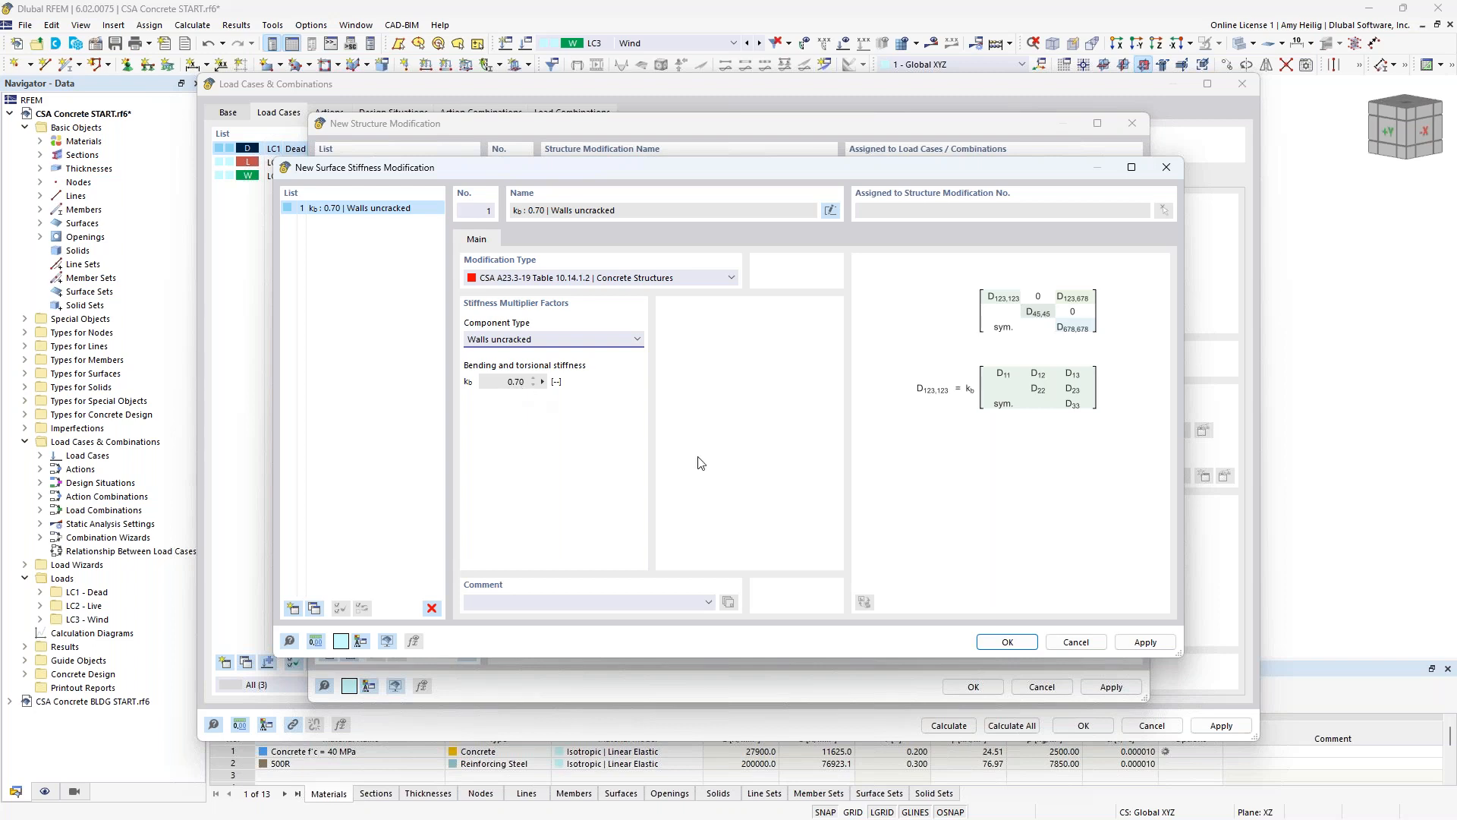
pyautogui.click(1007, 641)
# - Isolate the 150 mm thick wall surfaces in the model and assign them all to the uncracked walls modification
pyautogui.click(793, 248)
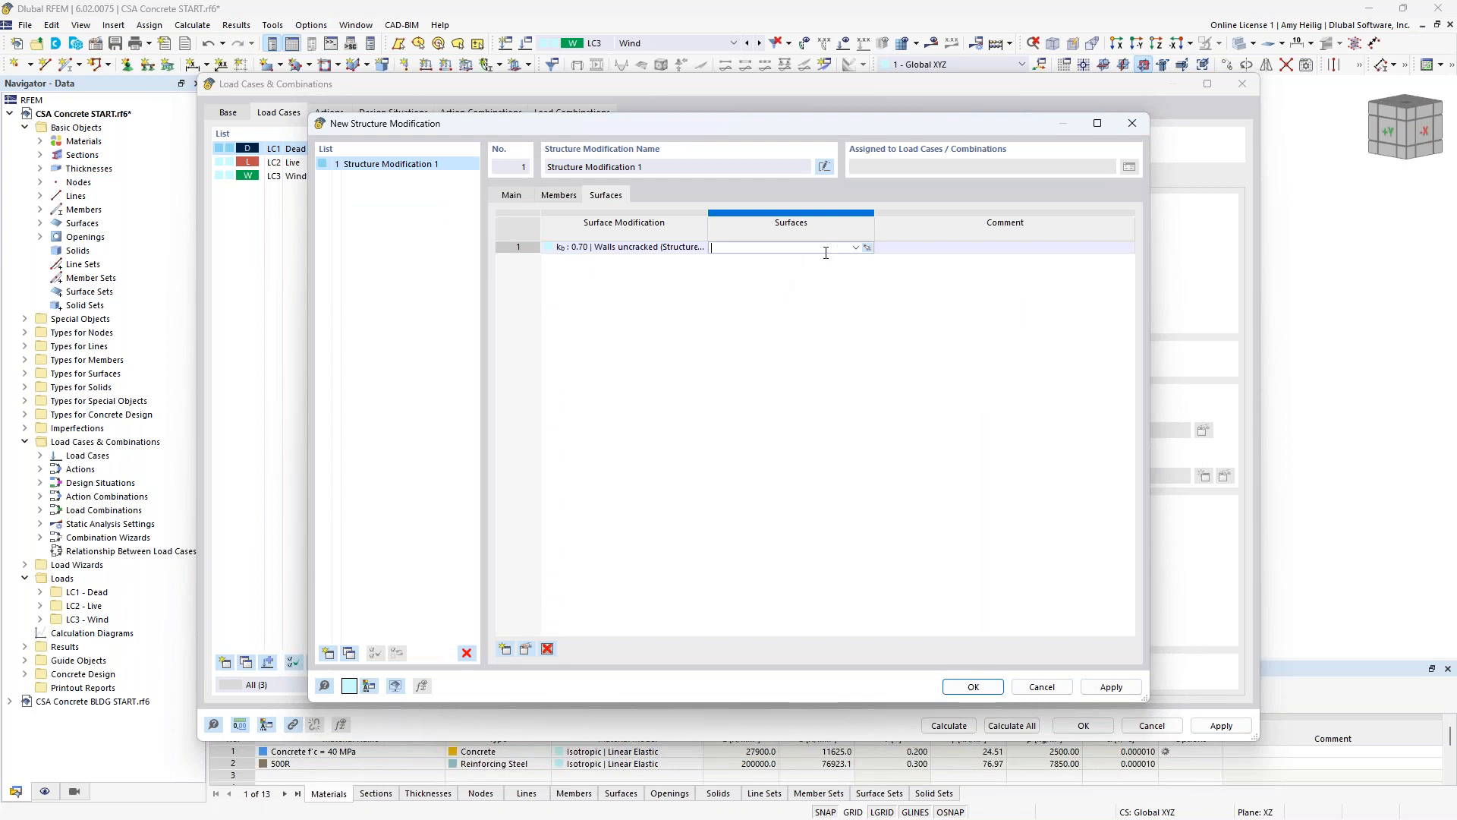
pyautogui.click(868, 247)
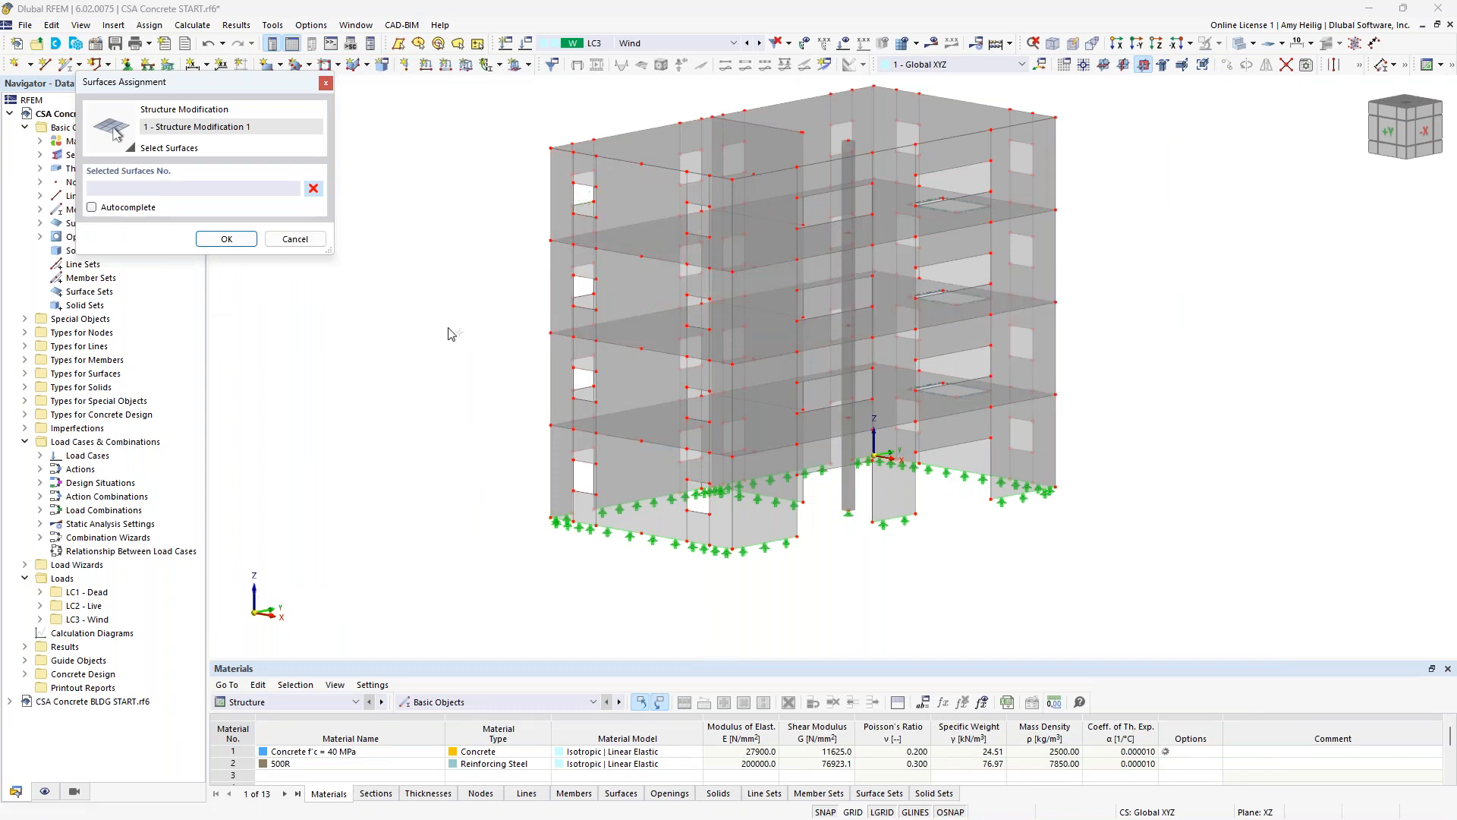
pyautogui.moveTo(203, 83); pyautogui.dragTo(335, 128)
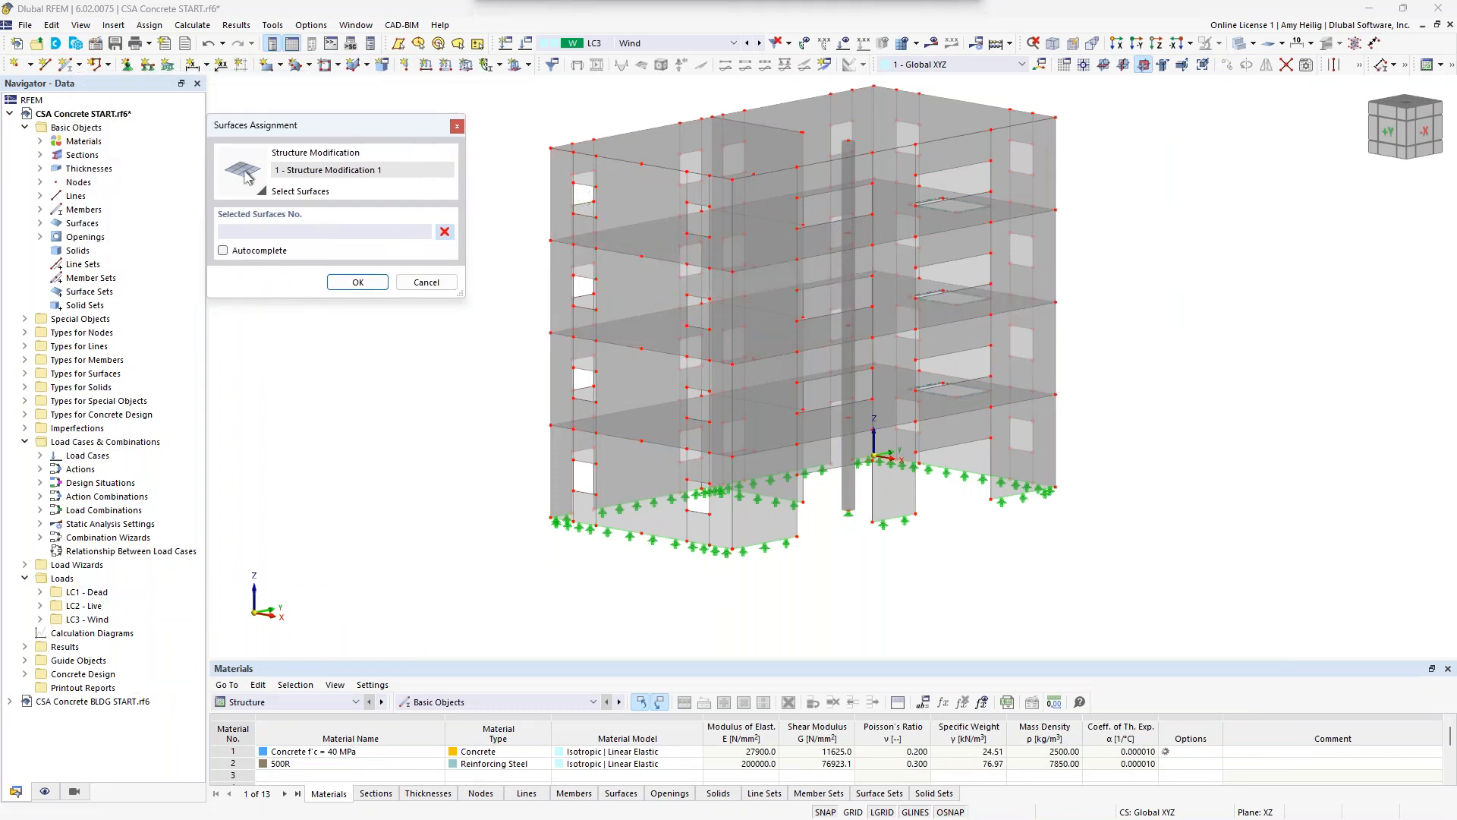
pyautogui.click(74, 792)
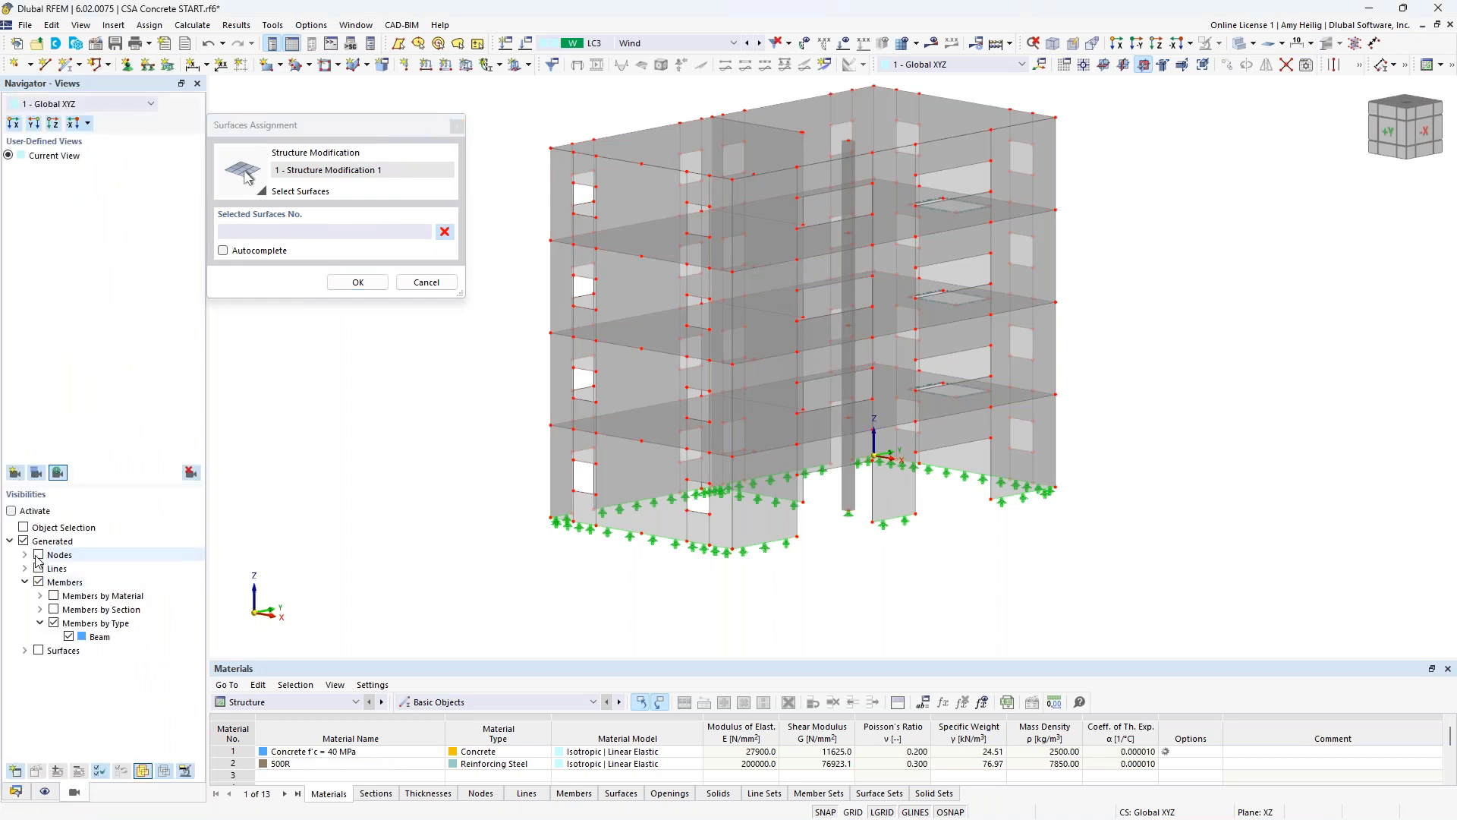
pyautogui.click(25, 582)
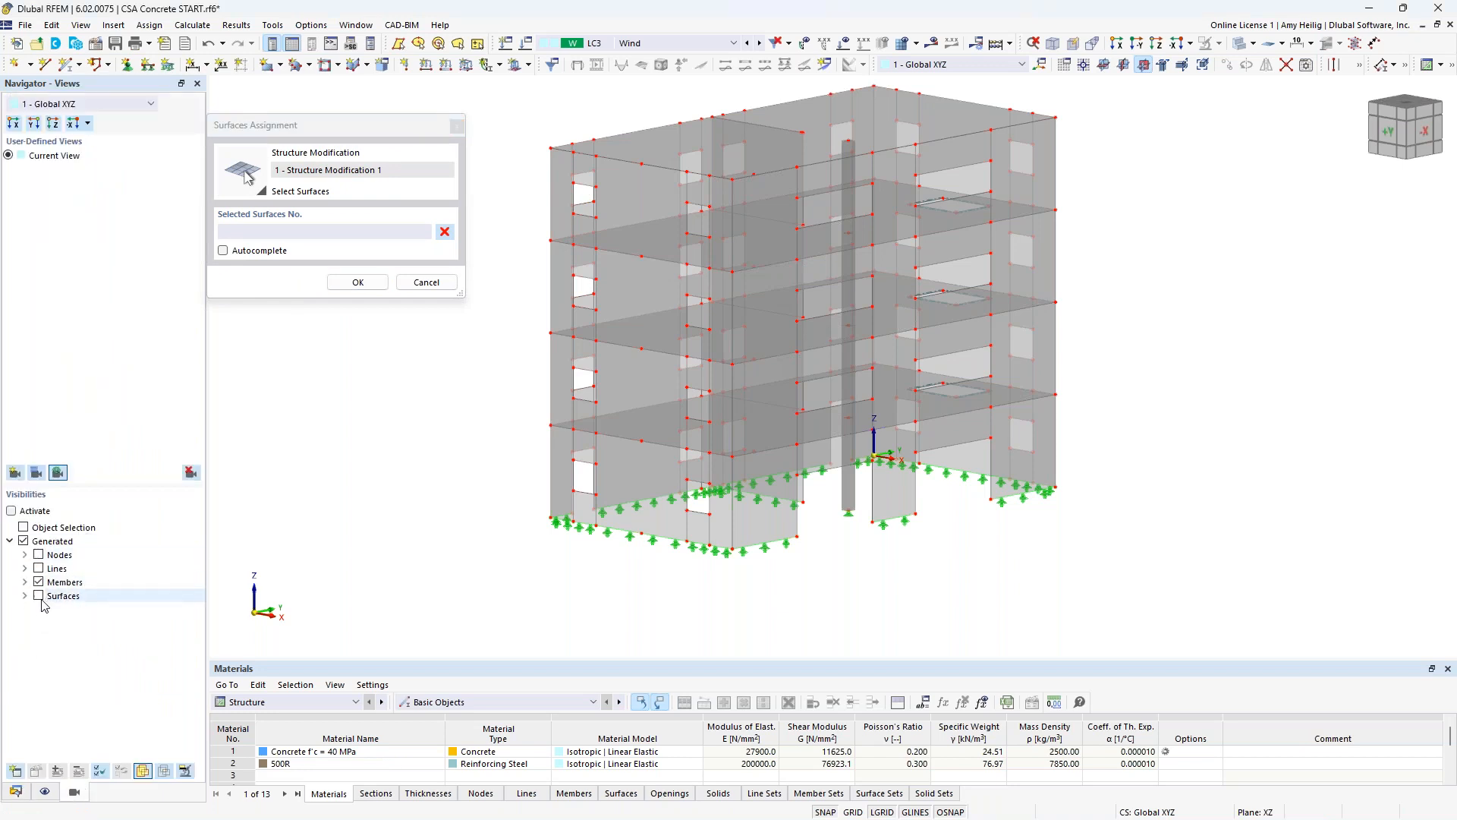
pyautogui.click(41, 597)
pyautogui.click(40, 582)
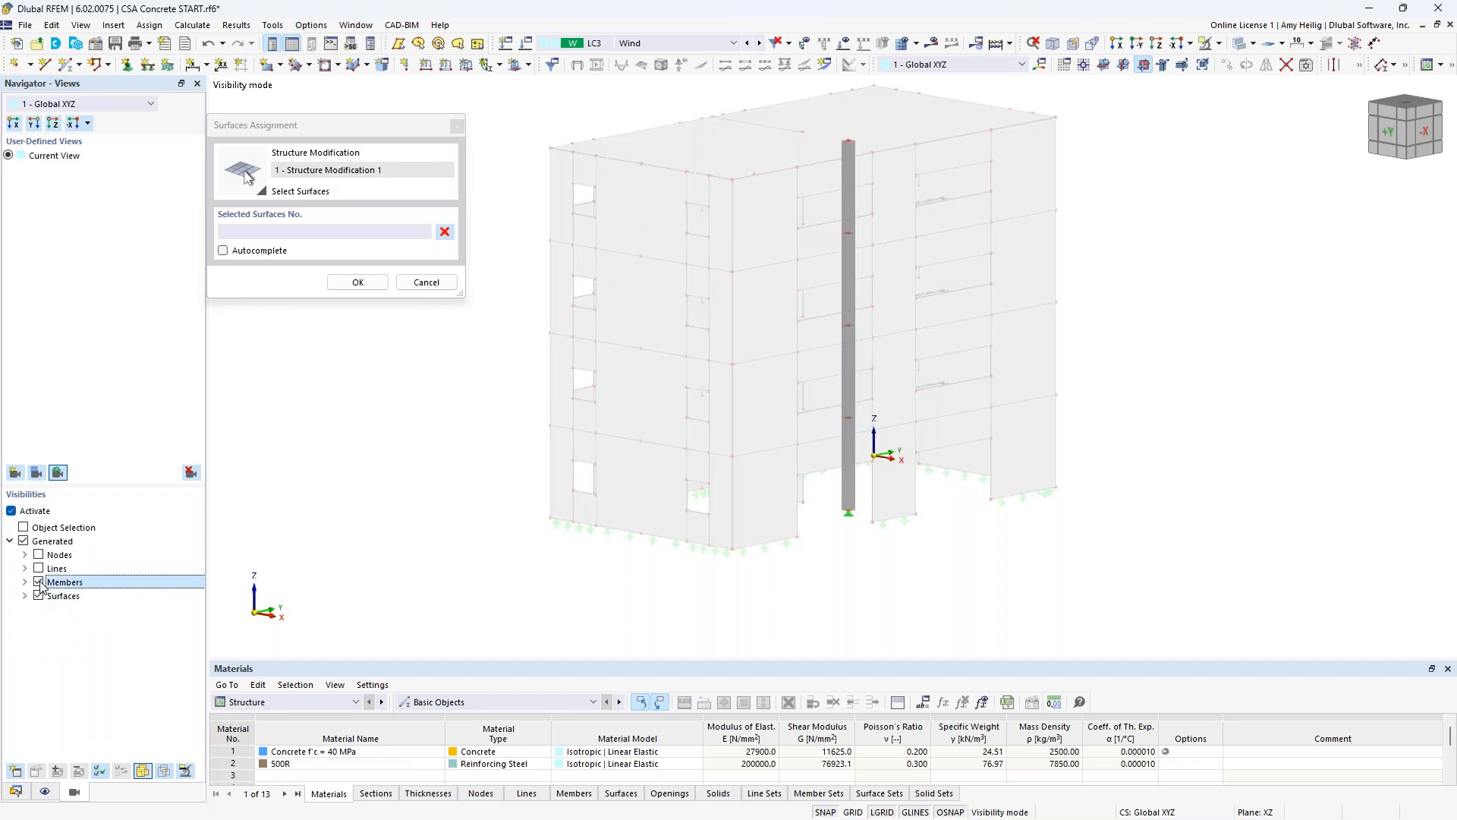
pyautogui.click(25, 596)
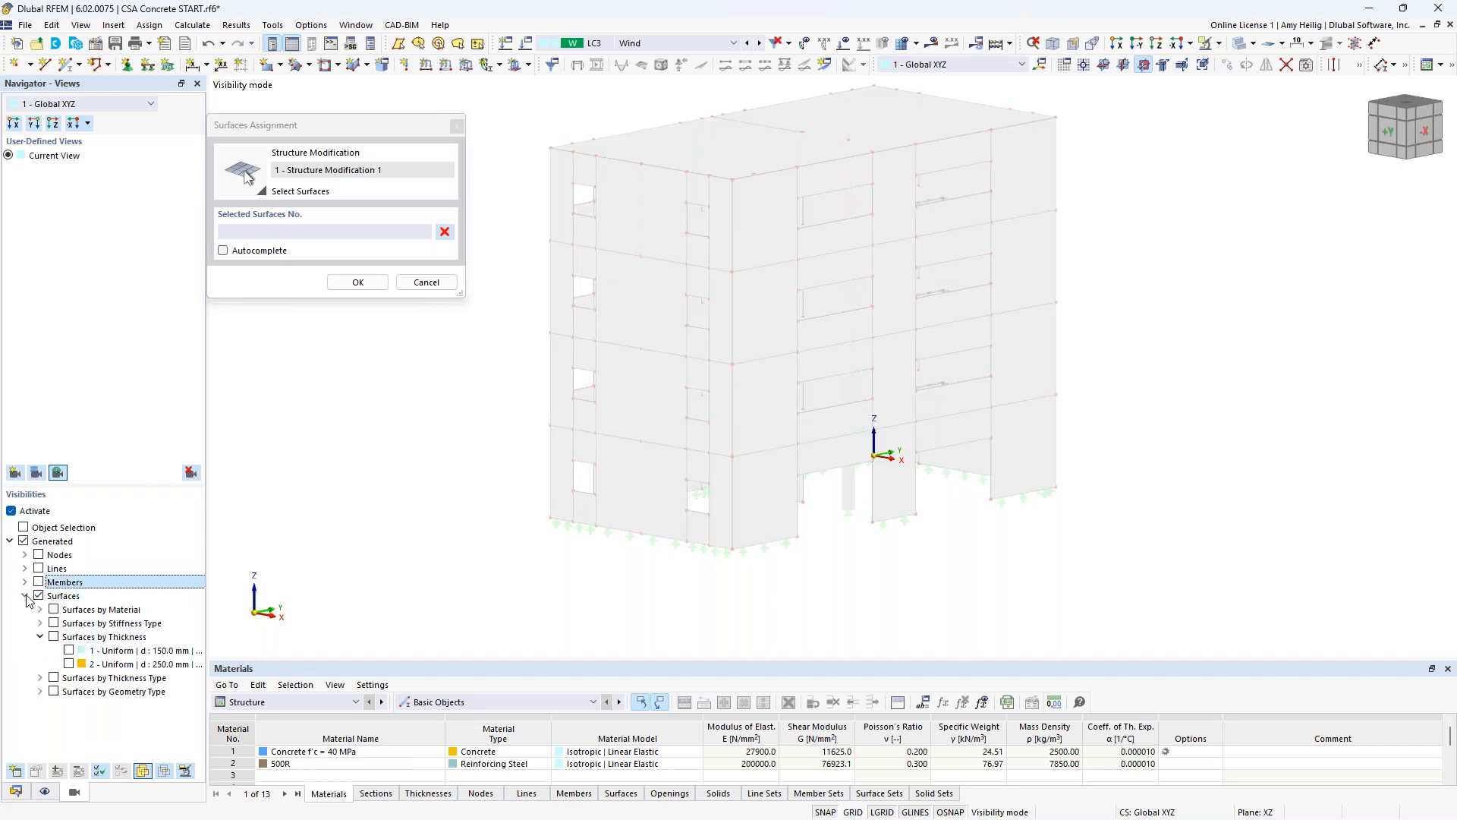
pyautogui.click(73, 651)
pyautogui.click(69, 650)
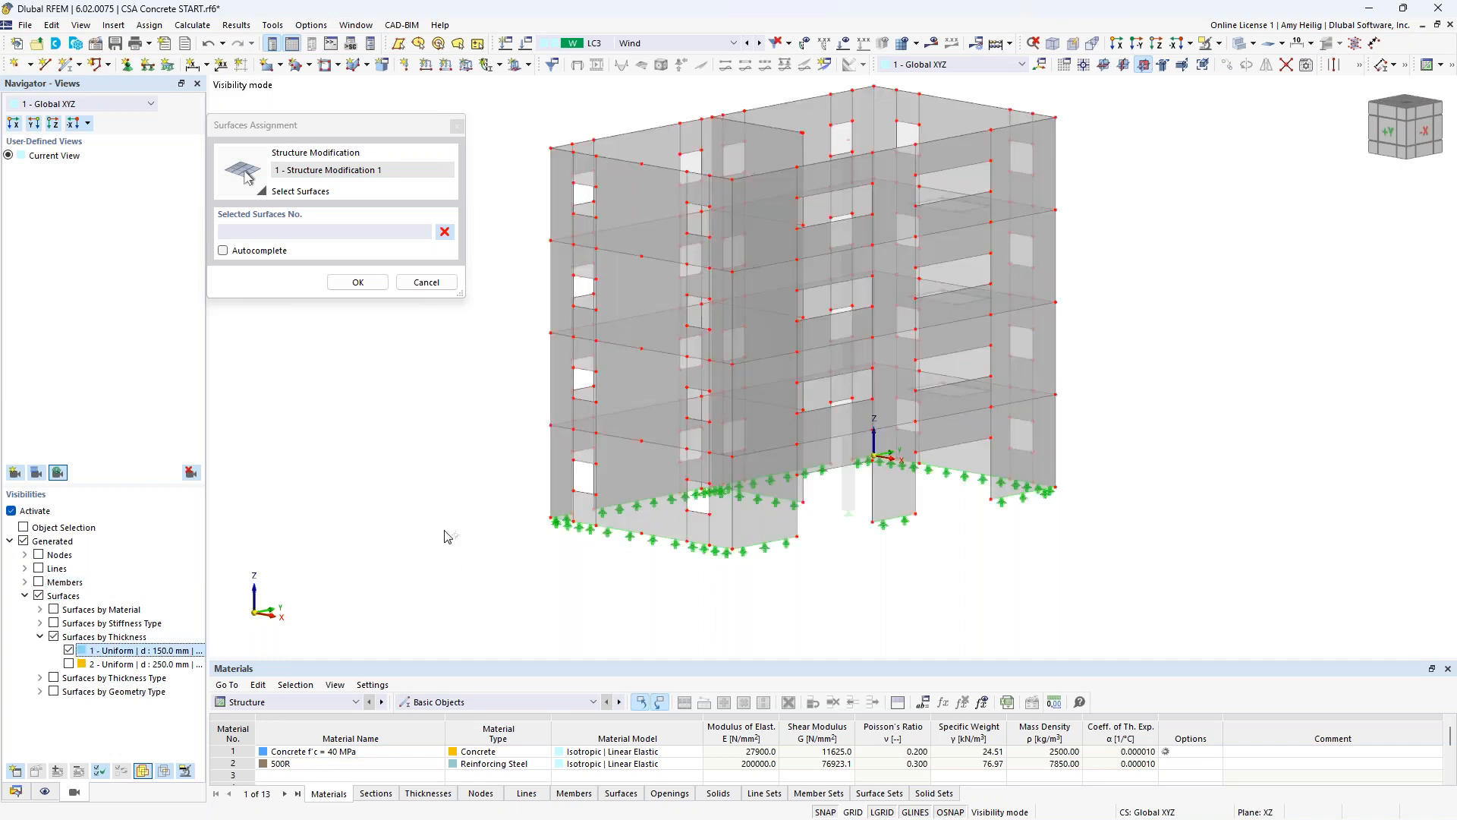
pyautogui.moveTo(1155, 601); pyautogui.dragTo(587, 199)
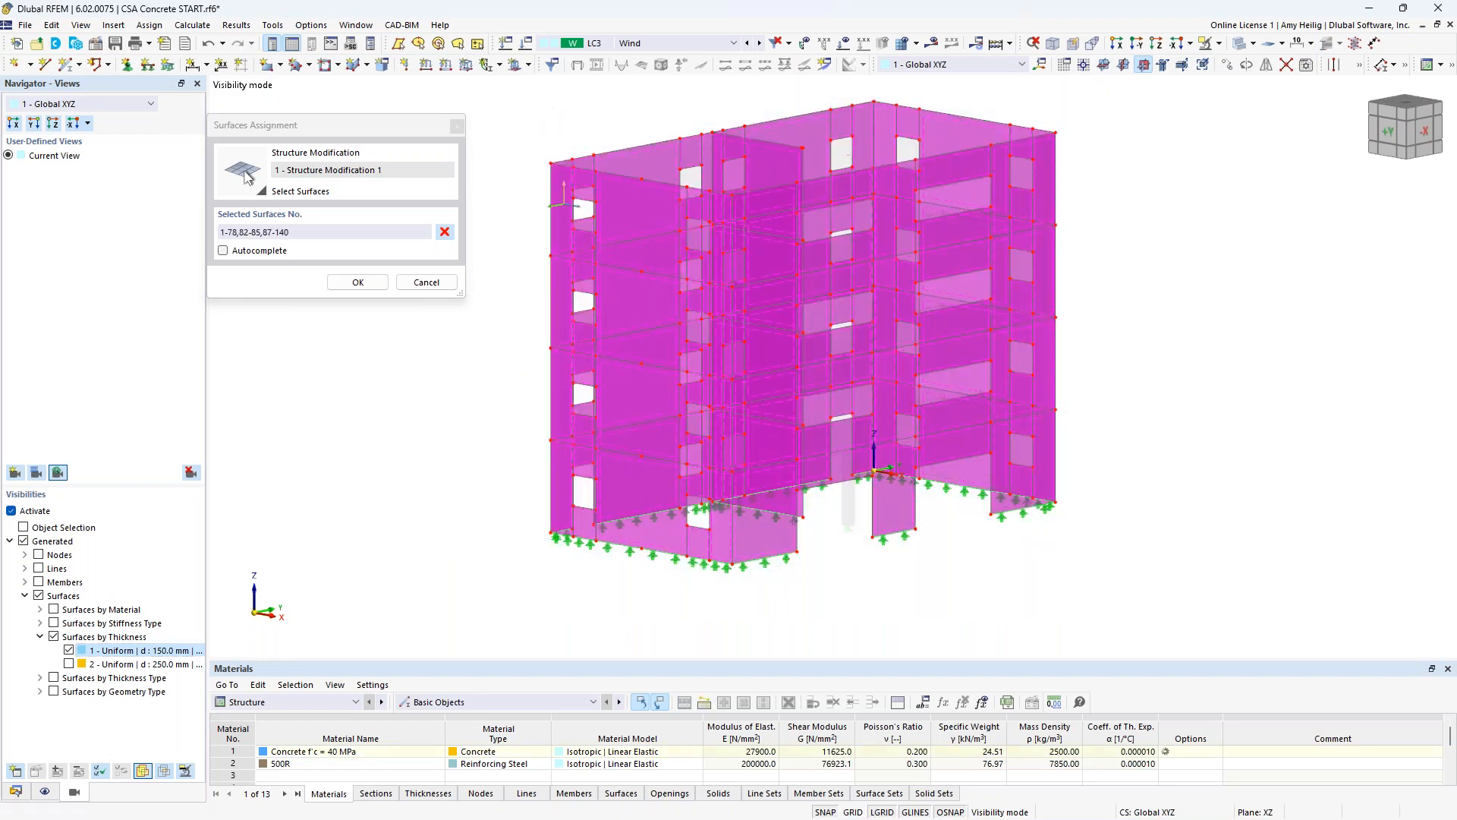
pyautogui.click(357, 281)
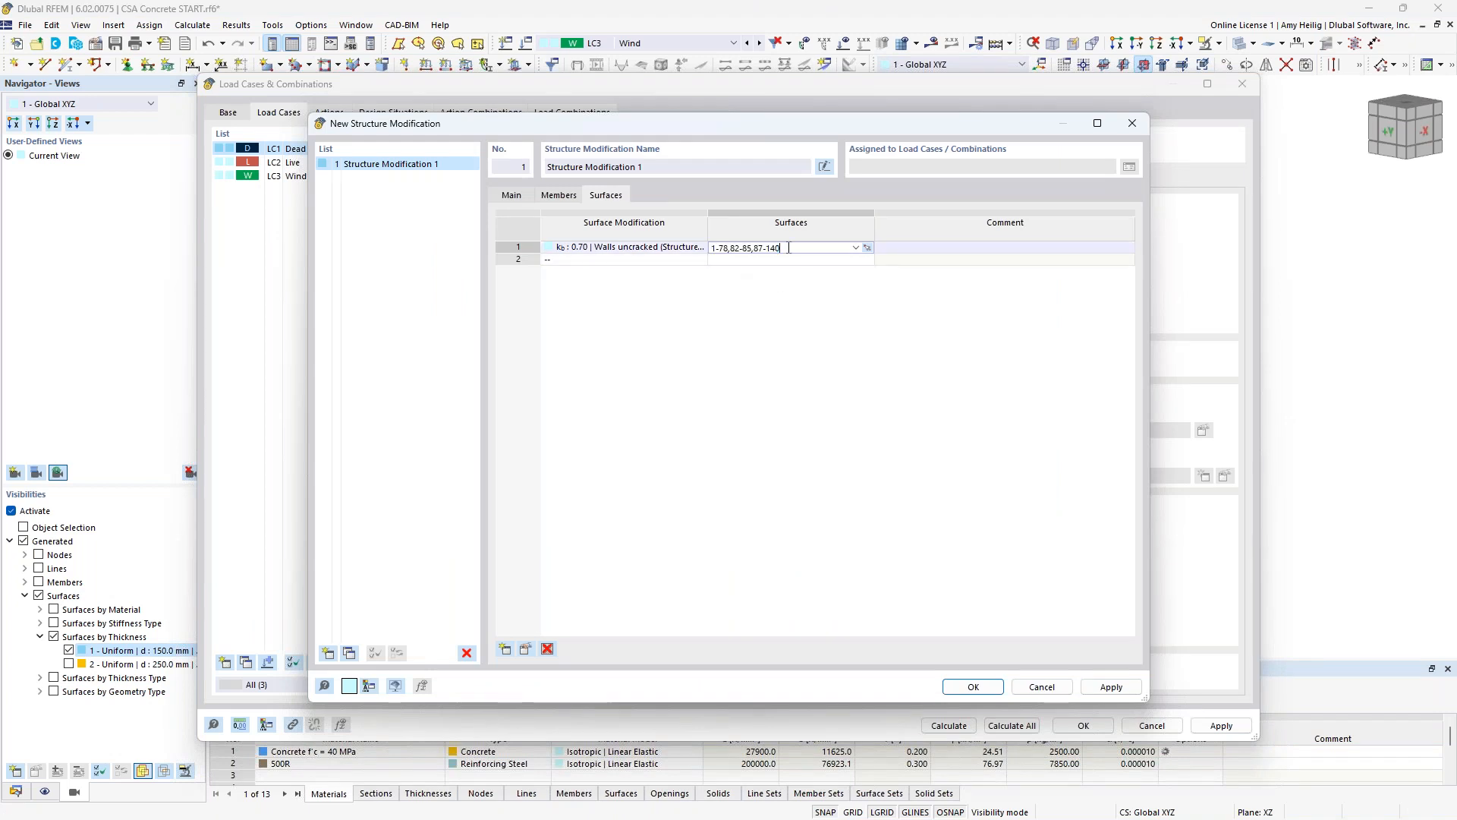
# - Add a second surface stiffness modification to CSA A23.3-19 Table 10.14.1.2, with component type Flat plates and flat slabs
pyautogui.click(672, 260)
pyautogui.click(672, 261)
pyautogui.click(700, 259)
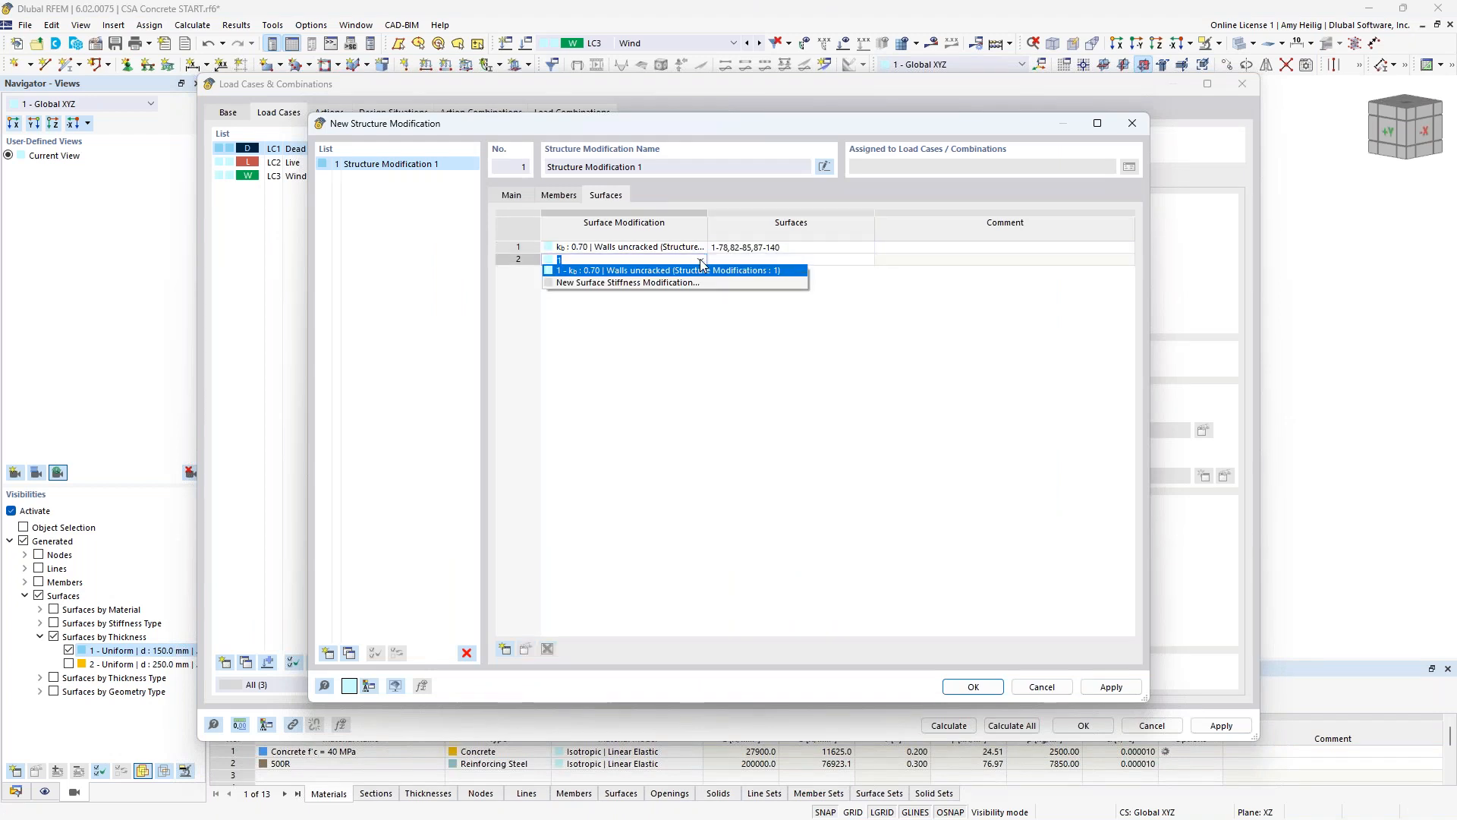
pyautogui.click(691, 282)
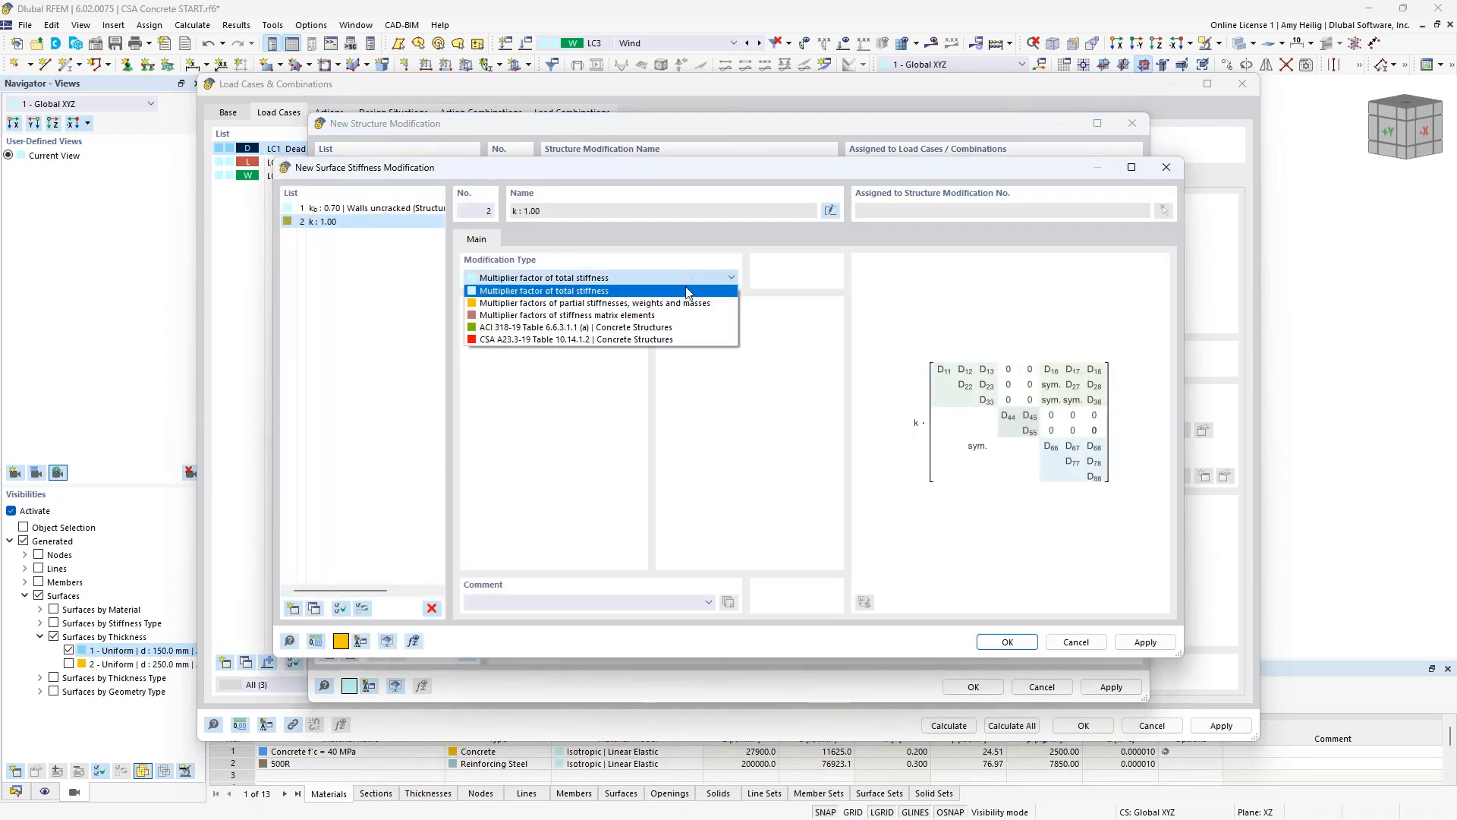
pyautogui.click(600, 339)
pyautogui.click(599, 343)
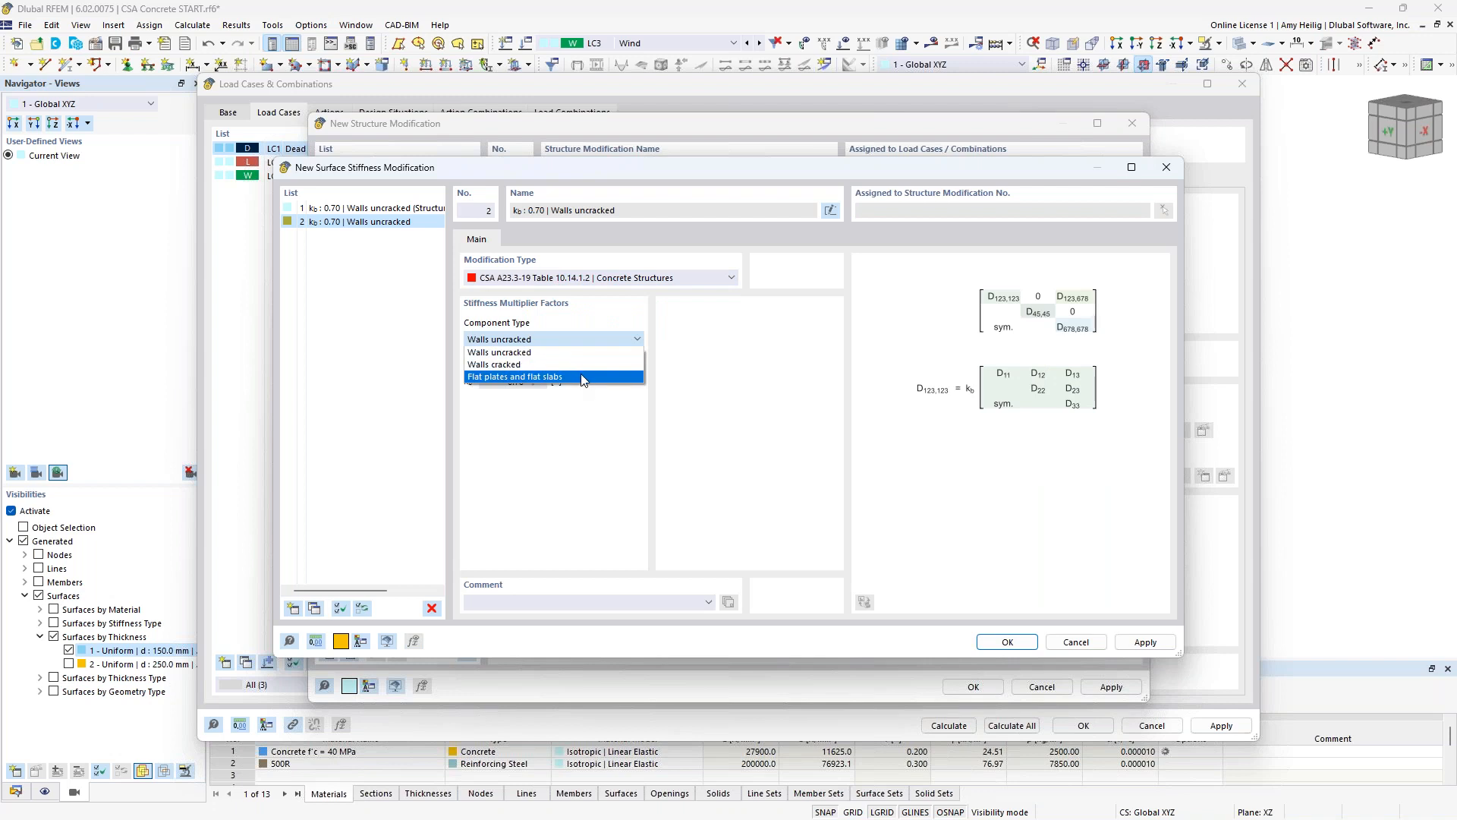
pyautogui.click(584, 375)
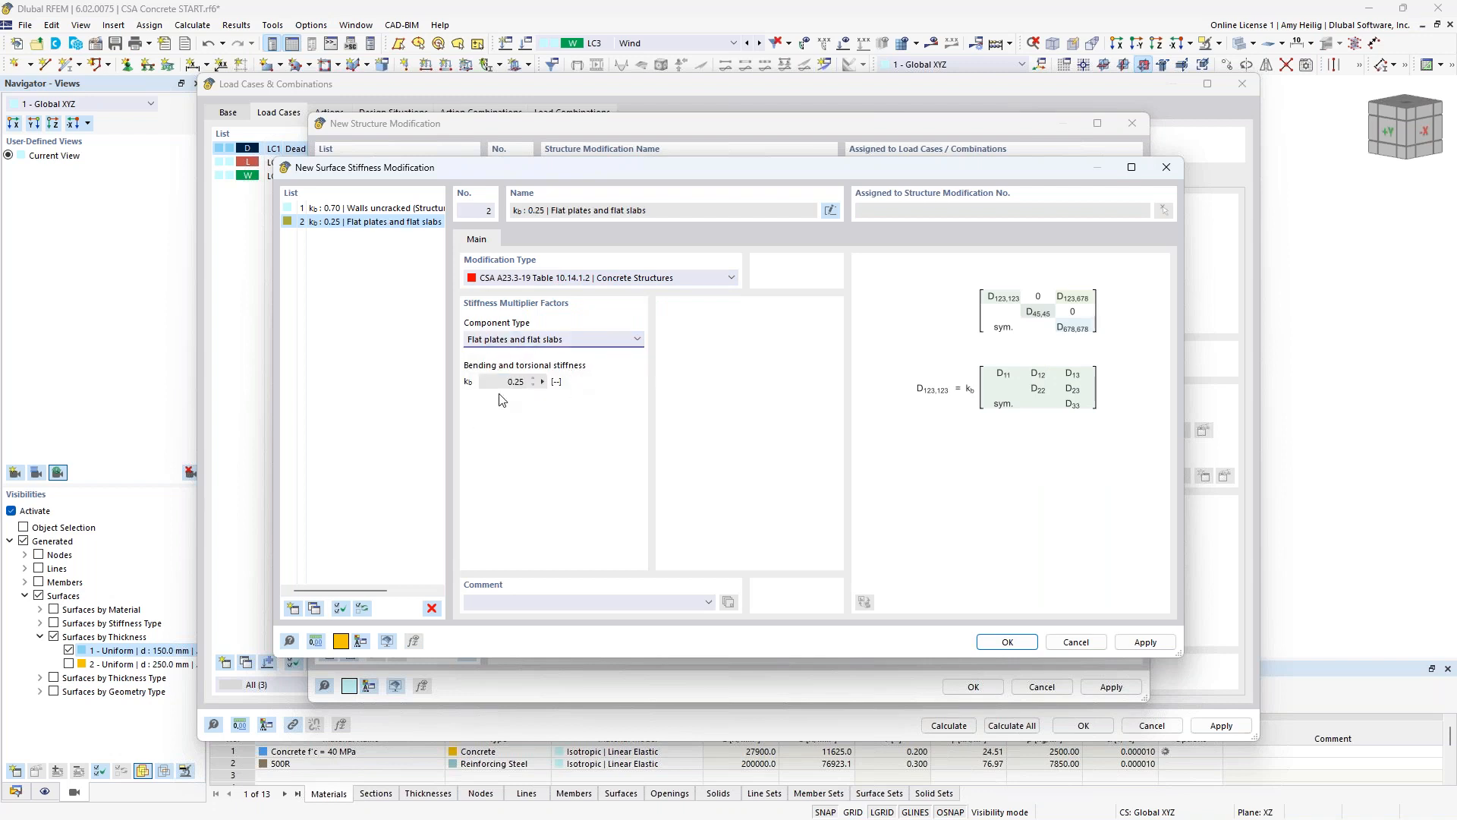
pyautogui.click(1007, 641)
# - Isolate the 250 mm thick slab surfaces, assign them all to the flat plates and flat slabs modification, and confirm the structure modification
pyautogui.click(793, 259)
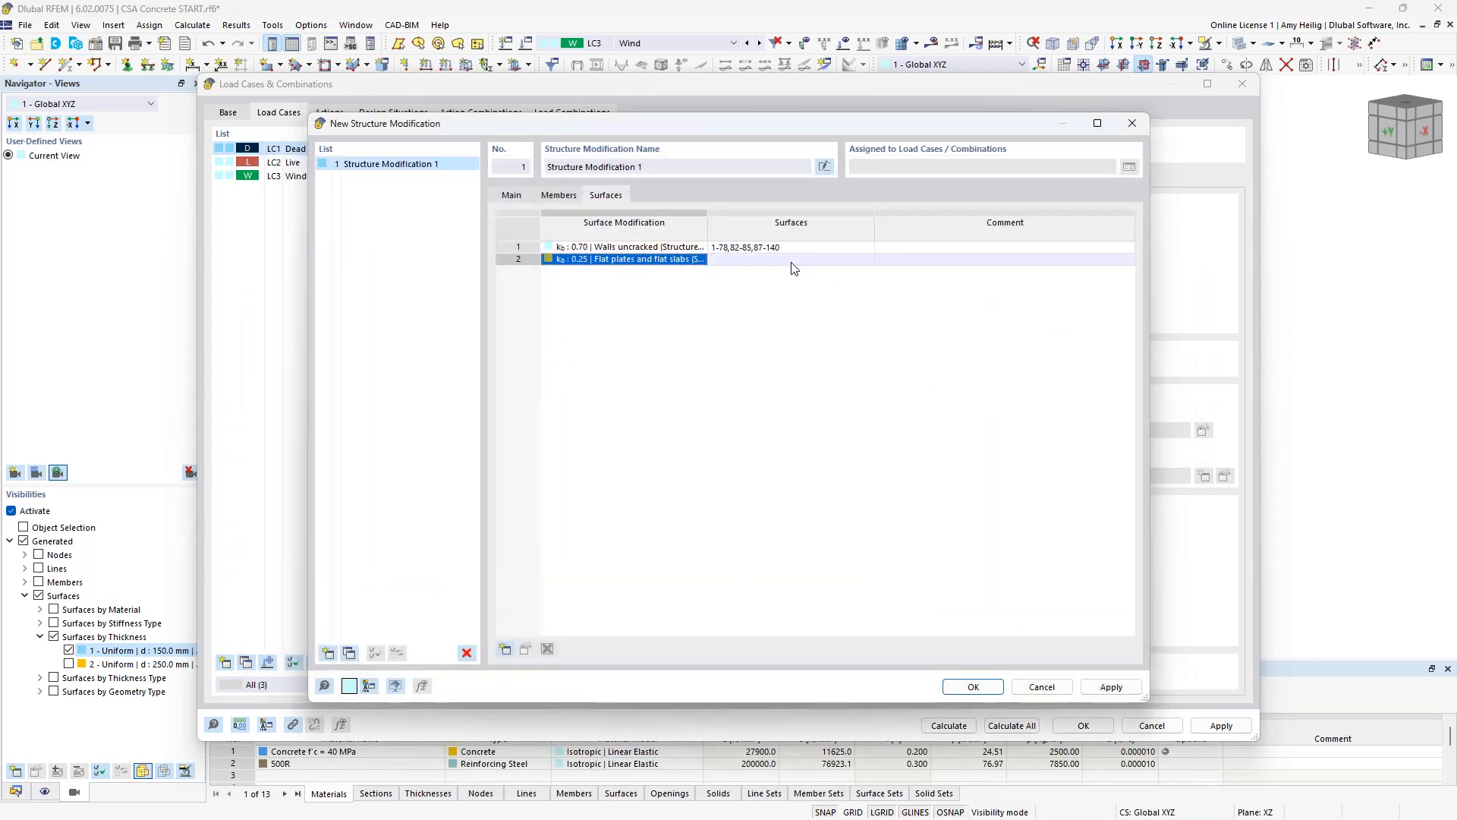
pyautogui.click(868, 259)
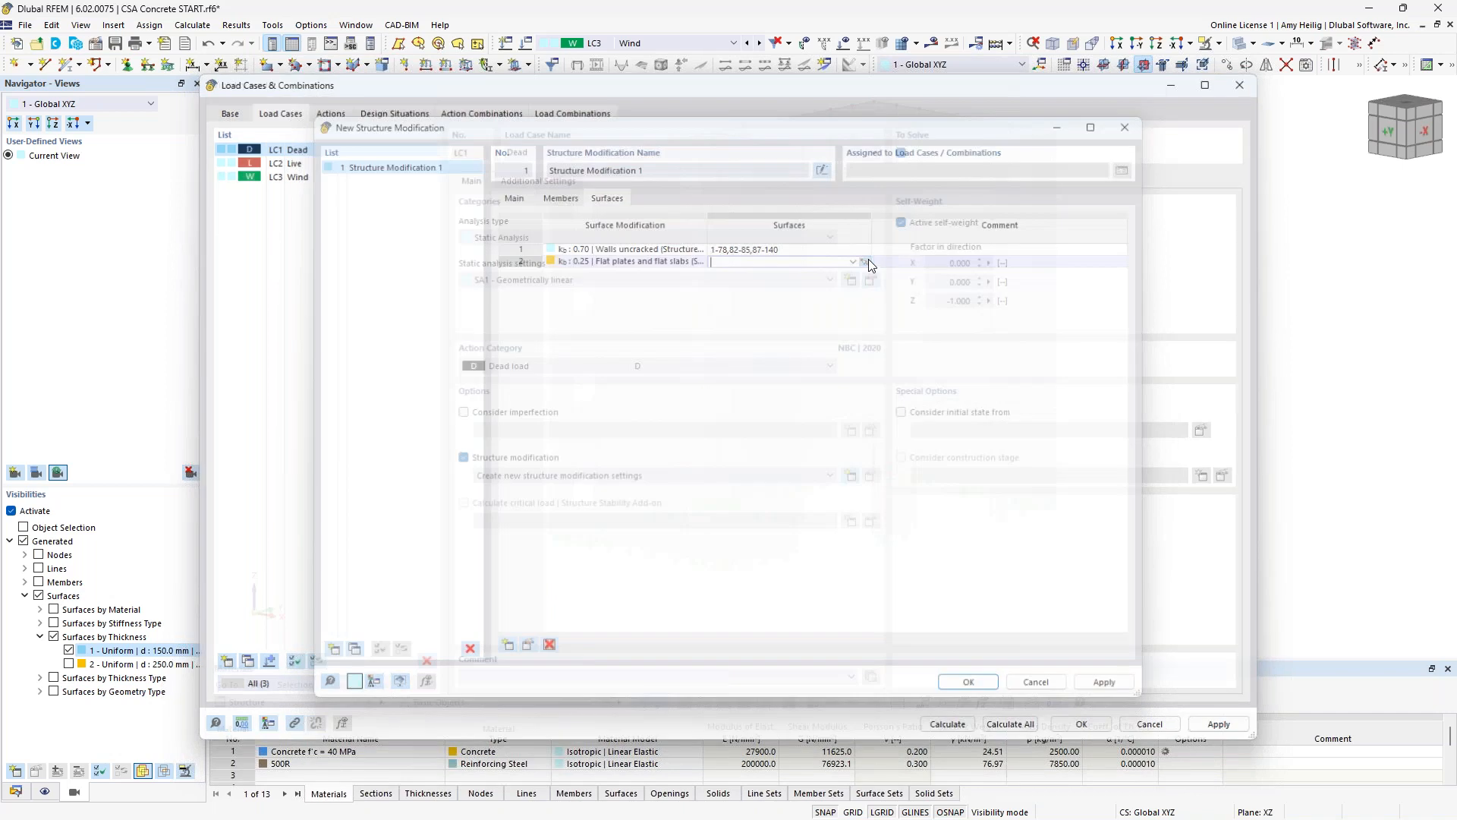
pyautogui.click(70, 664)
pyautogui.click(69, 650)
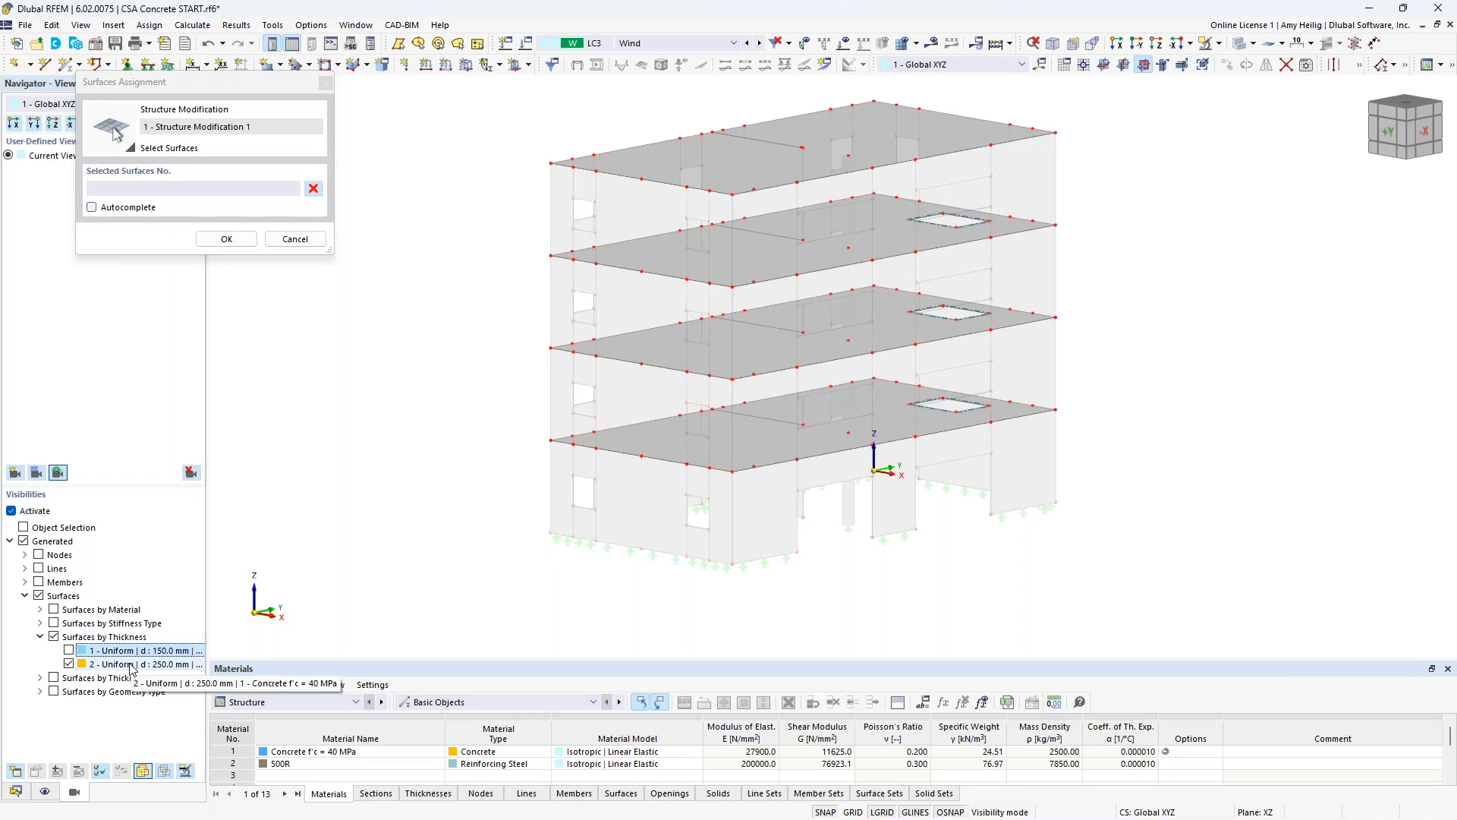
pyautogui.moveTo(1171, 535); pyautogui.dragTo(497, 125)
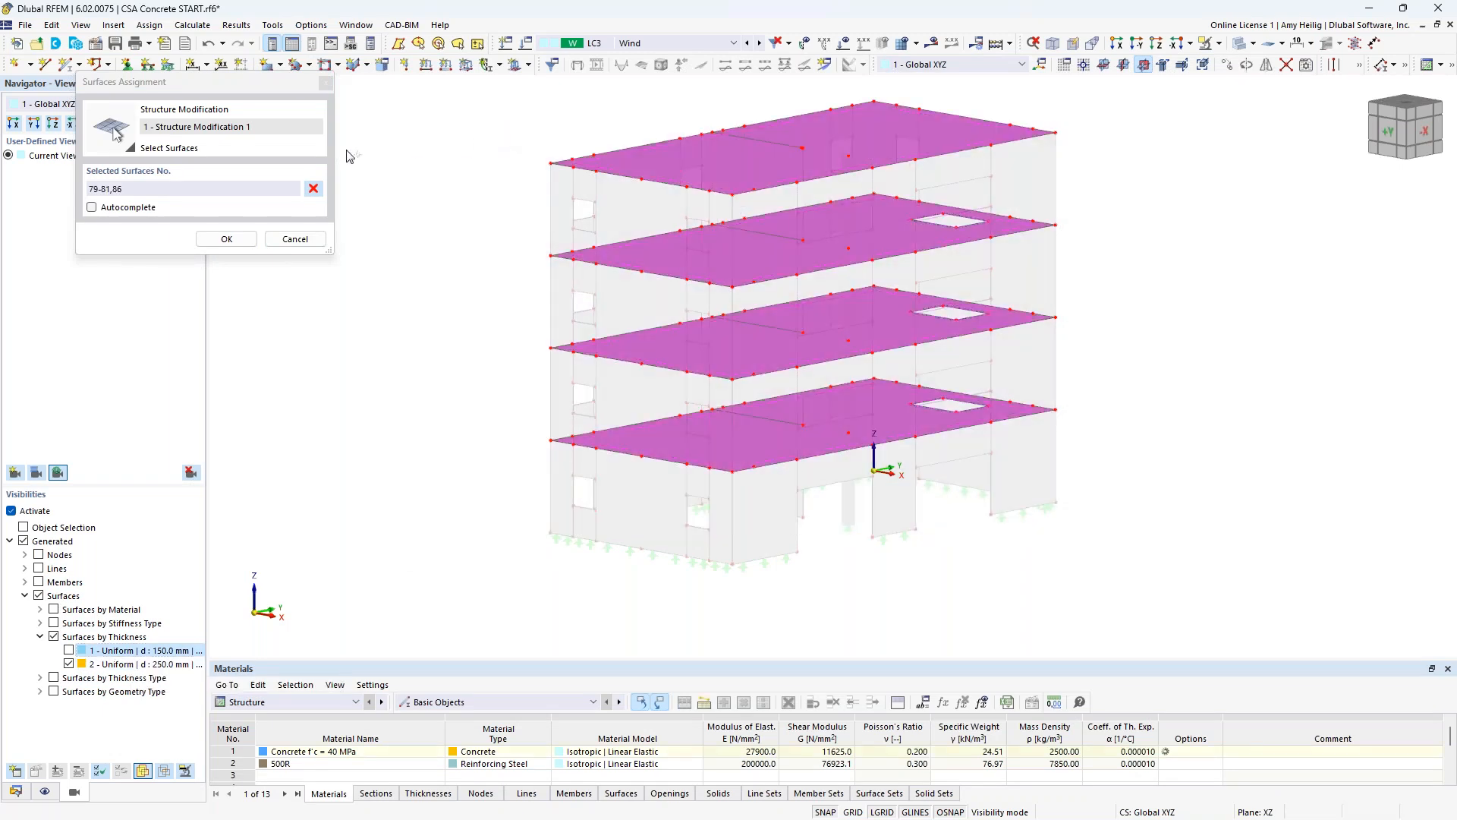
pyautogui.click(240, 238)
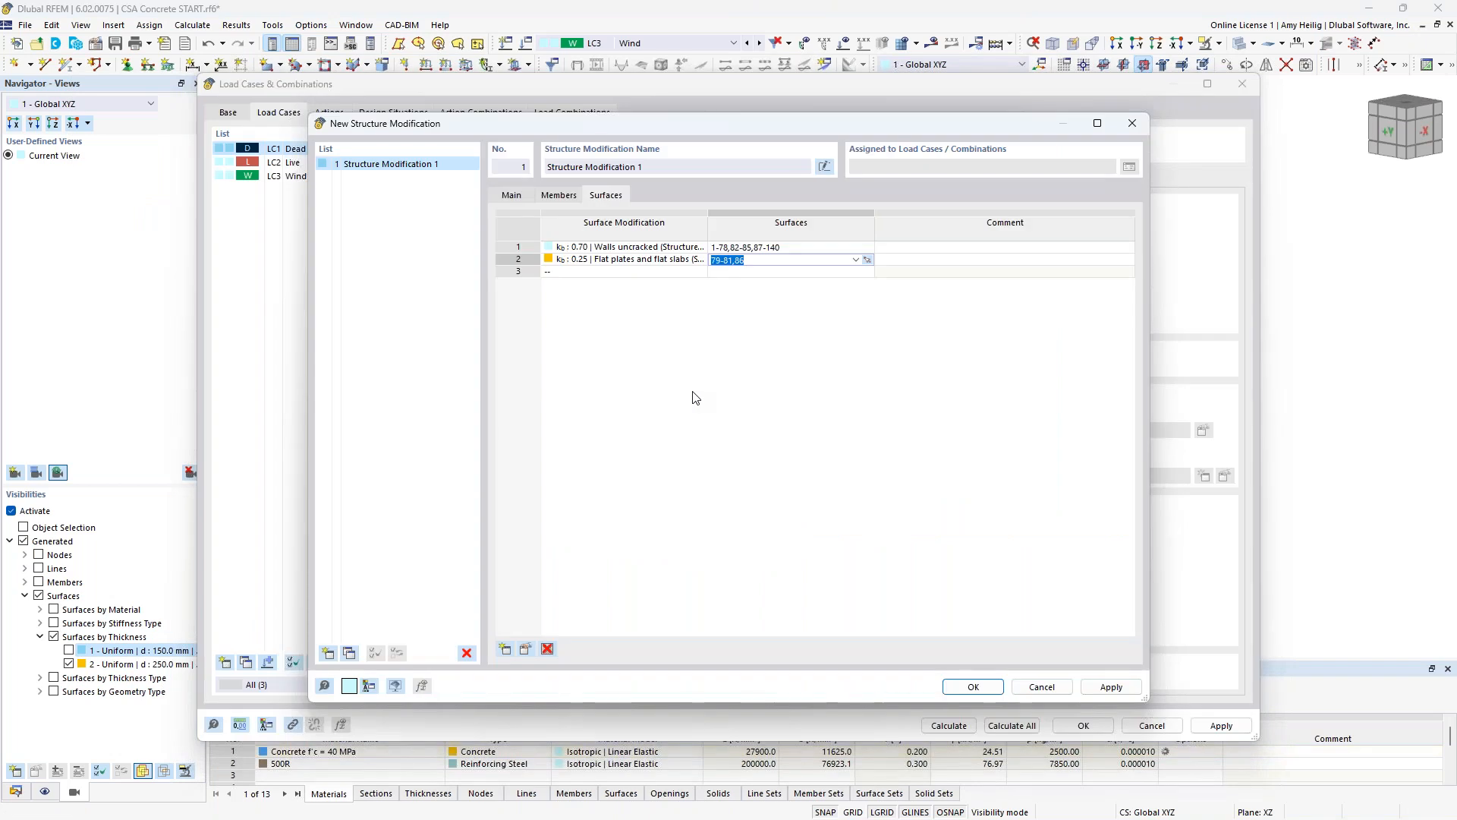
pyautogui.click(973, 687)
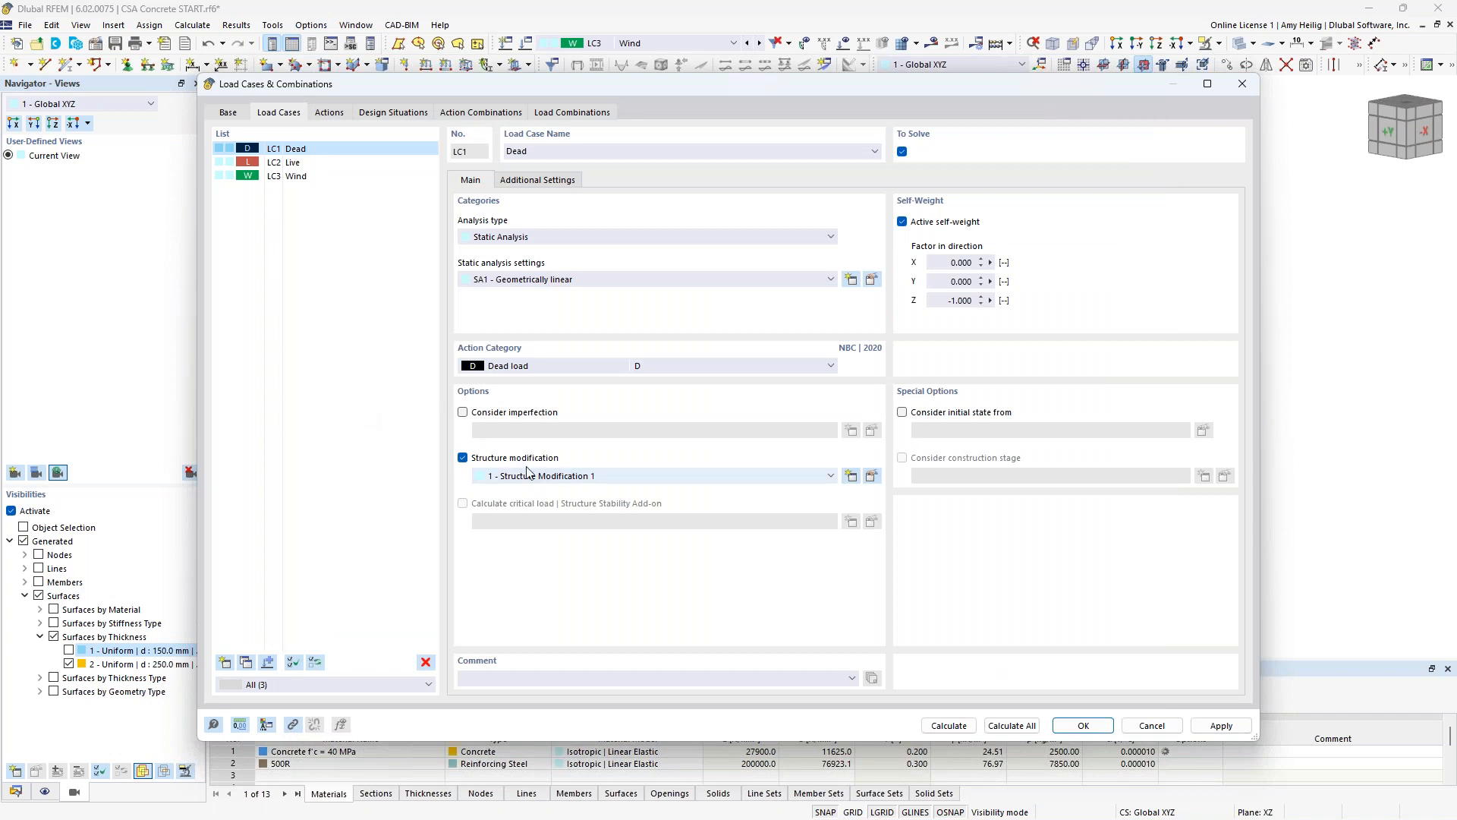
# - Apply Structure Modification 1 to the Live and Wind load cases together
pyautogui.click(302, 164)
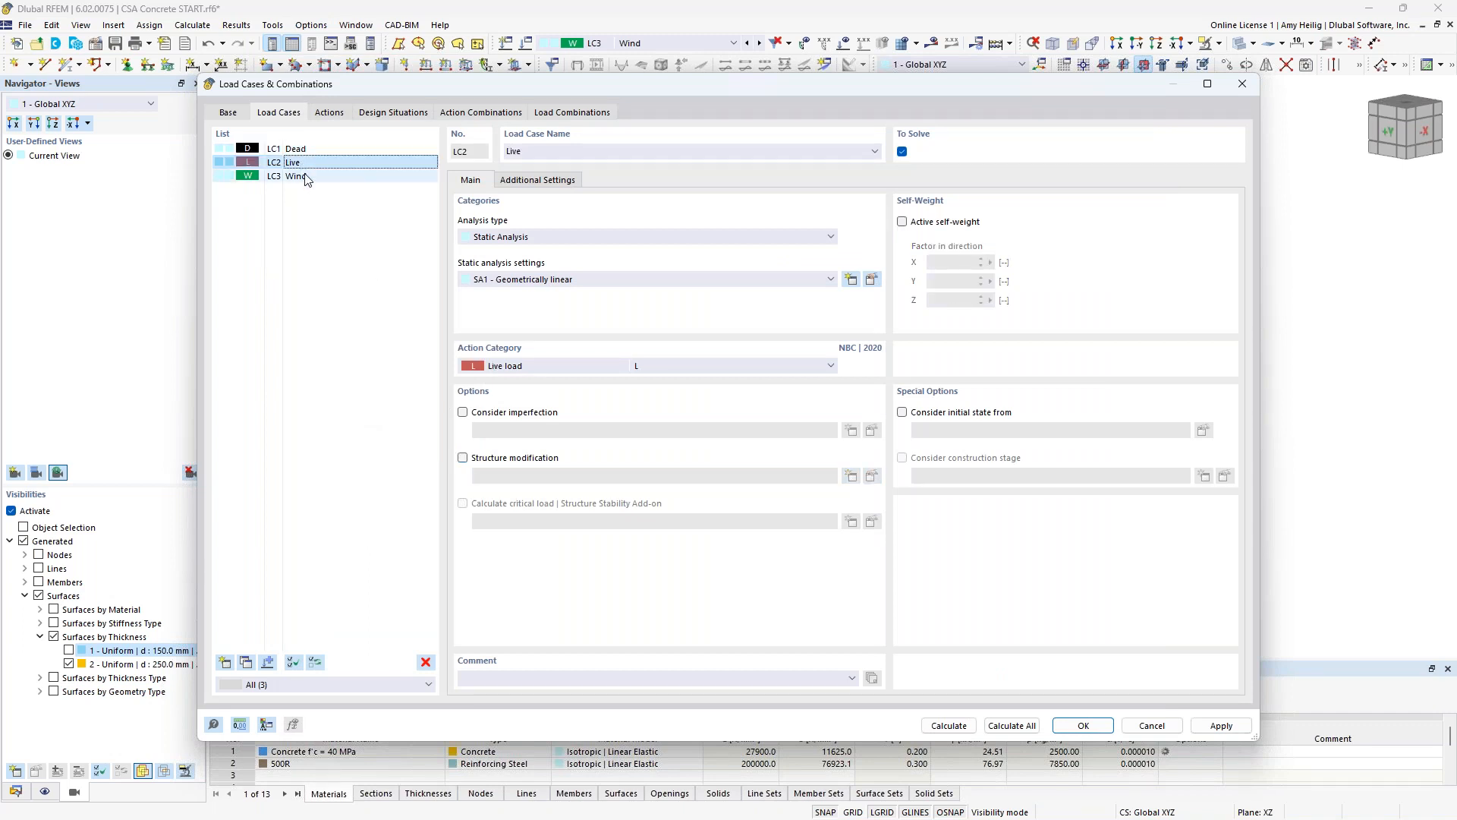
pyautogui.keyDown('shift'); pyautogui.click(306, 176); pyautogui.keyUp('shift')
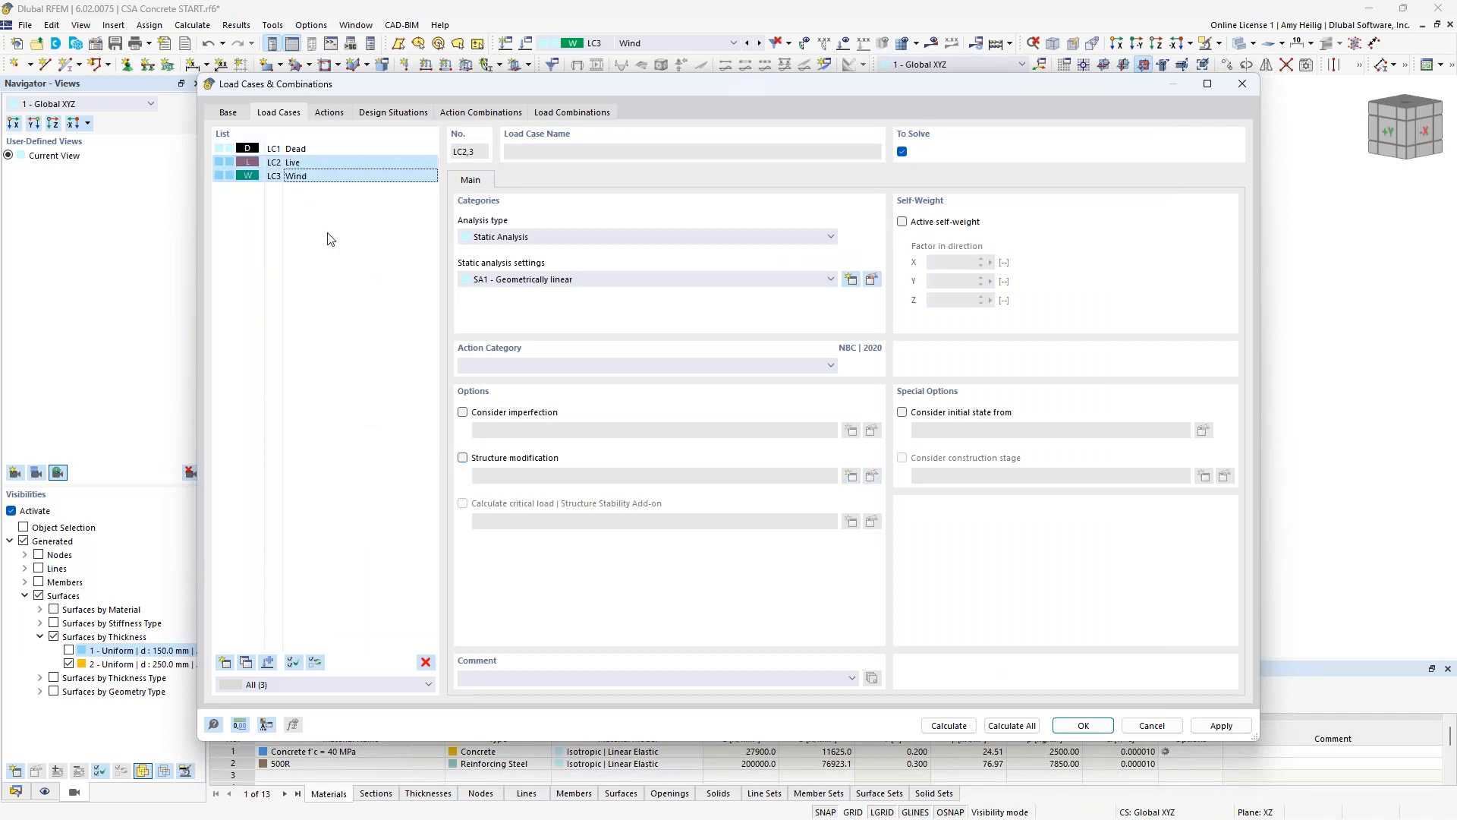
pyautogui.click(463, 458)
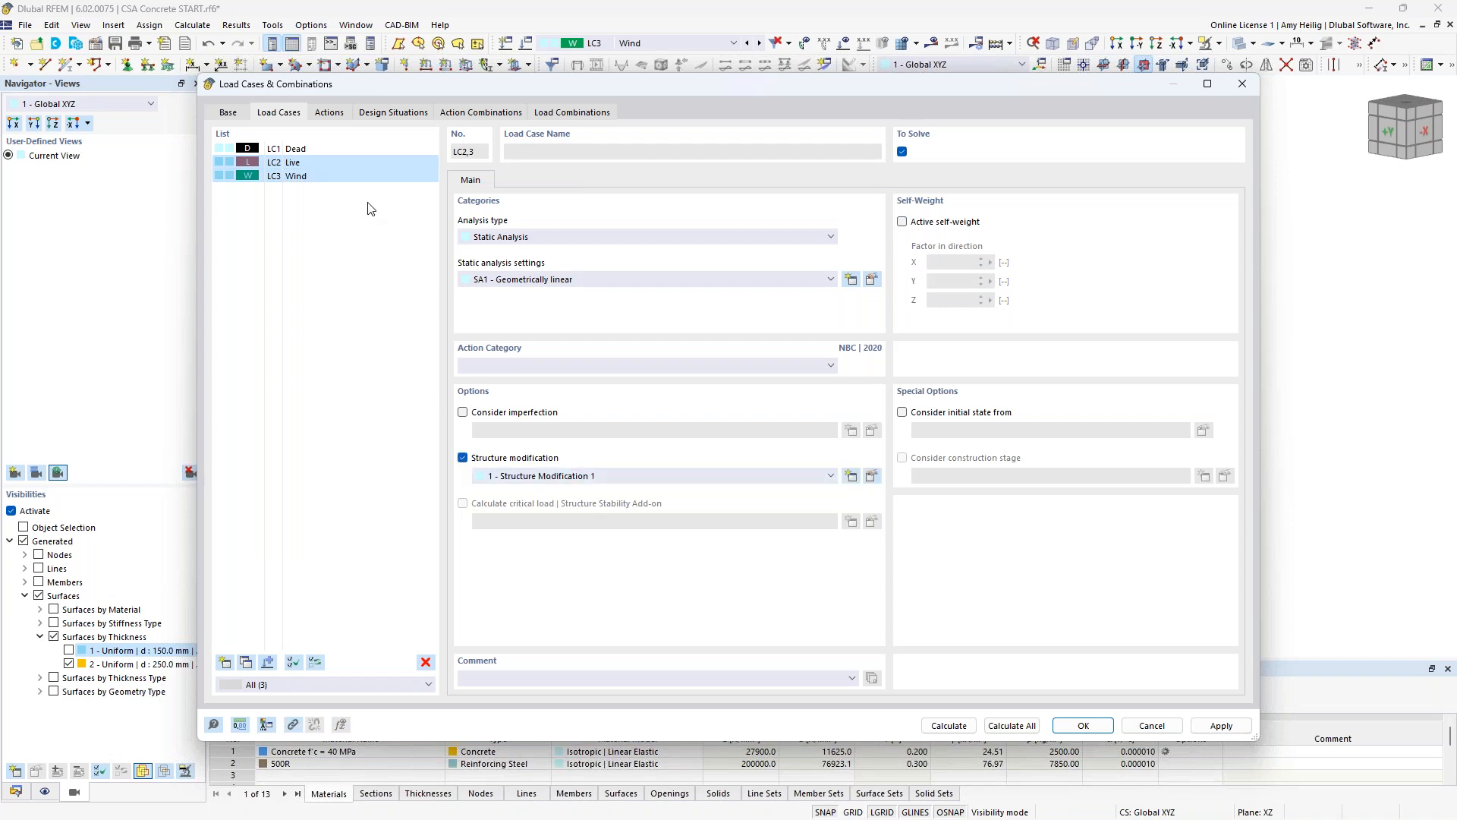
pyautogui.click(352, 150)
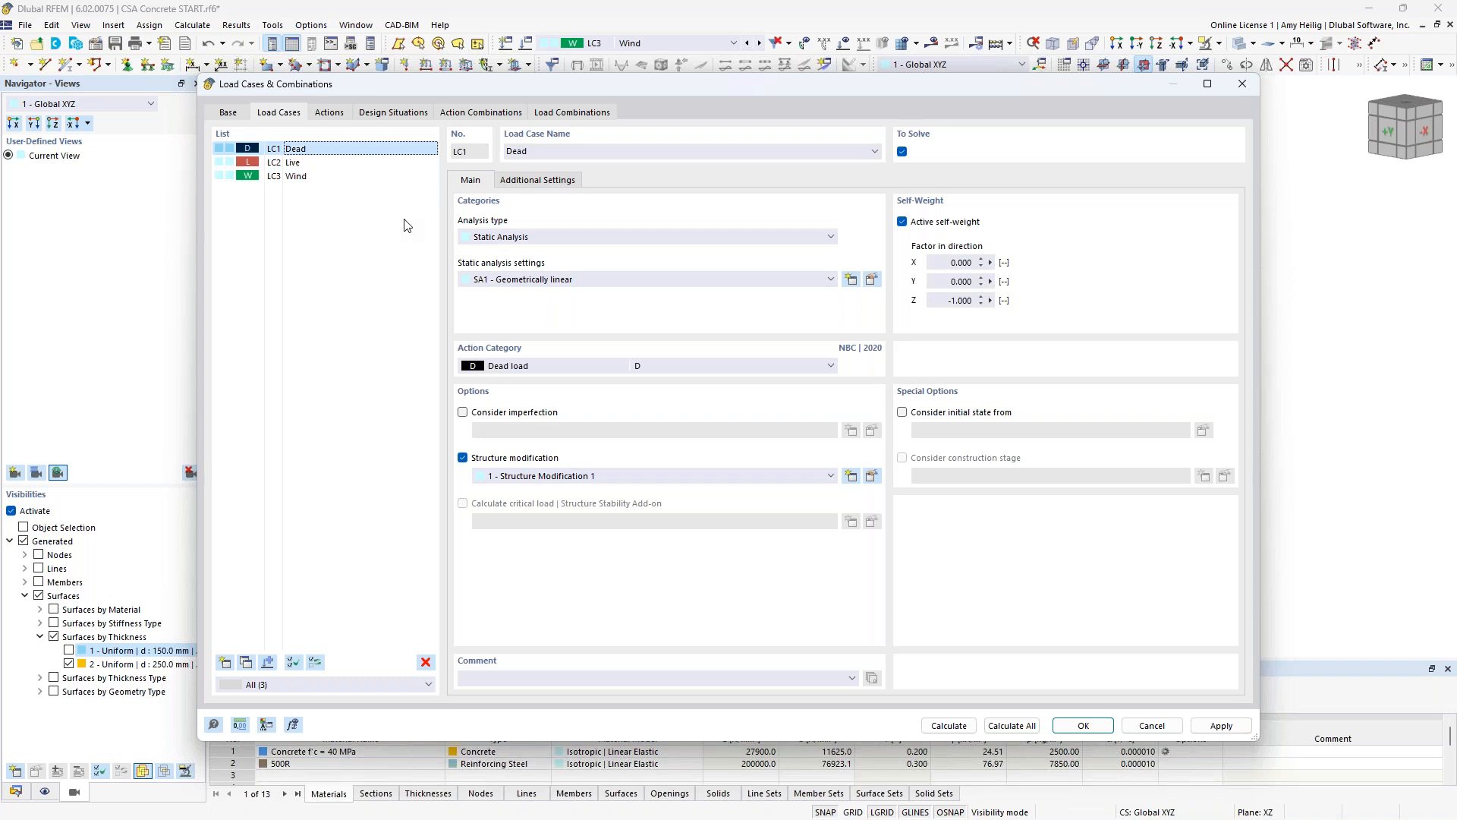
# - Activate Structure Modification 1 in the second-order combination wizard used by the Ultimate Limit State design situation
pyautogui.click(387, 114)
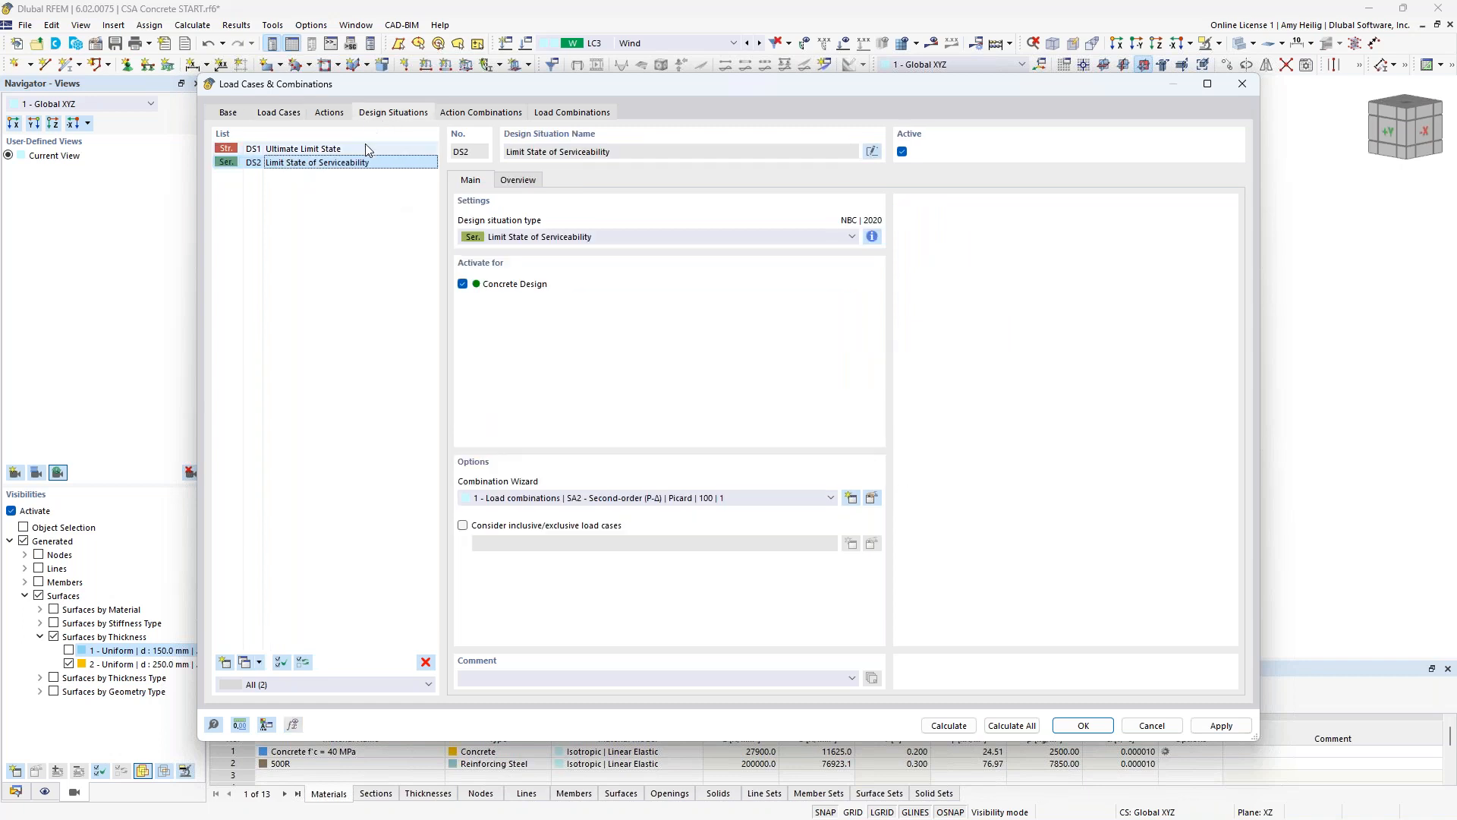
pyautogui.click(366, 144)
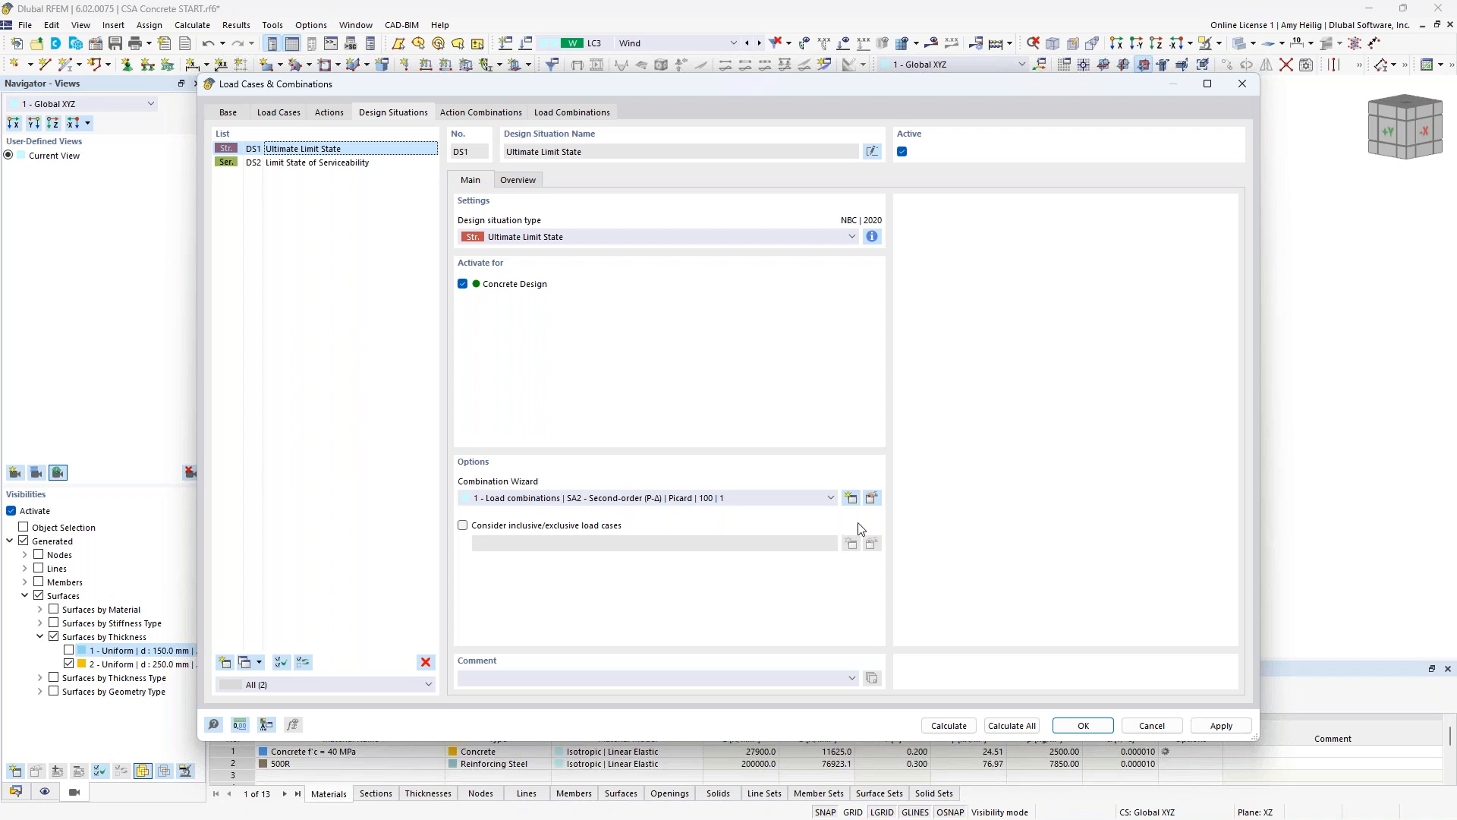
pyautogui.click(872, 500)
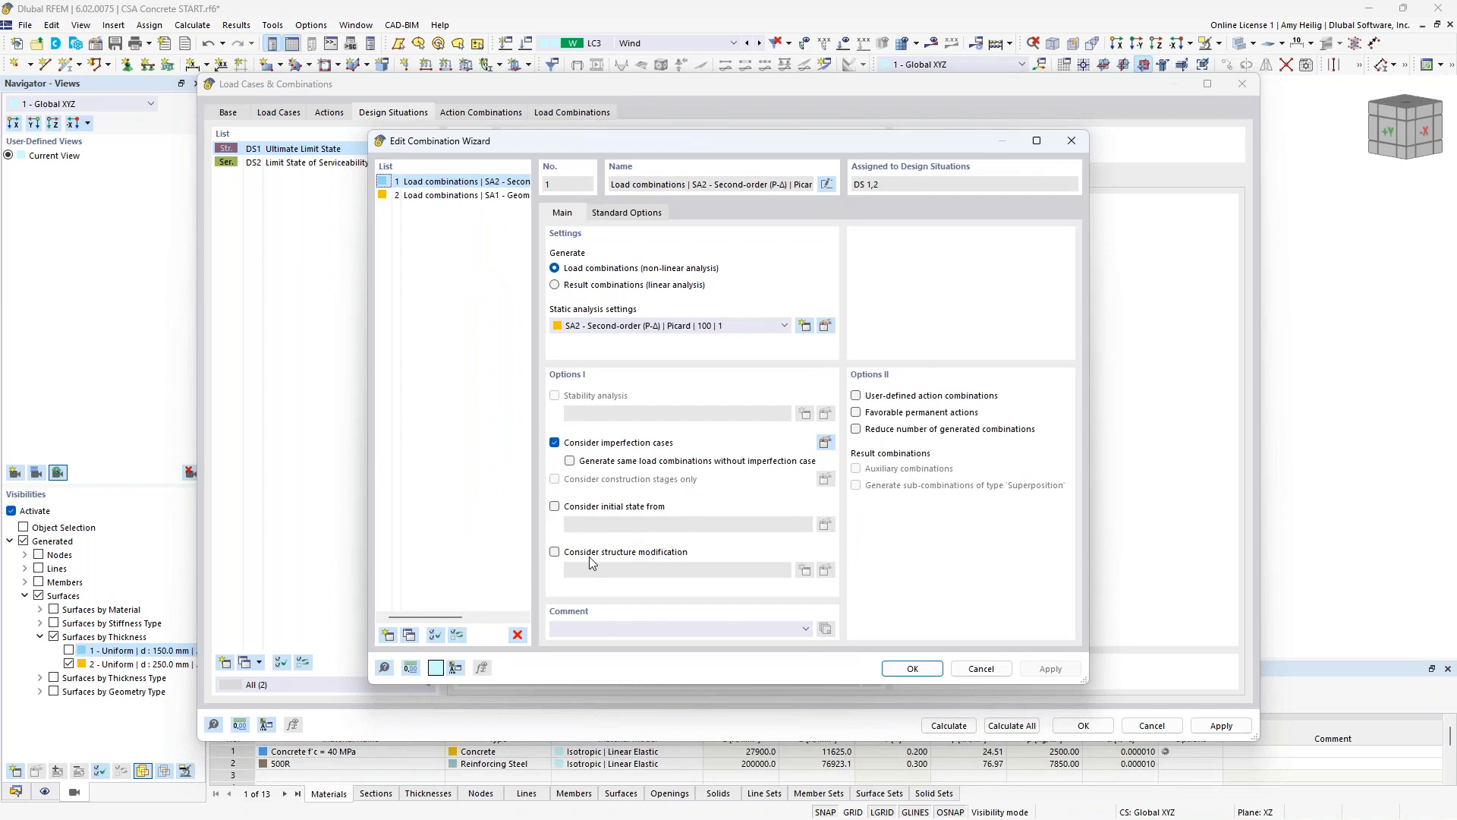
pyautogui.click(555, 552)
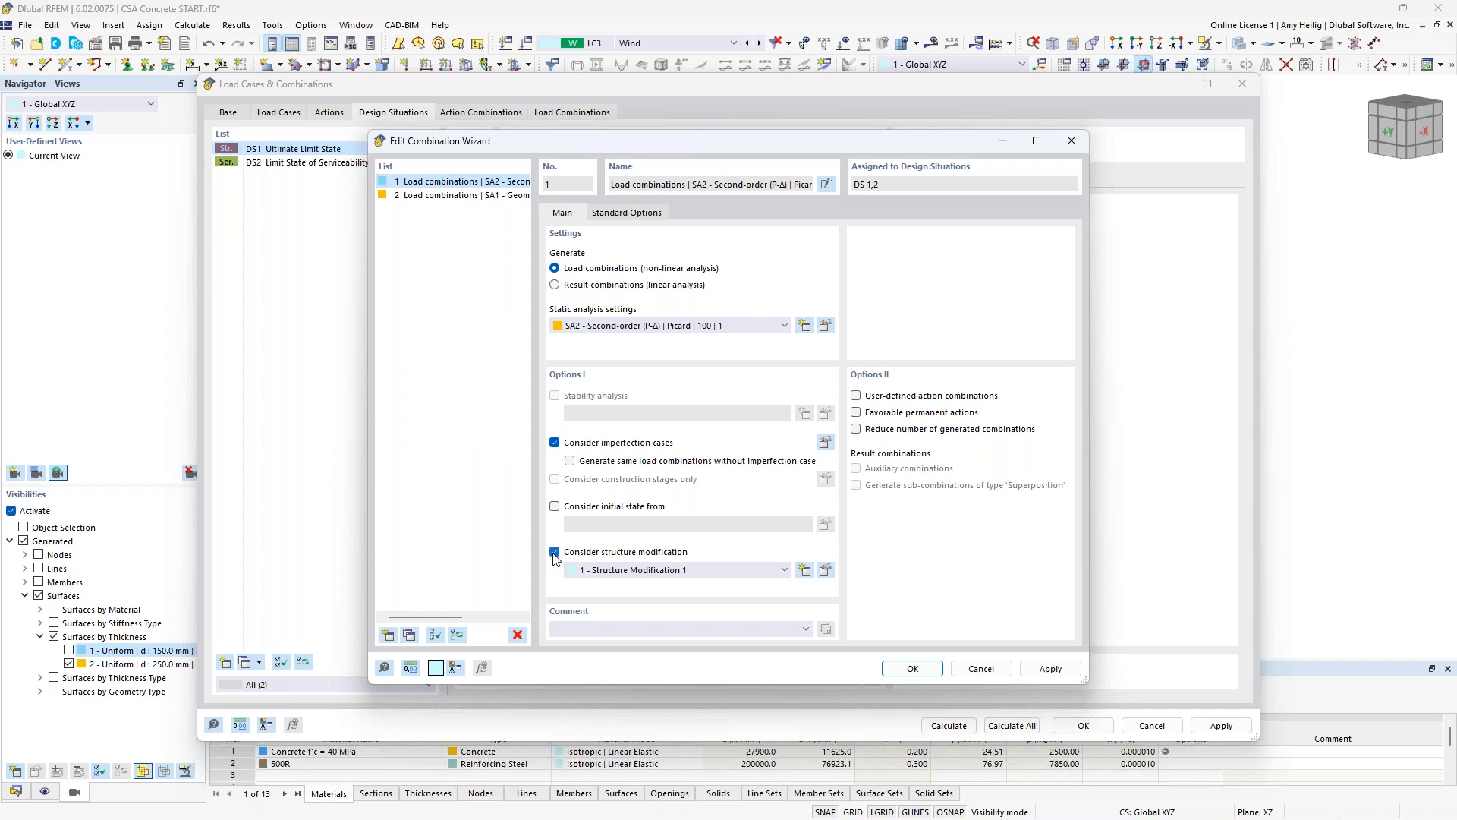
# - Duplicate the second-order combination wizard and deactivate structure modification in the copy
pyautogui.moveTo(666, 140); pyautogui.dragTo(795, 148)
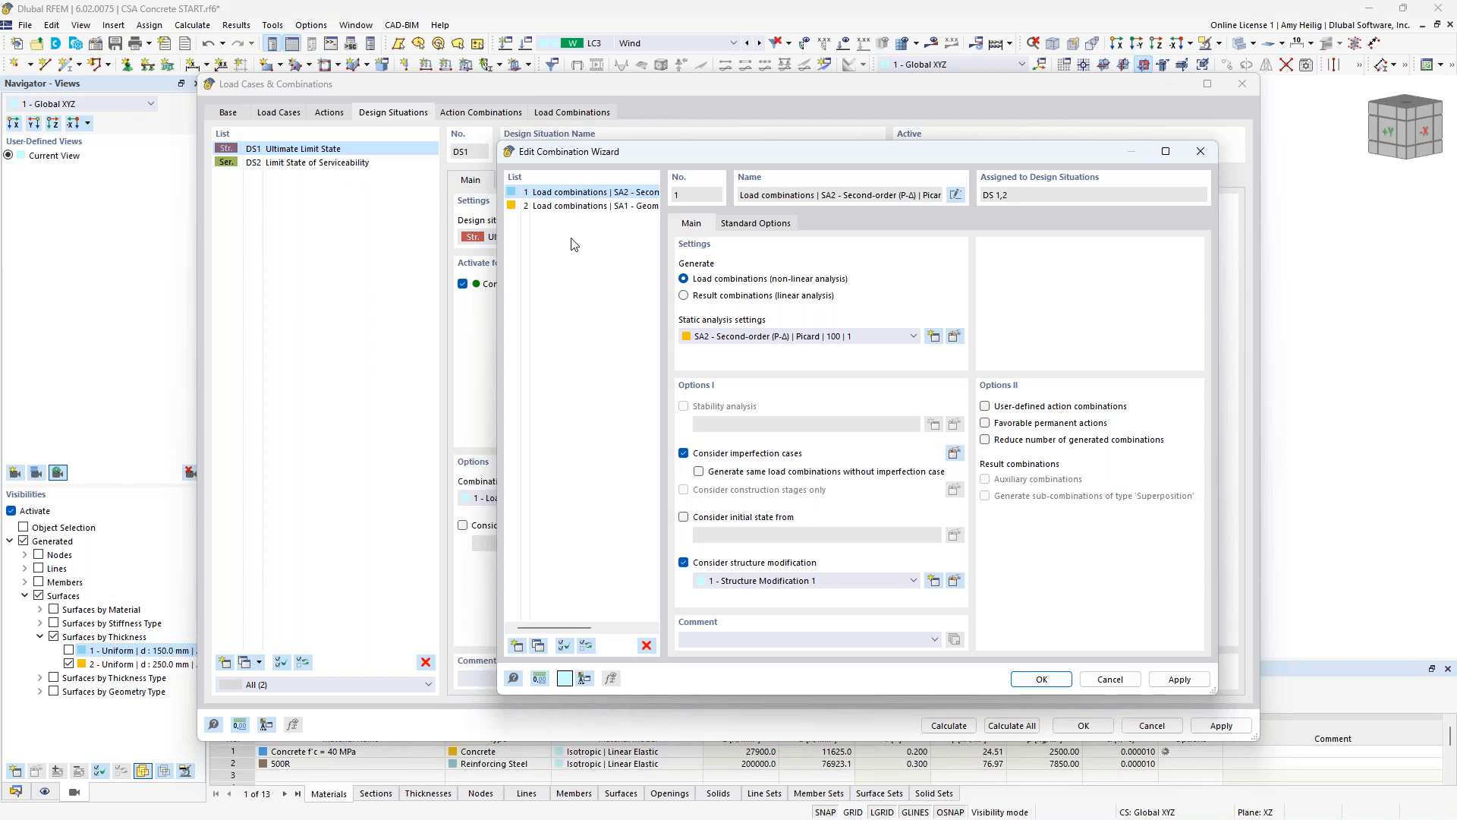
pyautogui.click(537, 646)
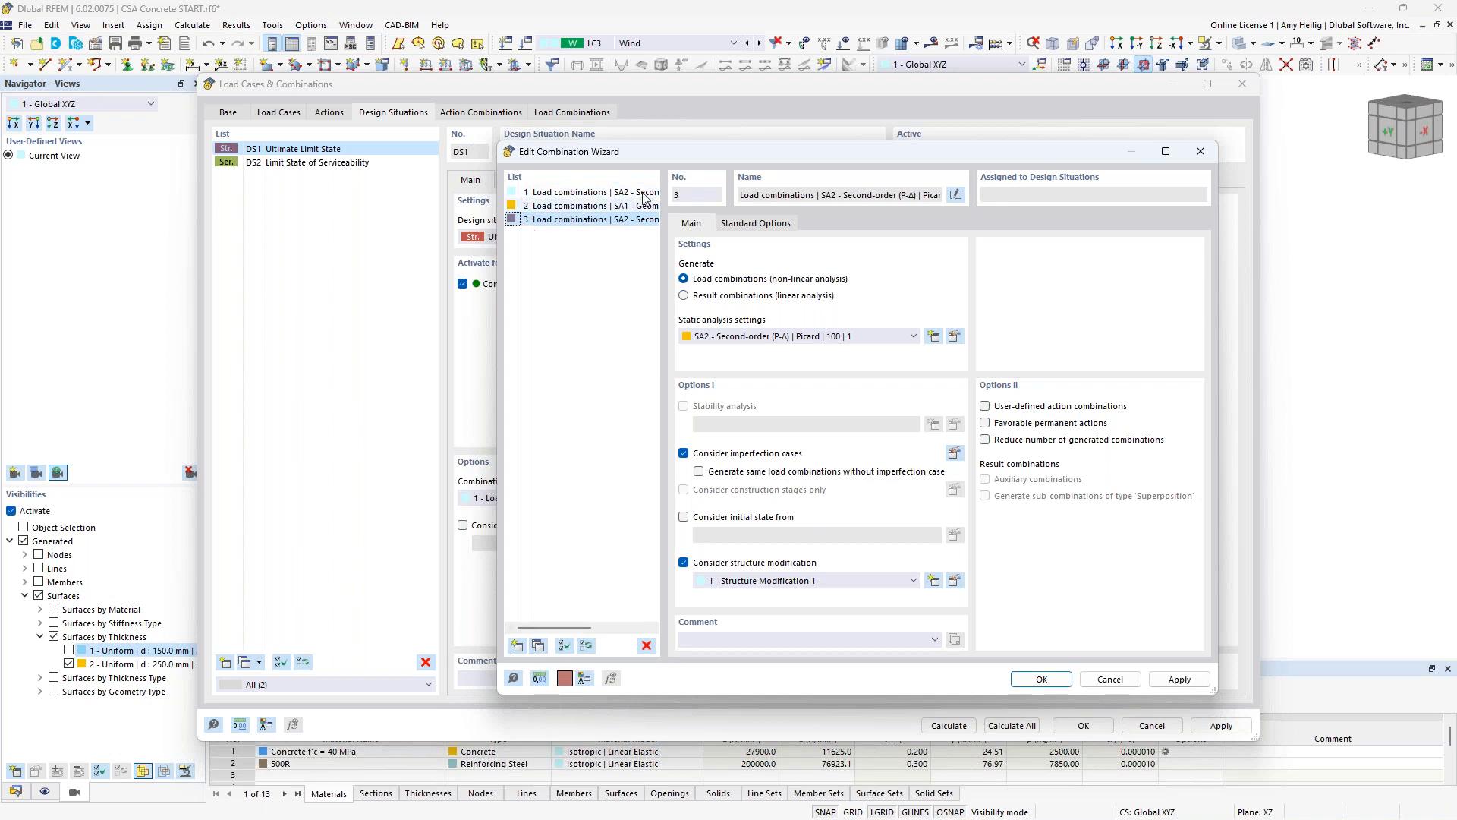
pyautogui.click(684, 563)
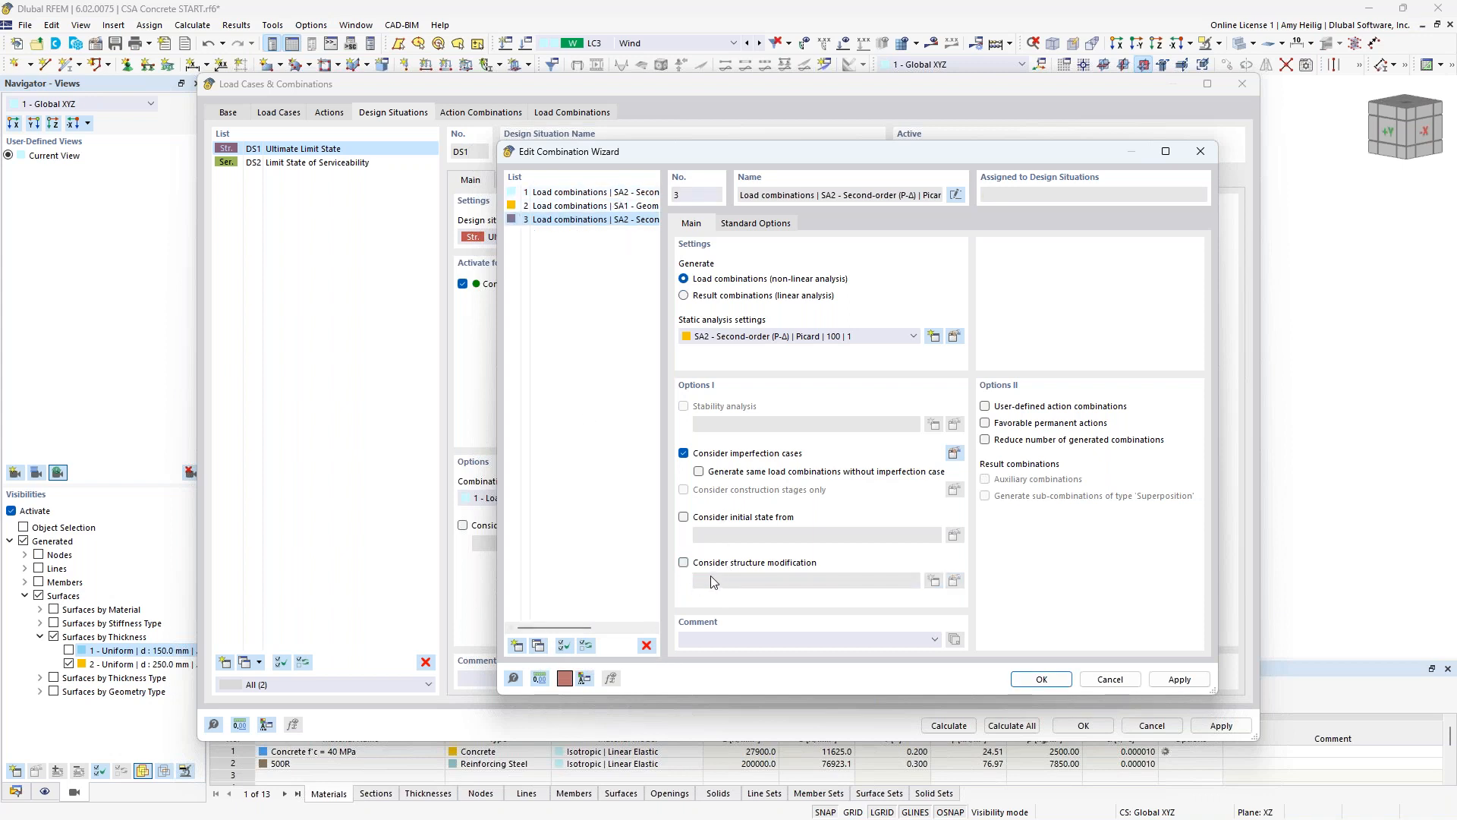
pyautogui.click(1032, 679)
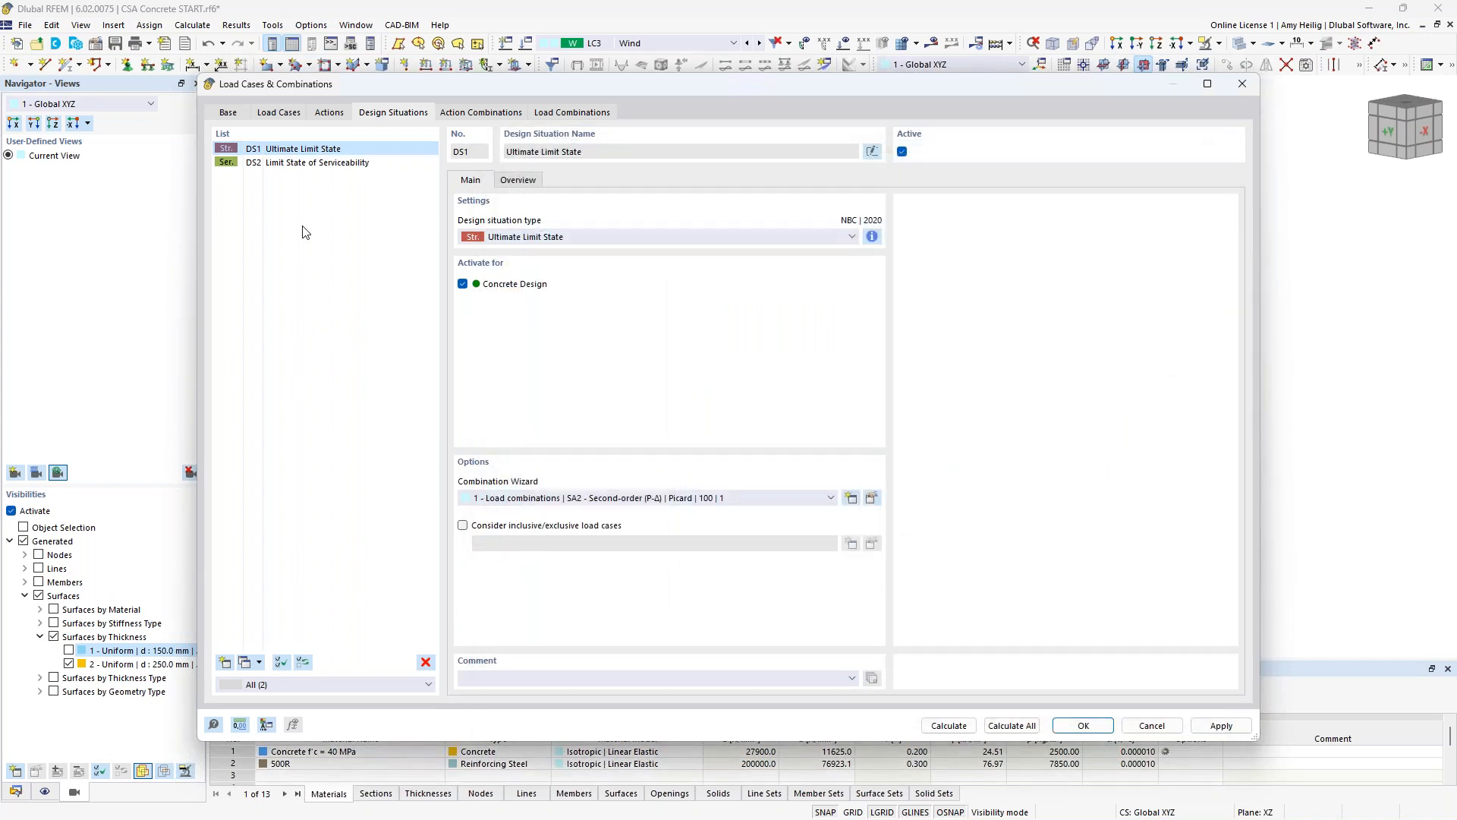
# - Assign combination wizard 3, the second-order copy, to the Limit State of Serviceability design situation
pyautogui.click(297, 163)
pyautogui.click(646, 500)
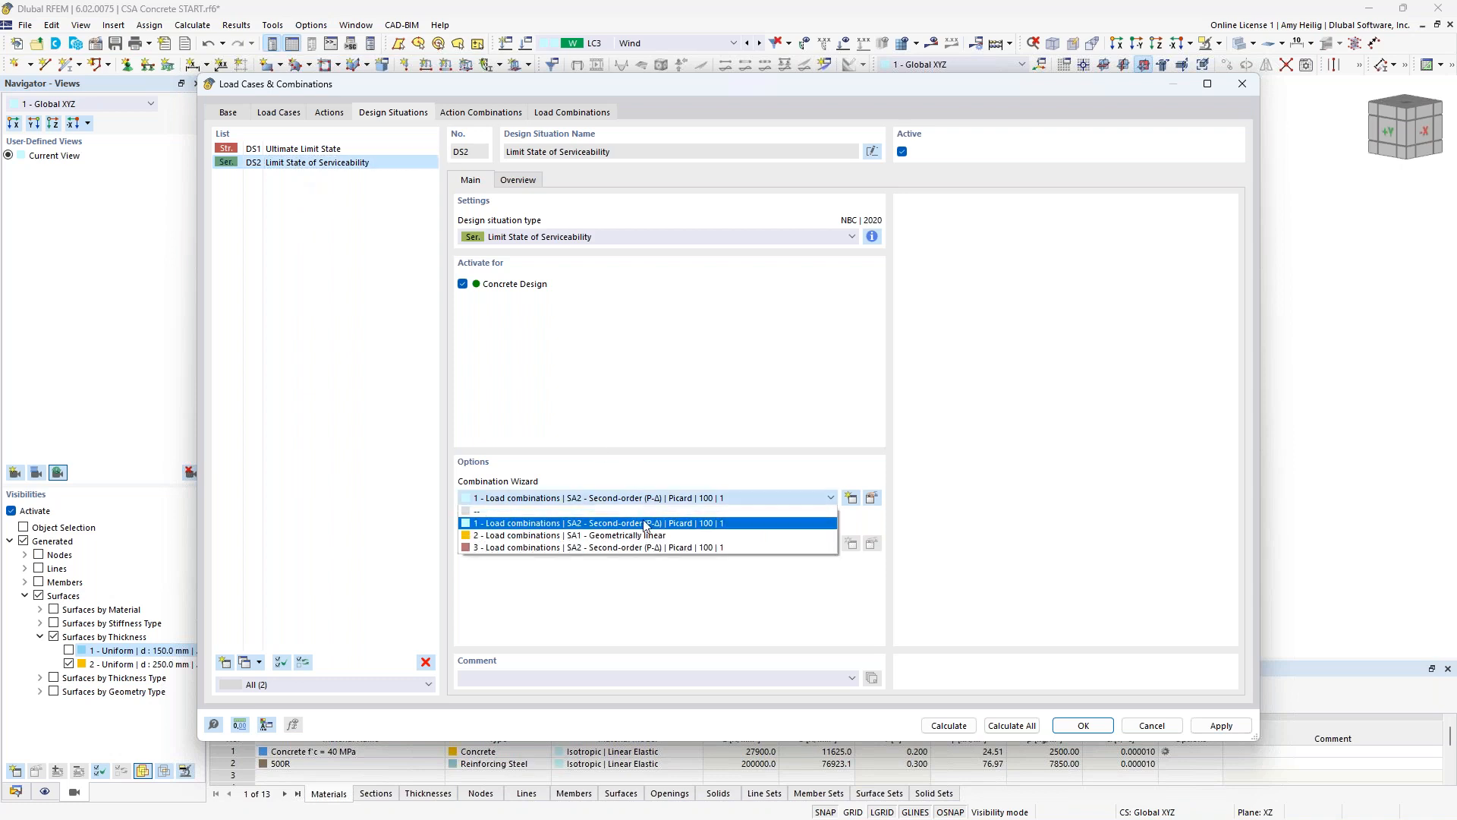
pyautogui.click(610, 548)
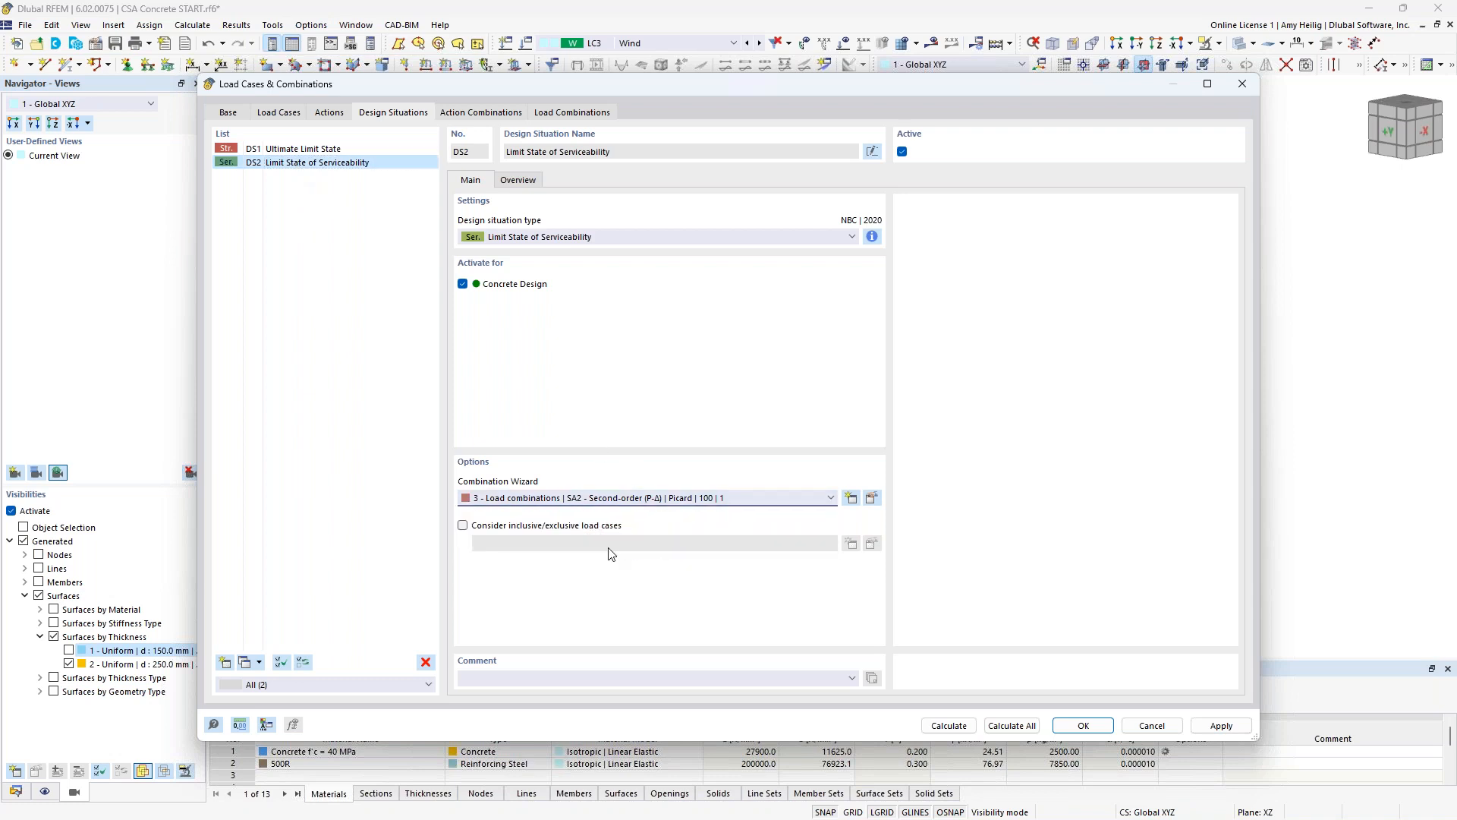
# - Check the structure modification setting in the ultimate and serviceability load combinations, and confirm the load case and combination settings
pyautogui.click(550, 114)
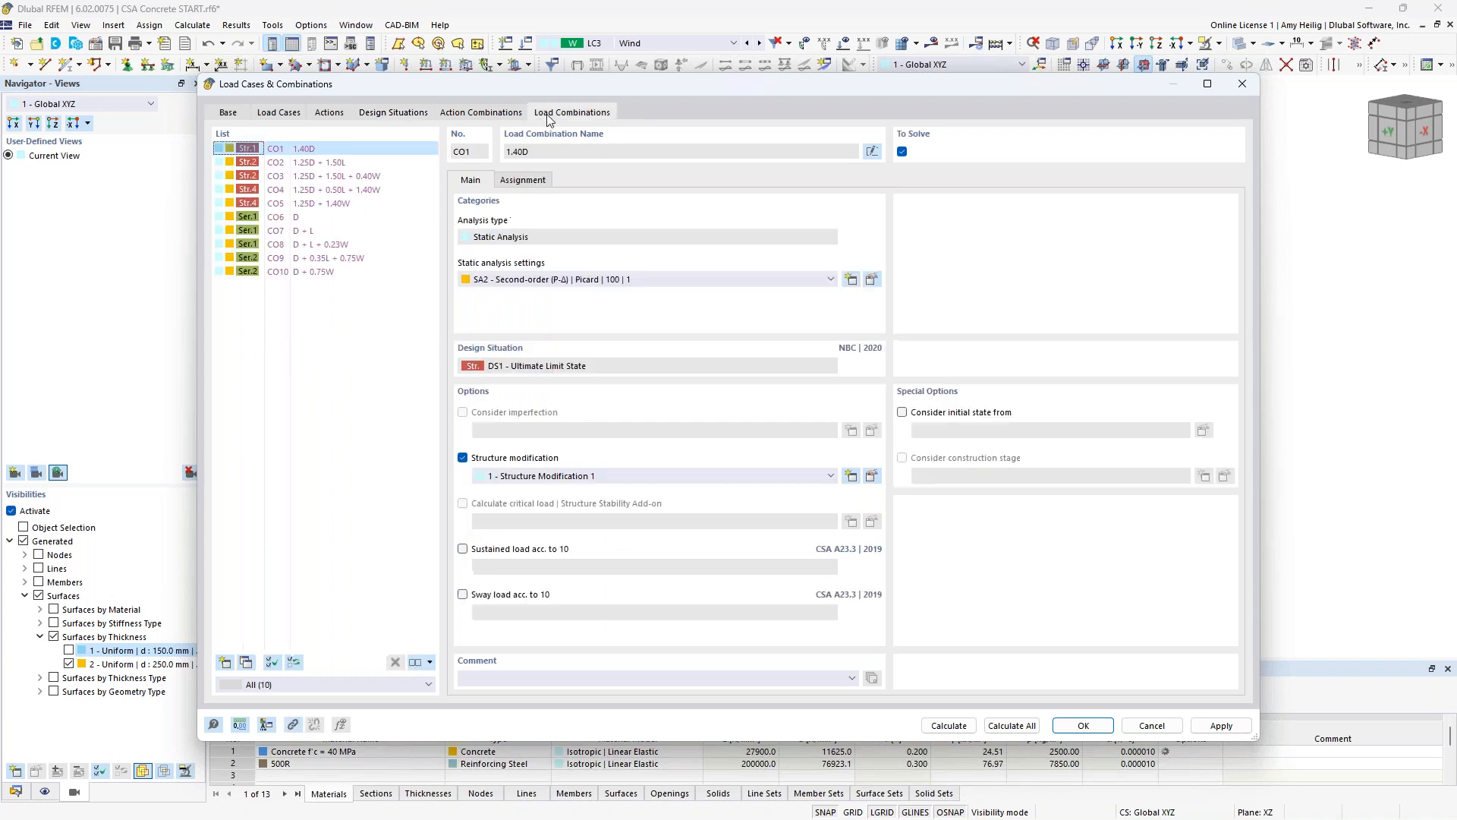
pyautogui.click(315, 166)
pyautogui.click(318, 176)
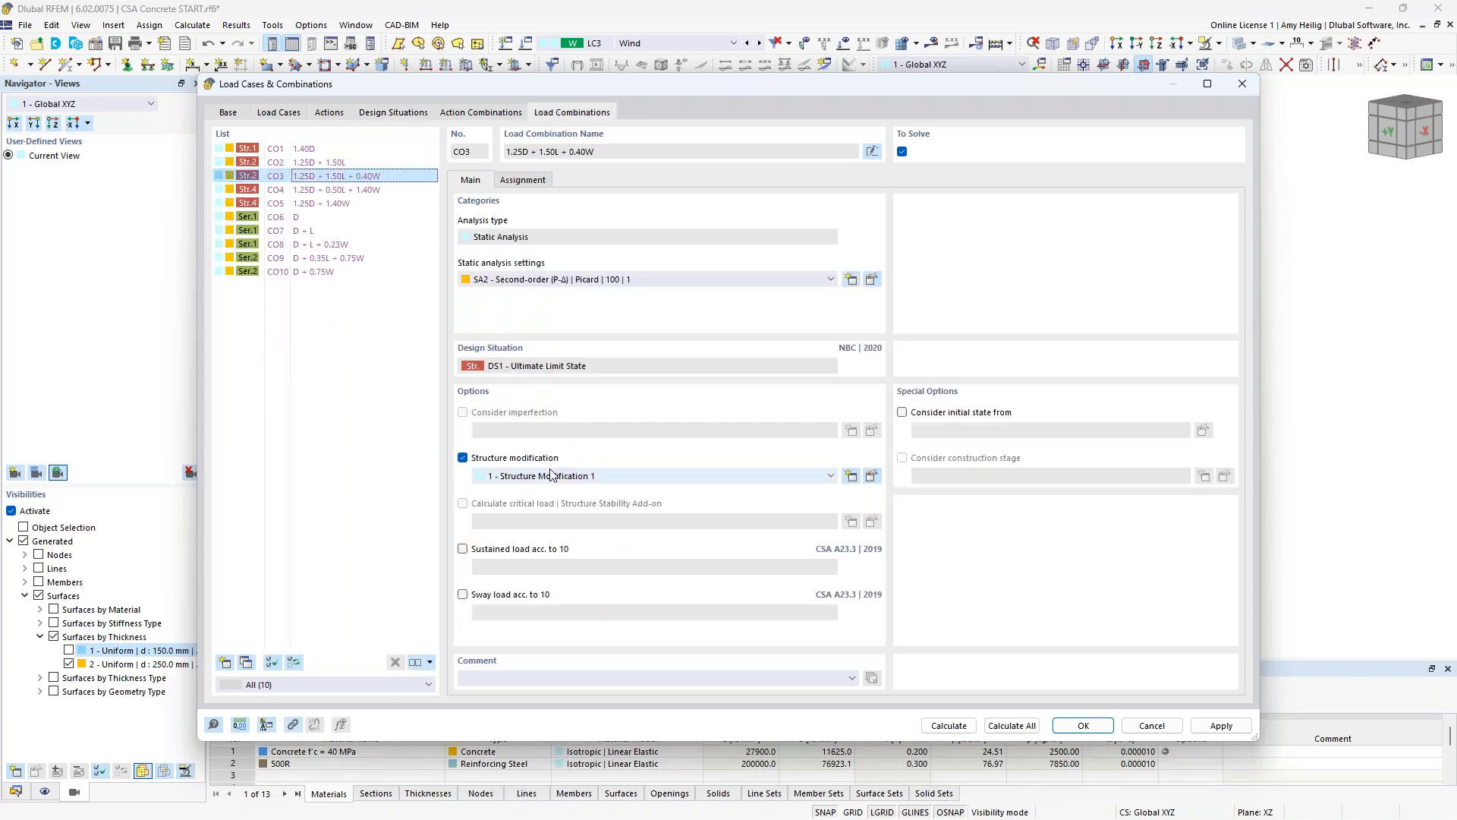
pyautogui.click(304, 190)
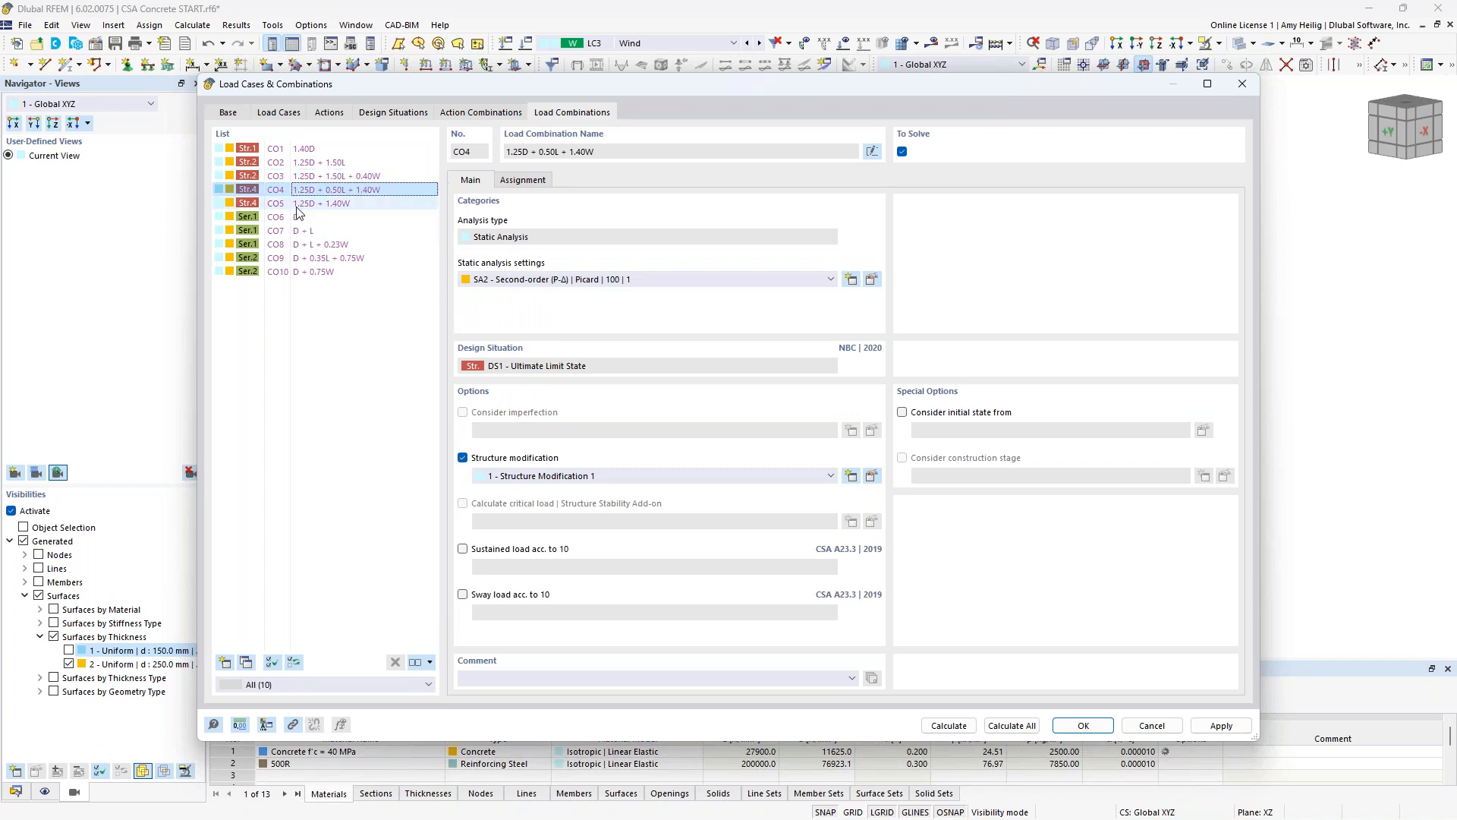
pyautogui.click(290, 219)
pyautogui.click(302, 232)
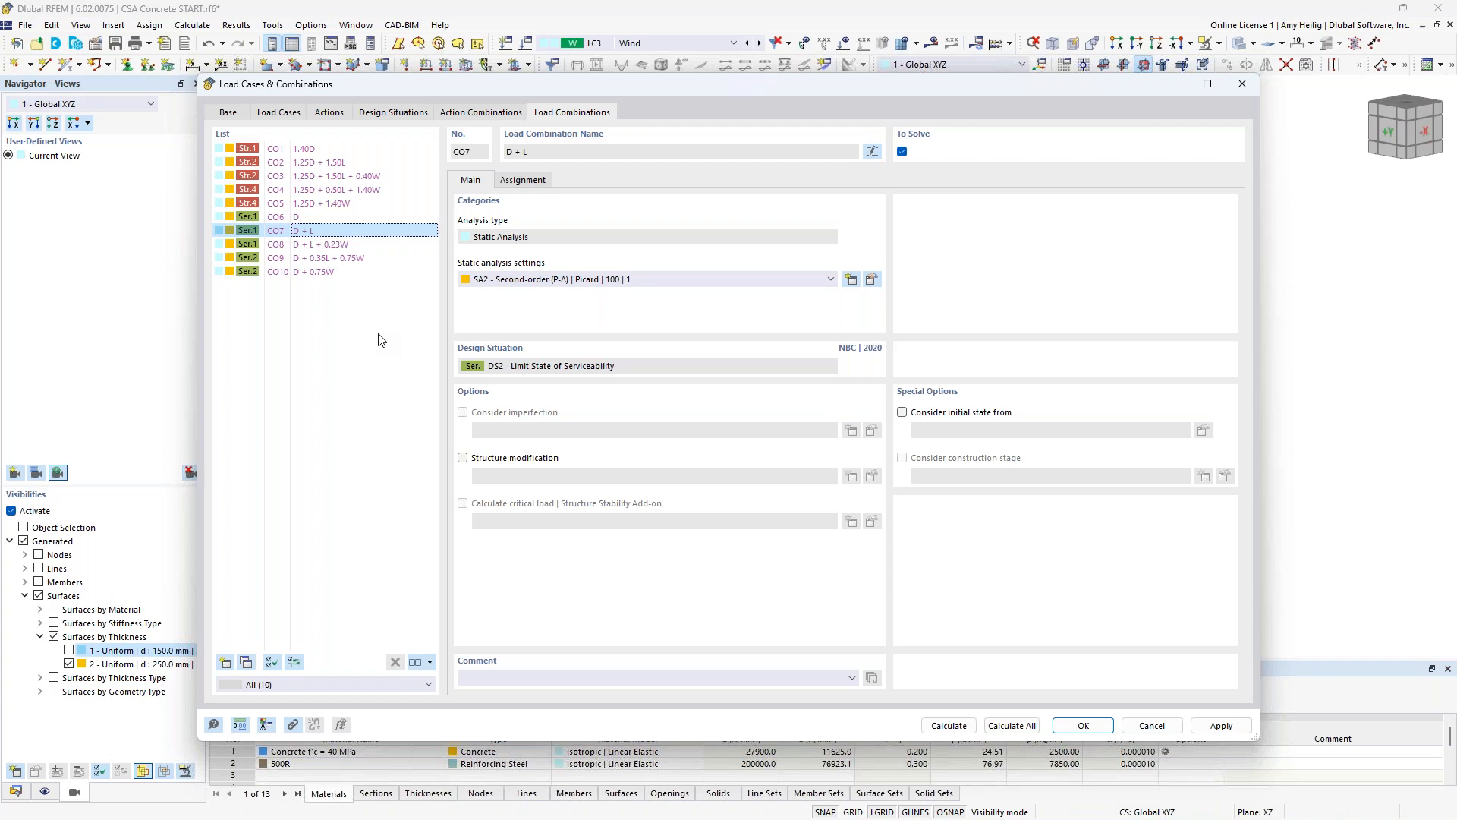
pyautogui.click(1065, 730)
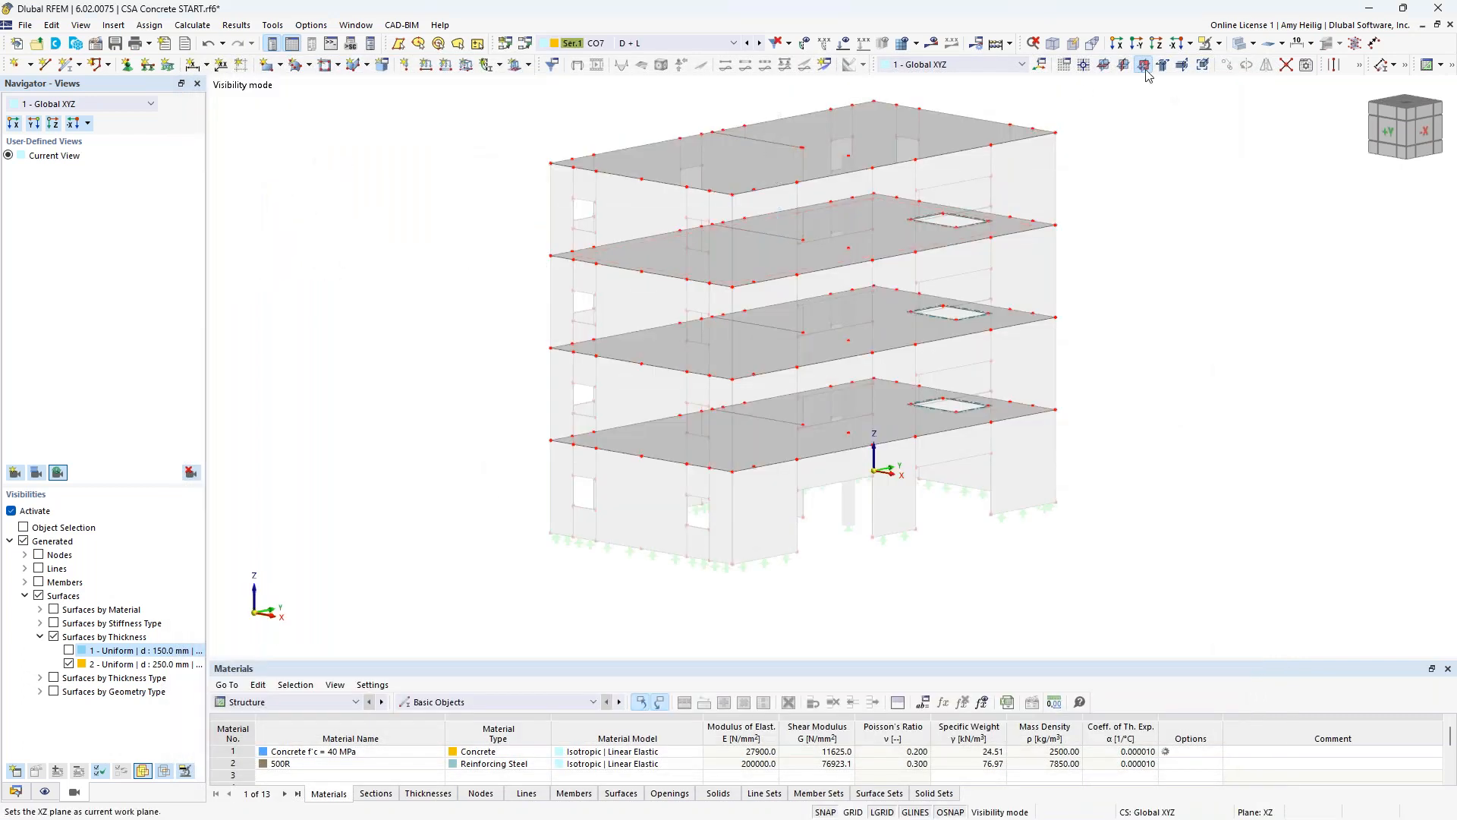
# - Cancel visibility mode so that the whole building model is displayed
pyautogui.click(1219, 44)
pyautogui.click(1283, 142)
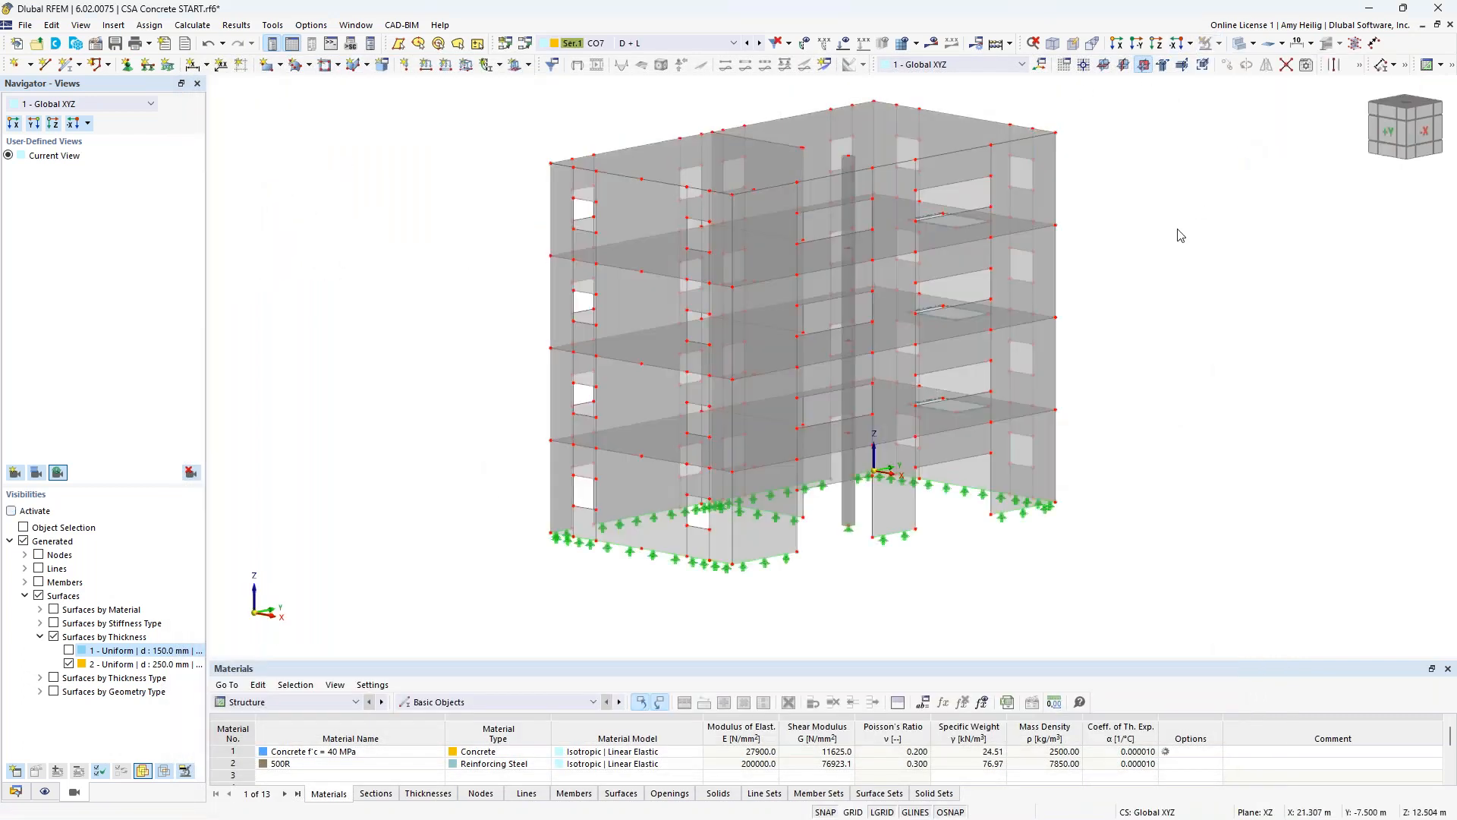
pyautogui.moveTo(1152, 241); pyautogui.dragTo(1076, 257, button='middle')
# - Display the loads of load case LC1 Dead on the model and examine them
pyautogui.click(687, 43)
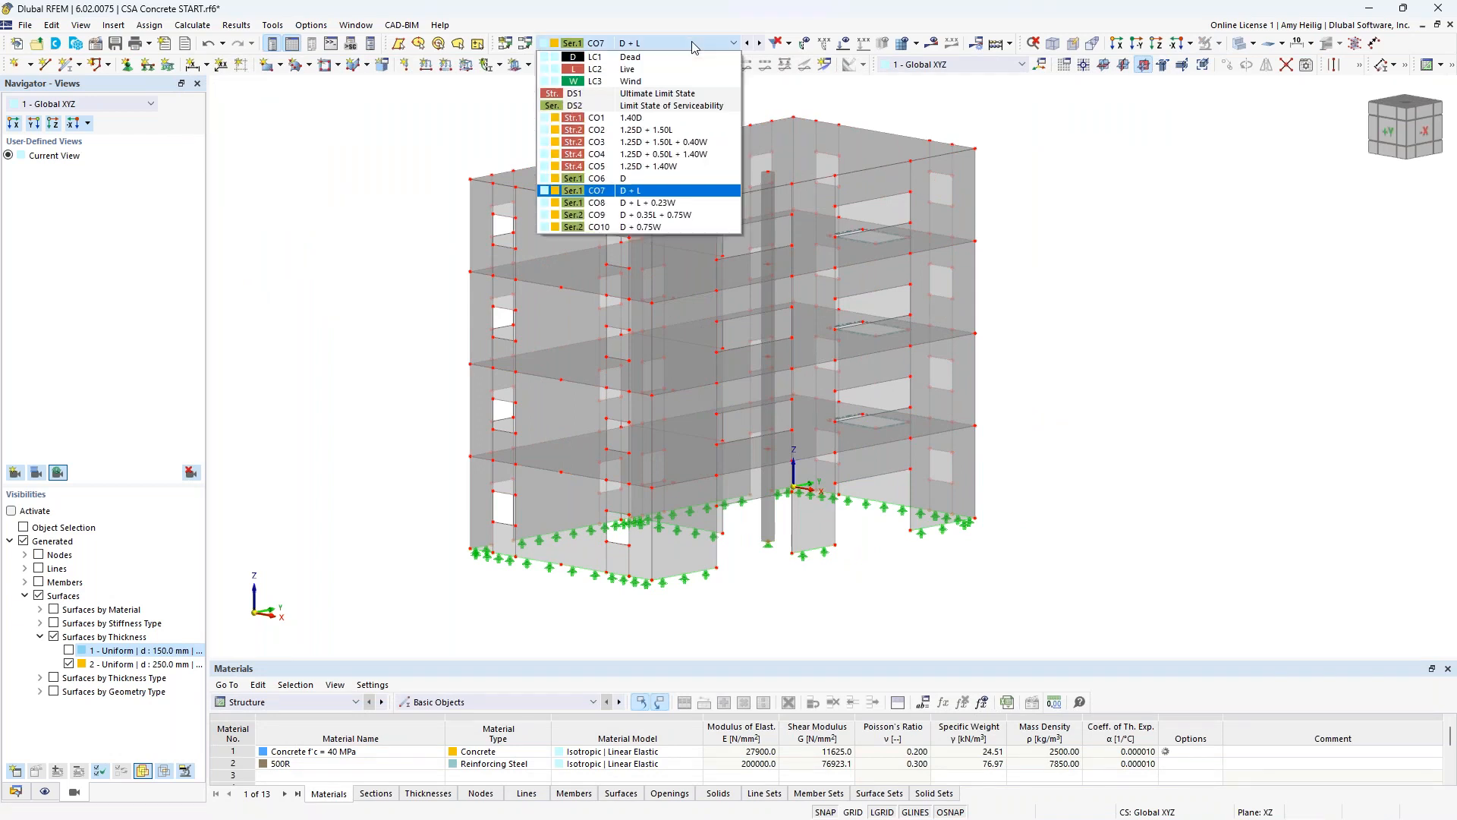
pyautogui.click(687, 57)
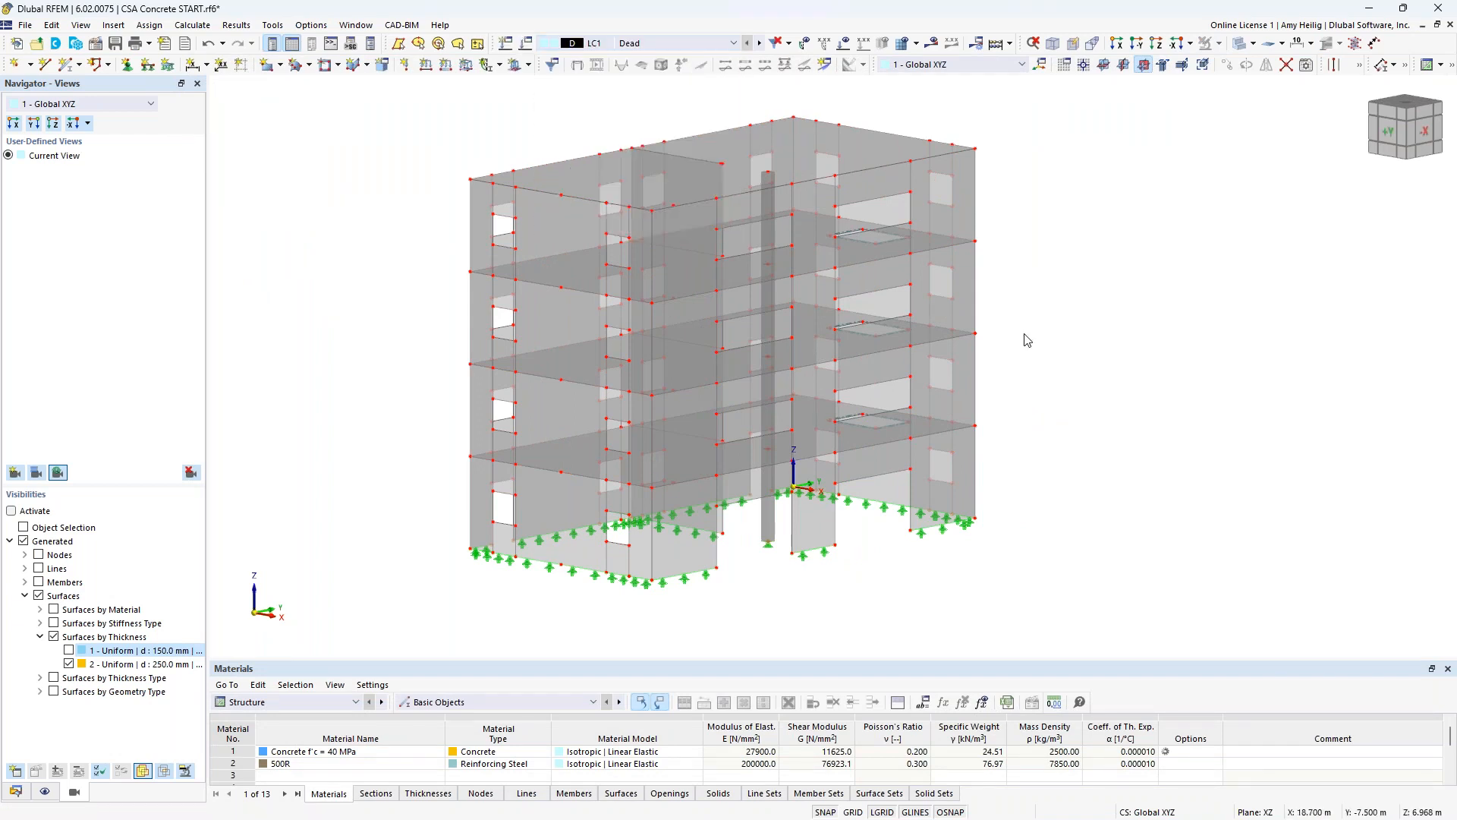
pyautogui.click(843, 43)
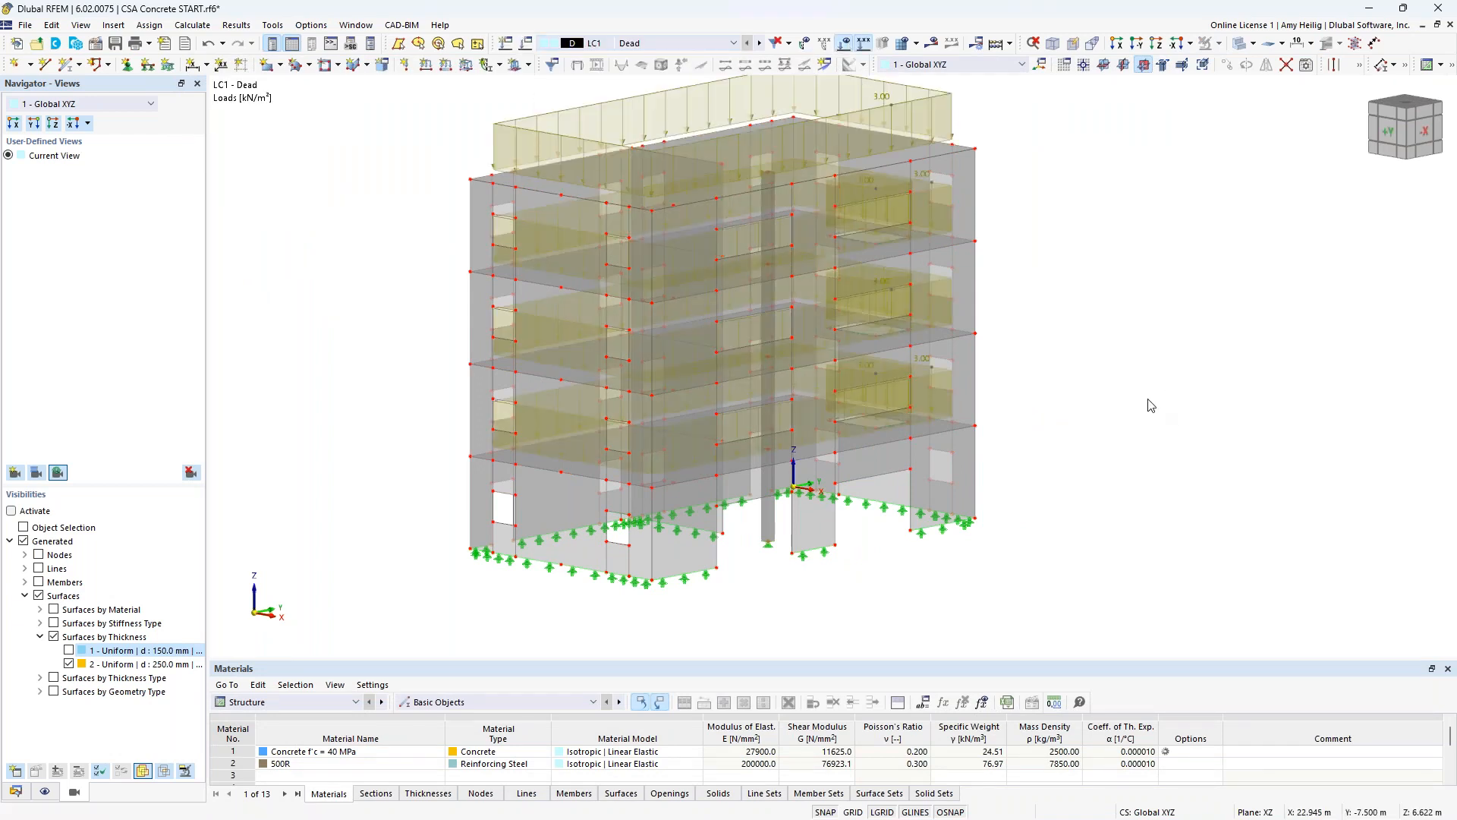
pyautogui.scroll(-1, 1148, 406)
pyautogui.moveTo(1144, 405); pyautogui.dragTo(1057, 416, button='middle')
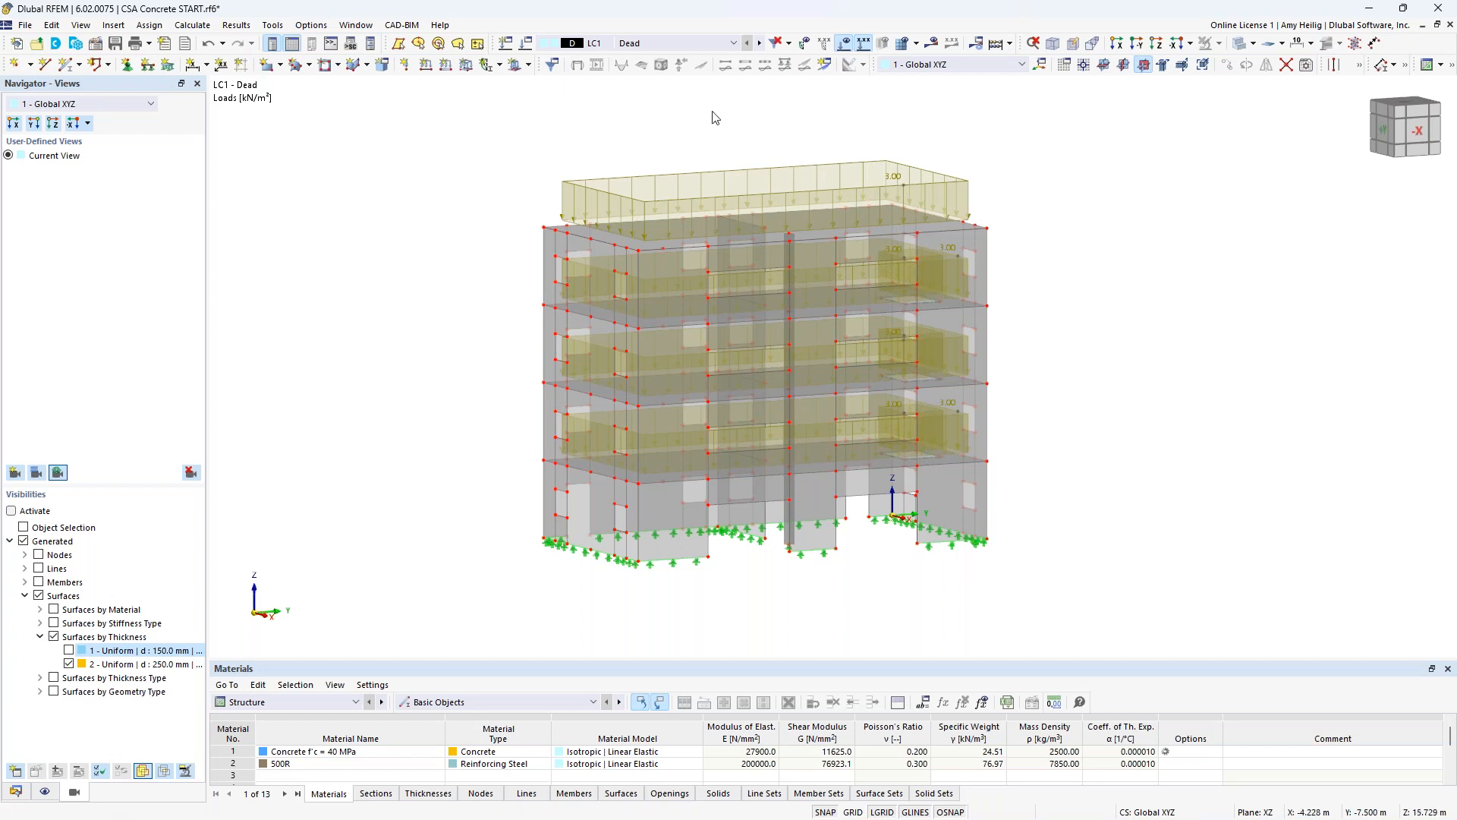
# - Display load case LC2 Live and reduce the drawn size of its surface loads
pyautogui.click(759, 44)
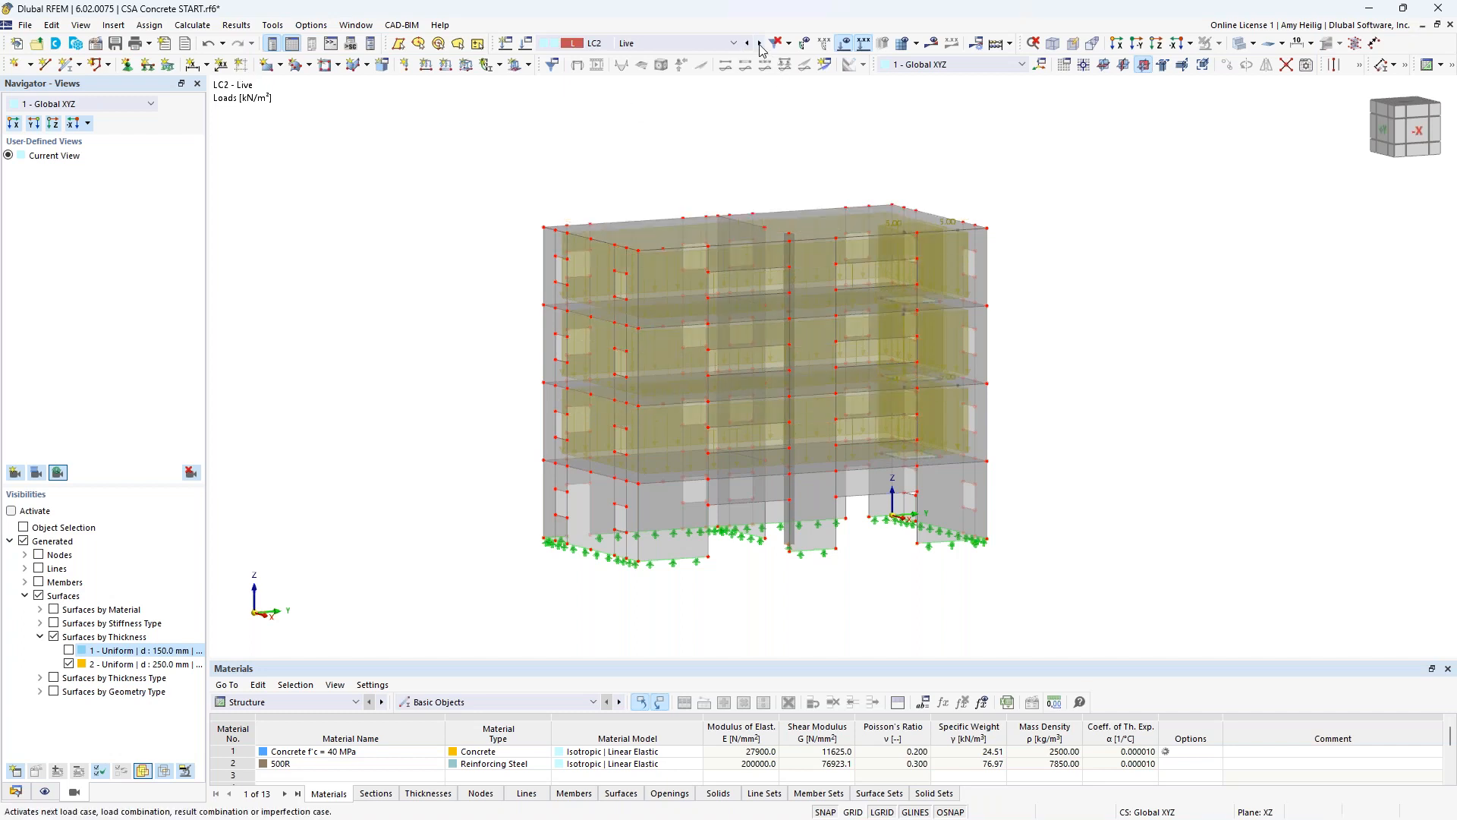
pyautogui.rightClick(896, 225)
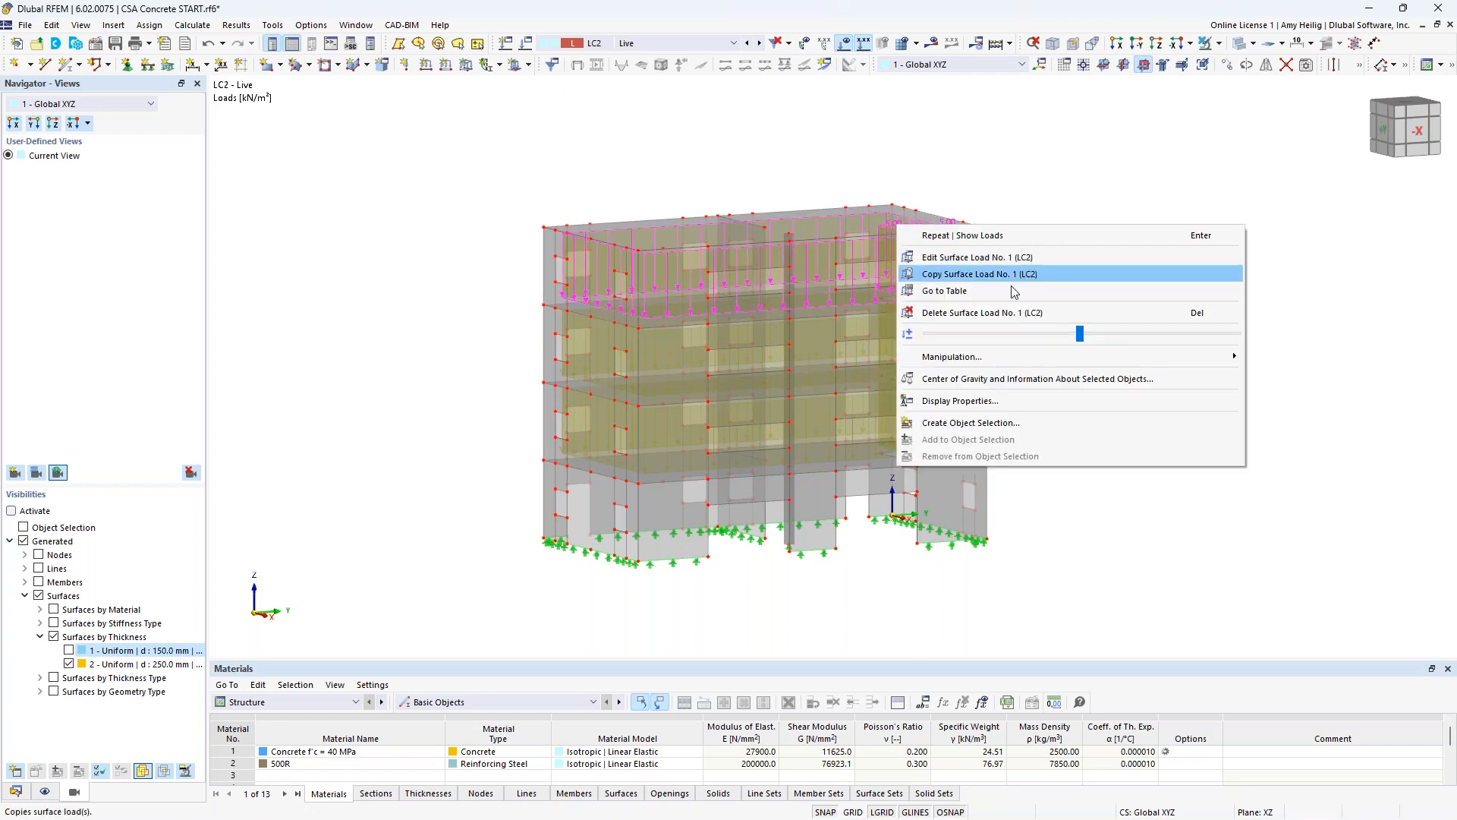
pyautogui.moveTo(1079, 333); pyautogui.dragTo(992, 329)
pyautogui.click(991, 181)
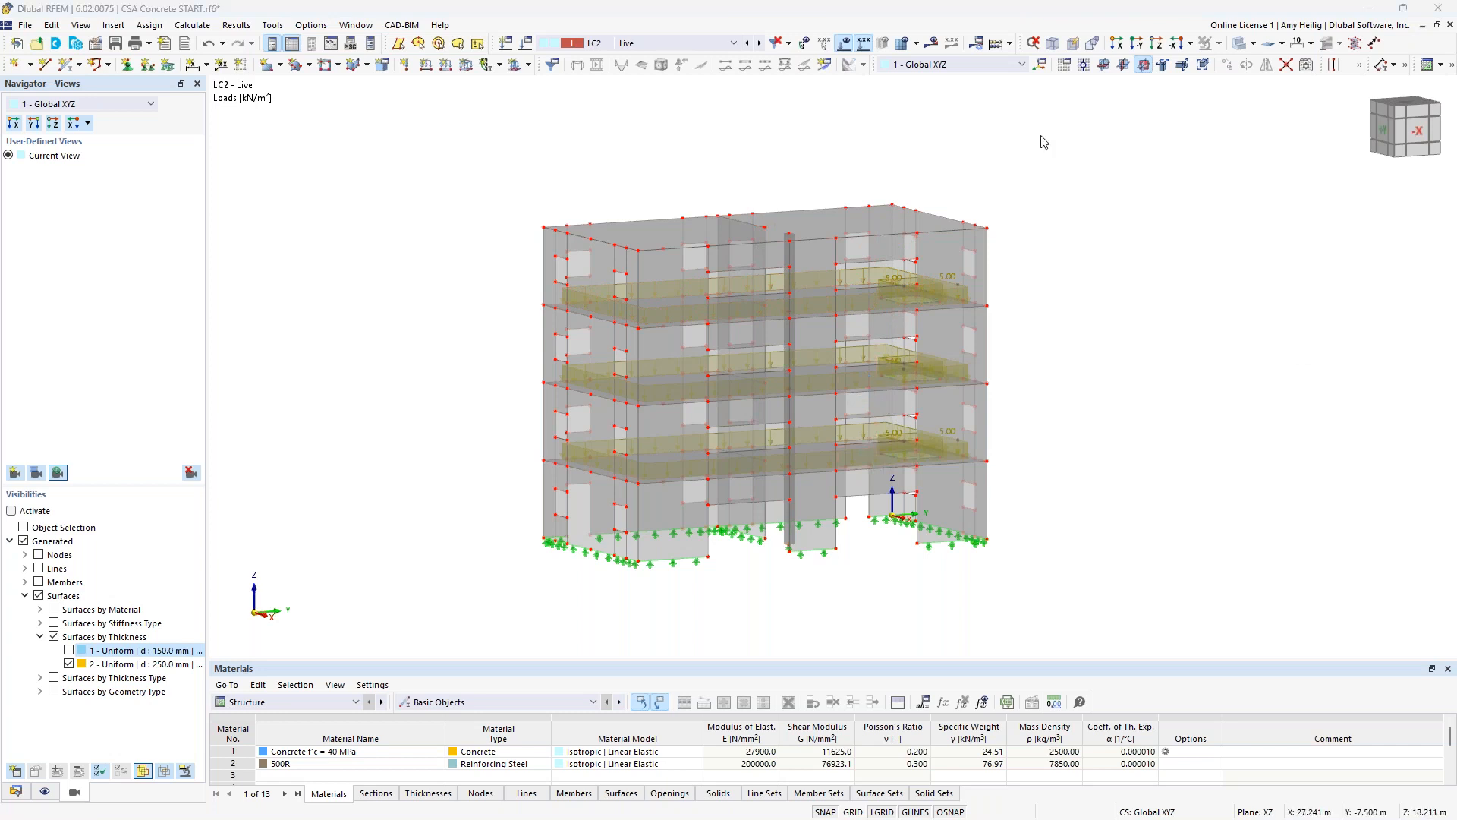
# - Display load case LC3 Wind and examine its surface loads on the exterior walls
pyautogui.click(759, 43)
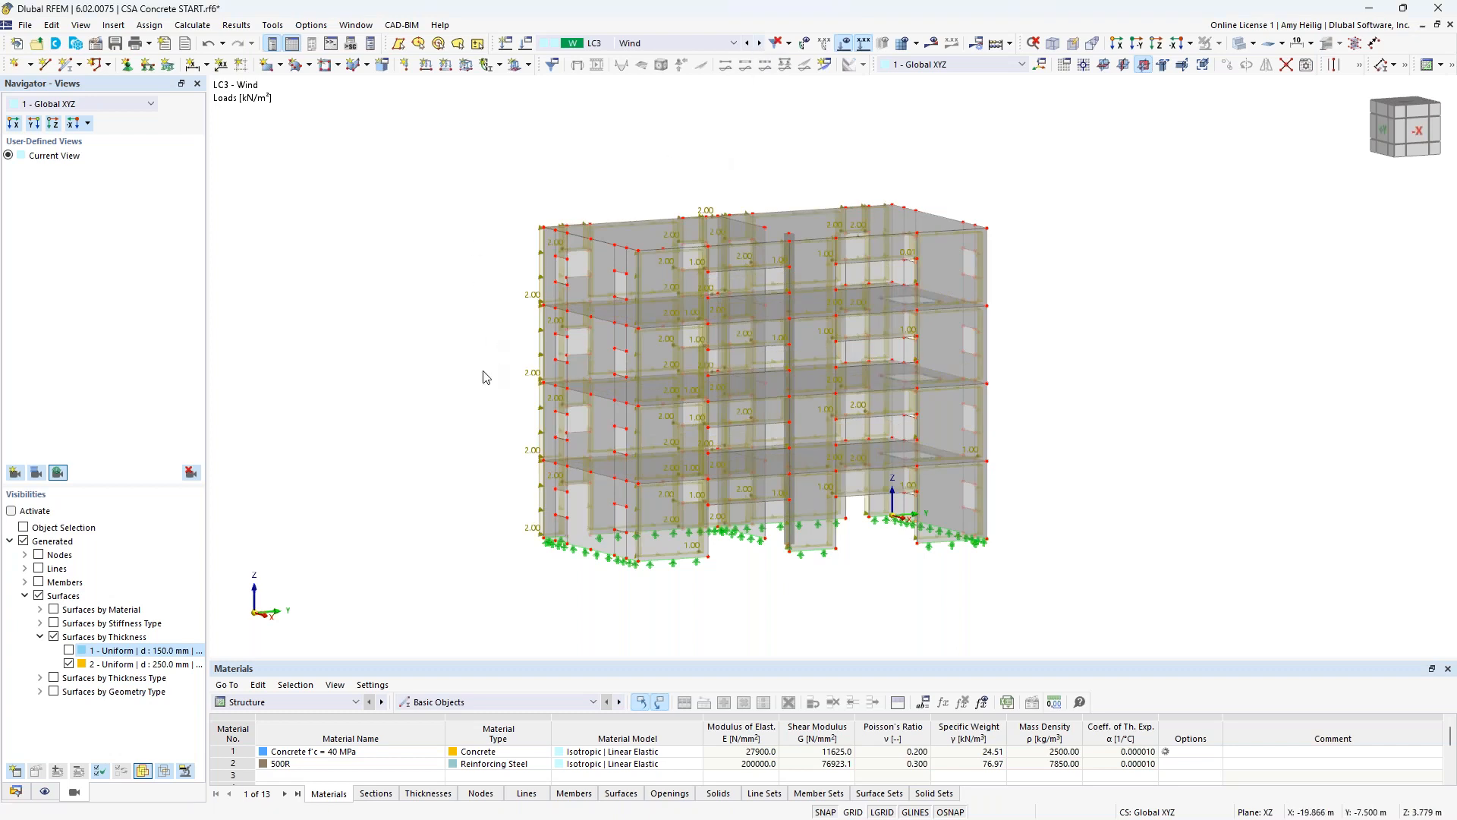
pyautogui.keyDown('ctrl'); pyautogui.moveTo(485, 375); pyautogui.dragTo(721, 357, button='middle'); pyautogui.keyUp('ctrl')
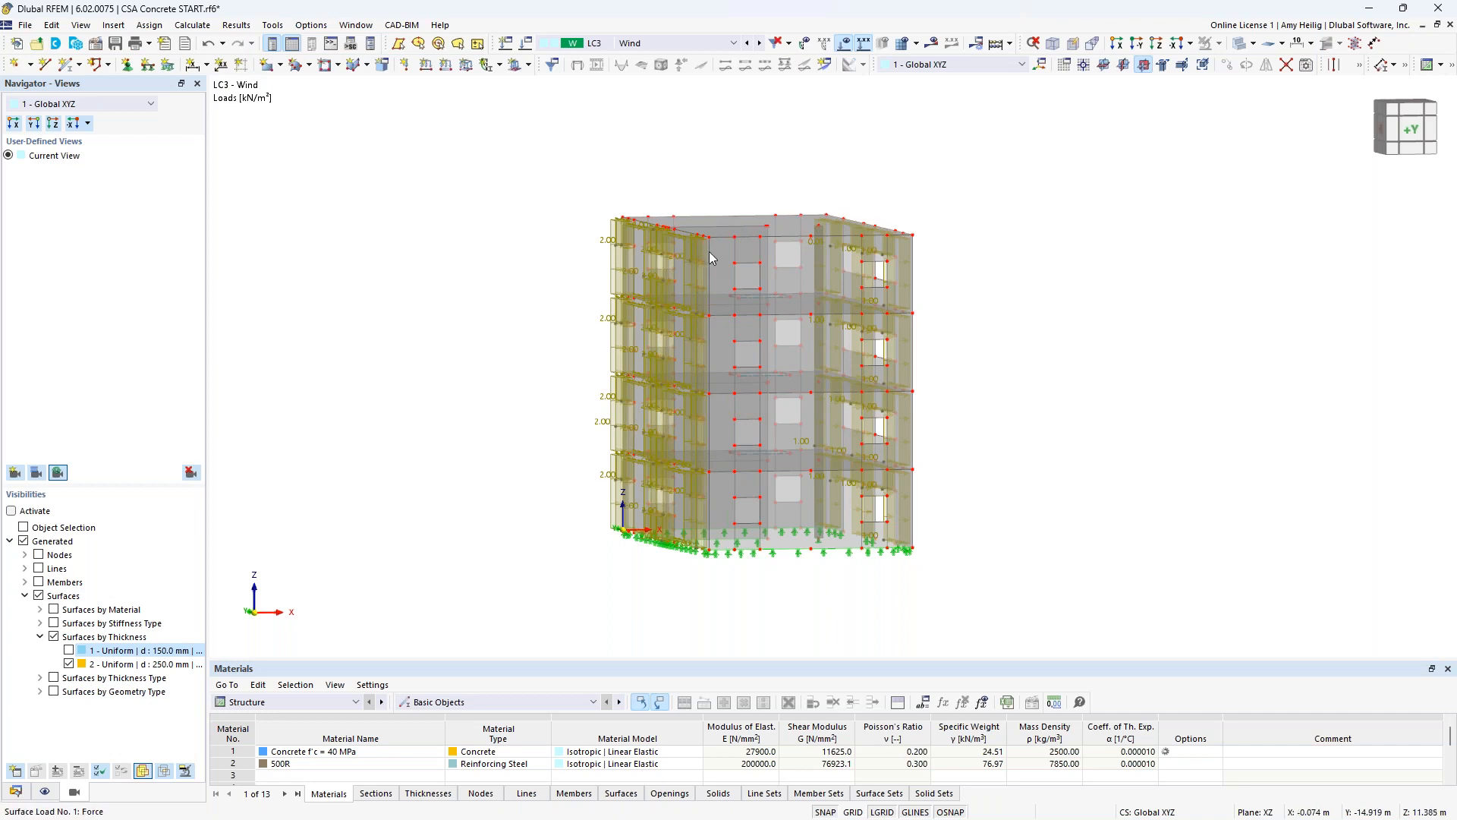
# - Examine the LC3 wind surface loads from the other sides of the building
pyautogui.keyDown('ctrl'); pyautogui.moveTo(544, 452); pyautogui.dragTo(616, 476, button='middle'); pyautogui.keyUp('ctrl')
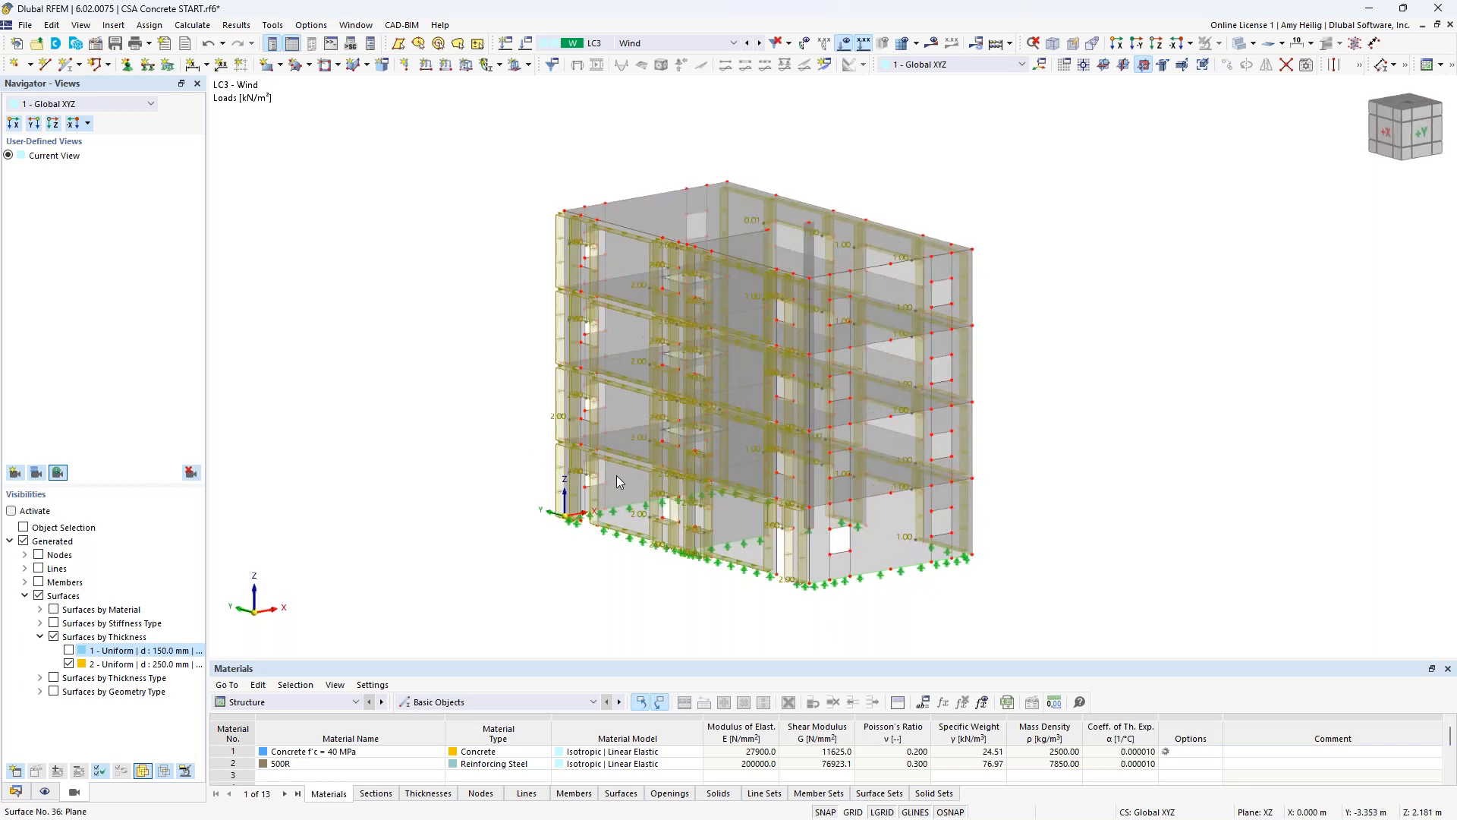
pyautogui.scroll(1, 688, 541)
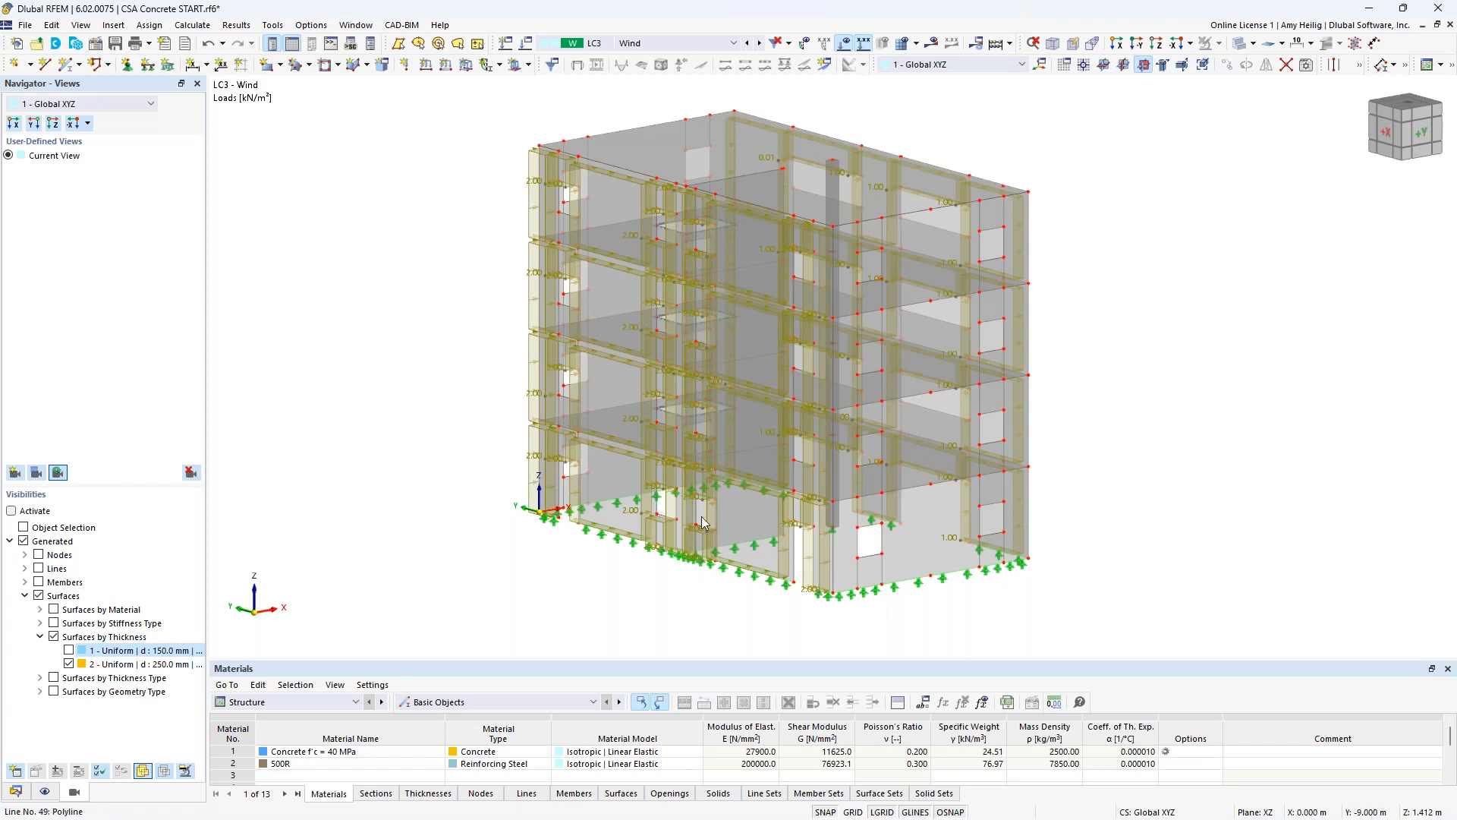
pyautogui.moveTo(1143, 562); pyautogui.dragTo(941, 550, button='middle')
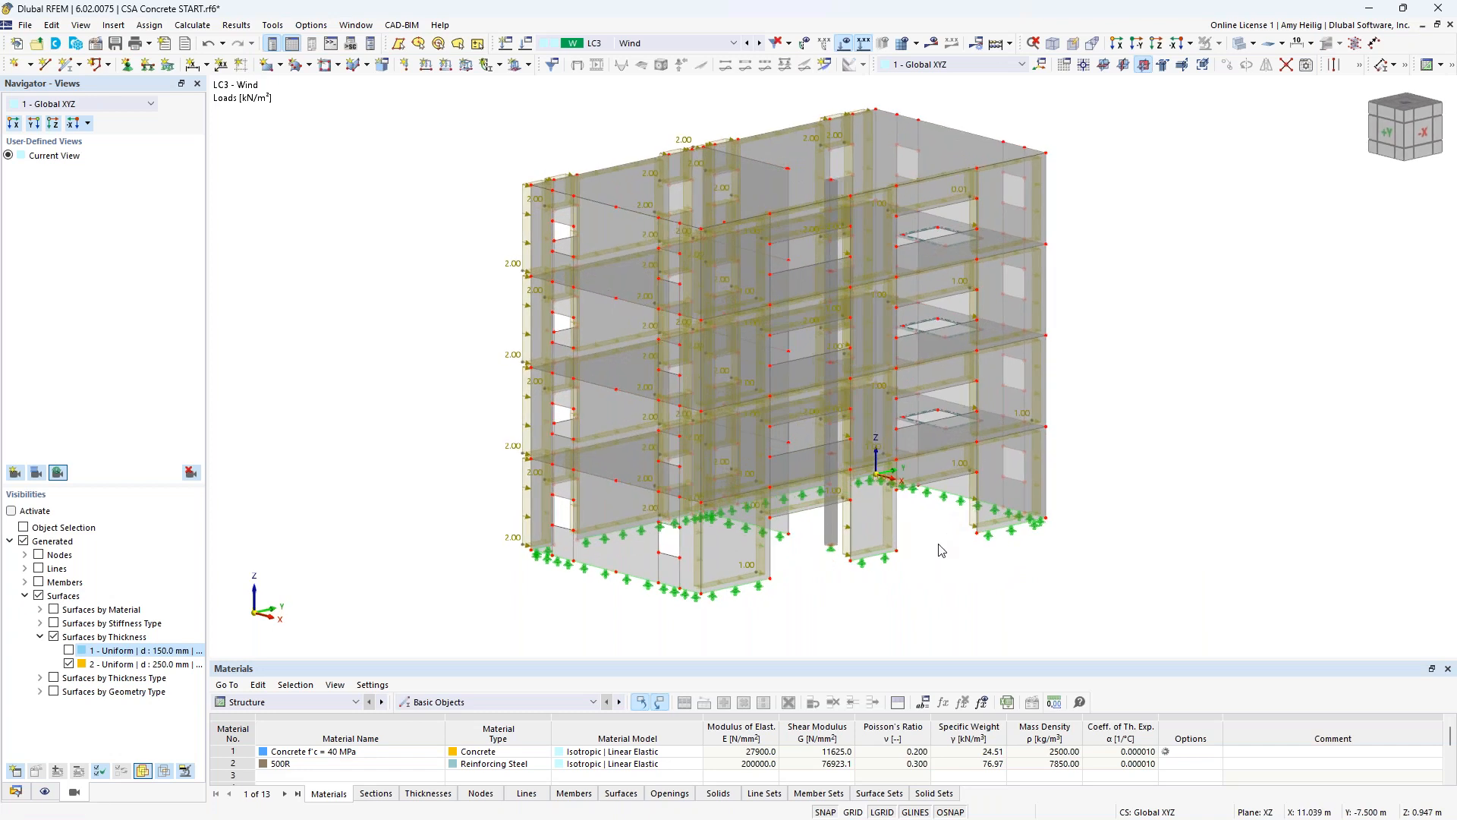
# - Display the loads of load combinations CO1, CO2 and CO3 one after another on the model
pyautogui.click(701, 44)
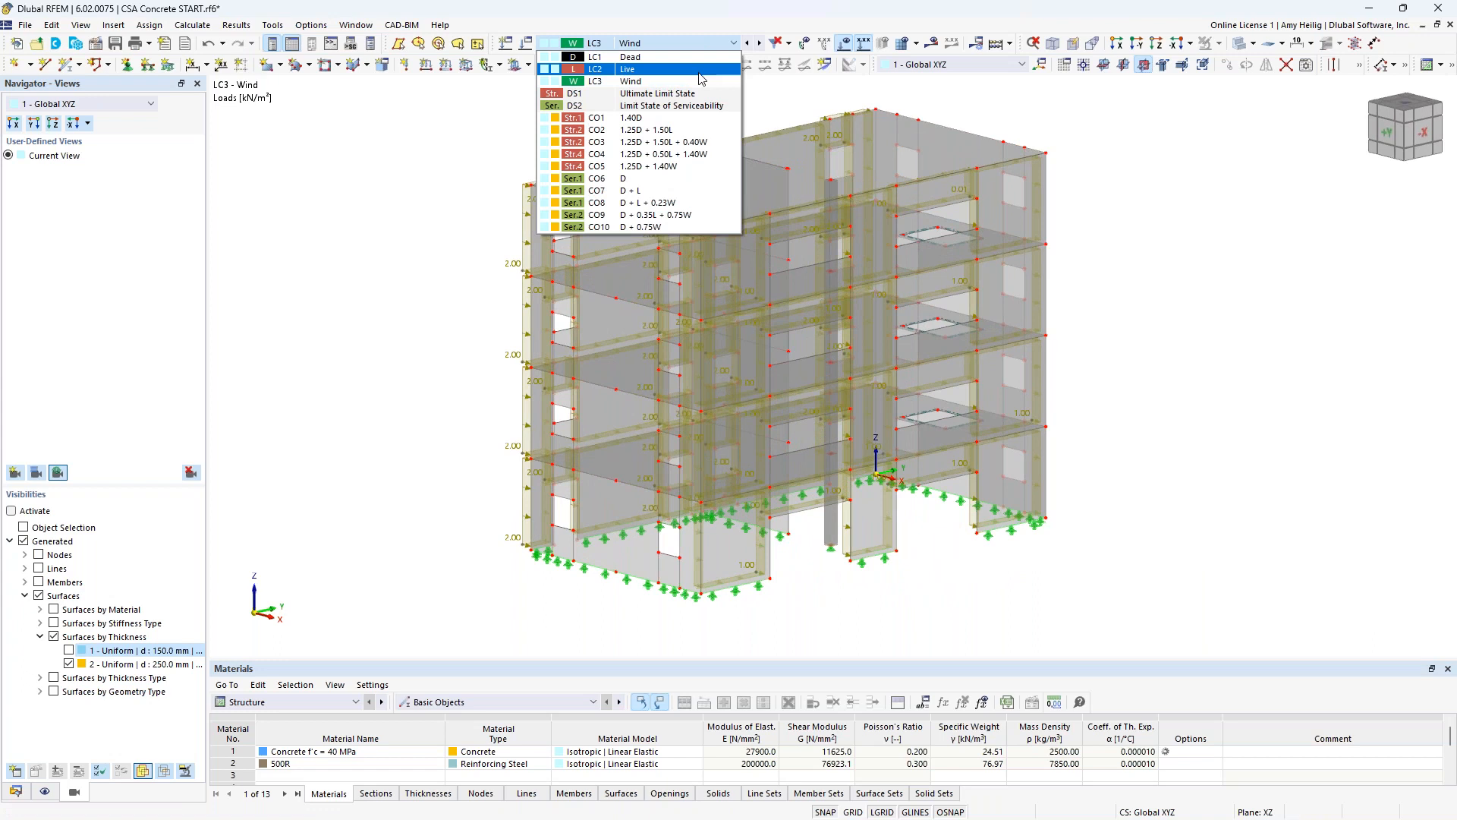
pyautogui.click(688, 119)
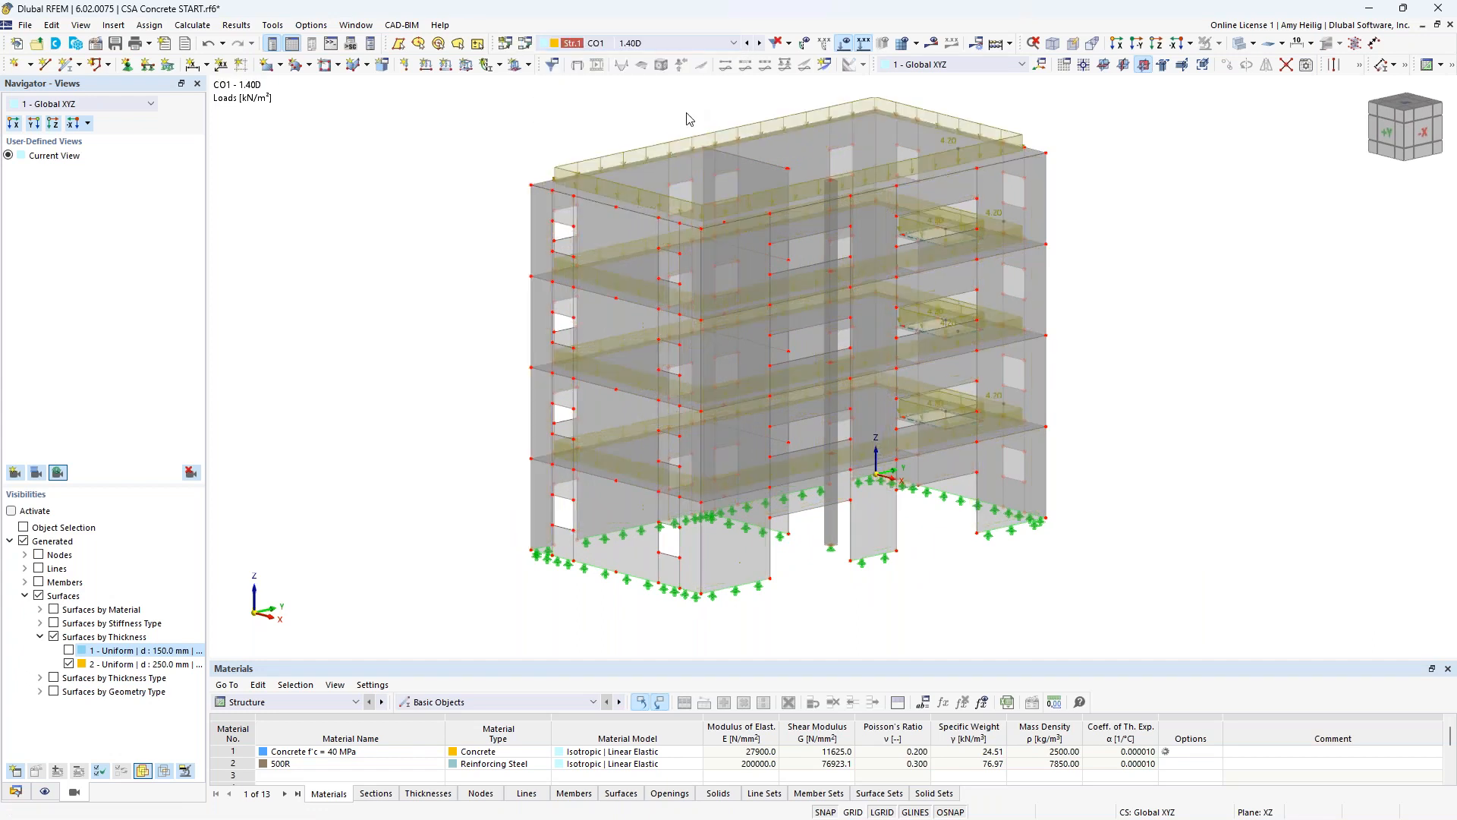
pyautogui.click(759, 43)
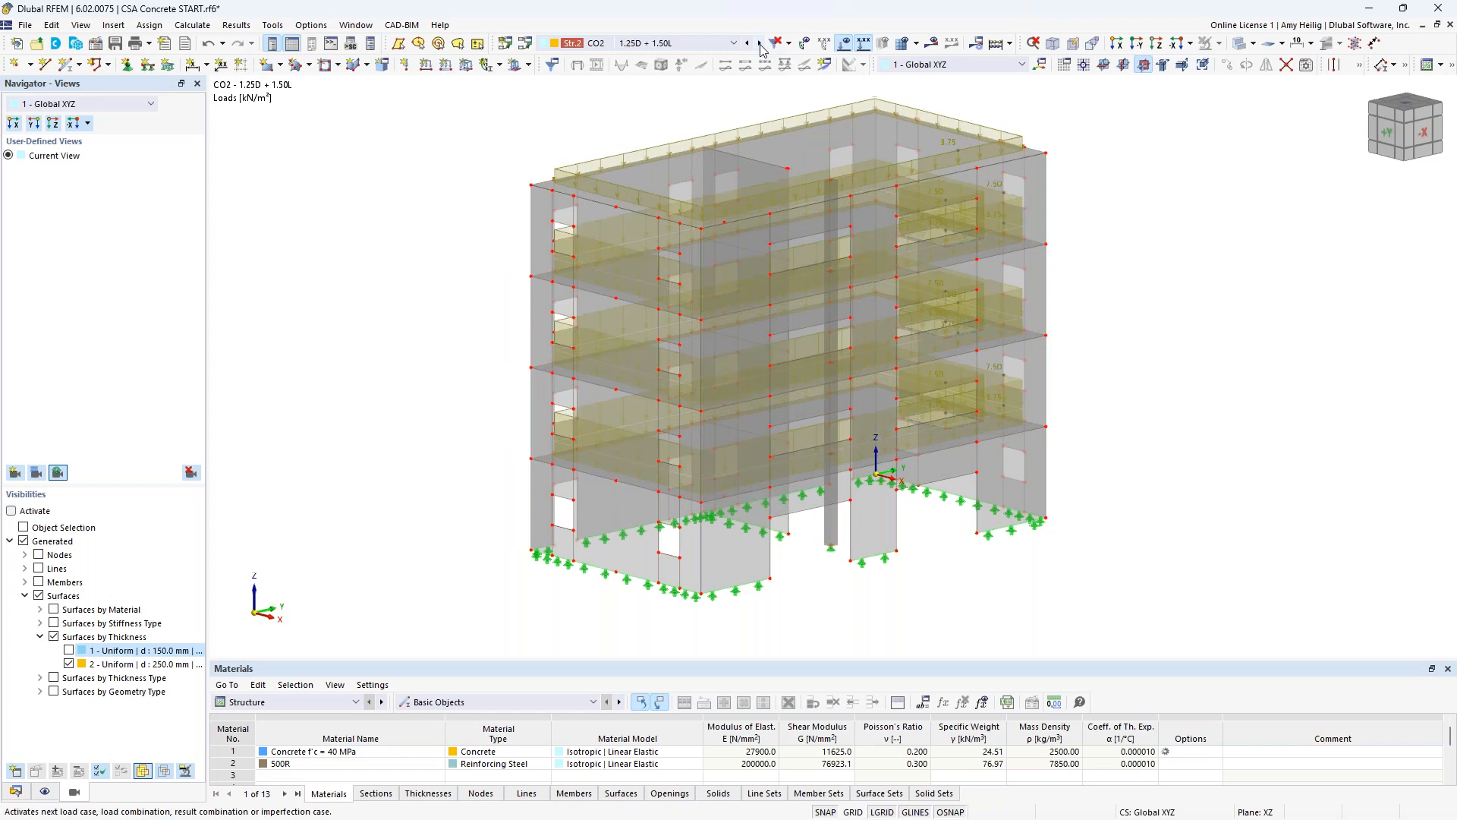
pyautogui.click(760, 44)
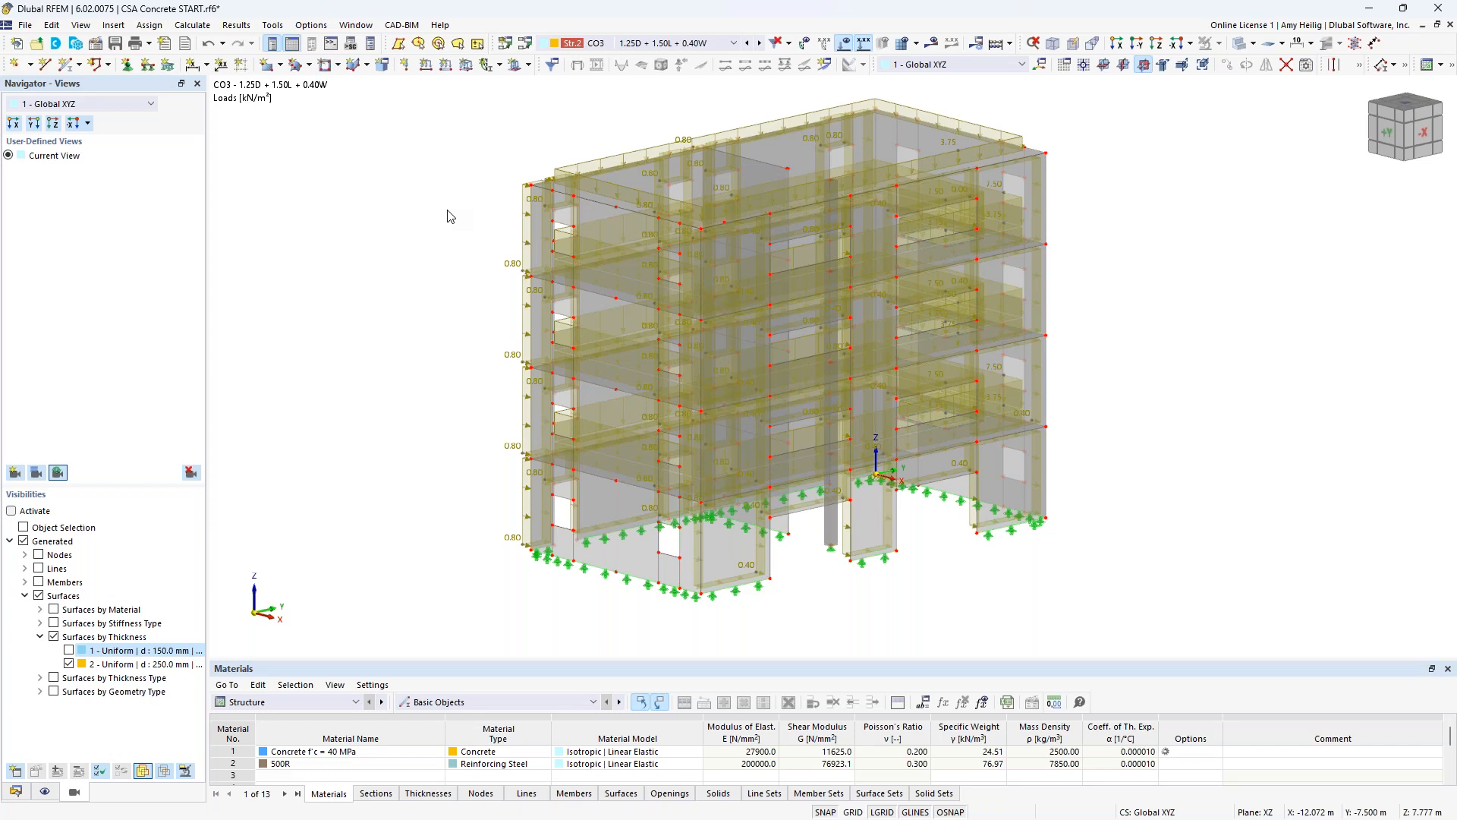
# - Hide the loads and isolate the four stacked column members in visibility mode
pyautogui.click(846, 51)
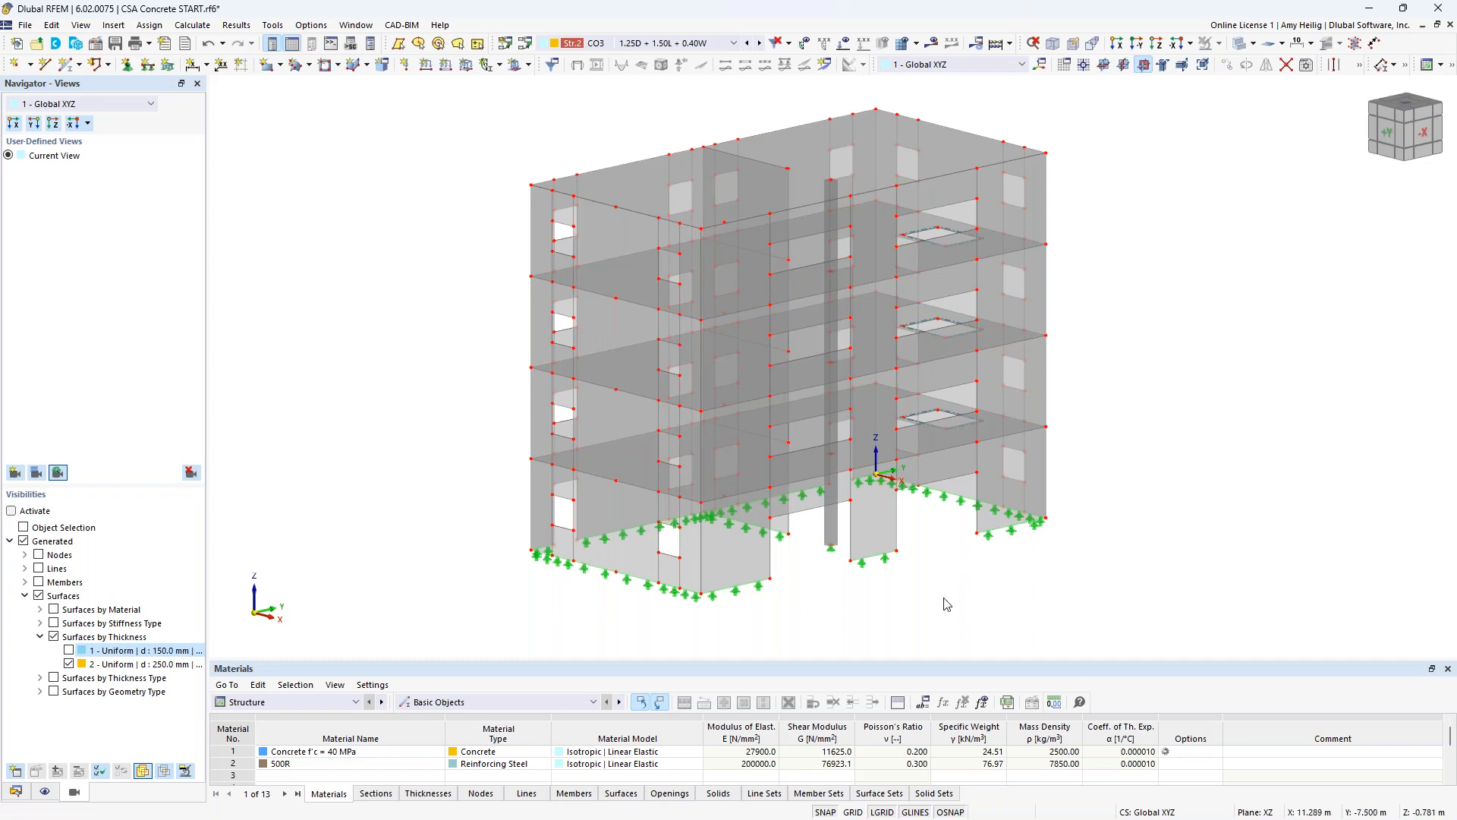
pyautogui.moveTo(944, 595); pyautogui.dragTo(888, 595, button='middle')
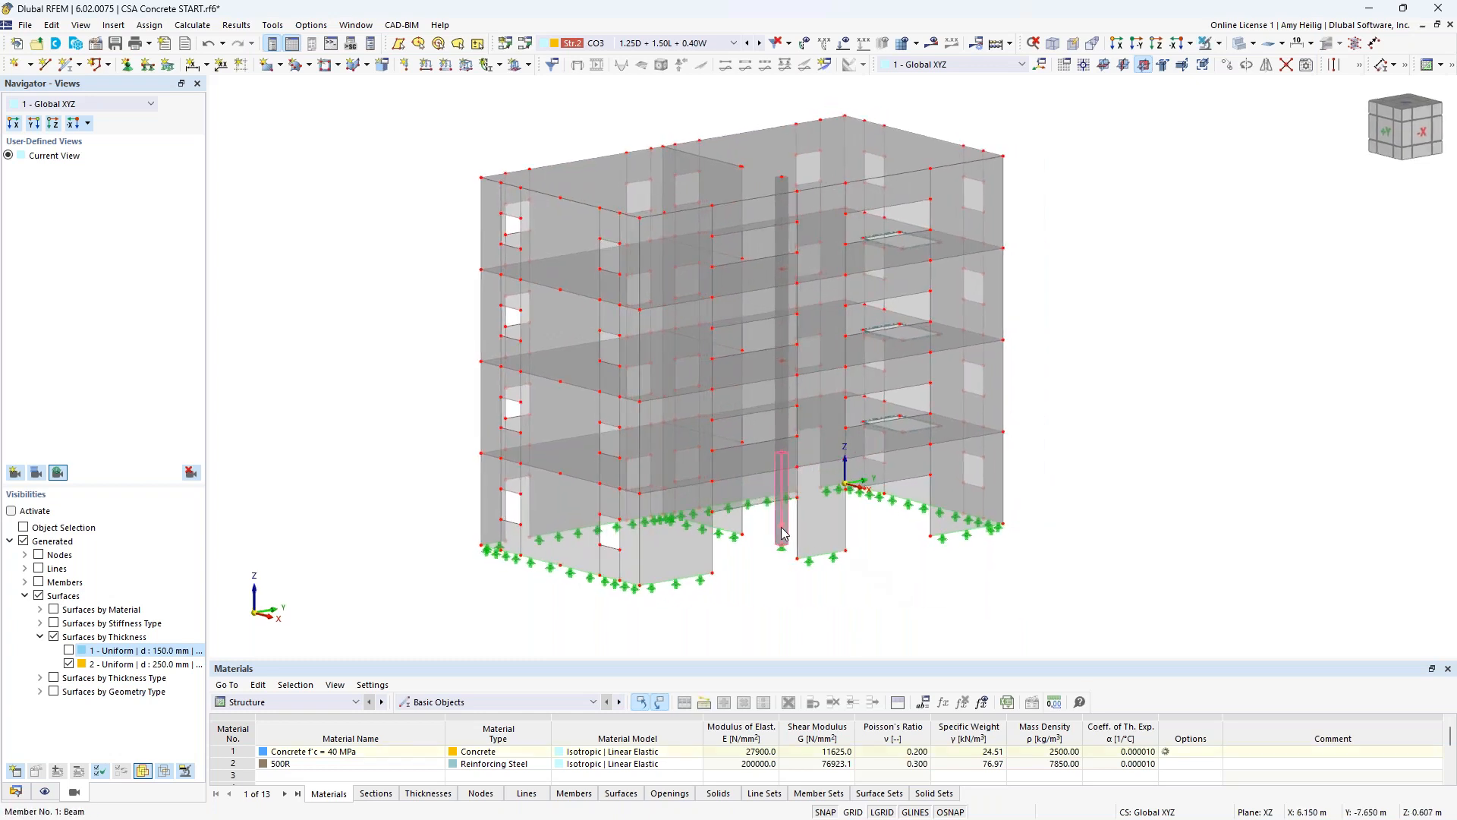
pyautogui.click(777, 430)
pyautogui.keyDown('ctrl'); pyautogui.click(777, 431); pyautogui.keyUp('ctrl')
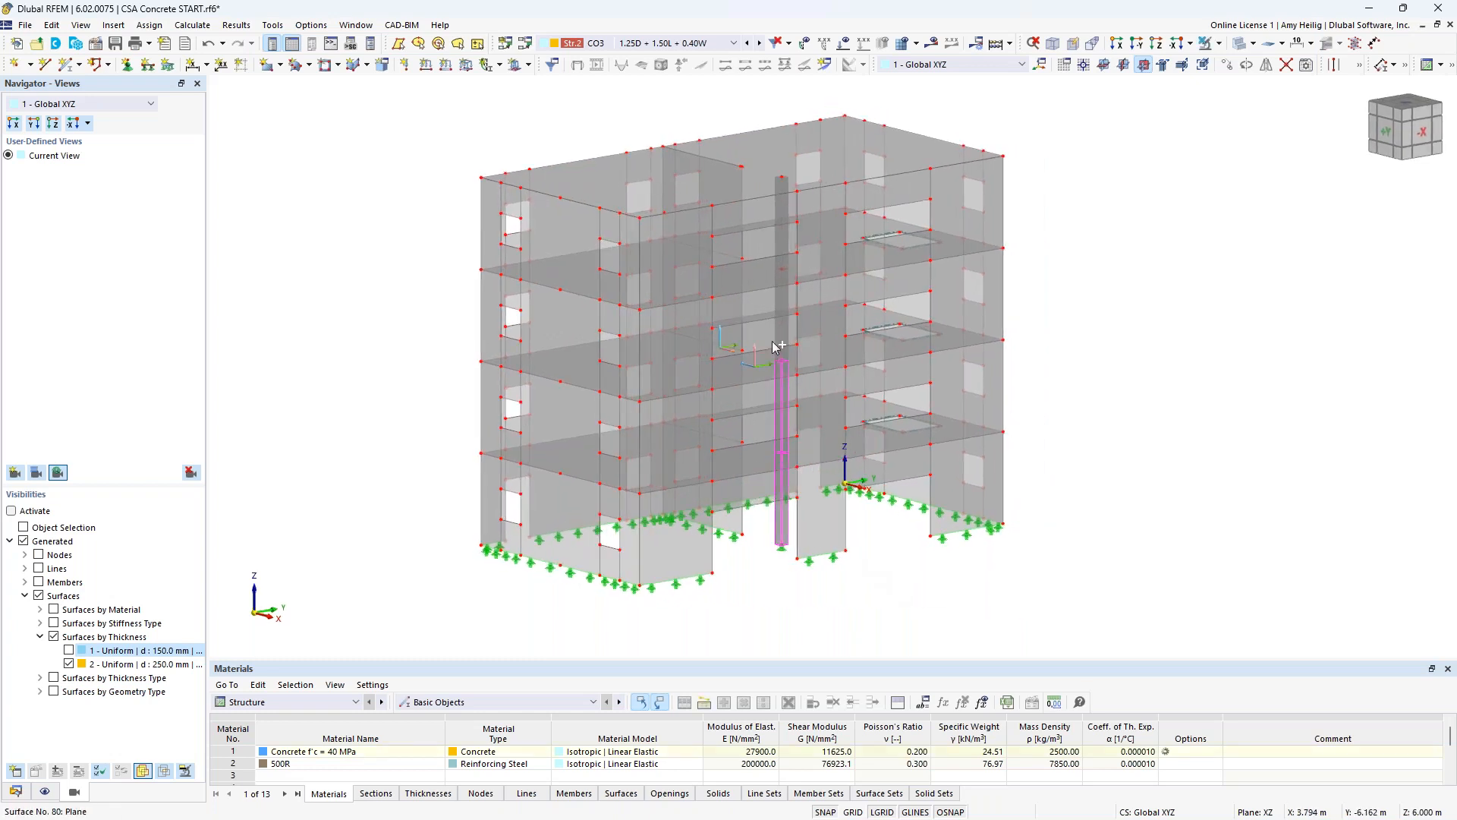
pyautogui.keyDown('ctrl'); pyautogui.click(781, 246); pyautogui.keyUp('ctrl')
pyautogui.click(1219, 43)
pyautogui.click(1283, 64)
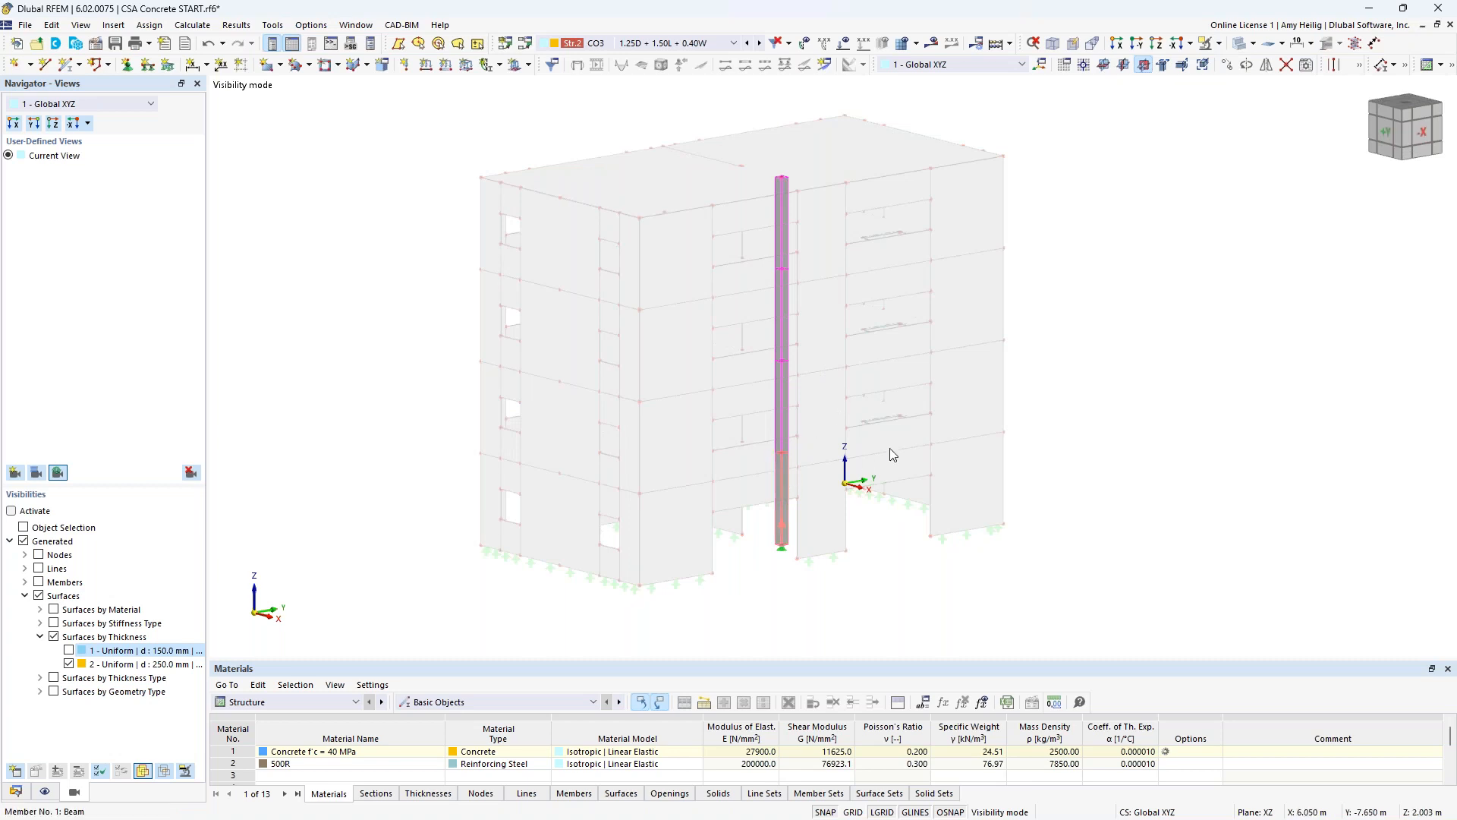
# - Deactivate the concrete design properties of column members 1-4
pyautogui.doubleClick(783, 483)
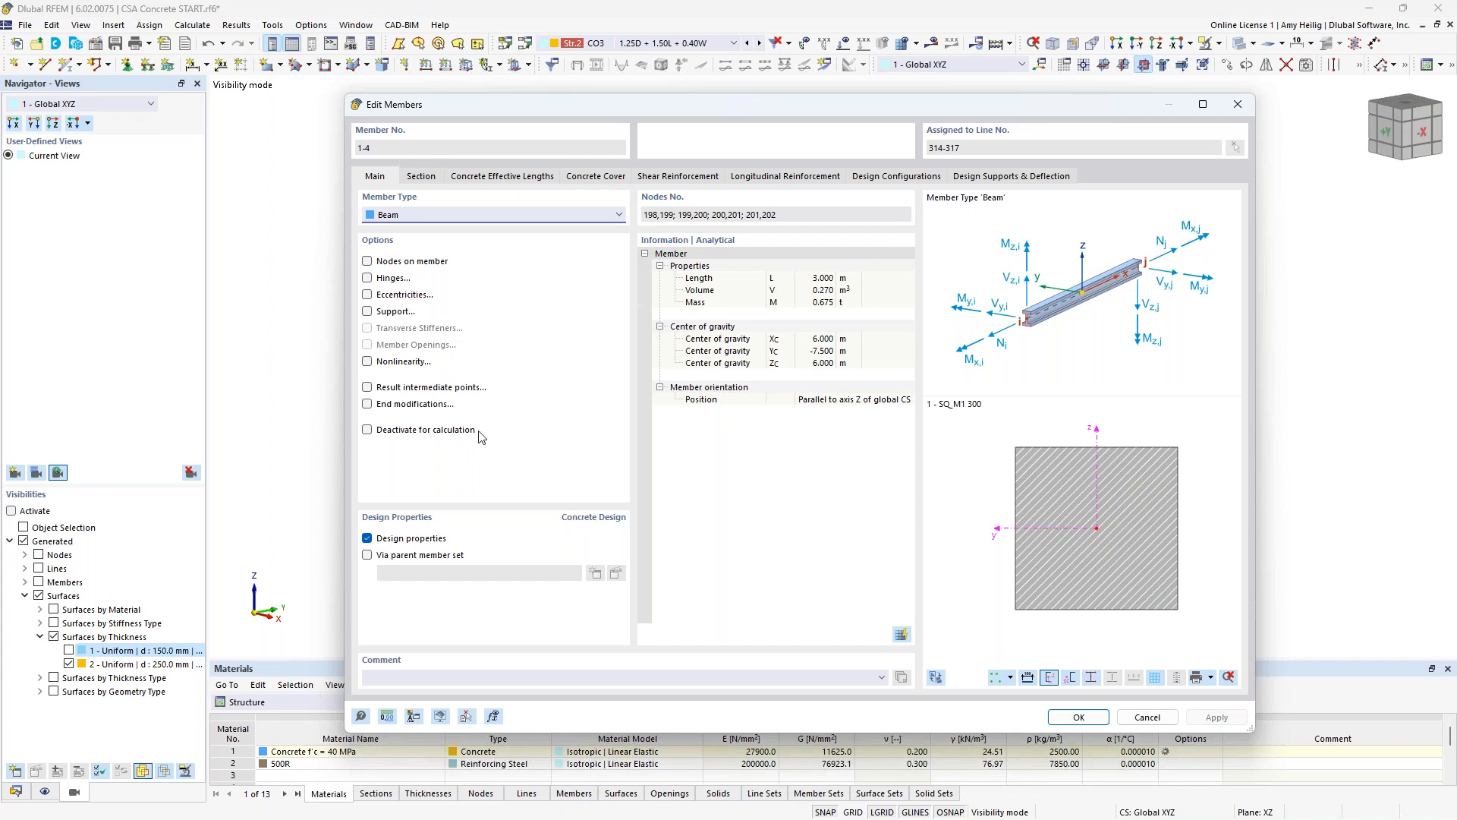
pyautogui.click(368, 539)
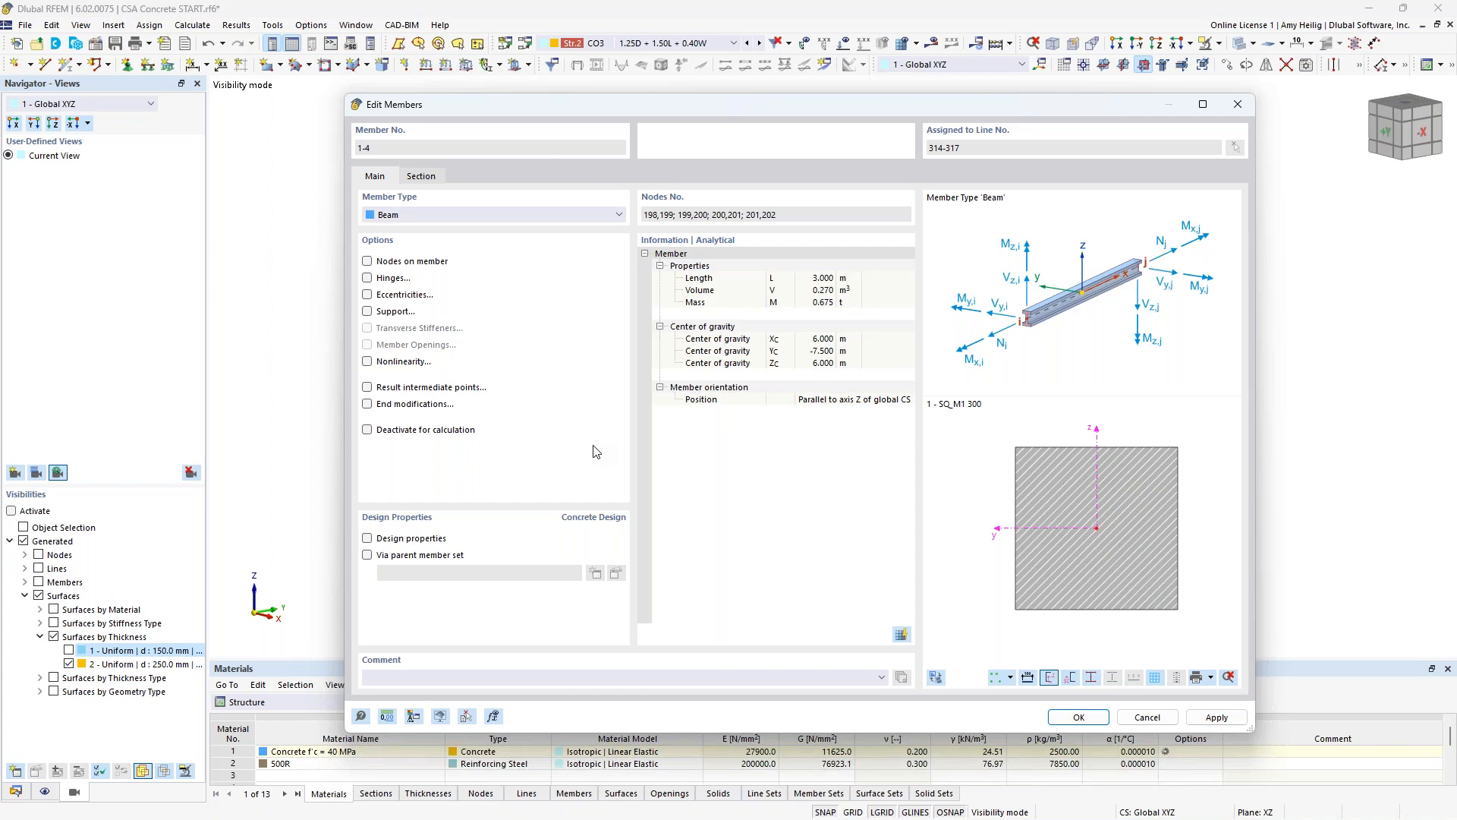
pyautogui.click(1093, 723)
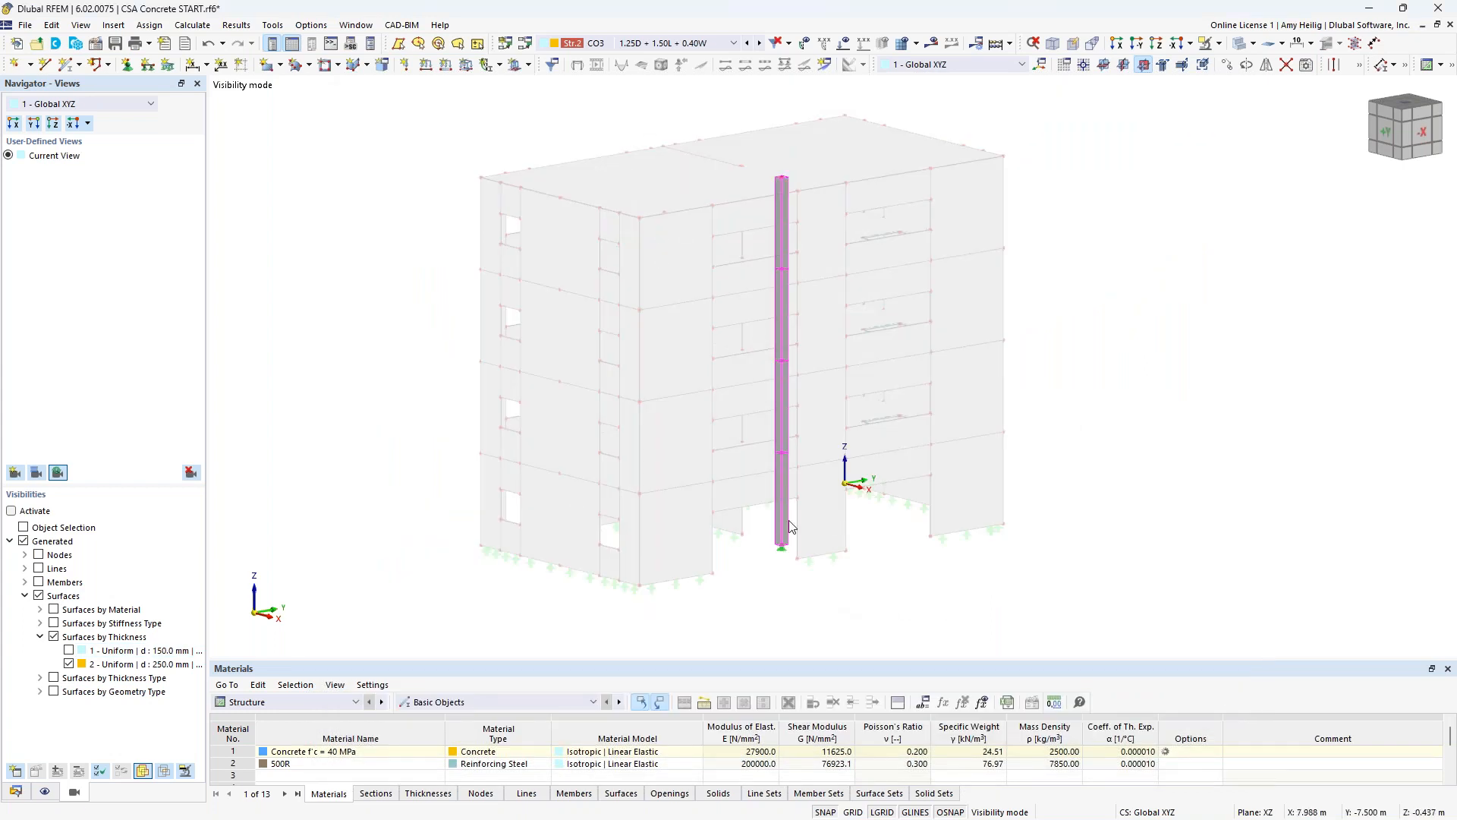
pyautogui.scroll(2, 799, 489)
pyautogui.scroll(-1, 798, 489)
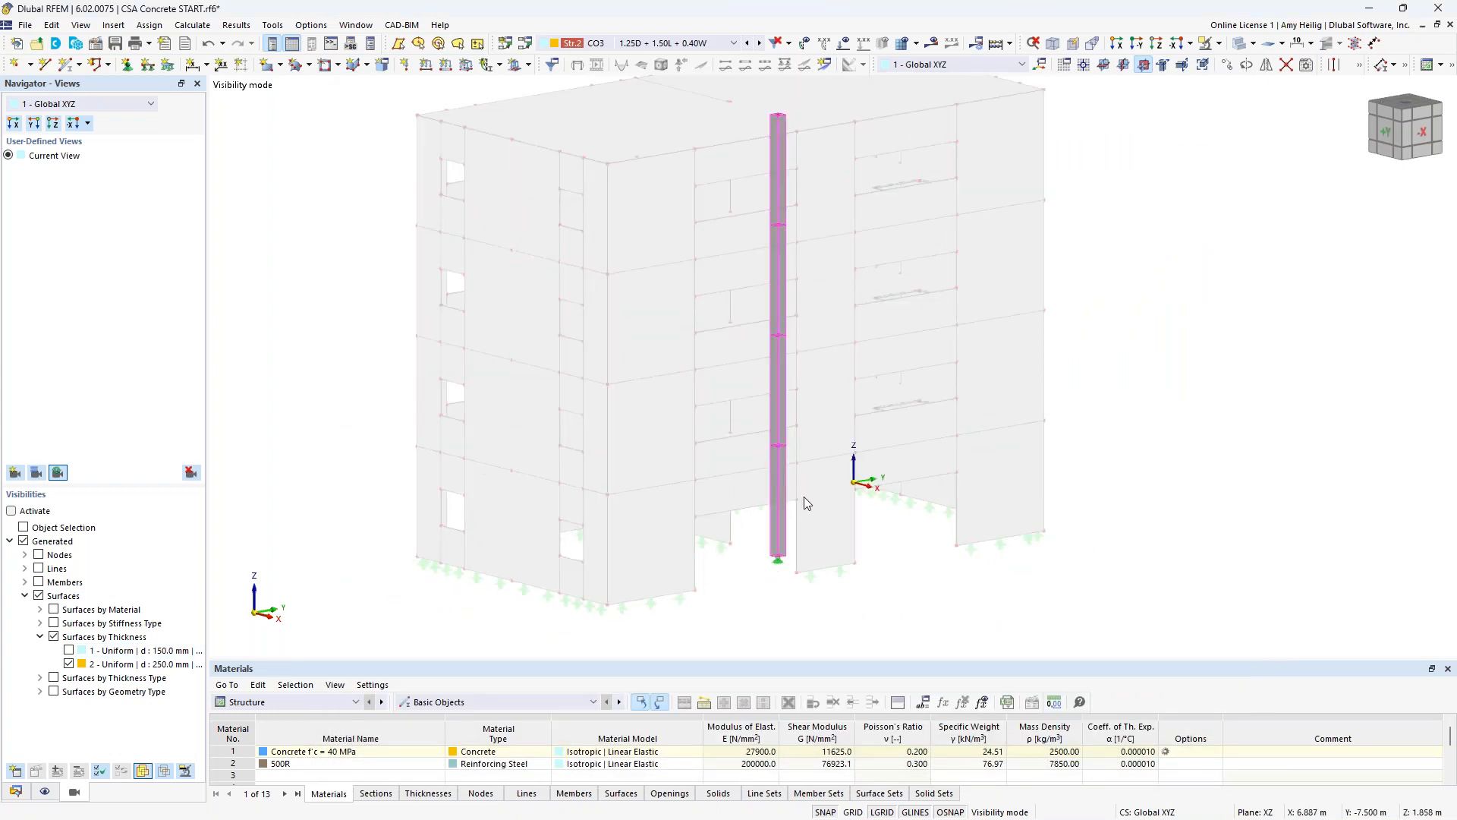
pyautogui.click(769, 194)
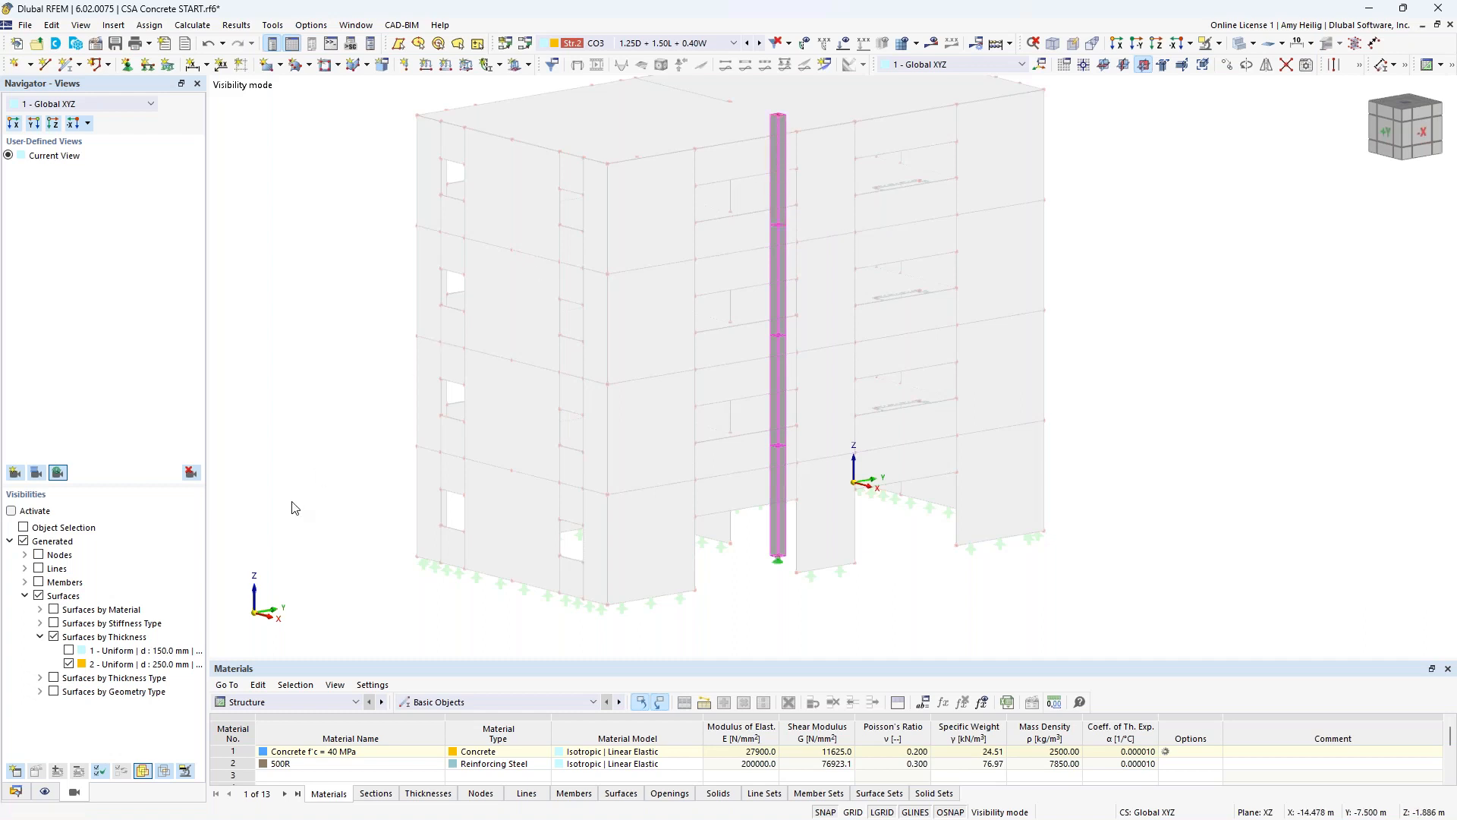
# - Activate member representatives in the model's base data, keeping the default member properties considered for grouping
pyautogui.click(16, 791)
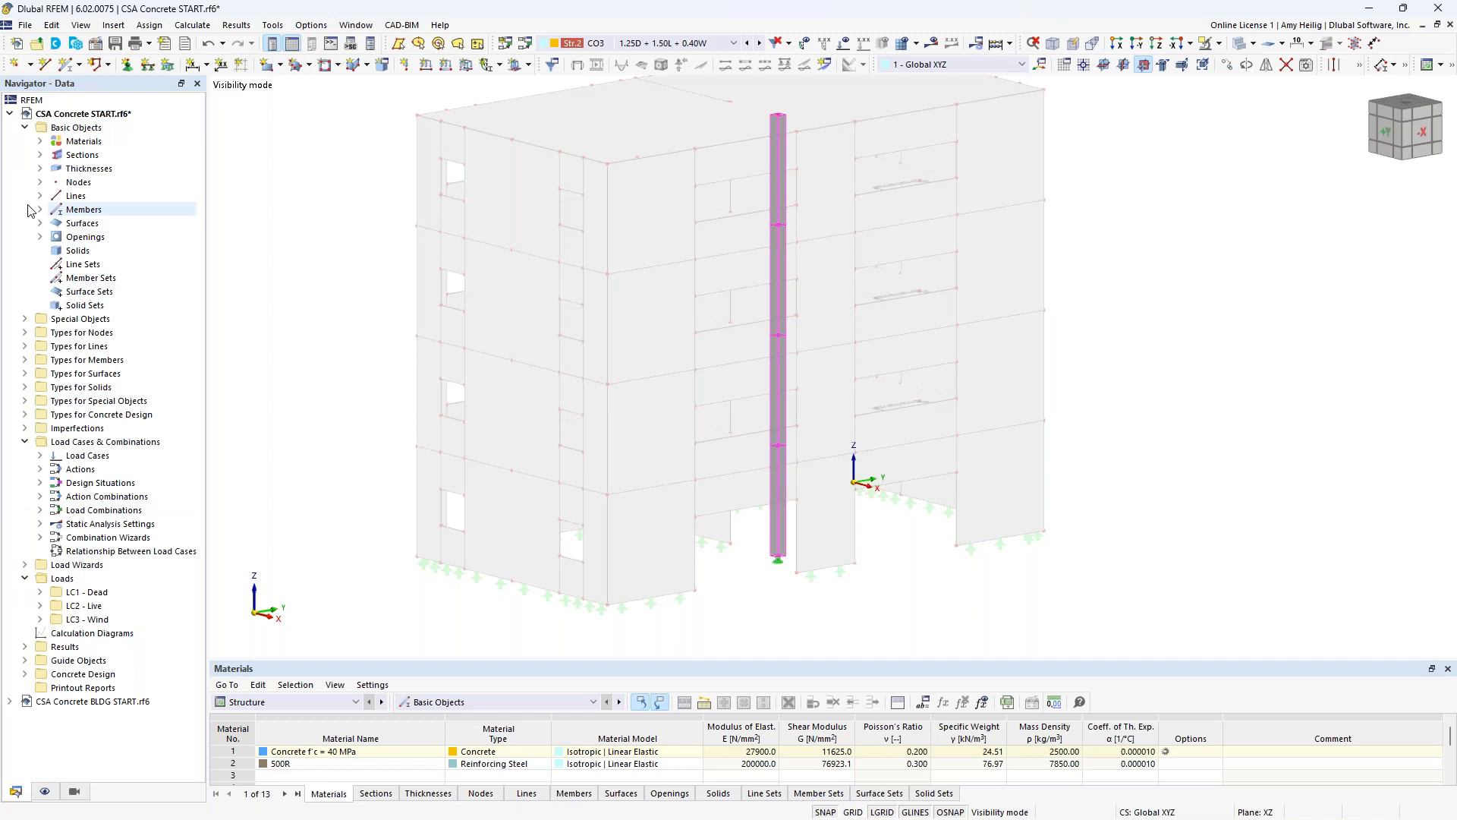
pyautogui.rightClick(92, 116)
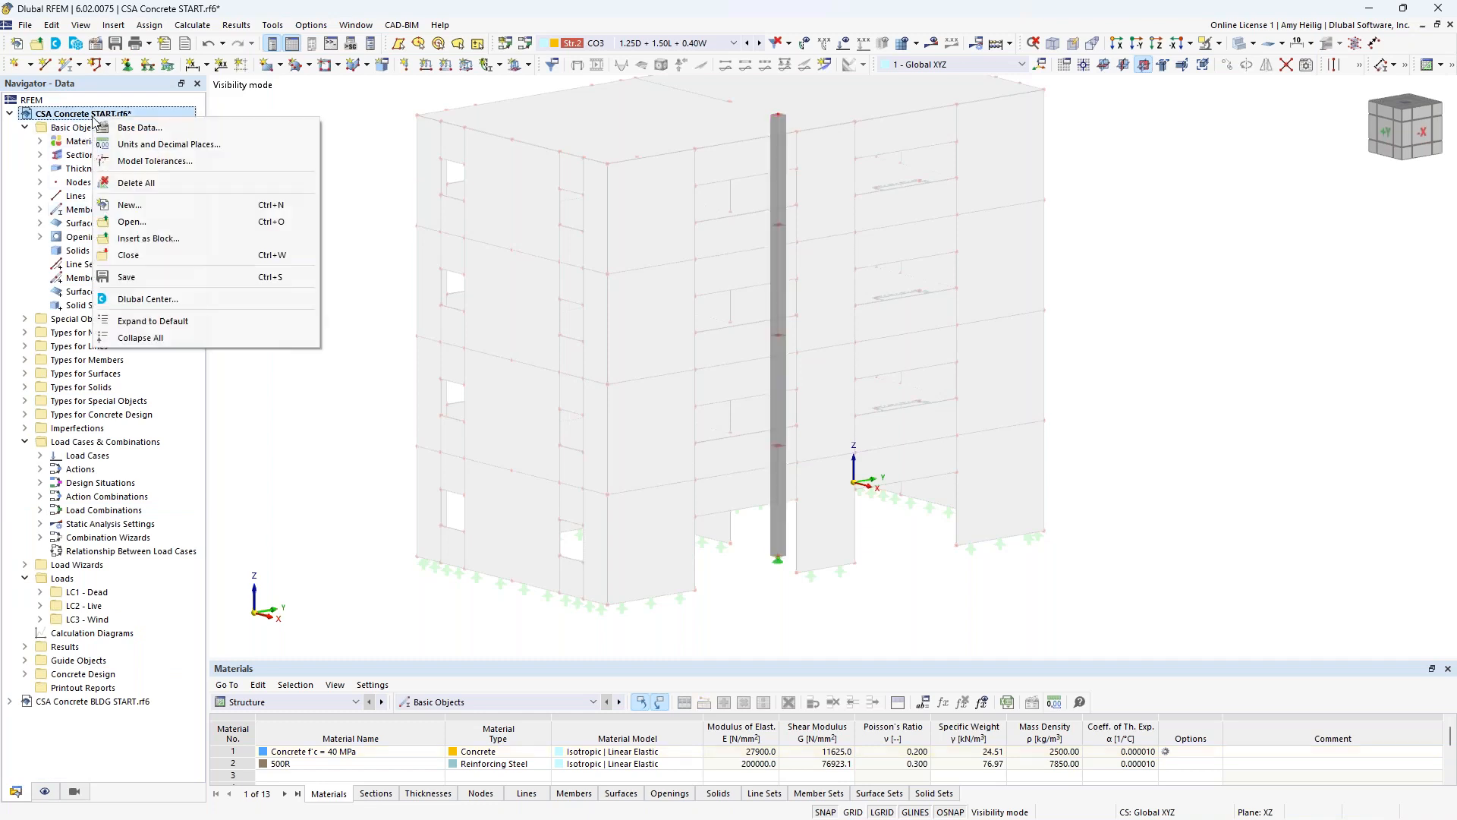
pyautogui.click(134, 129)
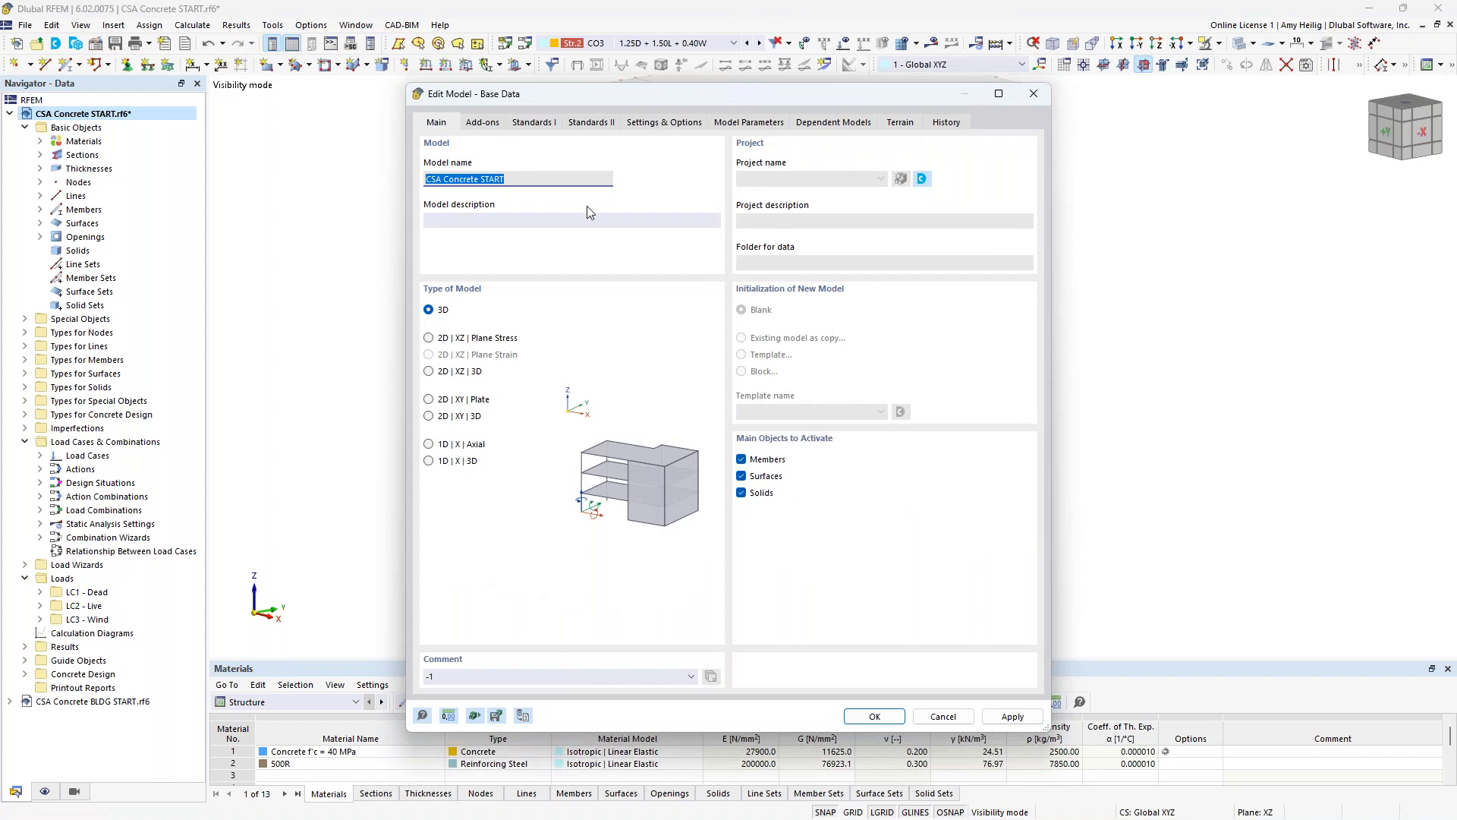
pyautogui.click(668, 124)
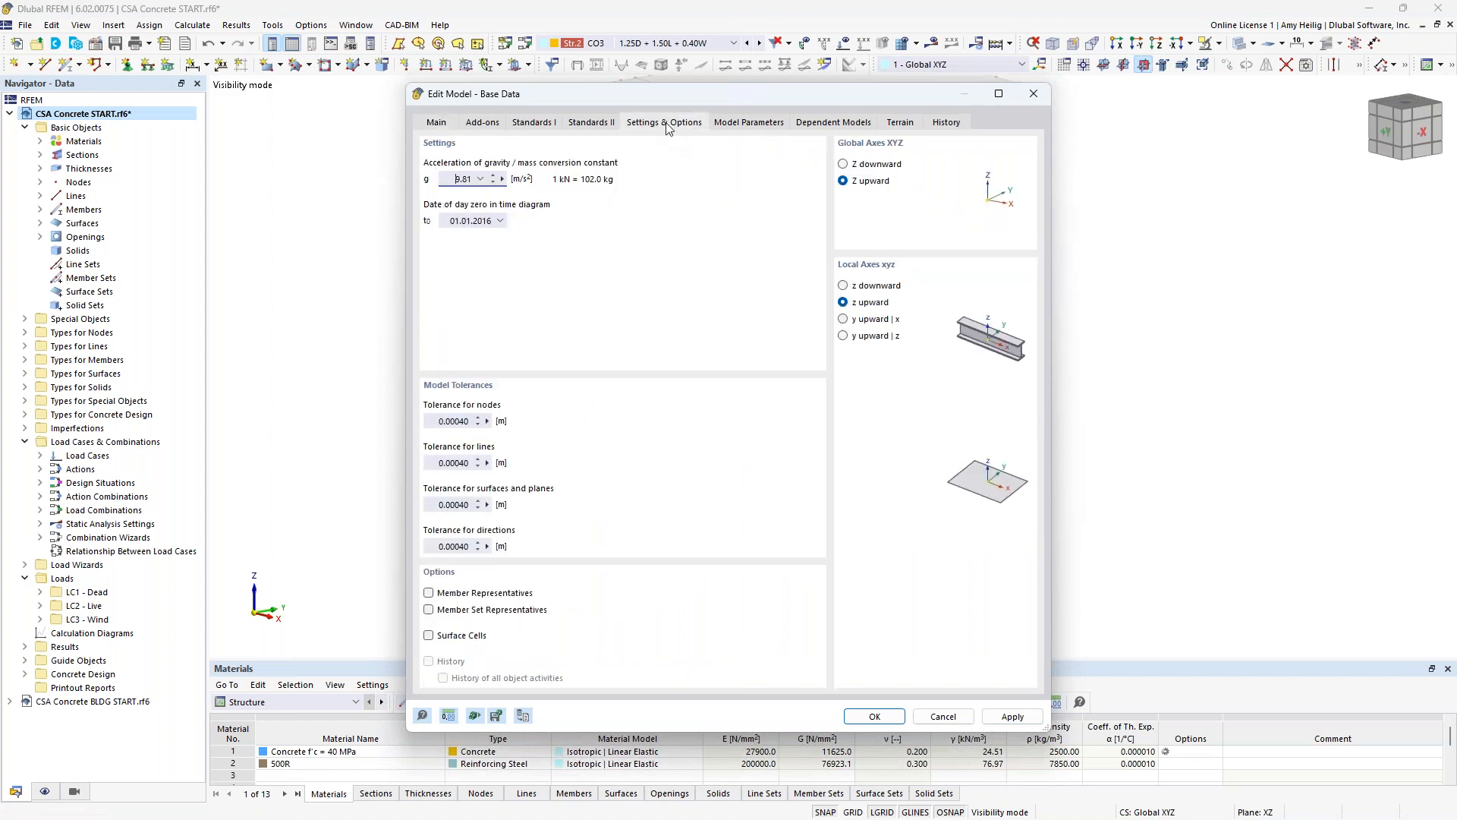
pyautogui.click(429, 595)
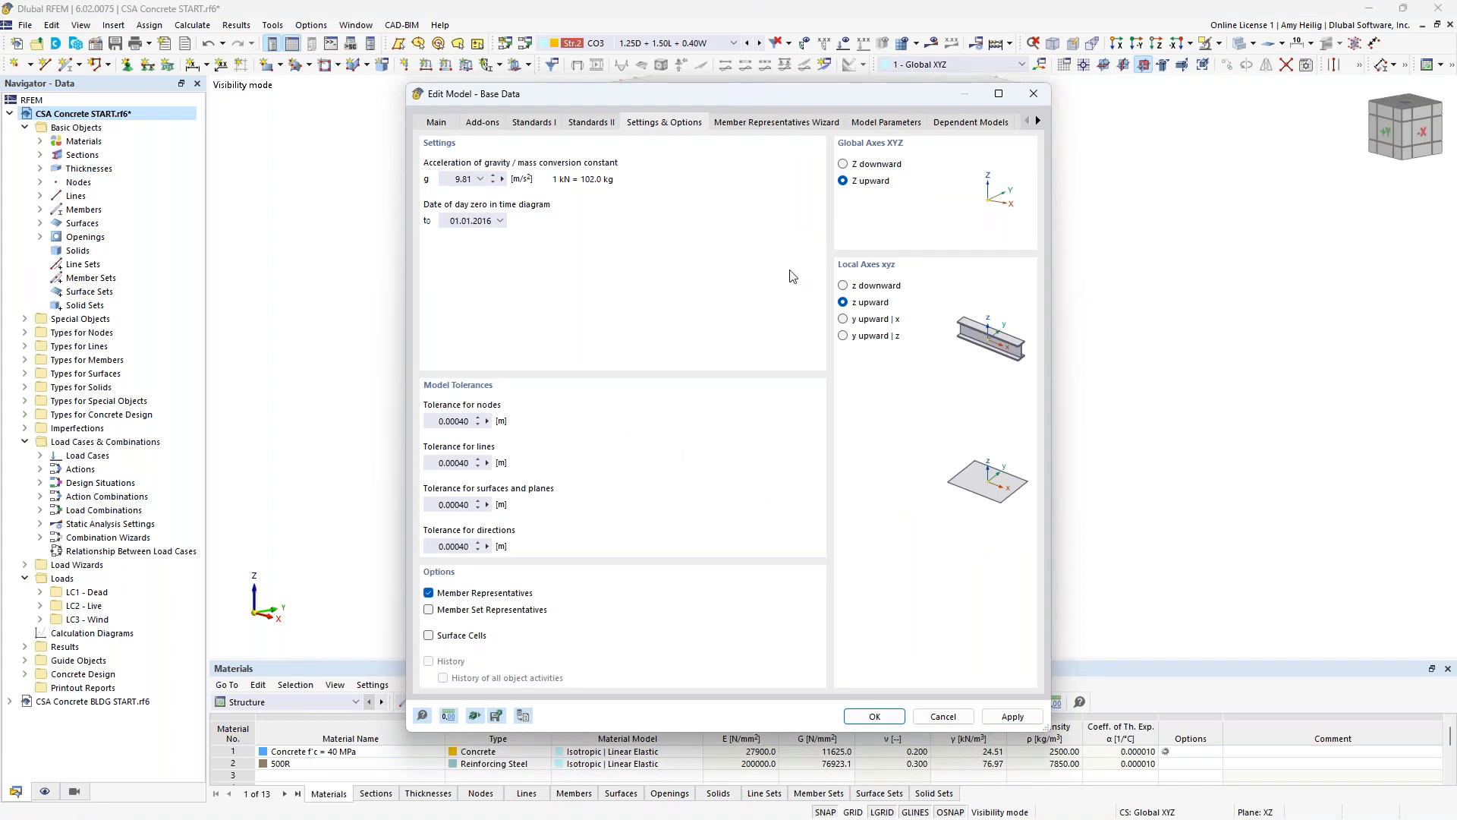
pyautogui.click(776, 122)
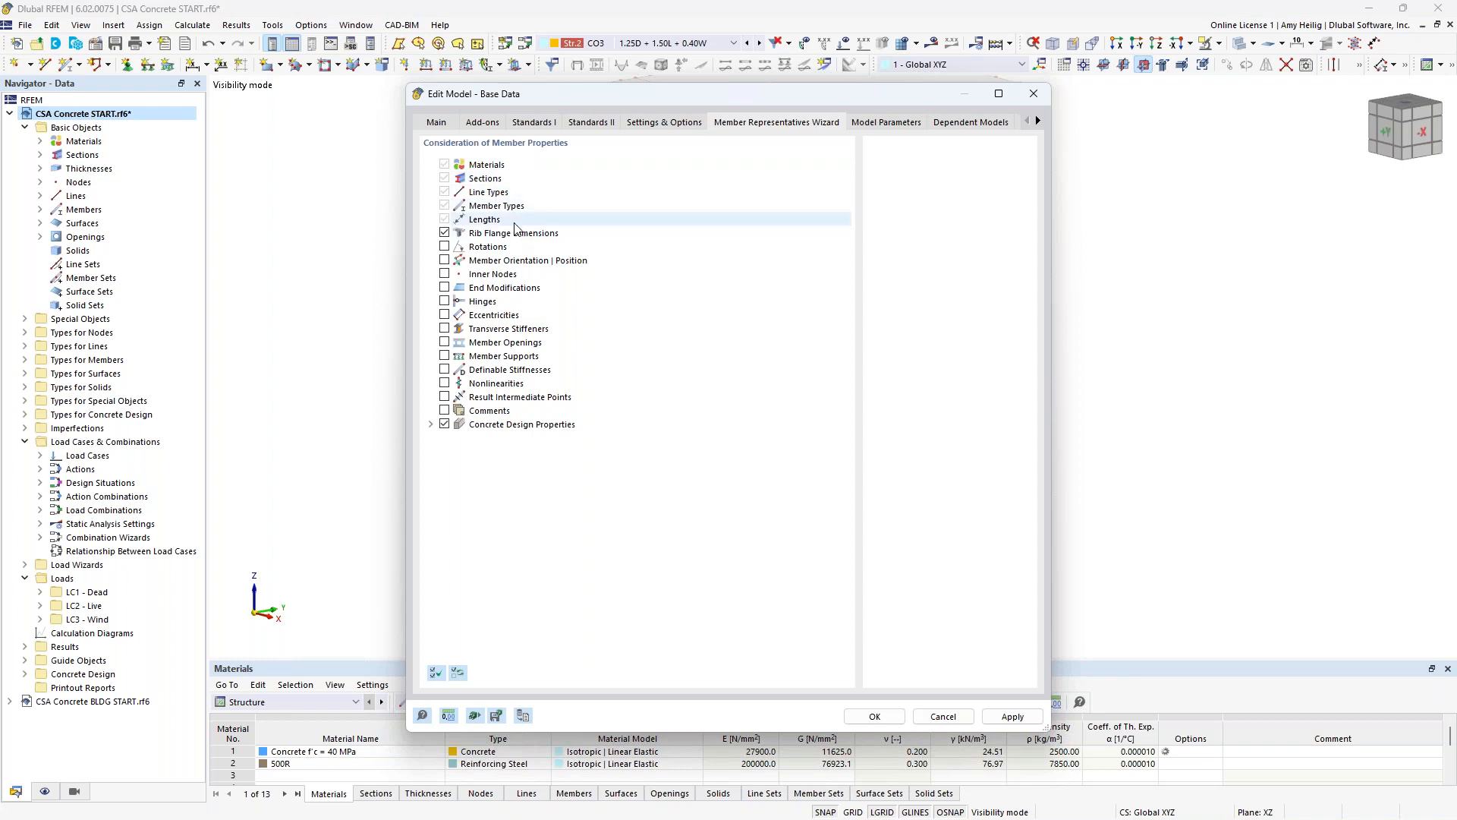
pyautogui.click(874, 716)
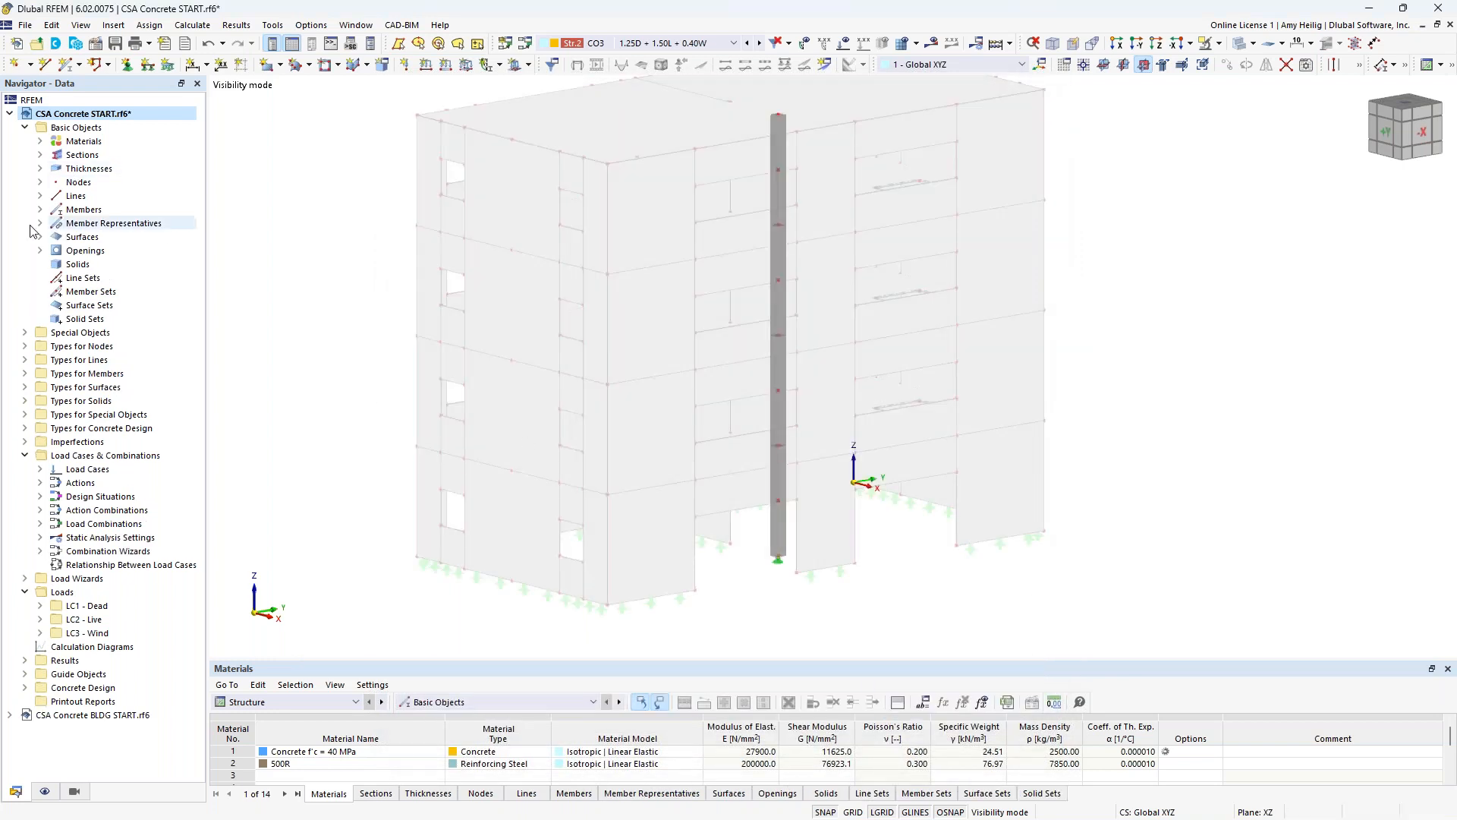
# - Open the beam member representative SQ_M1 300 and activate the design properties of its members 1-4
pyautogui.click(40, 223)
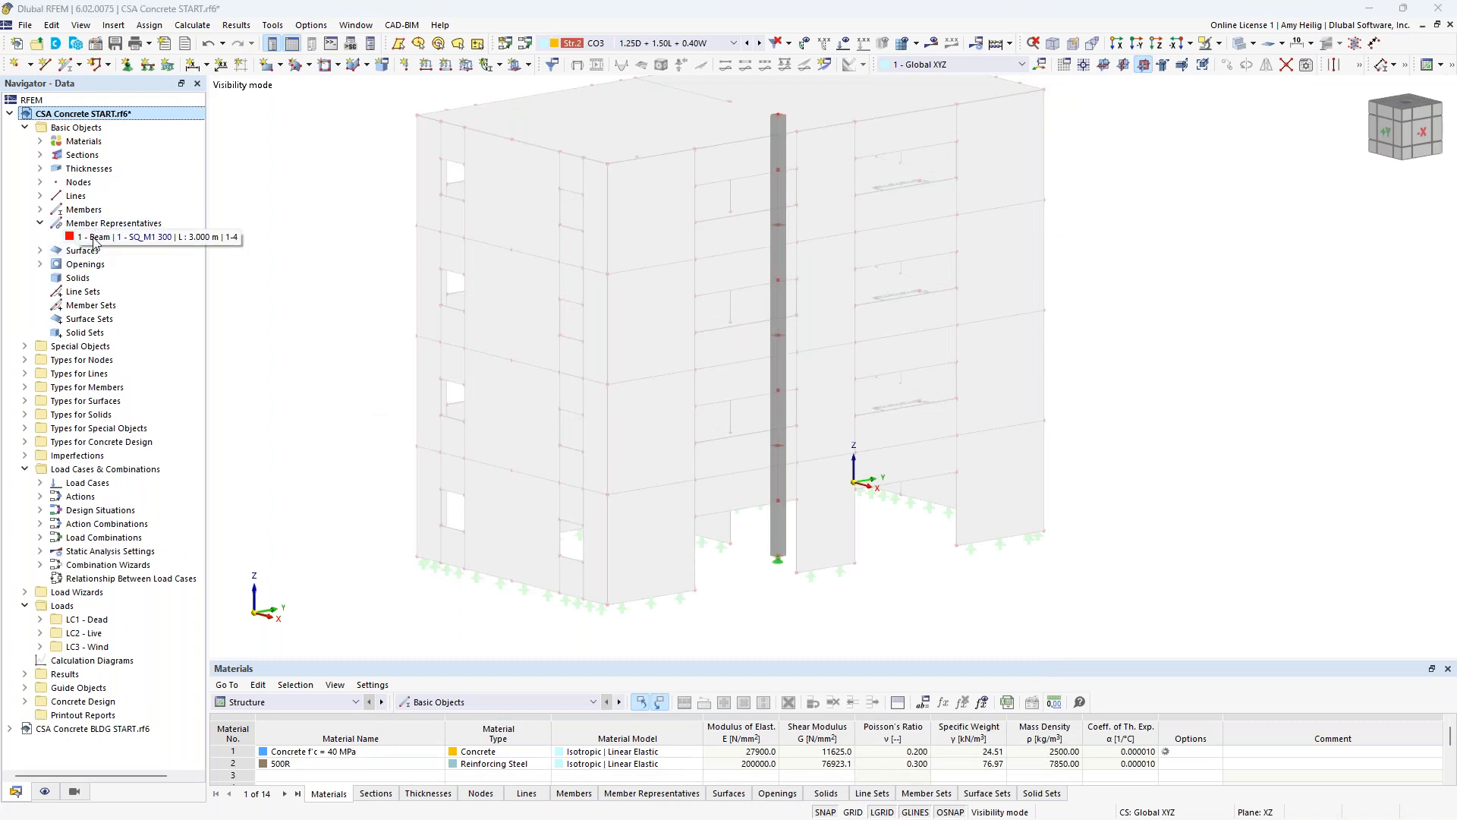
pyautogui.click(179, 239)
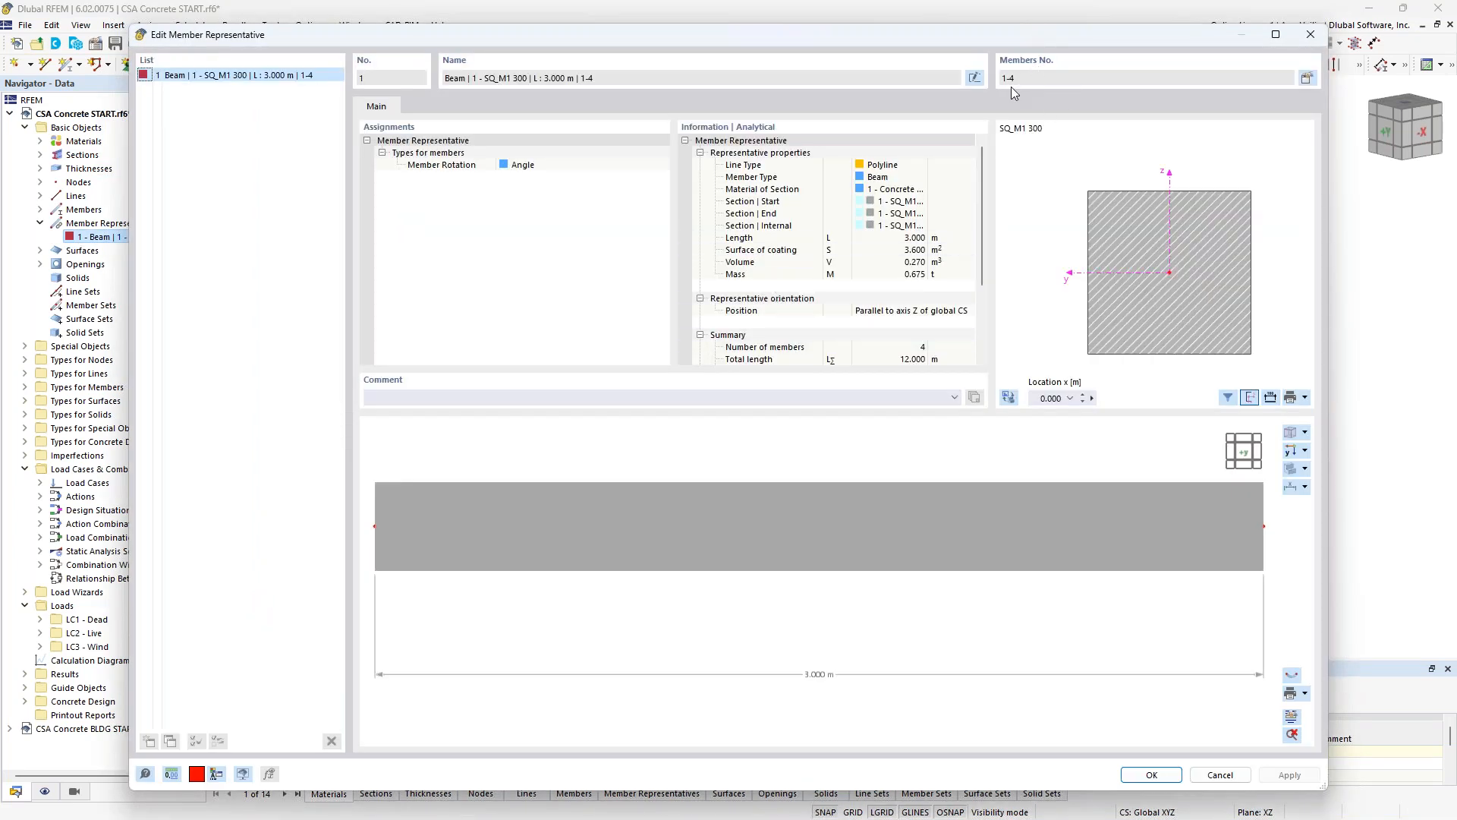
pyautogui.click(1307, 79)
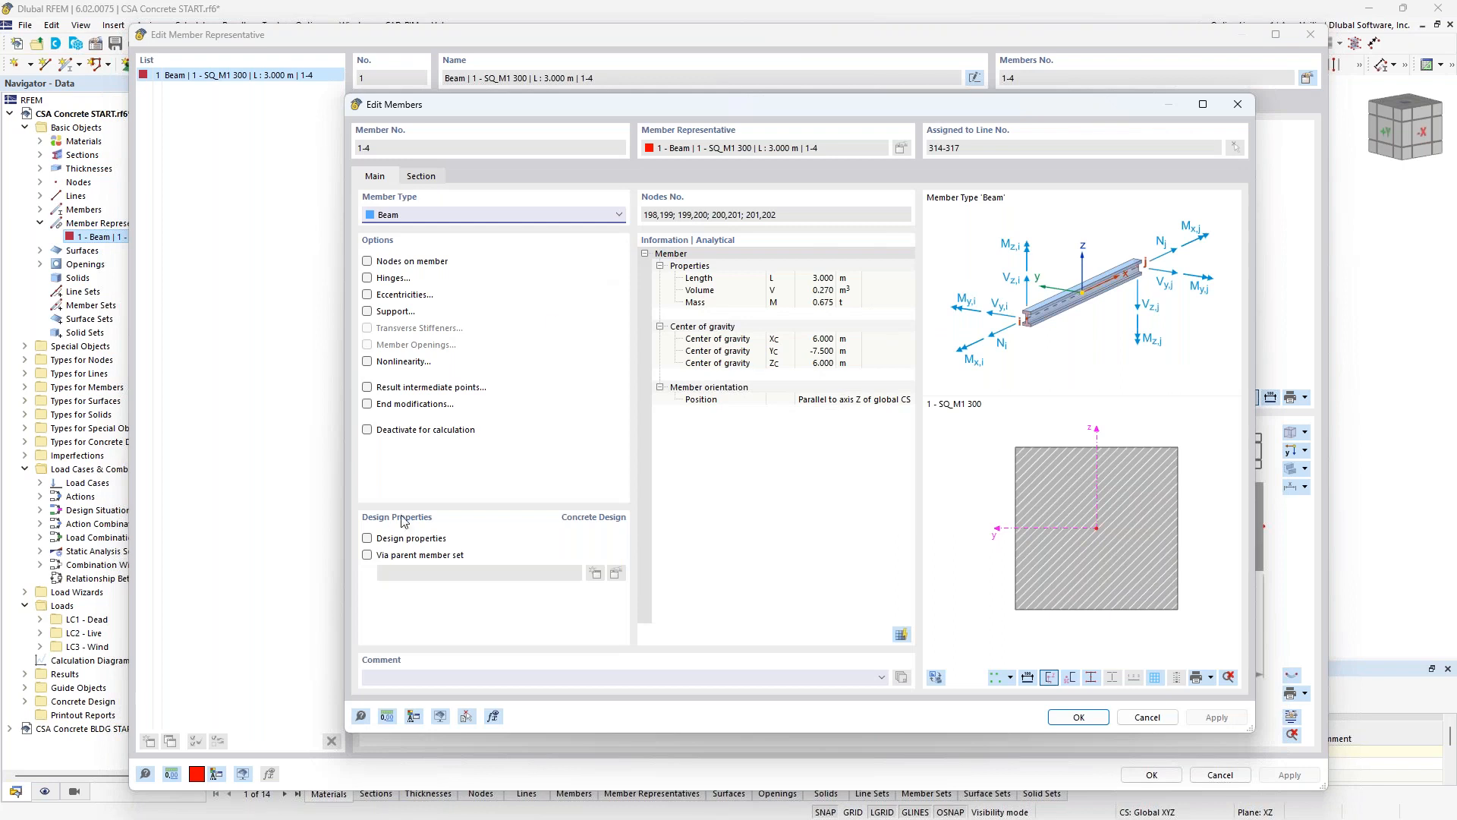
pyautogui.click(369, 538)
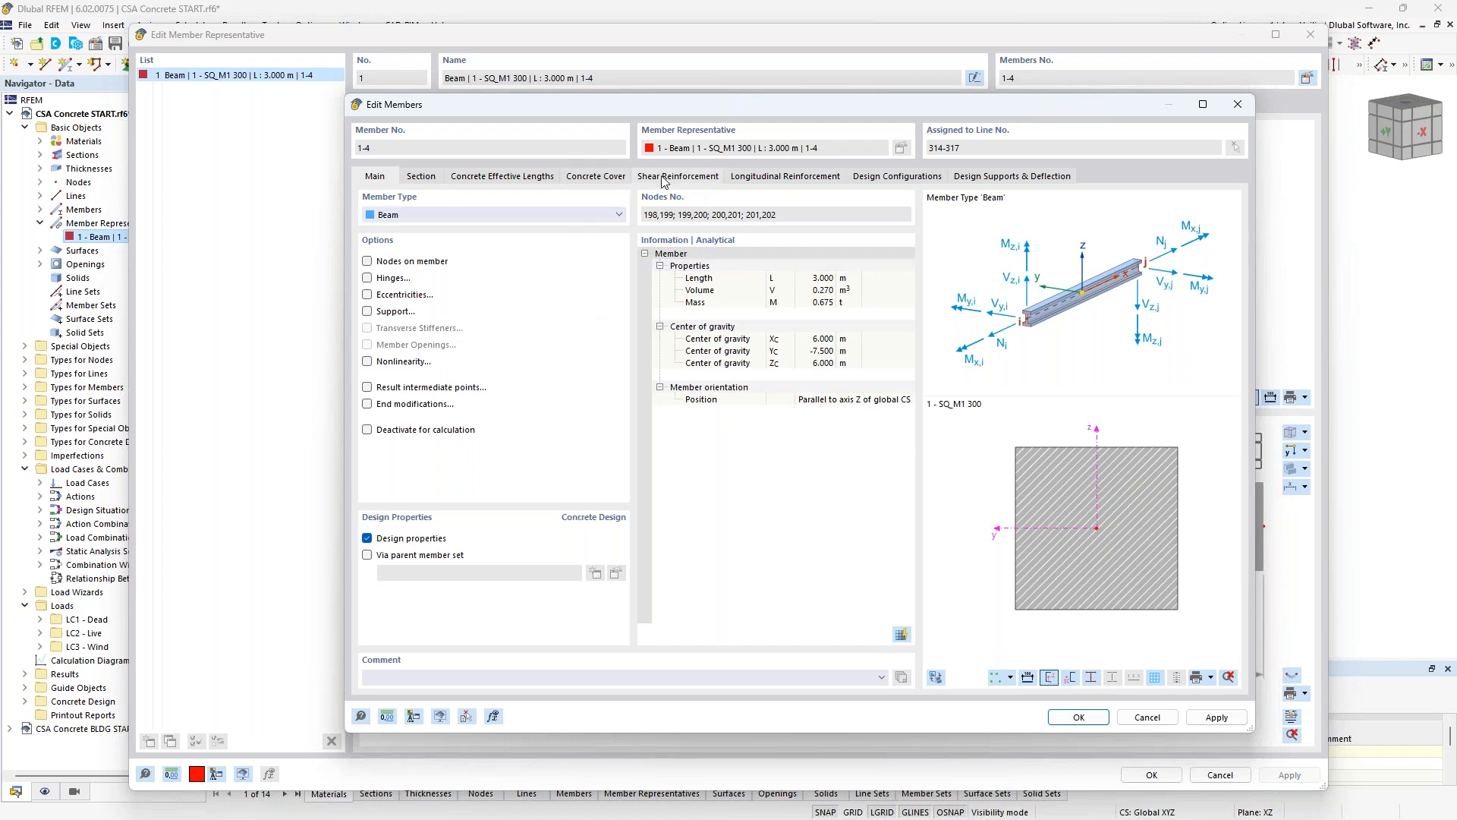
pyautogui.click(1078, 716)
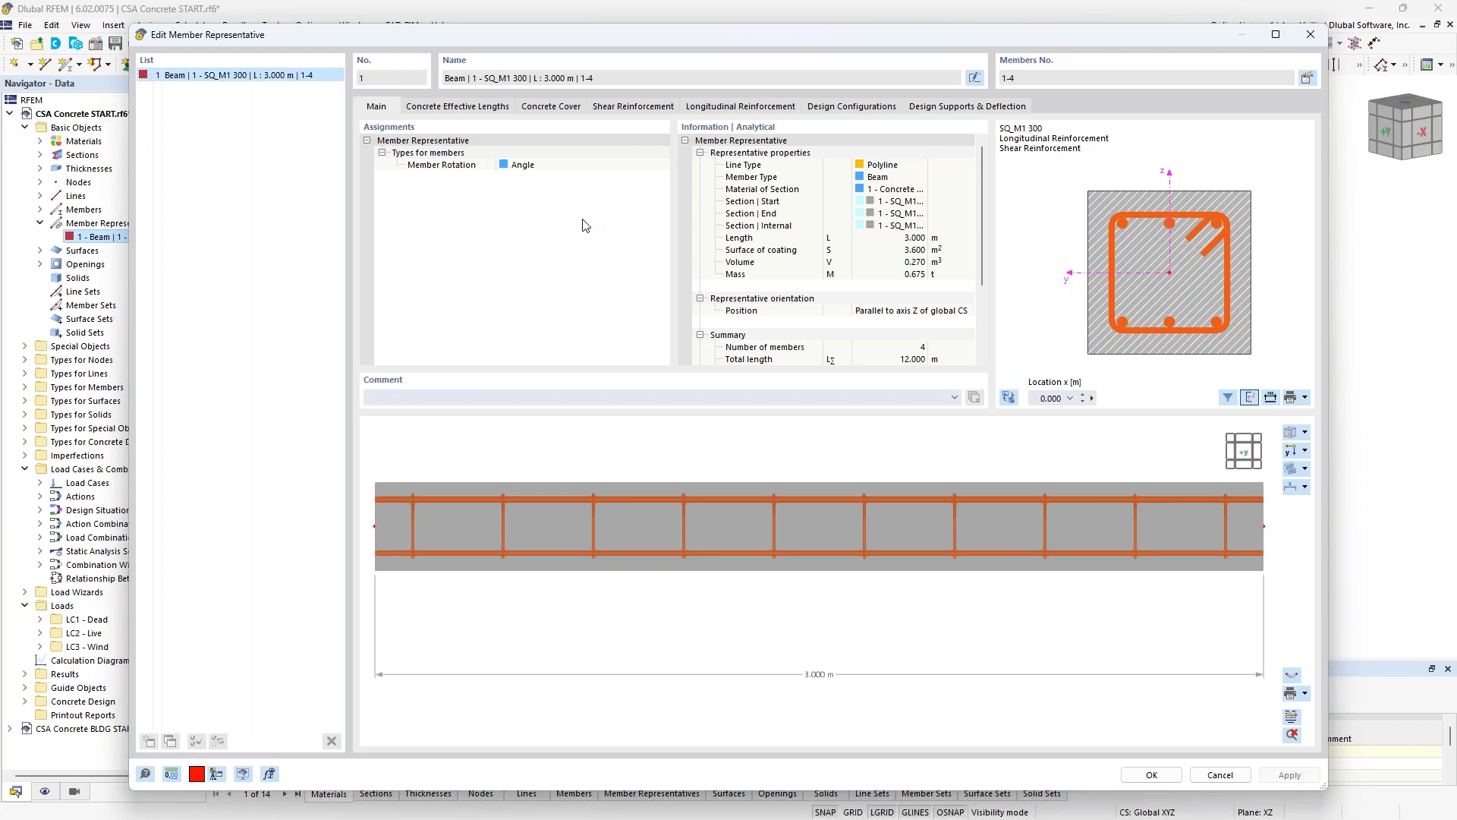
# - Review the effective length assignment and set the member representative's user-defined concrete cover to 30 mm
pyautogui.click(473, 108)
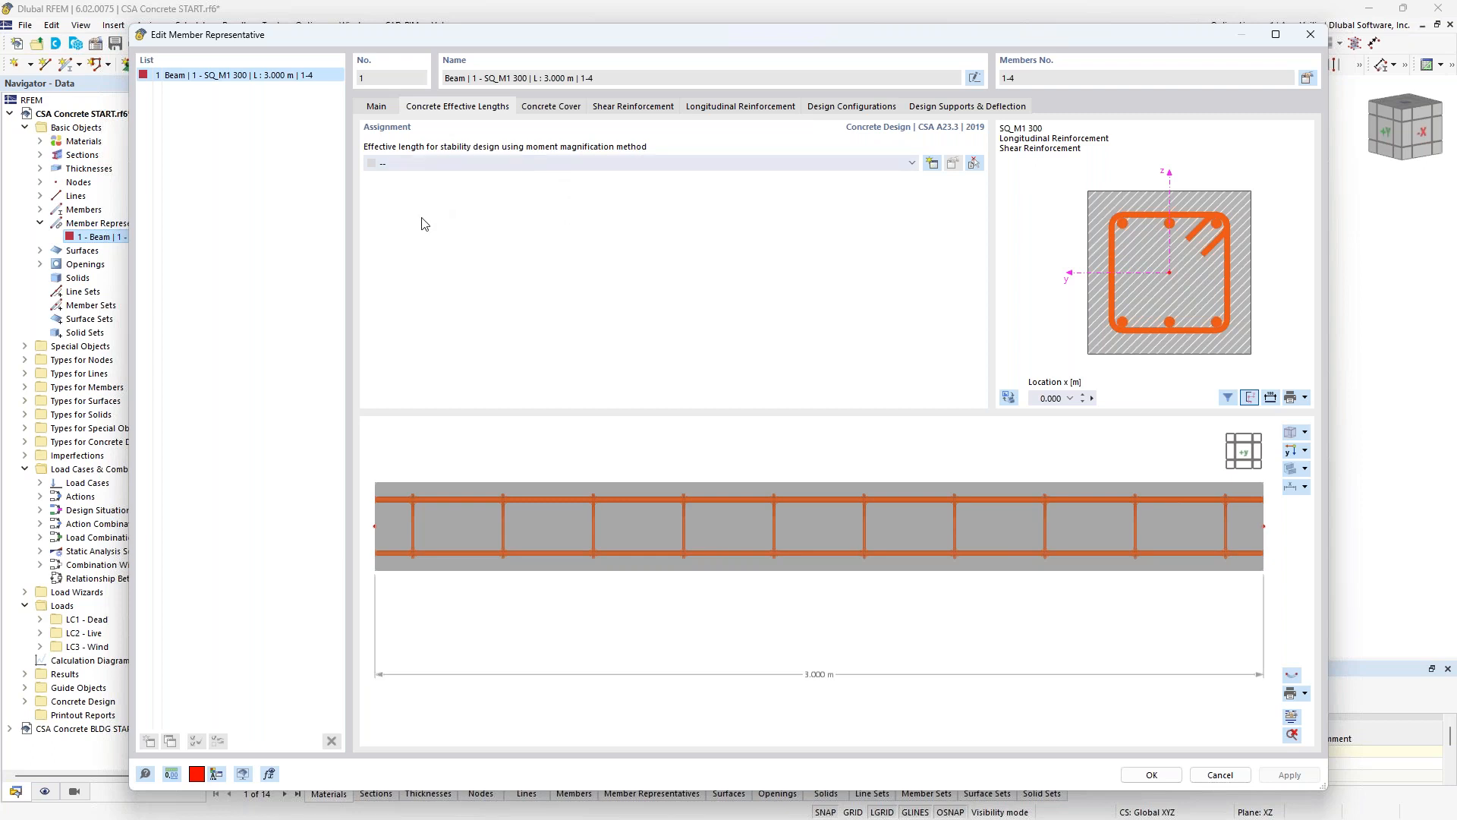
pyautogui.click(552, 107)
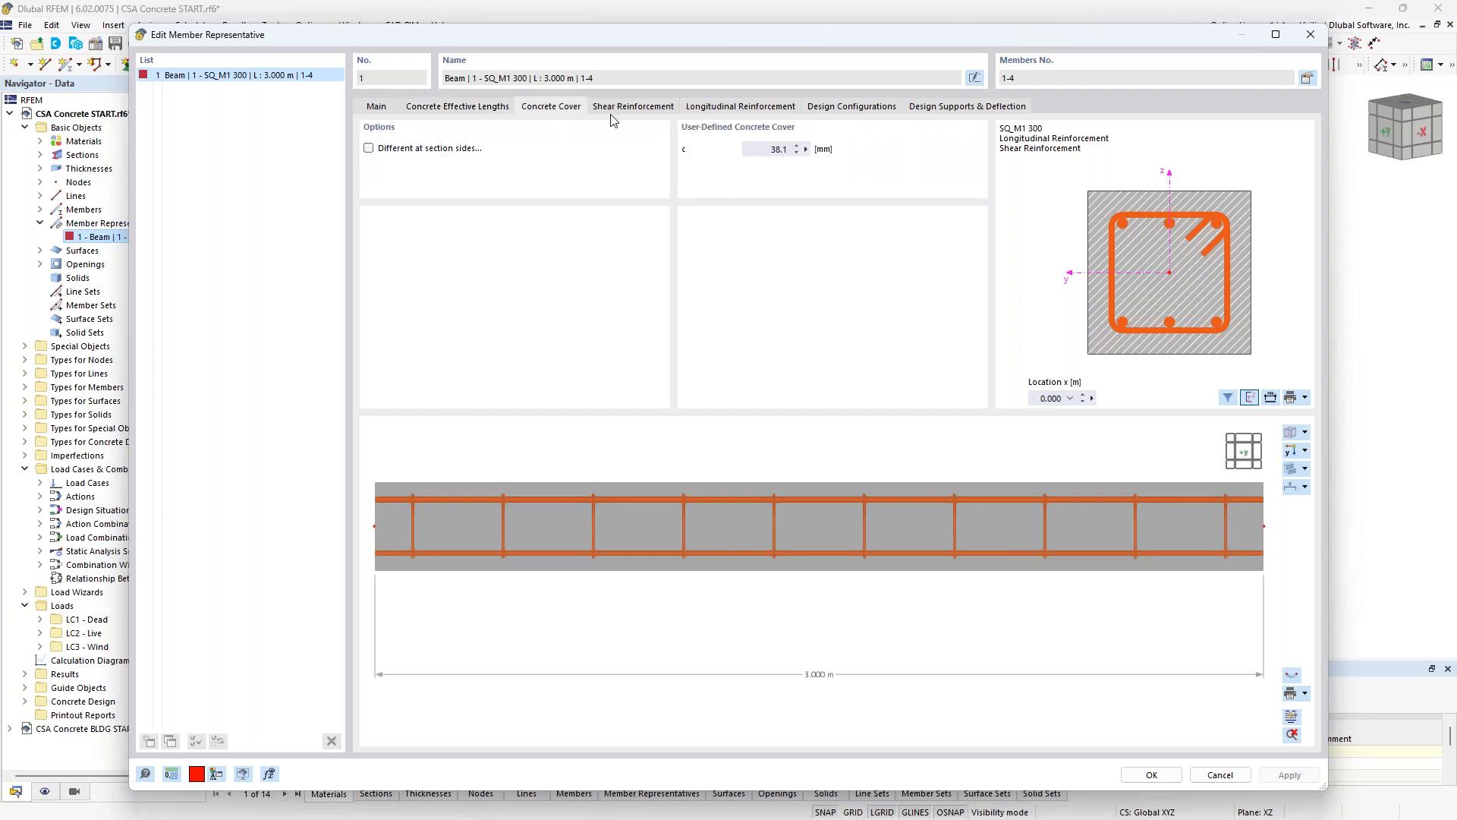
pyautogui.click(756, 150)
pyautogui.write('30')
# - Choose the two-legged closed stirrup with 135° hook (type A) for the member representative's shear reinforcement
pyautogui.click(652, 109)
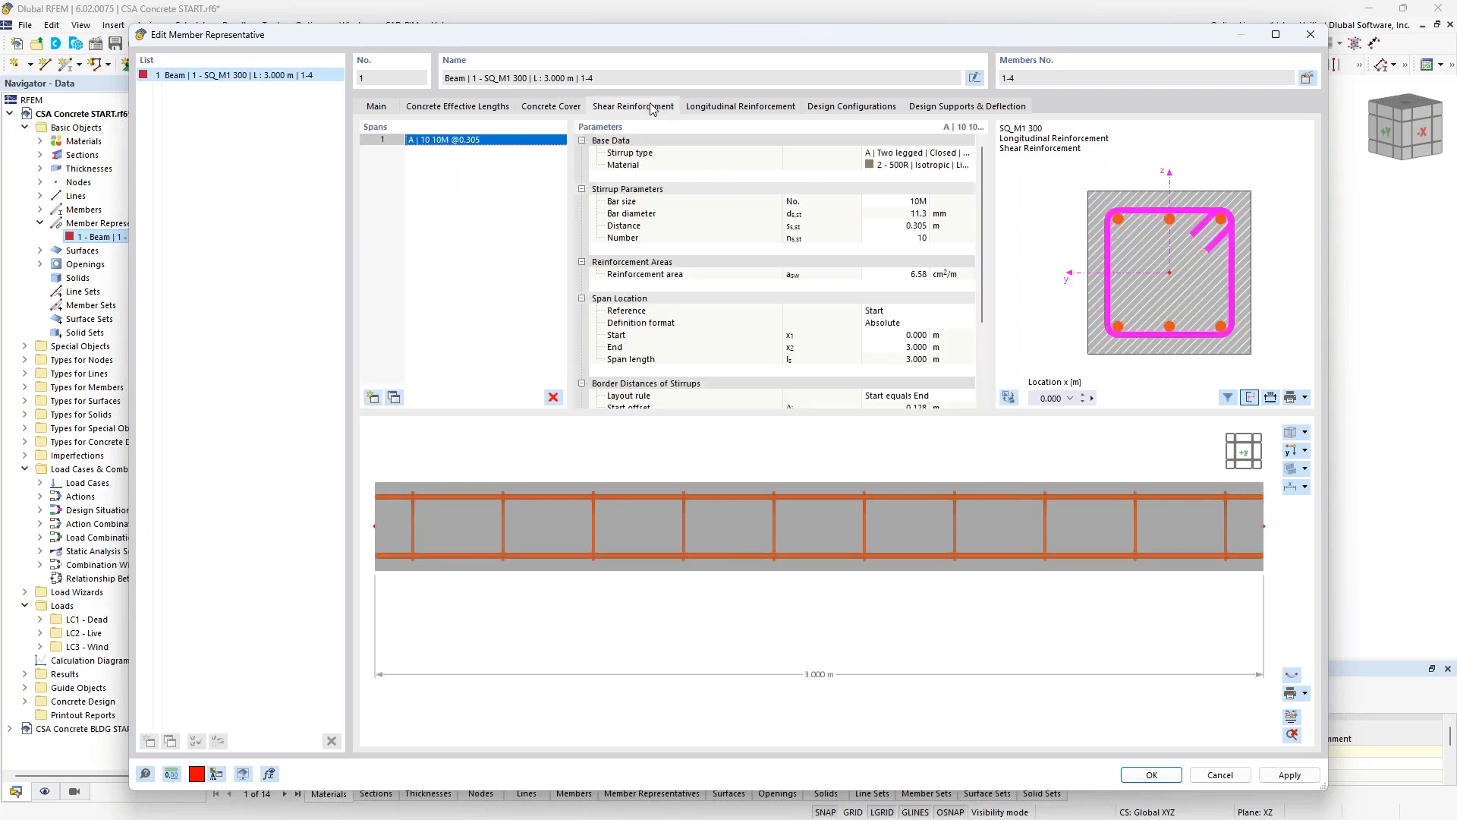
pyautogui.click(967, 154)
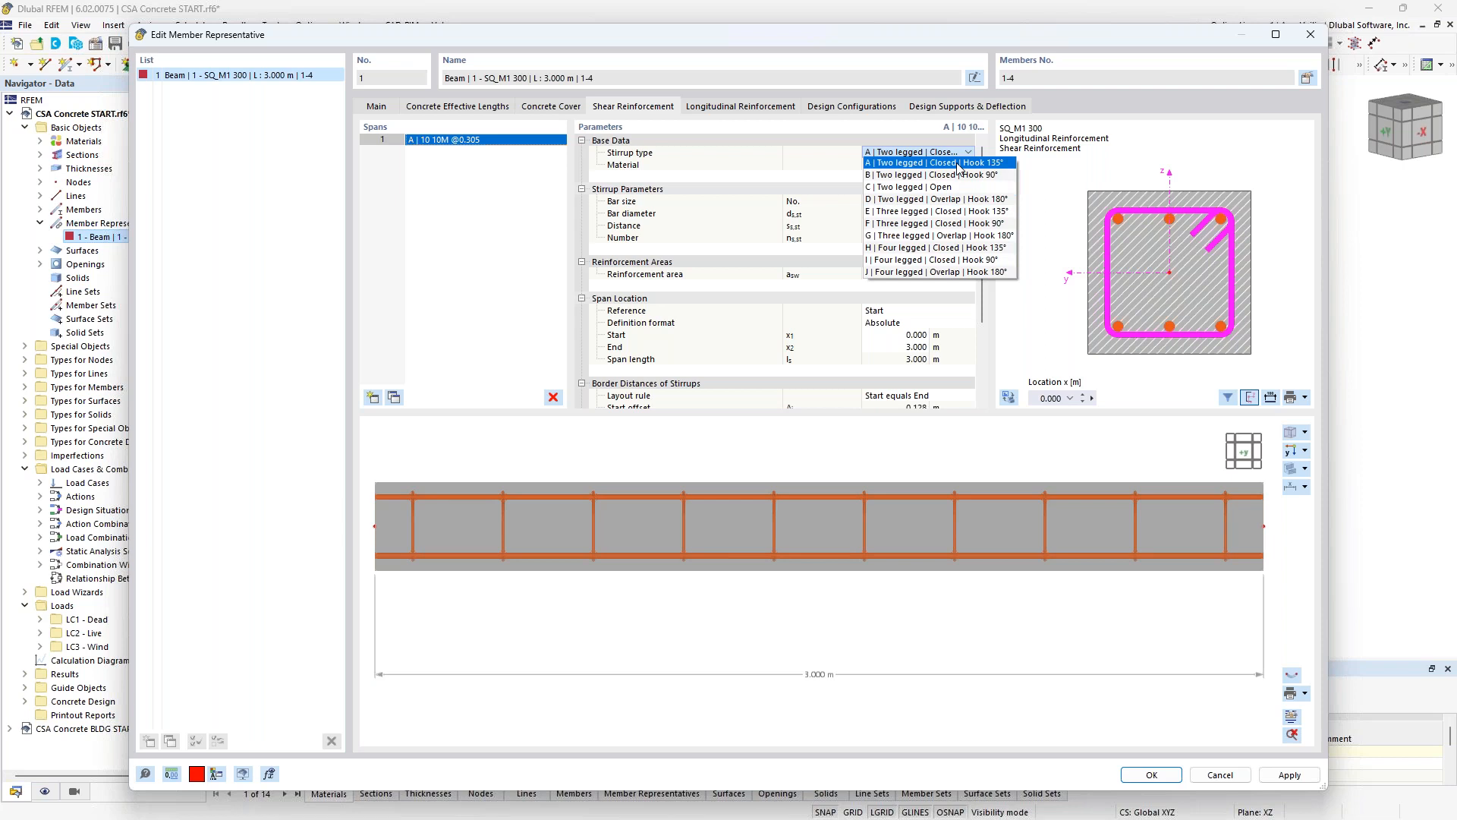
pyautogui.click(959, 163)
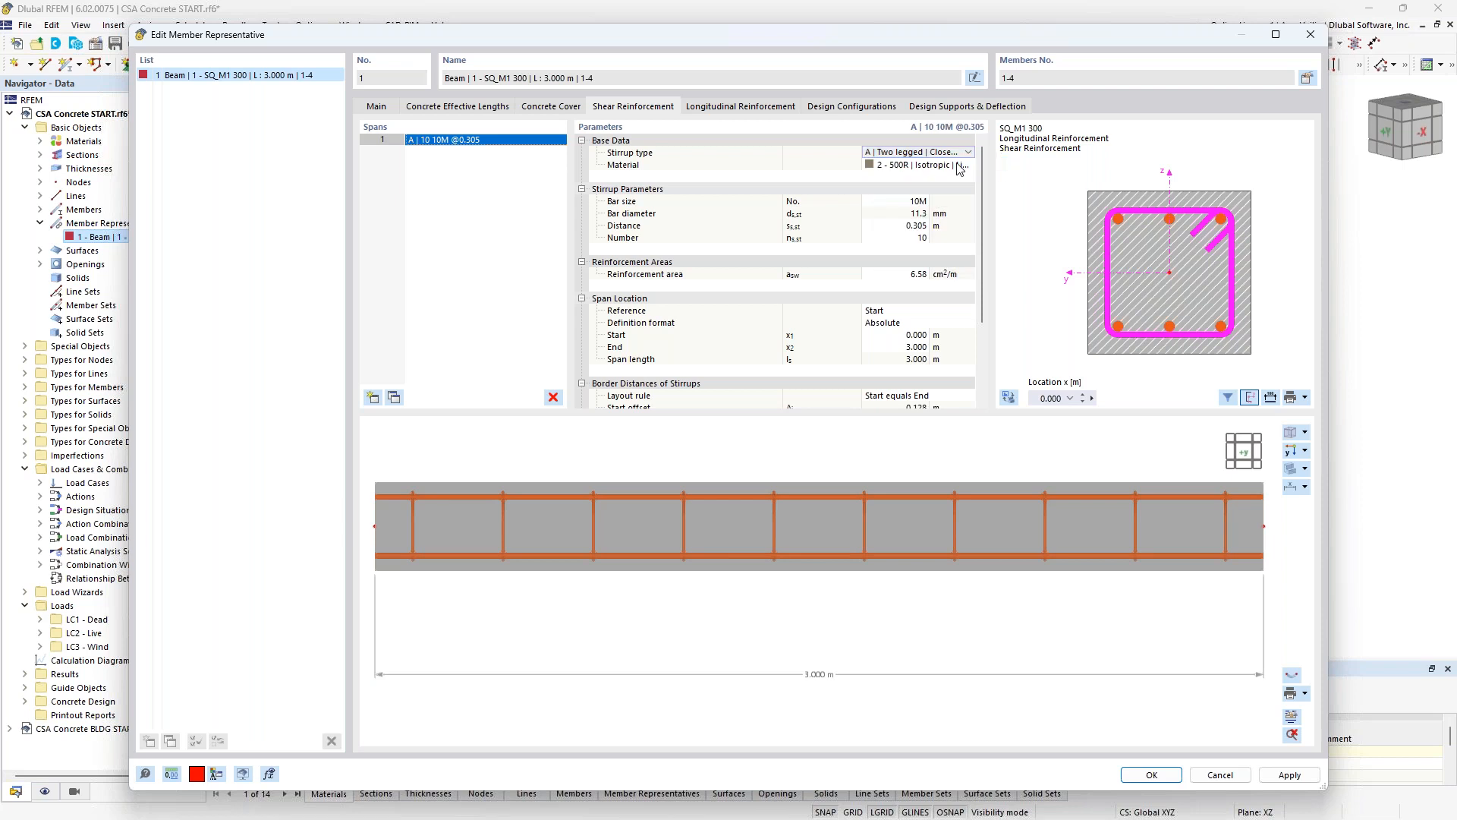
# - Examine the stirrup material and browse the Canadian CSA A23.3-19 reinforcing steel R and W series in the material library
pyautogui.click(901, 166)
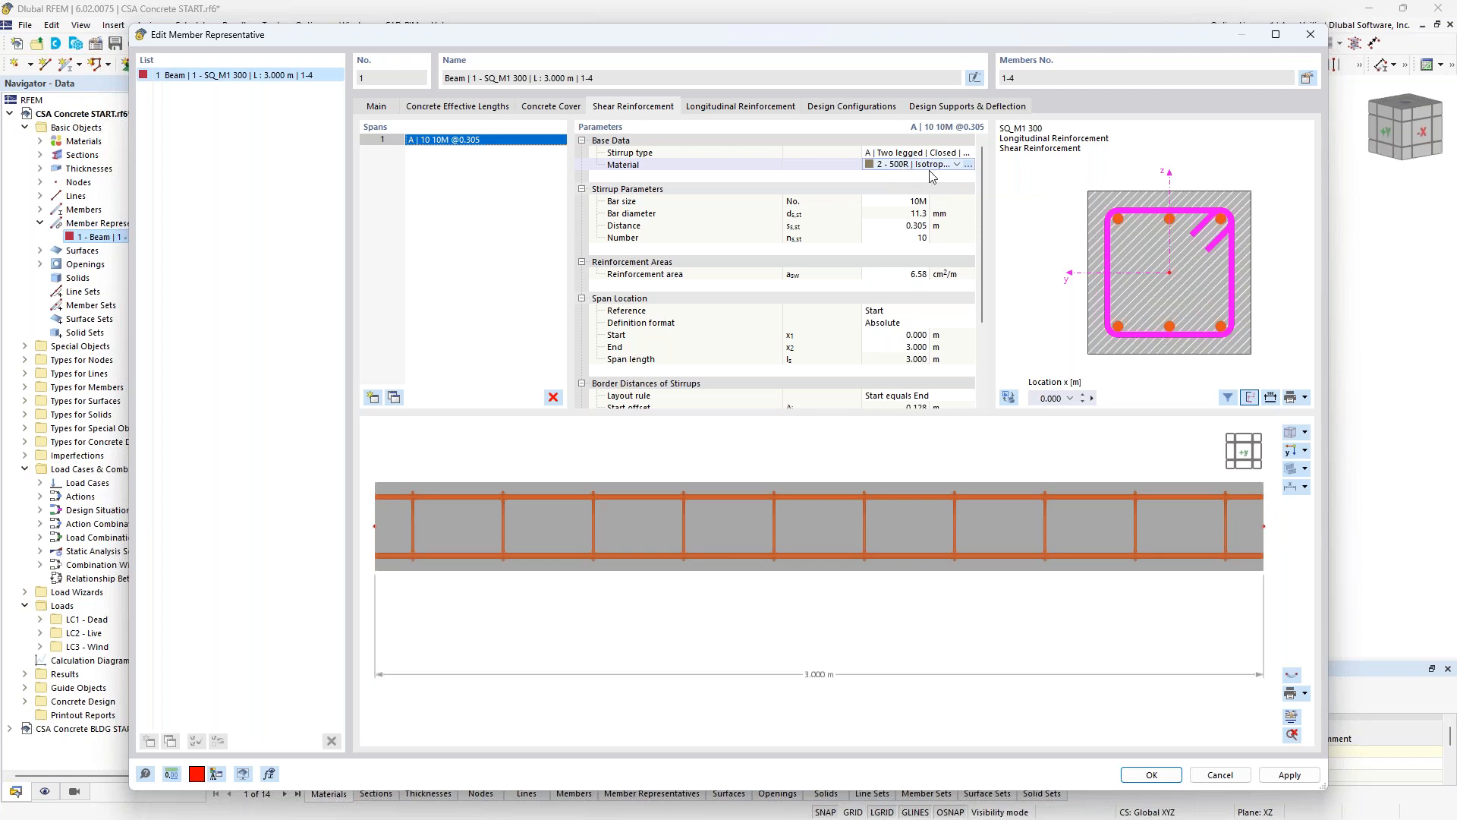
pyautogui.click(969, 164)
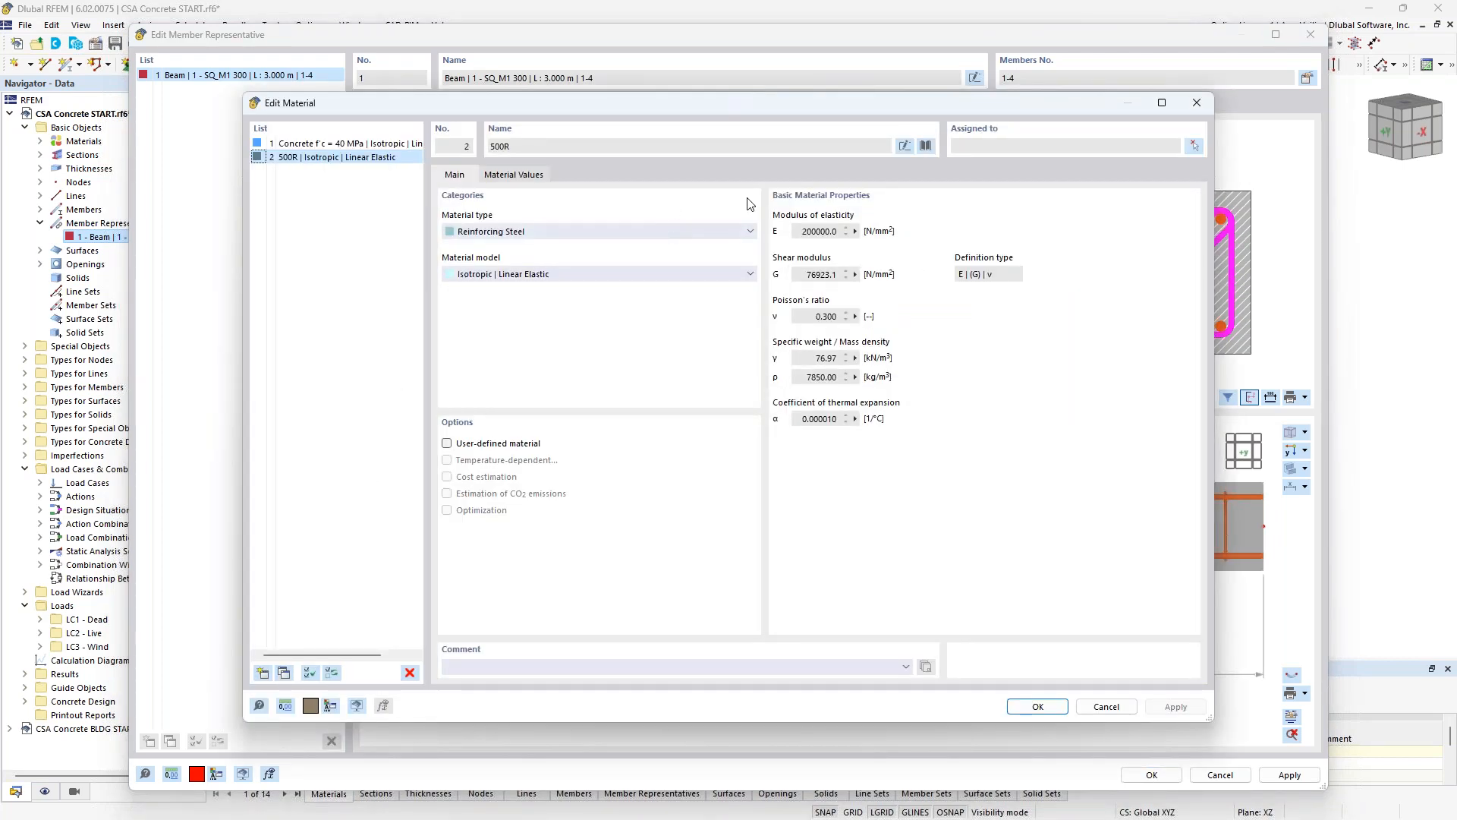
pyautogui.click(927, 146)
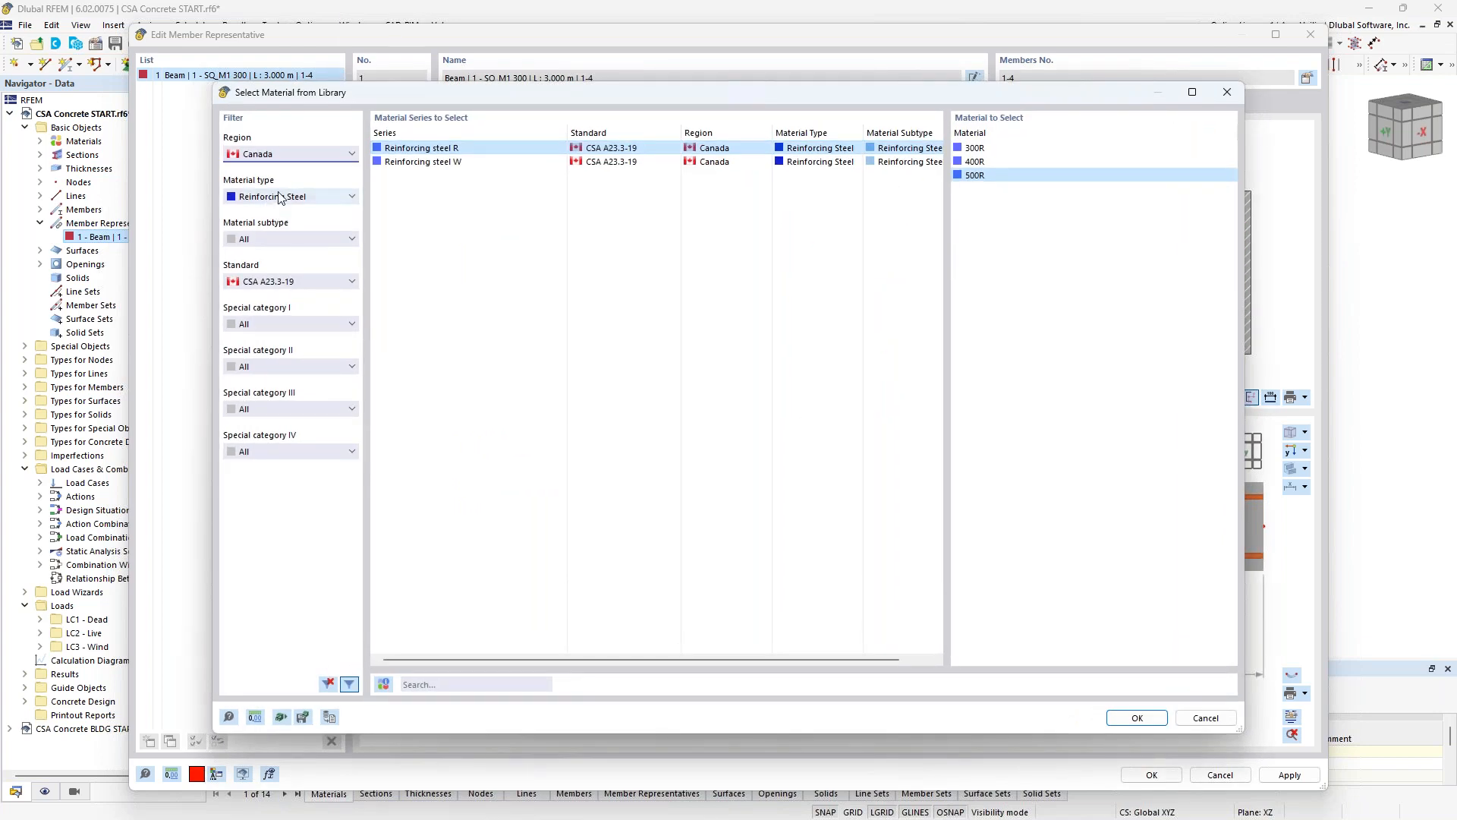
pyautogui.click(293, 159)
pyautogui.scroll(2, 293, 158)
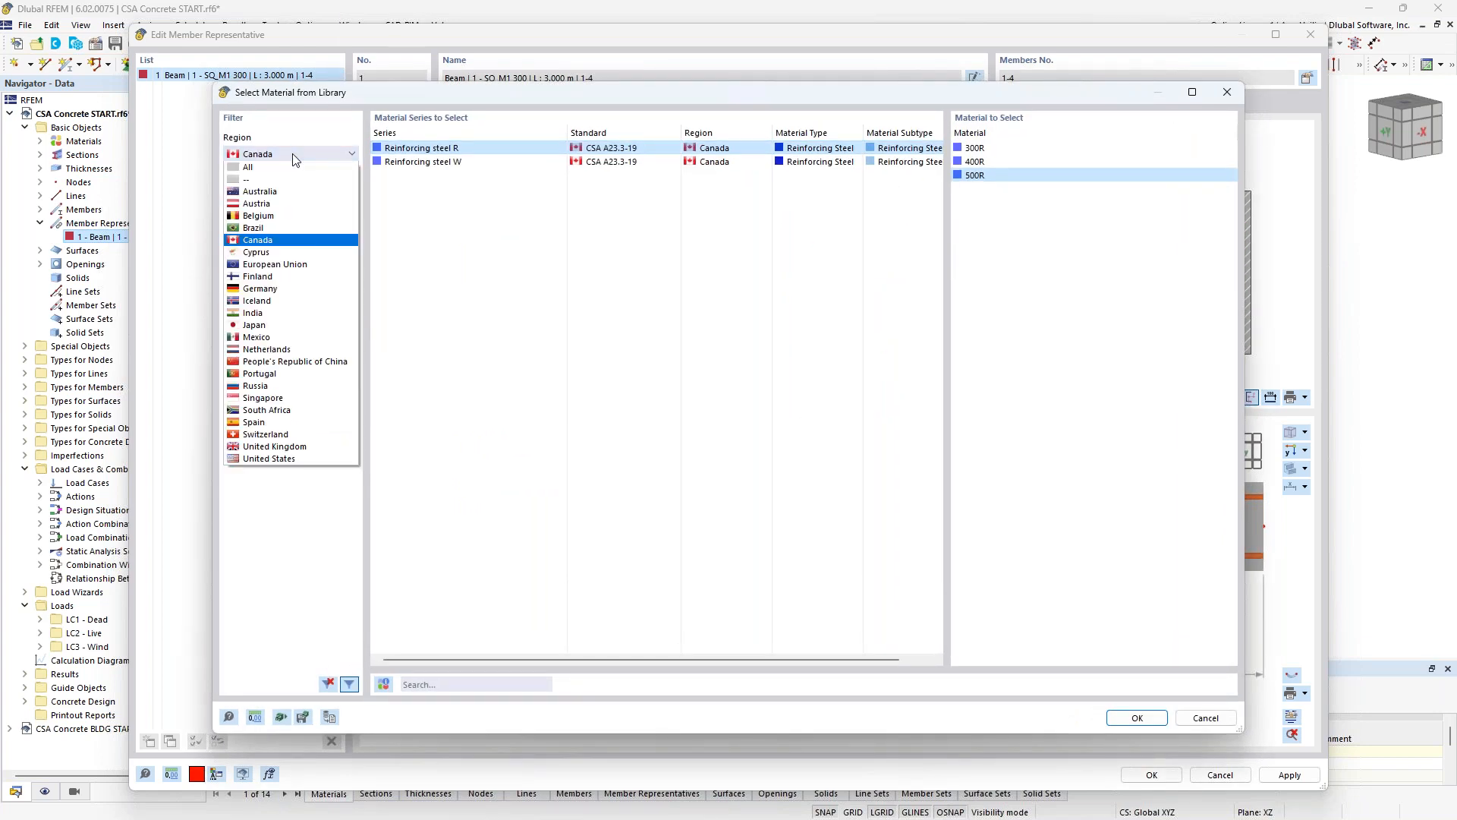
pyautogui.click(293, 154)
pyautogui.click(286, 199)
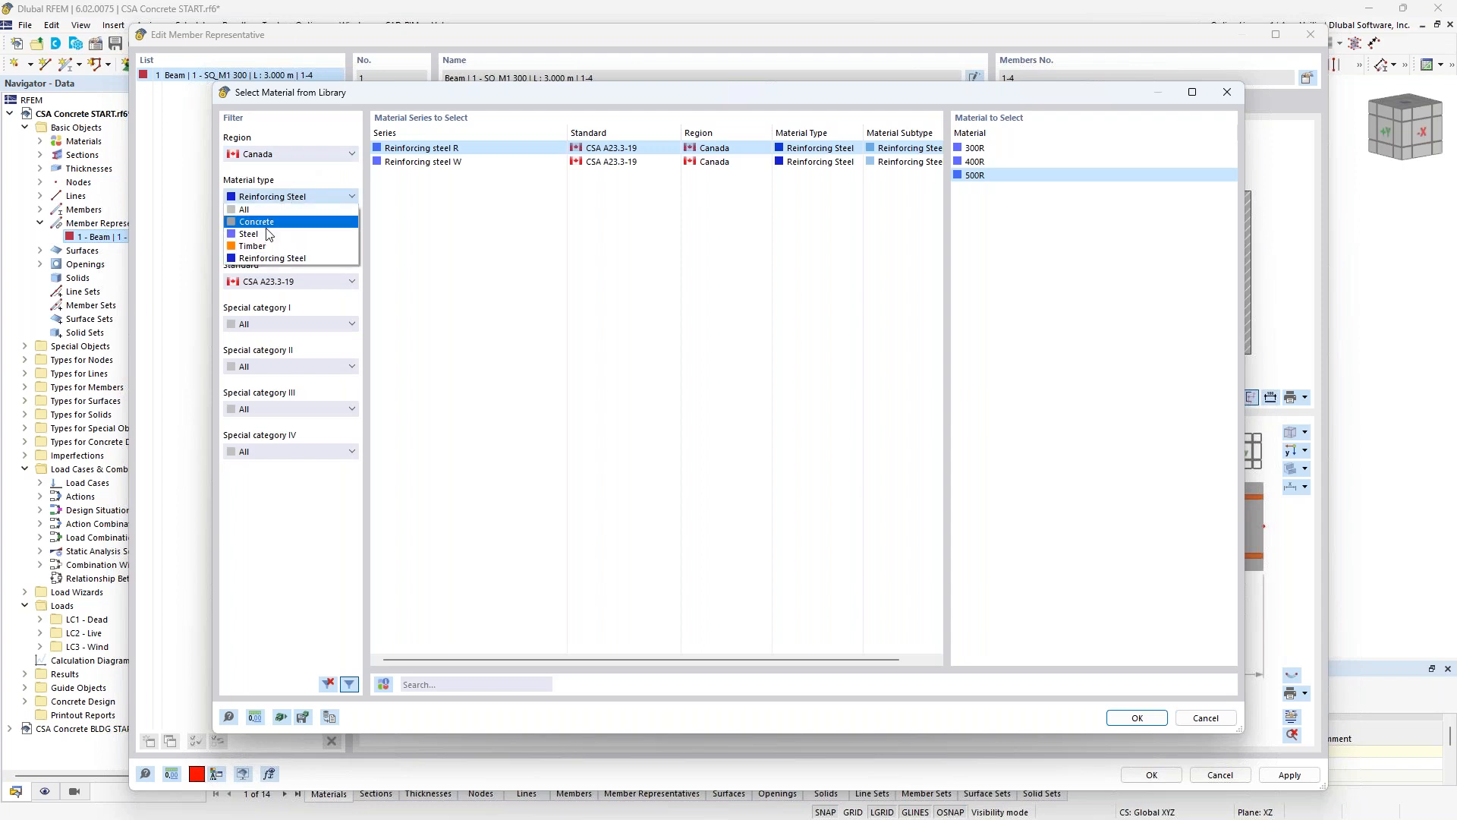
pyautogui.click(274, 259)
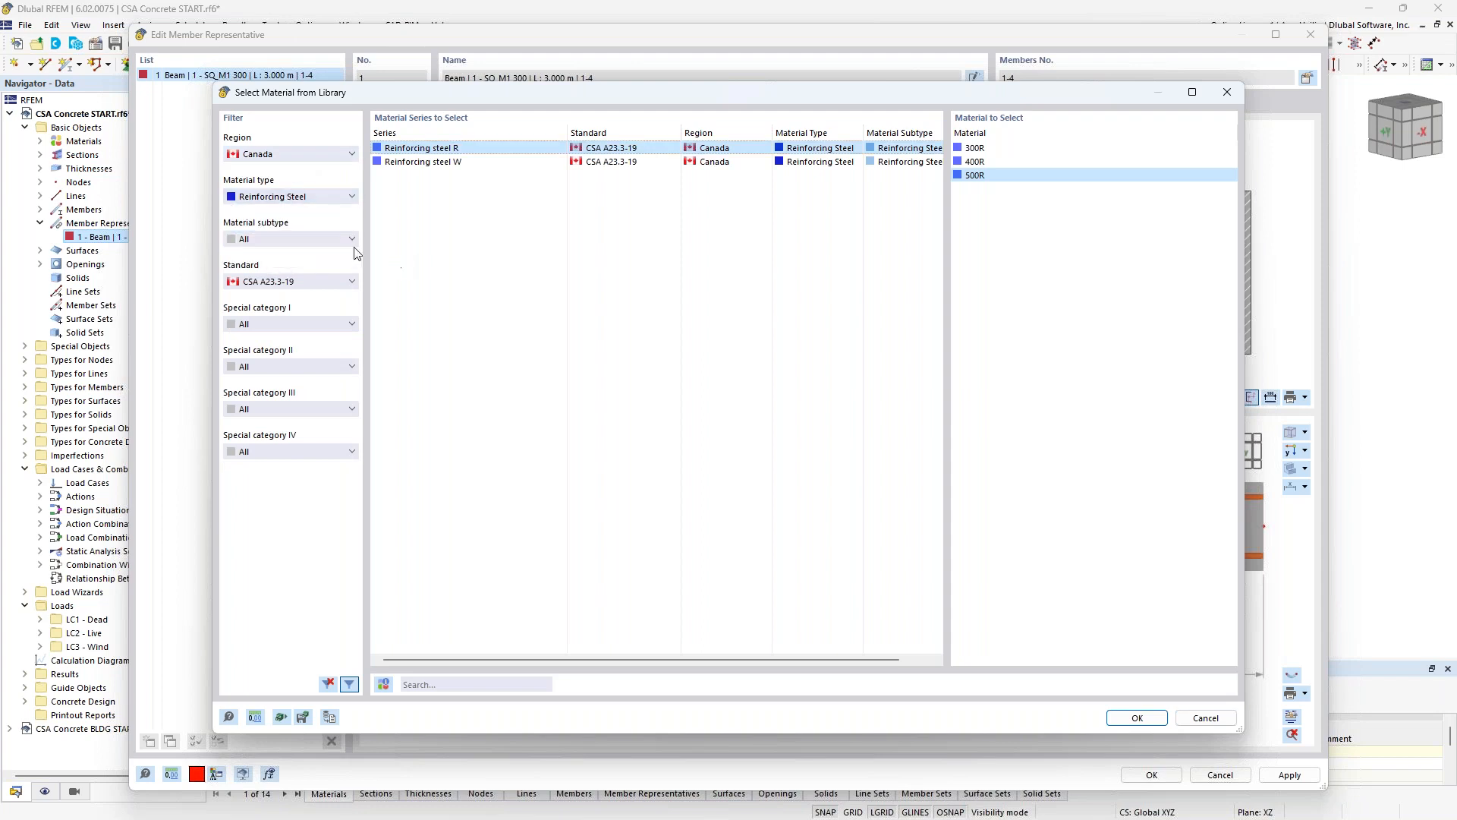
pyautogui.click(498, 162)
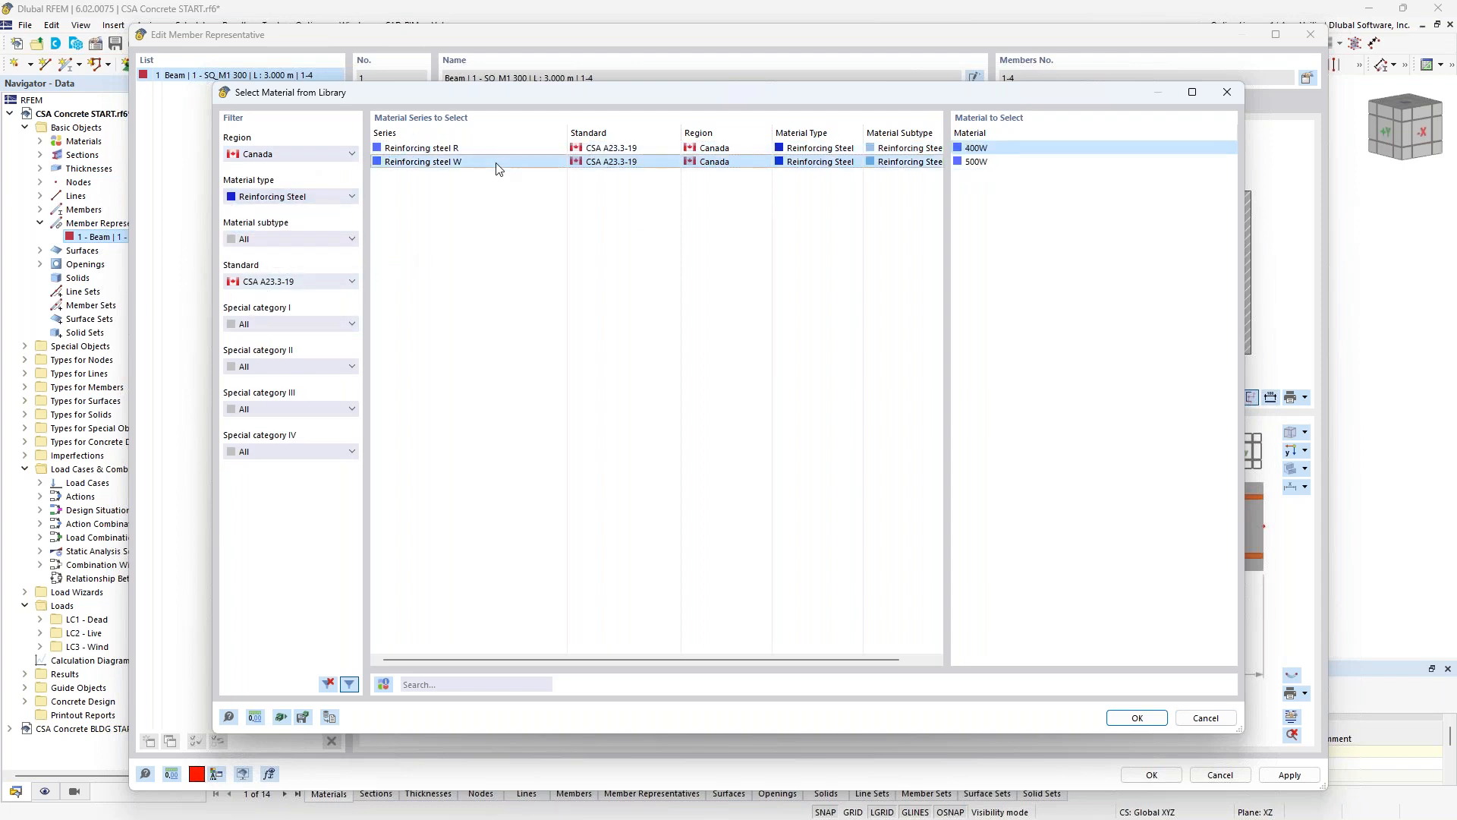
pyautogui.click(500, 149)
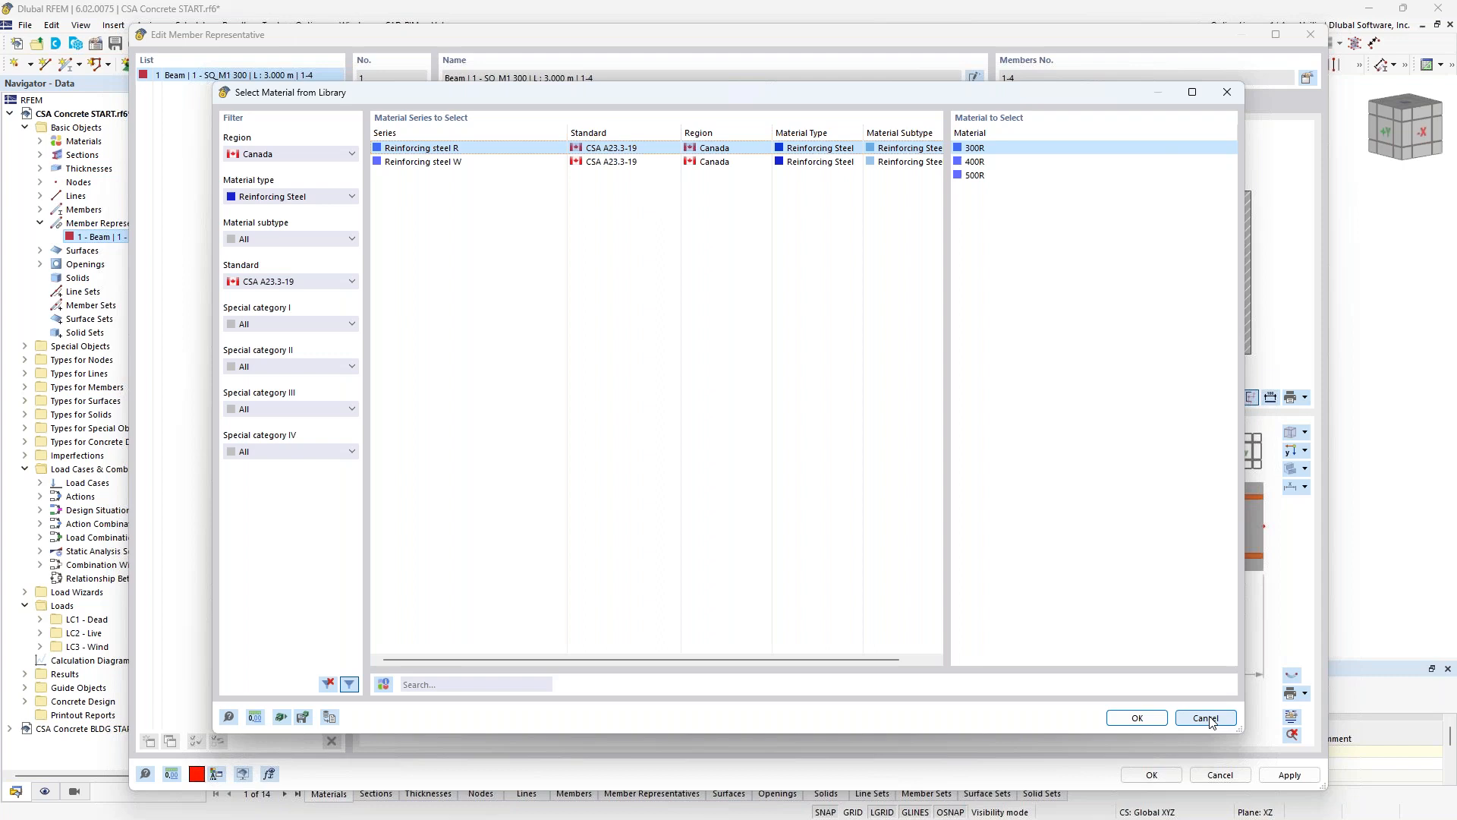
pyautogui.click(1142, 718)
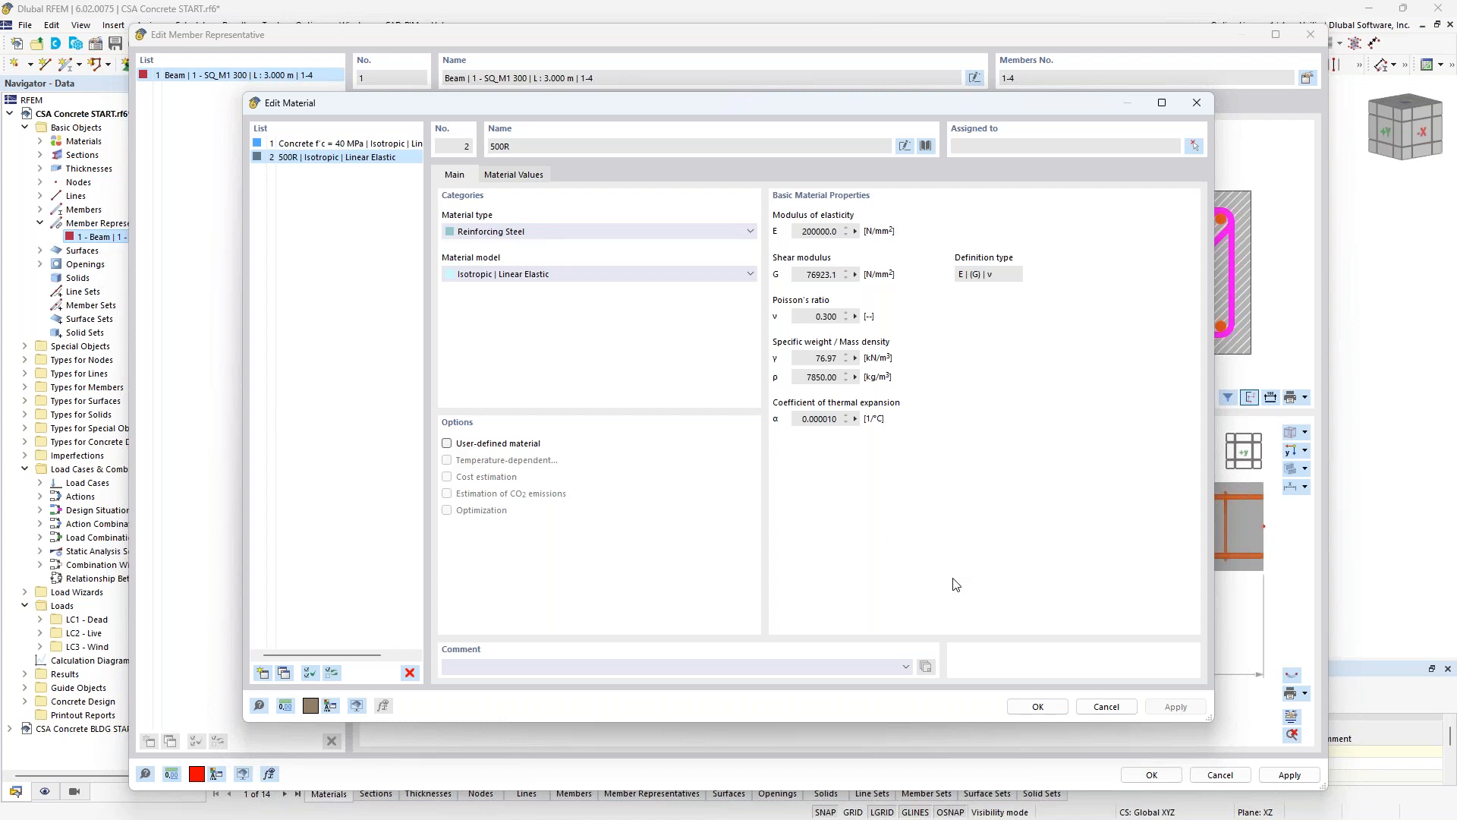
pyautogui.click(1116, 706)
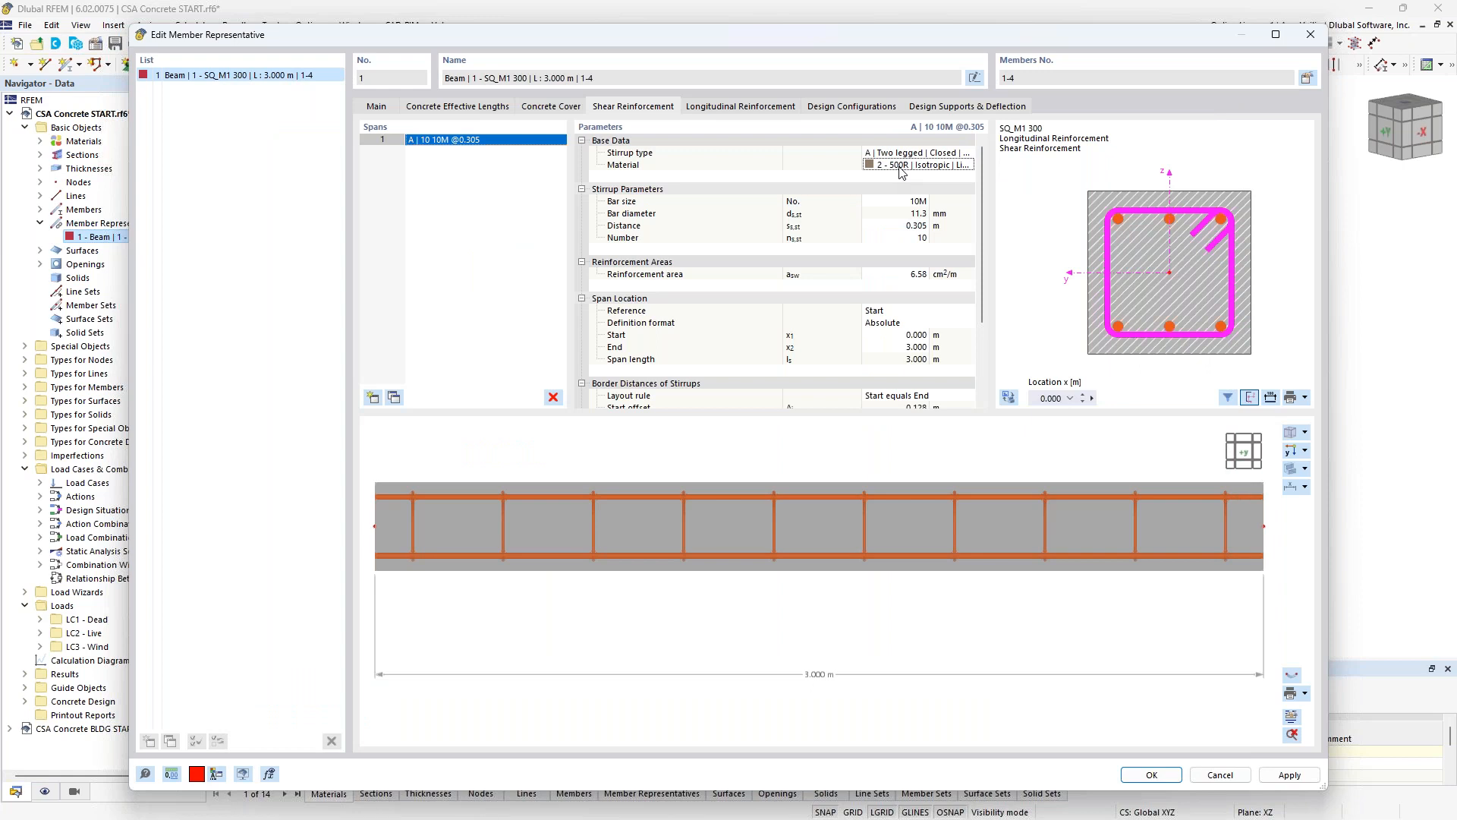
# - Set the stirrups to bar size 10M with a distance of 0.3 m and a number of 10
pyautogui.click(911, 201)
pyautogui.click(923, 201)
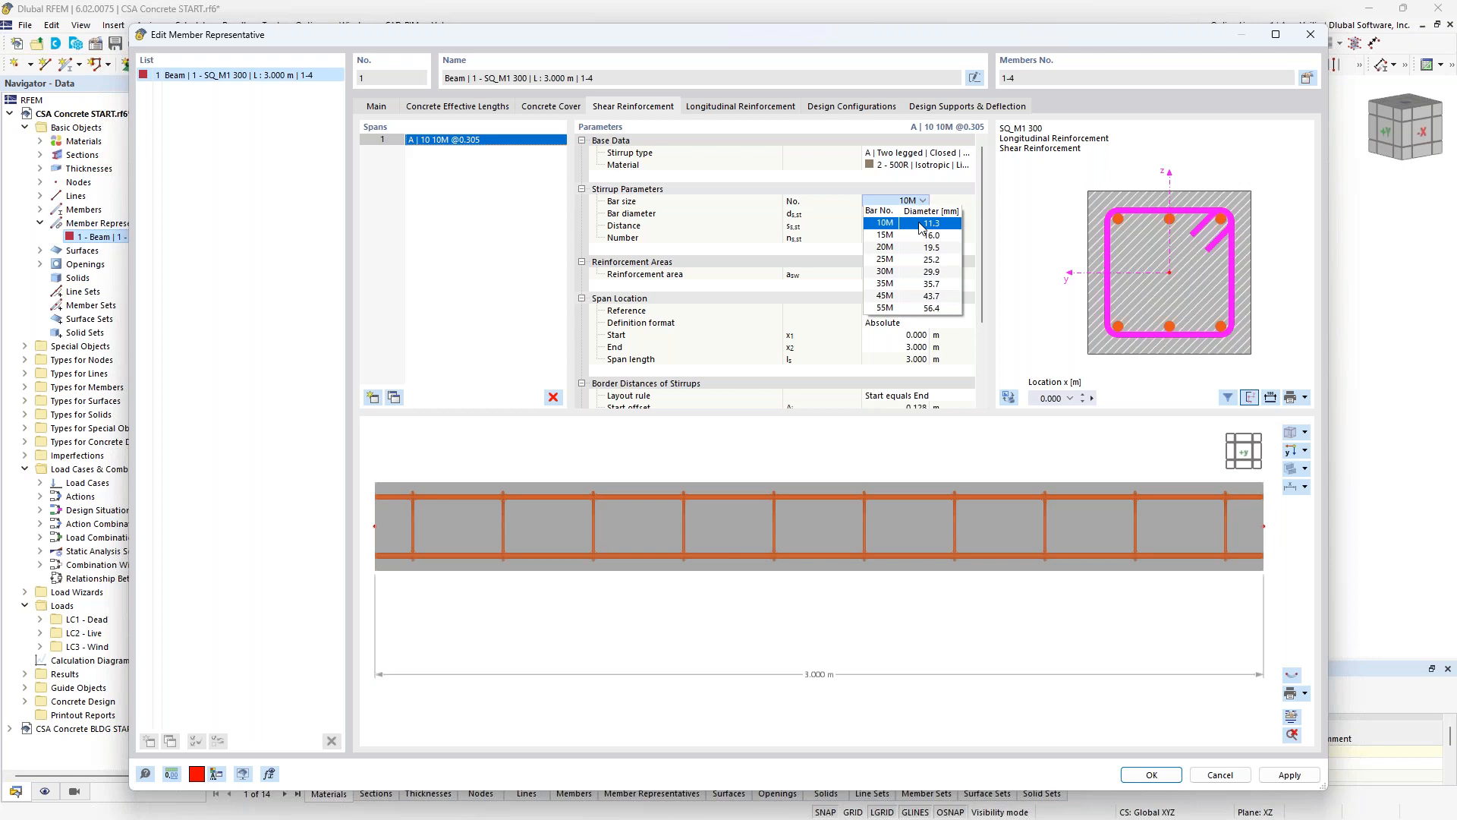
pyautogui.click(921, 223)
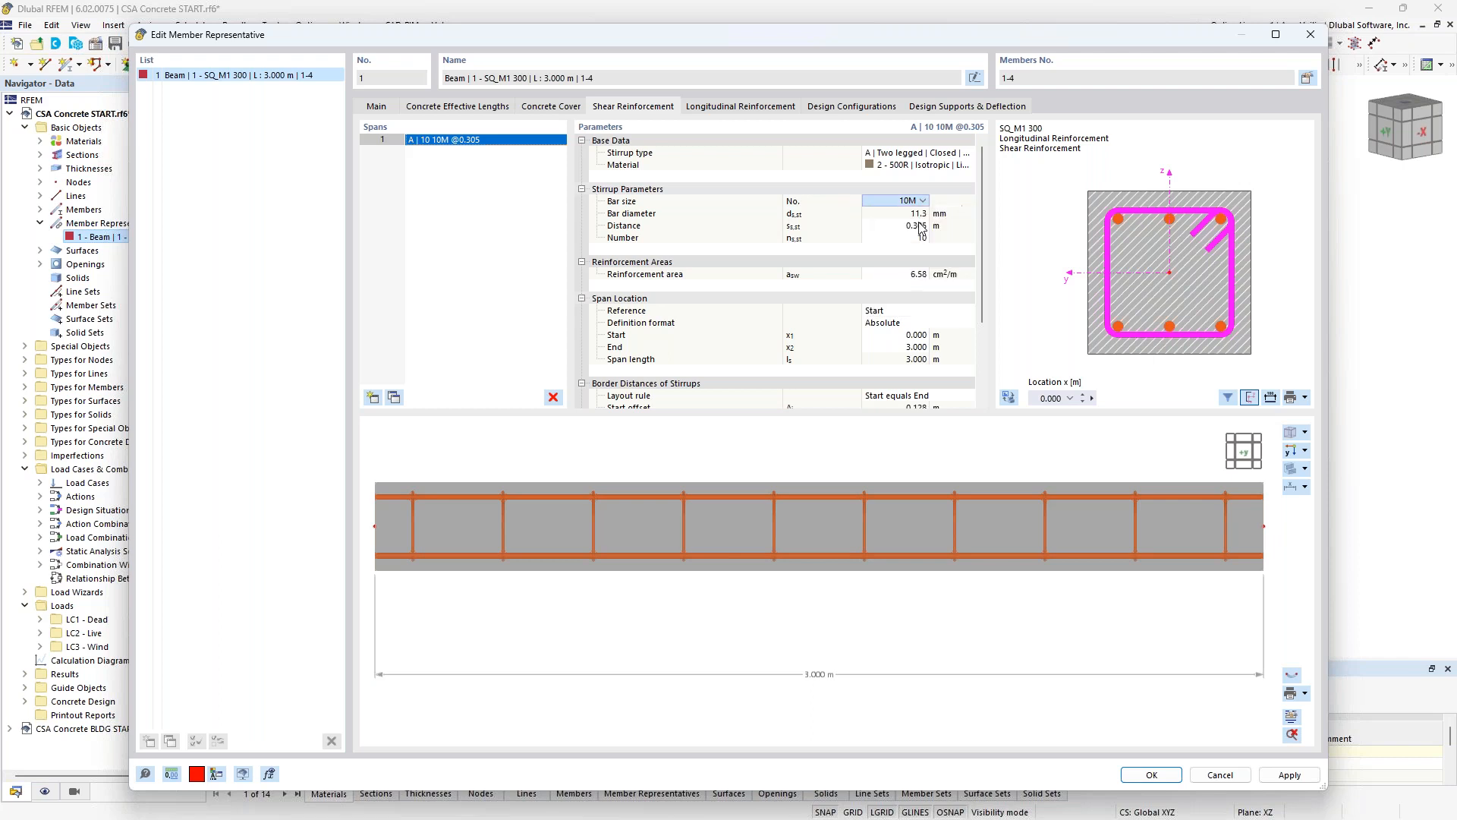
pyautogui.click(907, 226)
pyautogui.click(910, 227)
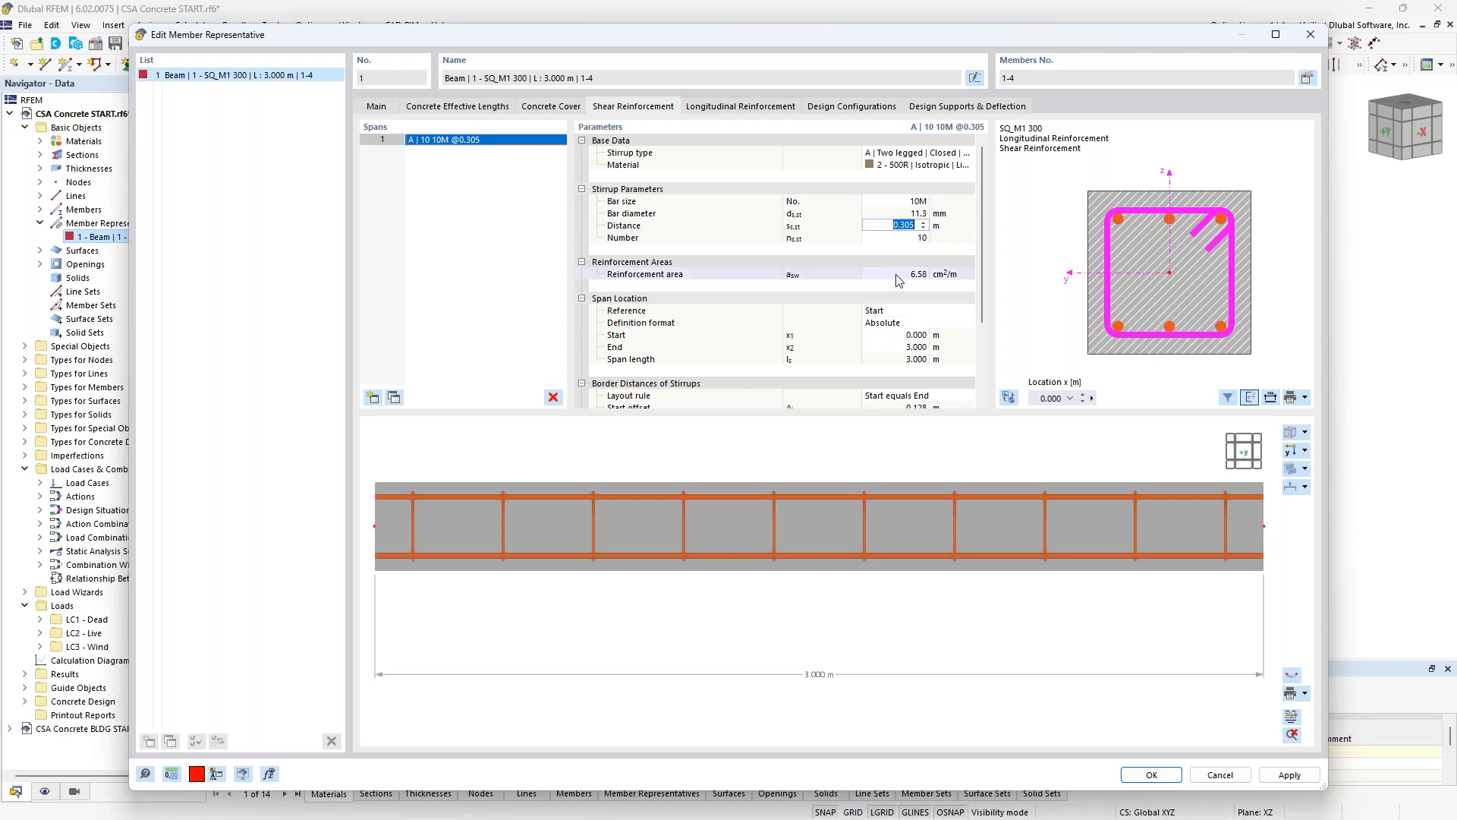
pyautogui.write('0.3')
pyautogui.press('Tab')
pyautogui.write('10')
pyautogui.press('Tab')
pyautogui.keyDown('ctrl'); pyautogui.moveTo(1047, 526); pyautogui.dragTo(1075, 583, button='middle'); pyautogui.keyUp('ctrl')
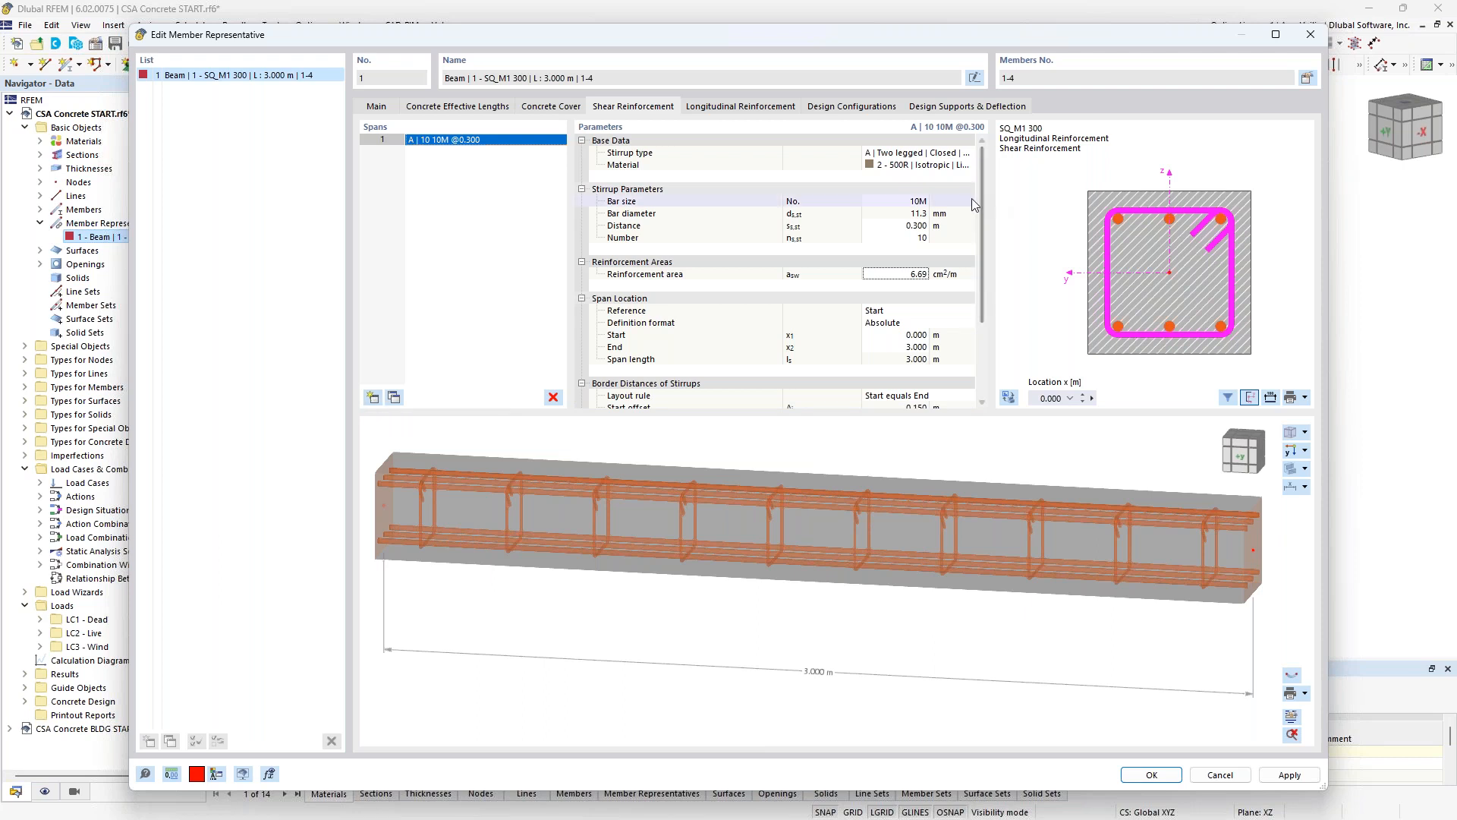
pyautogui.moveTo(981, 203); pyautogui.dragTo(985, 239)
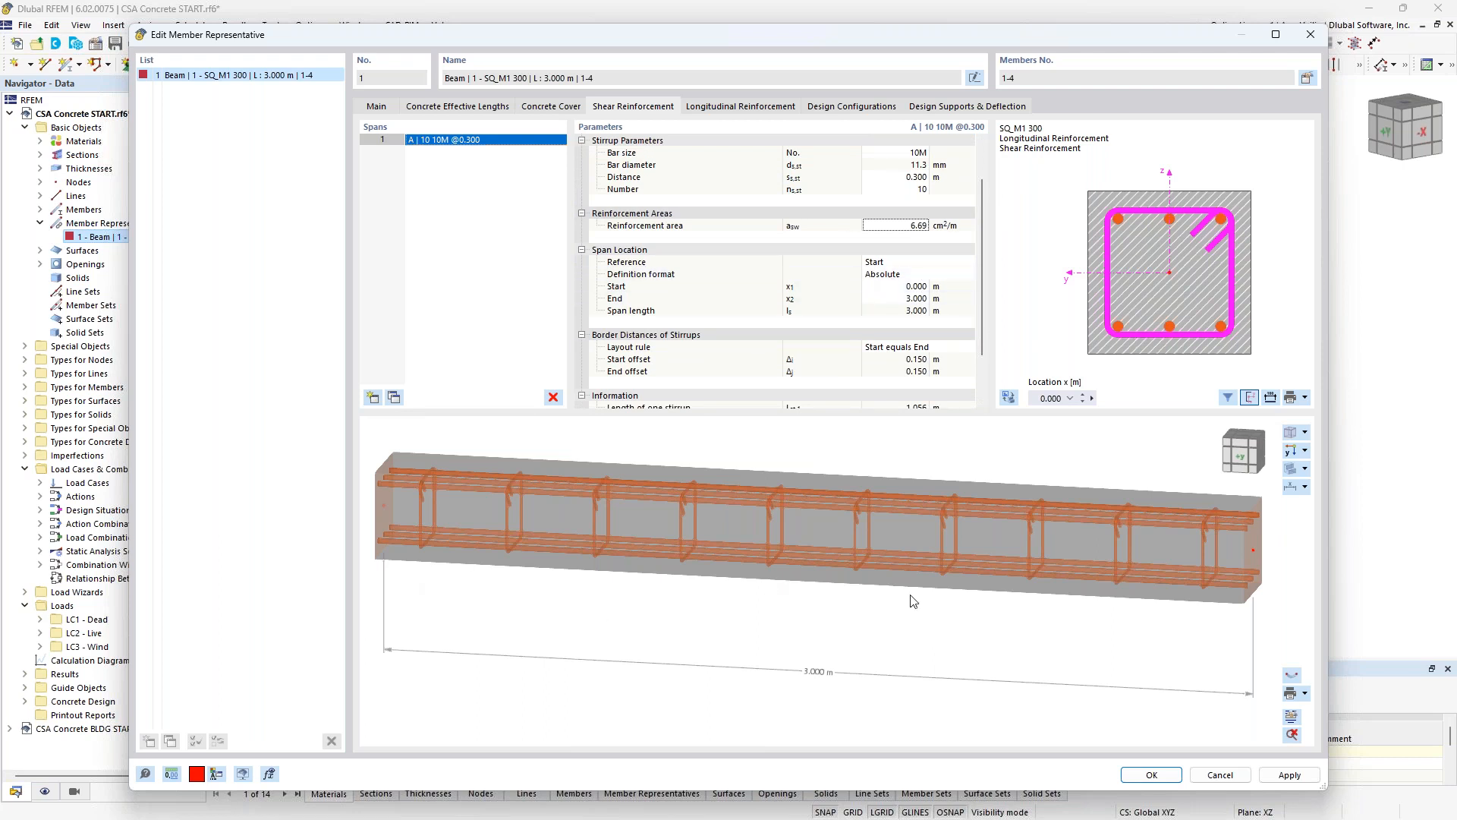
# - Set the longitudinal reinforcement's rebar type to C | Uniformly surrounding with 20M bars
pyautogui.click(740, 107)
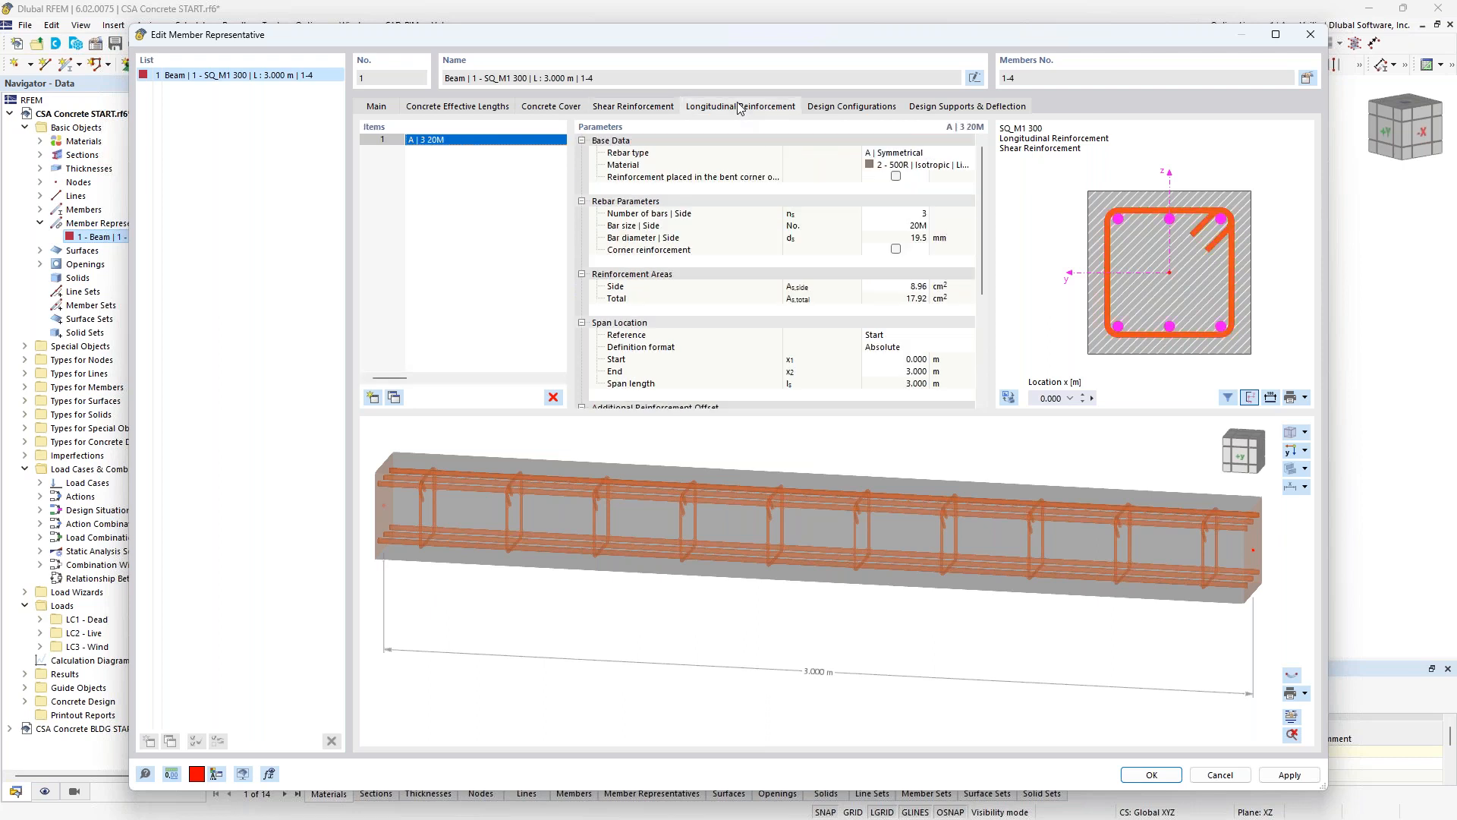
pyautogui.click(918, 154)
pyautogui.click(969, 154)
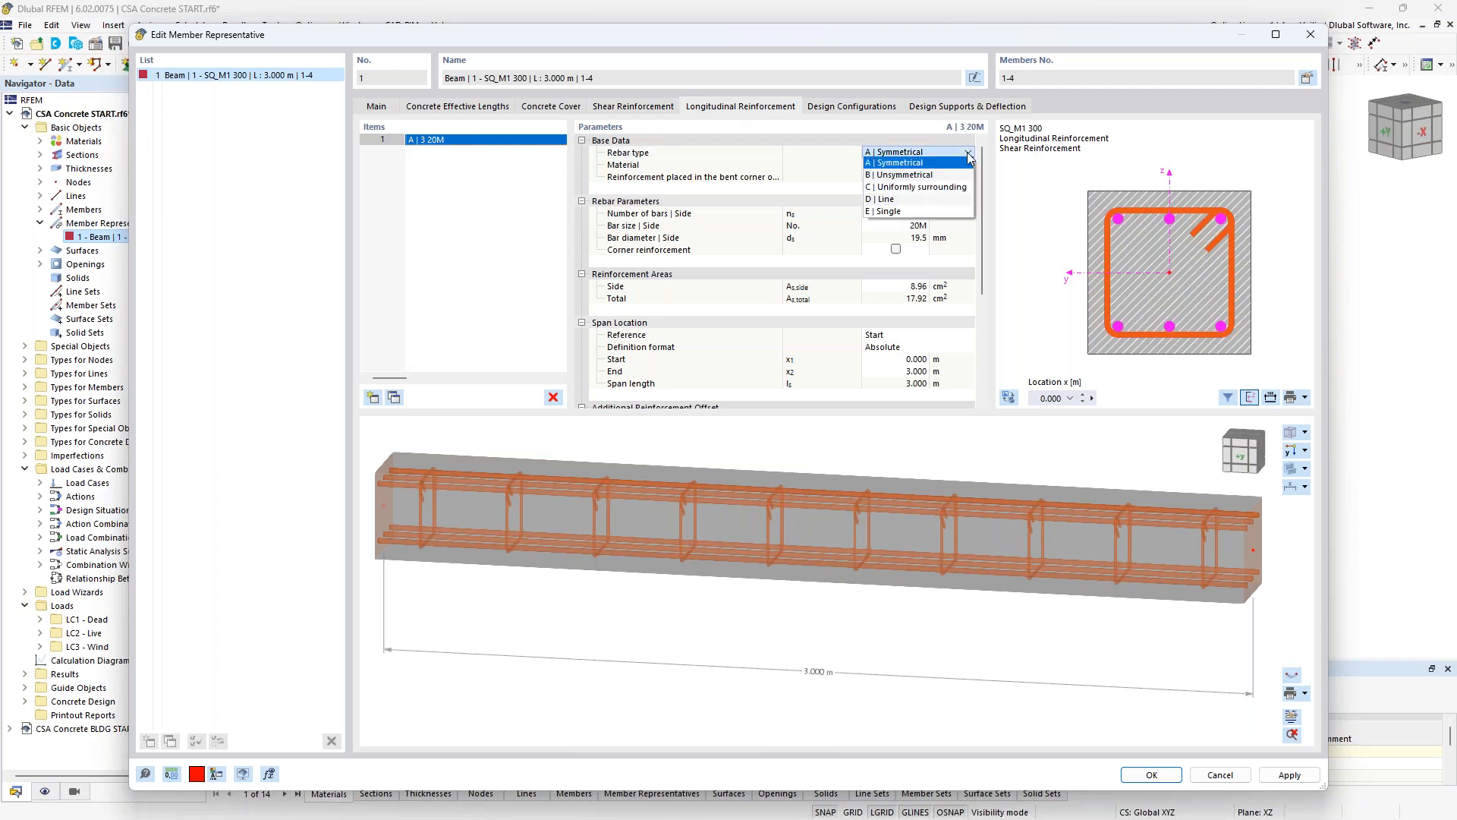
pyautogui.click(938, 188)
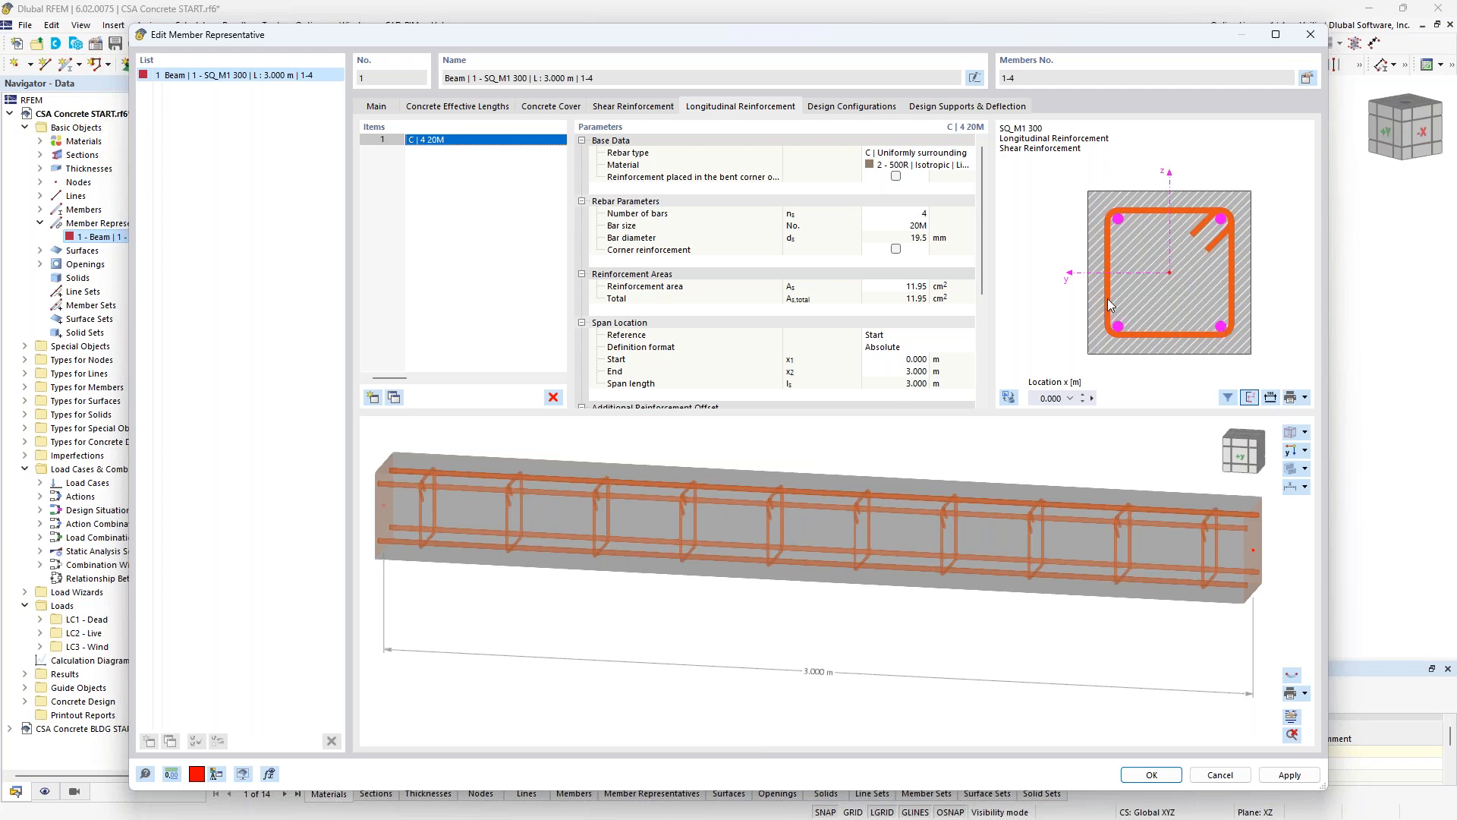
pyautogui.click(908, 229)
pyautogui.click(922, 226)
pyautogui.click(922, 226)
pyautogui.moveTo(980, 216); pyautogui.dragTo(983, 297)
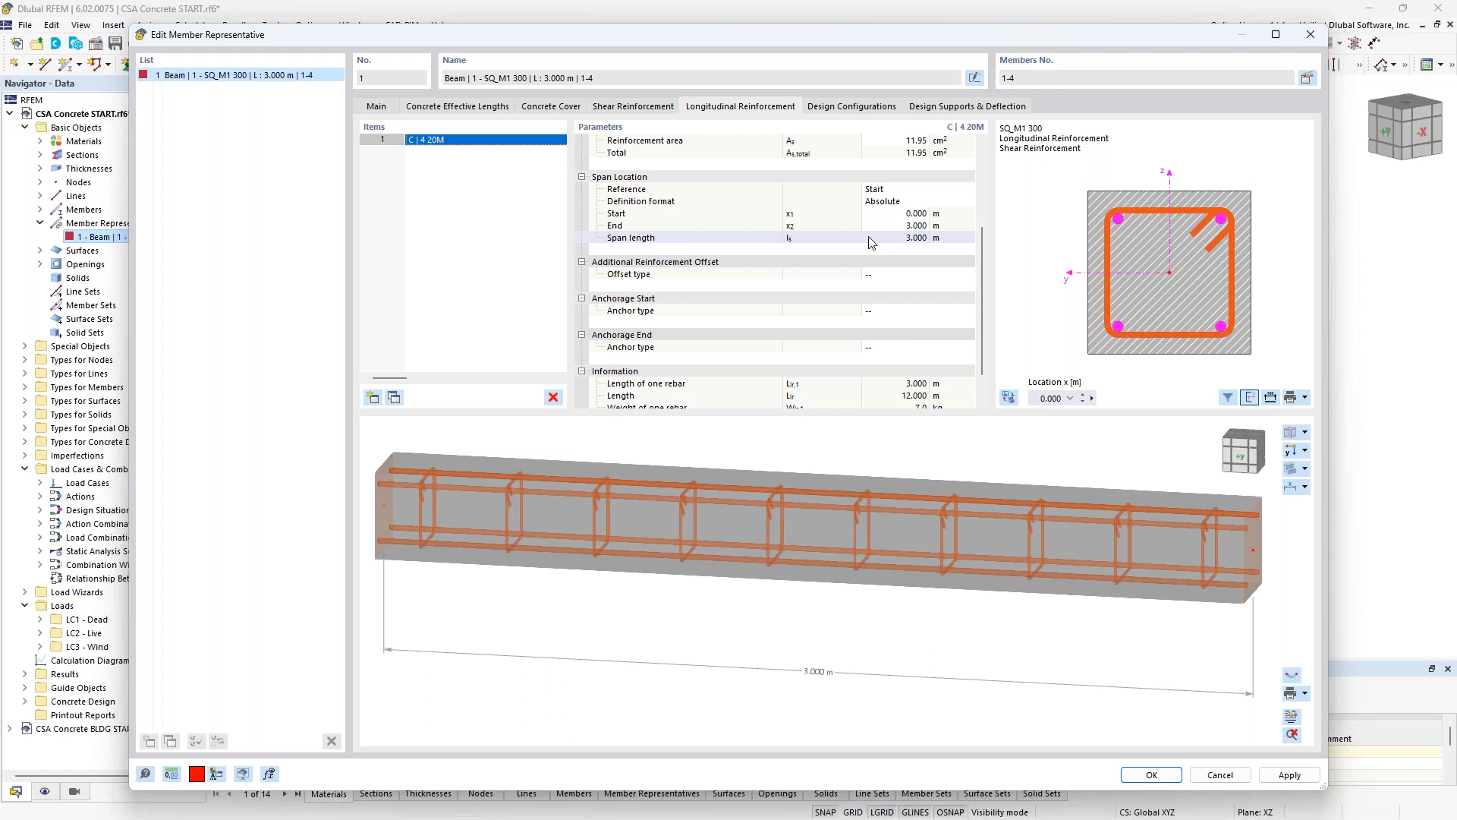
# - Review the member design parameters of the assigned default ultimate configuration
pyautogui.click(861, 109)
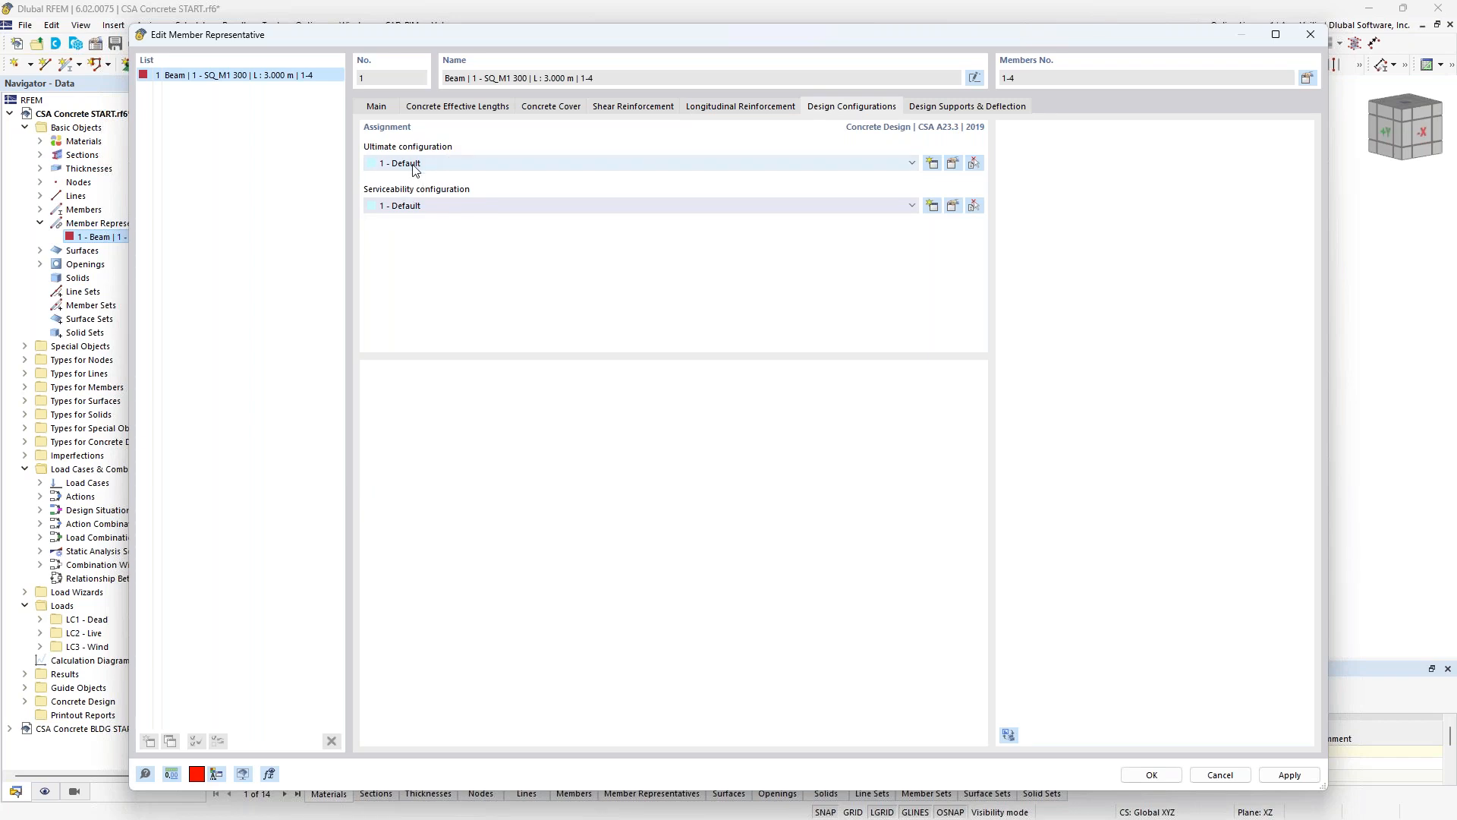
pyautogui.click(953, 165)
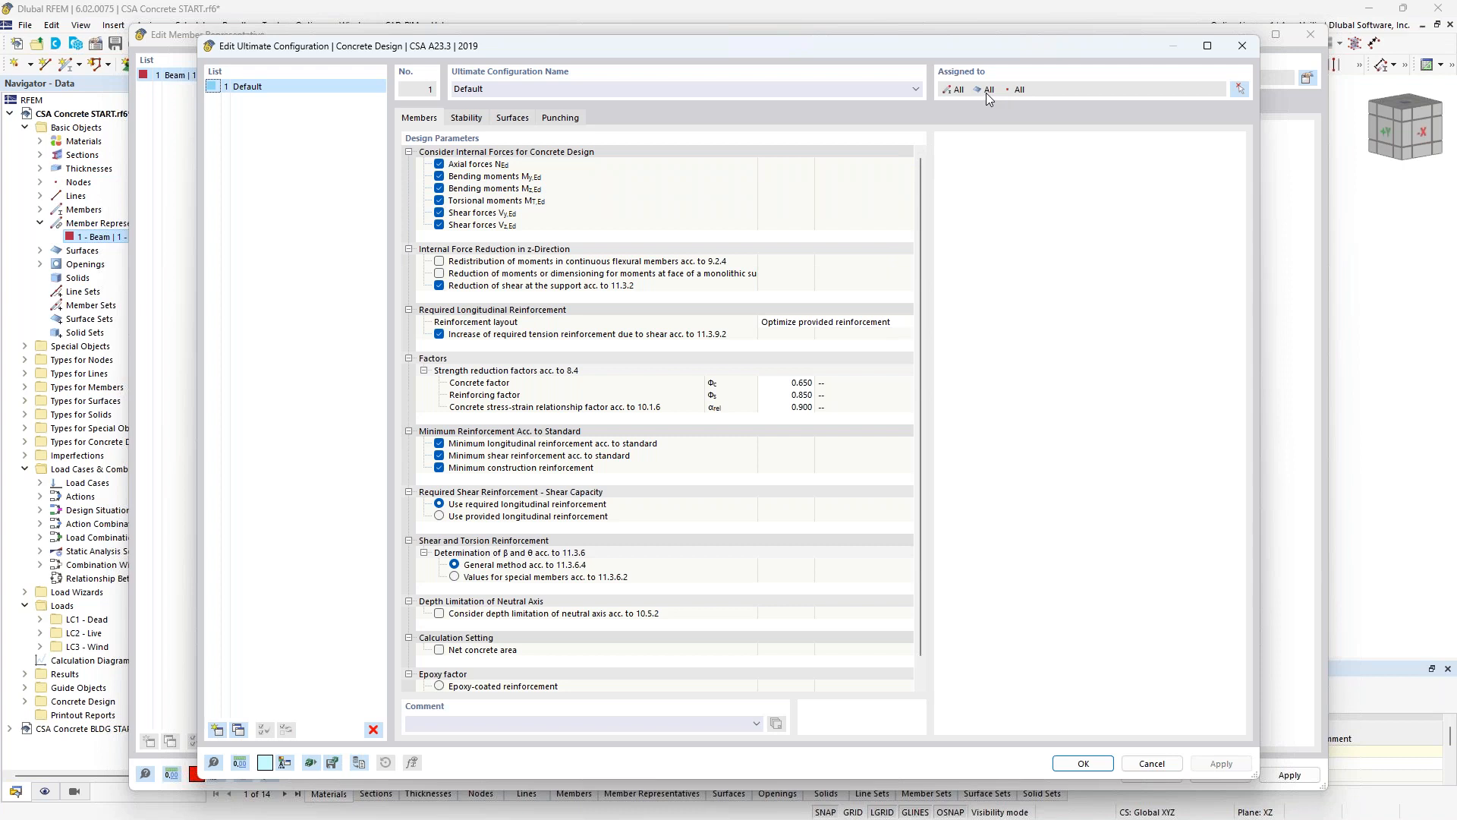
pyautogui.click(1154, 764)
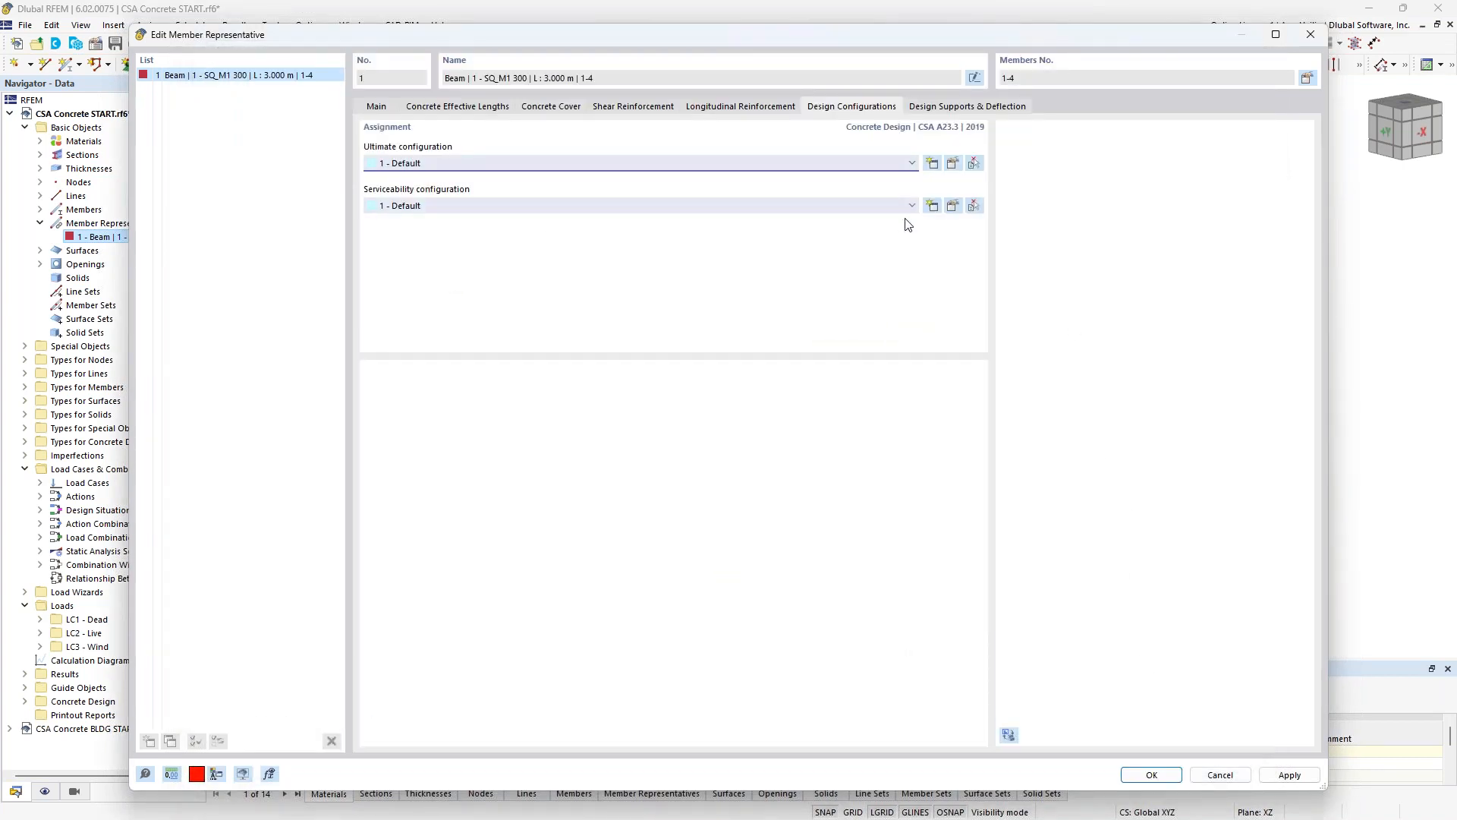
# - Review the default serviceability configuration, comparing the creep and shrinkage option with the time-dependent factor acc. to 9.8.2.5 for deflections
pyautogui.click(953, 208)
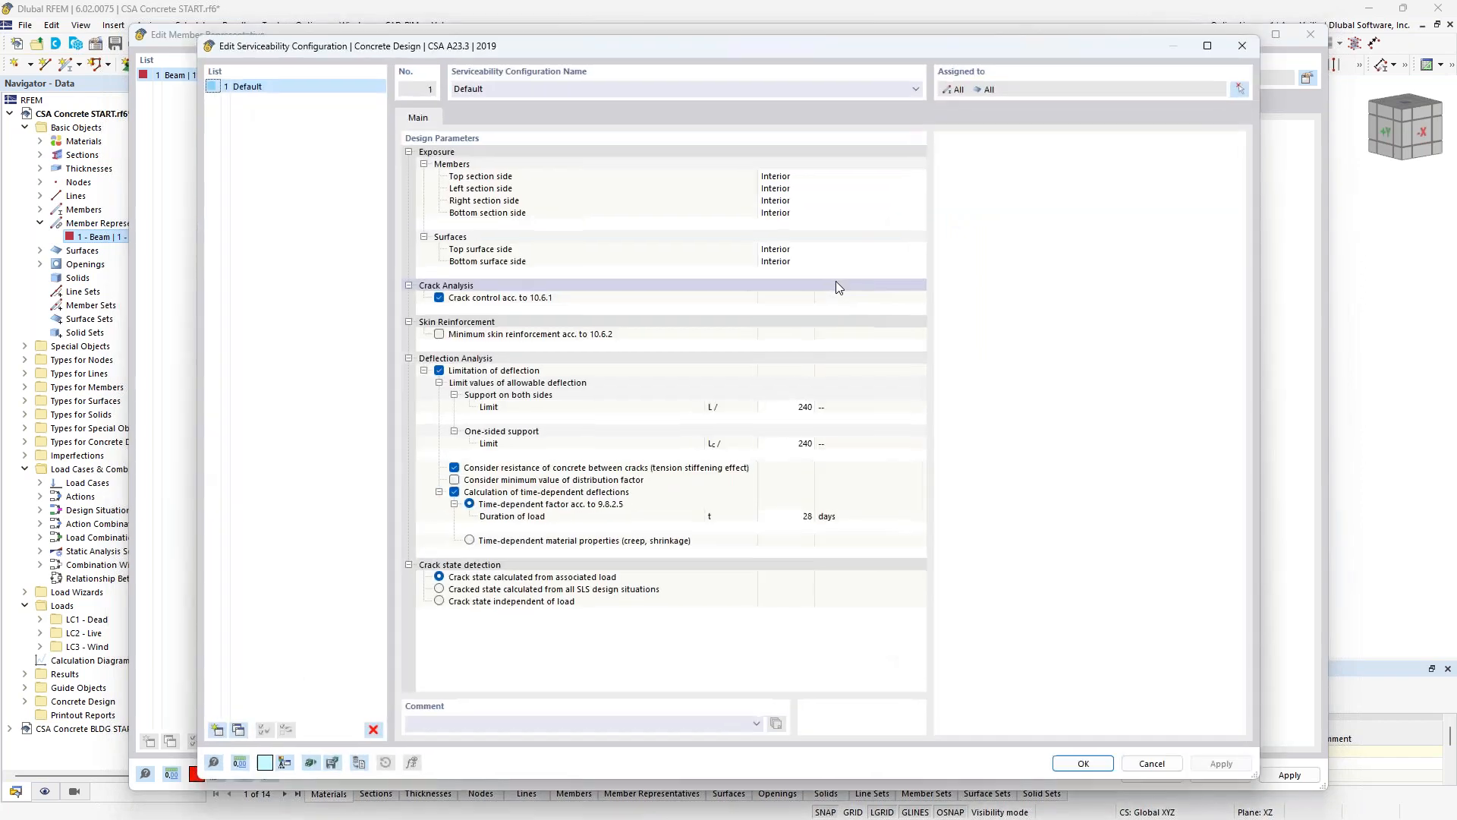
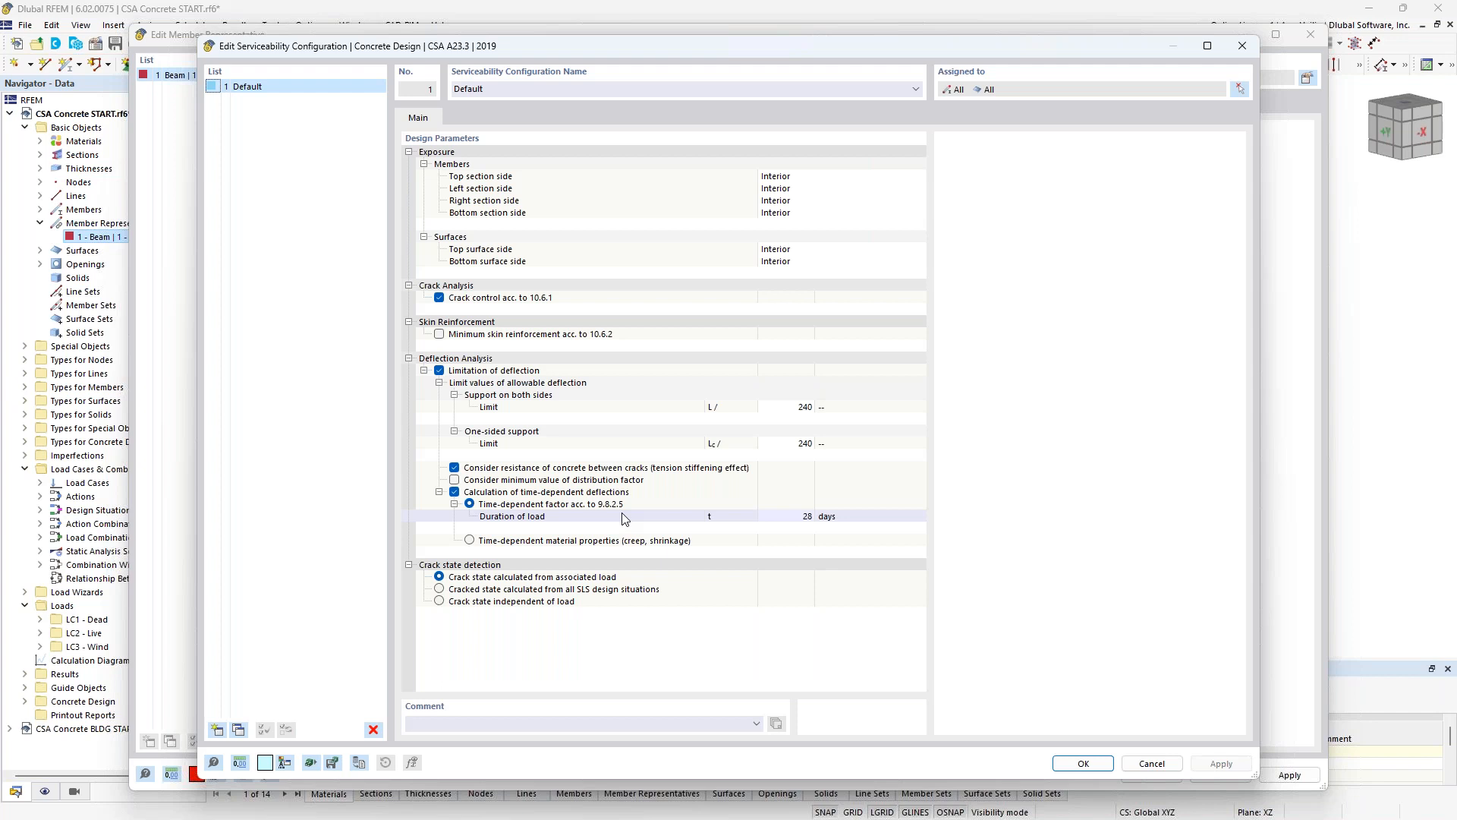
pyautogui.click(469, 541)
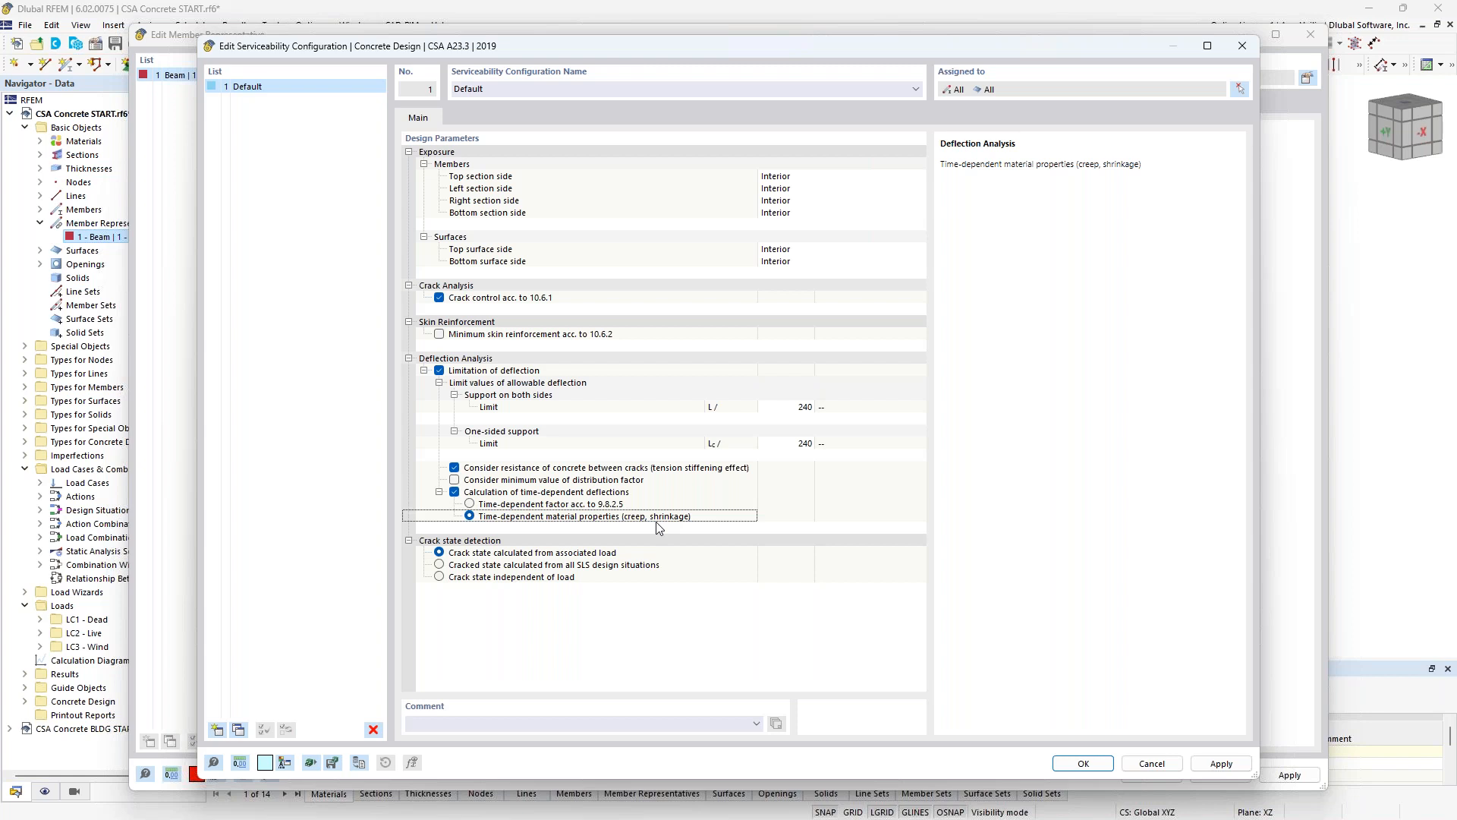
pyautogui.click(469, 504)
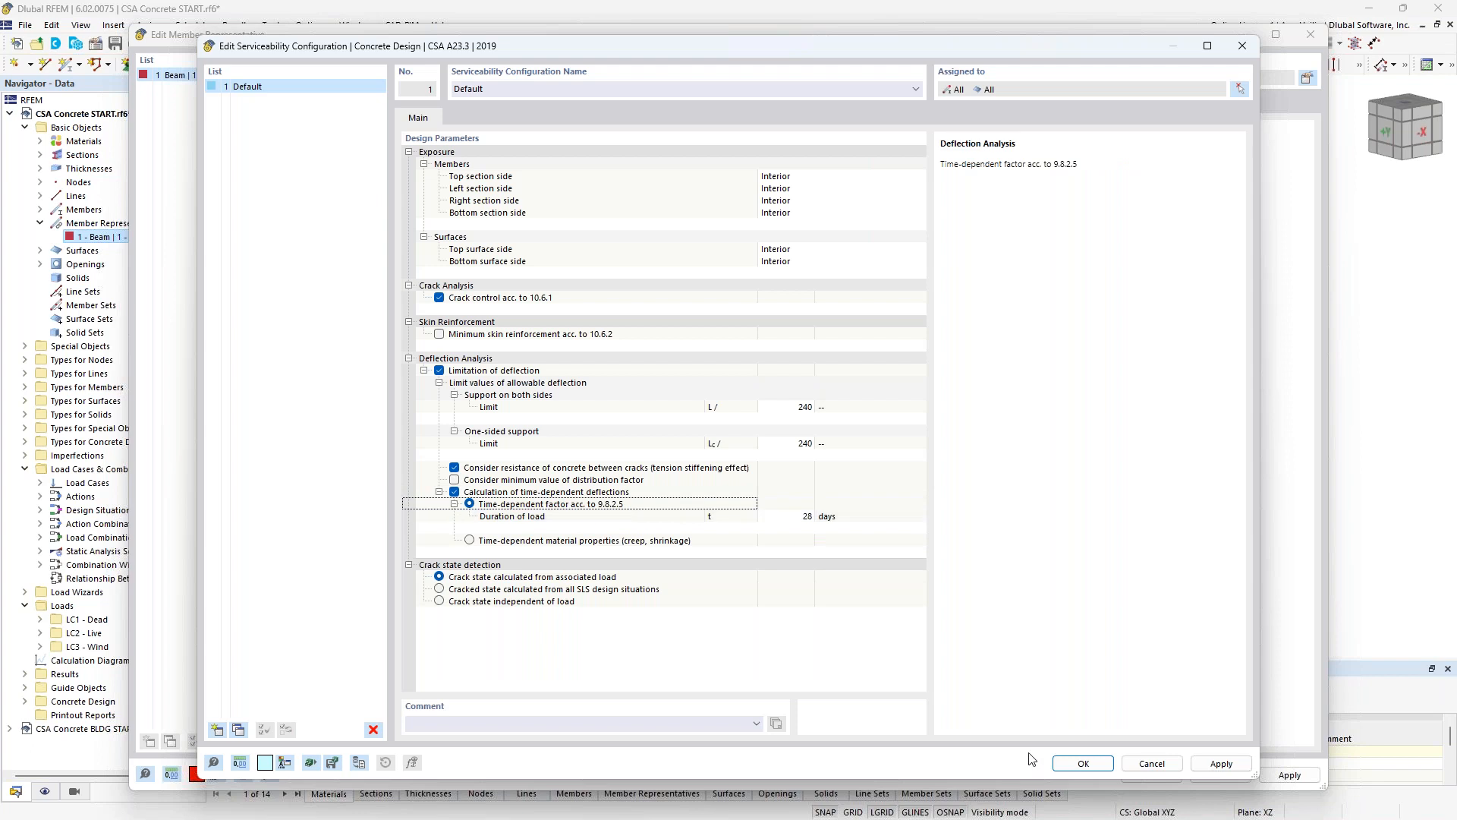
pyautogui.click(1066, 769)
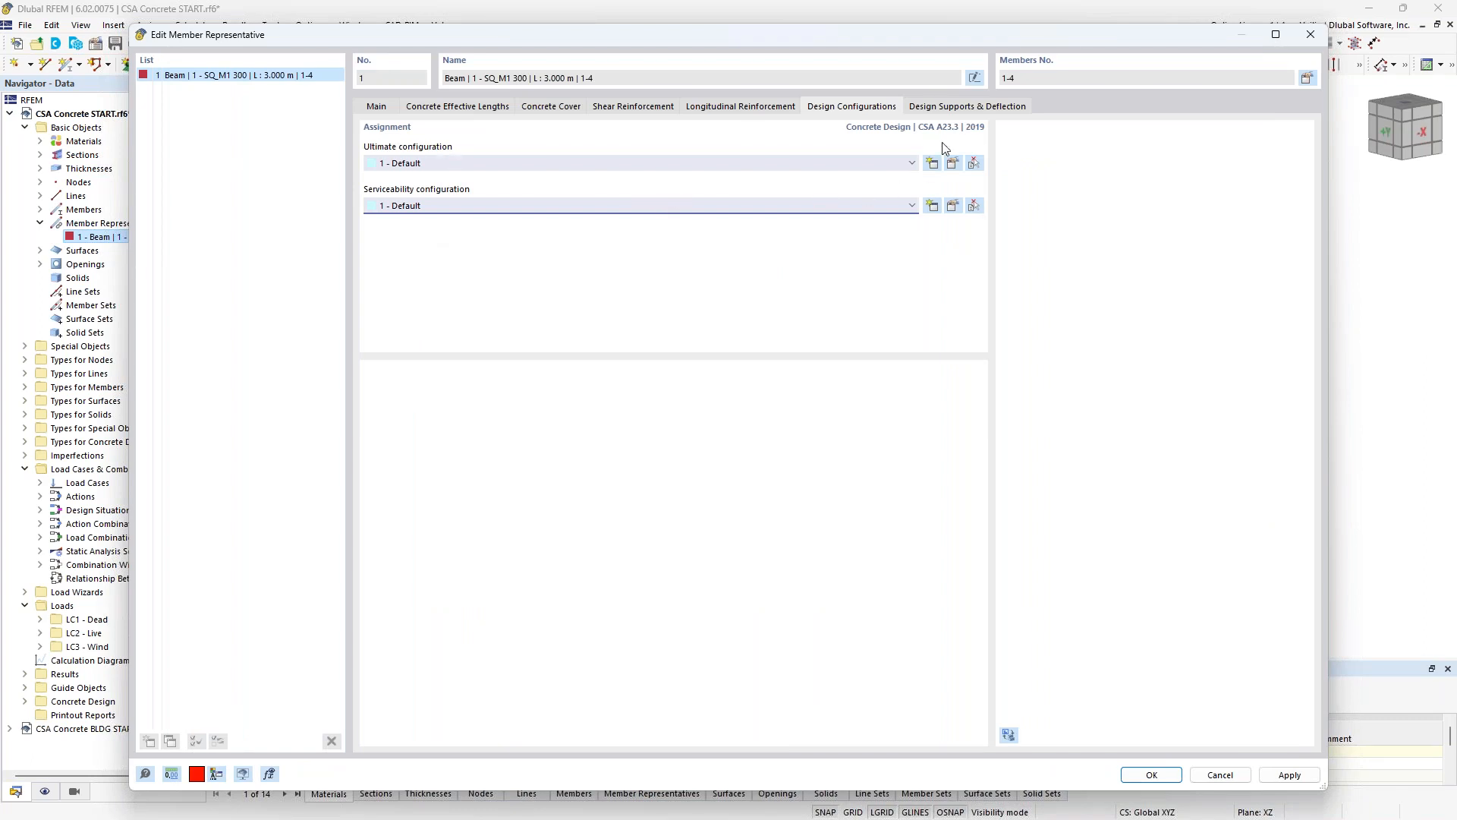
# - Examine the concrete design support options without creating a support, and accept the member representative's settings
pyautogui.click(950, 110)
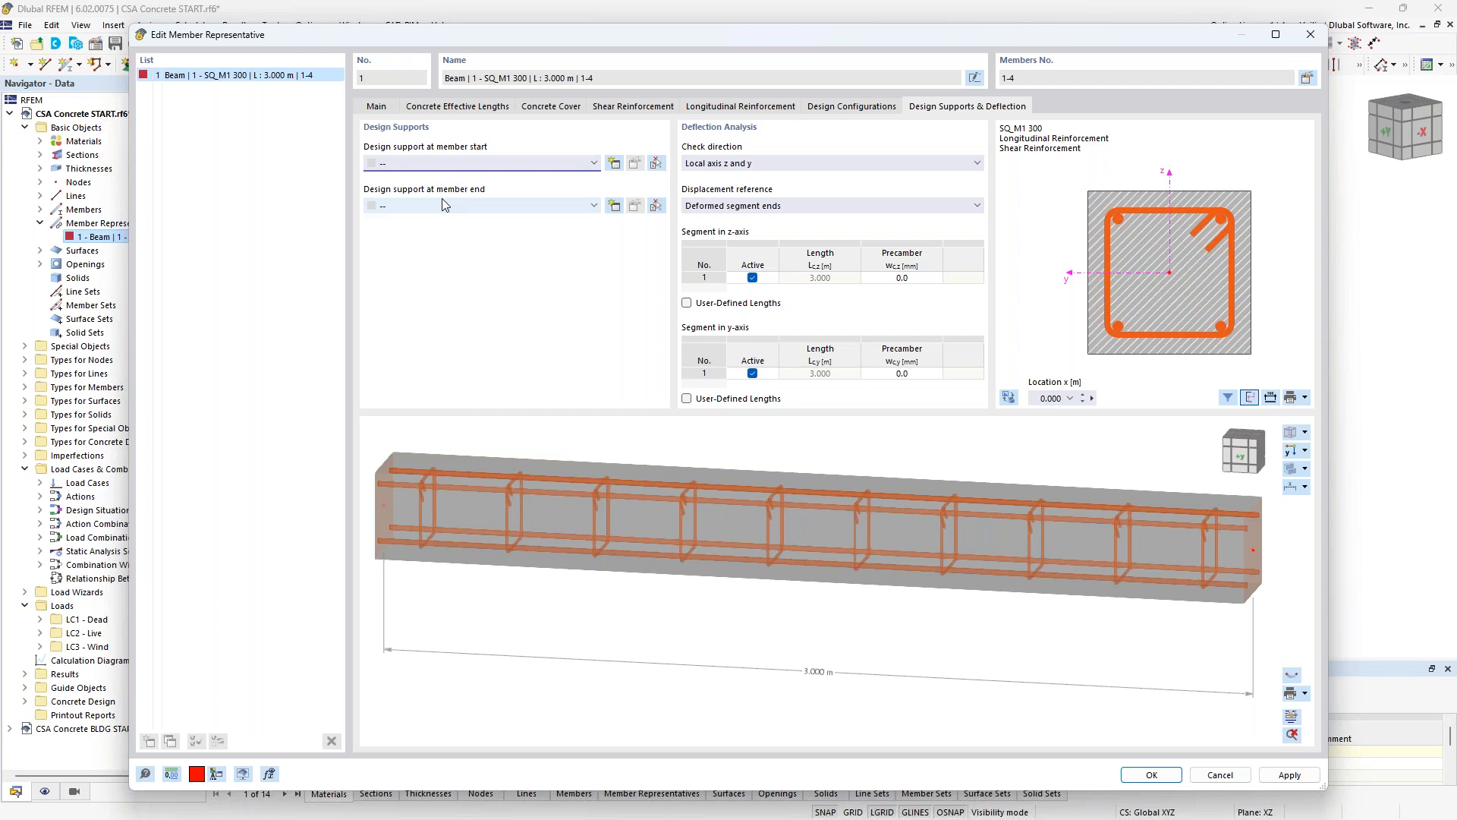
pyautogui.click(613, 164)
pyautogui.click(550, 148)
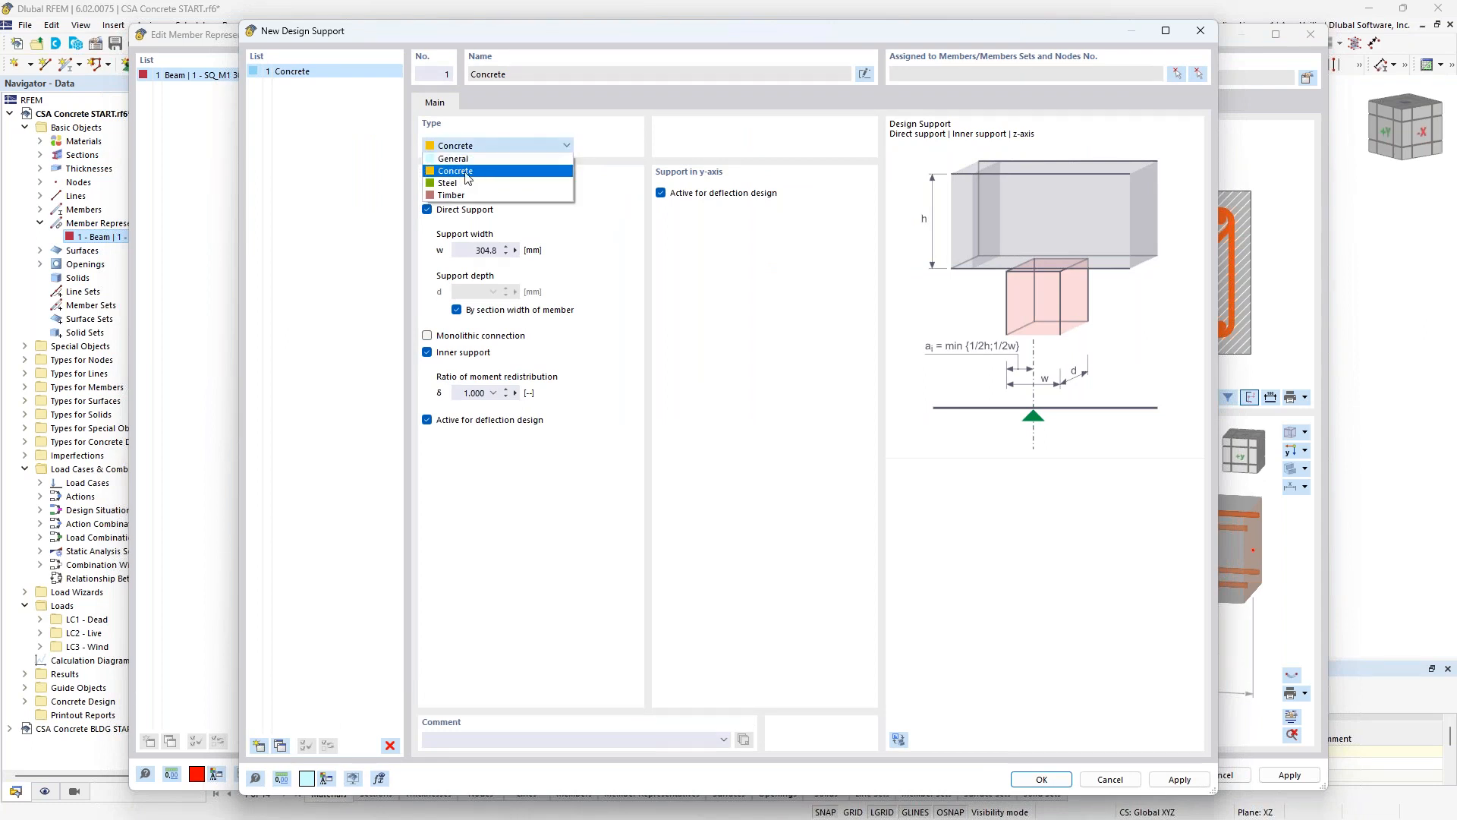
pyautogui.click(467, 177)
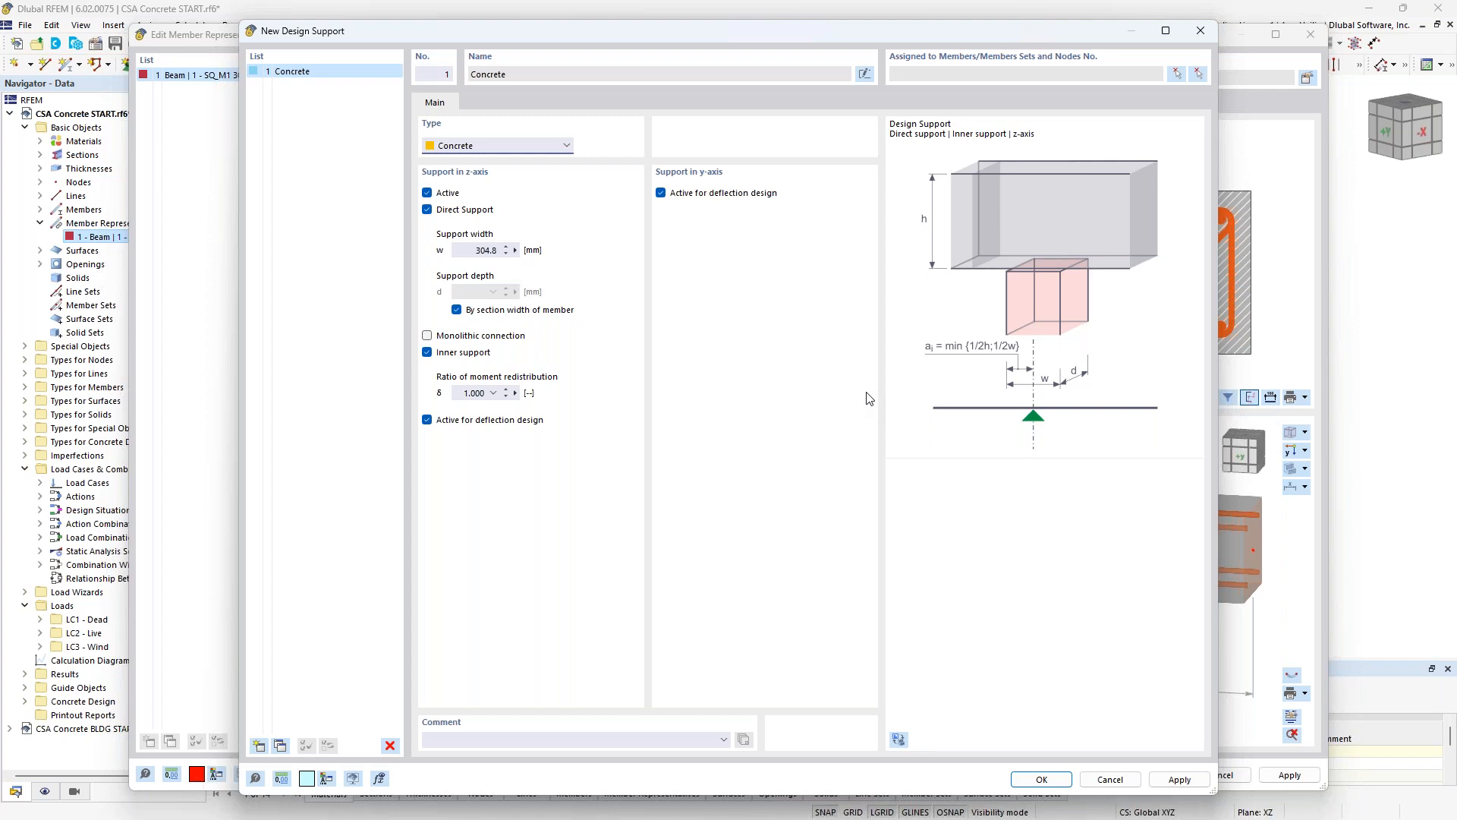
pyautogui.click(1110, 779)
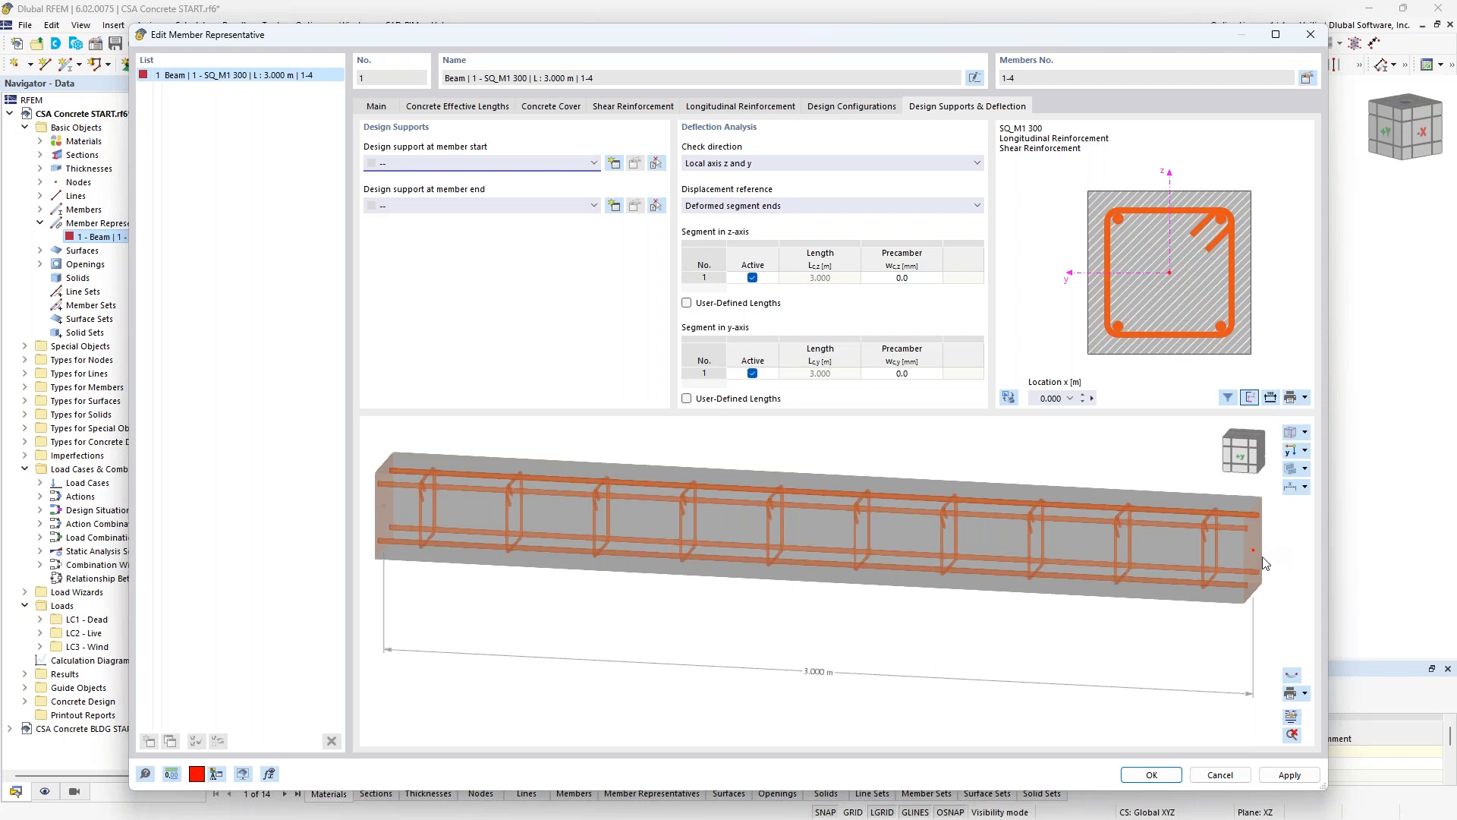
pyautogui.click(1172, 783)
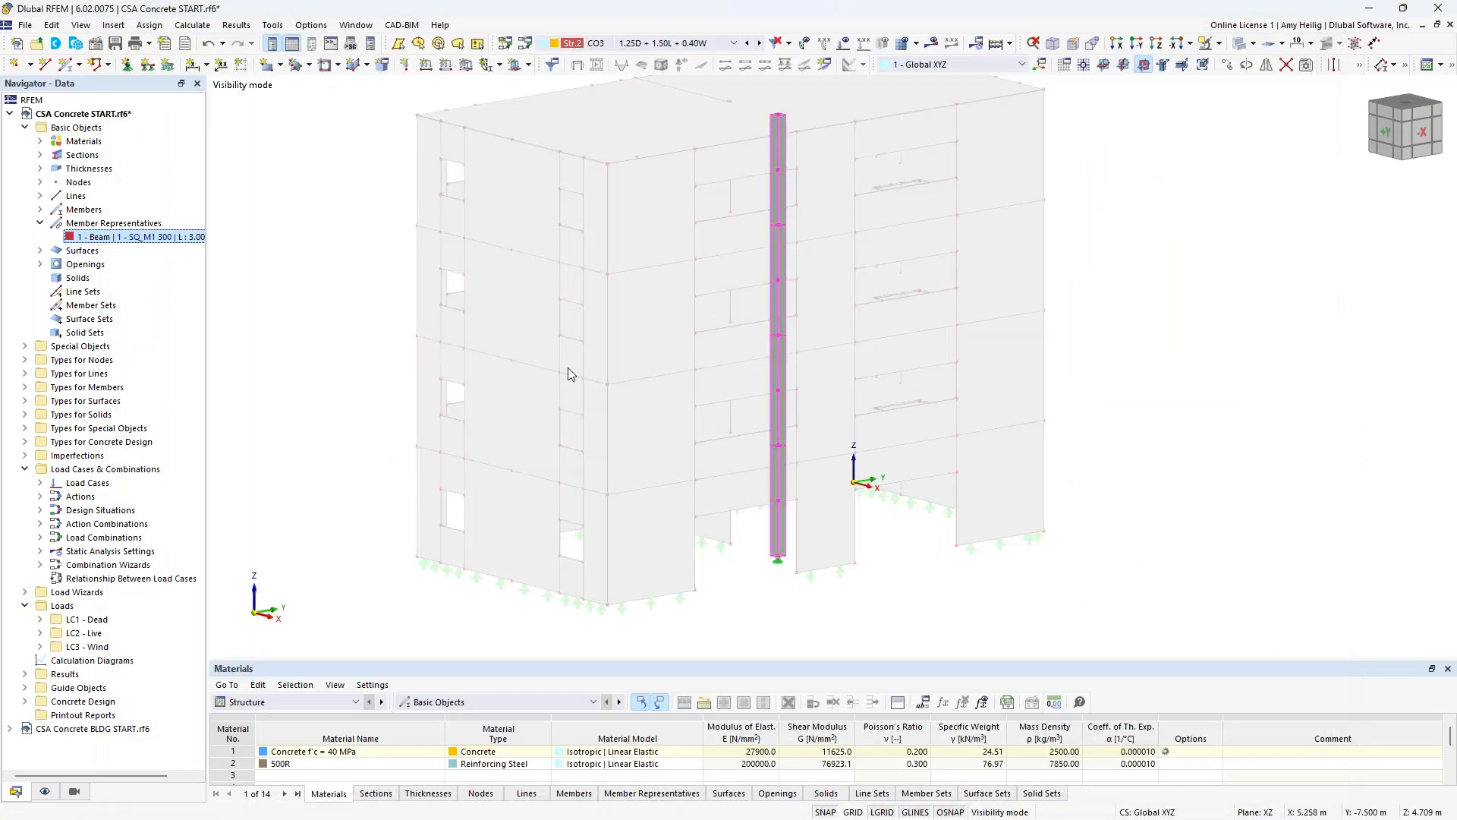
# - Turn on the display of types for concrete design and show the model as a wireframe
pyautogui.click(45, 791)
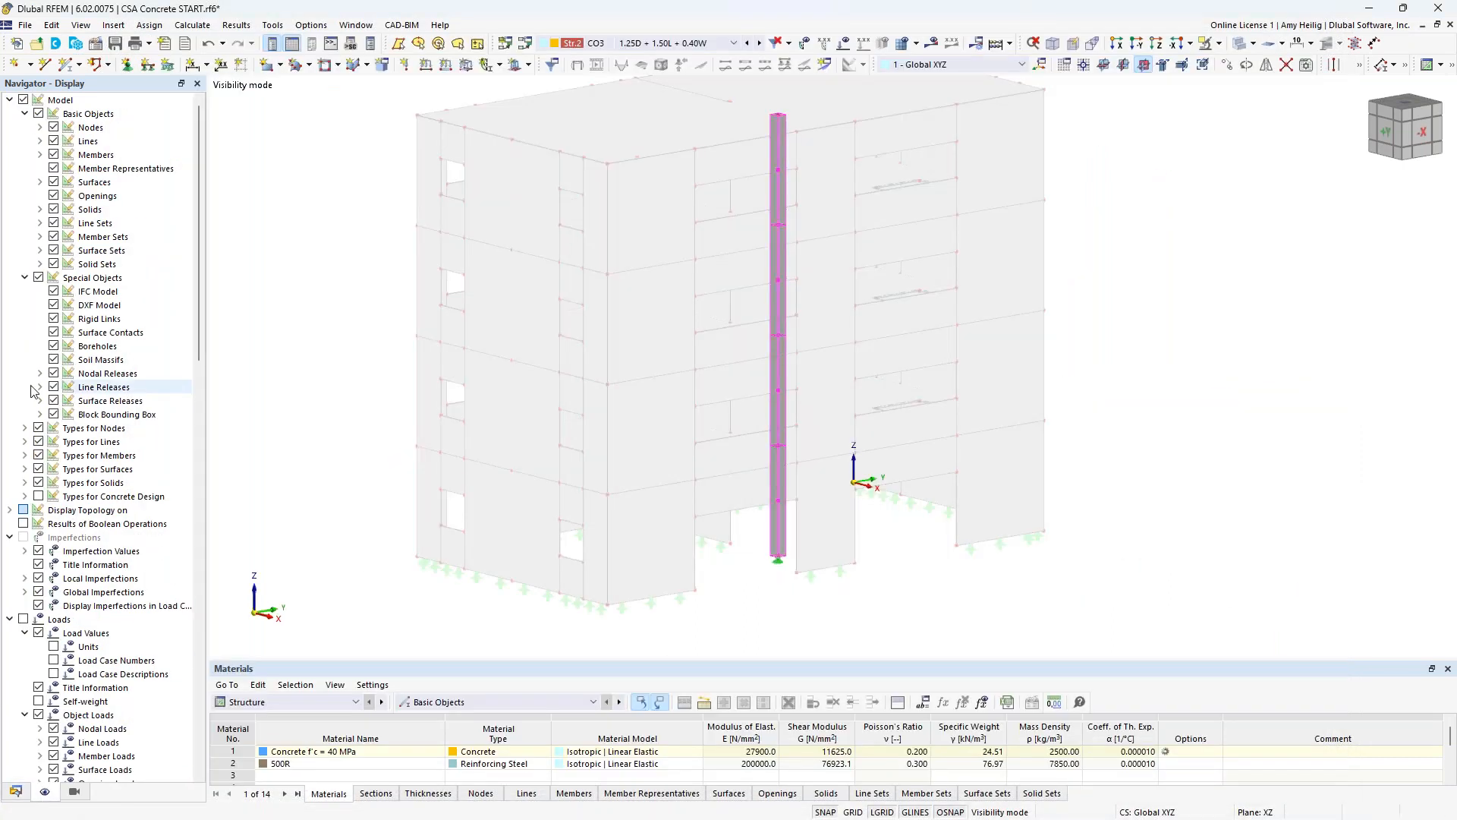
pyautogui.click(38, 496)
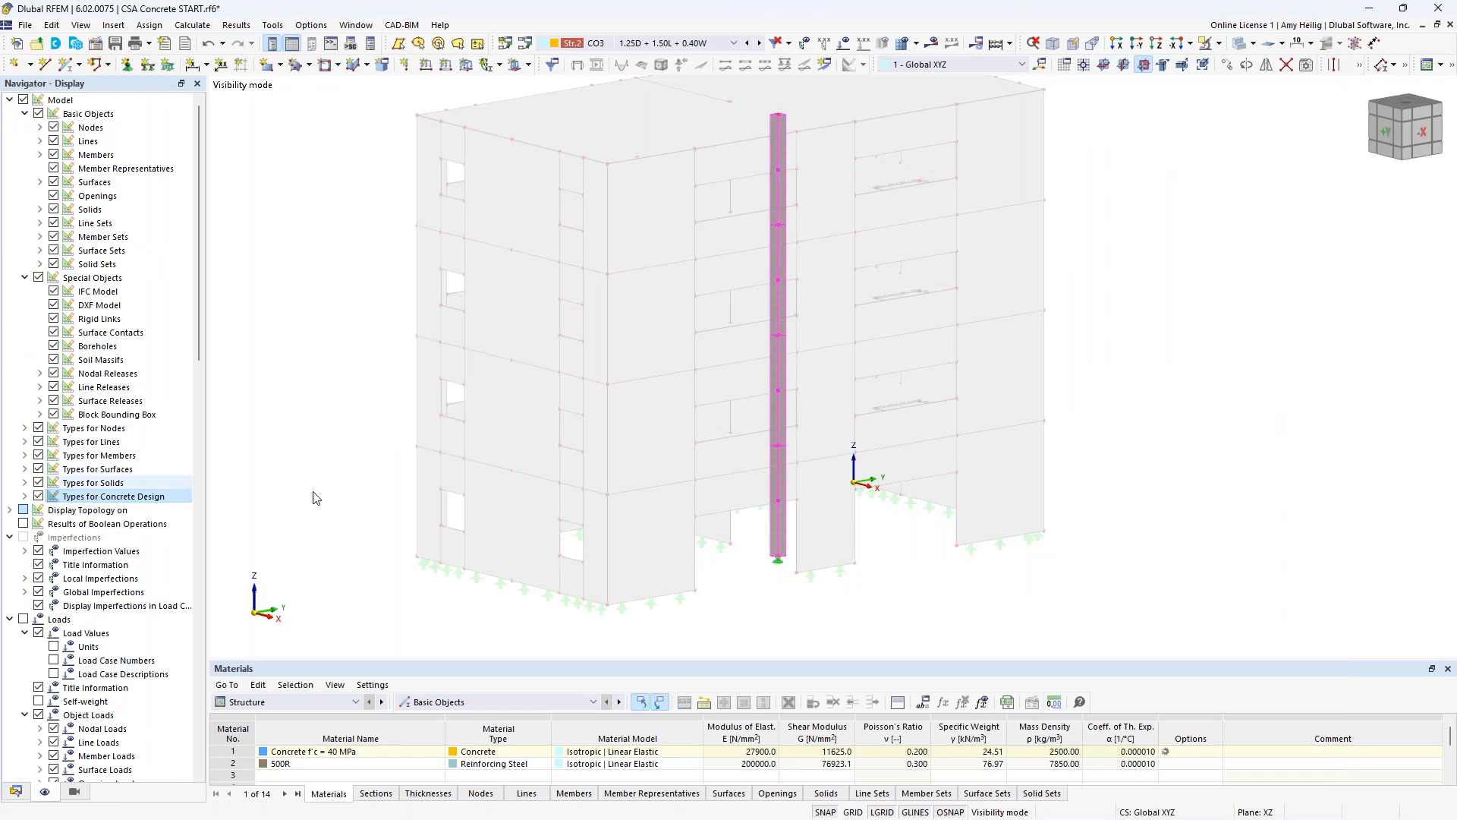
pyautogui.click(1240, 44)
# - Examine the longitudinal bars and stirrups along the isolated column, starting from its base
pyautogui.scroll(1, 785, 551)
pyautogui.scroll(5, 785, 554)
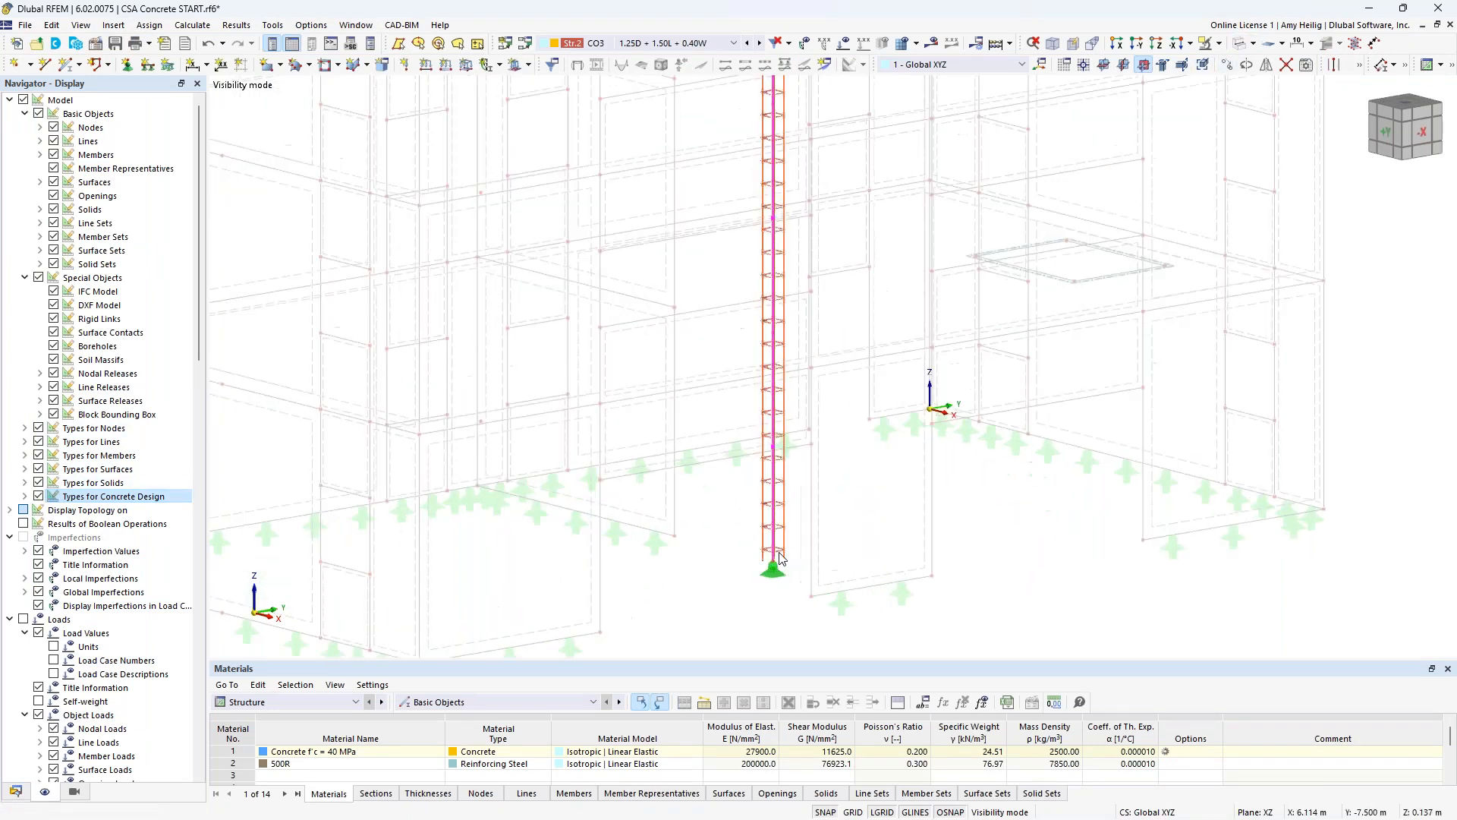
pyautogui.scroll(-10, 762, 500)
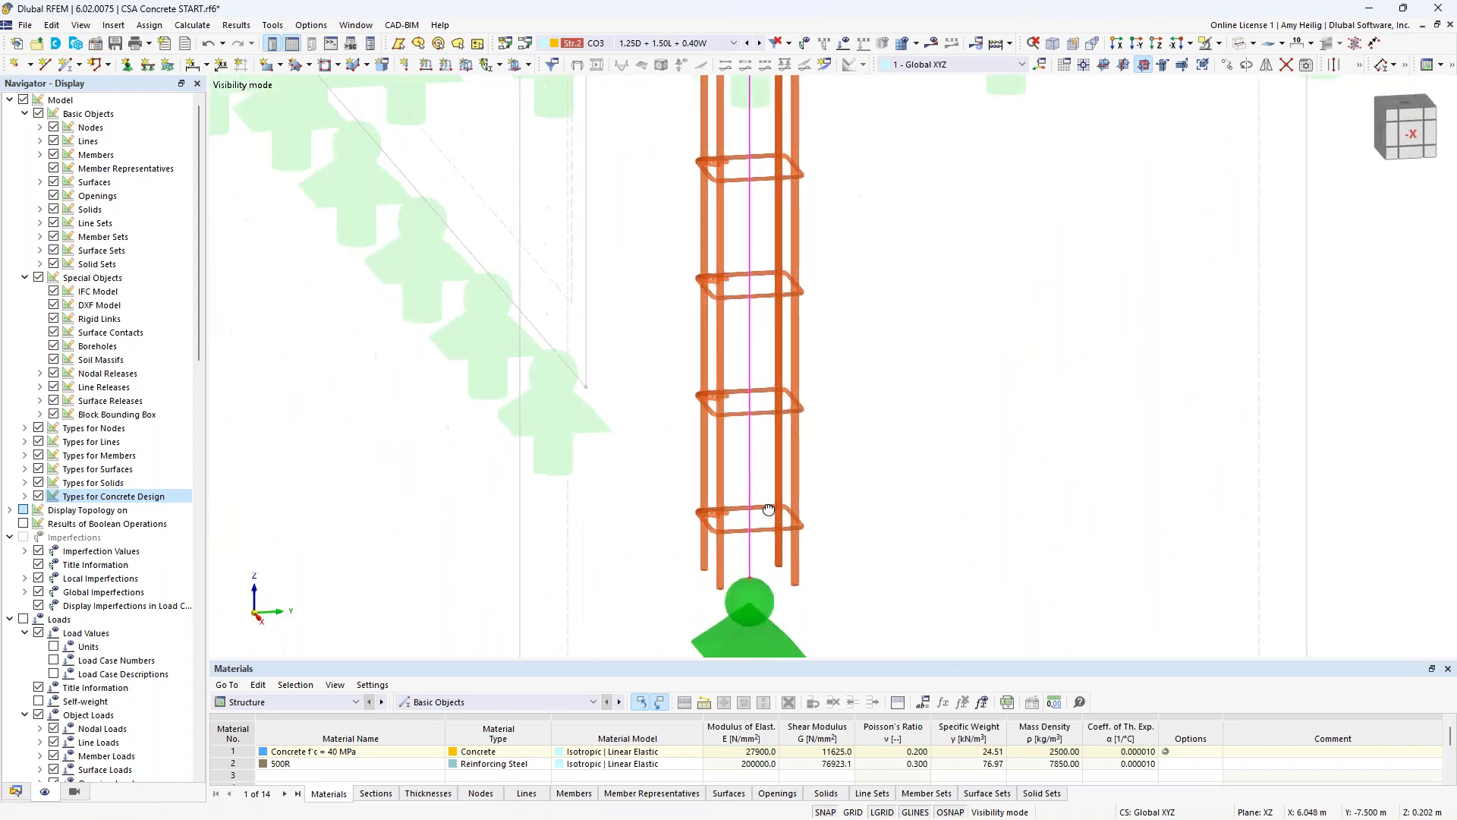
pyautogui.scroll(-2, 786, 412)
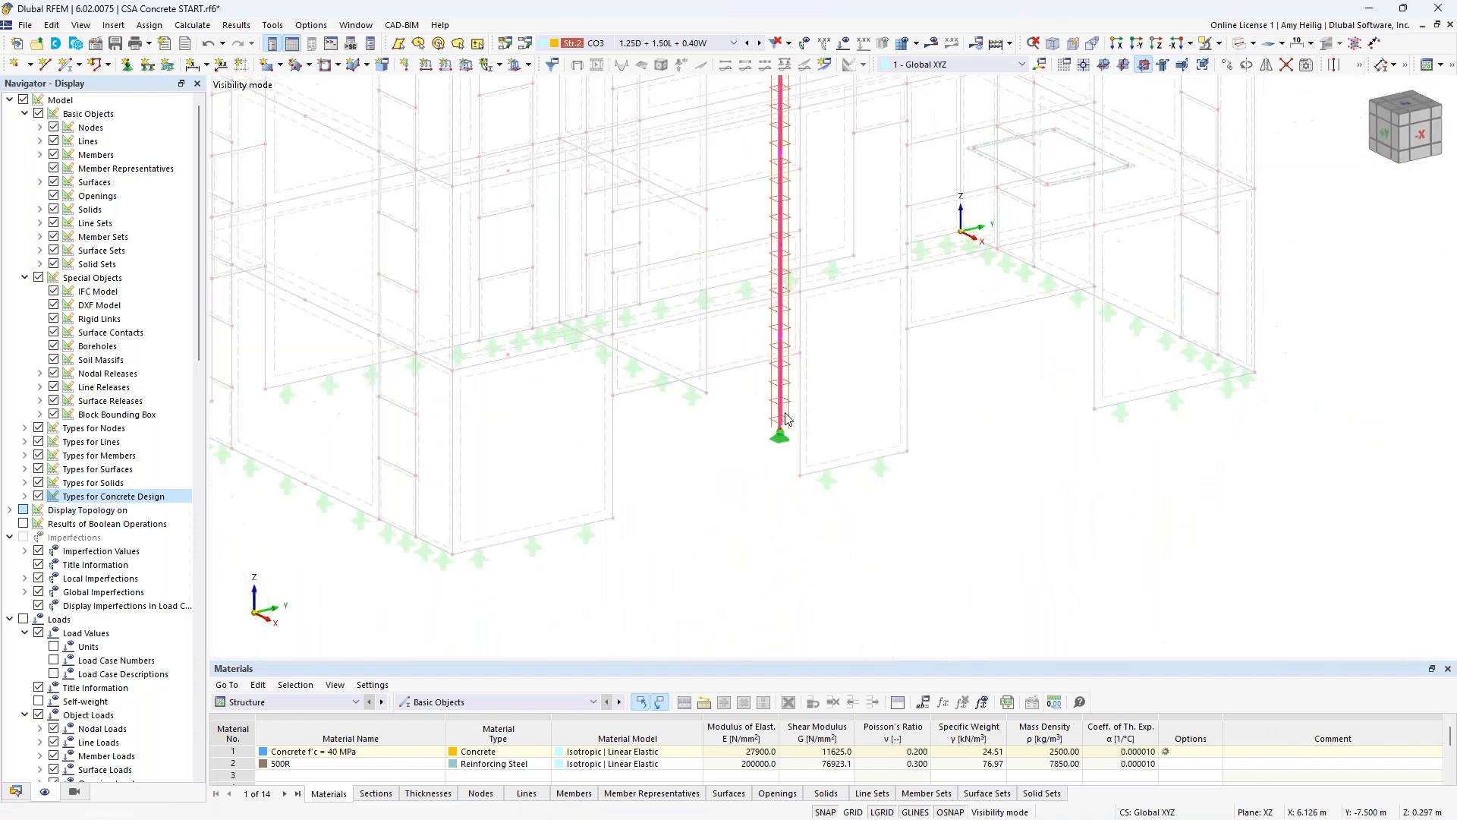
pyautogui.scroll(1, 850, 282)
pyautogui.scroll(-4, 873, 417)
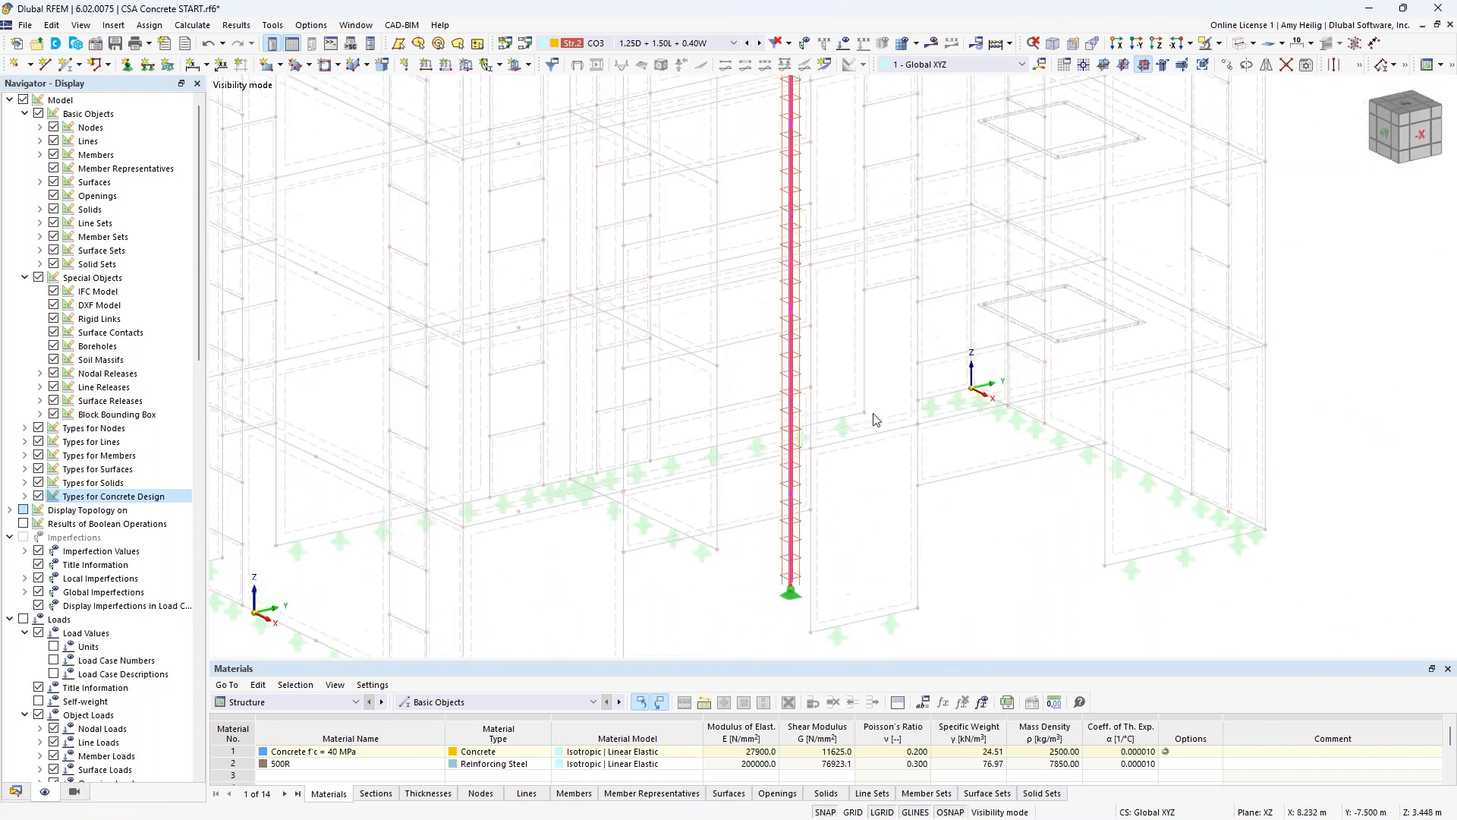
pyautogui.scroll(1, 874, 419)
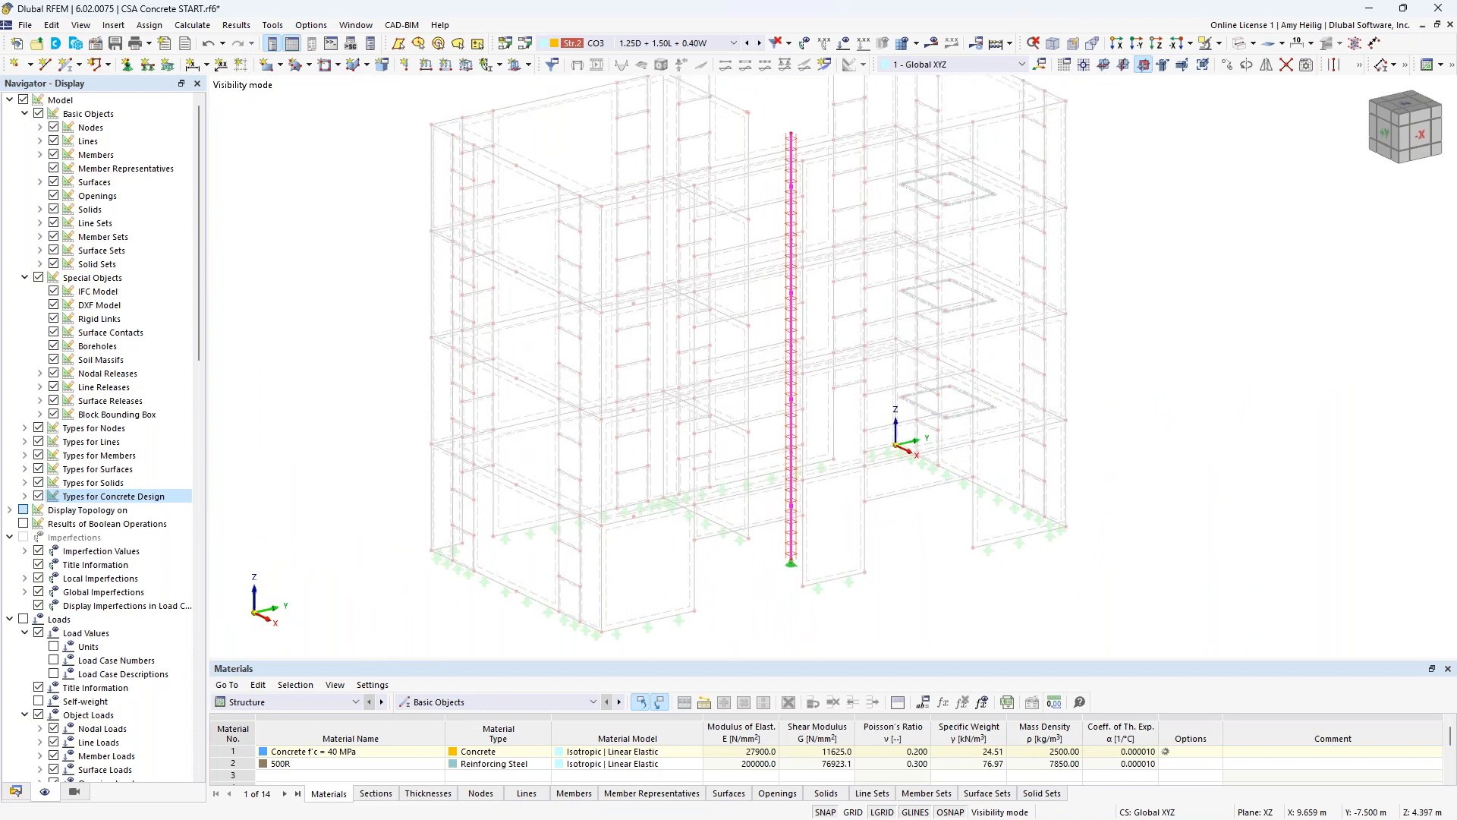
# - Restore the whole model in transparent shaded display and isolate the lowest floor slab
pyautogui.click(878, 534)
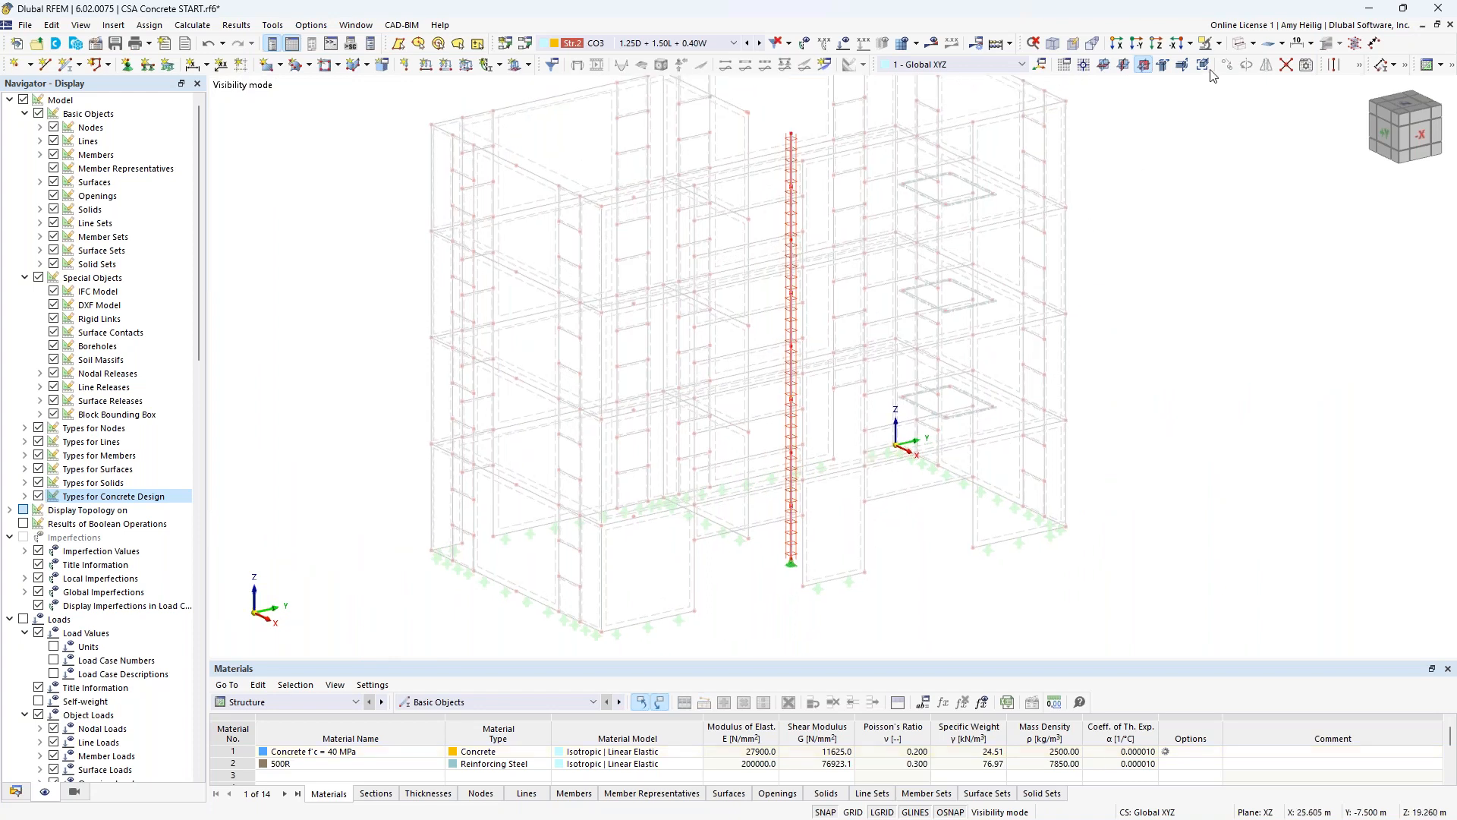
pyautogui.click(1218, 43)
pyautogui.click(1279, 142)
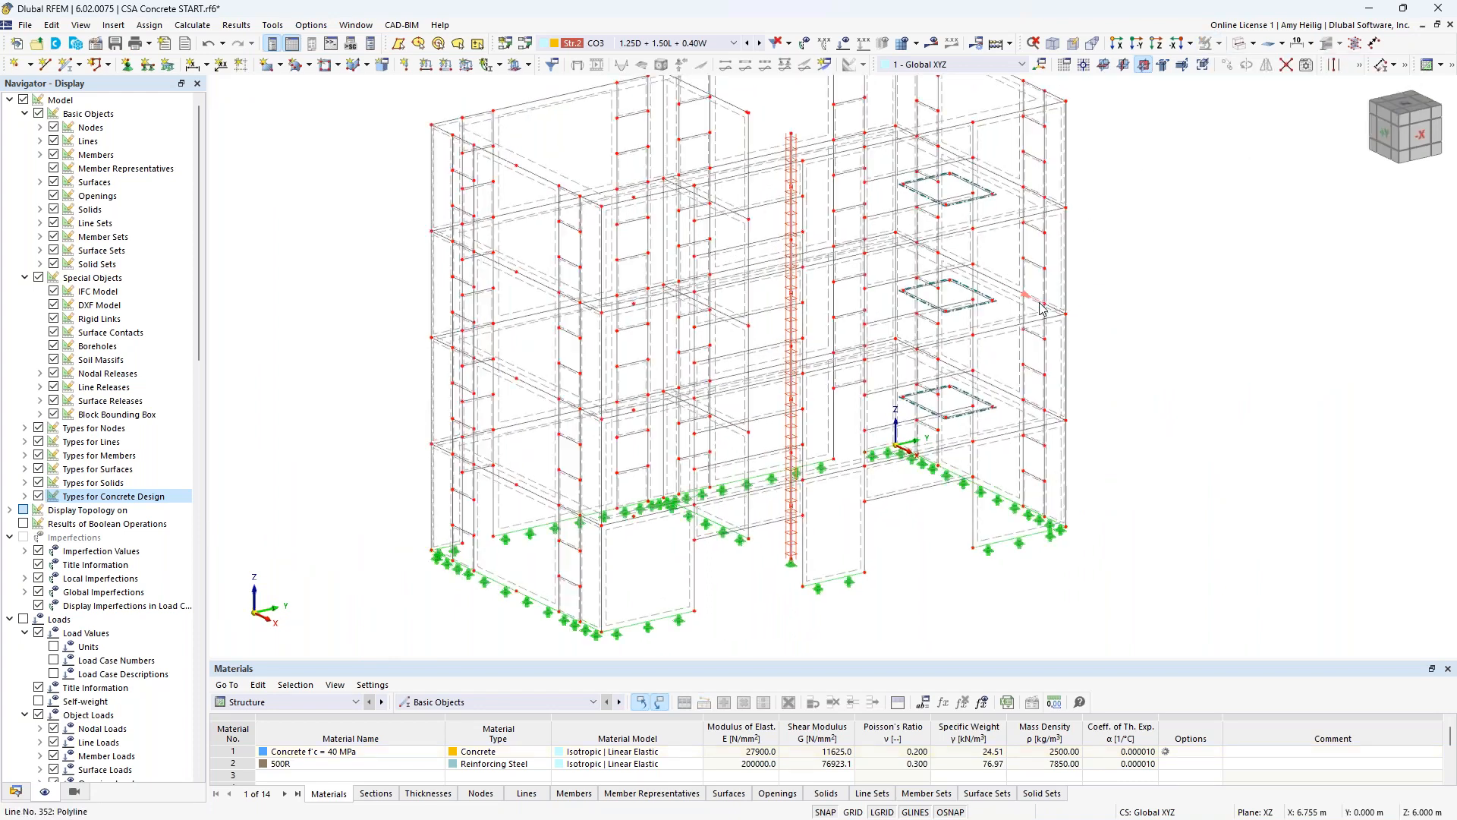
pyautogui.click(1239, 44)
pyautogui.click(1238, 44)
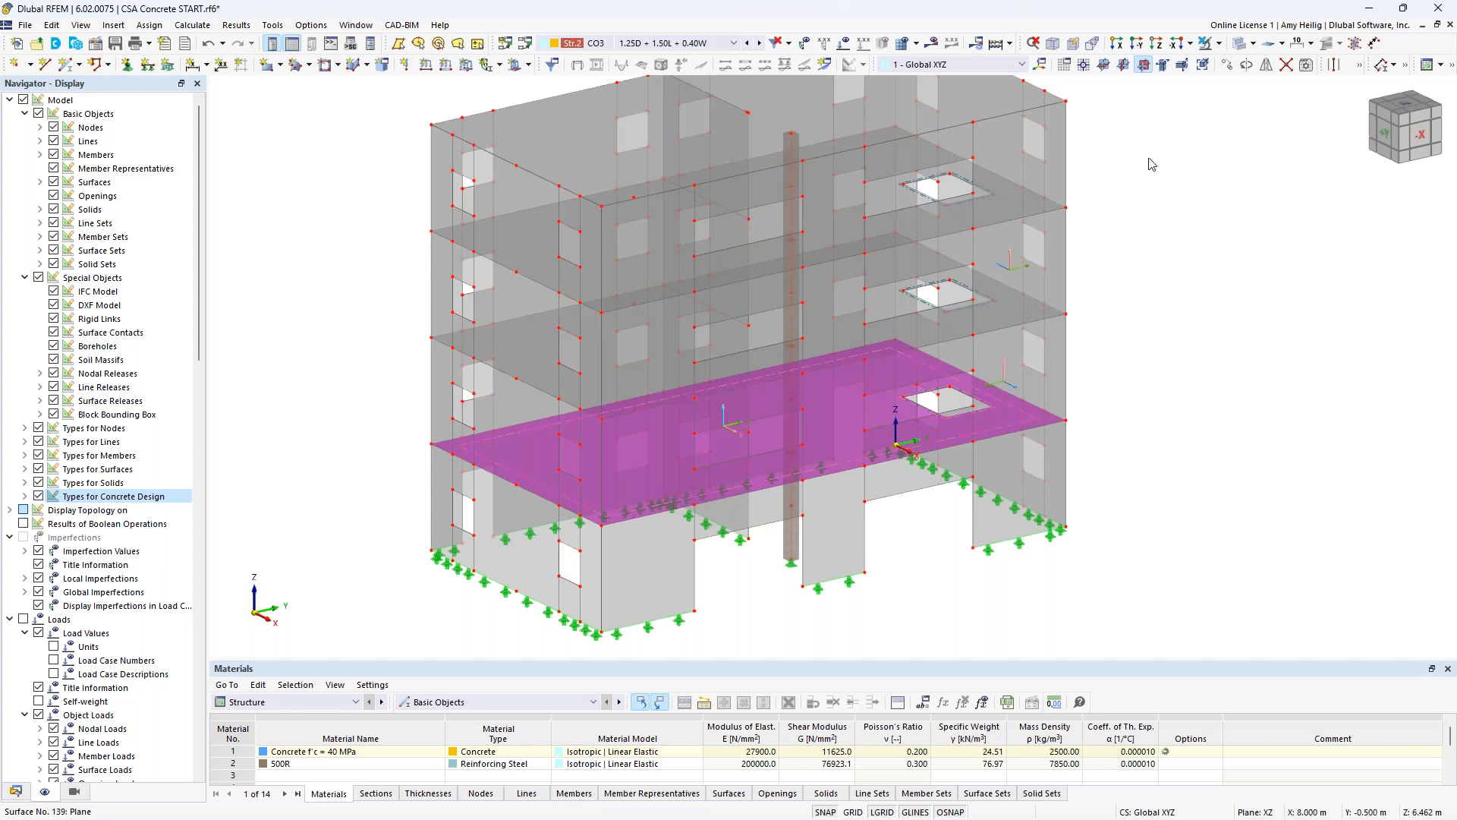
pyautogui.click(1219, 44)
pyautogui.click(1259, 92)
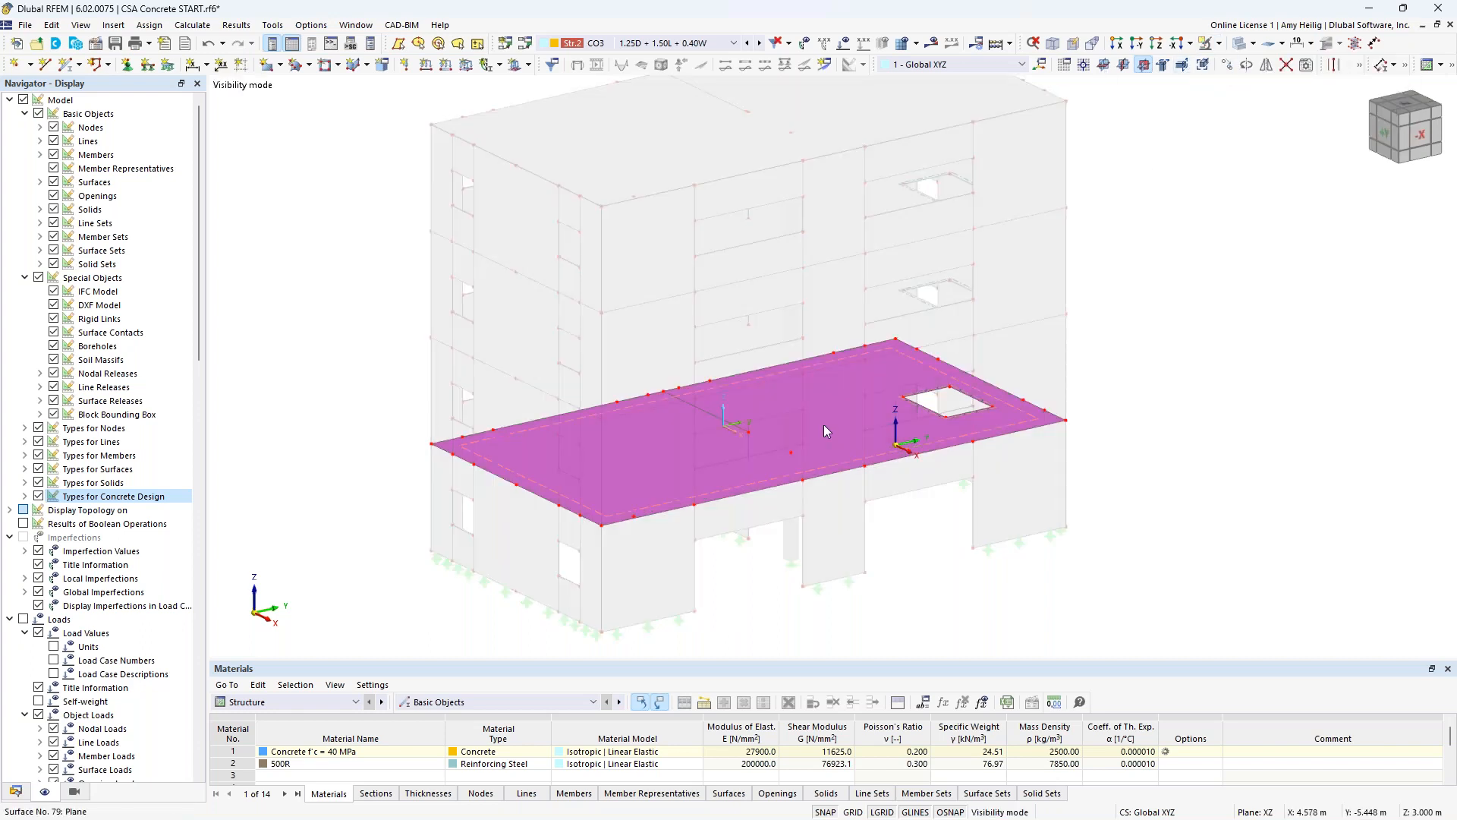
# - Edit the isolated slab and set its top and bottom concrete cover to 40 mm
pyautogui.doubleClick(927, 374)
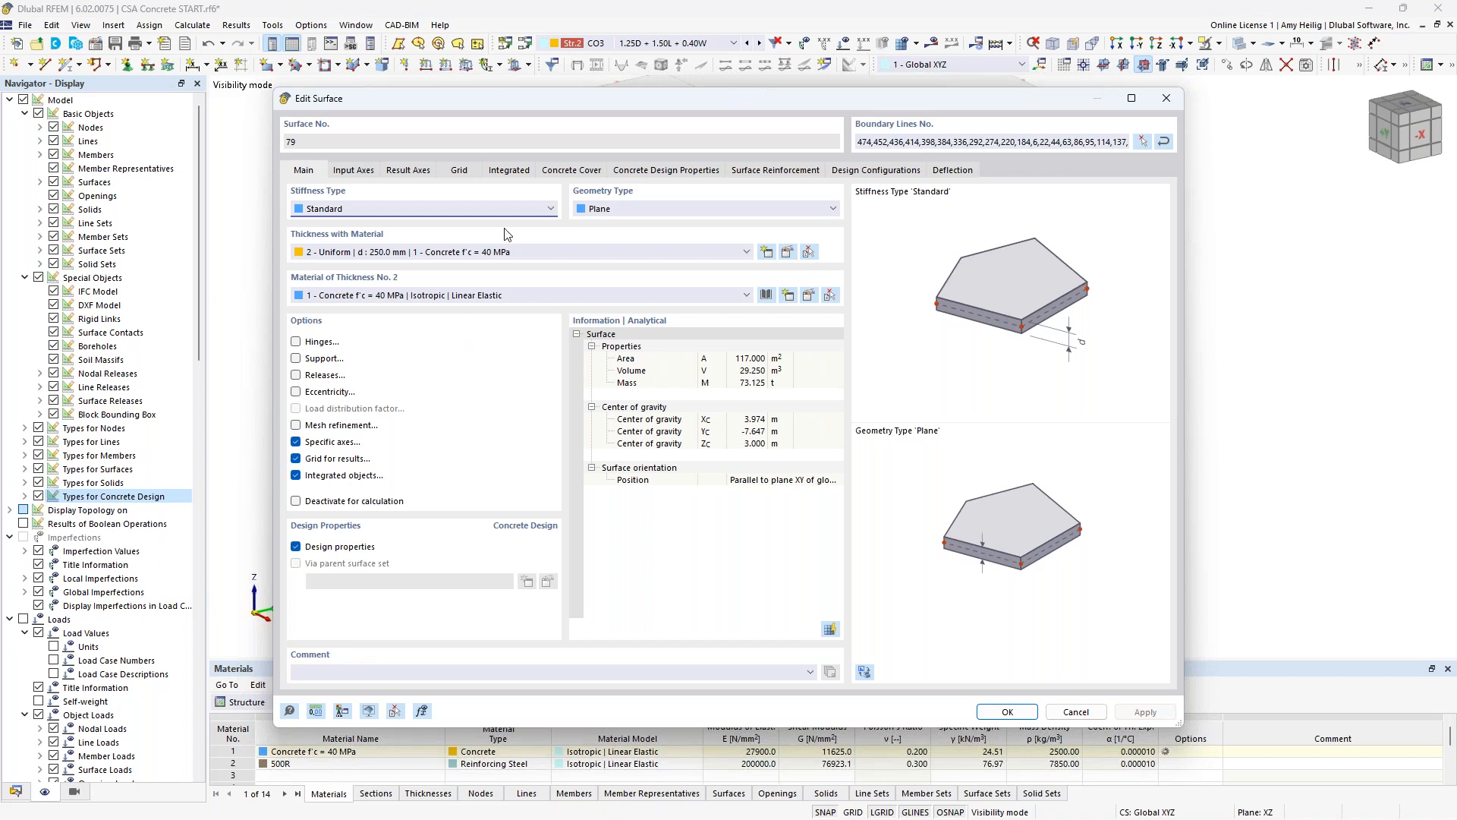
pyautogui.click(590, 173)
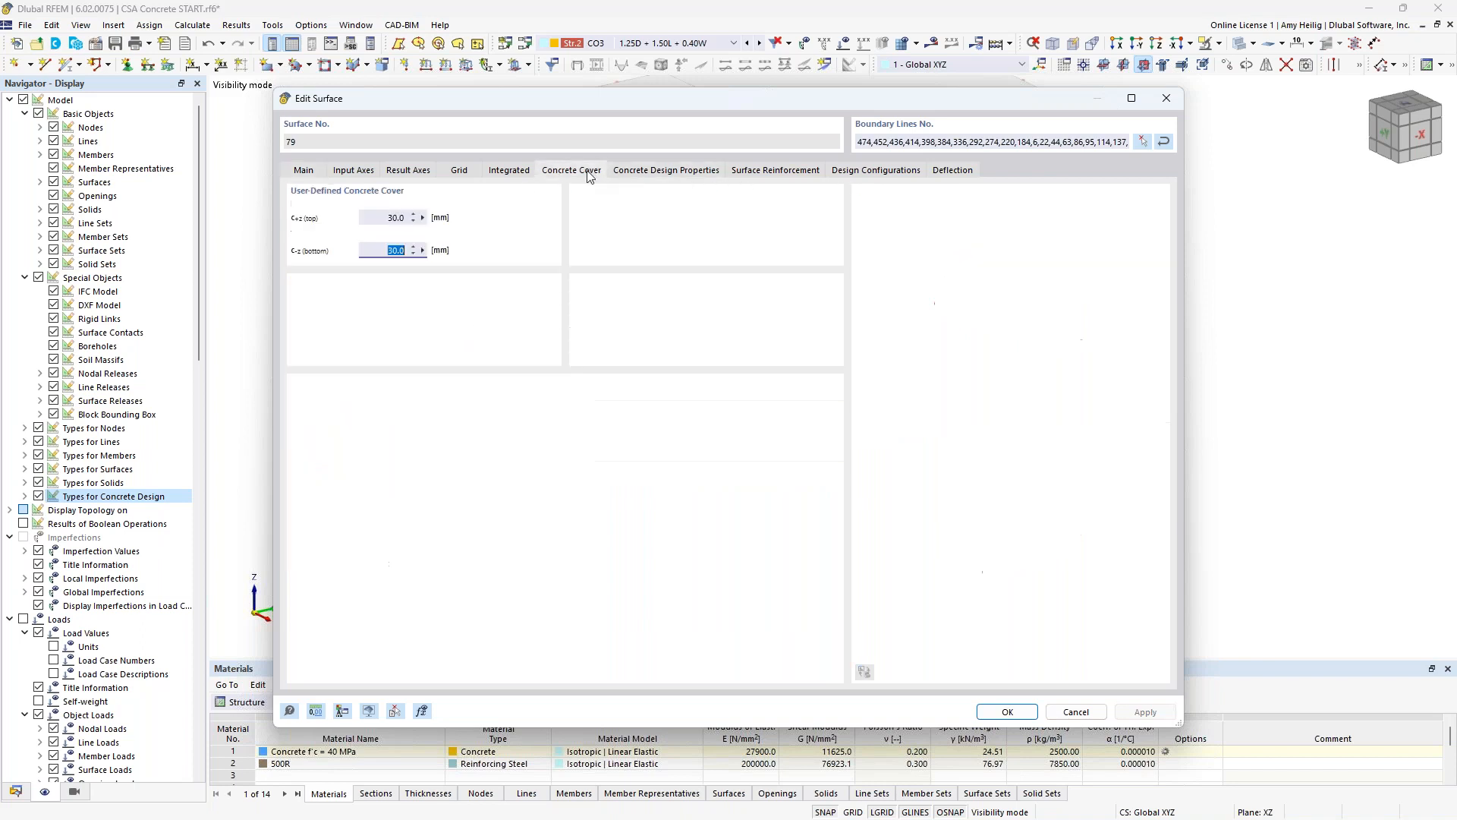
pyautogui.click(386, 218)
pyautogui.write('40')
pyautogui.press('Tab')
pyautogui.write('40')
pyautogui.press('Tab')
# - Check the slab's reinforcement directions and create a surface reinforcement with location type On Surface and reinforcement type Rebar
pyautogui.click(657, 172)
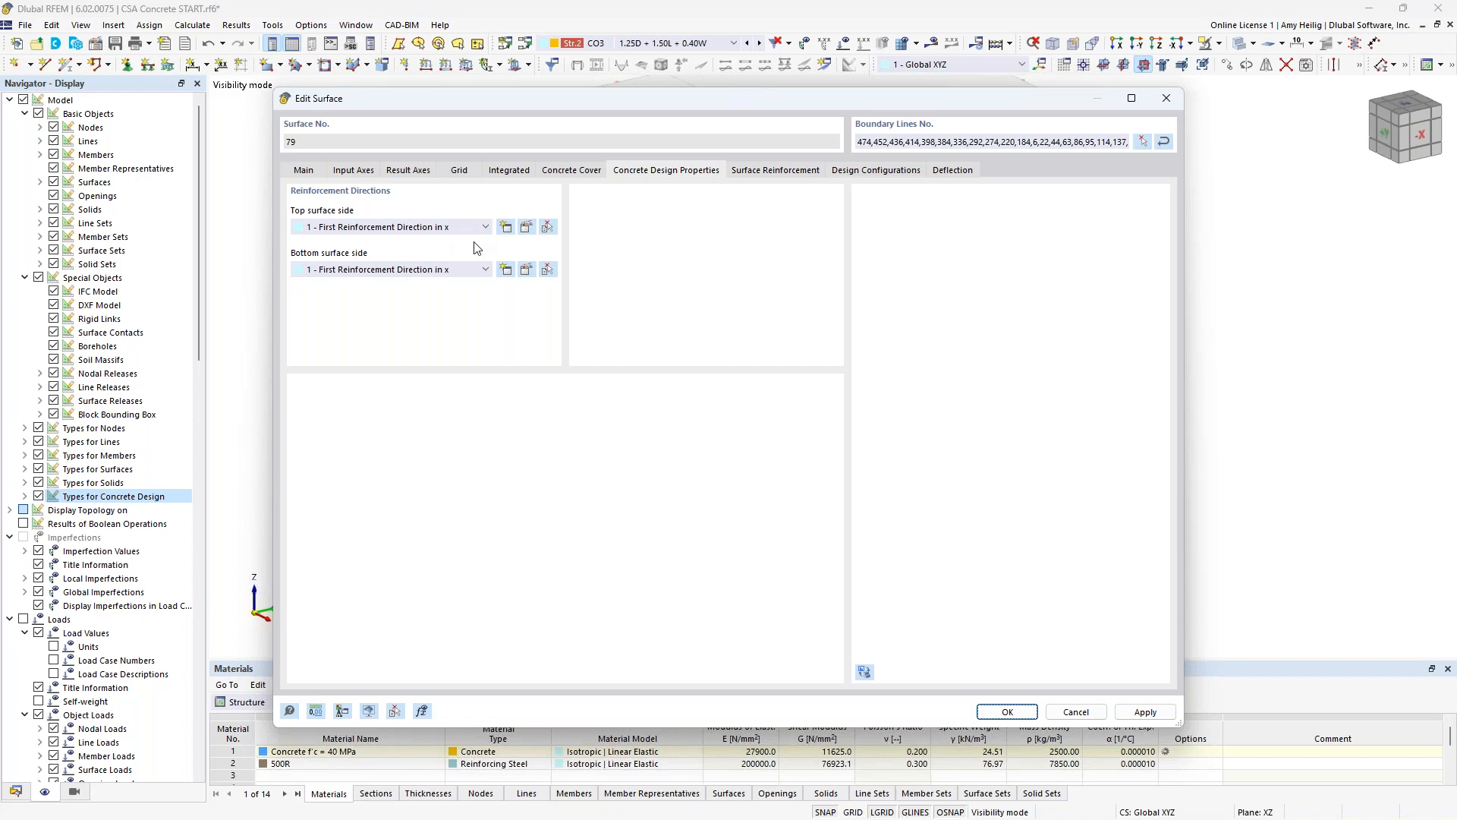
pyautogui.click(763, 178)
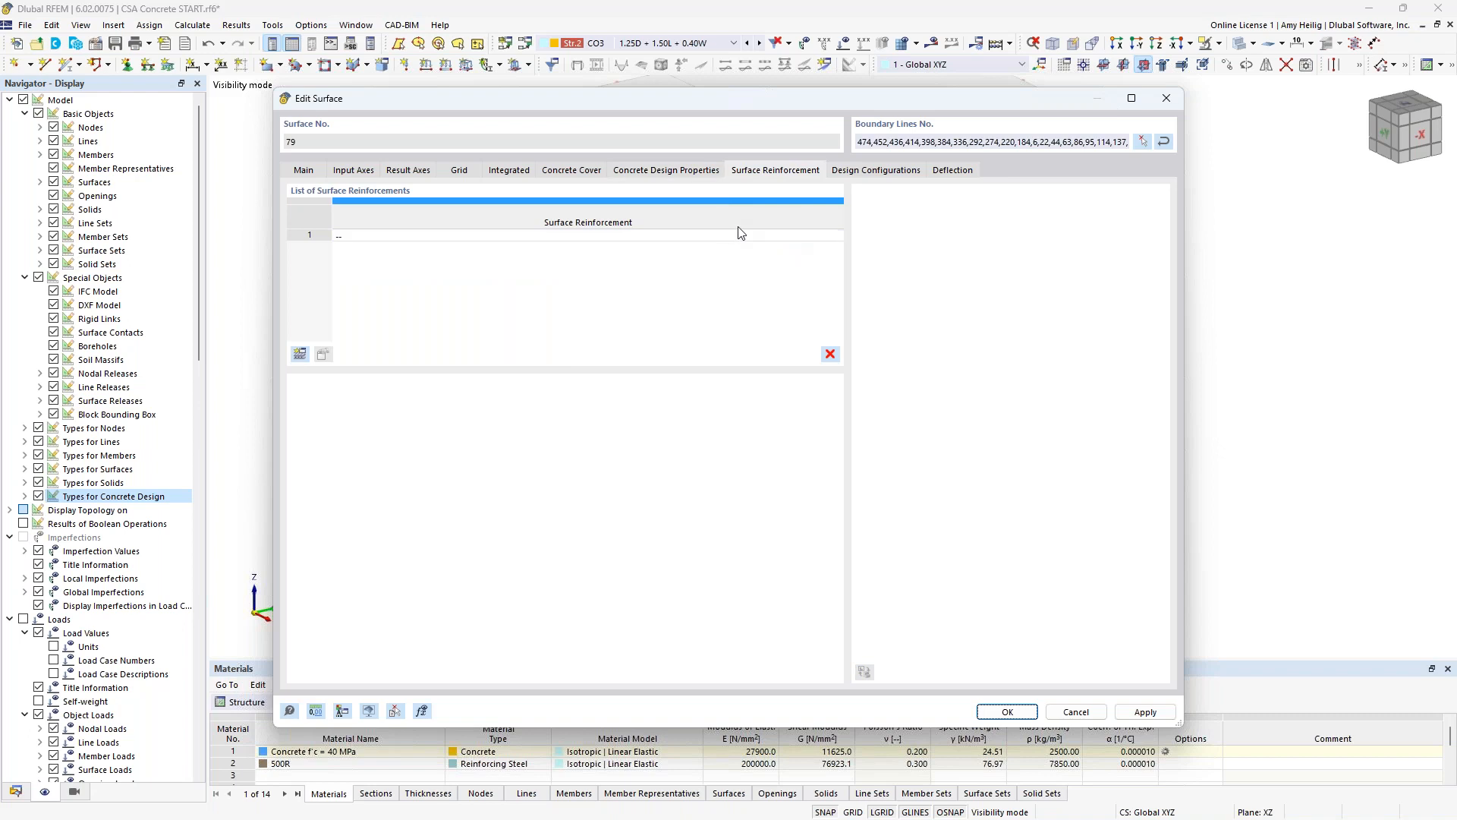
pyautogui.click(300, 354)
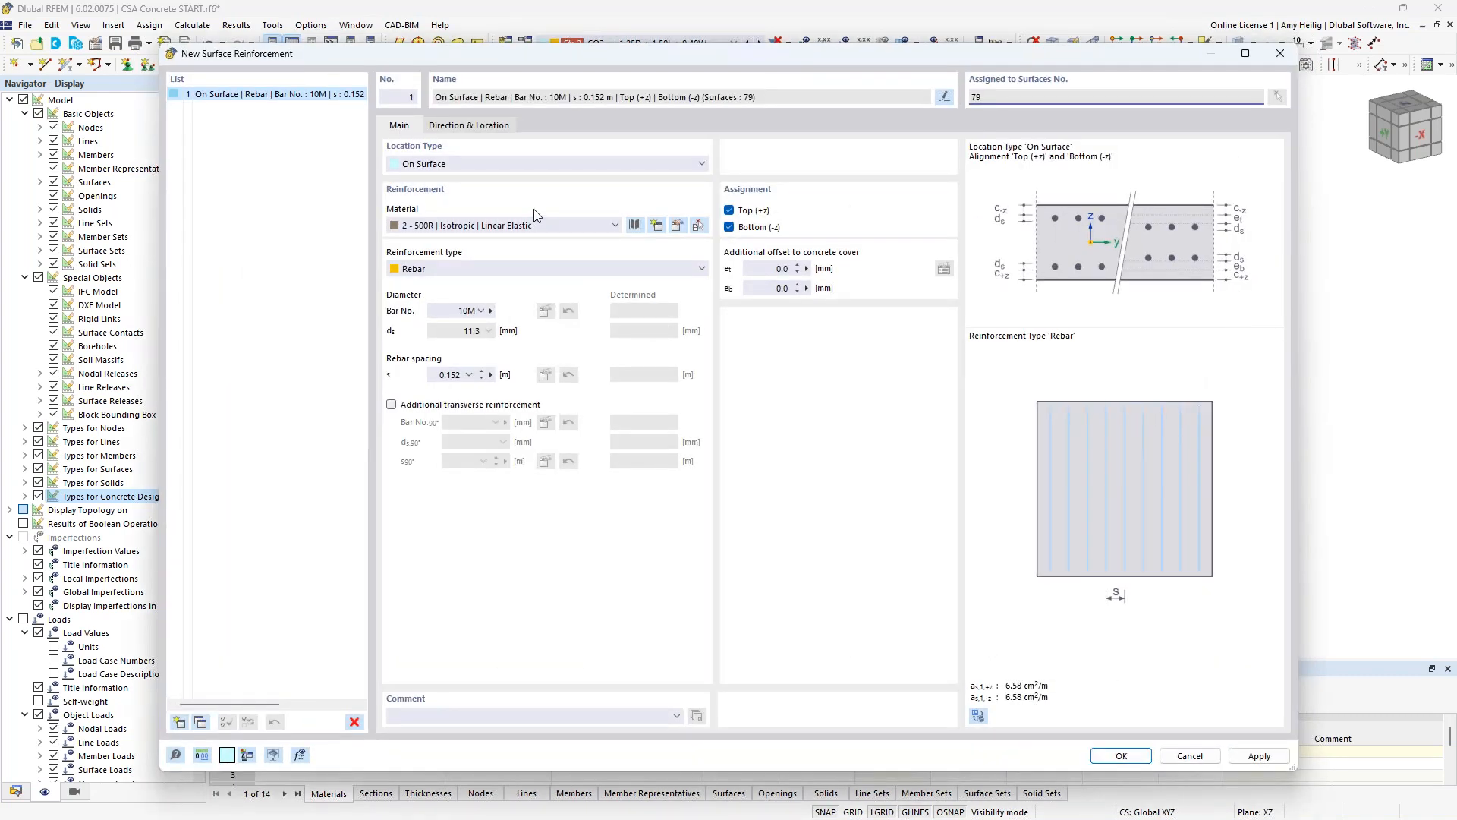
pyautogui.click(518, 164)
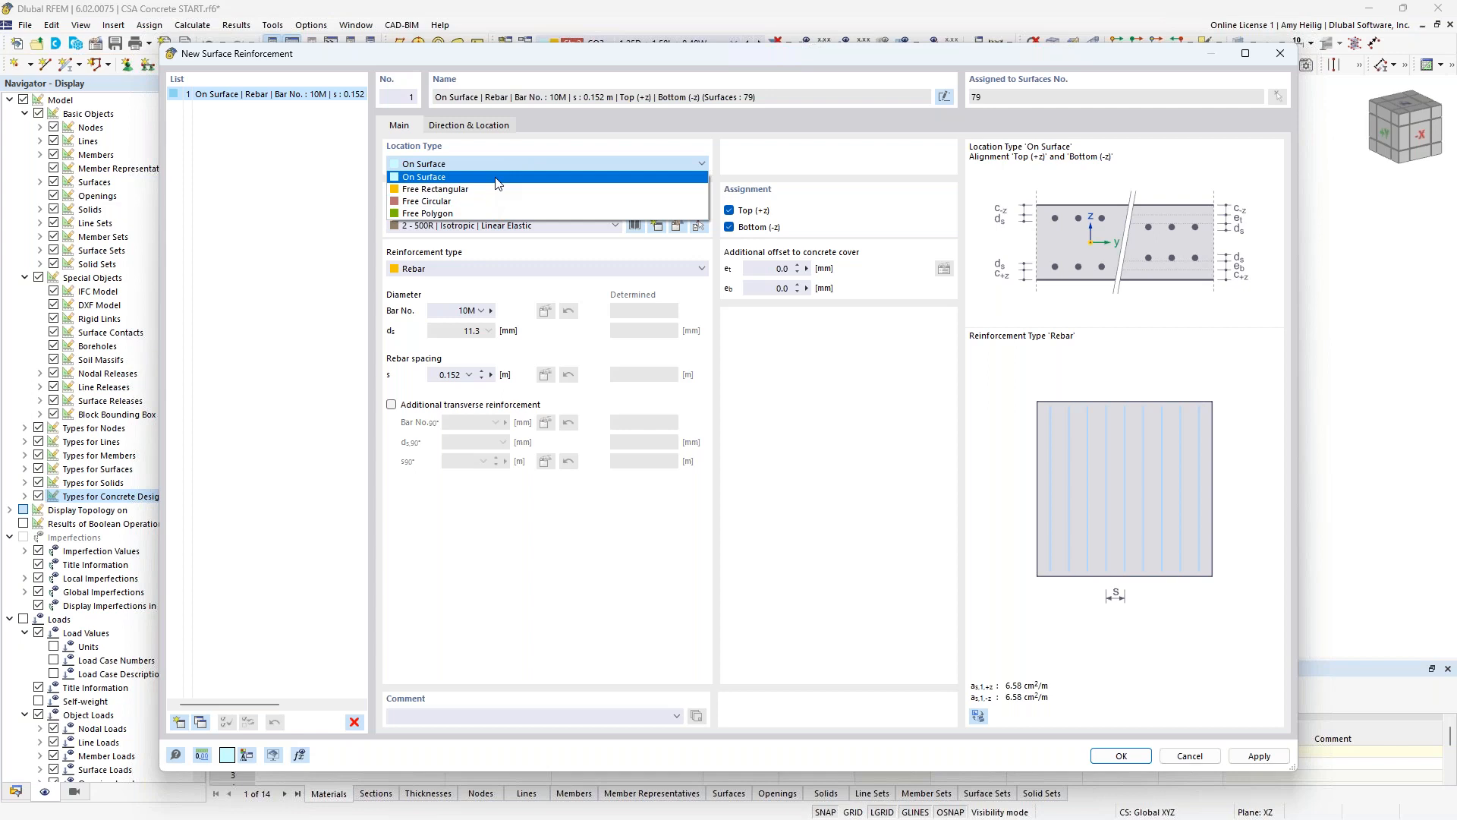
pyautogui.click(498, 178)
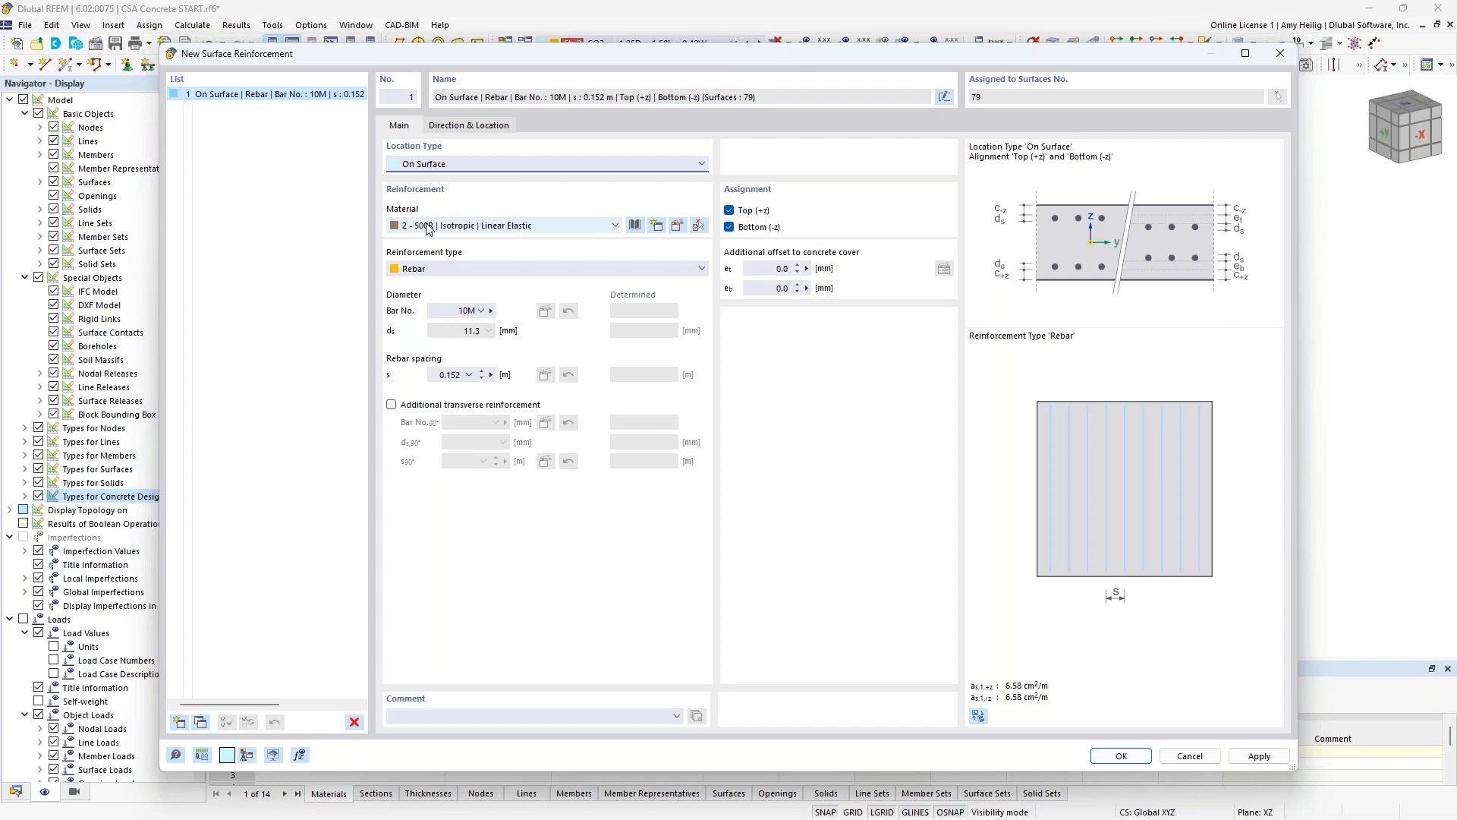
pyautogui.click(434, 272)
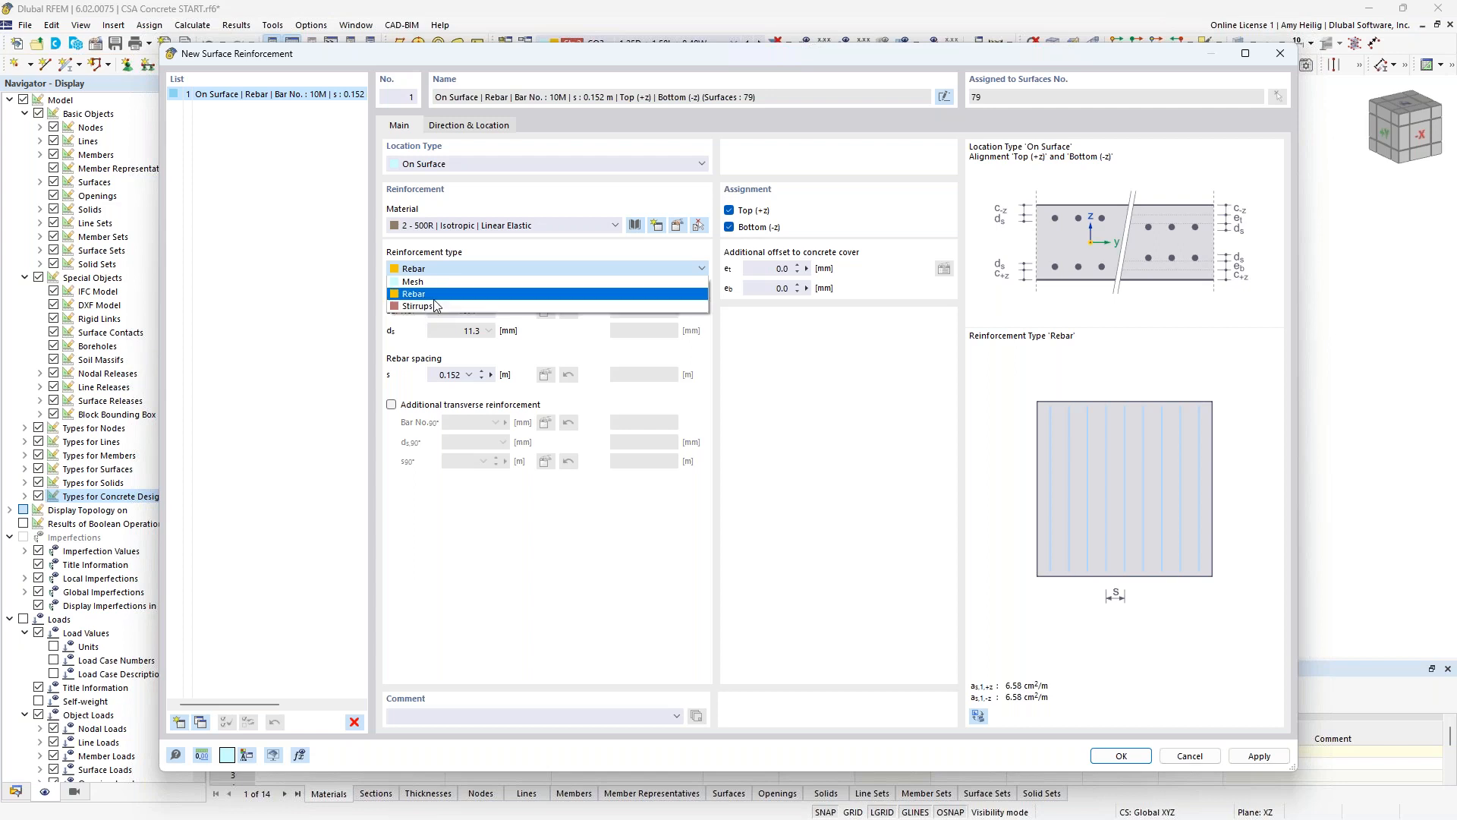
pyautogui.click(425, 294)
# - Set the first surface reinforcement to 15M bars with a spacing of 0.15 m
pyautogui.click(480, 312)
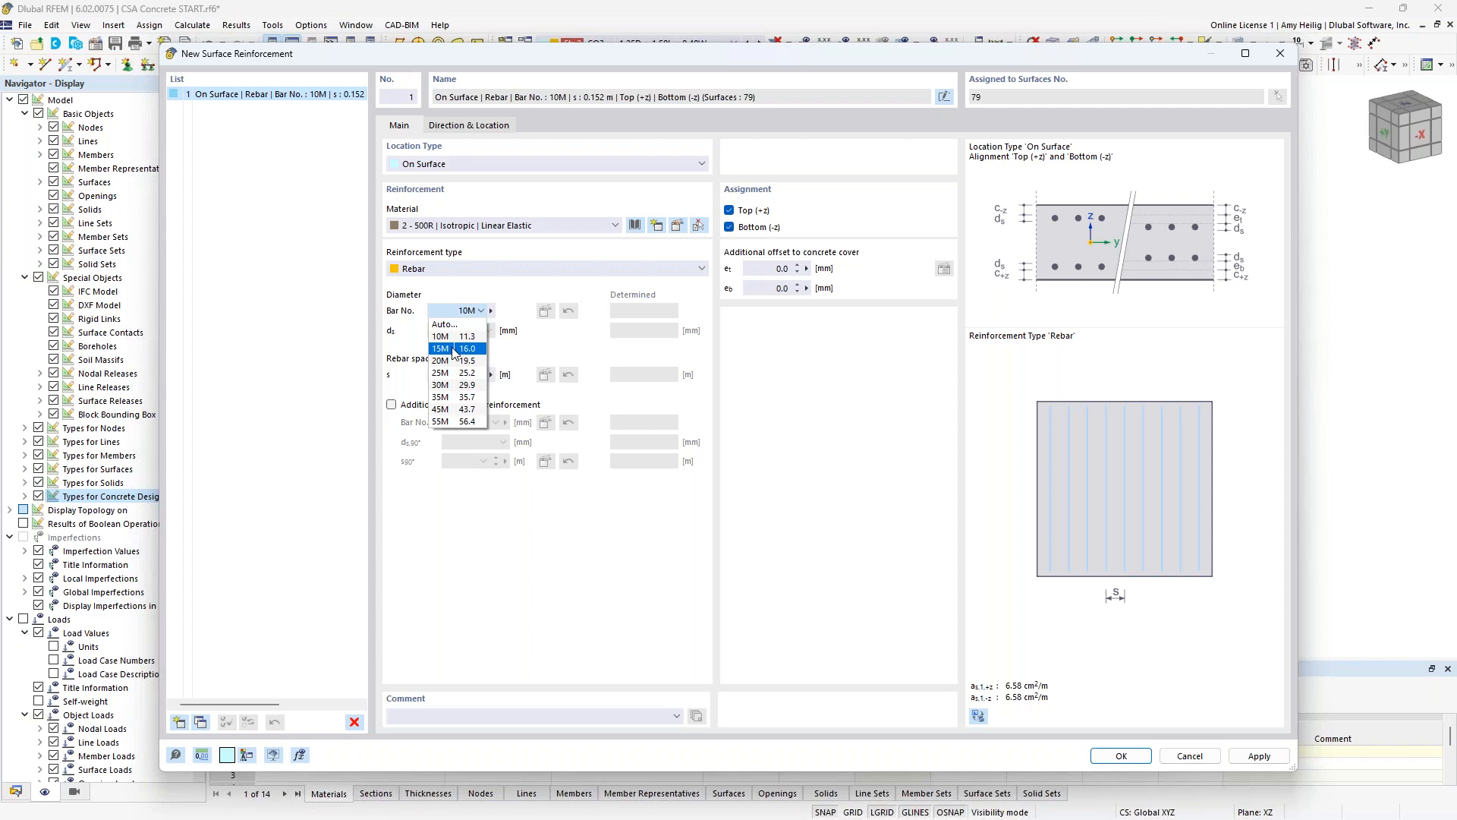
pyautogui.click(454, 349)
pyautogui.click(442, 374)
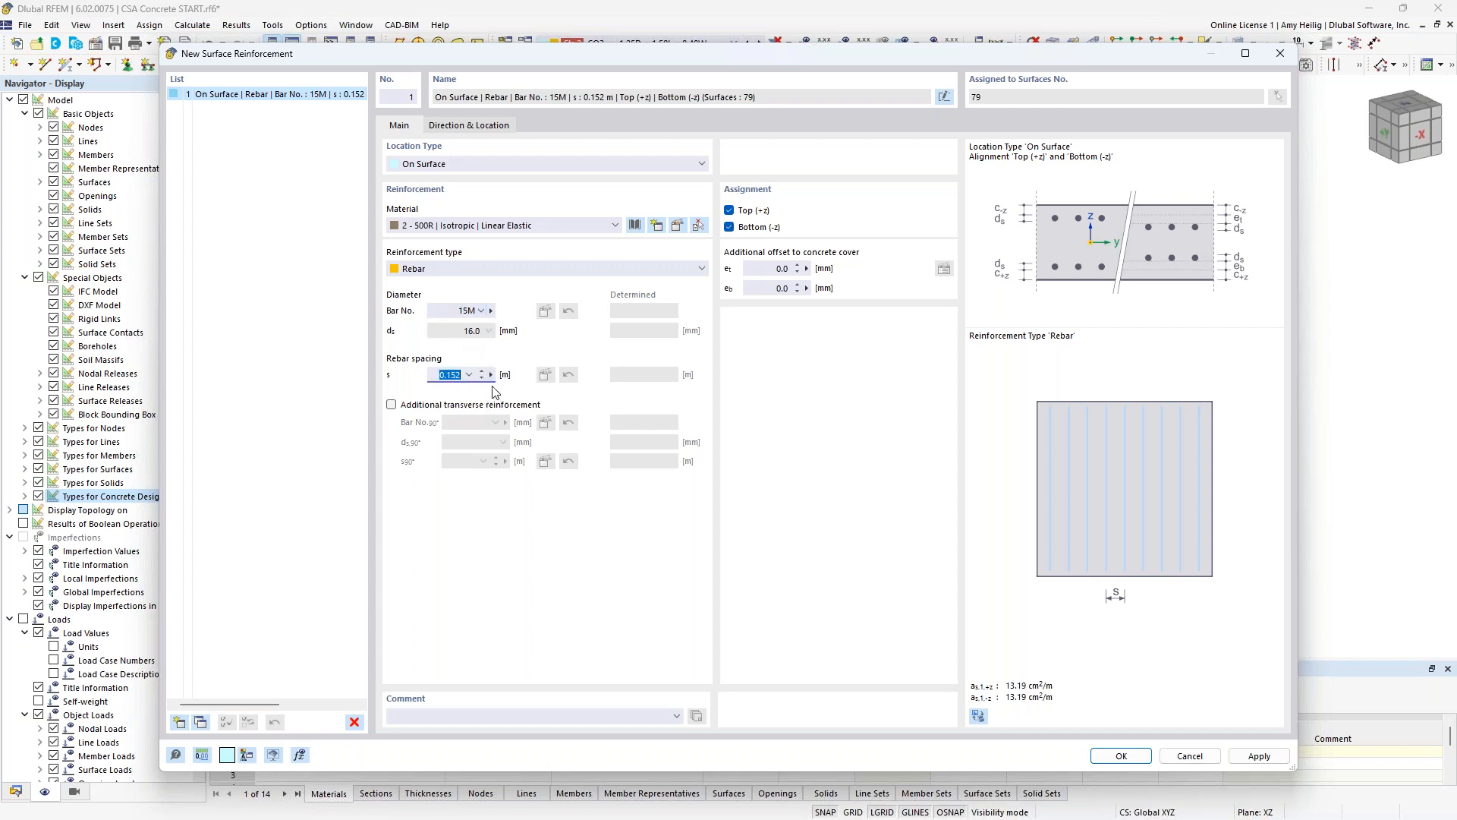
pyautogui.write('0.15')
# - Add transverse reinforcement to the first surface reinforcement with a spacing of 0.15 m
pyautogui.click(392, 405)
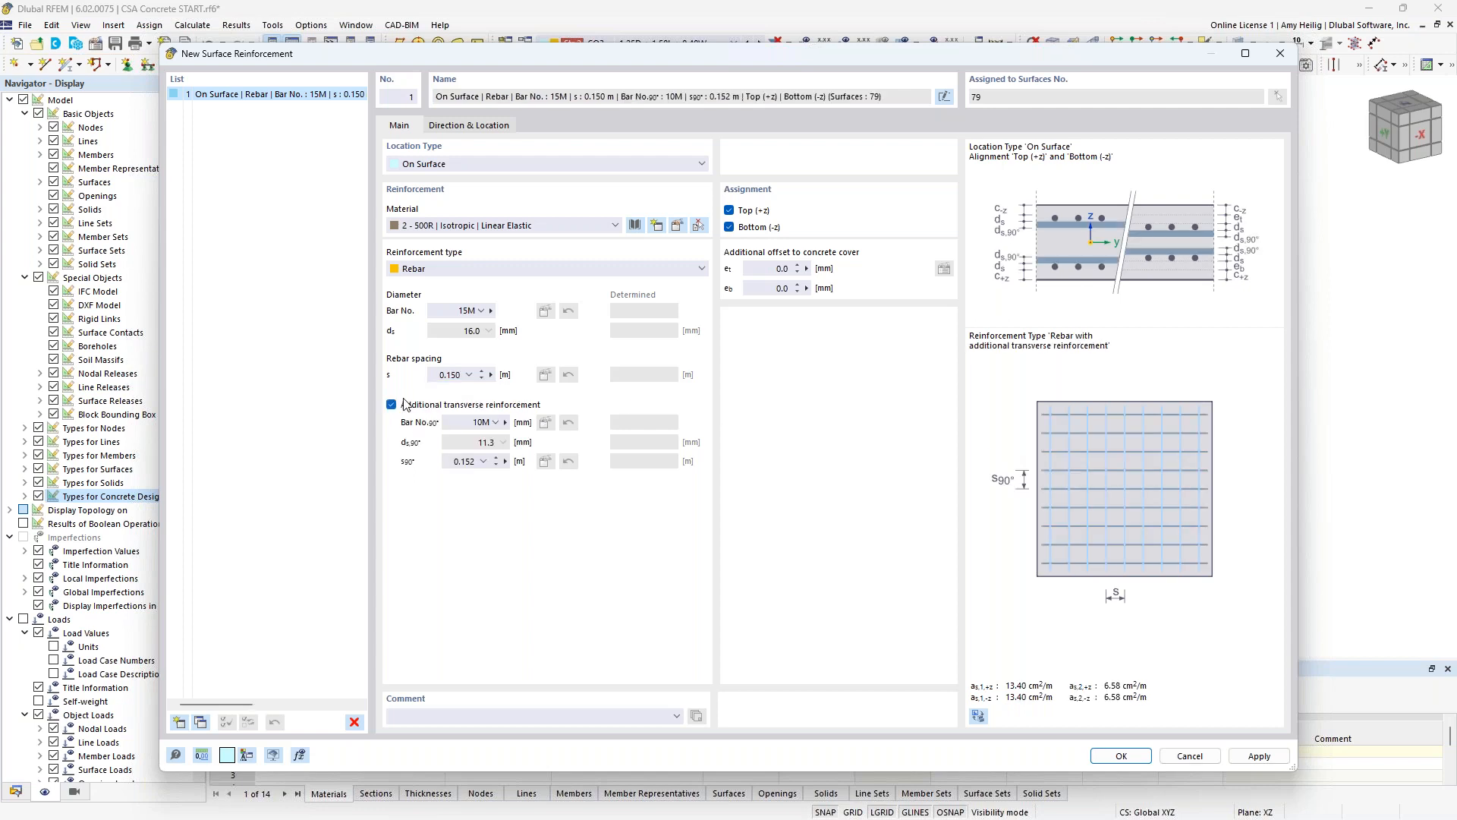
pyautogui.click(494, 423)
pyautogui.click(458, 461)
pyautogui.click(452, 461)
pyautogui.write('0.15')
# - Create a second surface reinforcement of location type Free Rectangular with 15M bars spaced at 0.15 m
pyautogui.click(180, 723)
pyautogui.click(455, 165)
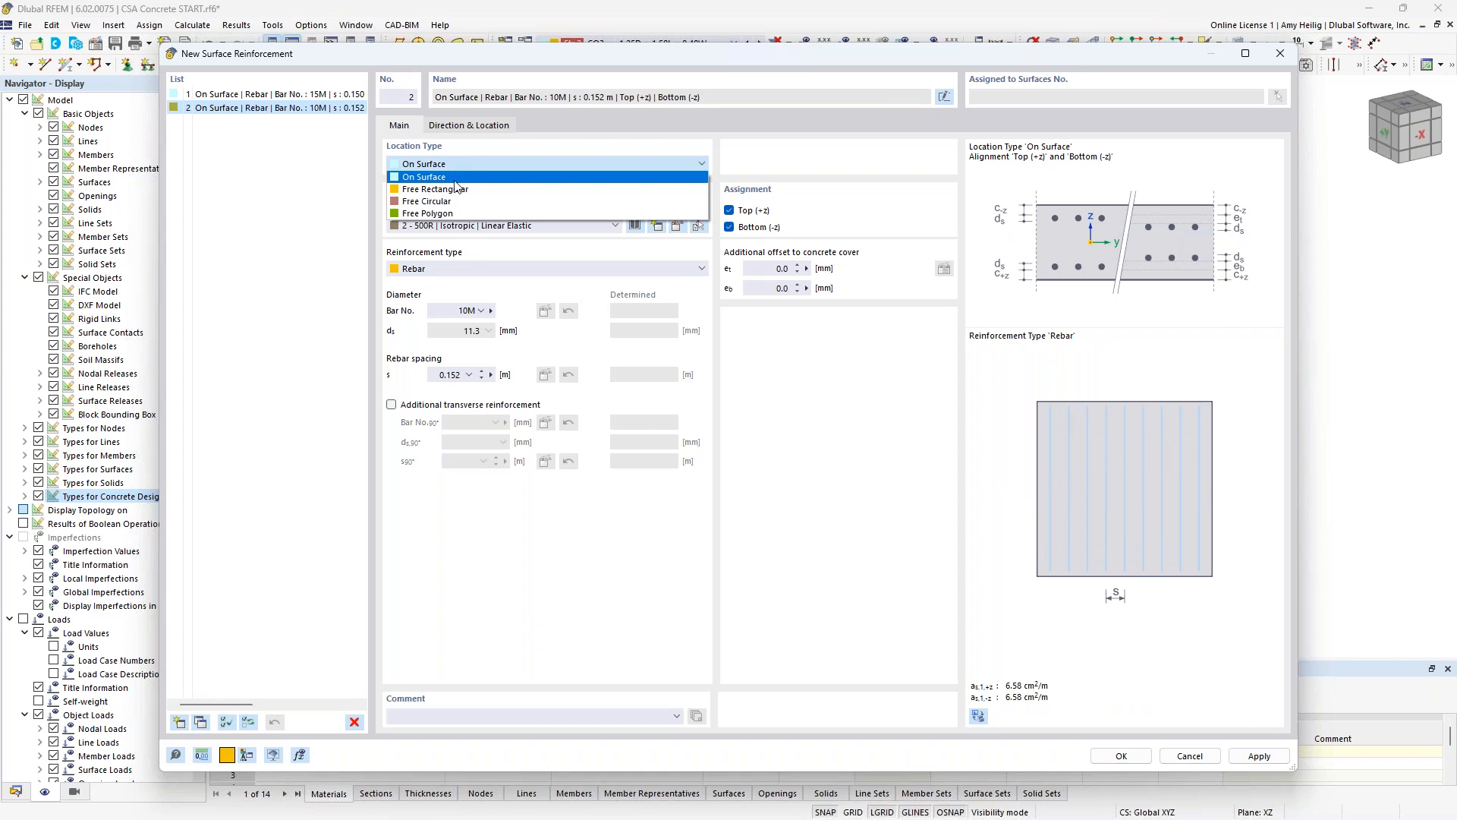
pyautogui.click(454, 192)
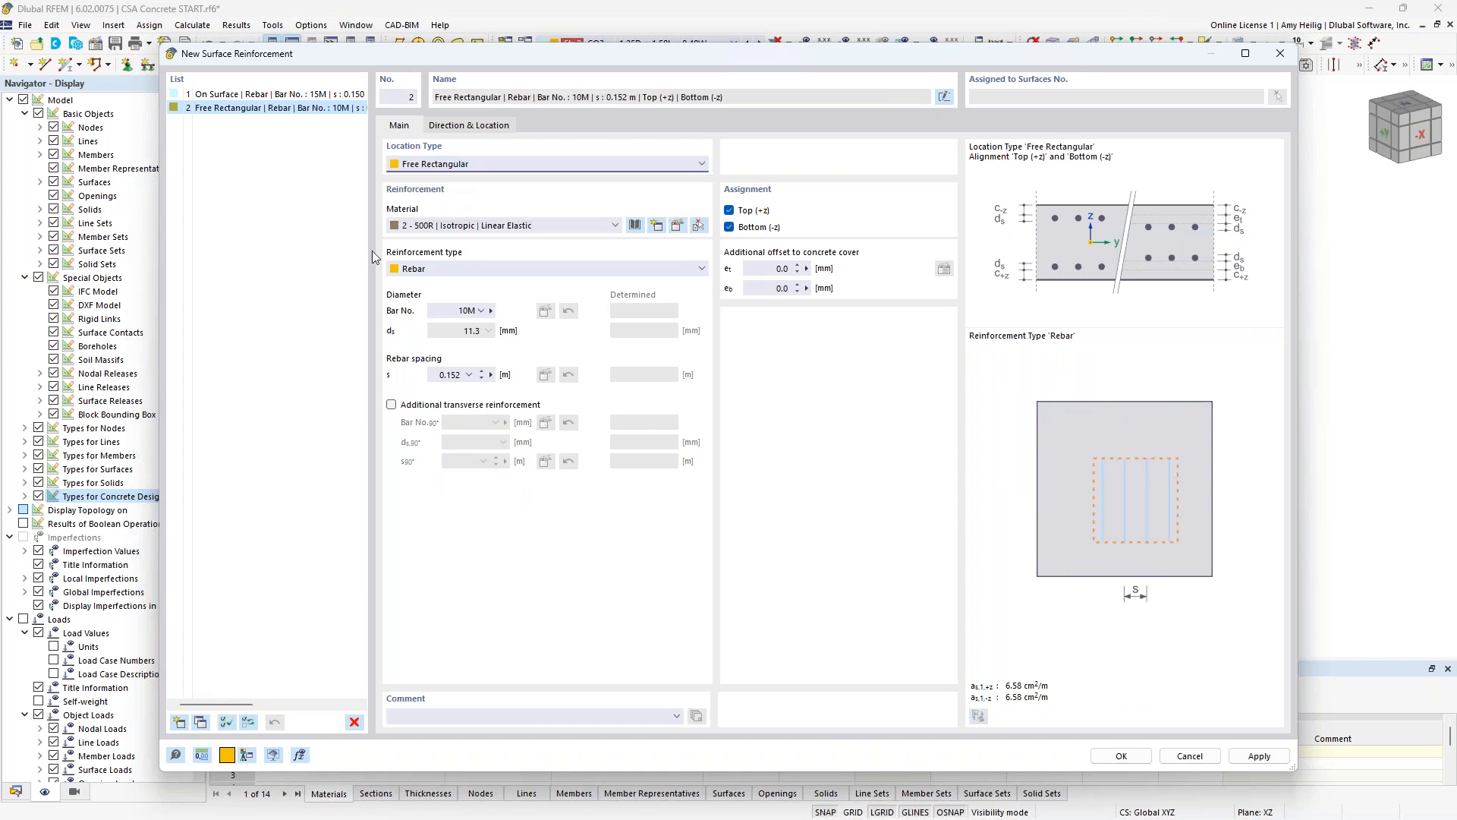
pyautogui.click(482, 310)
pyautogui.click(466, 349)
pyautogui.doubleClick(449, 375)
pyautogui.write('0.15')
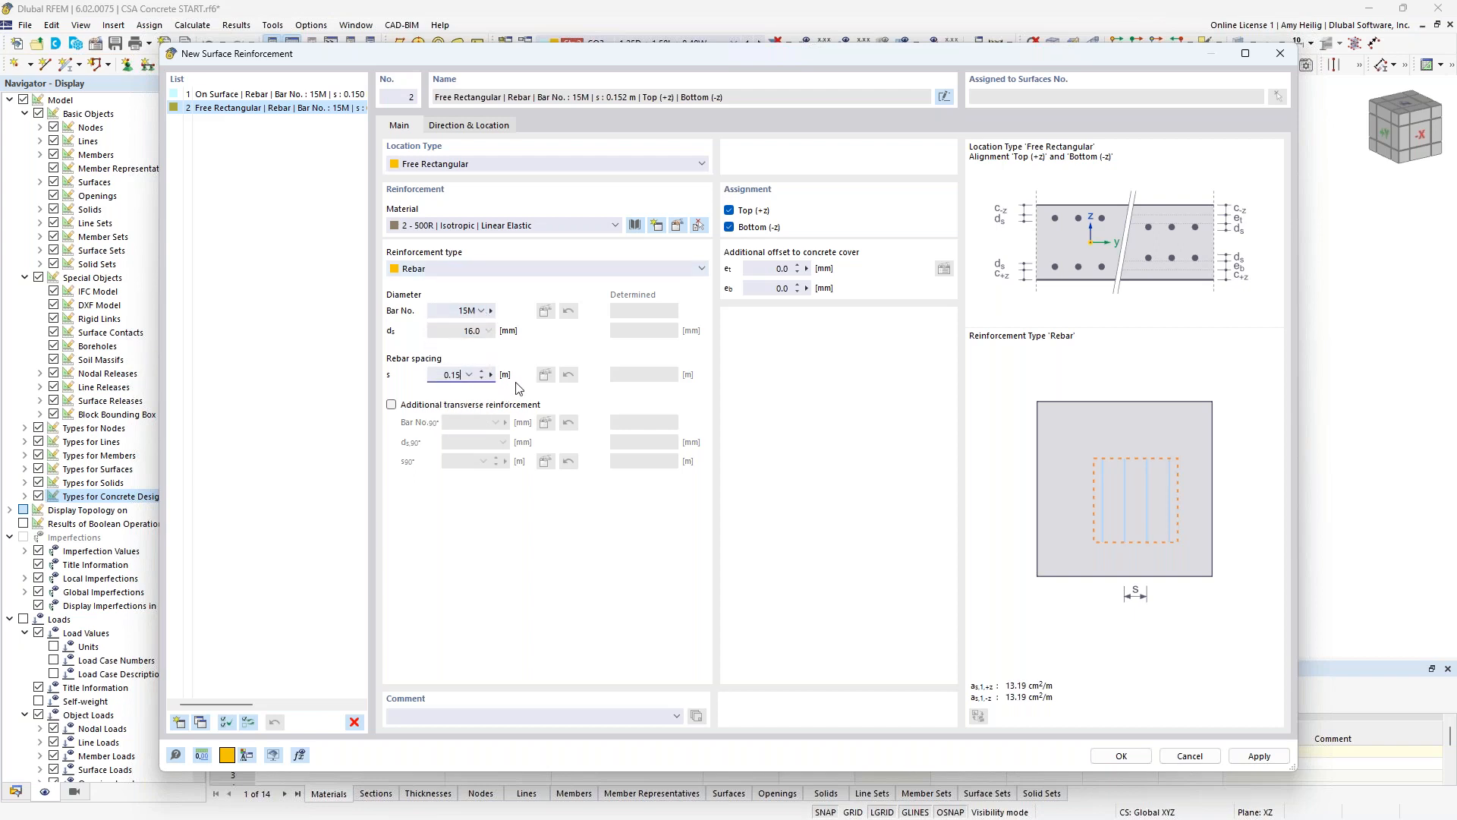
# - Add transverse reinforcement to the free rectangular layer using 15M bars with a spacing of 0.15 m
pyautogui.click(391, 405)
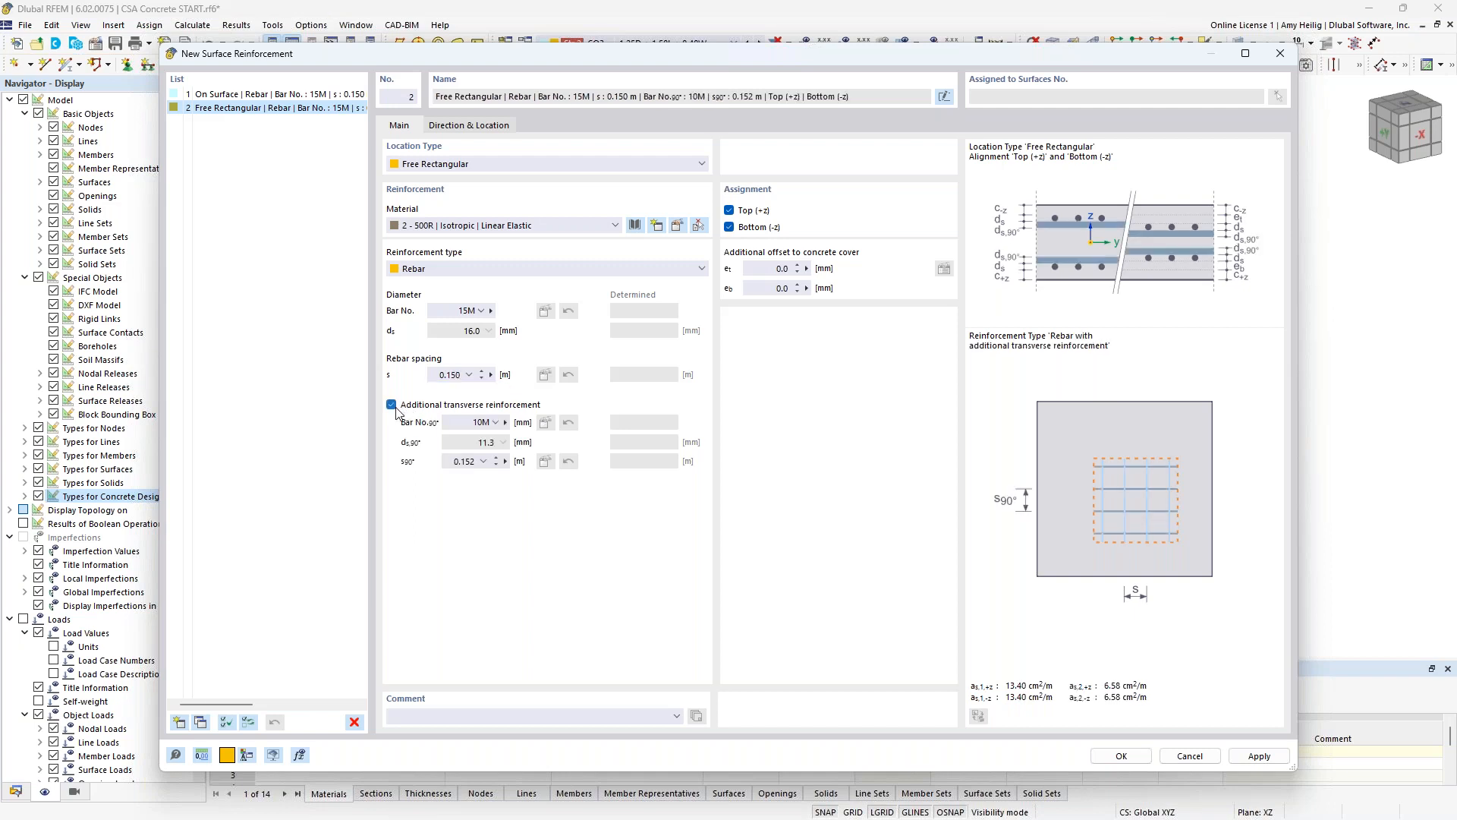
pyautogui.click(476, 425)
pyautogui.click(470, 460)
pyautogui.doubleClick(502, 464)
pyautogui.write('0.15')
pyautogui.press('Tab')
# - Set the free rectangular layer's additional offset to concrete cover to 20 mm at both top and bottom
pyautogui.write('20')
pyautogui.press('Tab')
pyautogui.write('20')
pyautogui.press('Tab')
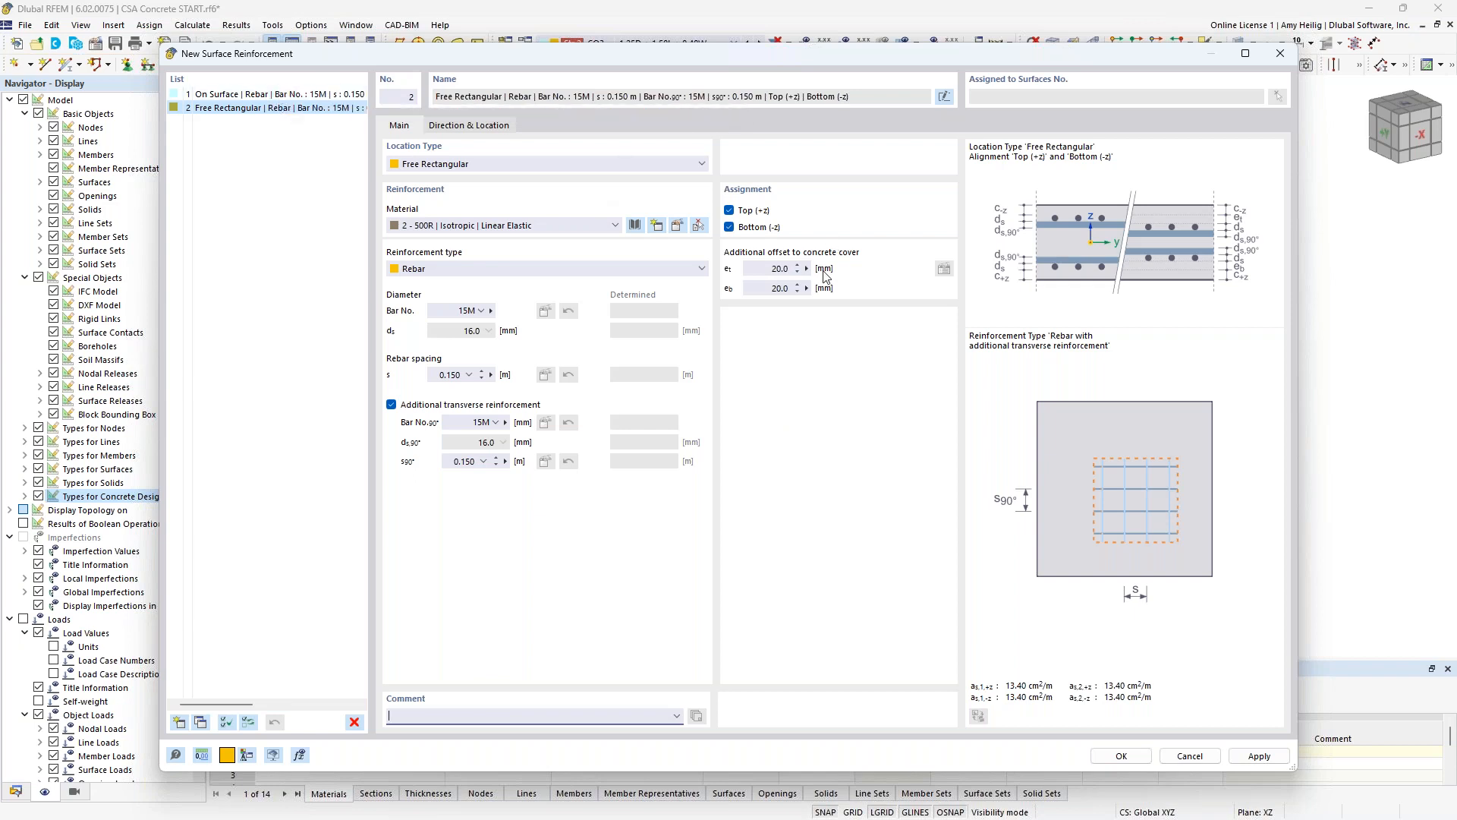
# - Locate the free rectangular reinforcement by picking opposite corners on the slab at about X 3.4, Y -8.5 m and X 6.6, Y -6.4 m
pyautogui.click(464, 125)
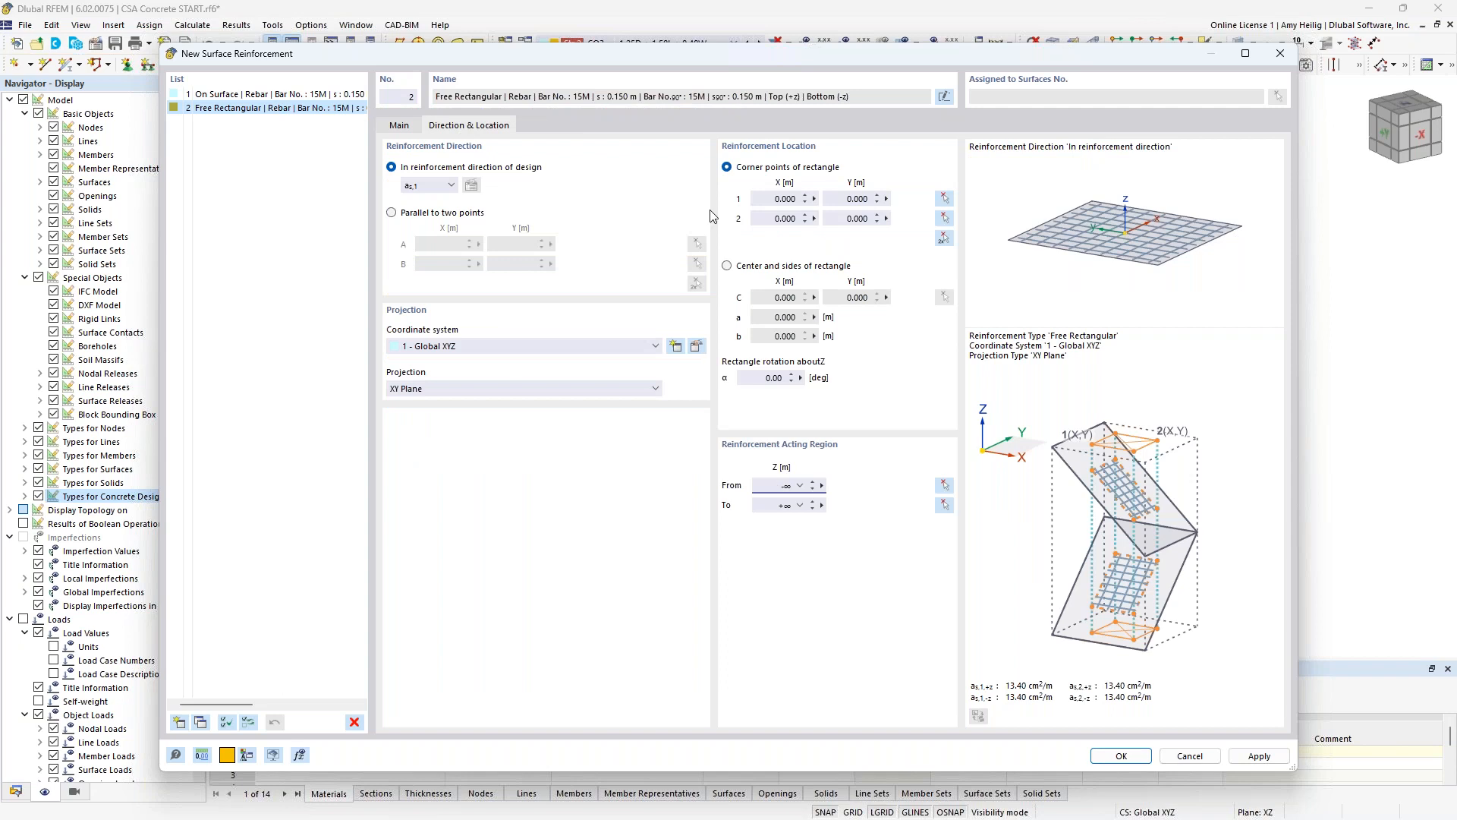
pyautogui.click(944, 240)
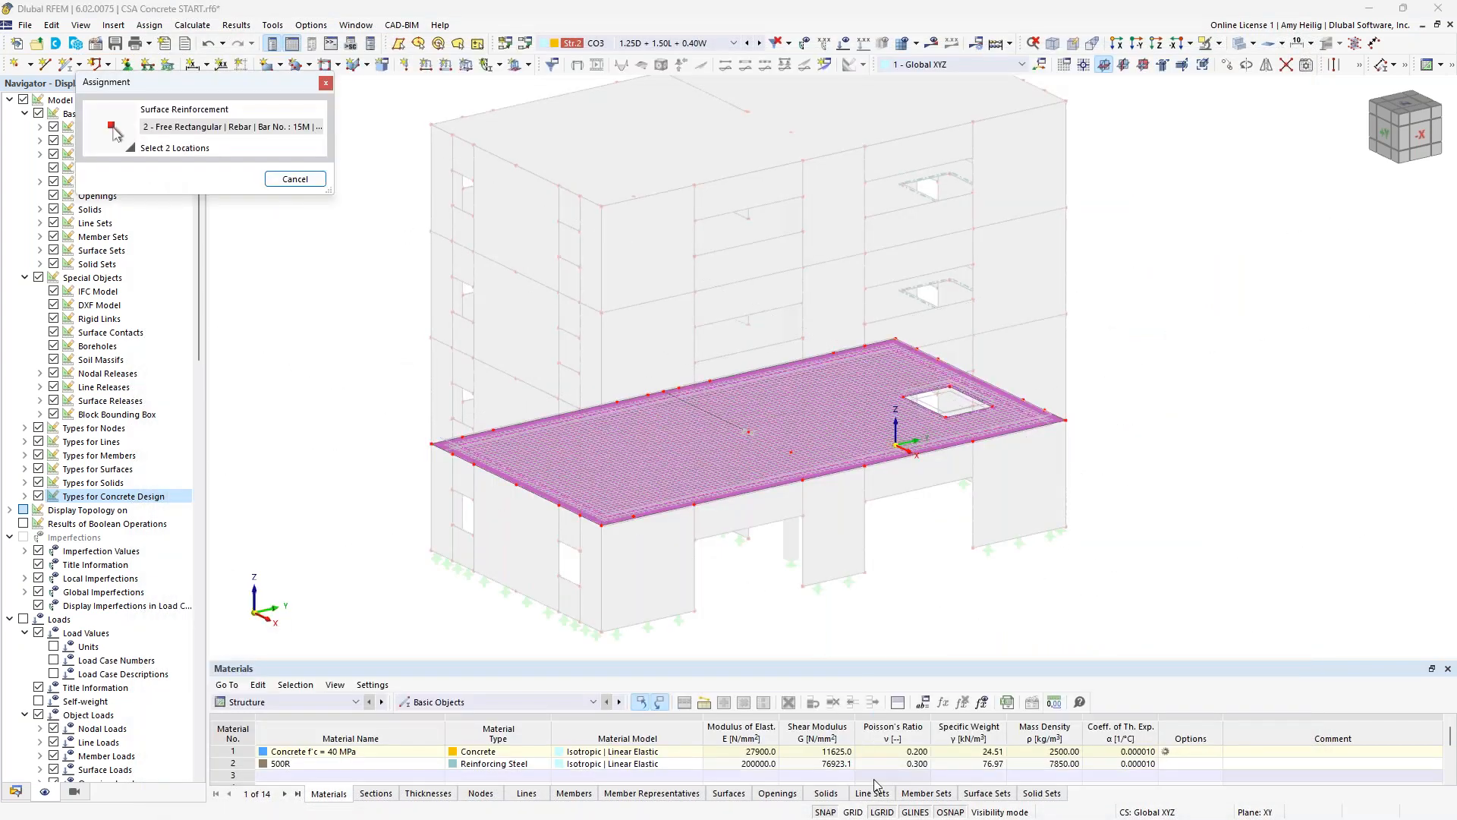
pyautogui.click(852, 811)
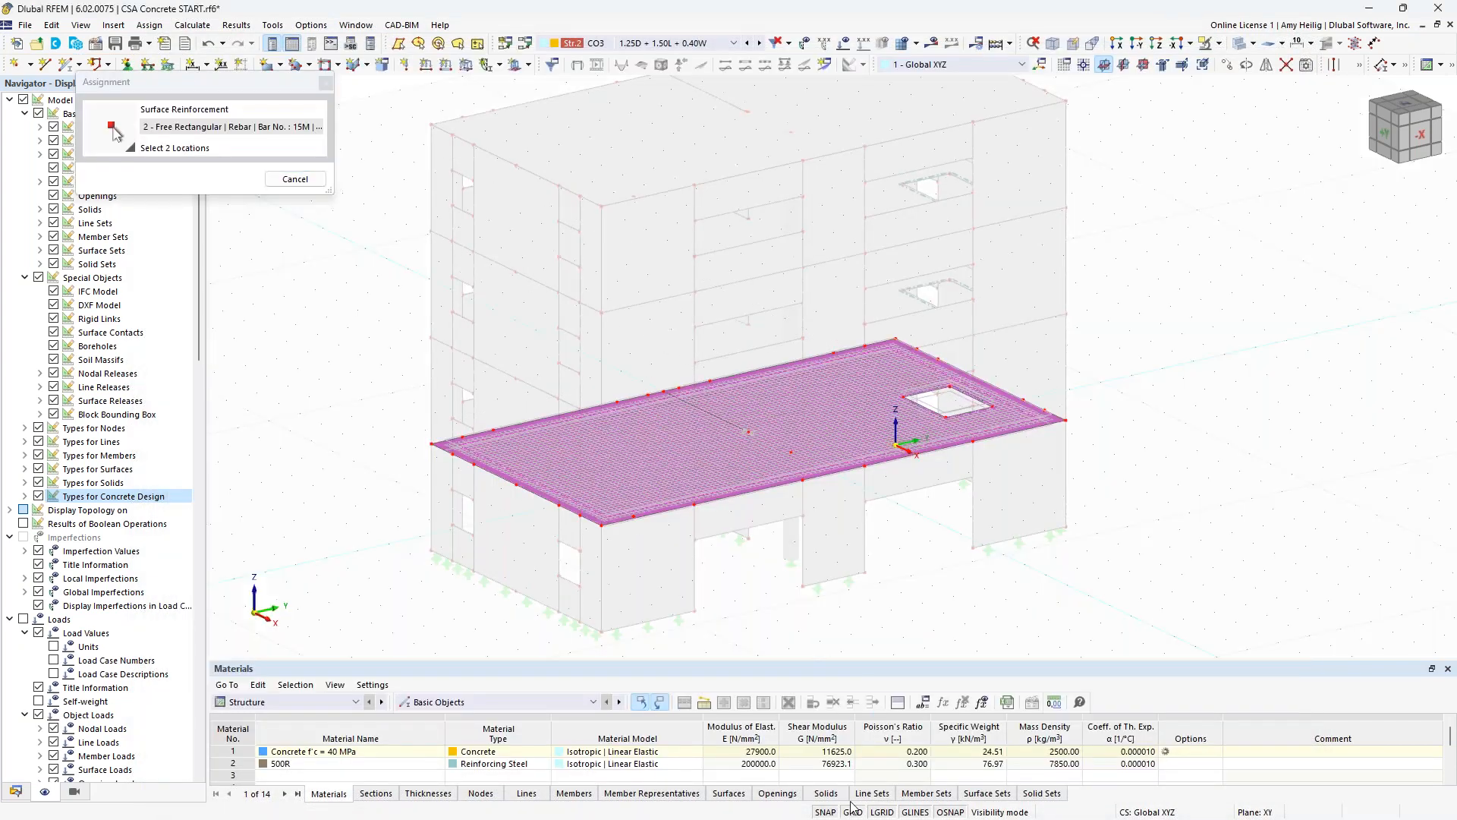
pyautogui.click(1084, 66)
pyautogui.click(620, 539)
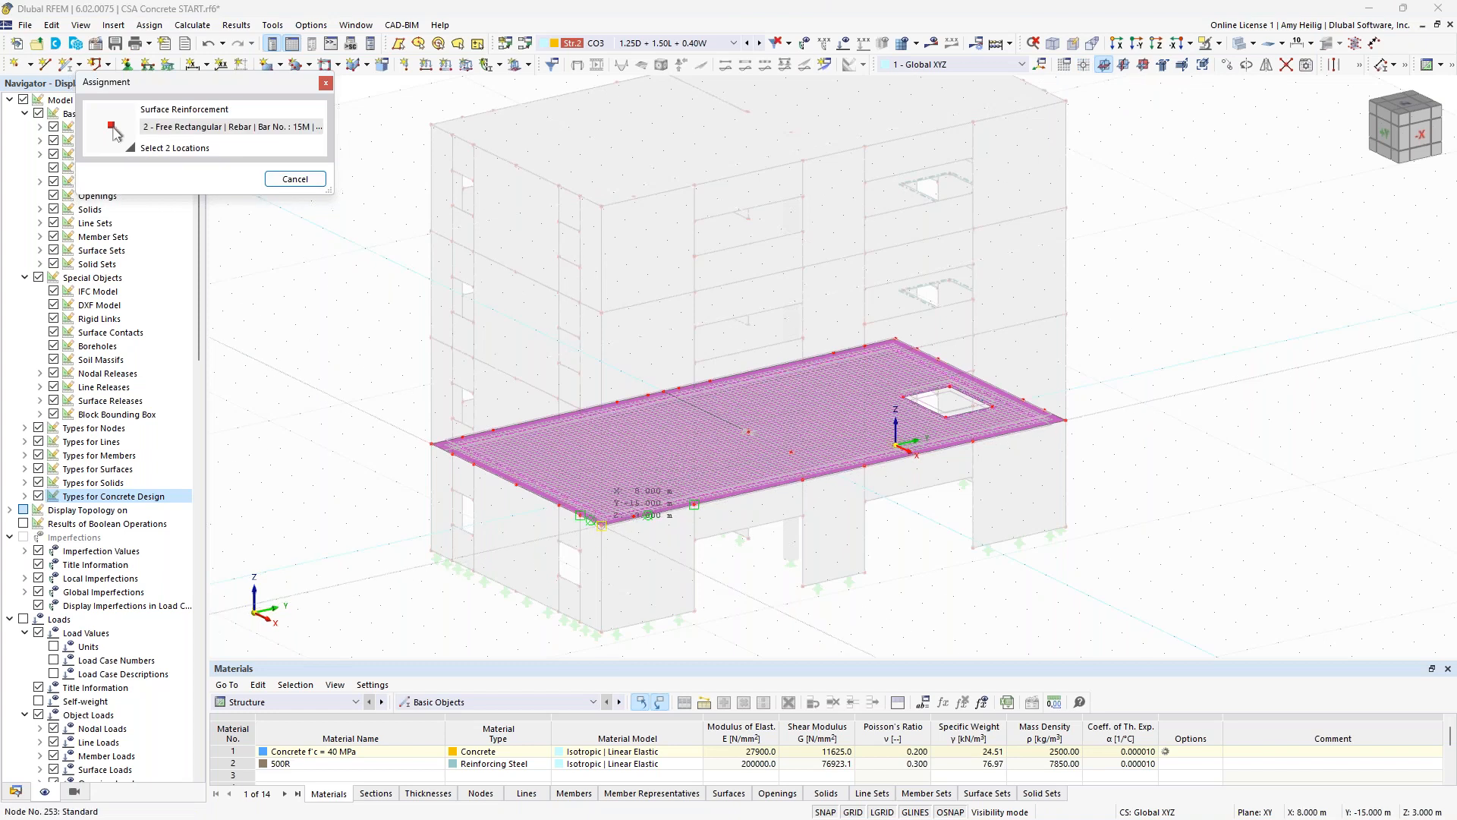
pyautogui.scroll(2, 742, 416)
pyautogui.scroll(1, 747, 416)
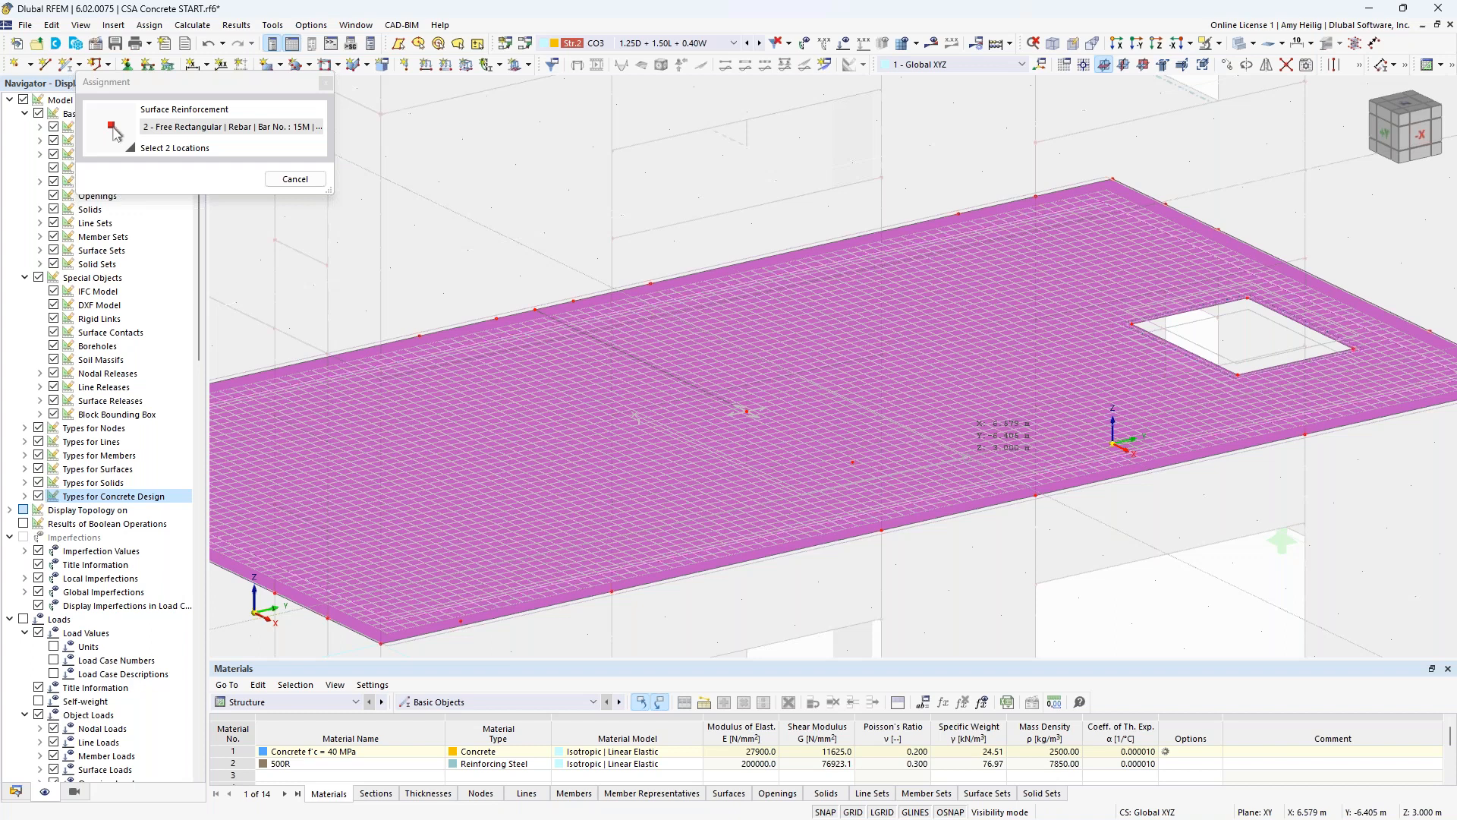
pyautogui.click(746, 410)
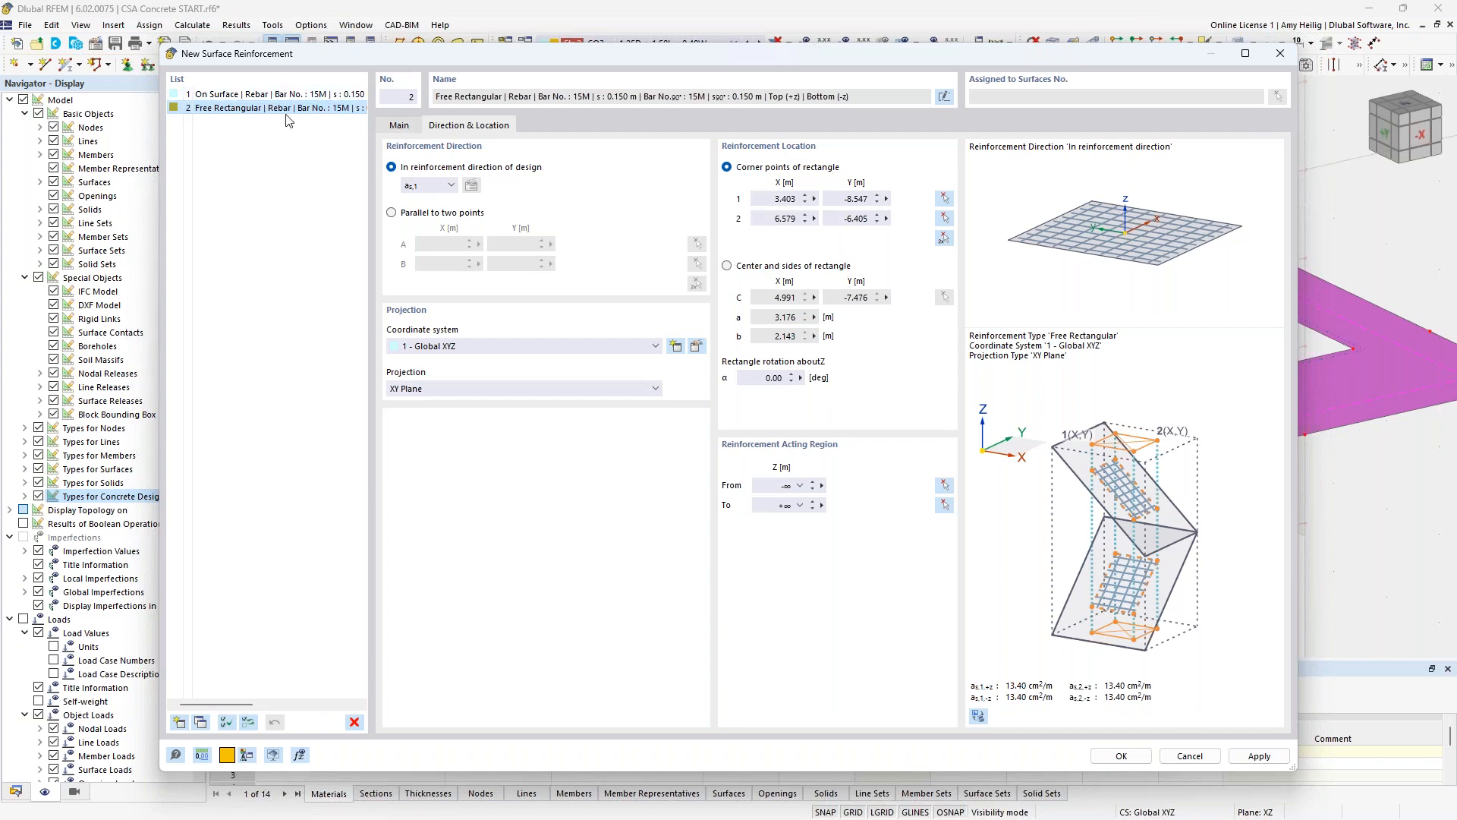
# - Check the automatic bar size parameters for the free rectangular layer's main bars, cancel them, and restore bar size 15M
pyautogui.click(398, 126)
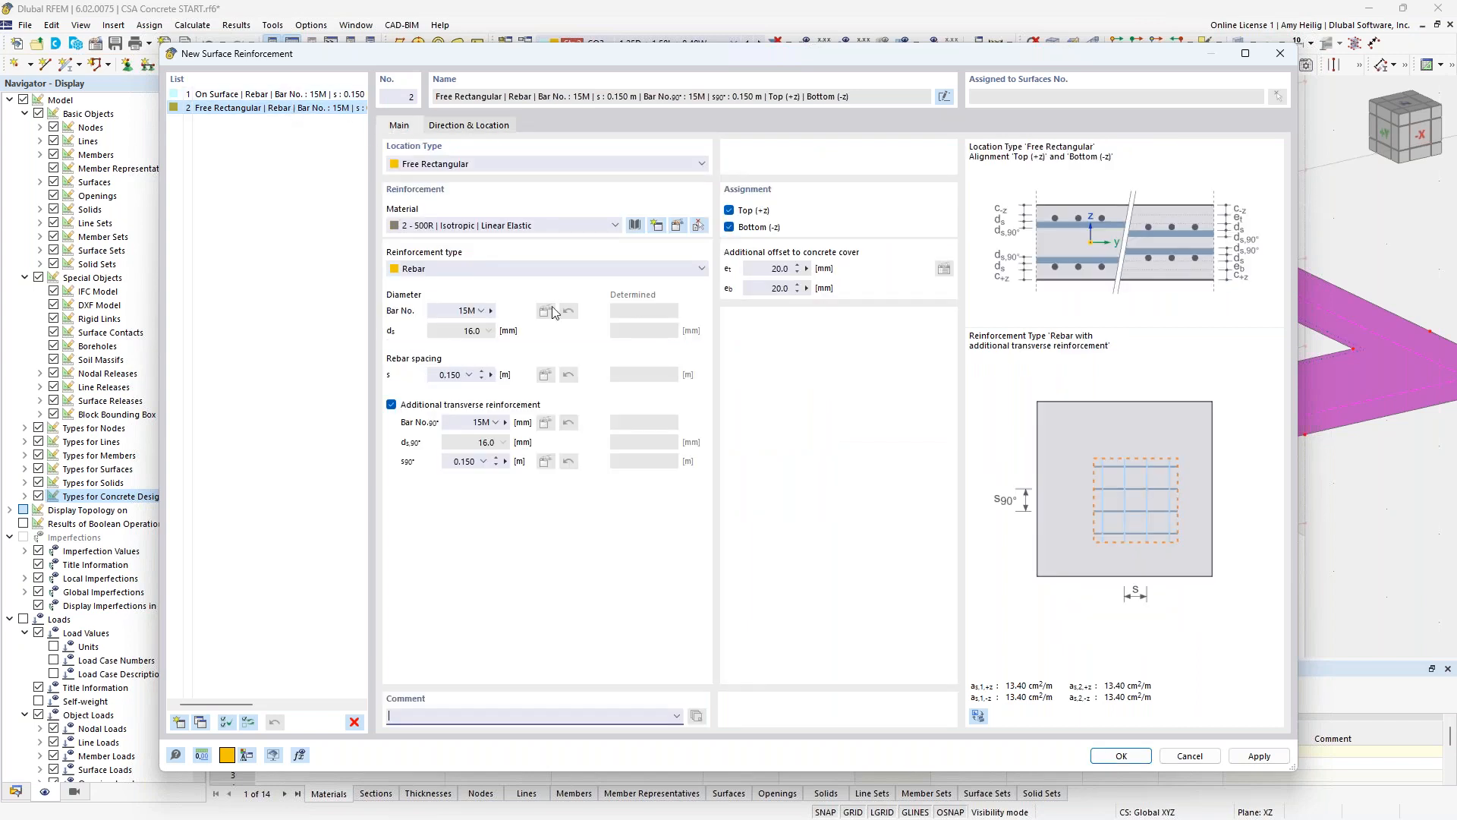
pyautogui.click(481, 311)
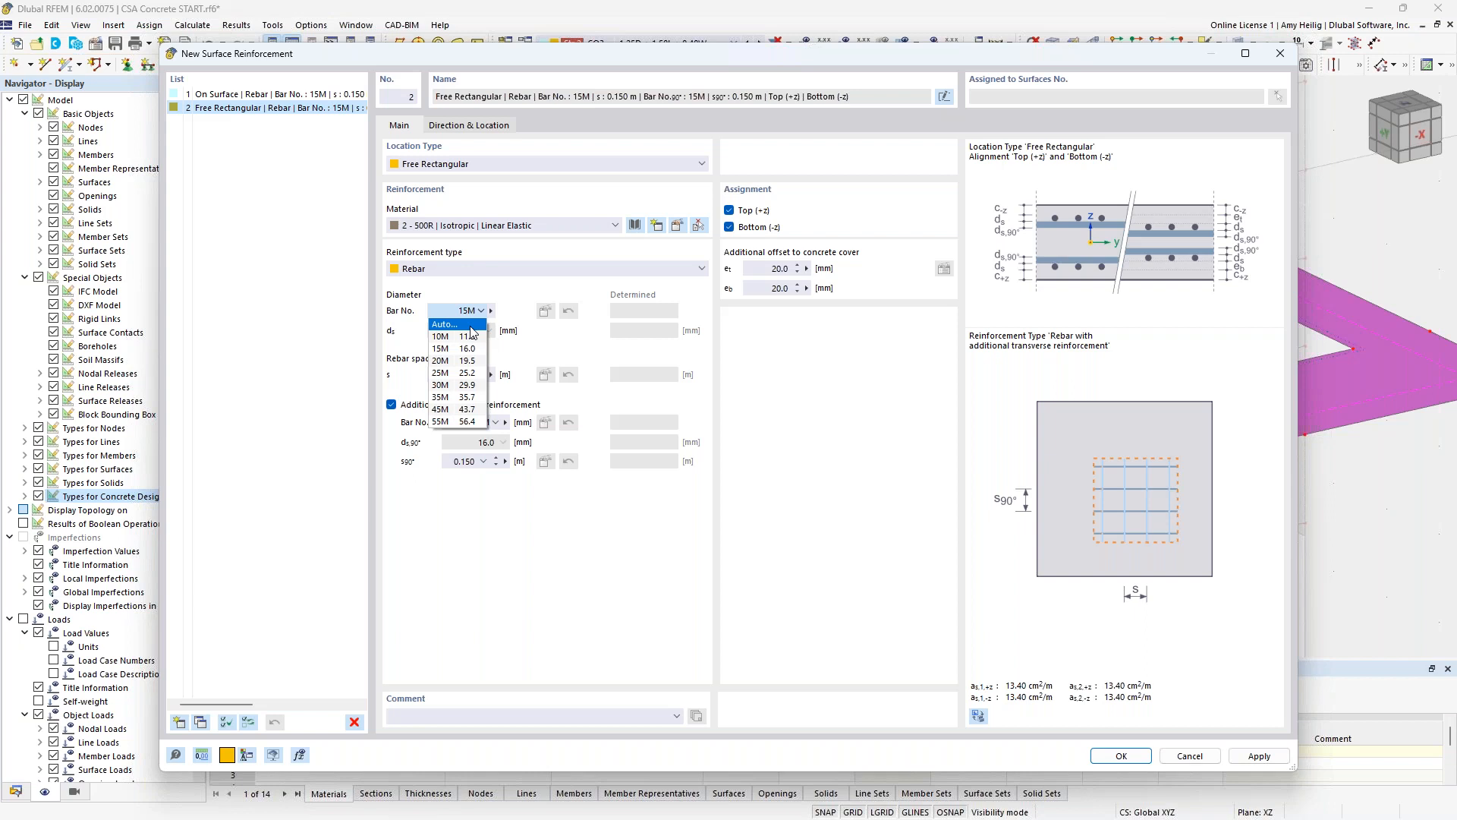
pyautogui.click(471, 327)
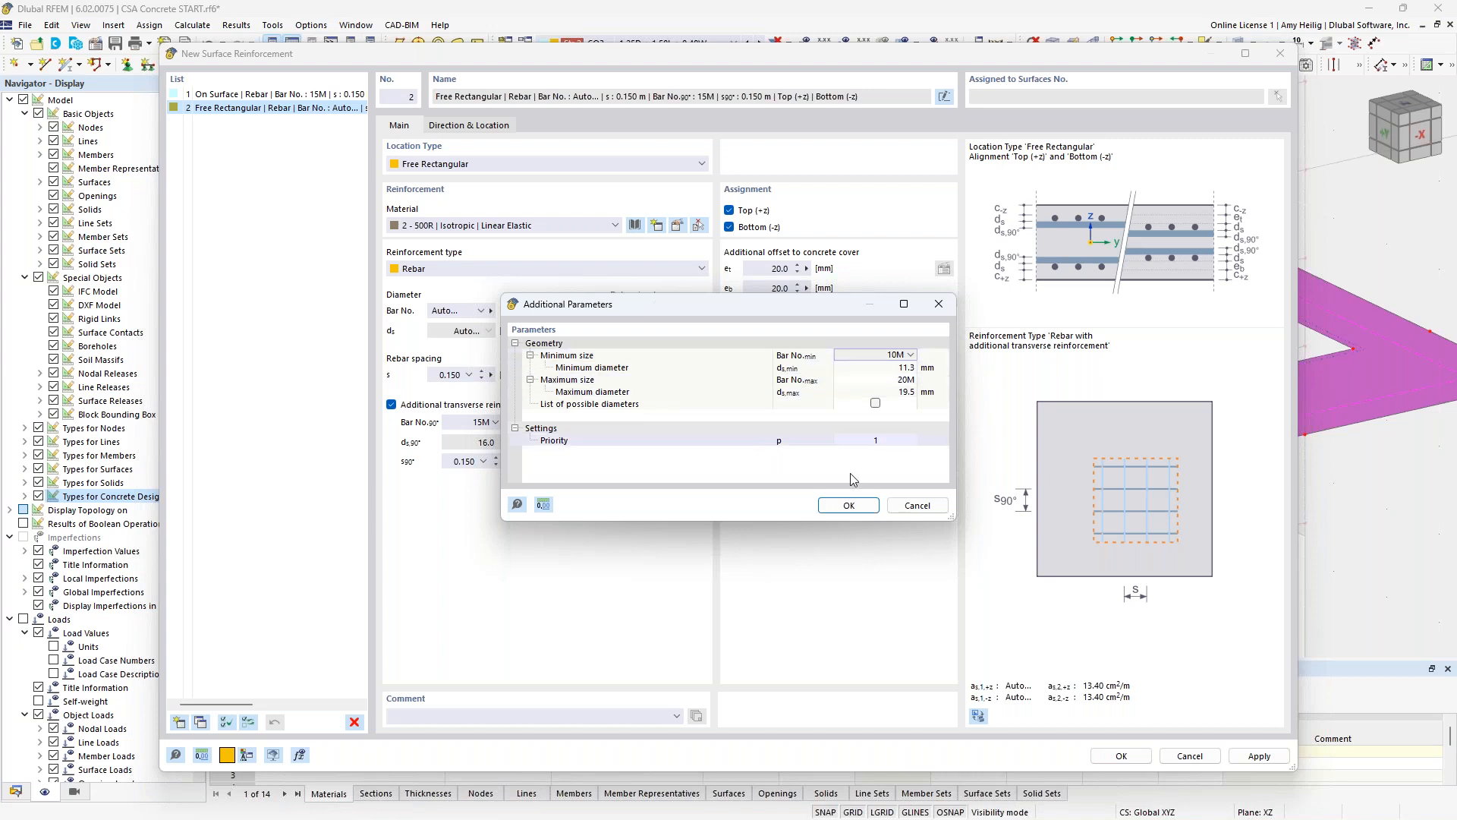
pyautogui.click(916, 506)
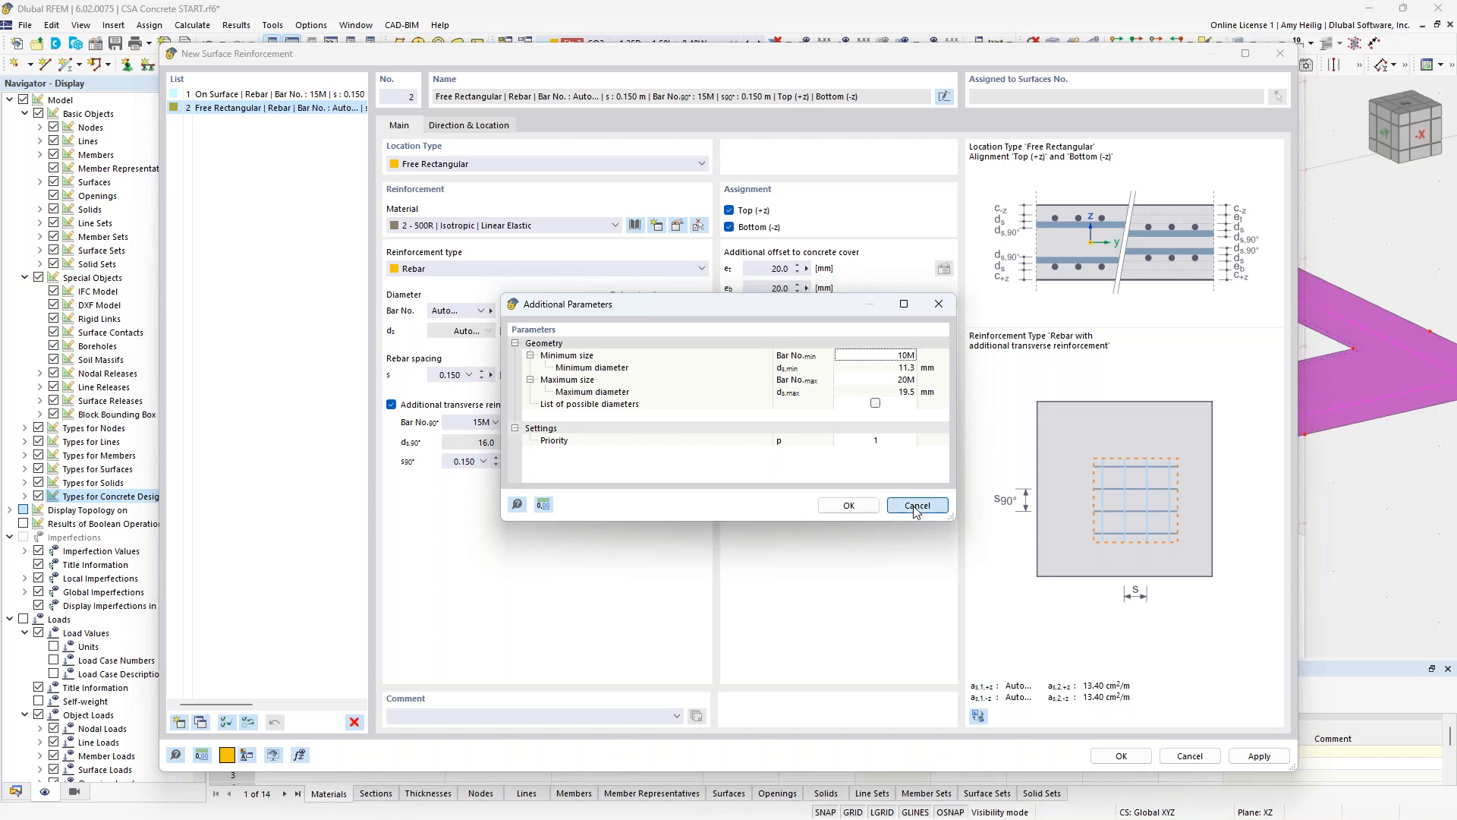
pyautogui.click(481, 311)
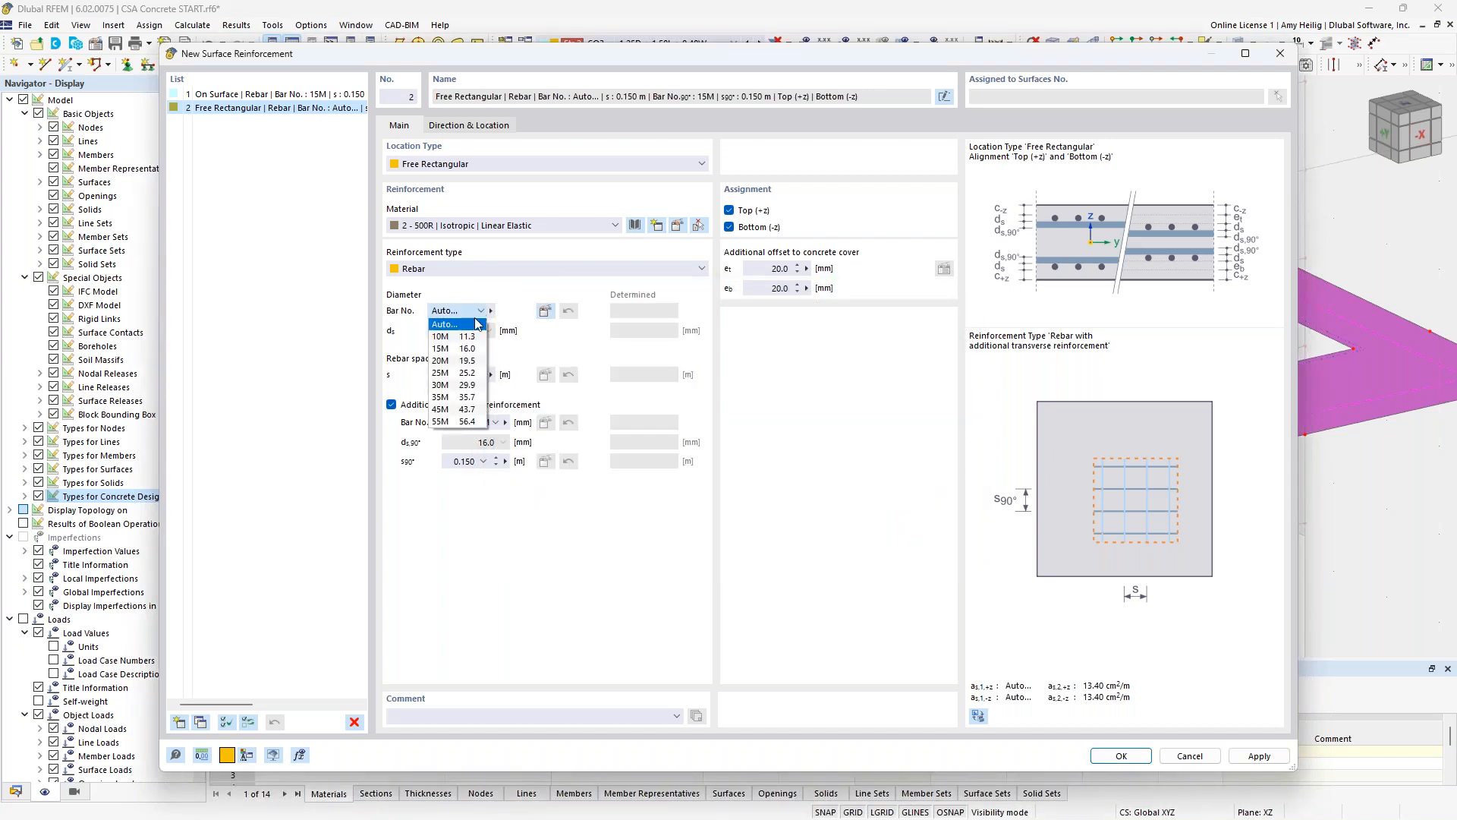
pyautogui.click(451, 341)
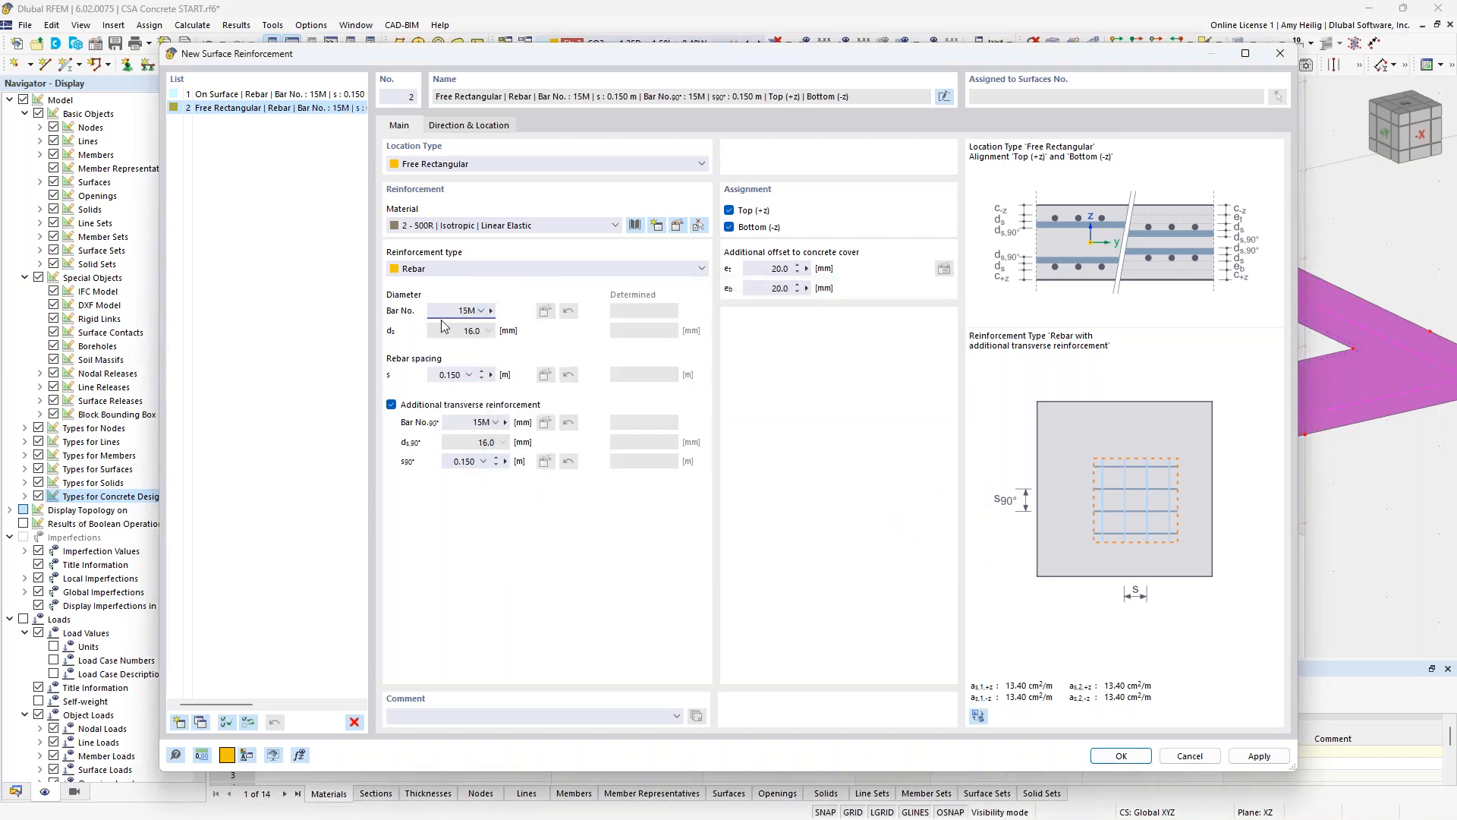
# - Set the free rectangular layer's main rebar spacing to Auto and check the transverse bar size options
pyautogui.click(469, 375)
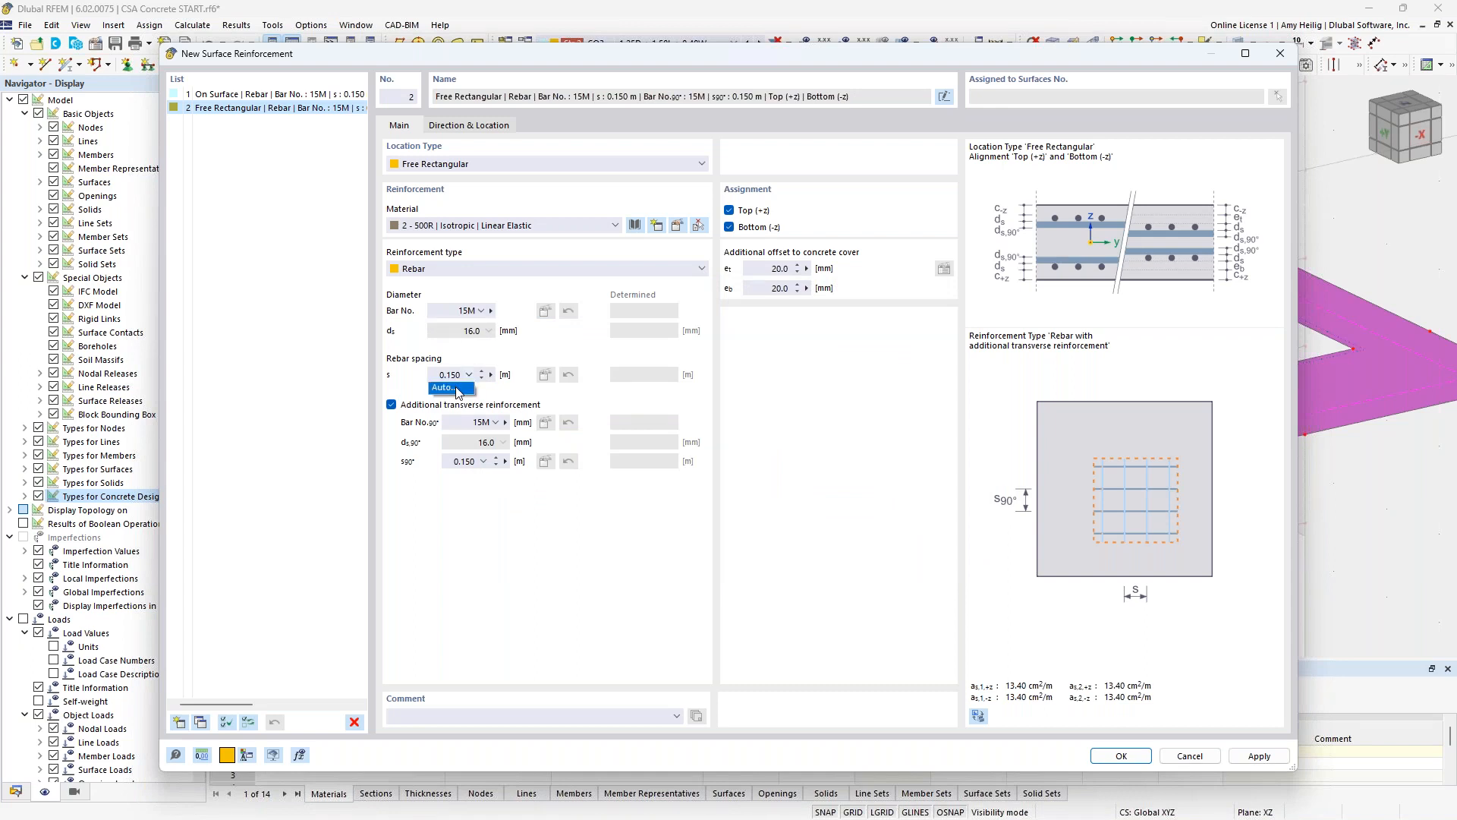
pyautogui.click(447, 388)
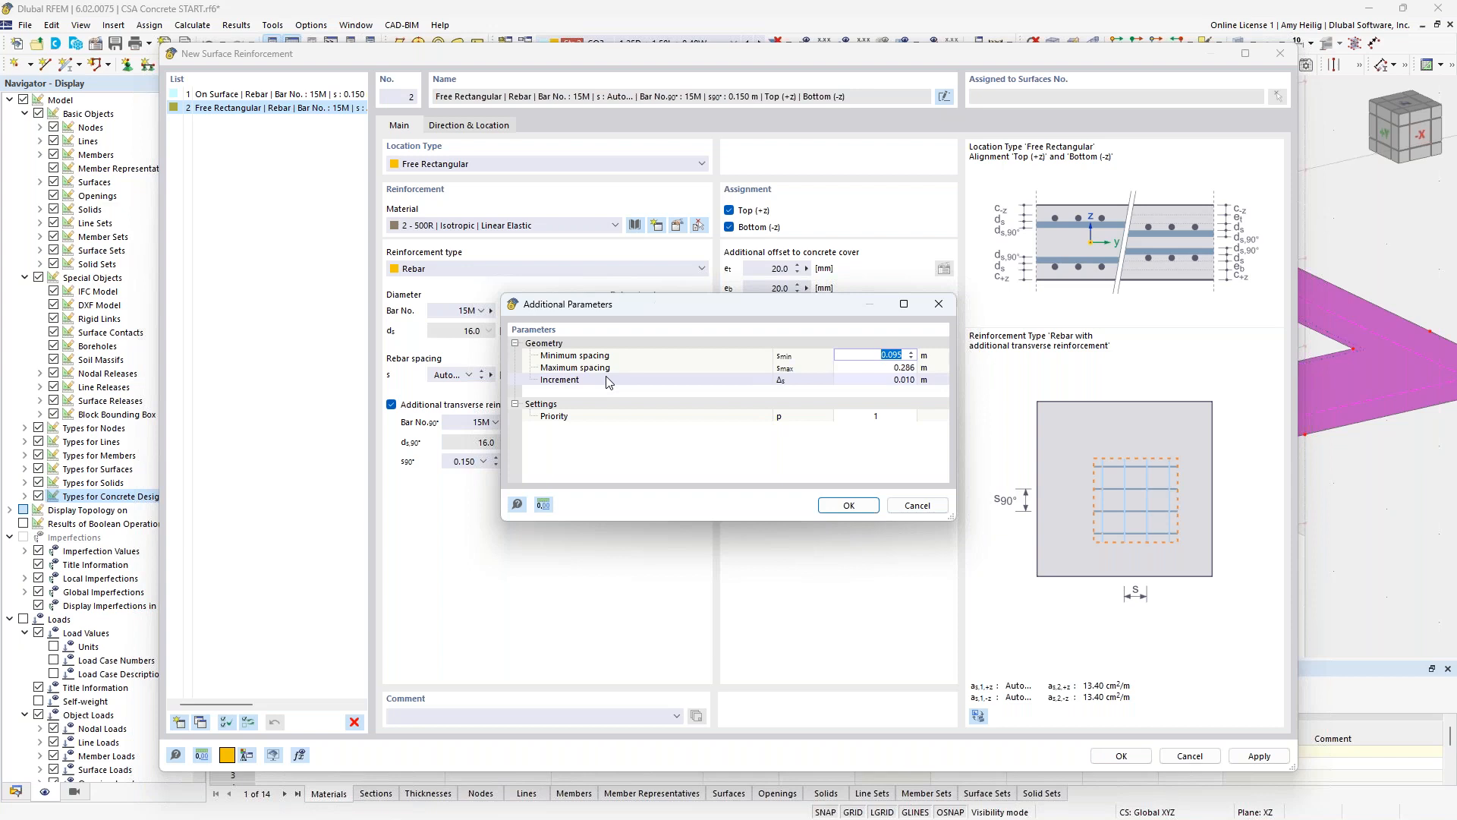
pyautogui.click(916, 505)
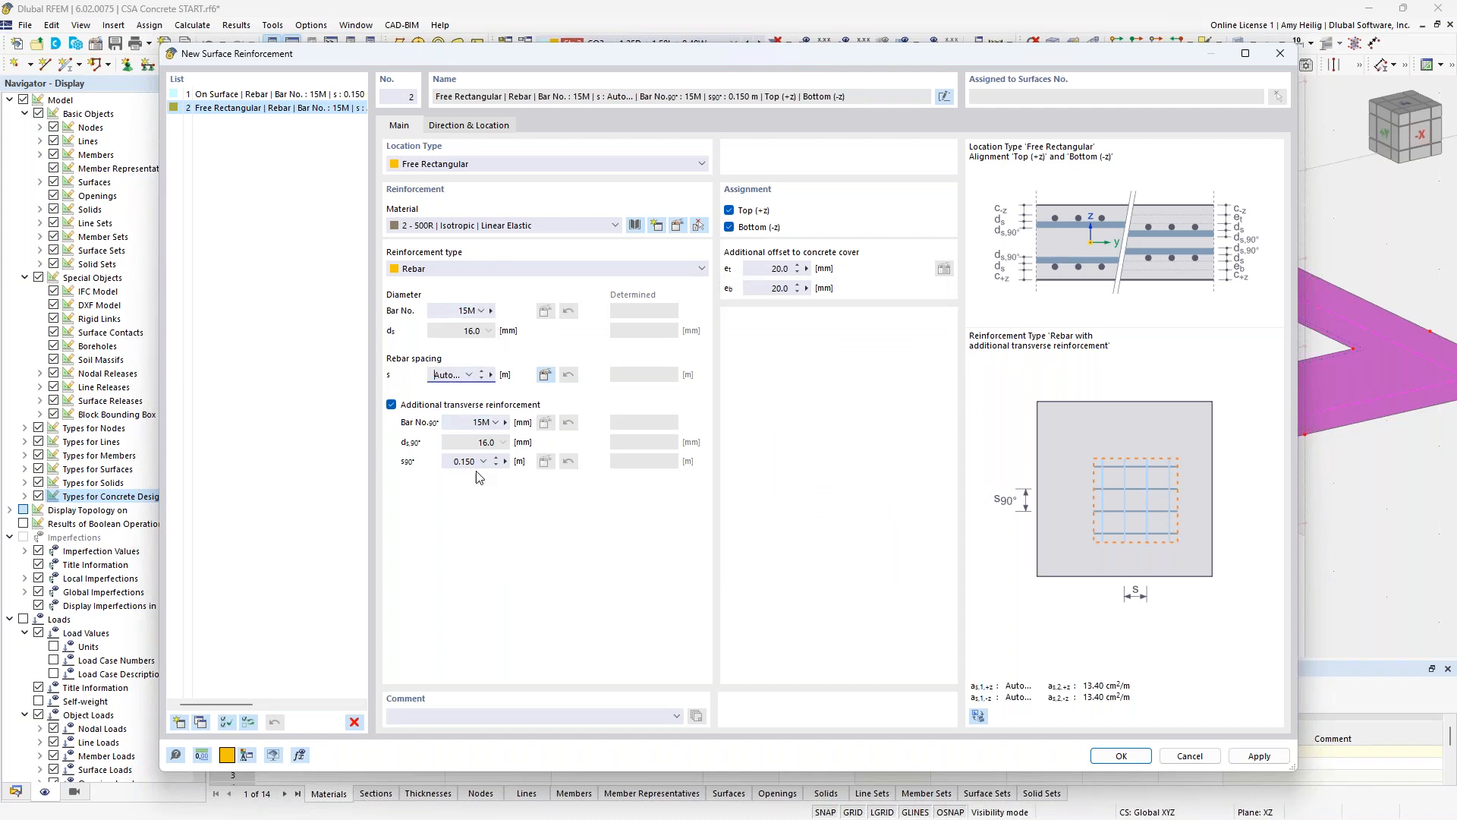
pyautogui.click(479, 425)
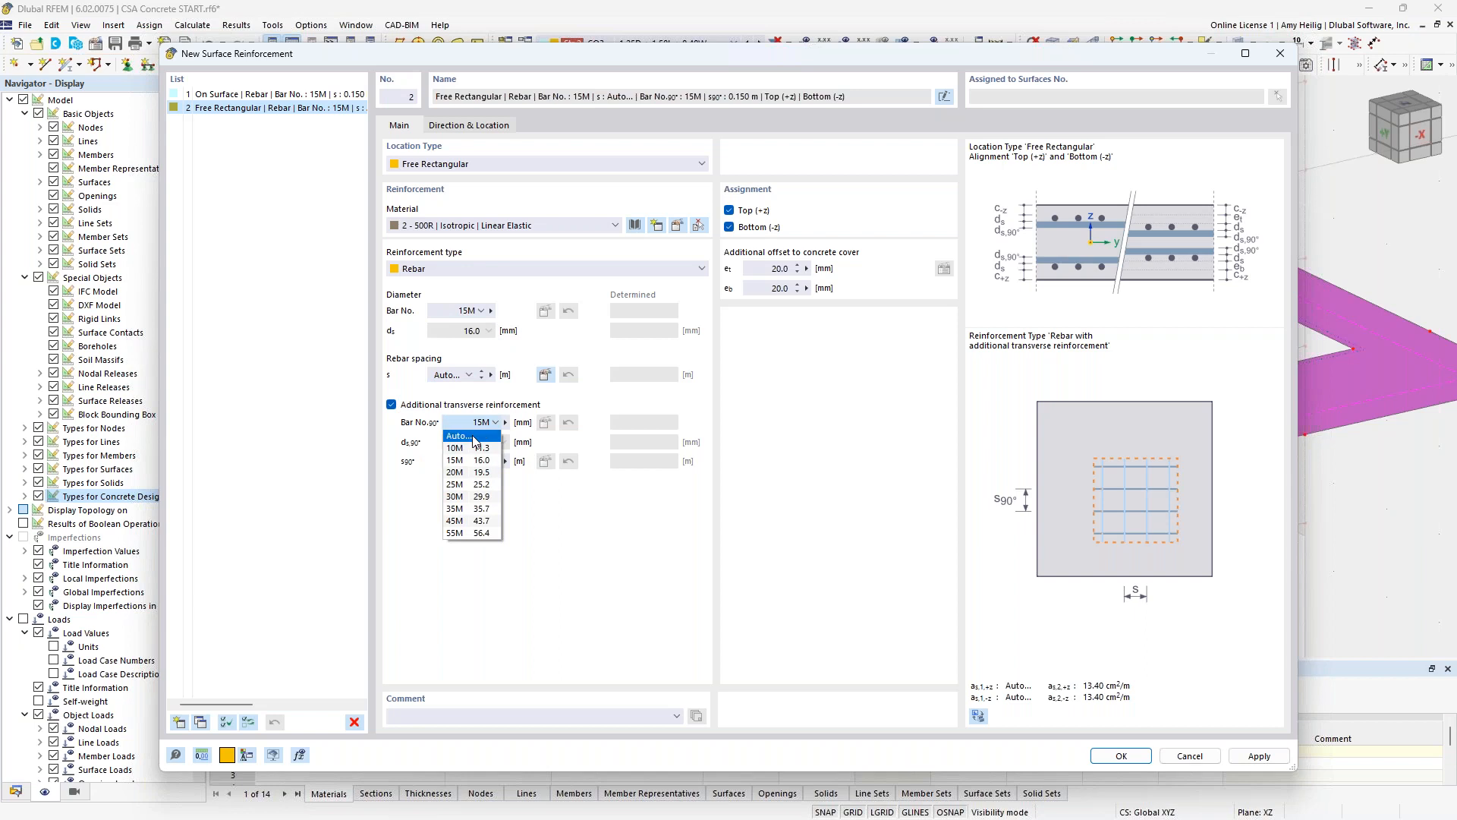
pyautogui.click(589, 535)
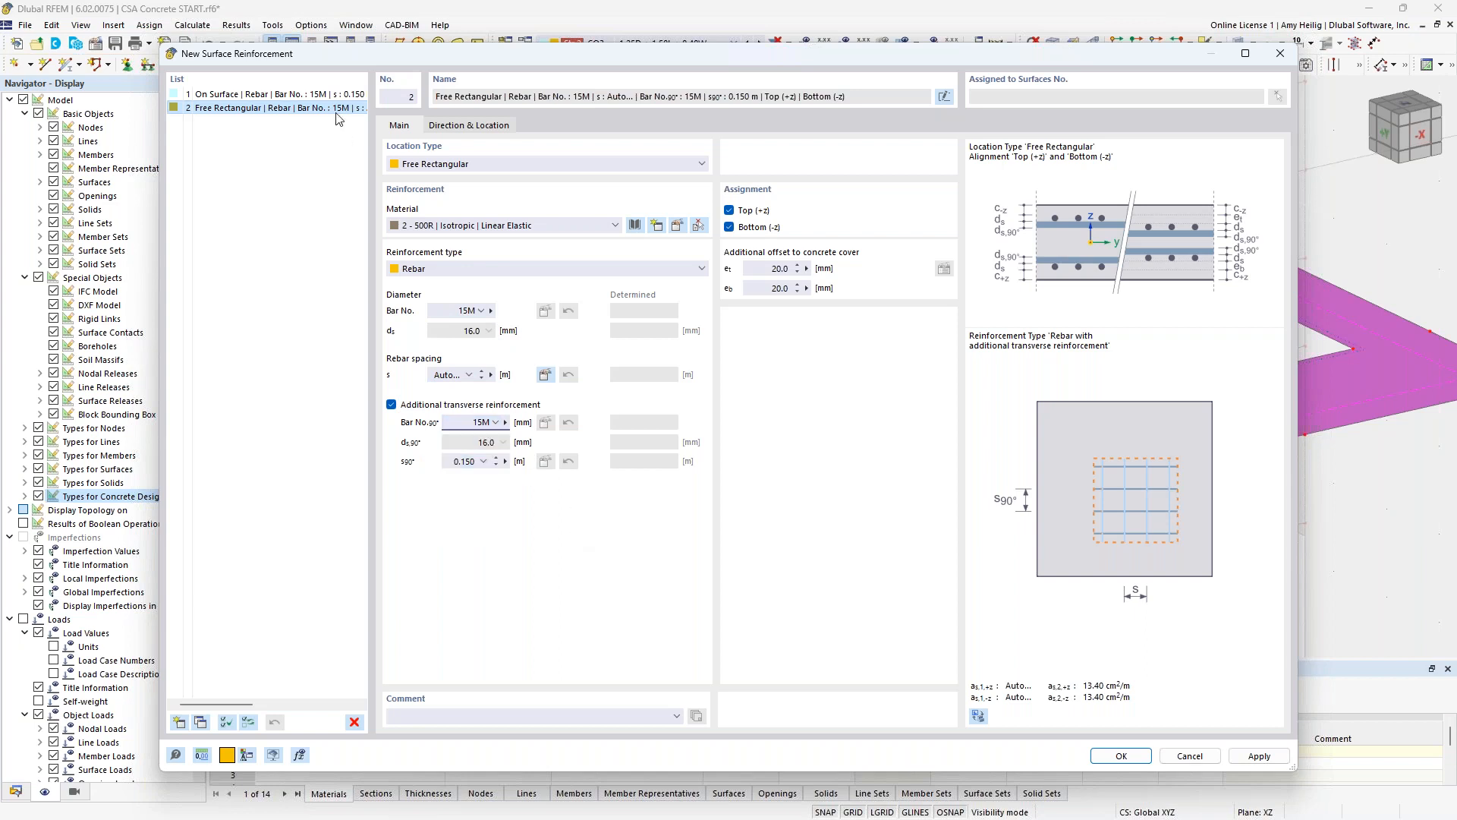
# - Delete the free rectangular surface reinforcement and accept the remaining On Surface reinforcement for the slab
pyautogui.click(355, 721)
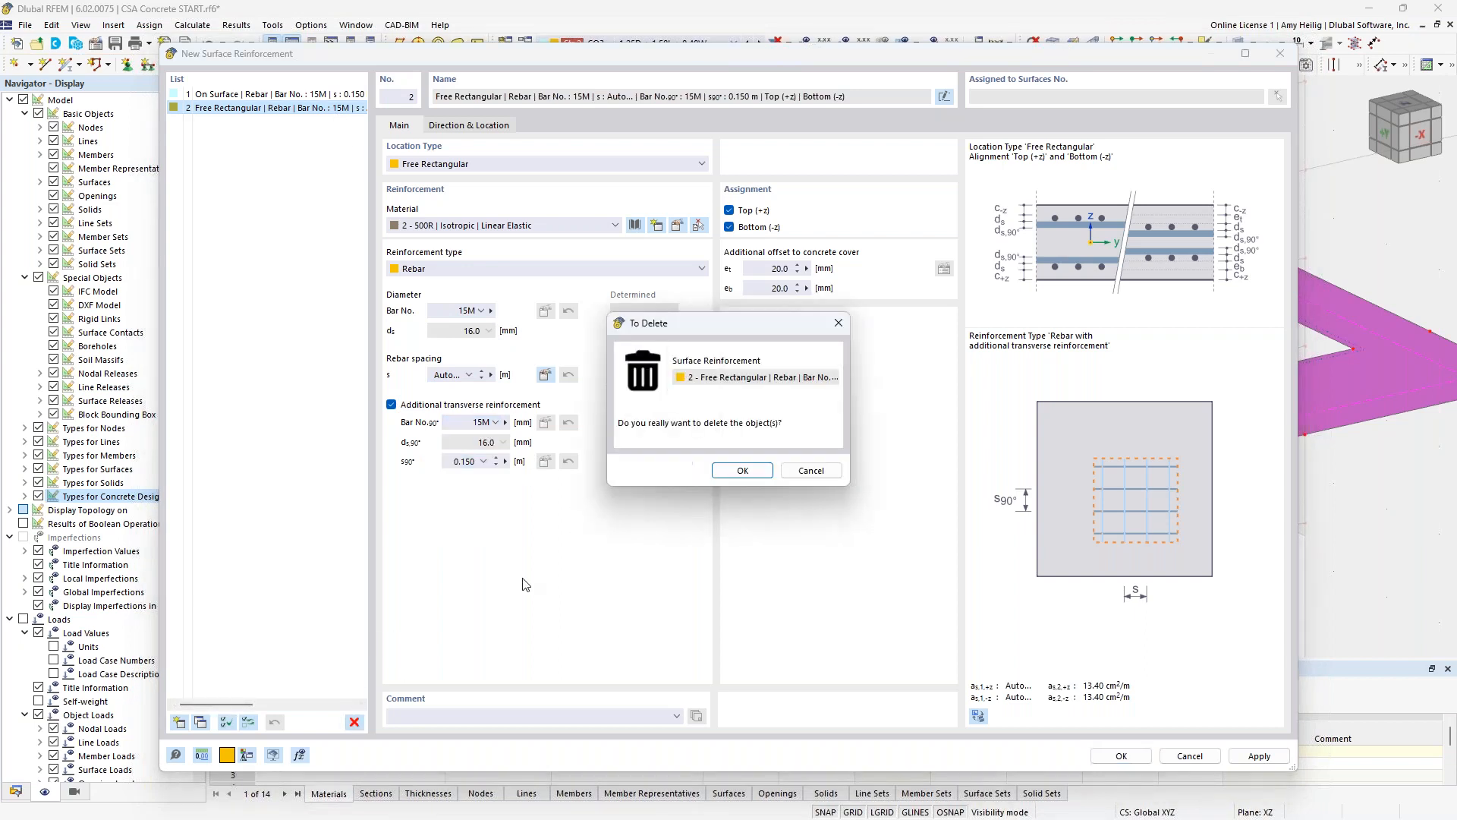
pyautogui.click(734, 470)
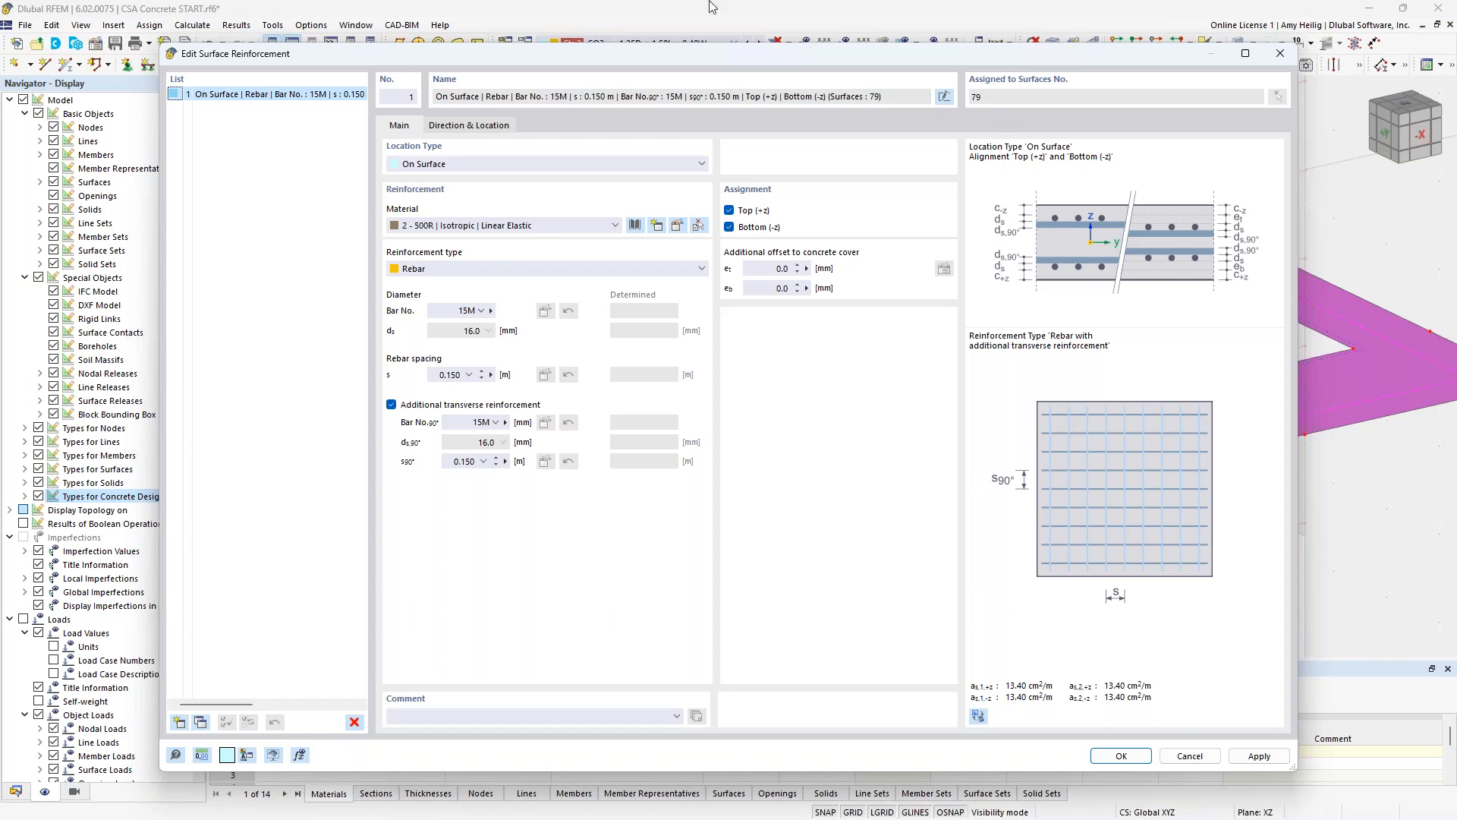
pyautogui.click(1126, 759)
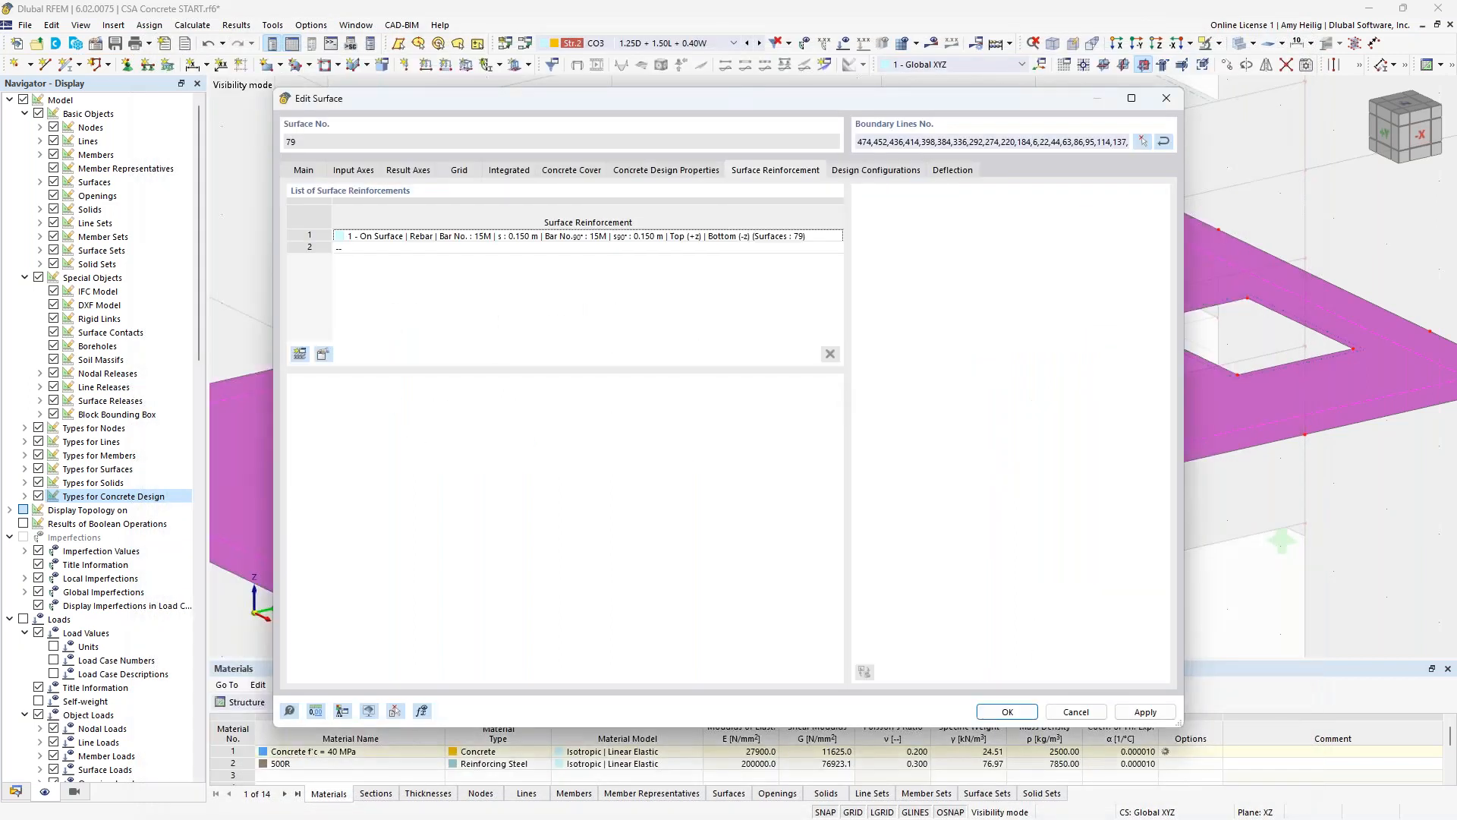
# - Review the slab's default ultimate configuration for surfaces and its default serviceability configuration without changing them
pyautogui.click(870, 171)
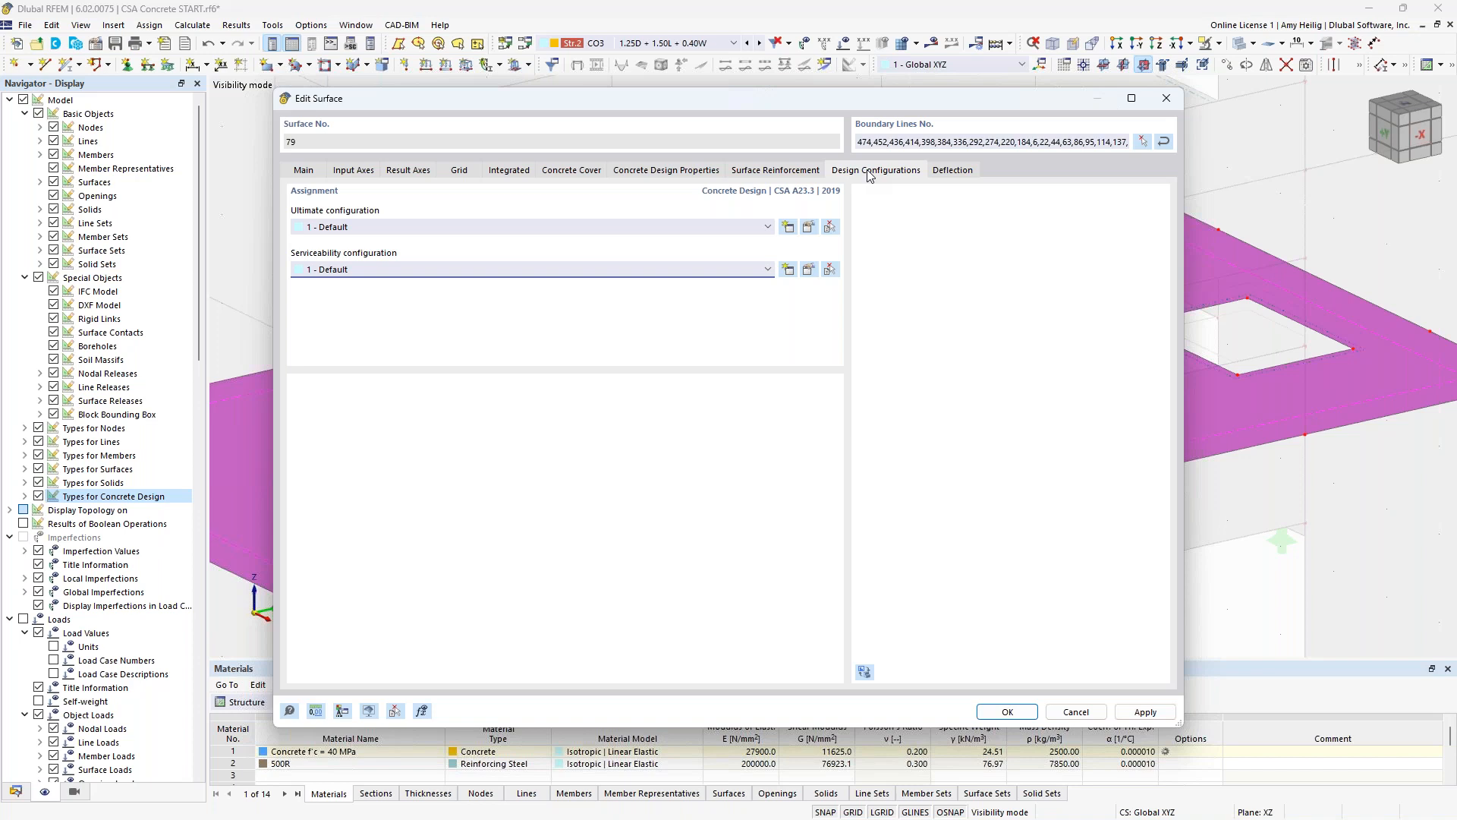
pyautogui.click(809, 228)
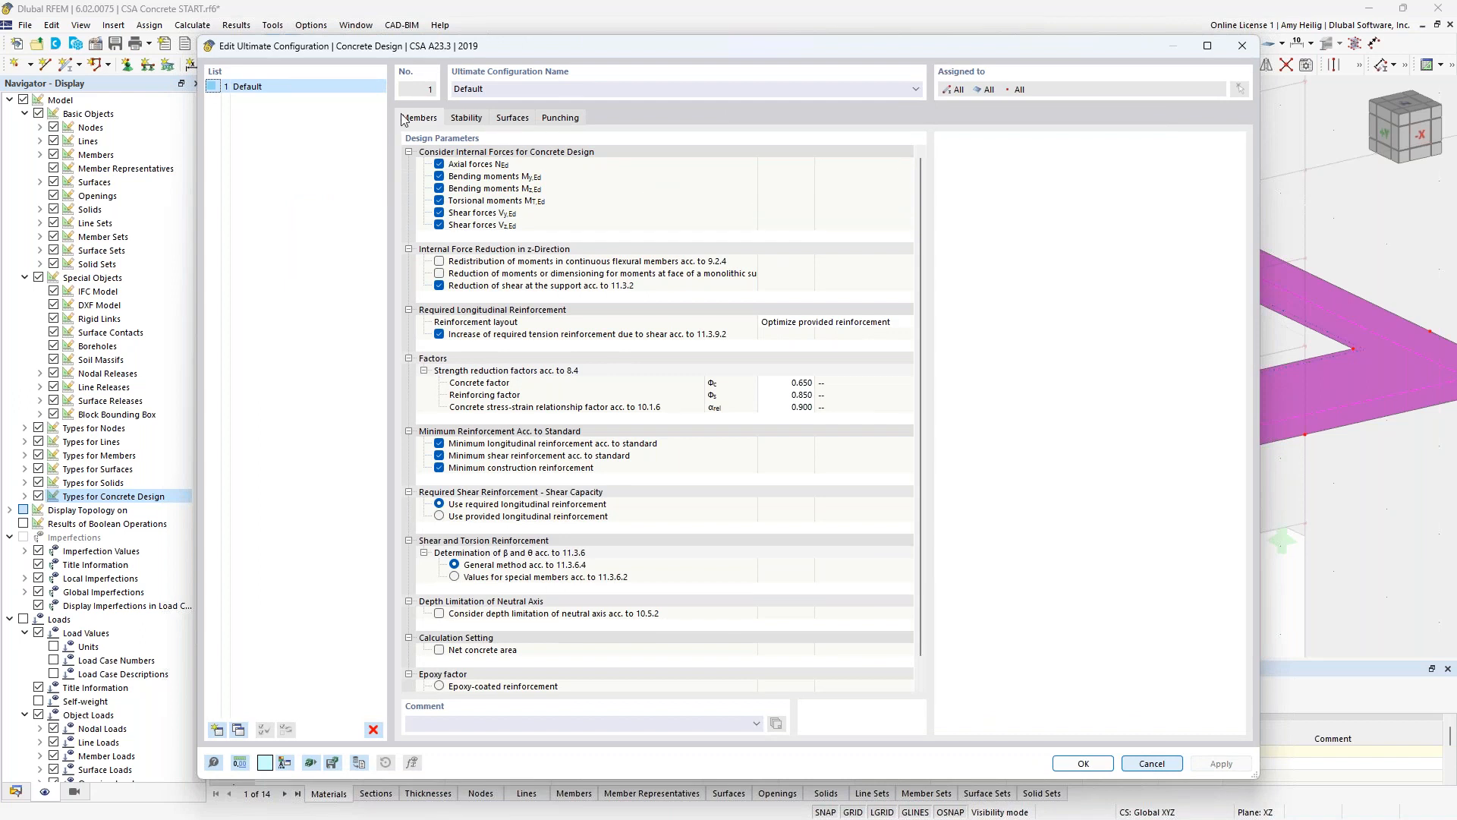
pyautogui.click(507, 120)
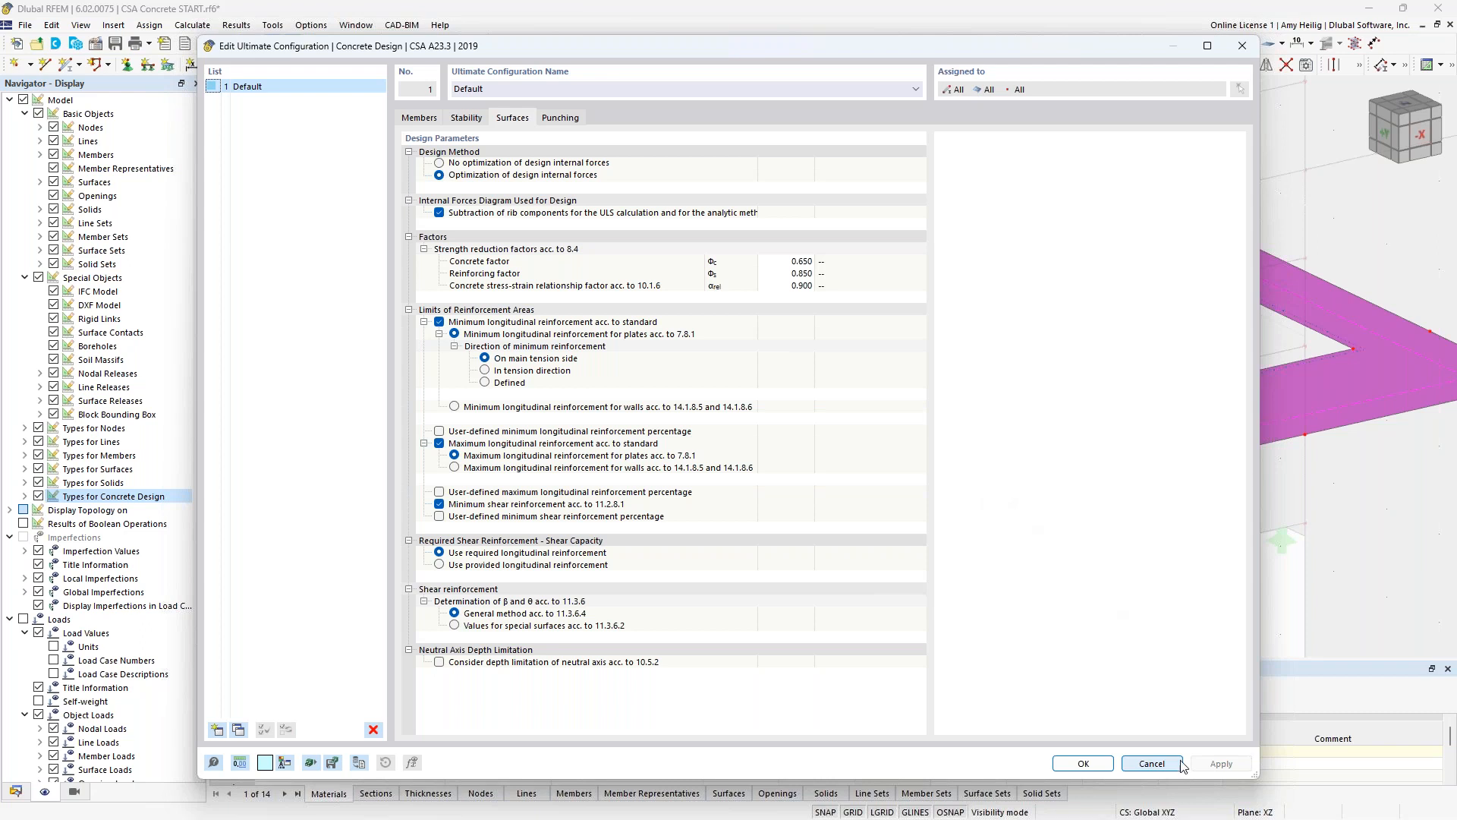
pyautogui.click(1153, 763)
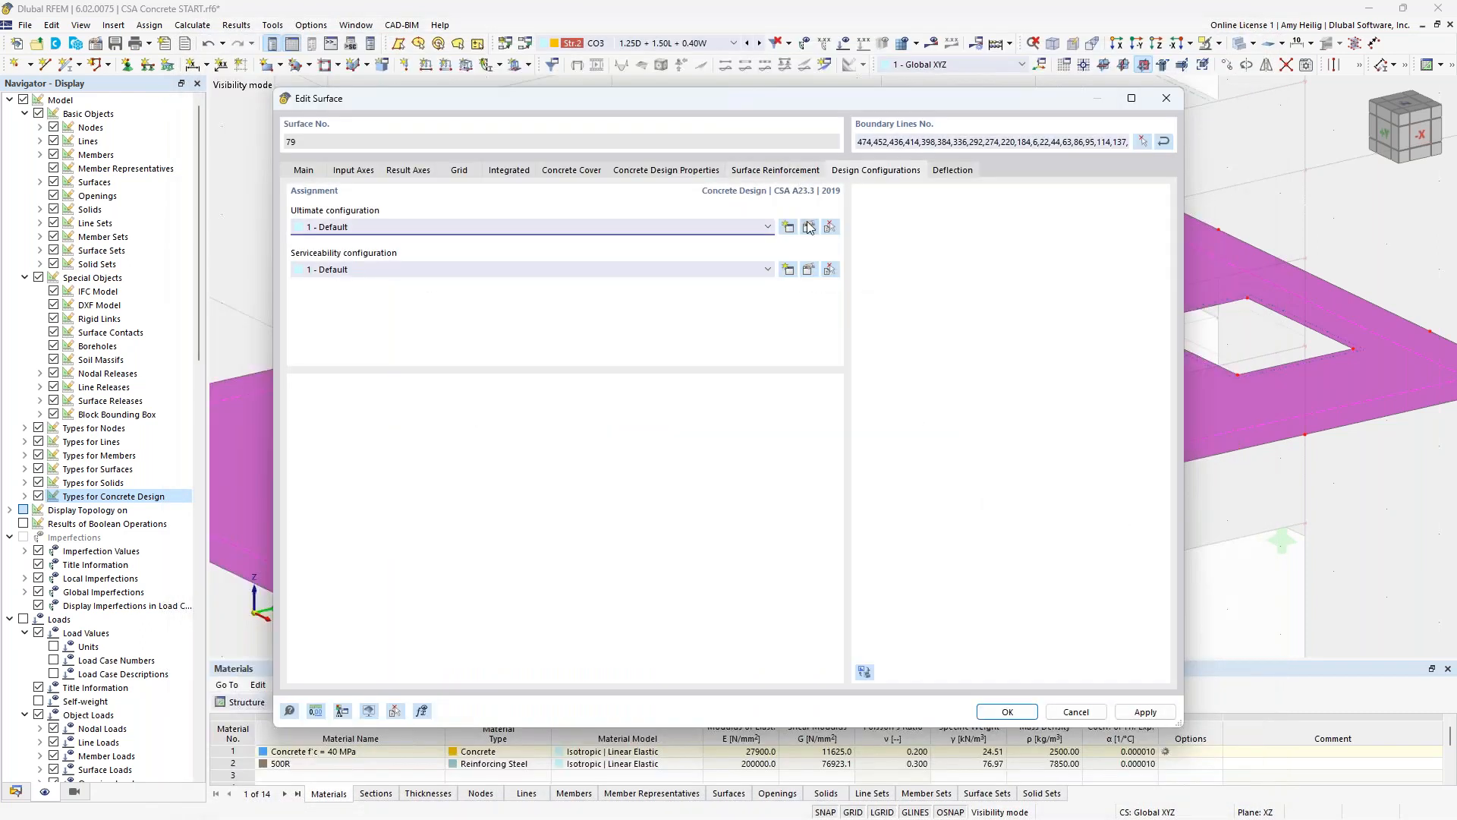
pyautogui.click(809, 270)
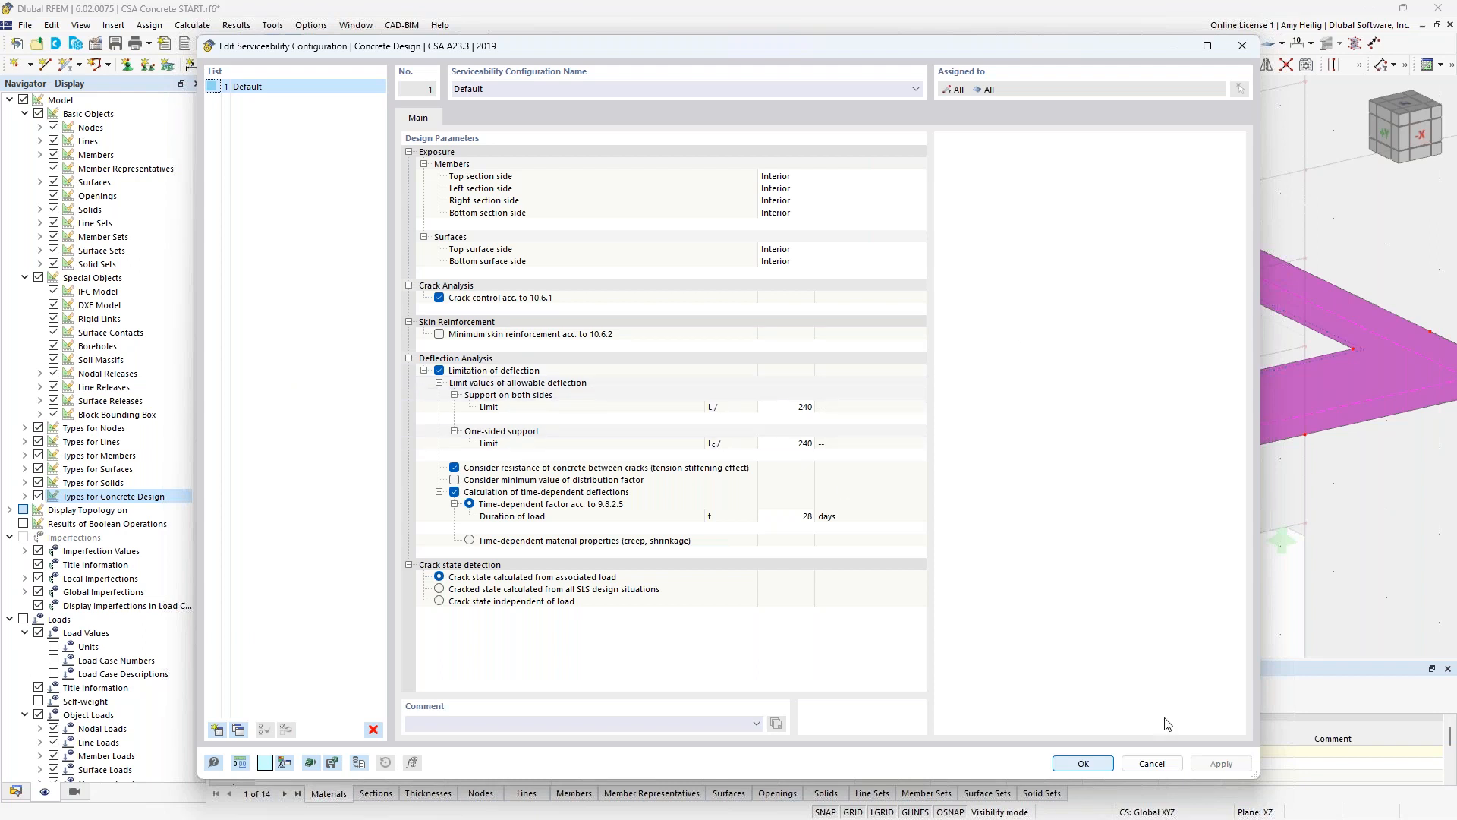
pyautogui.click(1152, 763)
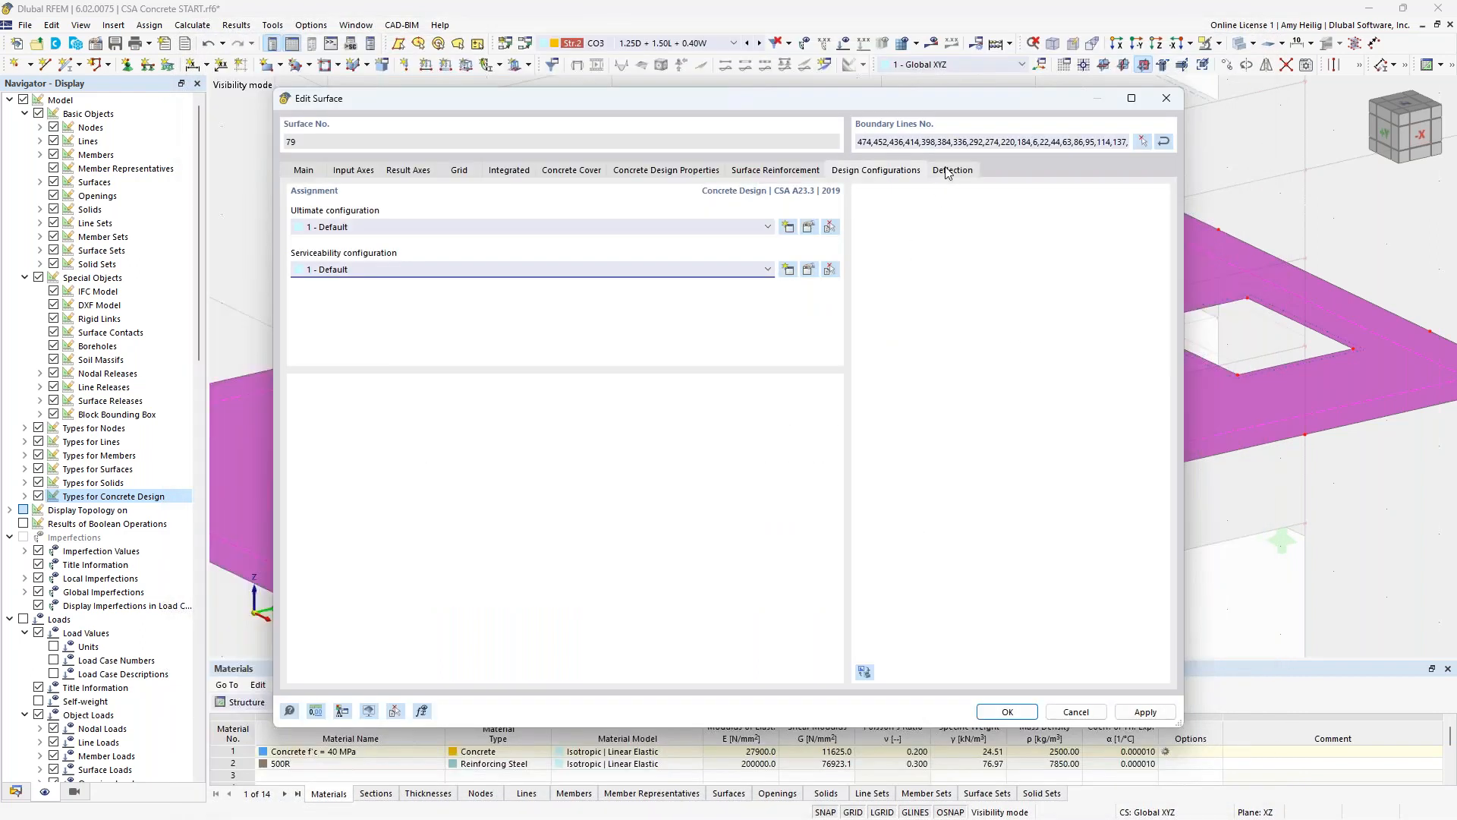
# - Check the surface type options in the slab's deflection settings, keep Double-supported, and accept the surface edits
pyautogui.click(950, 170)
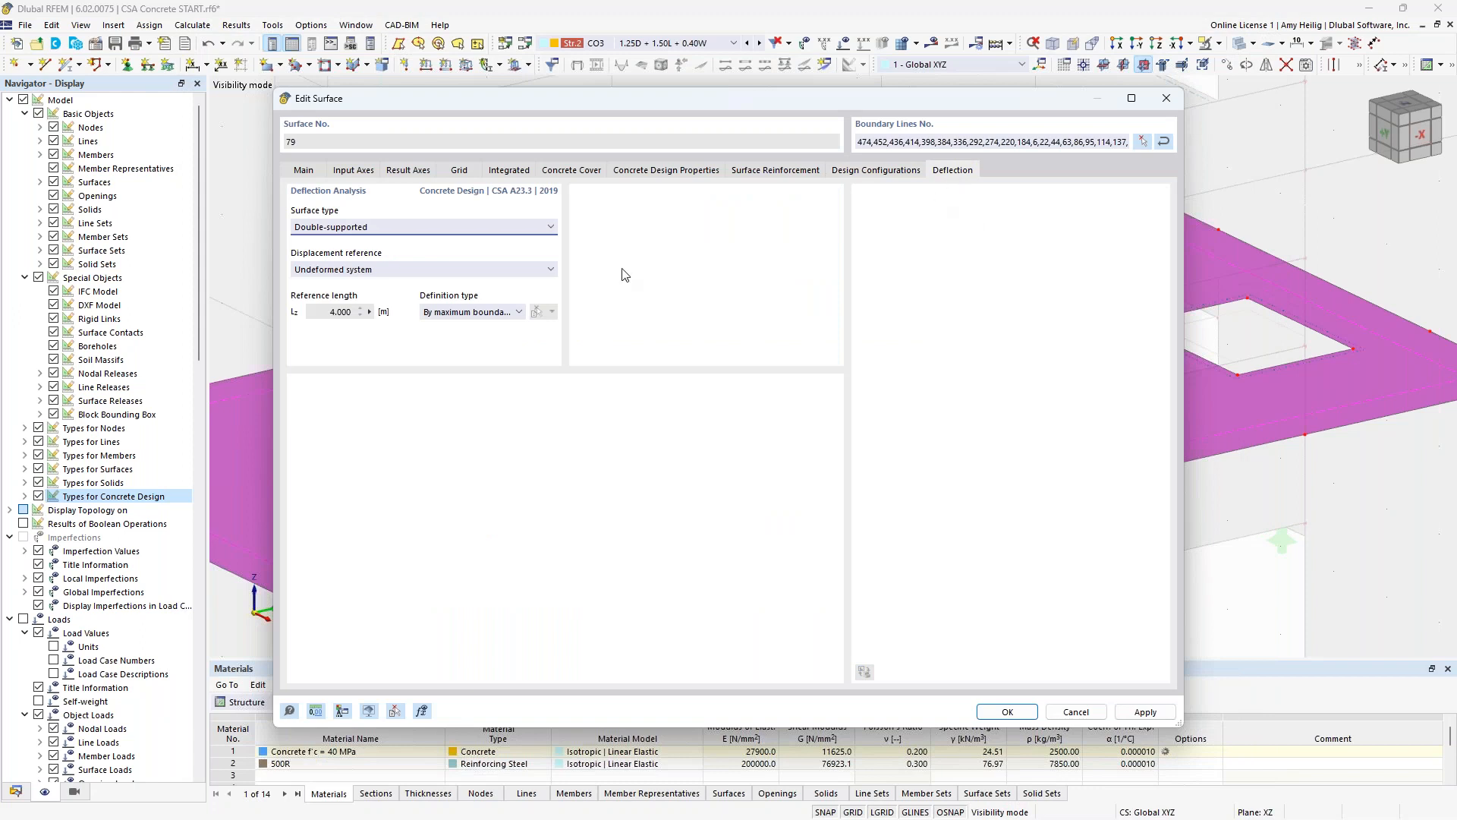
pyautogui.click(512, 228)
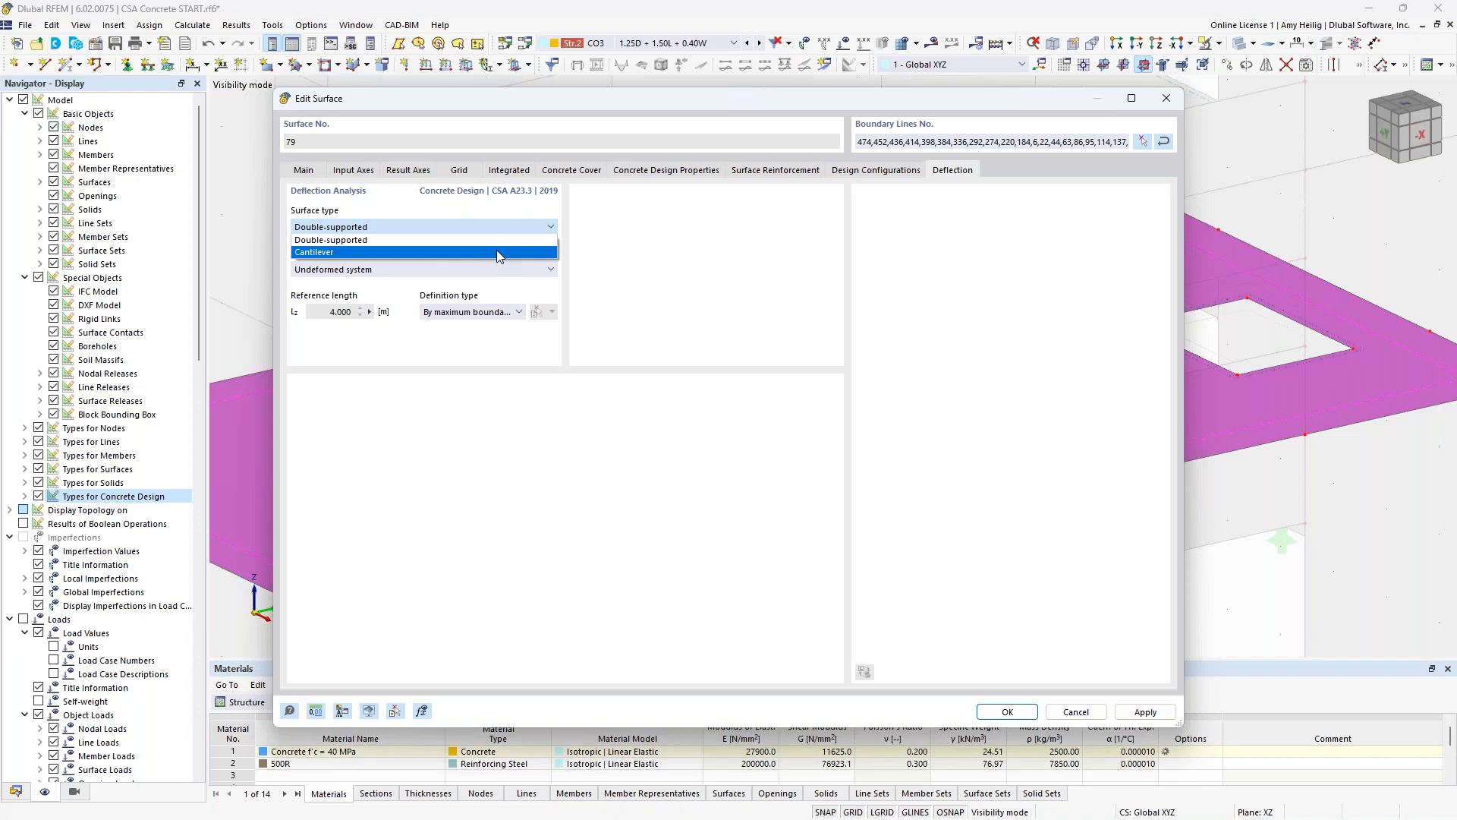
pyautogui.click(611, 267)
pyautogui.click(1015, 712)
# - Restore visibility of the whole building, switch it to wireframe display, and hide the concrete design types
pyautogui.scroll(-6, 995, 440)
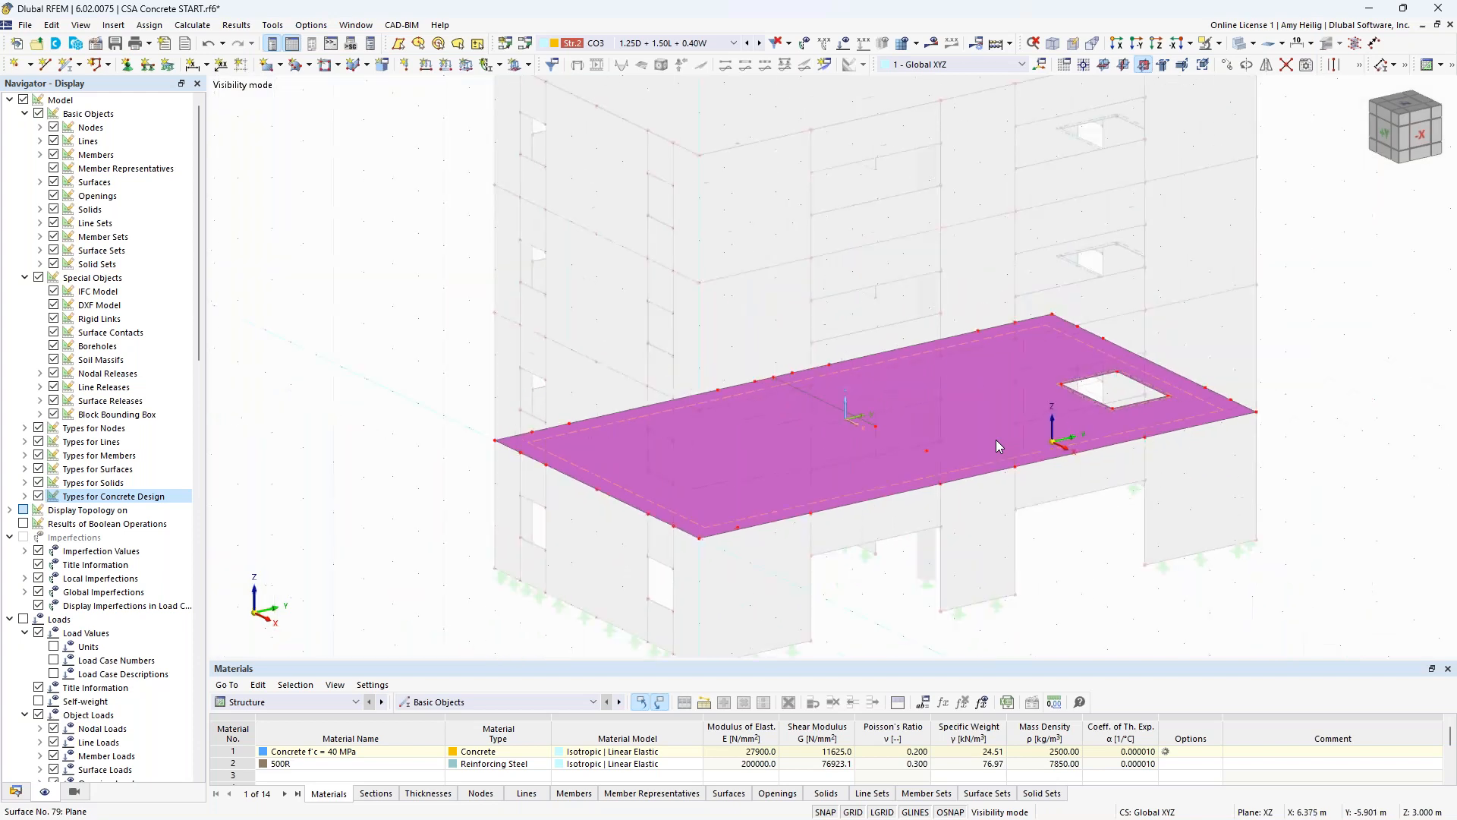
pyautogui.moveTo(1015, 469); pyautogui.dragTo(891, 467, button='middle')
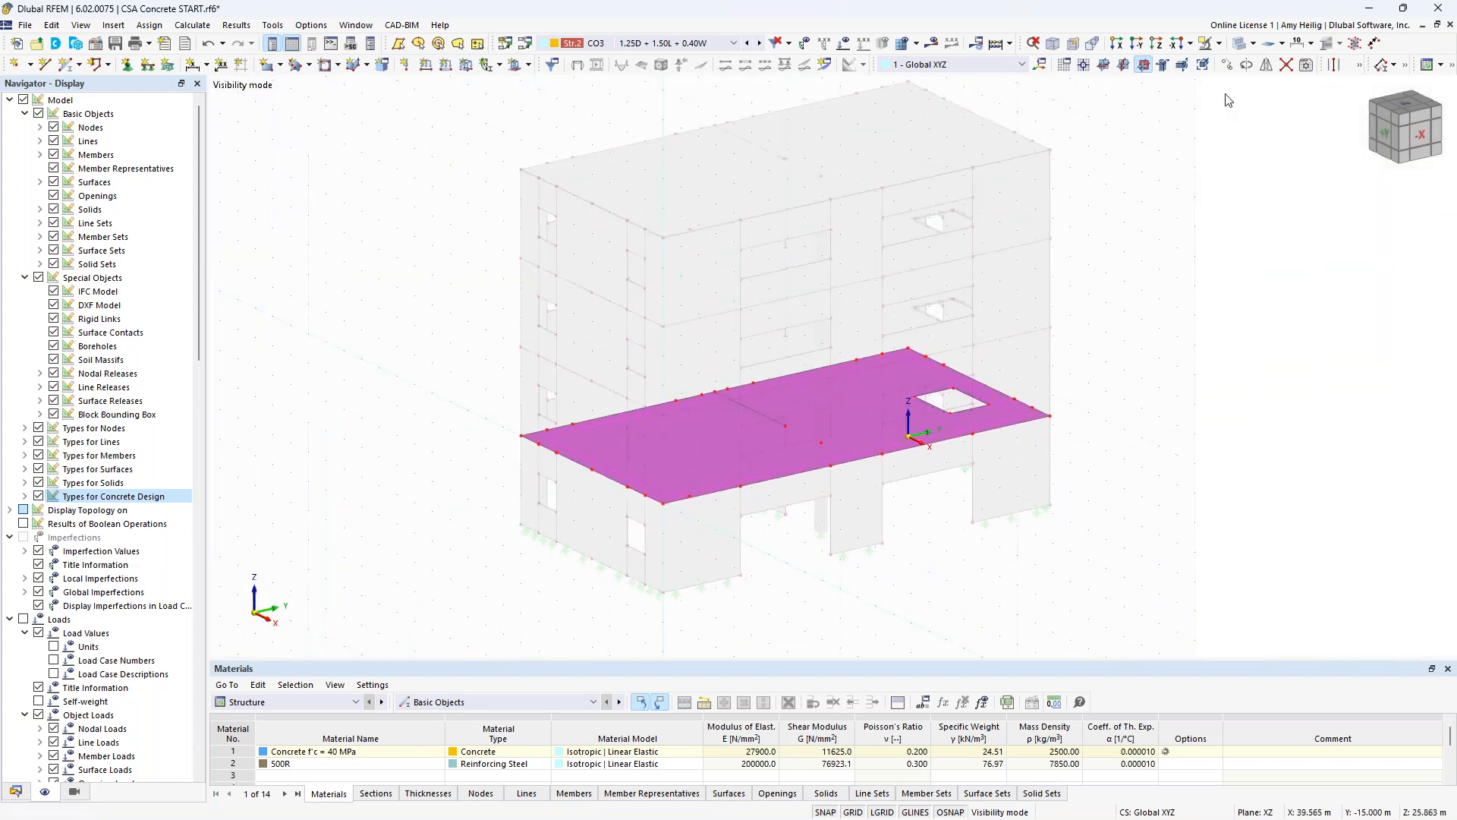
pyautogui.click(1219, 43)
pyautogui.click(1238, 121)
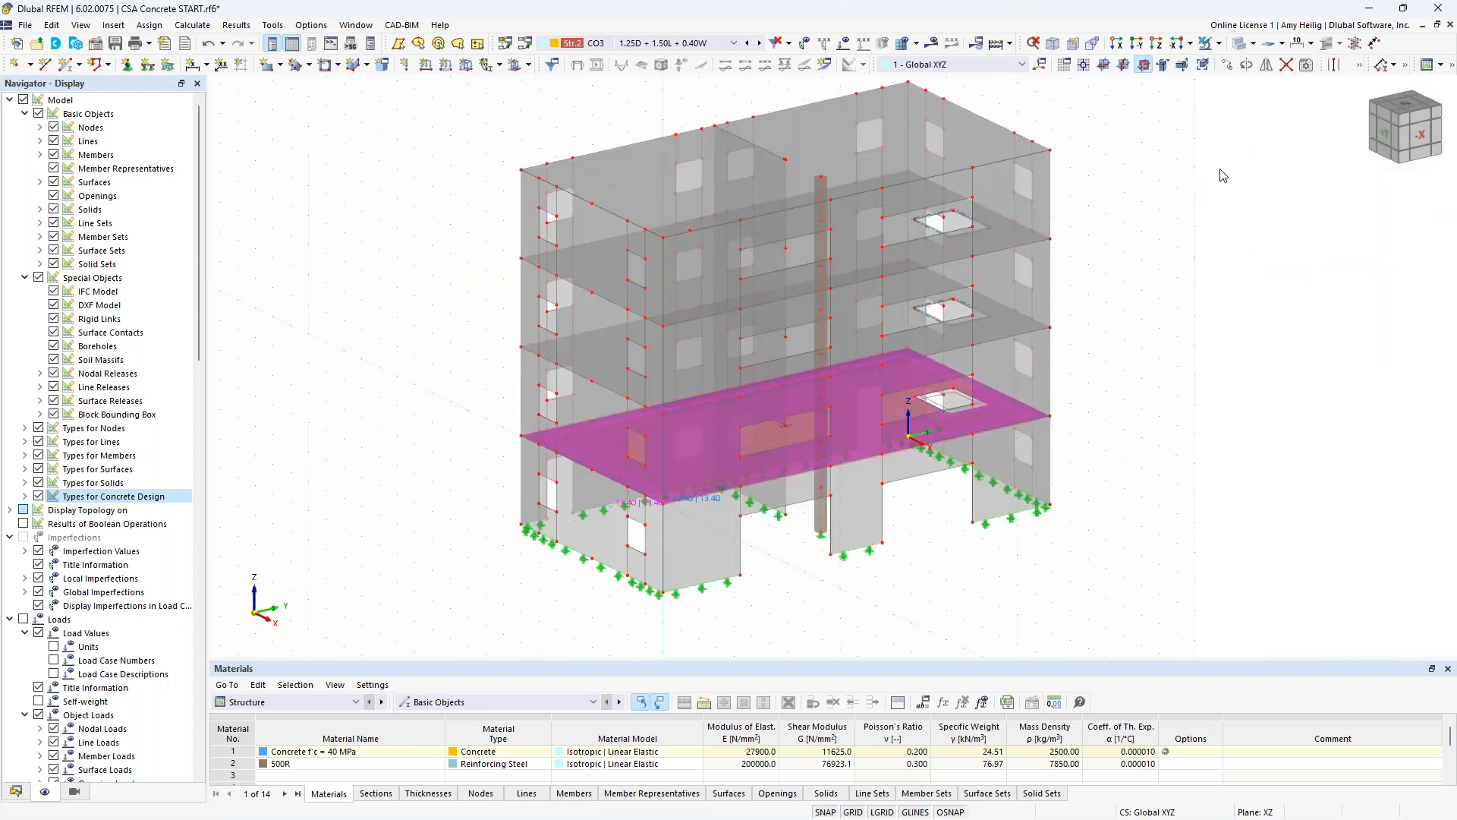
pyautogui.click(1241, 51)
pyautogui.keyDown('ctrl'); pyautogui.moveTo(915, 554); pyautogui.dragTo(772, 469, button='middle'); pyautogui.keyUp('ctrl')
pyautogui.scroll(3, 771, 469)
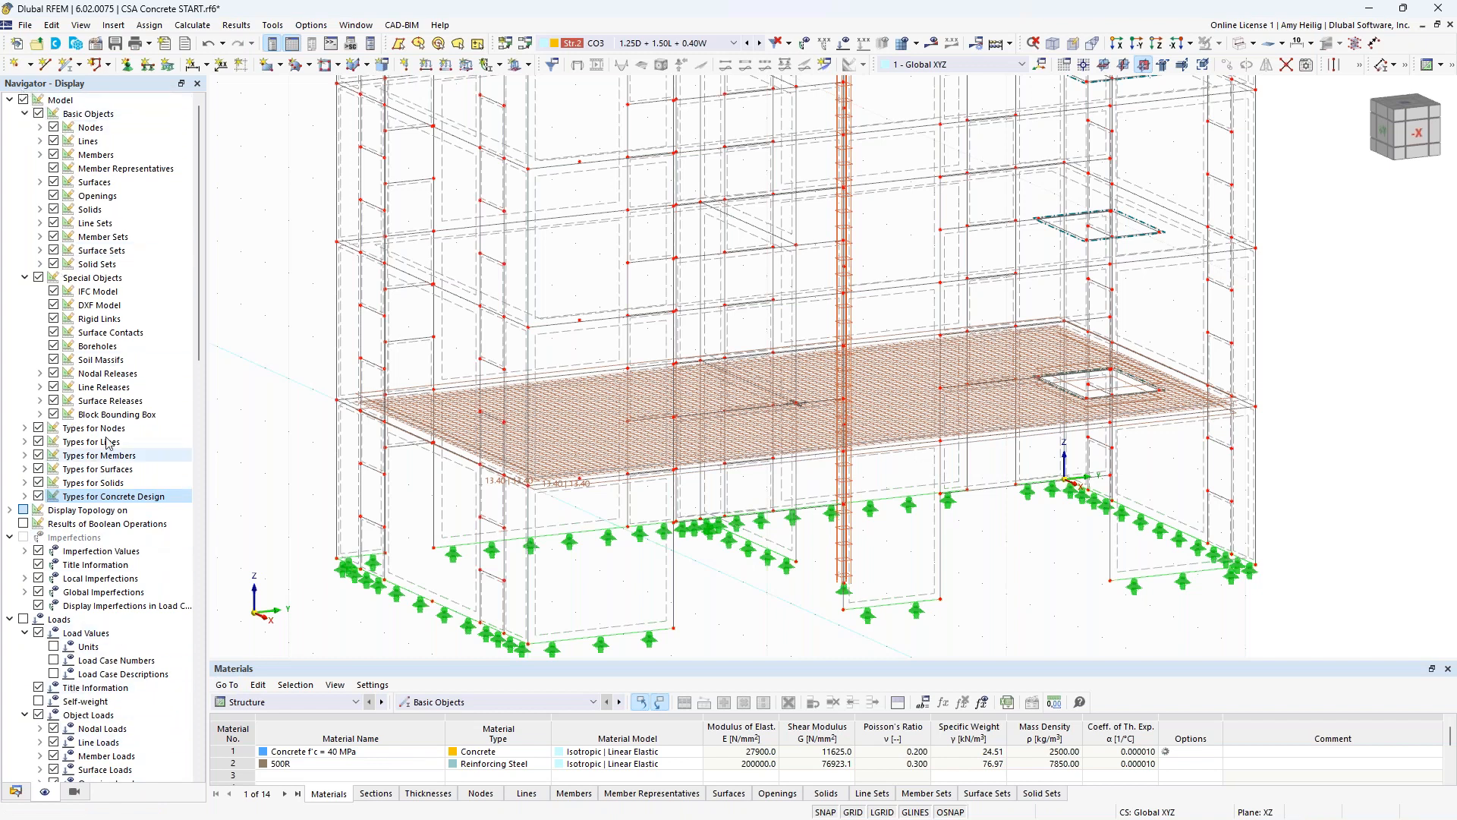
pyautogui.click(38, 497)
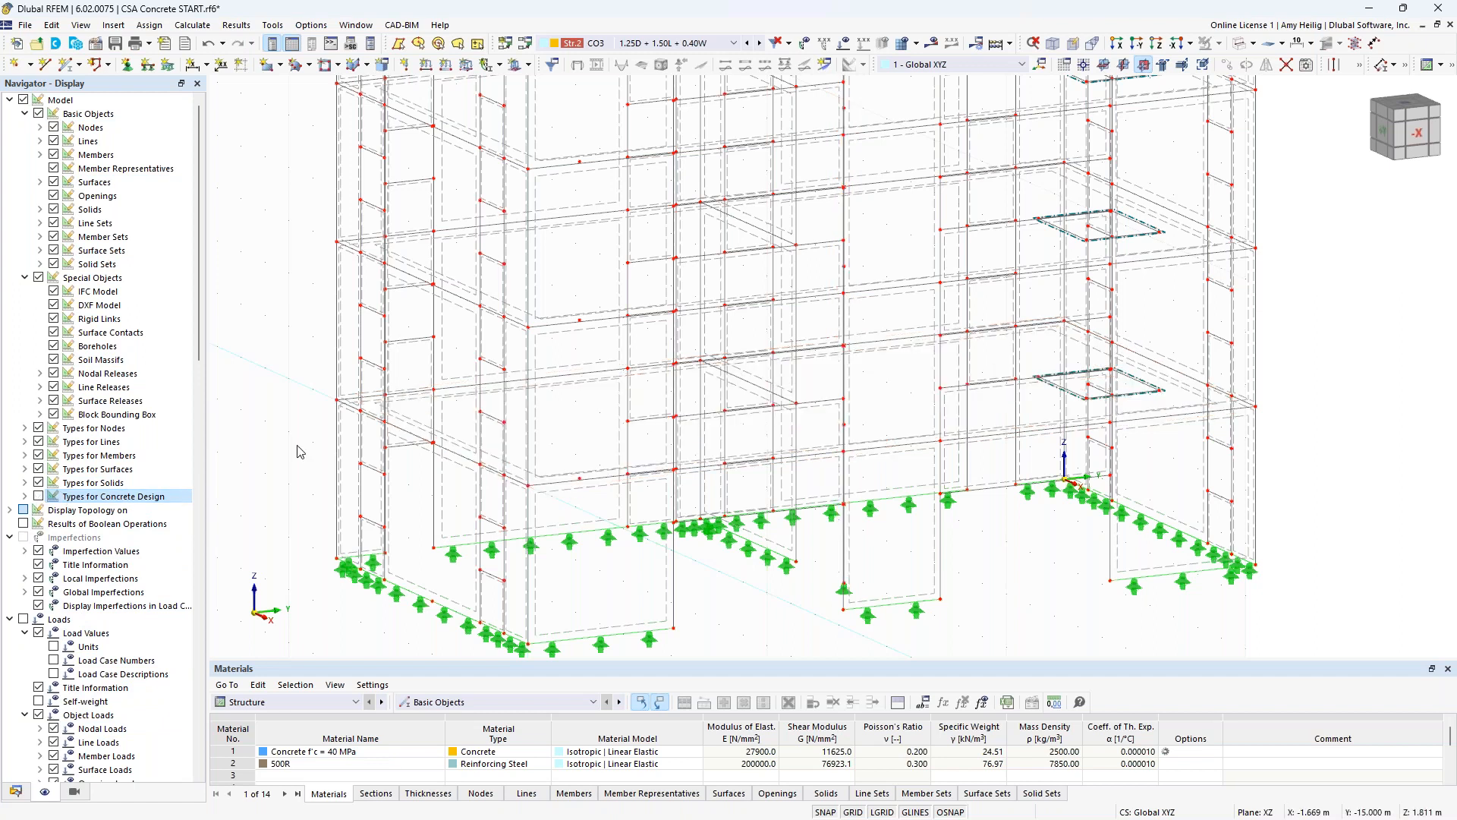
# - Isolate the objects at the first elevated slab level using a window selection in the -X view, and turn off the grid
pyautogui.keyDown('ctrl'); pyautogui.moveTo(782, 494); pyautogui.dragTo(798, 479, button='middle'); pyautogui.keyUp('ctrl')
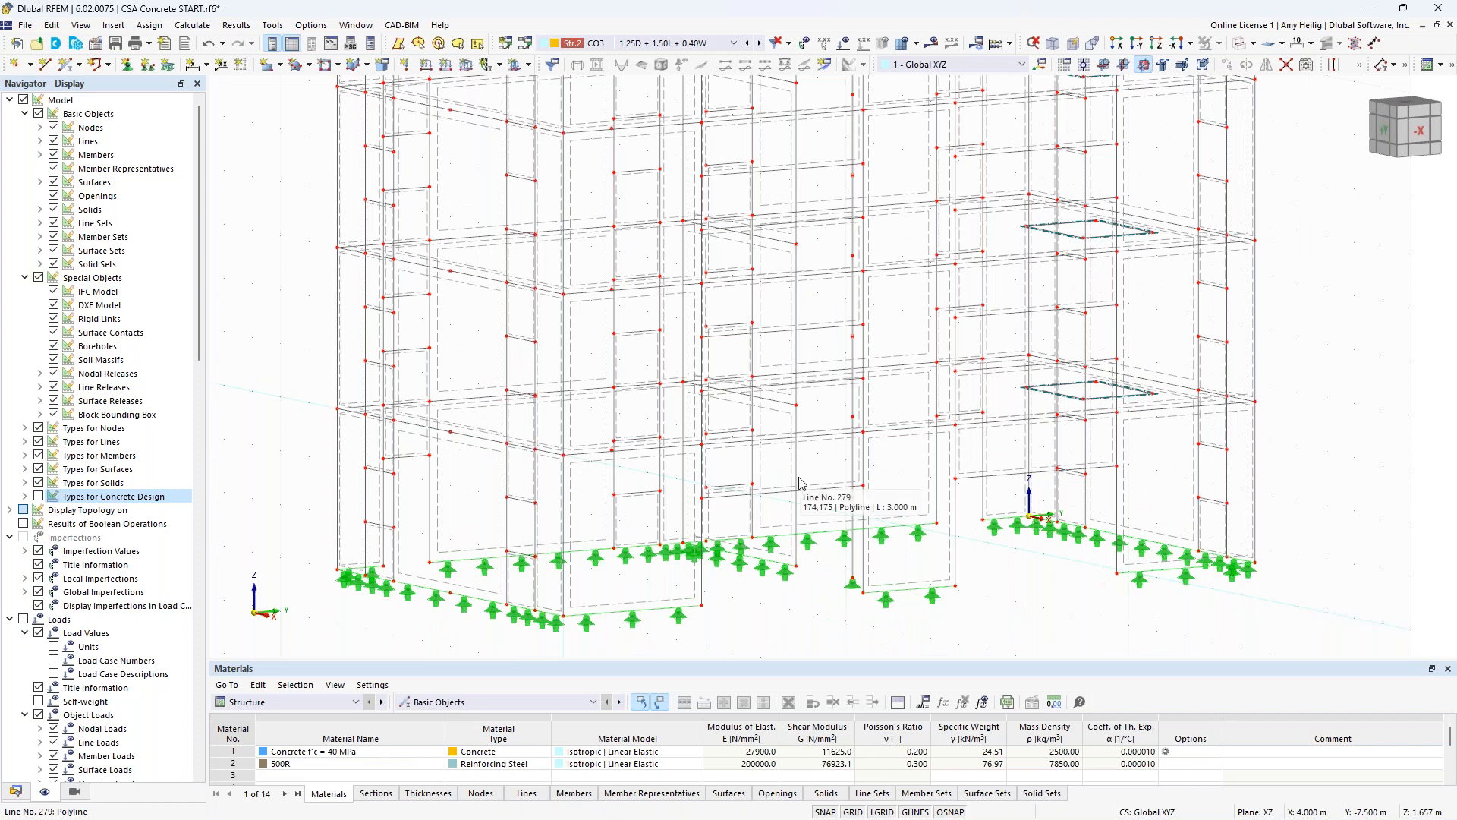
pyautogui.keyDown('ctrl'); pyautogui.moveTo(1028, 600); pyautogui.dragTo(948, 577, button='middle'); pyautogui.keyUp('ctrl')
pyautogui.moveTo(356, 397); pyautogui.dragTo(1241, 429)
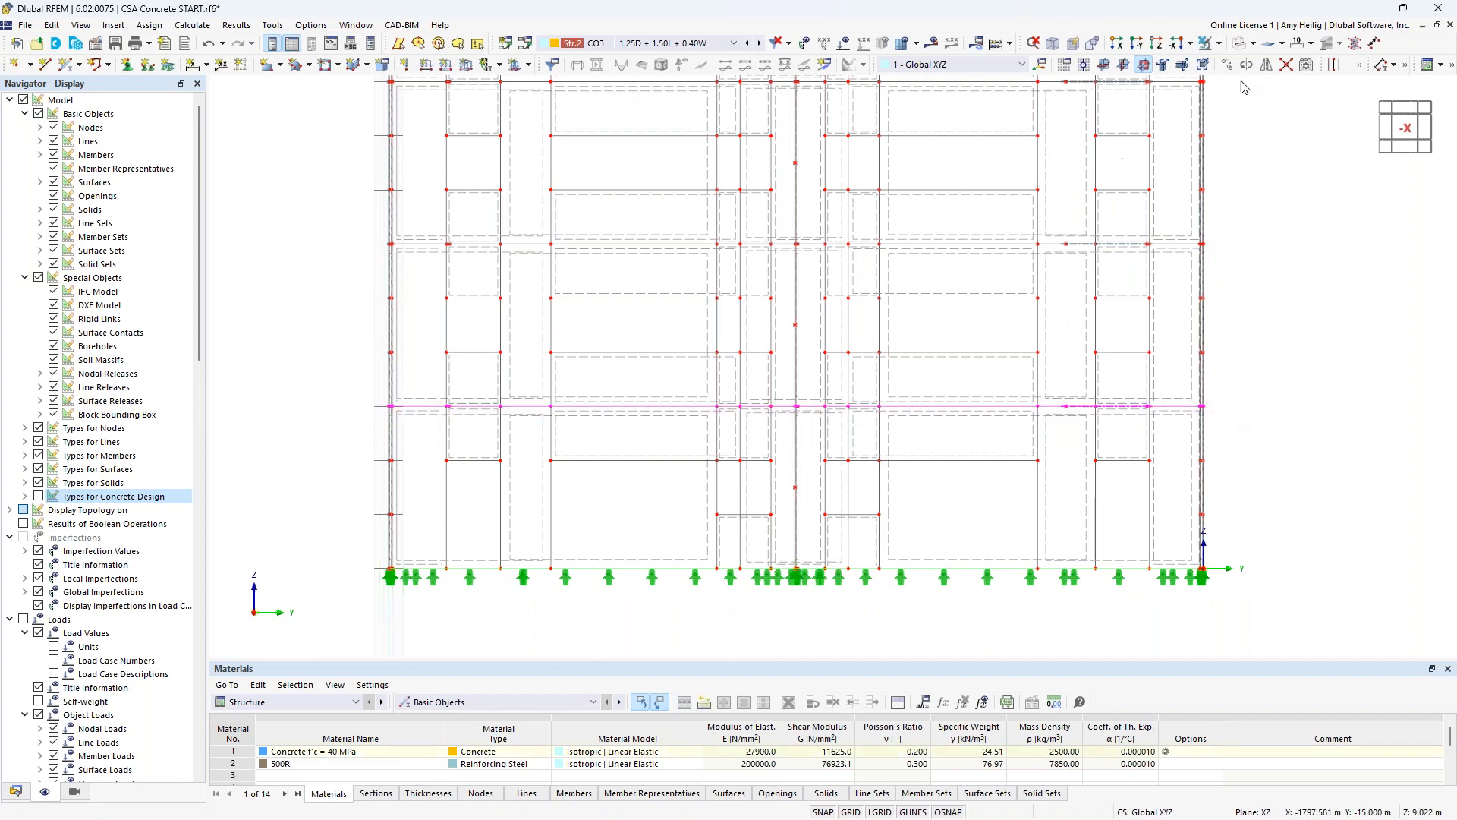
pyautogui.click(1218, 43)
pyautogui.click(1252, 59)
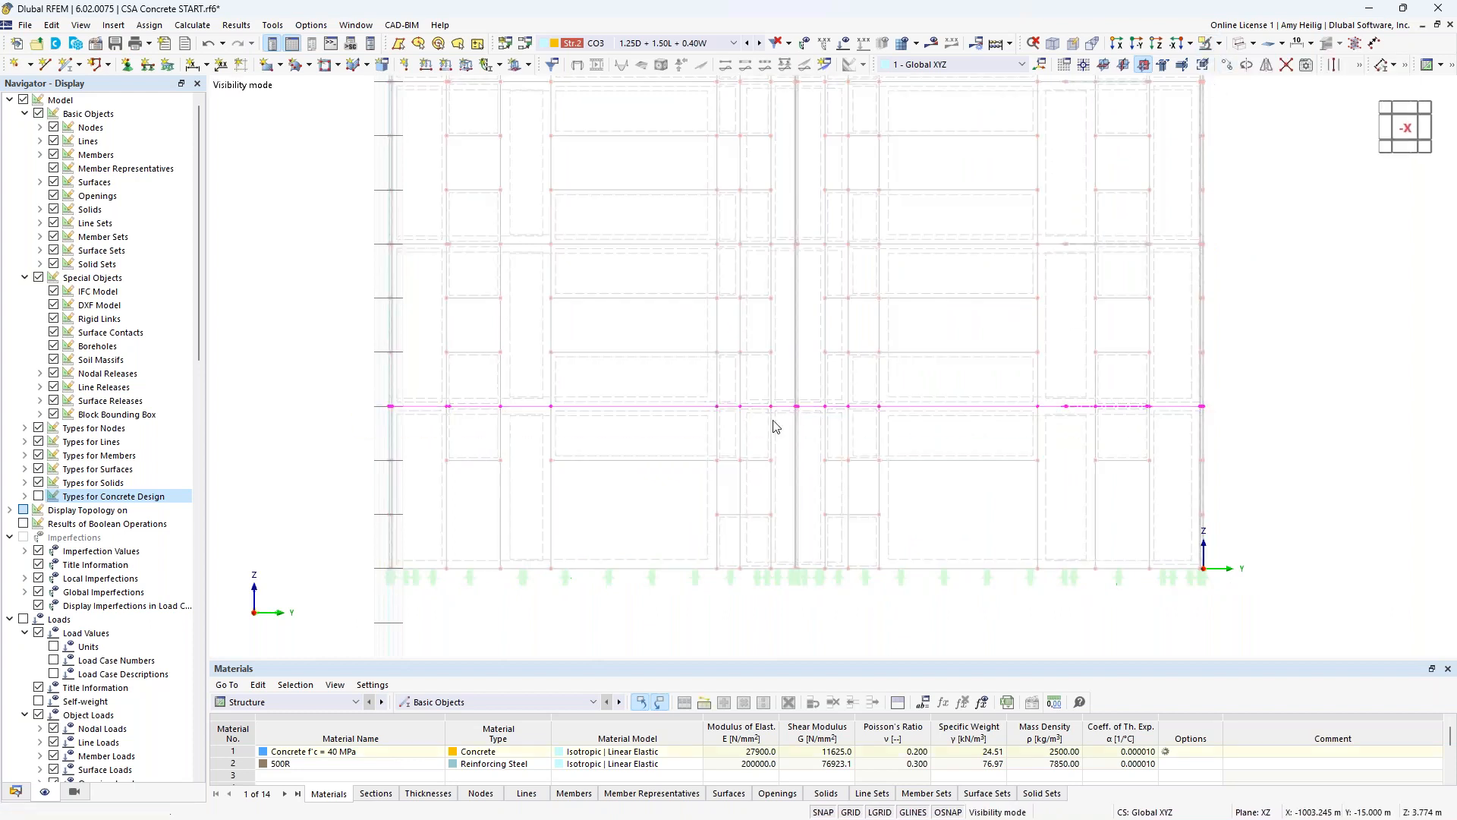
pyautogui.keyDown('ctrl'); pyautogui.moveTo(672, 464); pyautogui.dragTo(743, 532, button='middle'); pyautogui.keyUp('ctrl')
pyautogui.click(854, 812)
pyautogui.click(789, 576)
pyautogui.moveTo(767, 515); pyautogui.dragTo(754, 573, button='middle')
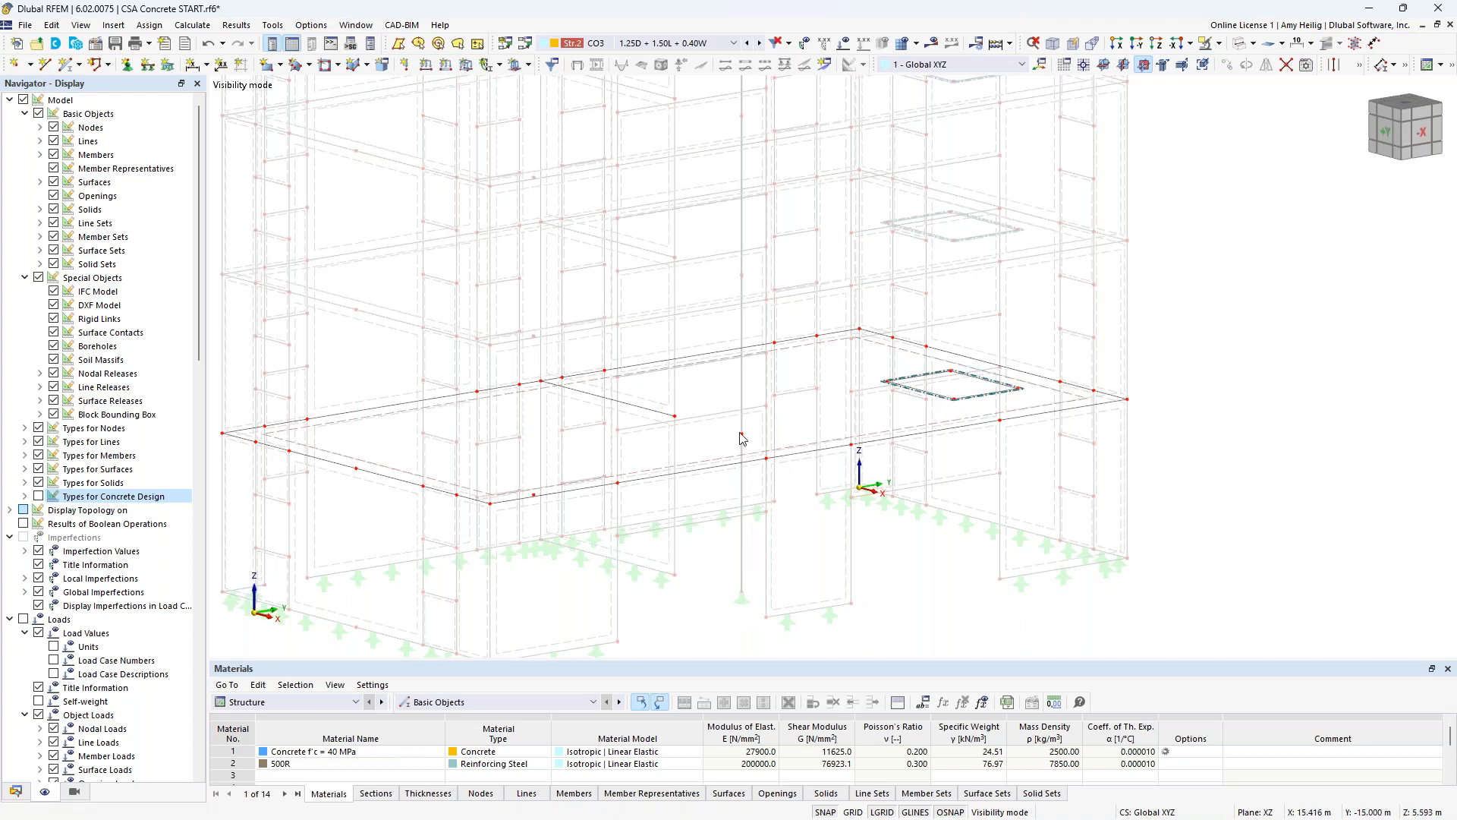
# - Edit the slab's two interior nodes at the column and the inner wall end together, and activate Punching Design for them
pyautogui.moveTo(744, 439)
pyautogui.moveTo(676, 419)
pyautogui.doubleClick(742, 441)
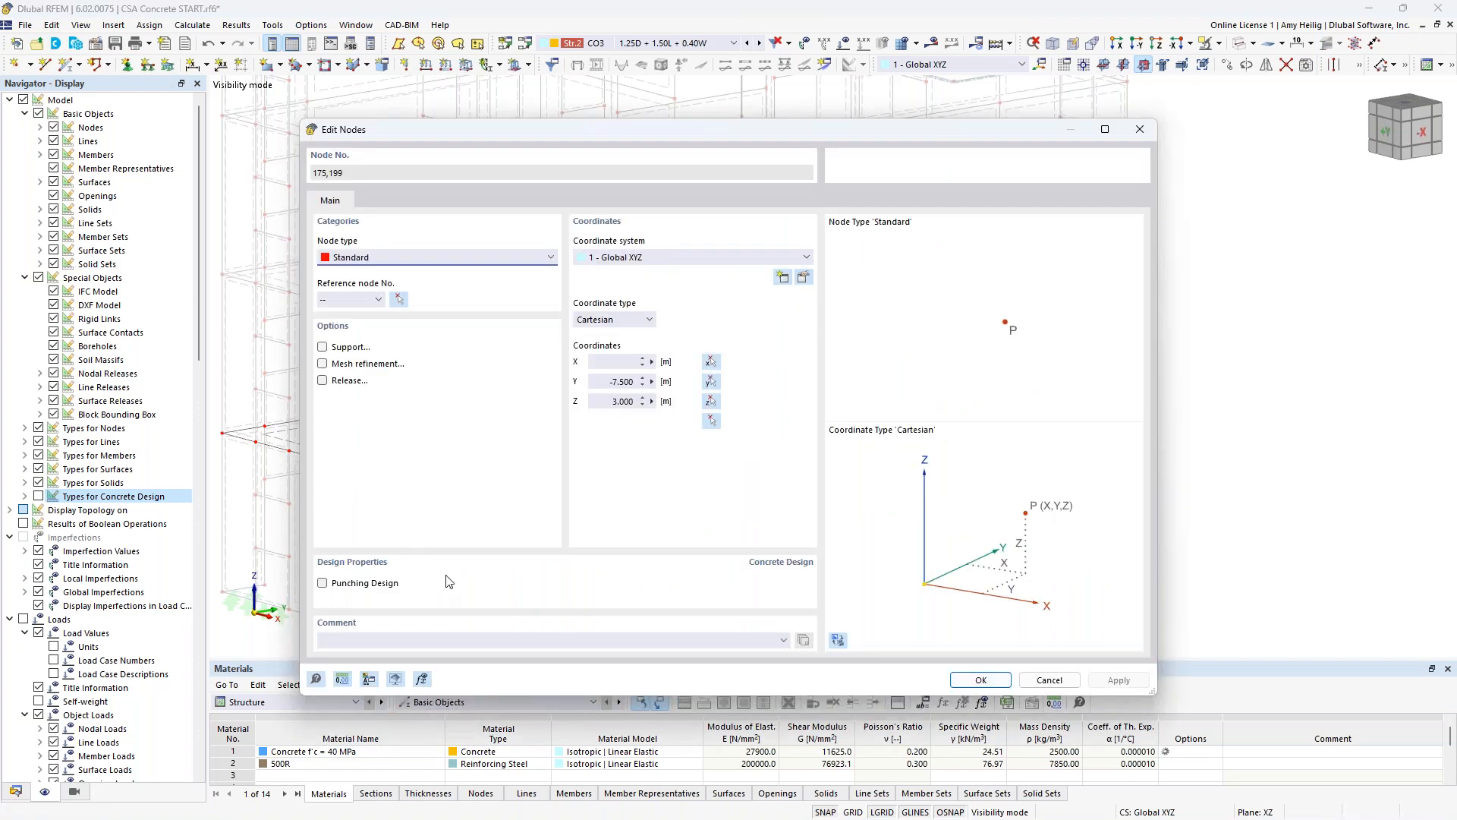
pyautogui.click(323, 584)
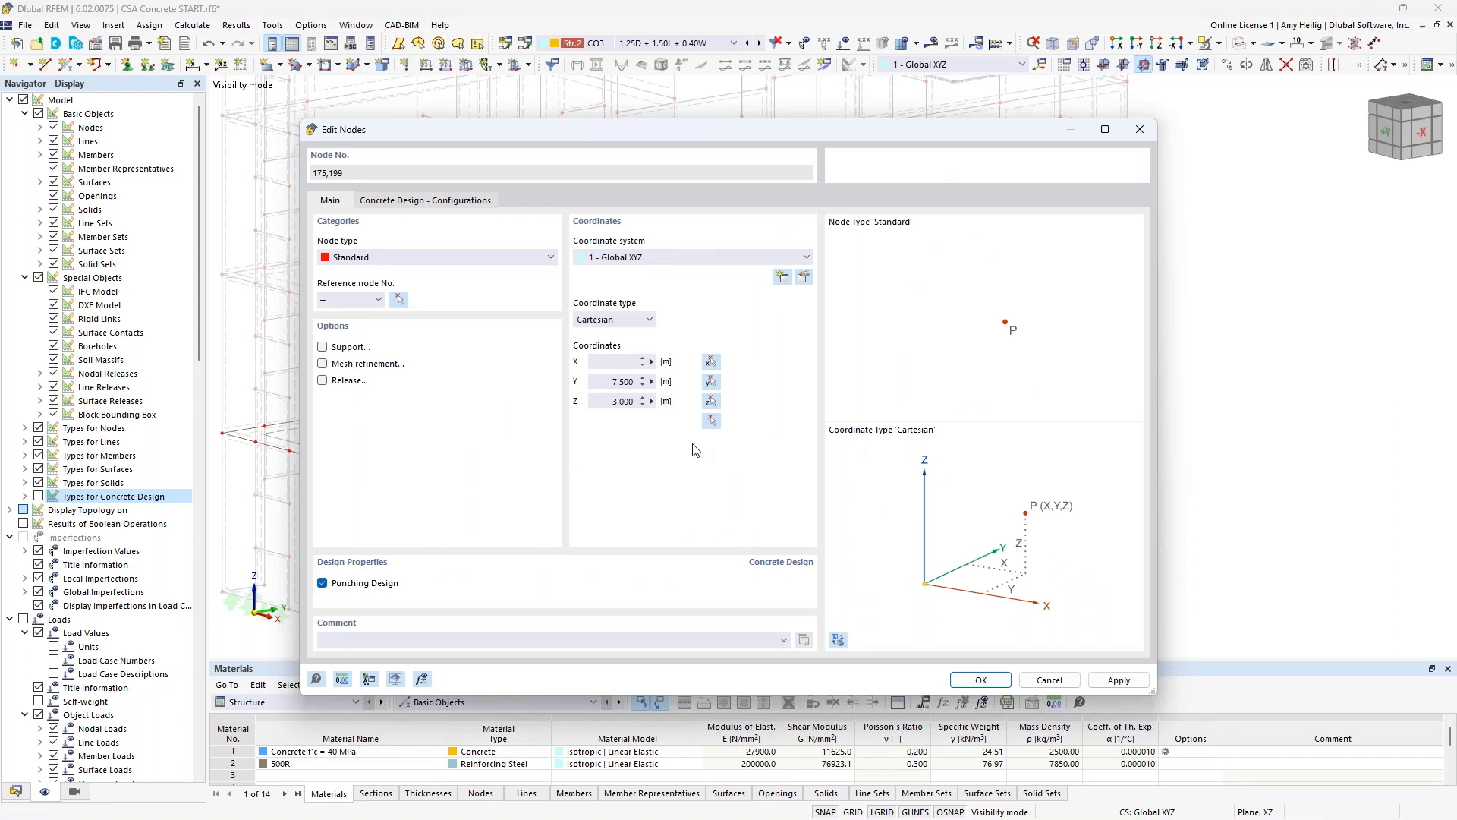
# - Open the default ultimate configuration assigned to the two punching nodes
pyautogui.click(445, 205)
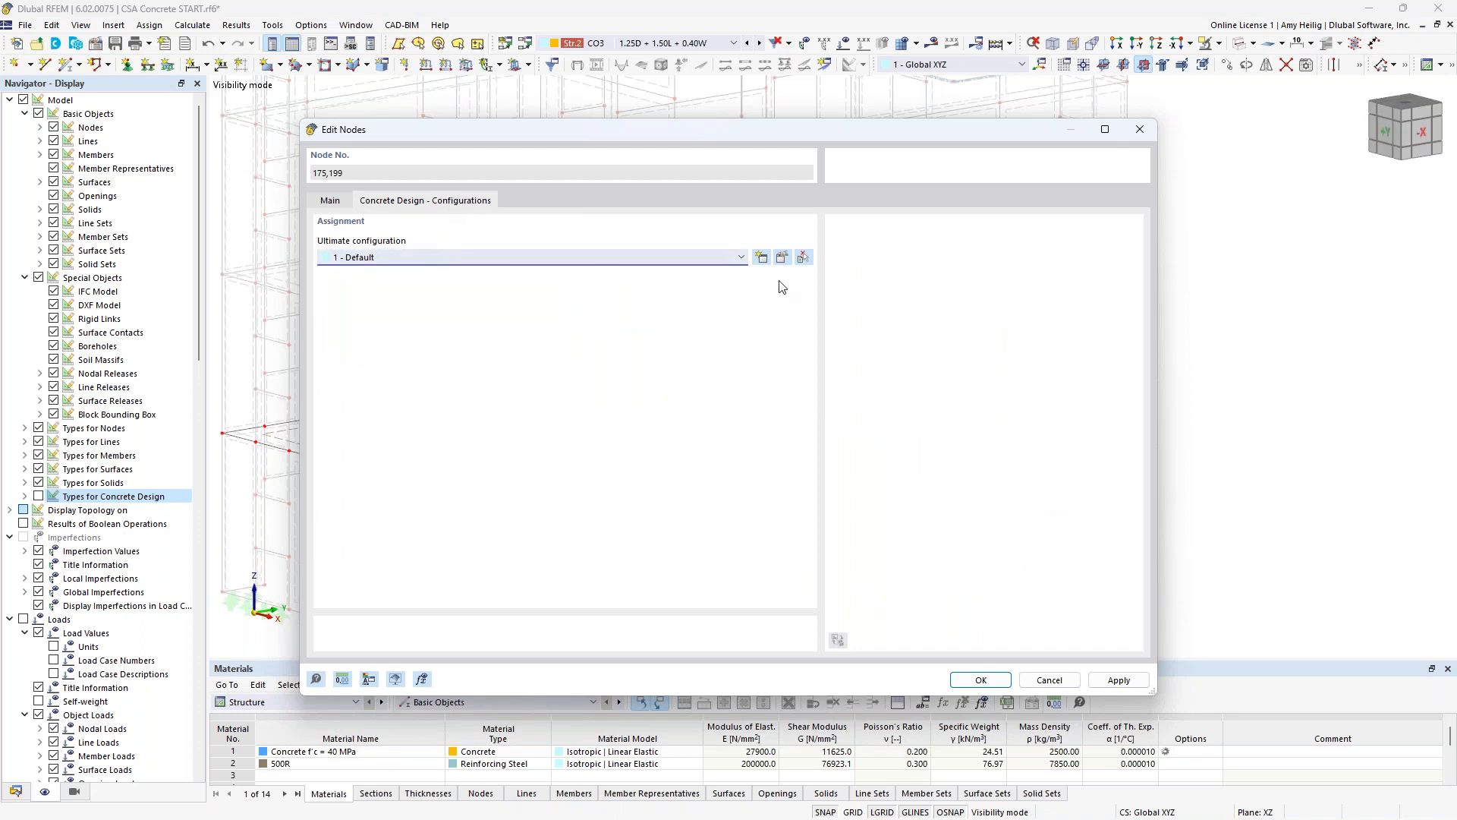
pyautogui.click(782, 257)
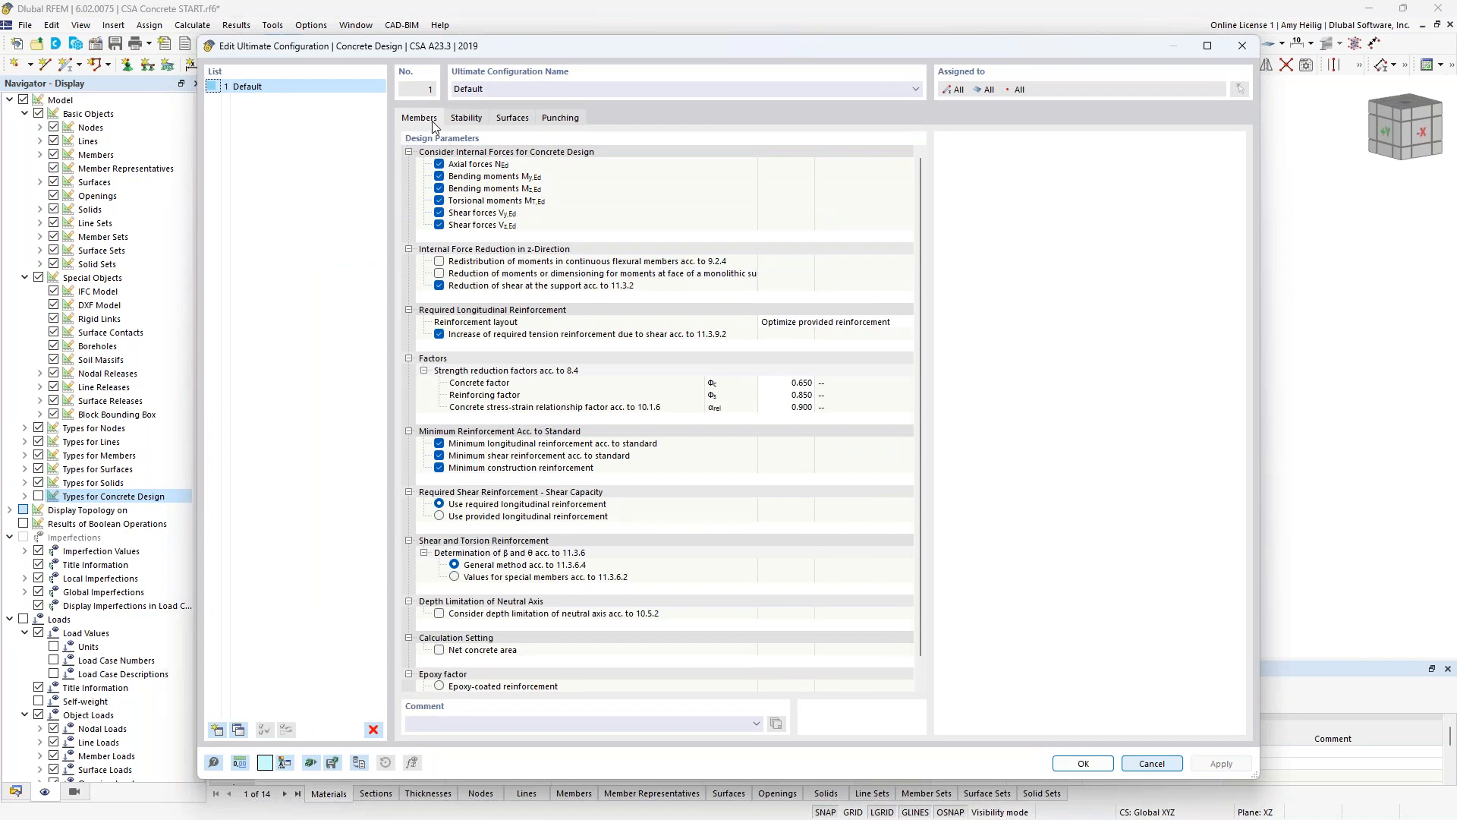
# - Review the punching parameters of the default ultimate configuration without changing them, and confirm punching design for nodes 175 and 199
pyautogui.click(563, 119)
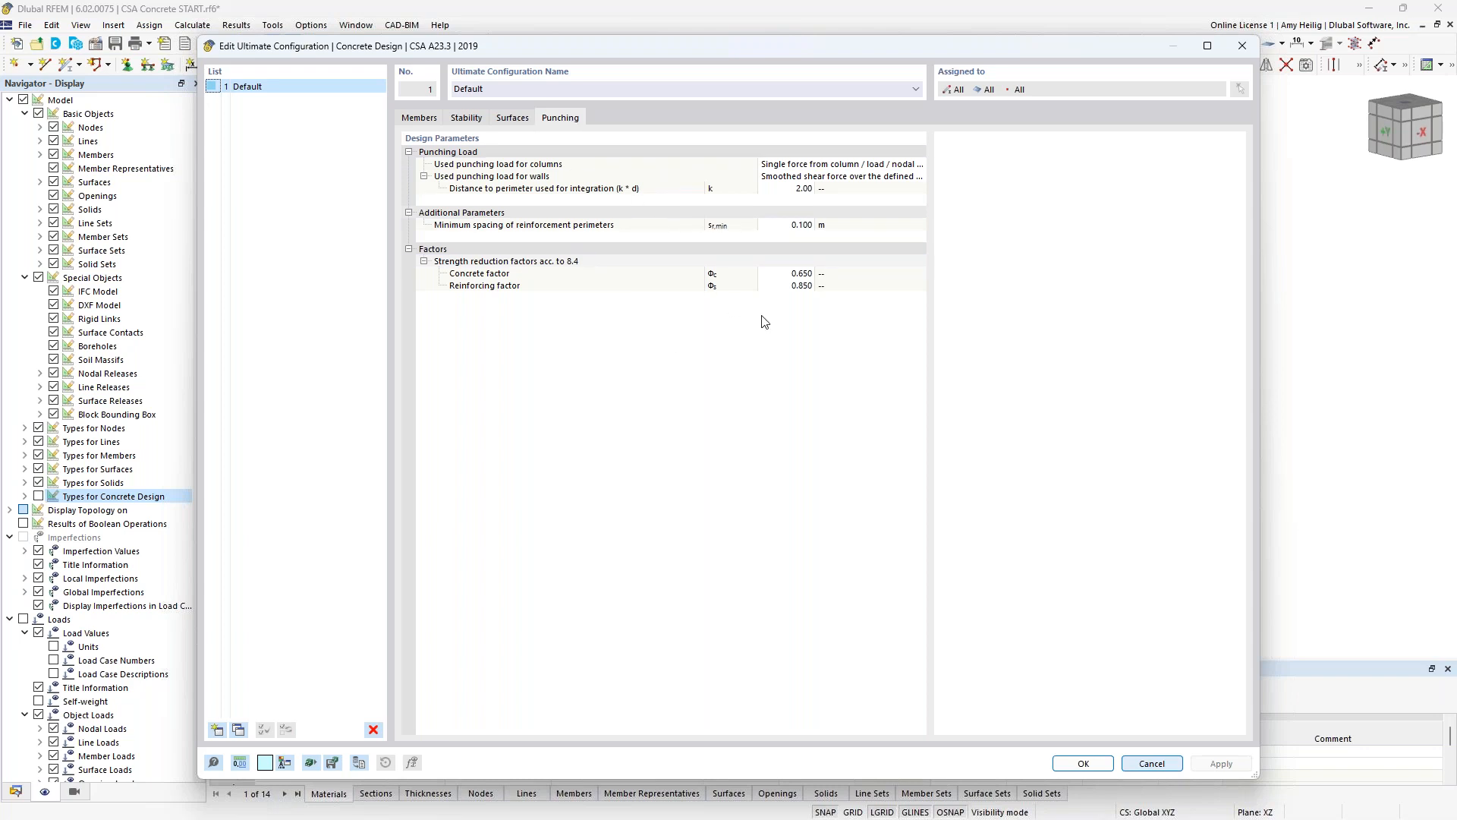
pyautogui.click(1152, 763)
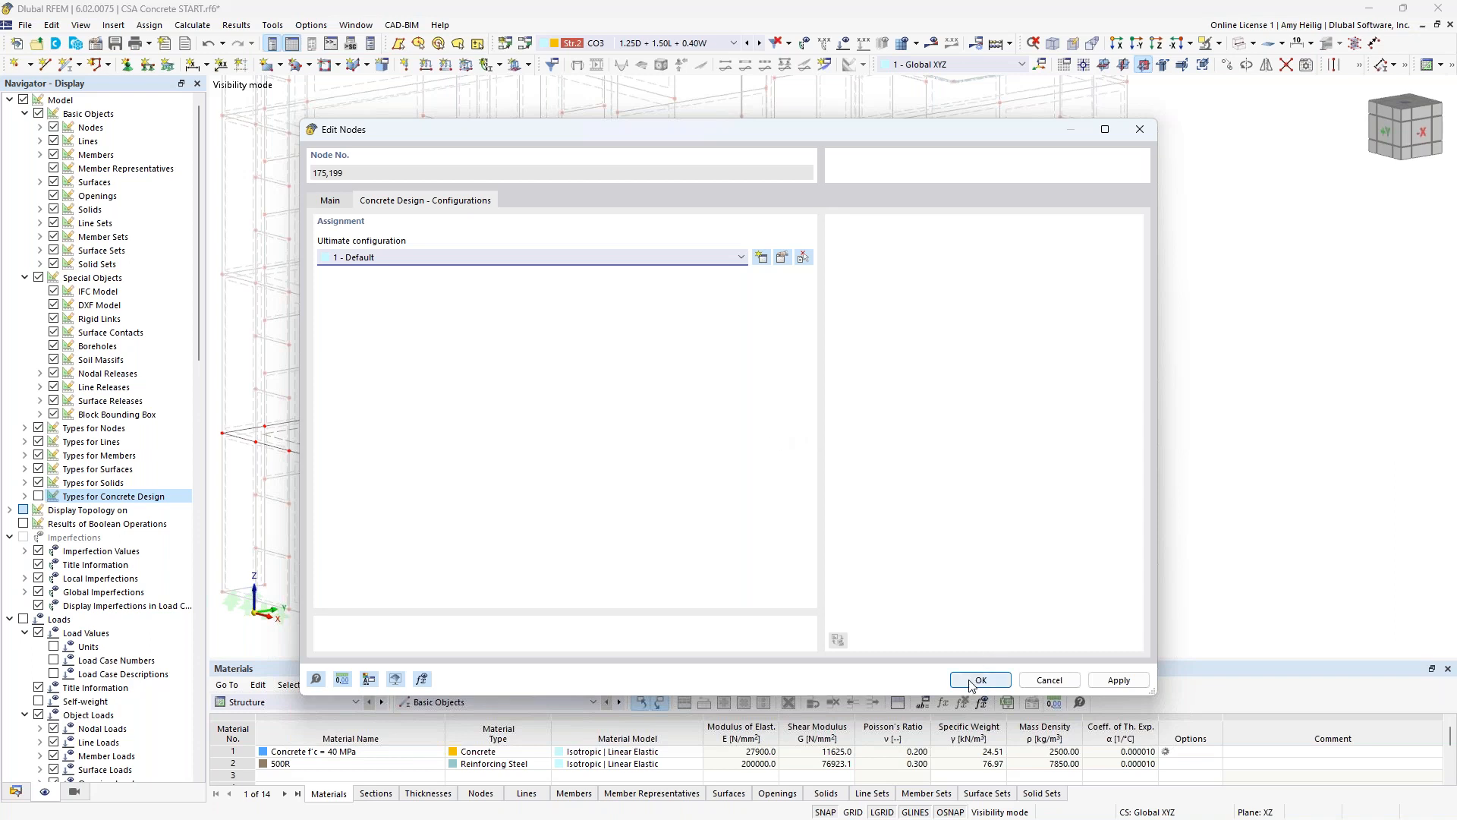
pyautogui.click(335, 203)
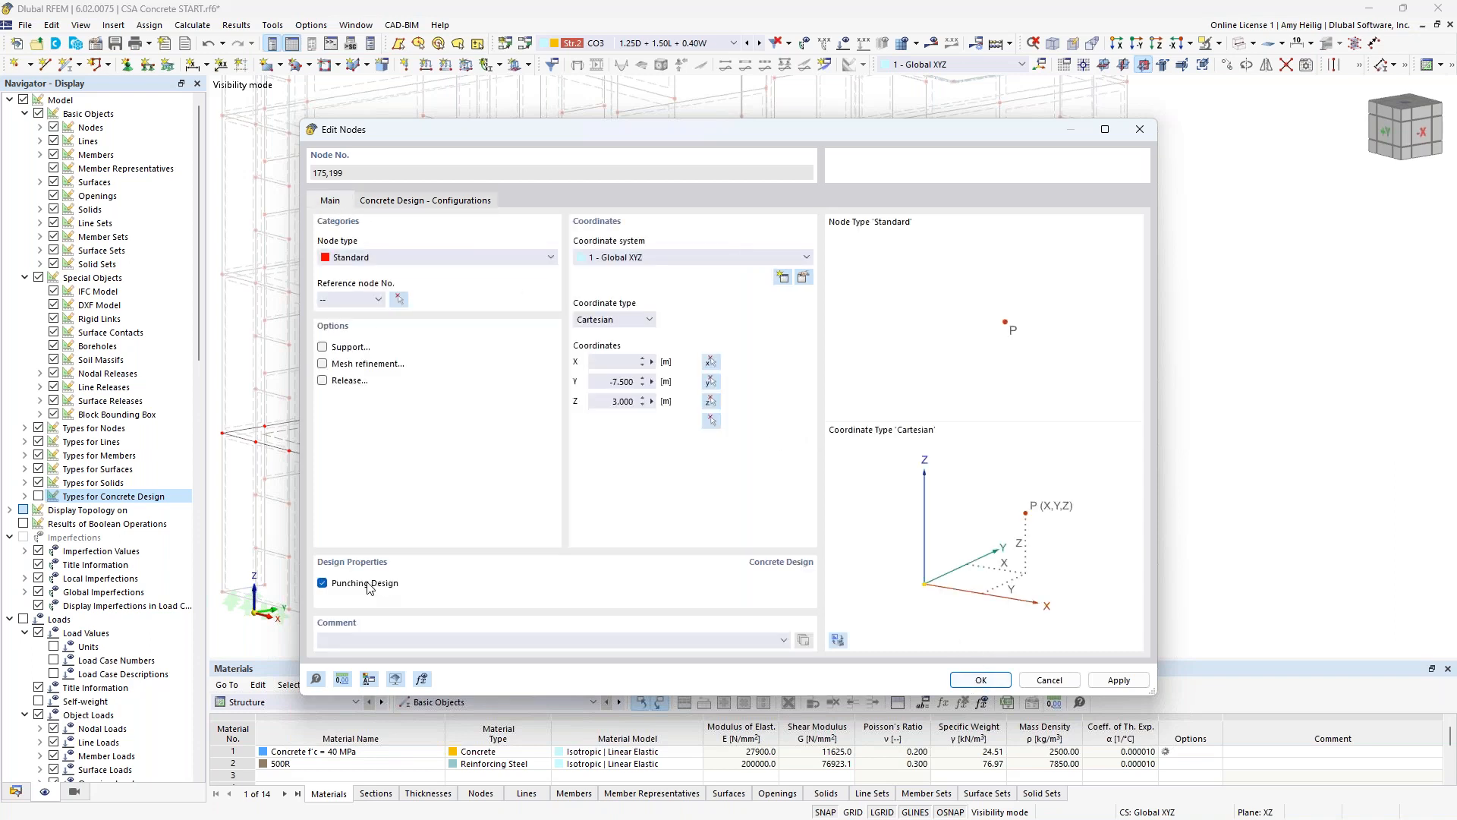
pyautogui.click(985, 681)
# - Enlarge the table area and cancel visibility mode to show the whole building model
pyautogui.moveTo(858, 659); pyautogui.dragTo(861, 588)
pyautogui.scroll(-3, 872, 441)
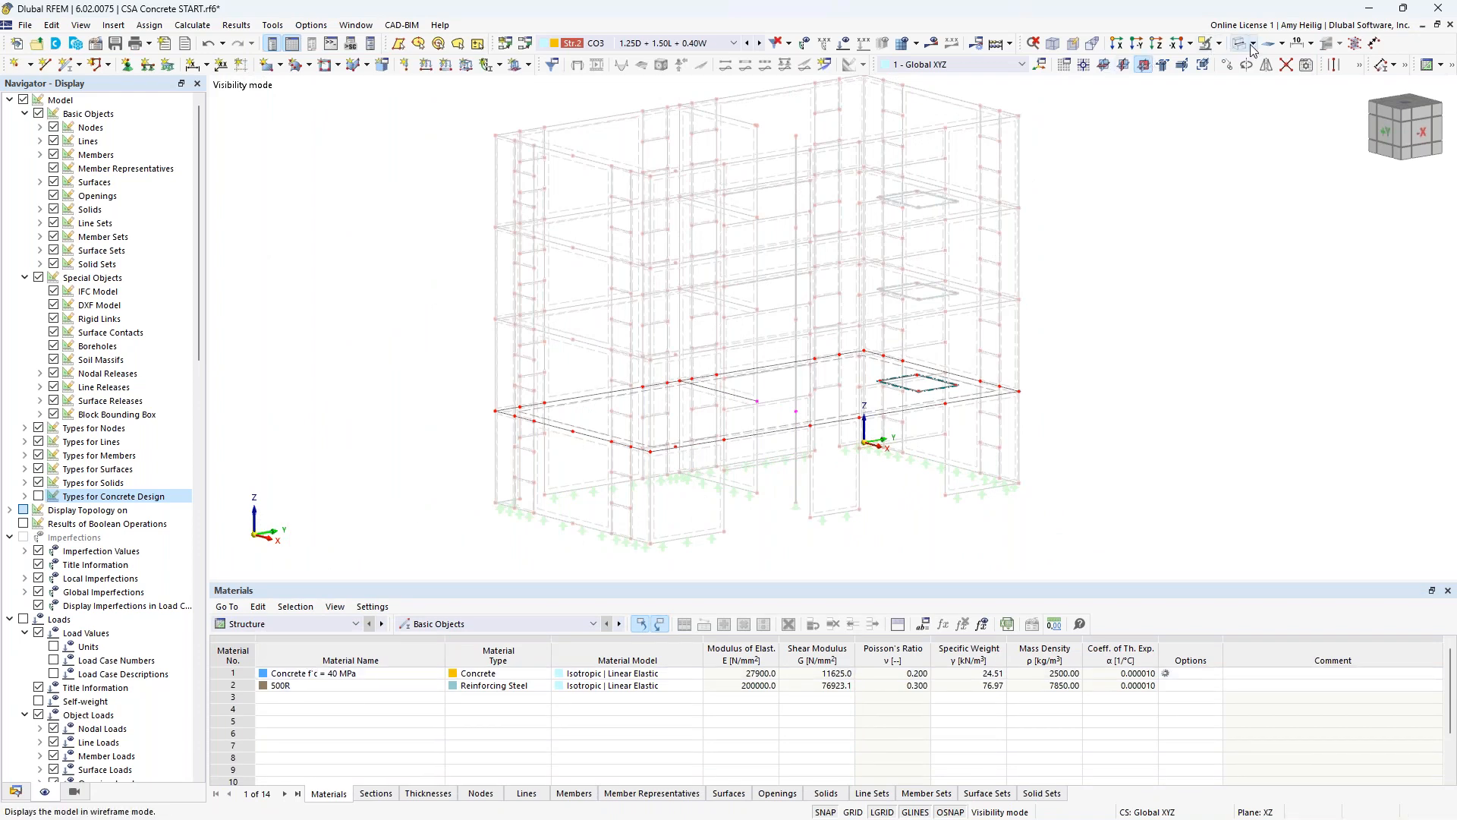
pyautogui.click(1220, 43)
pyautogui.click(1275, 121)
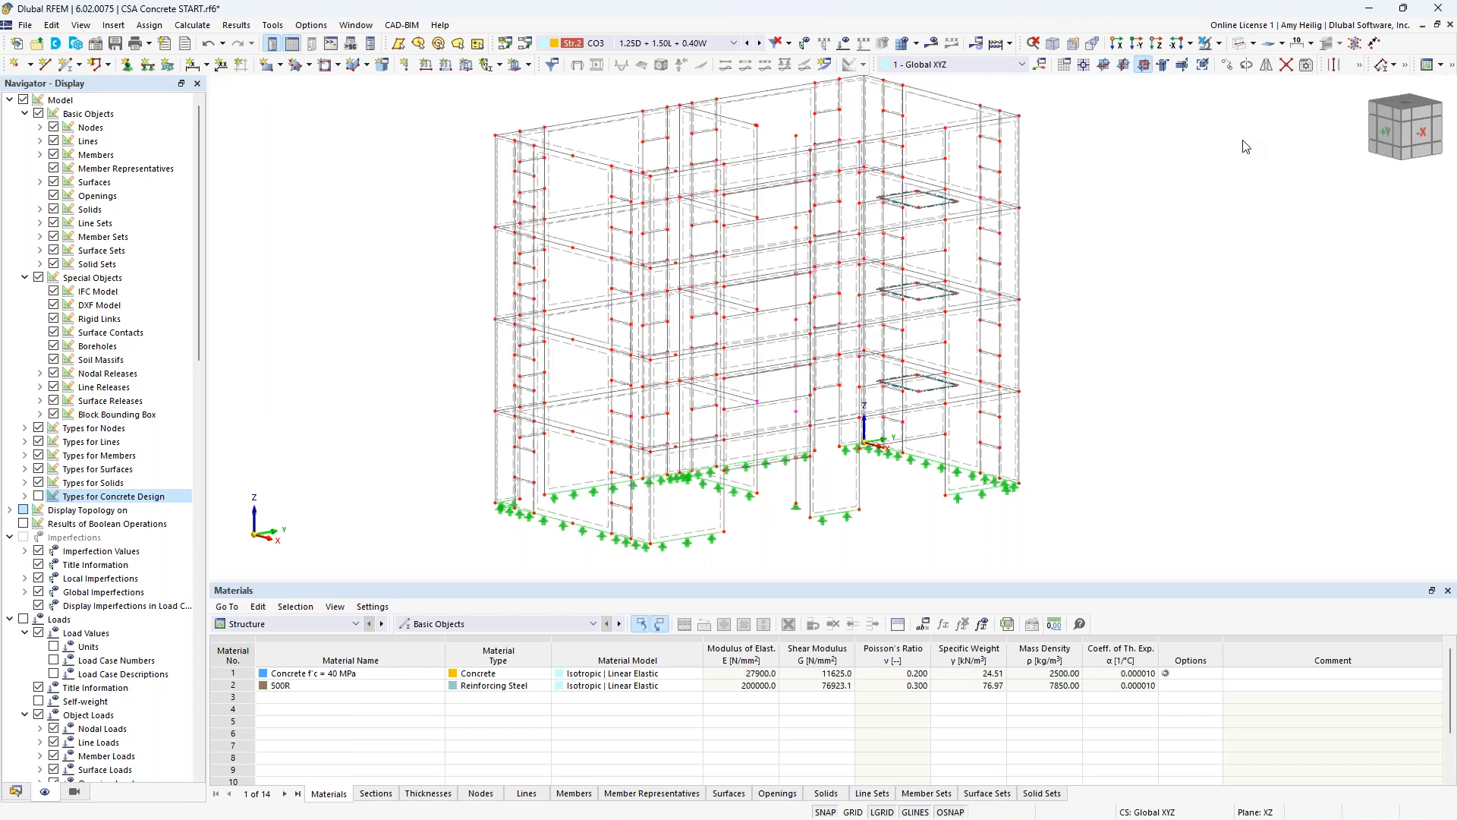
# - Show the Concrete Design input data for the design situations in an enlarged table area
pyautogui.click(333, 624)
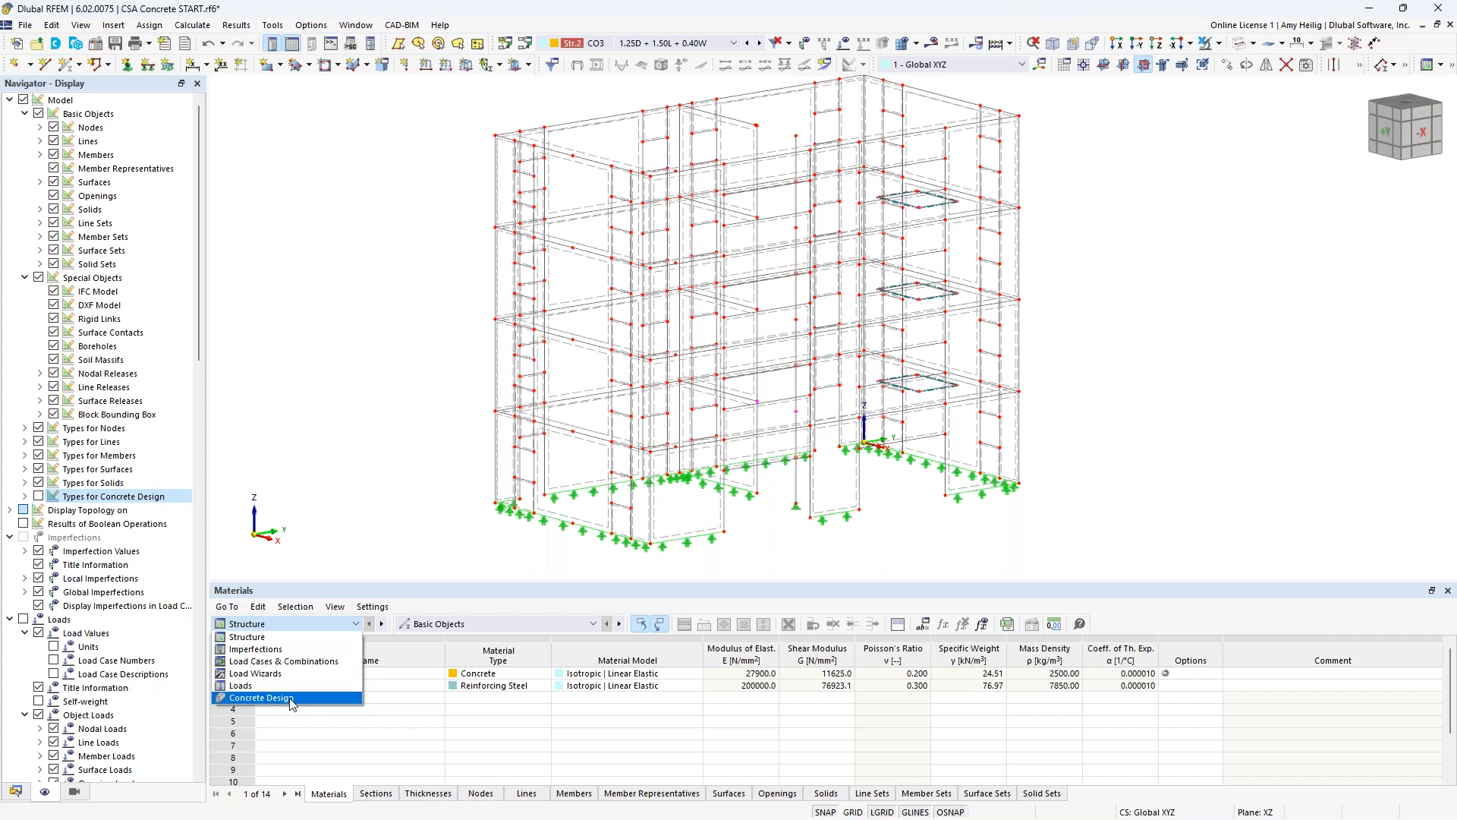
pyautogui.click(291, 697)
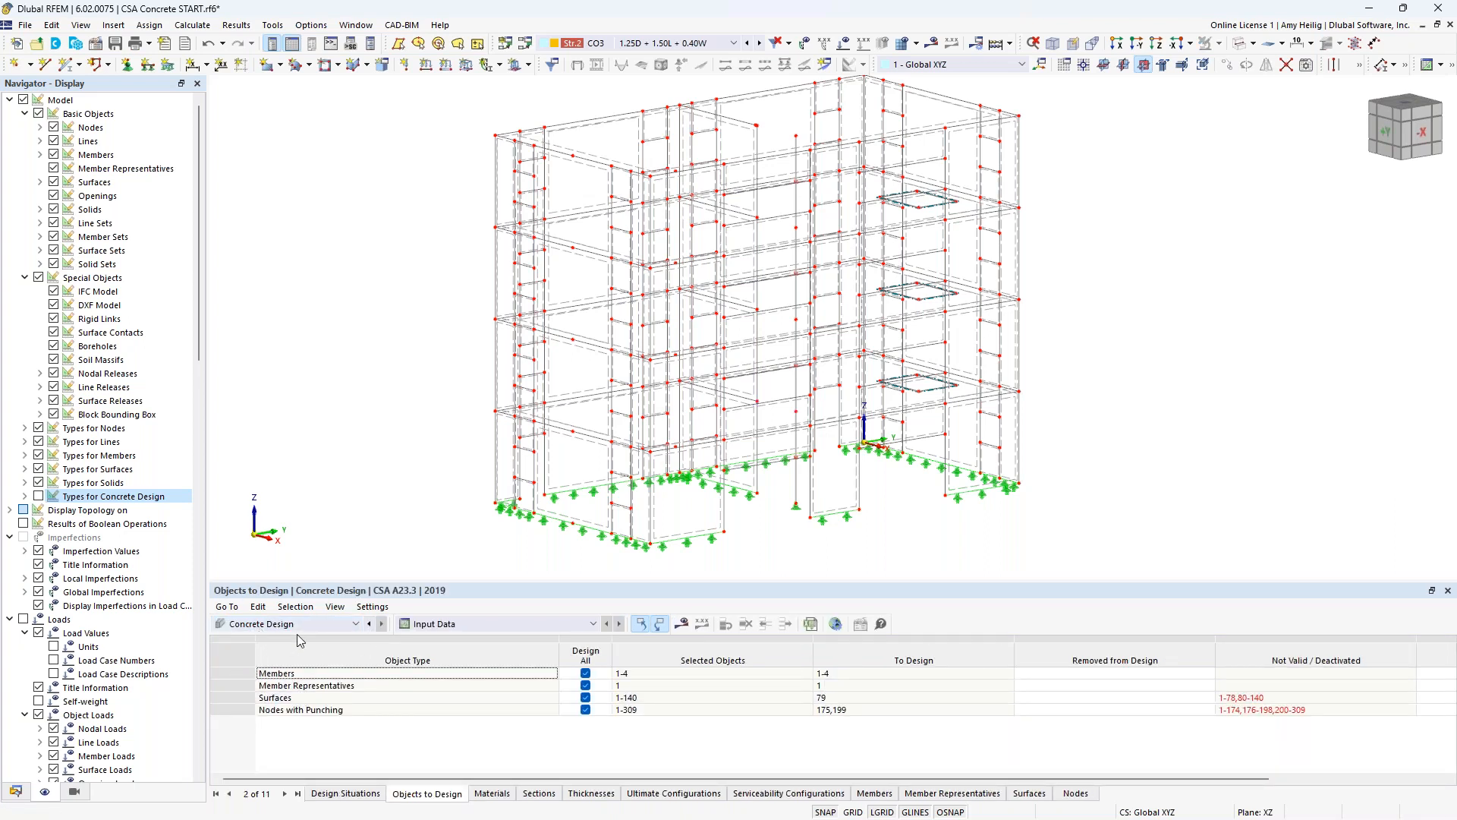
pyautogui.click(360, 794)
pyautogui.moveTo(534, 581); pyautogui.dragTo(522, 543)
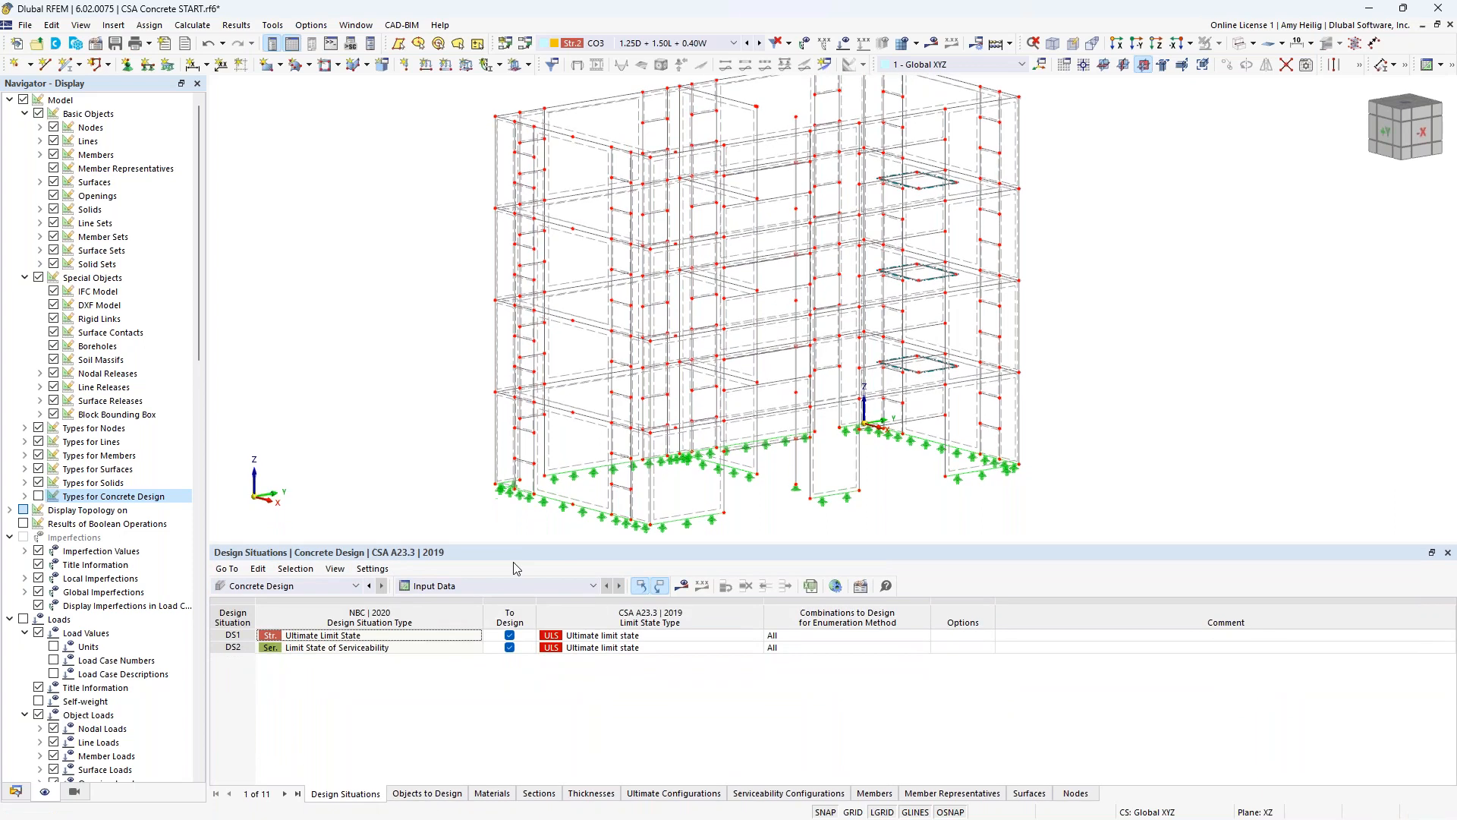
# - Examine the limit state type options for design situation DS1 and leave it on Ultimate limit state
pyautogui.click(377, 638)
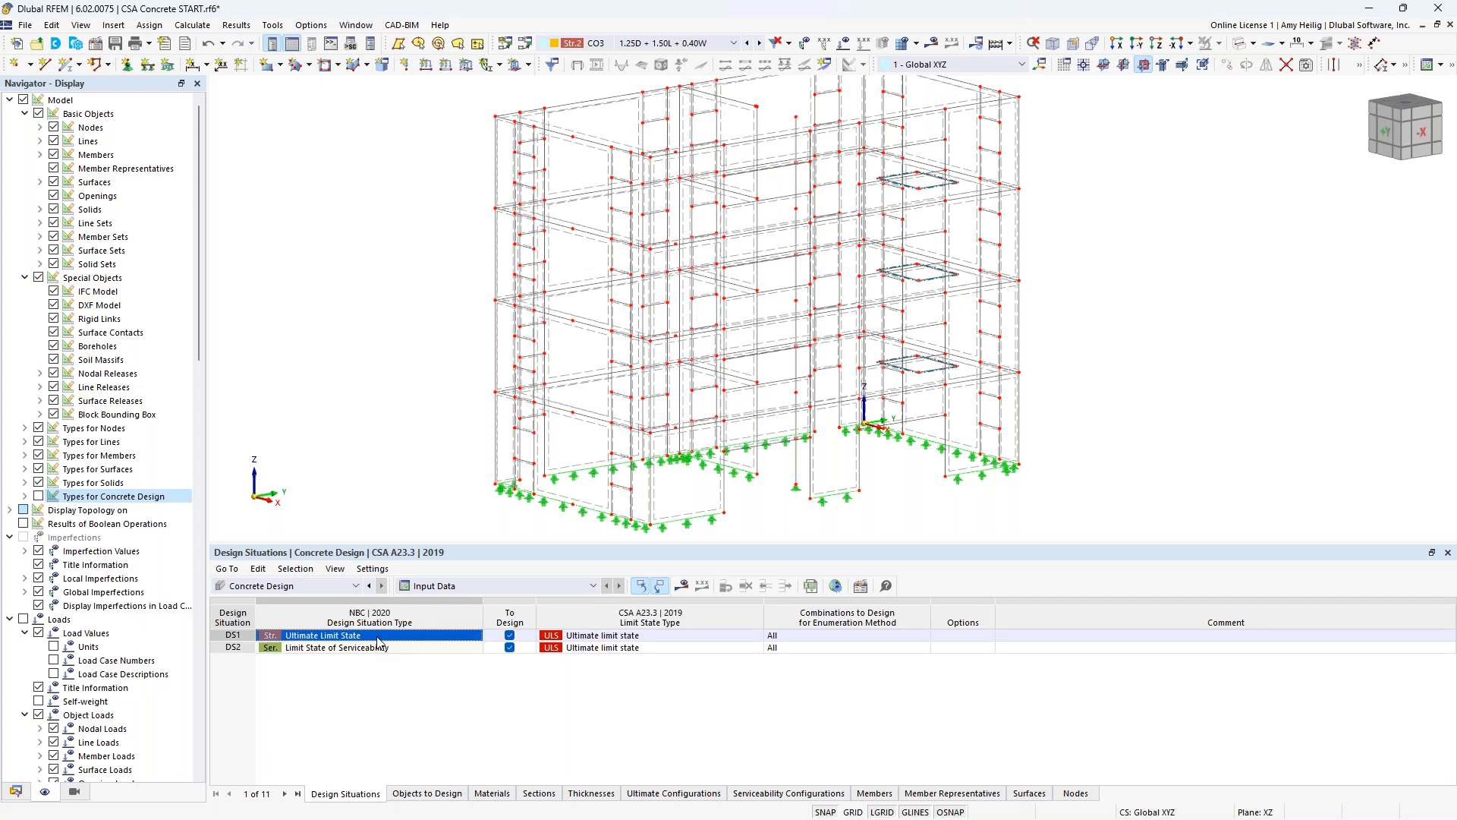
pyautogui.click(652, 636)
pyautogui.click(756, 636)
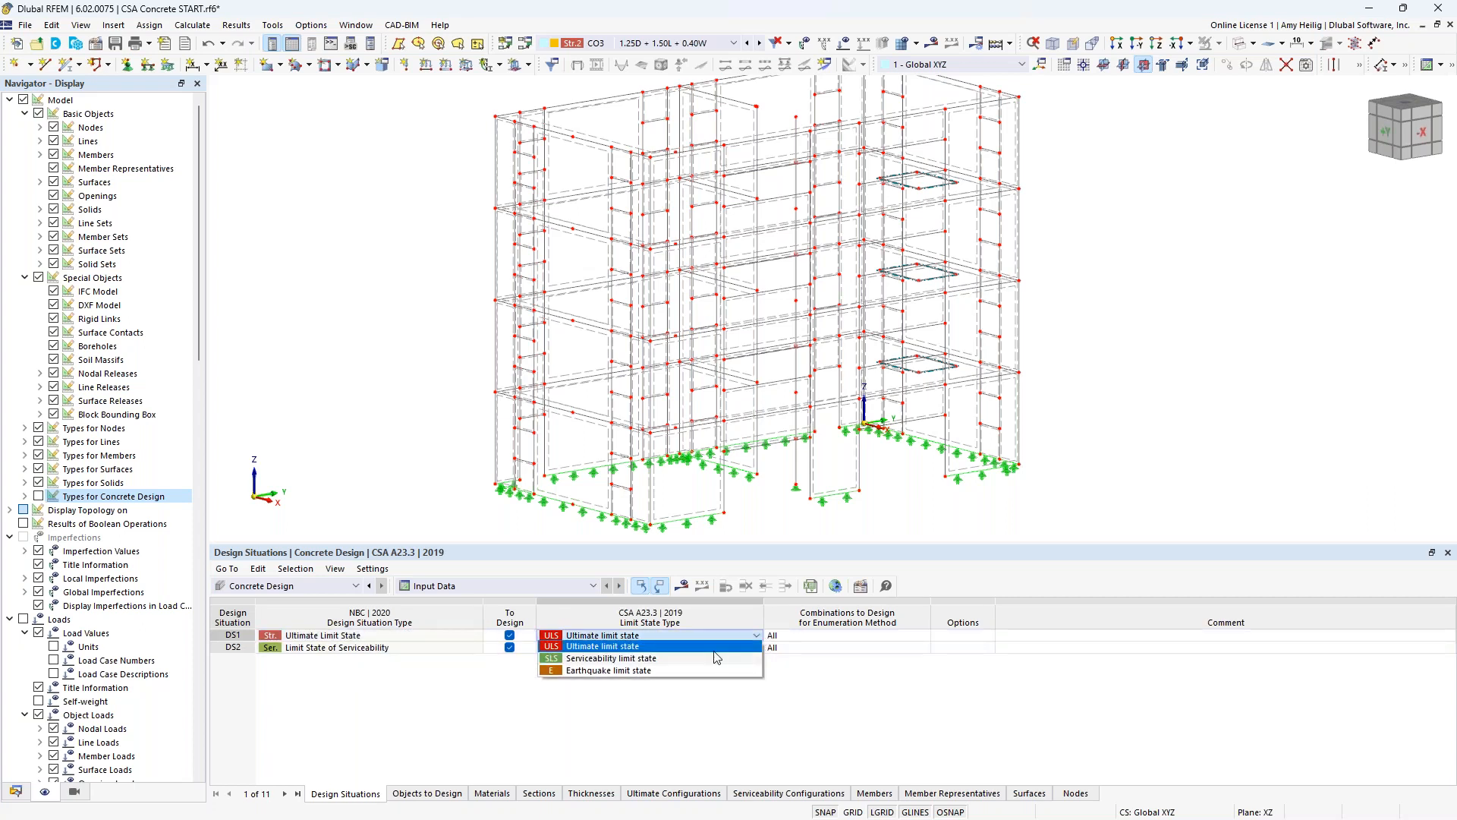
pyautogui.click(639, 647)
# - Set the limit state type of design situation DS2 to Serviceability limit state
pyautogui.click(425, 648)
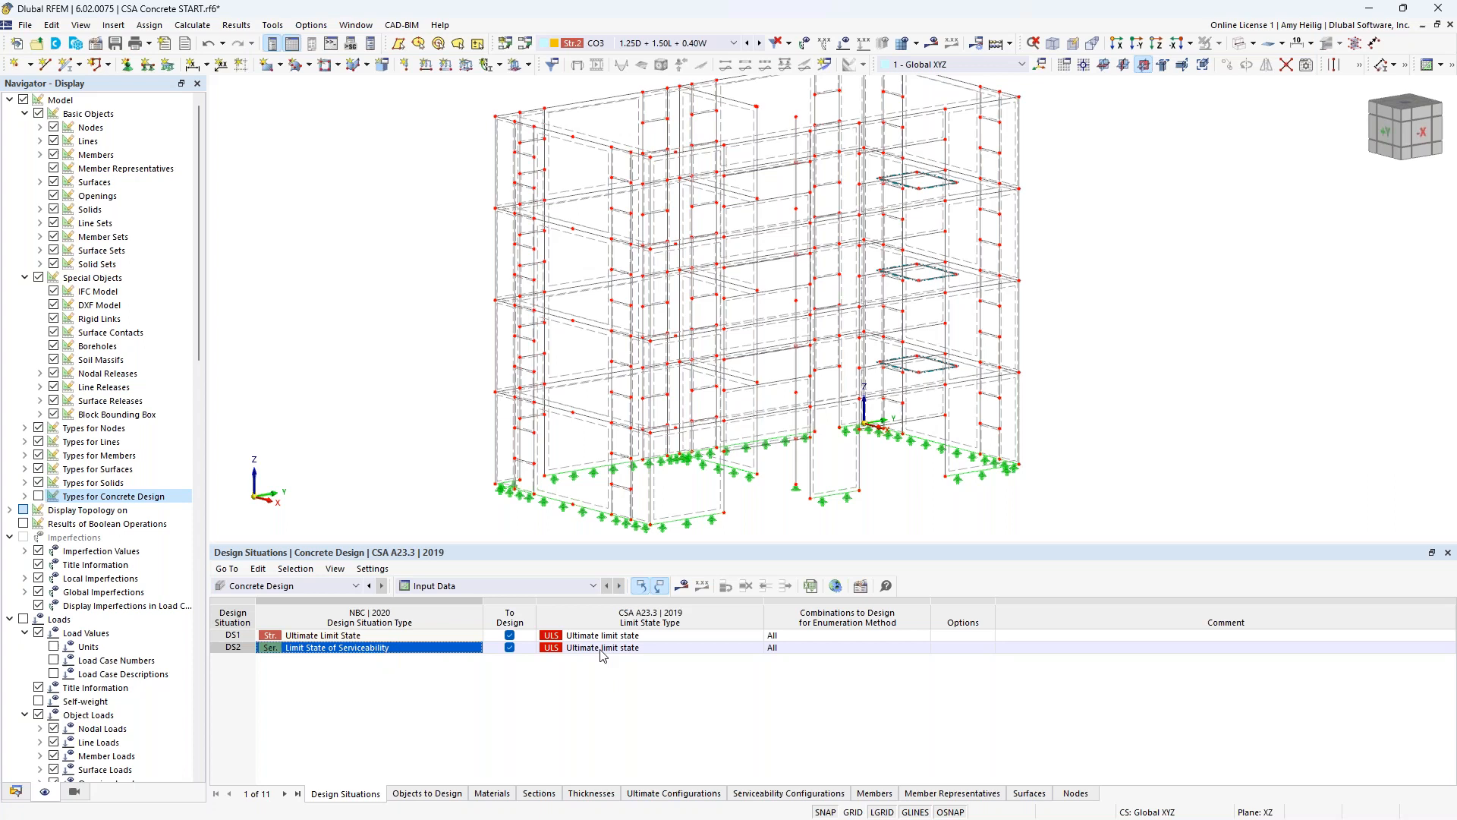
pyautogui.click(644, 647)
pyautogui.click(756, 648)
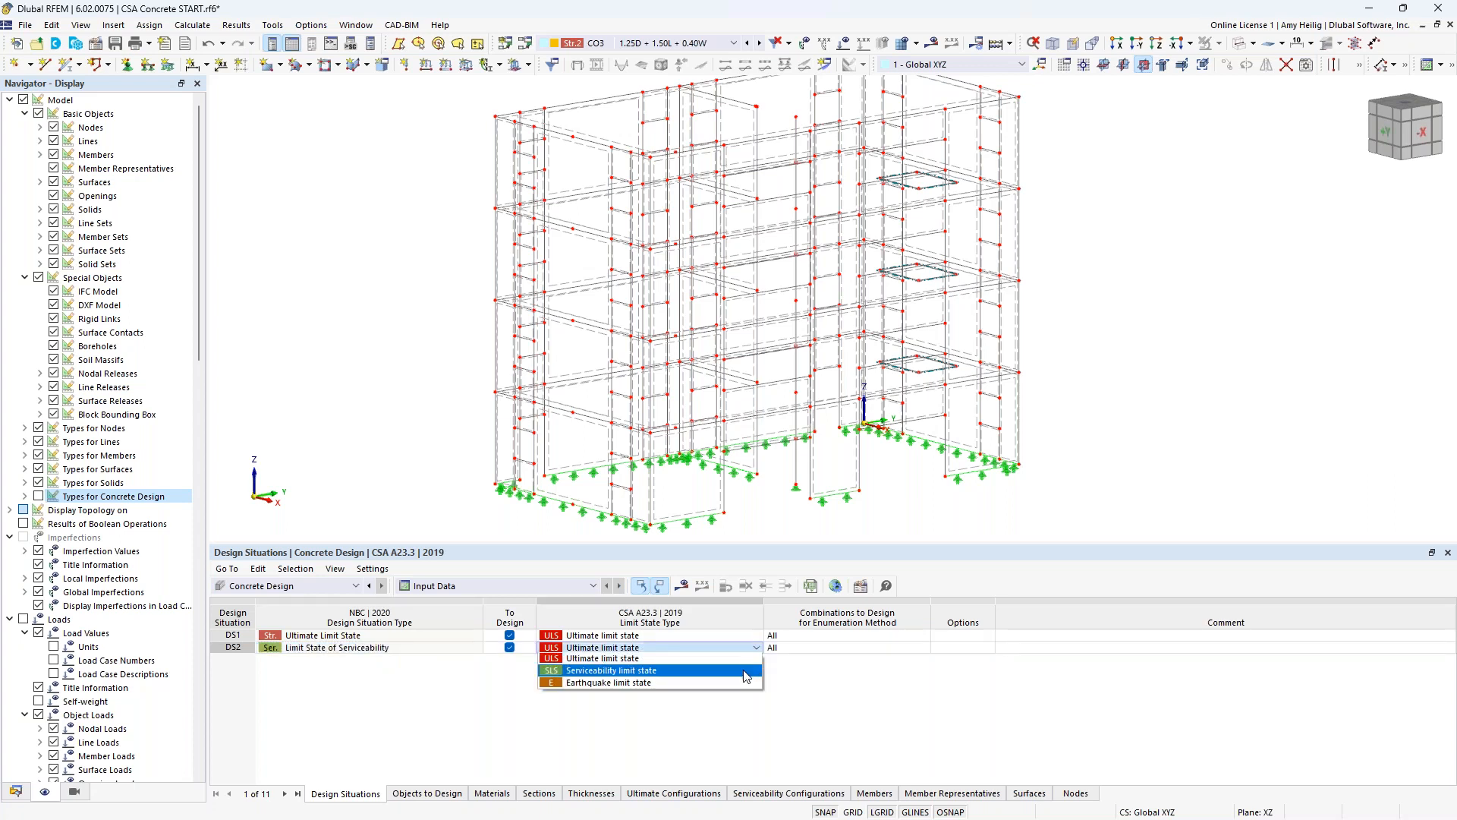
pyautogui.click(746, 676)
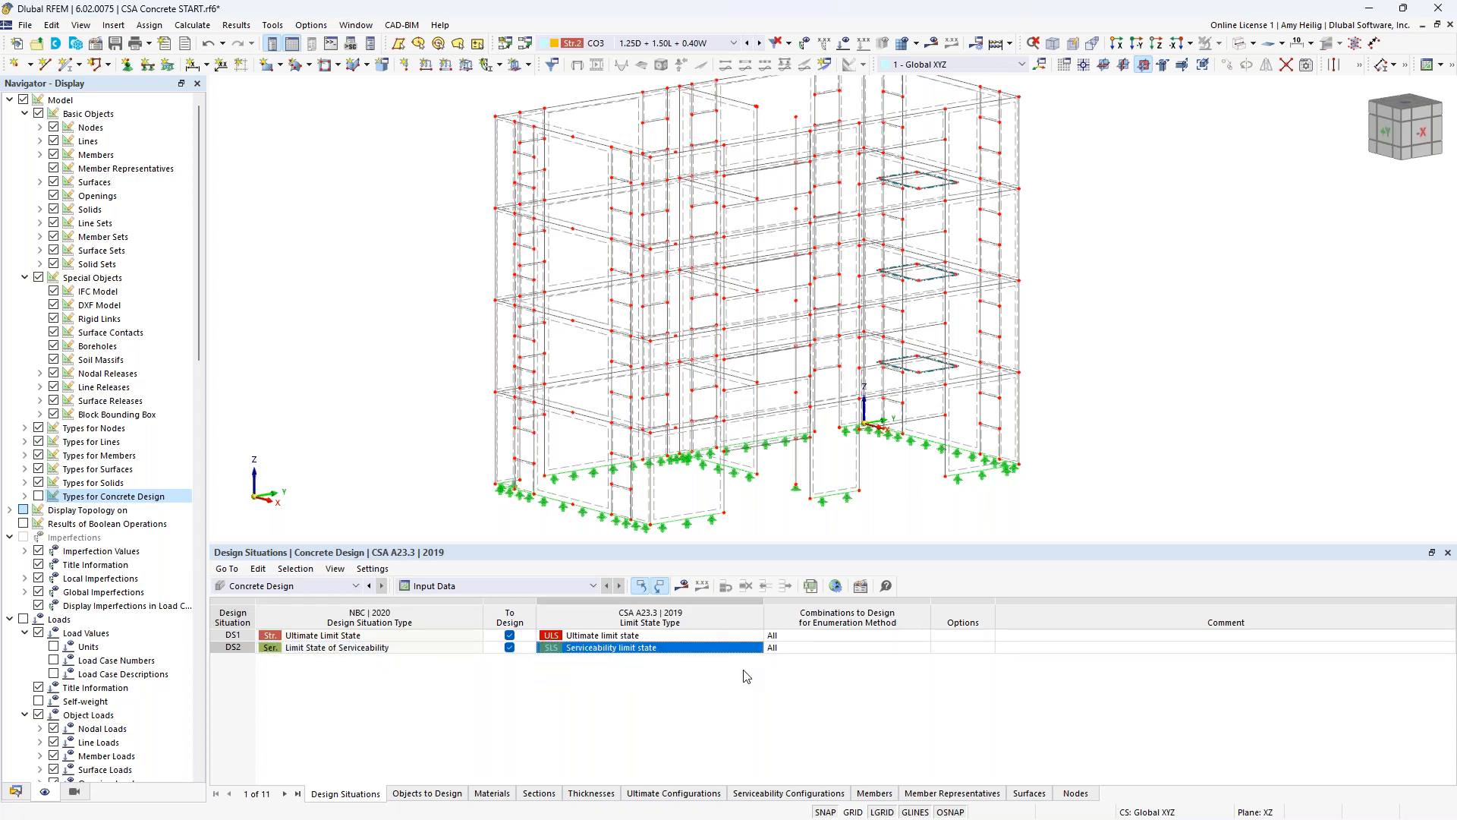
pyautogui.click(742, 652)
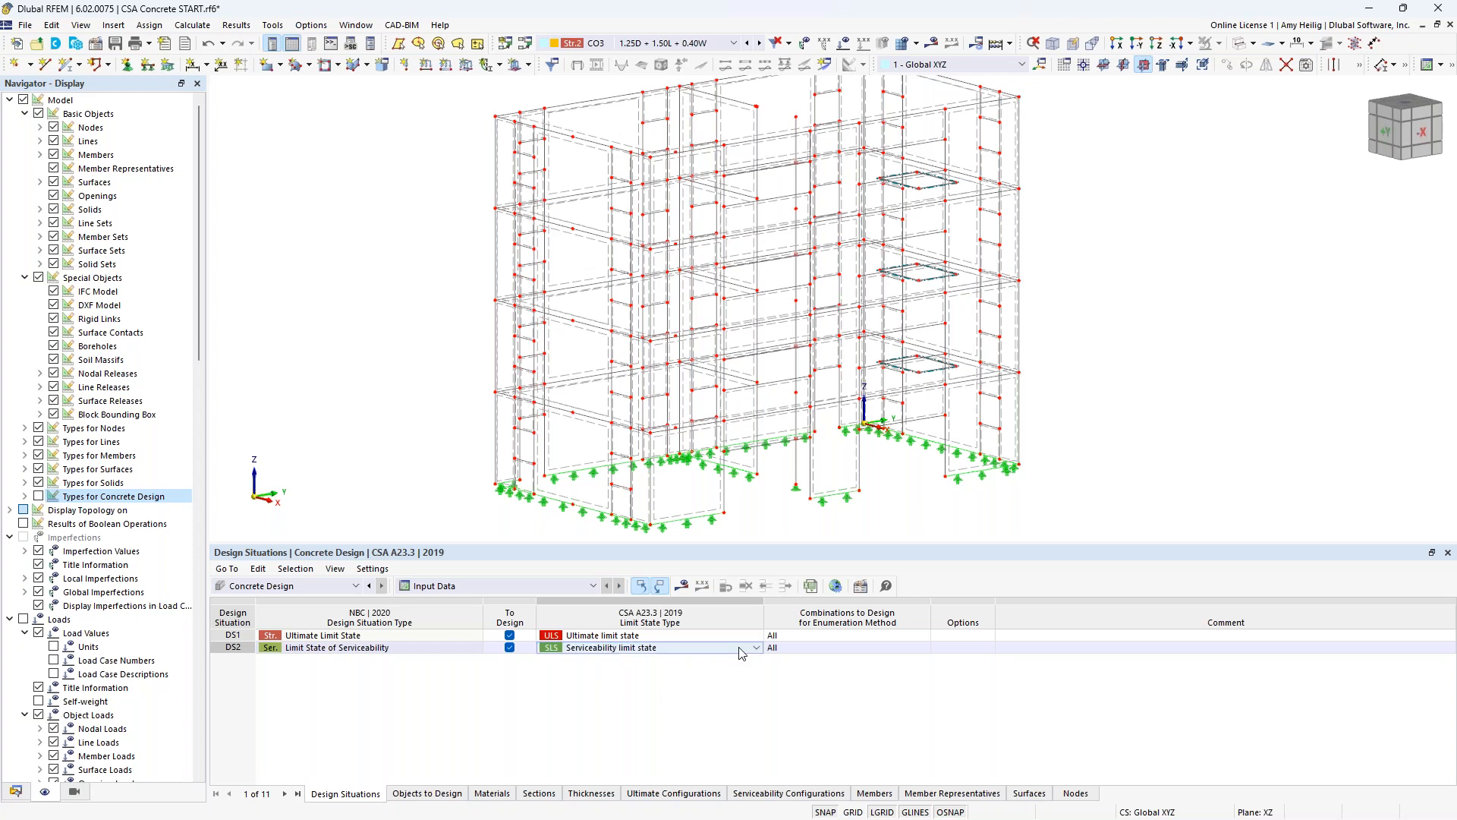
pyautogui.click(756, 648)
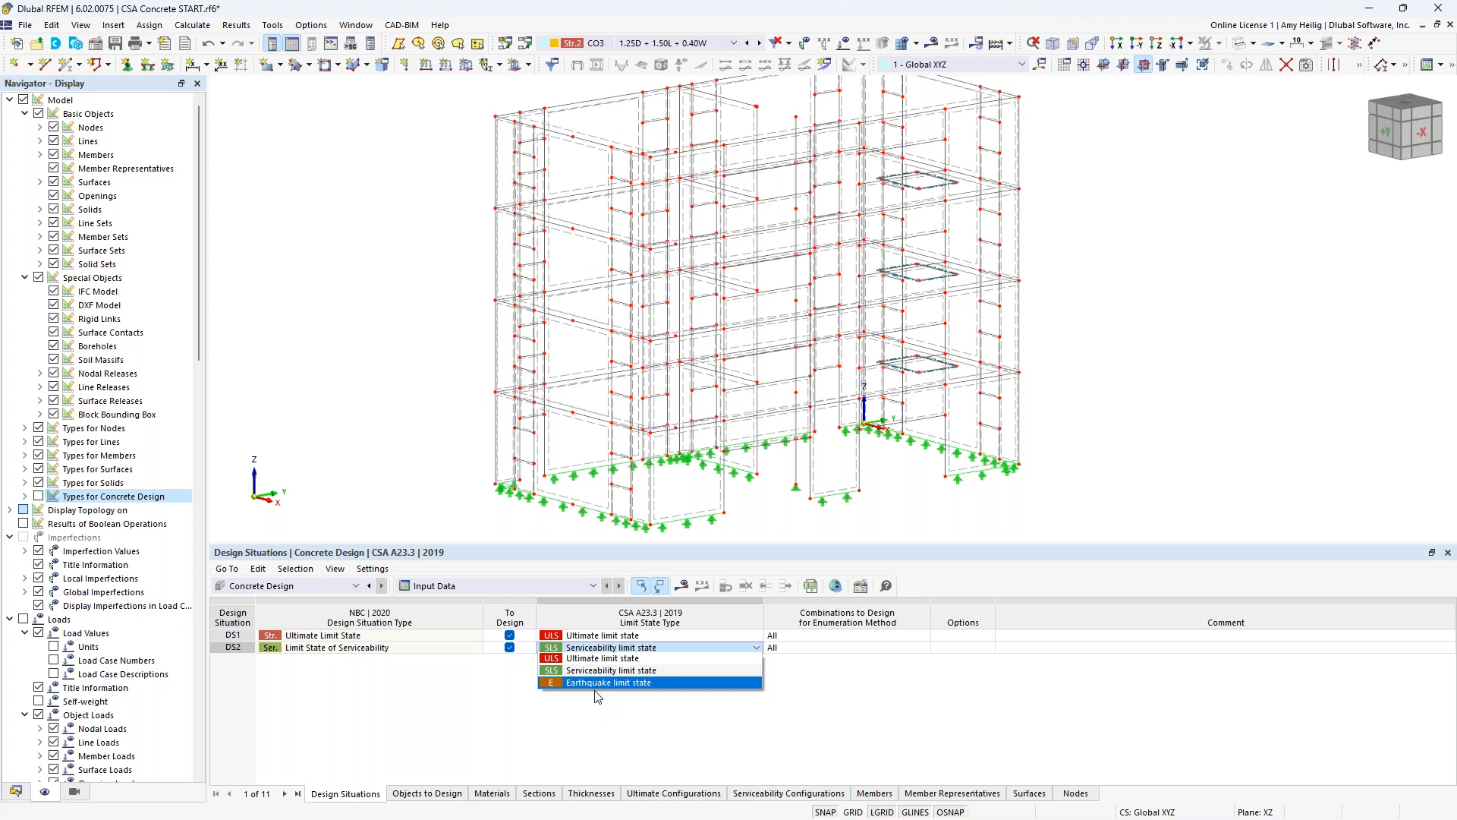
pyautogui.click(605, 736)
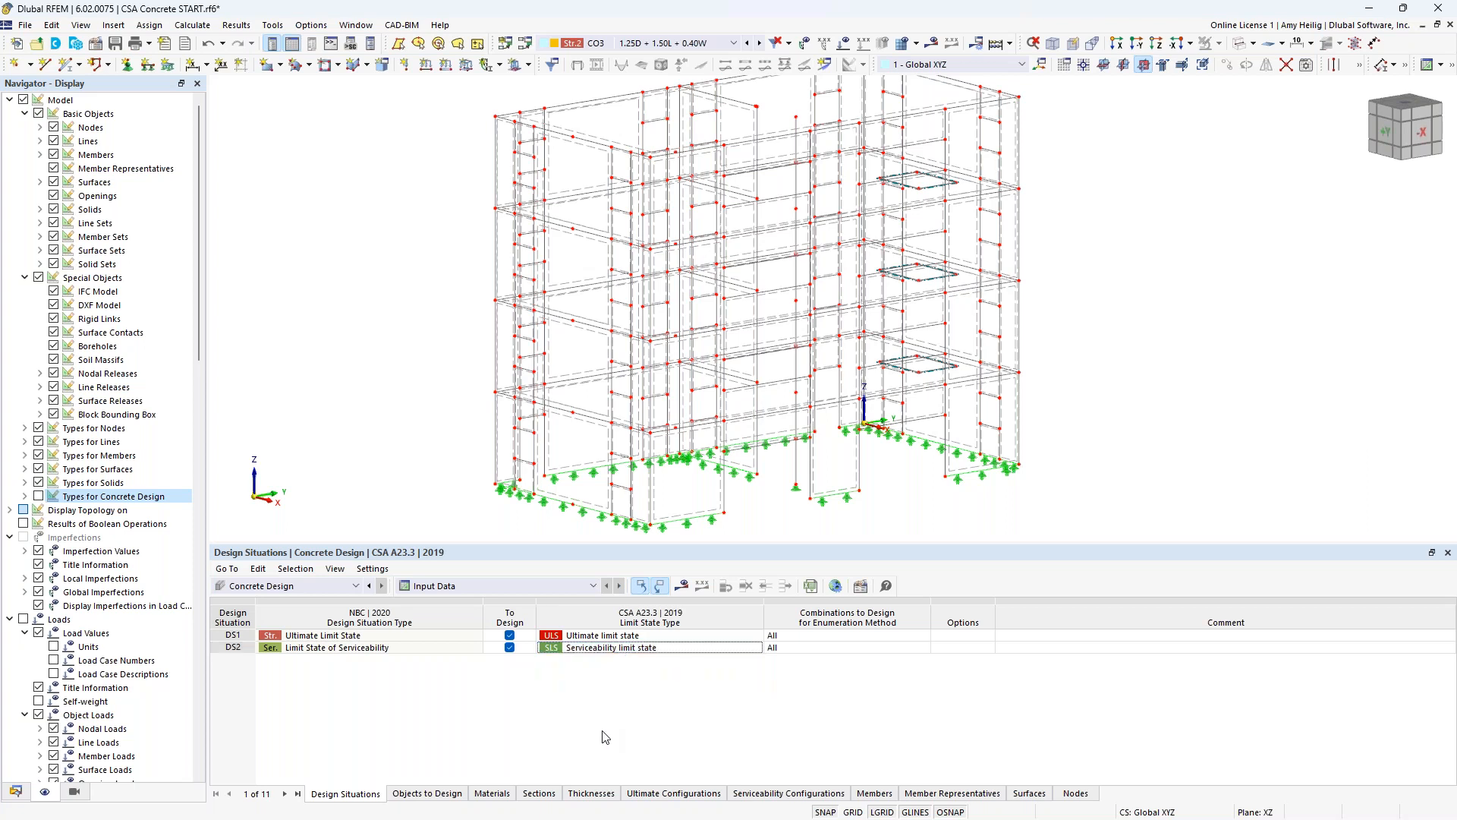
# - Turn off designing all members, member representatives, surfaces and nodes with punching in the objects to design
pyautogui.click(430, 793)
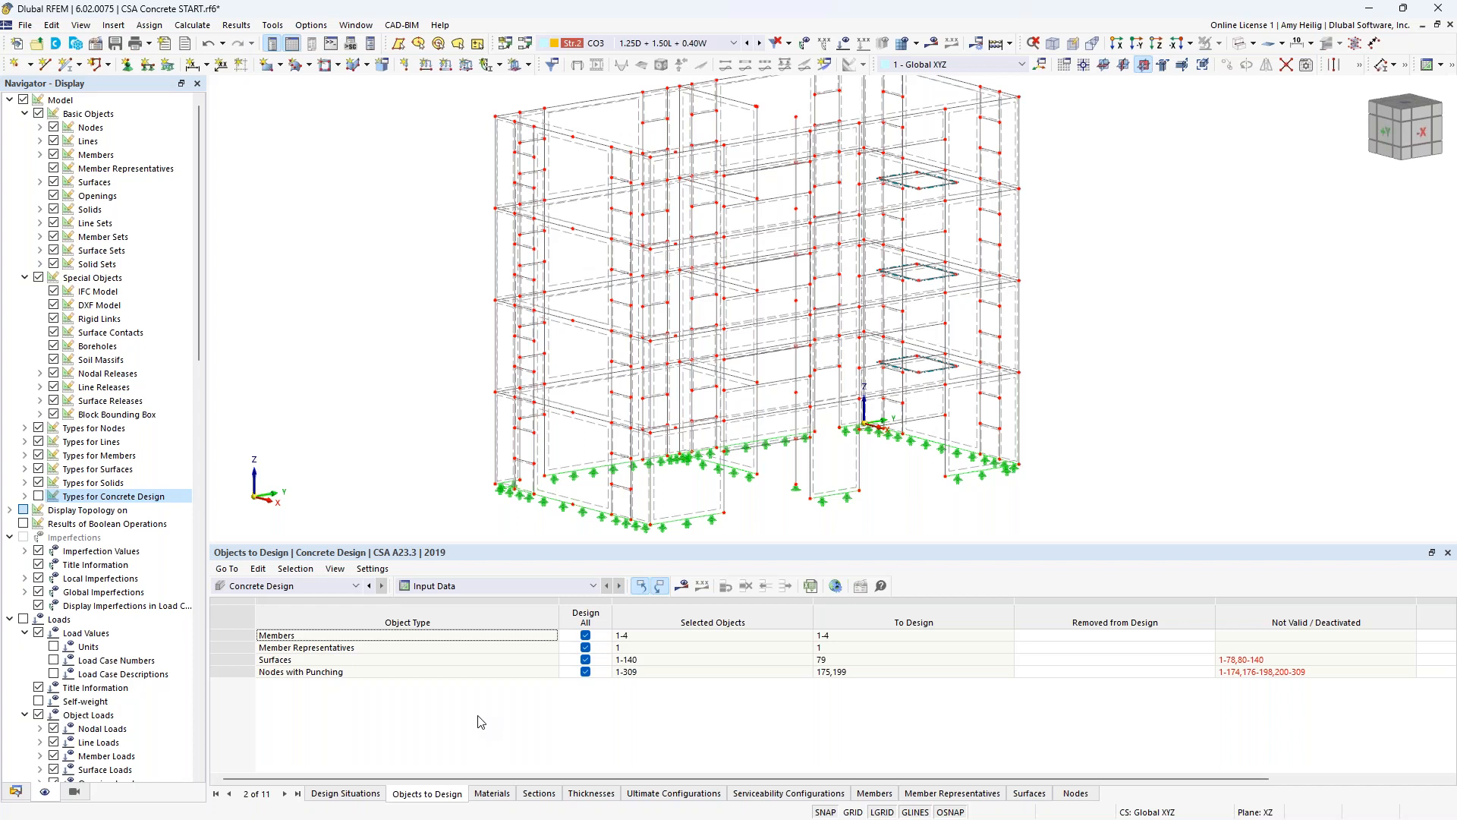
pyautogui.click(586, 635)
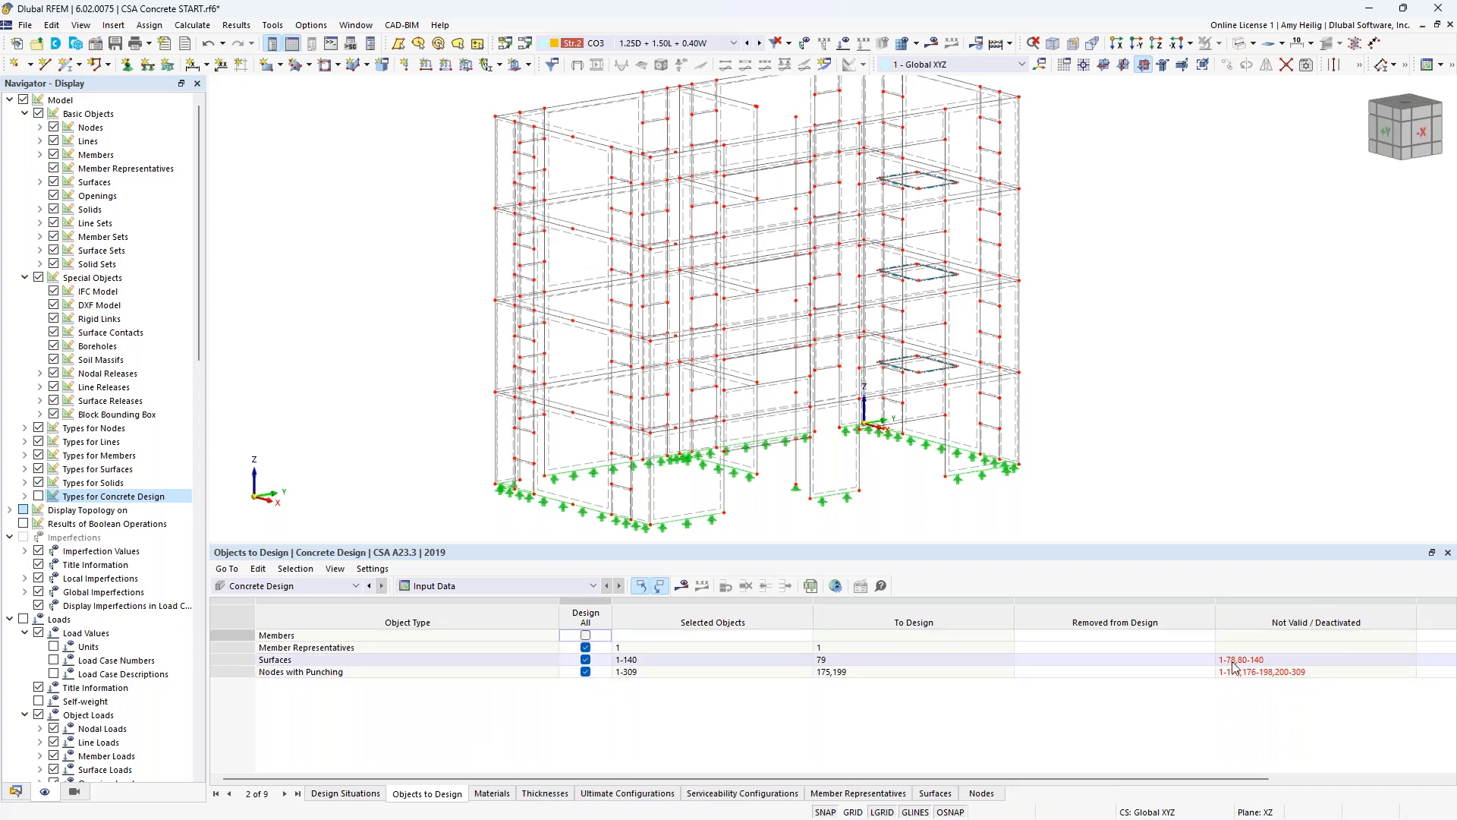
pyautogui.click(588, 650)
pyautogui.click(588, 651)
pyautogui.click(586, 659)
pyautogui.click(586, 659)
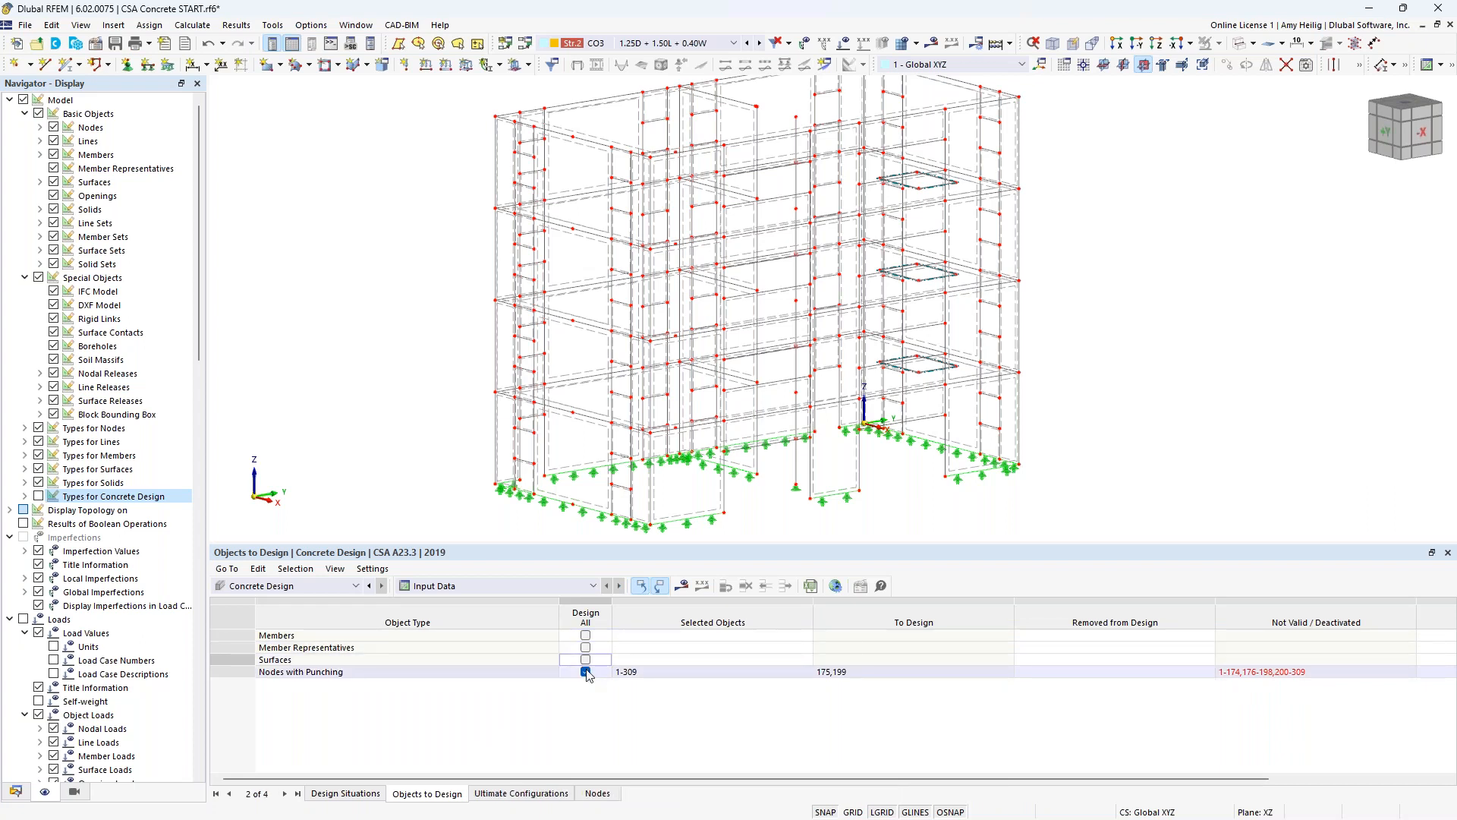
pyautogui.click(585, 672)
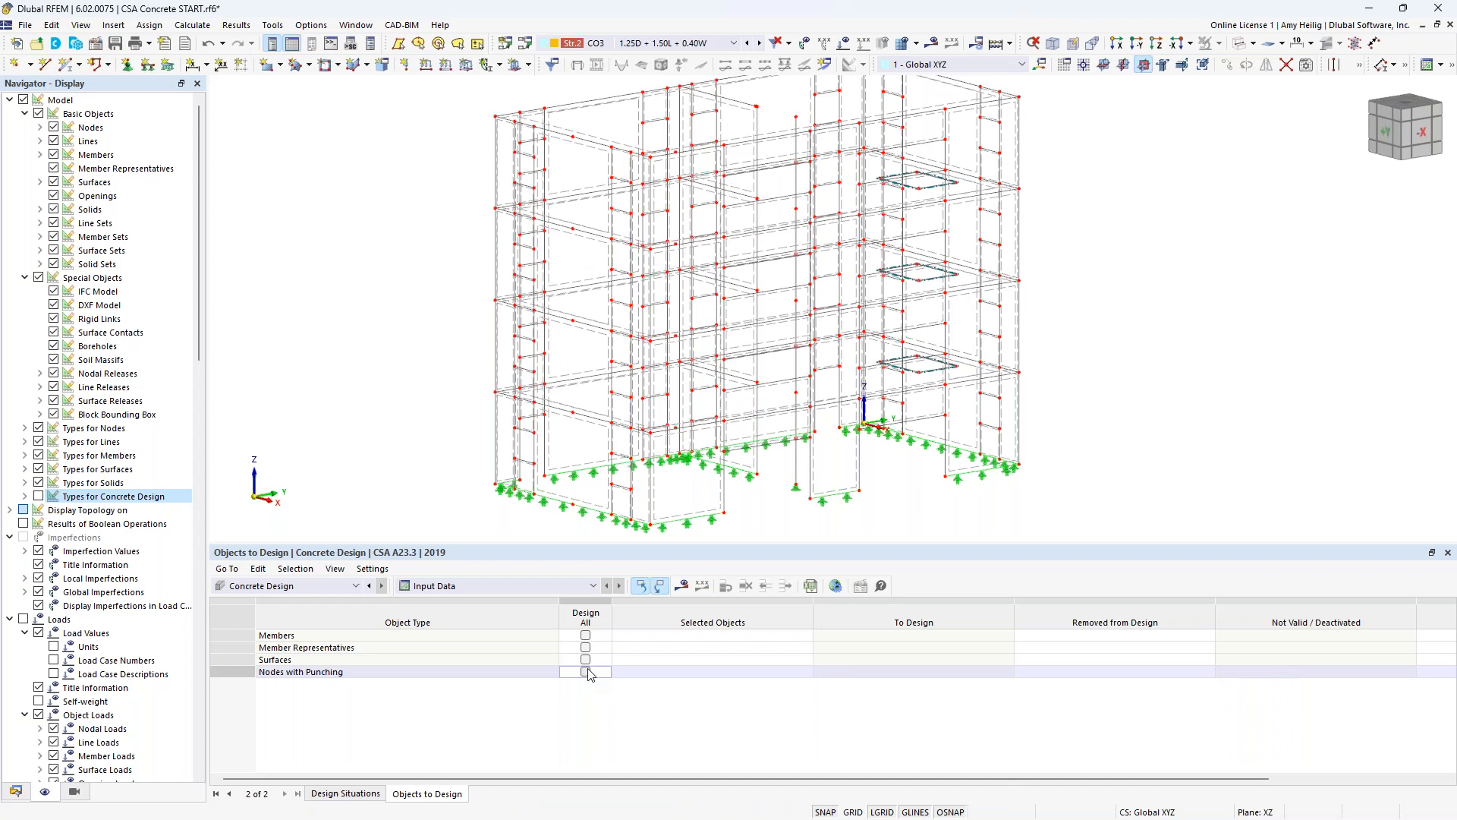
# - Display the model shaded, pick the four column segments 1-4 as members to design, and enter member representative 1
pyautogui.click(701, 635)
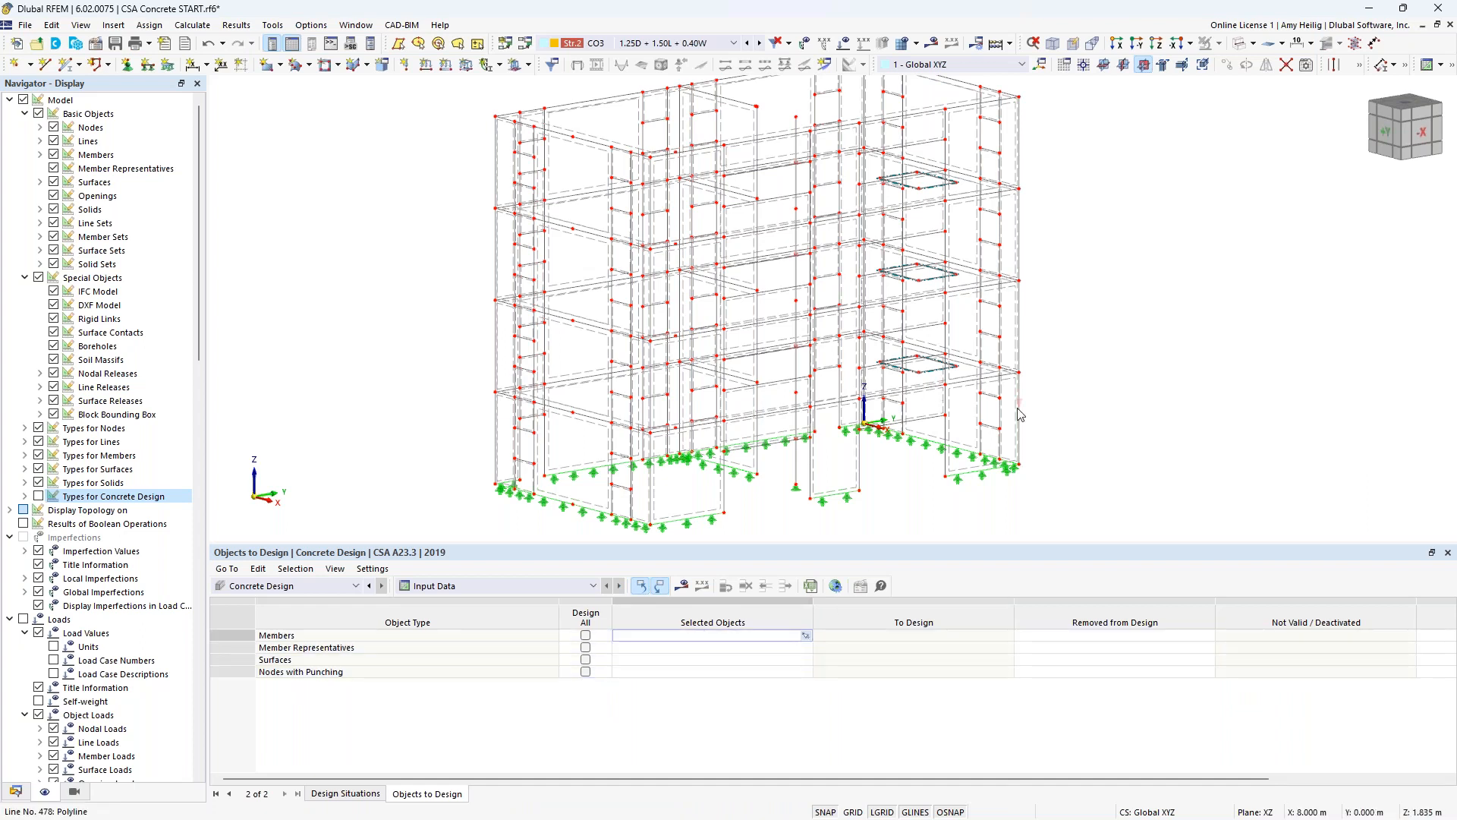
pyautogui.click(1241, 43)
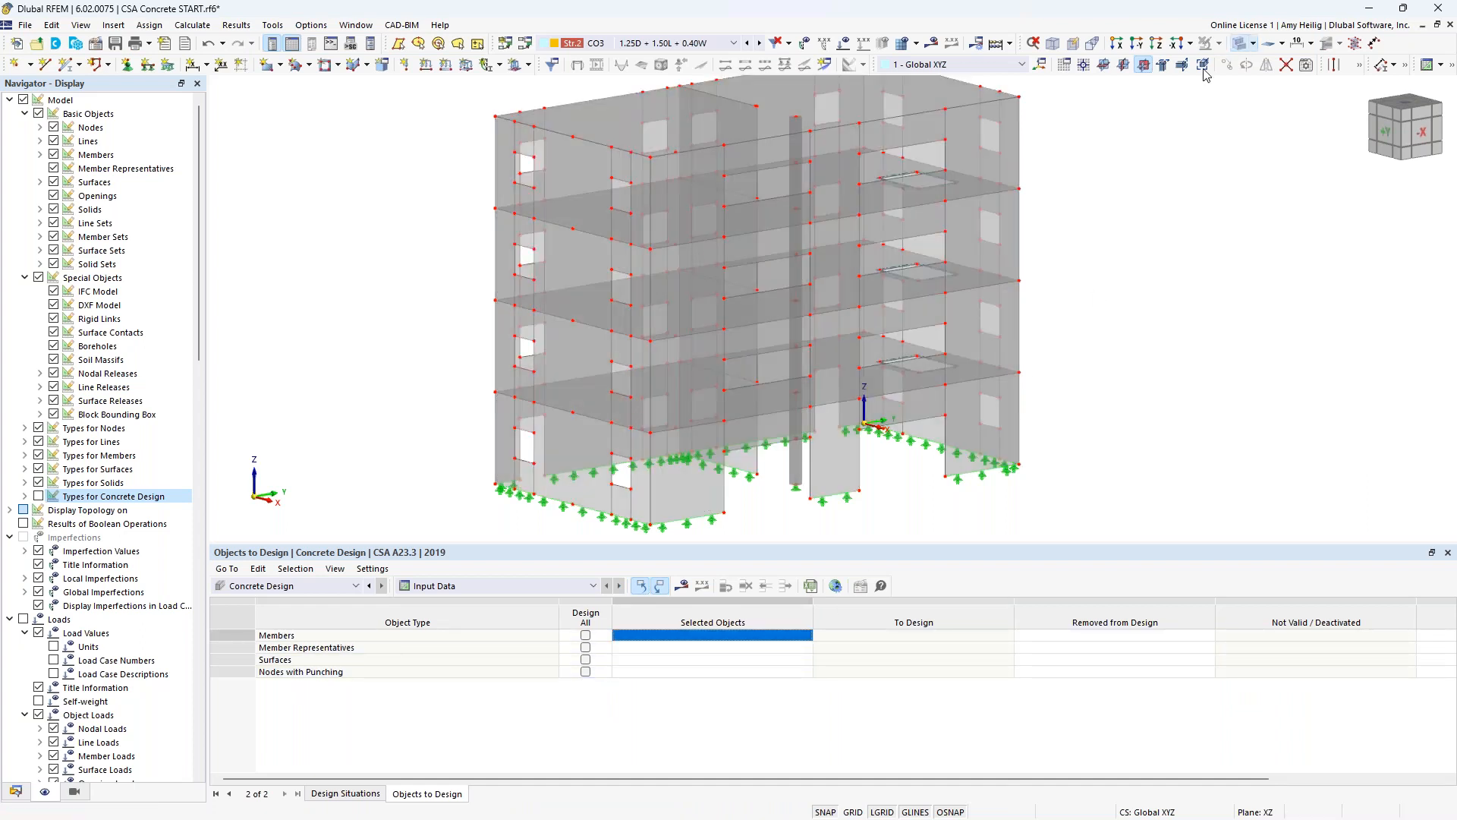
pyautogui.click(721, 638)
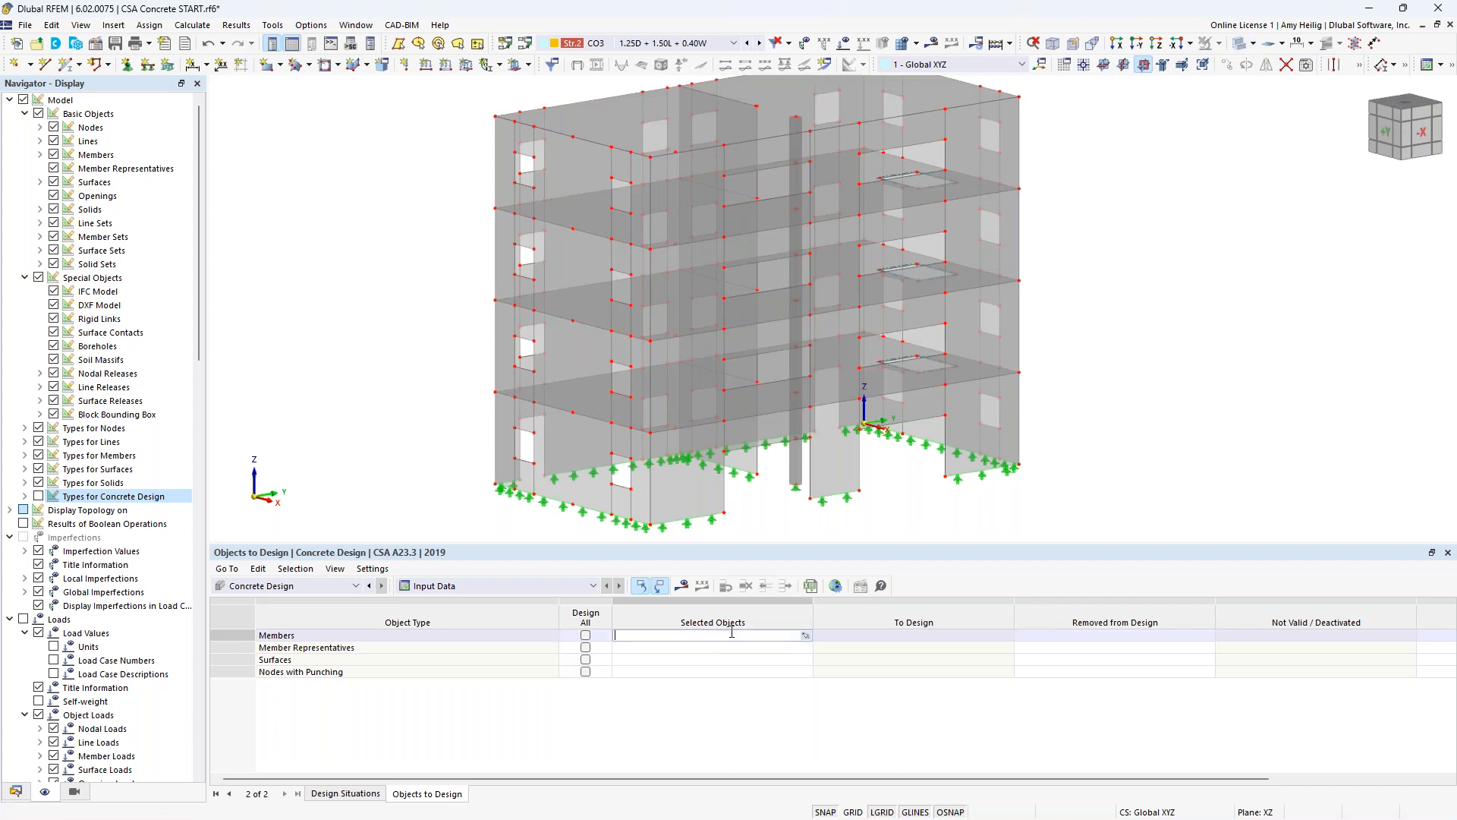
pyautogui.click(805, 635)
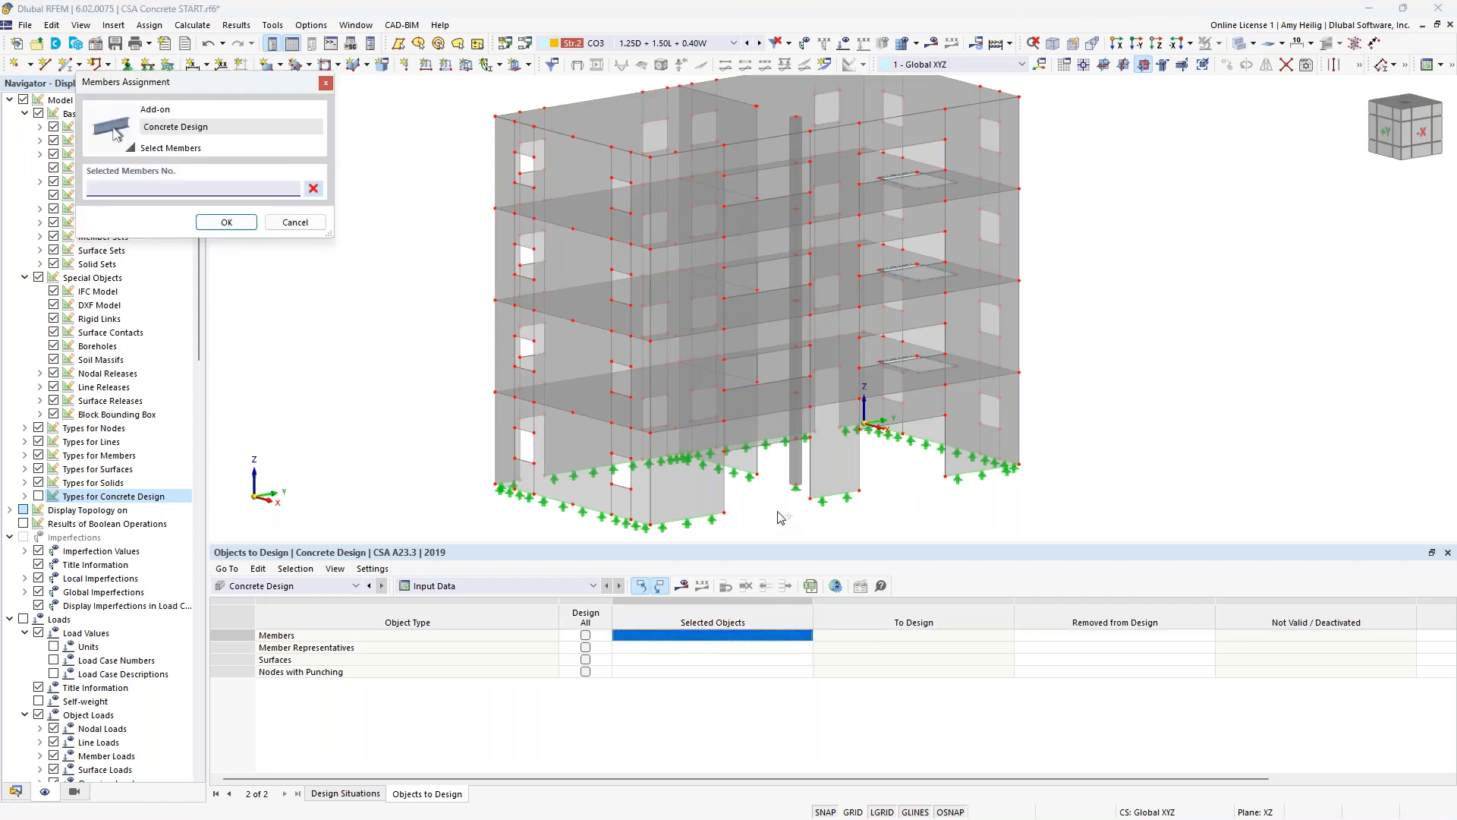
pyautogui.click(800, 469)
pyautogui.click(801, 344)
pyautogui.click(794, 281)
pyautogui.click(790, 210)
pyautogui.click(227, 221)
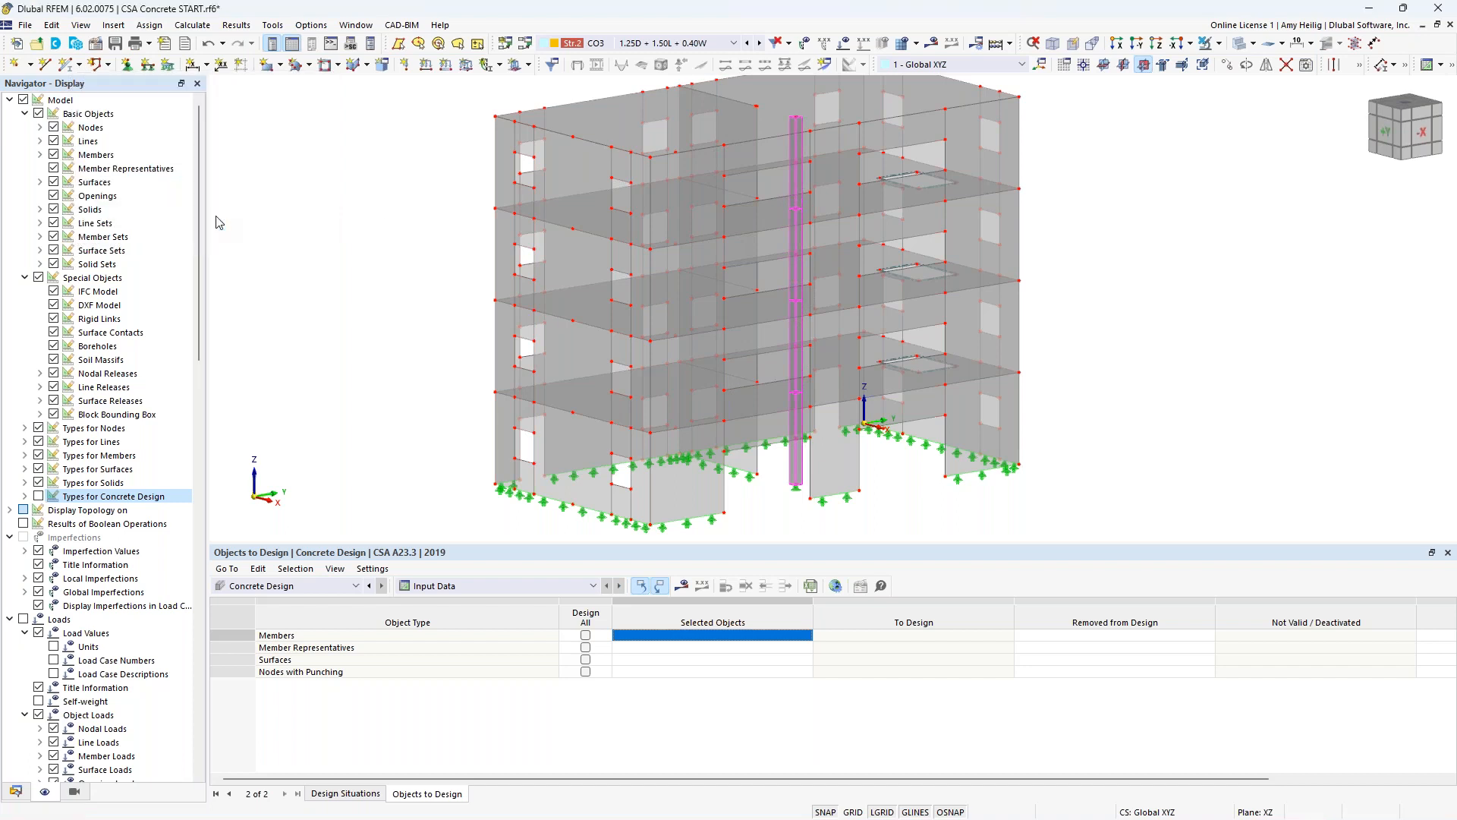
pyautogui.click(673, 650)
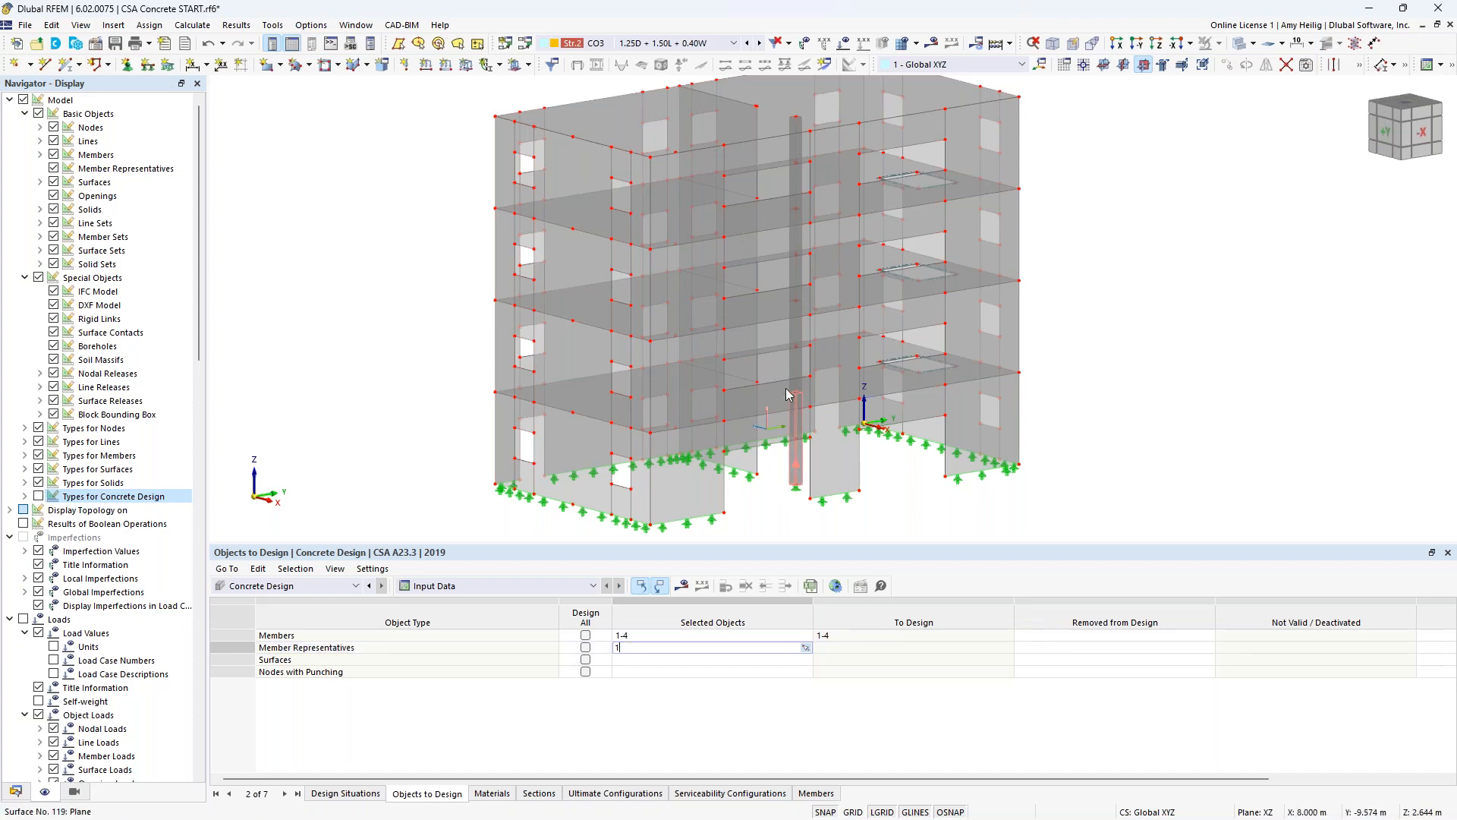
# - Pick the lowest floor slab, surface 79, as the surface to design
pyautogui.click(641, 661)
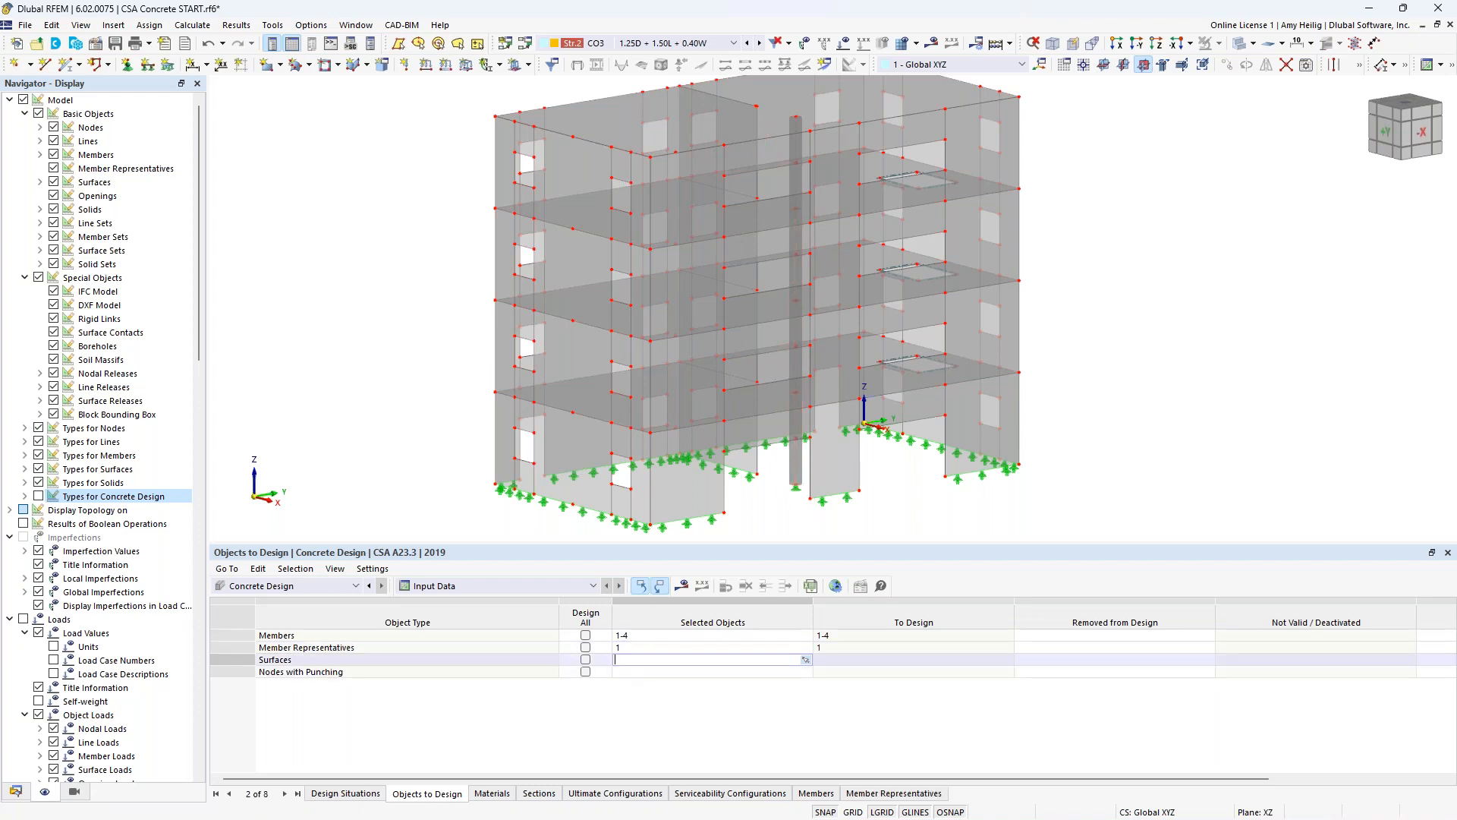
pyautogui.click(805, 660)
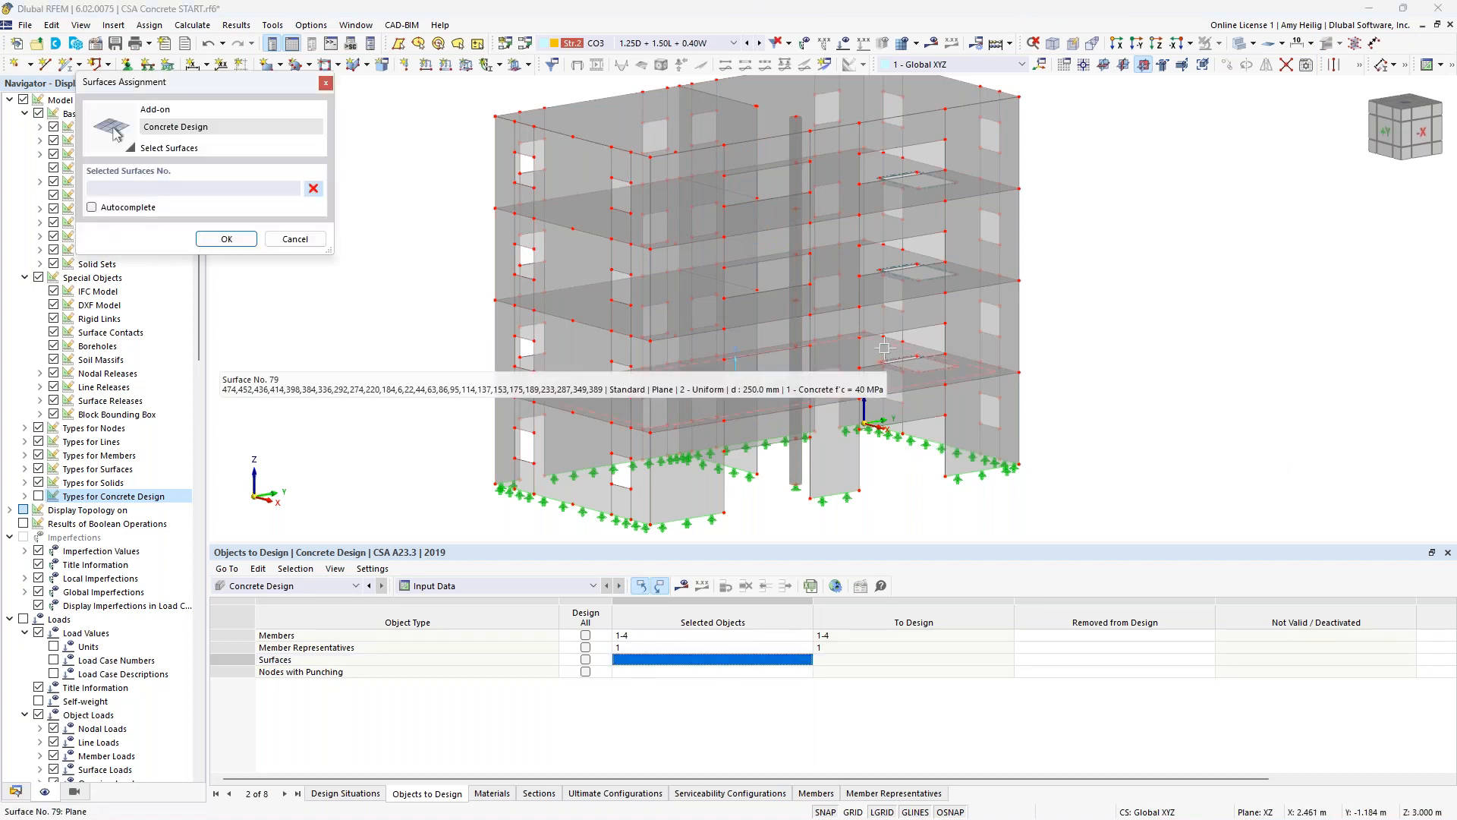
pyautogui.click(740, 369)
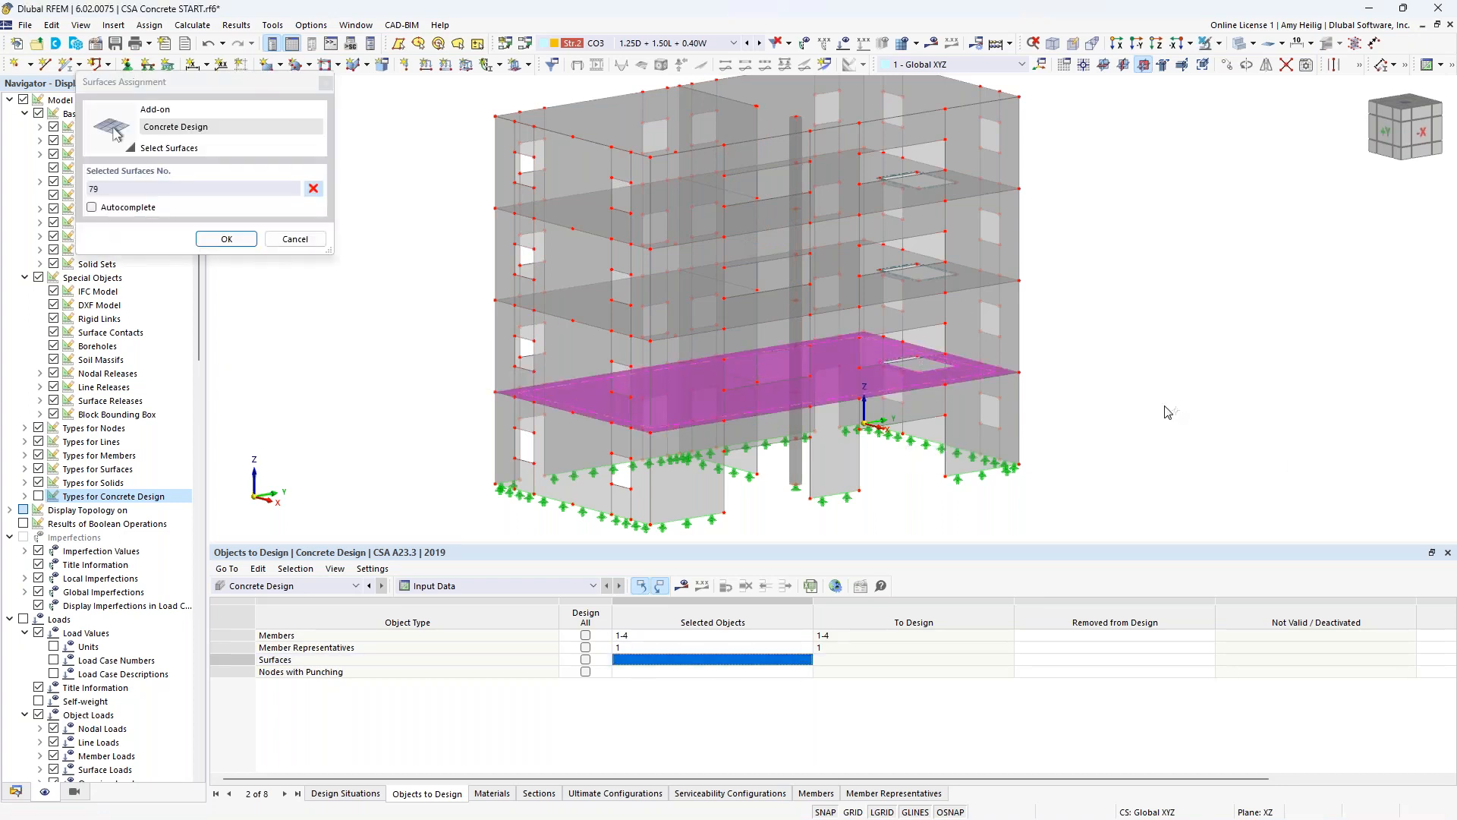
pyautogui.click(226, 238)
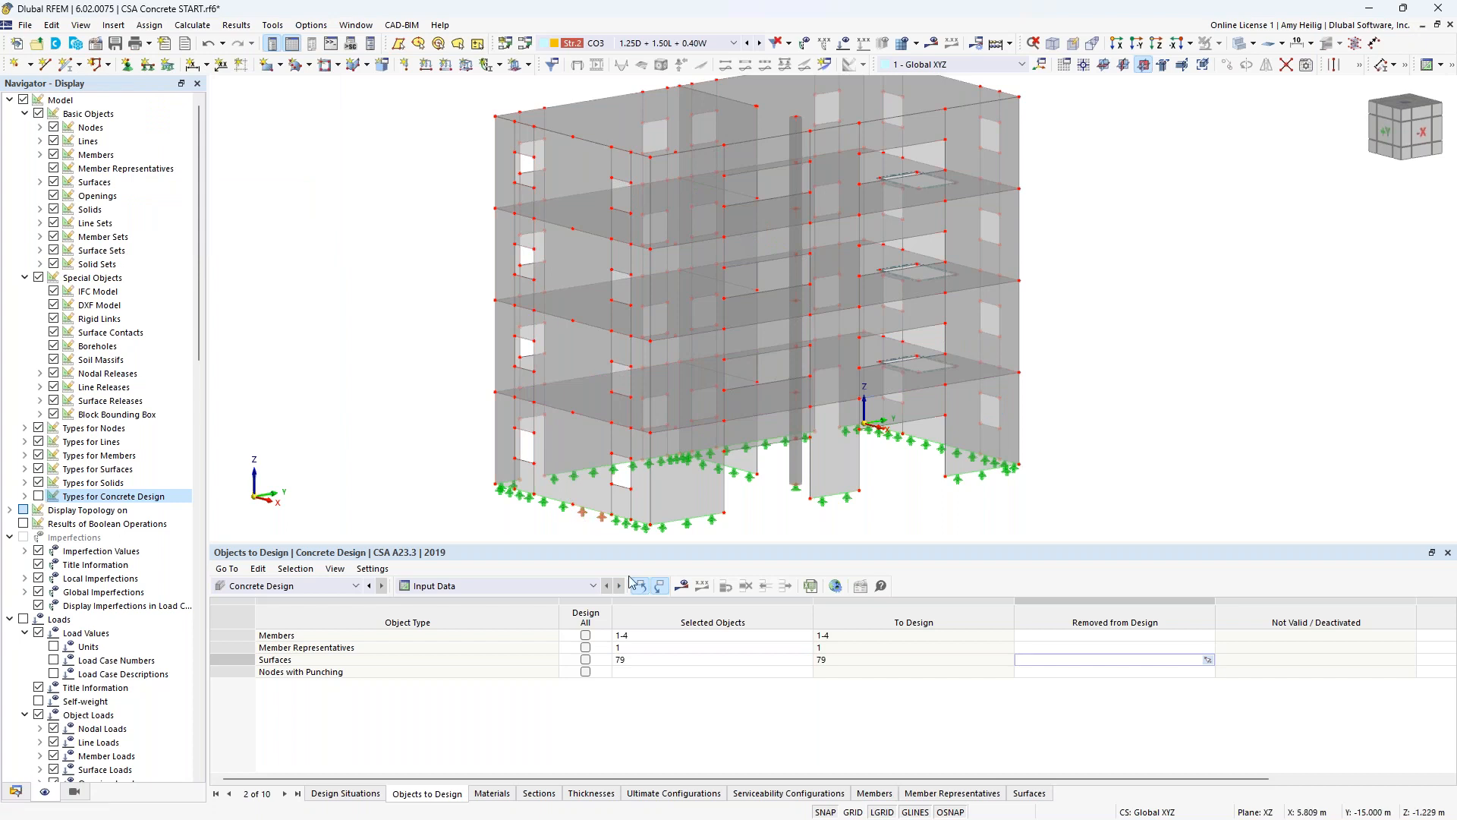
# - Pick nodes 175 and 199 on the lowest floor slab as the nodes with punching to design
pyautogui.click(657, 673)
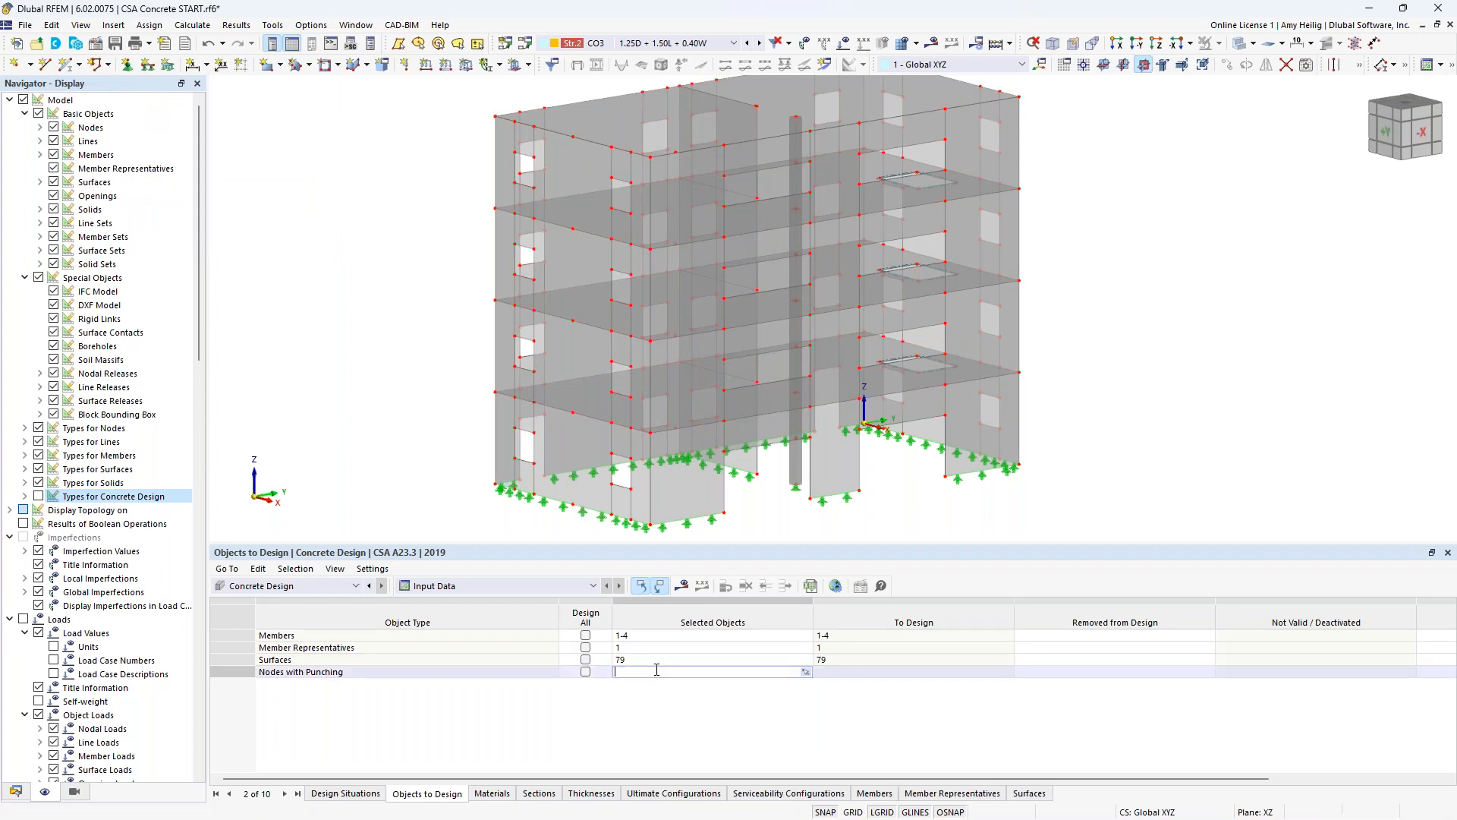
pyautogui.click(805, 672)
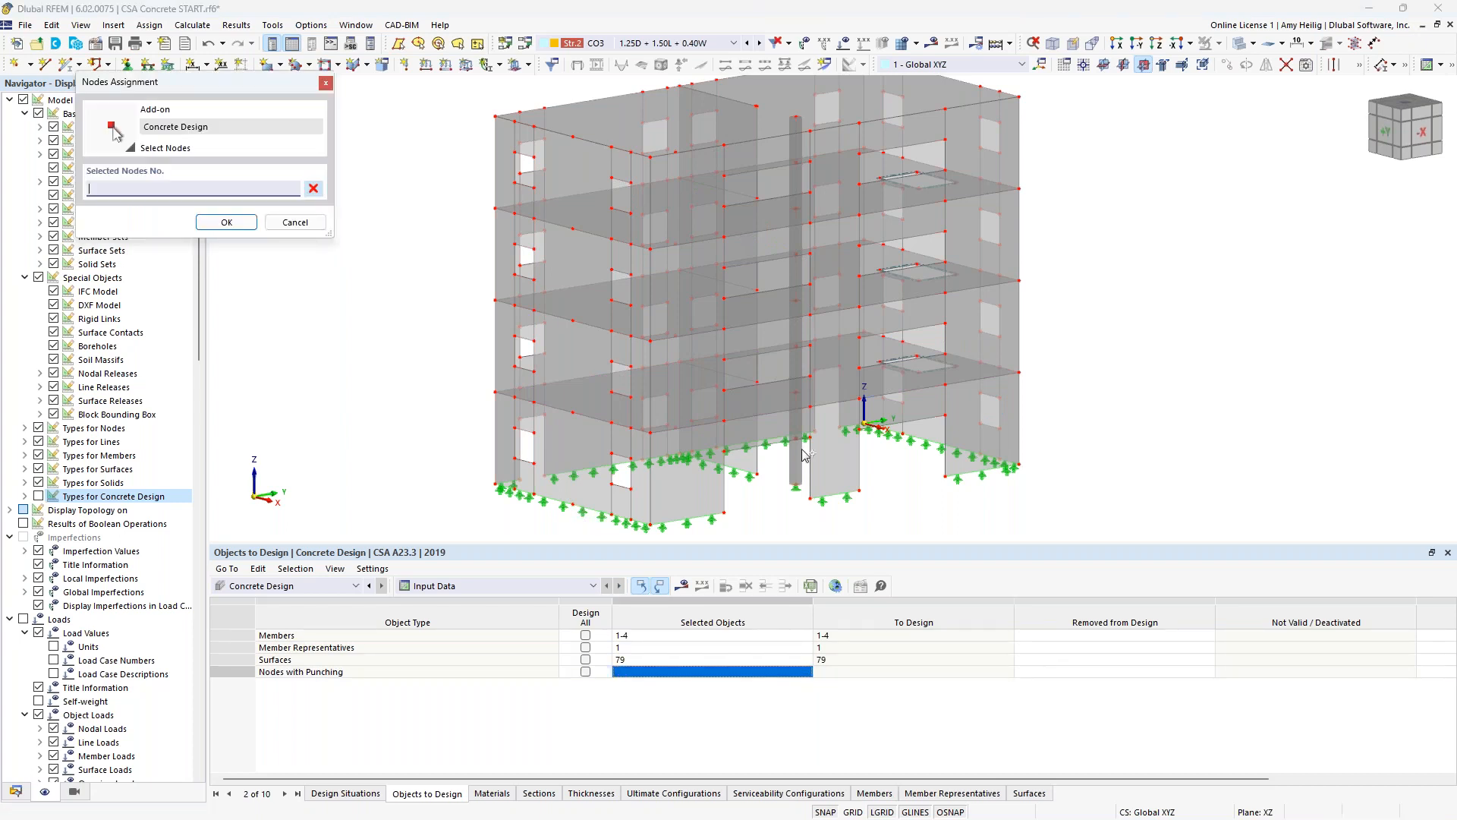
pyautogui.click(796, 393)
pyautogui.click(754, 381)
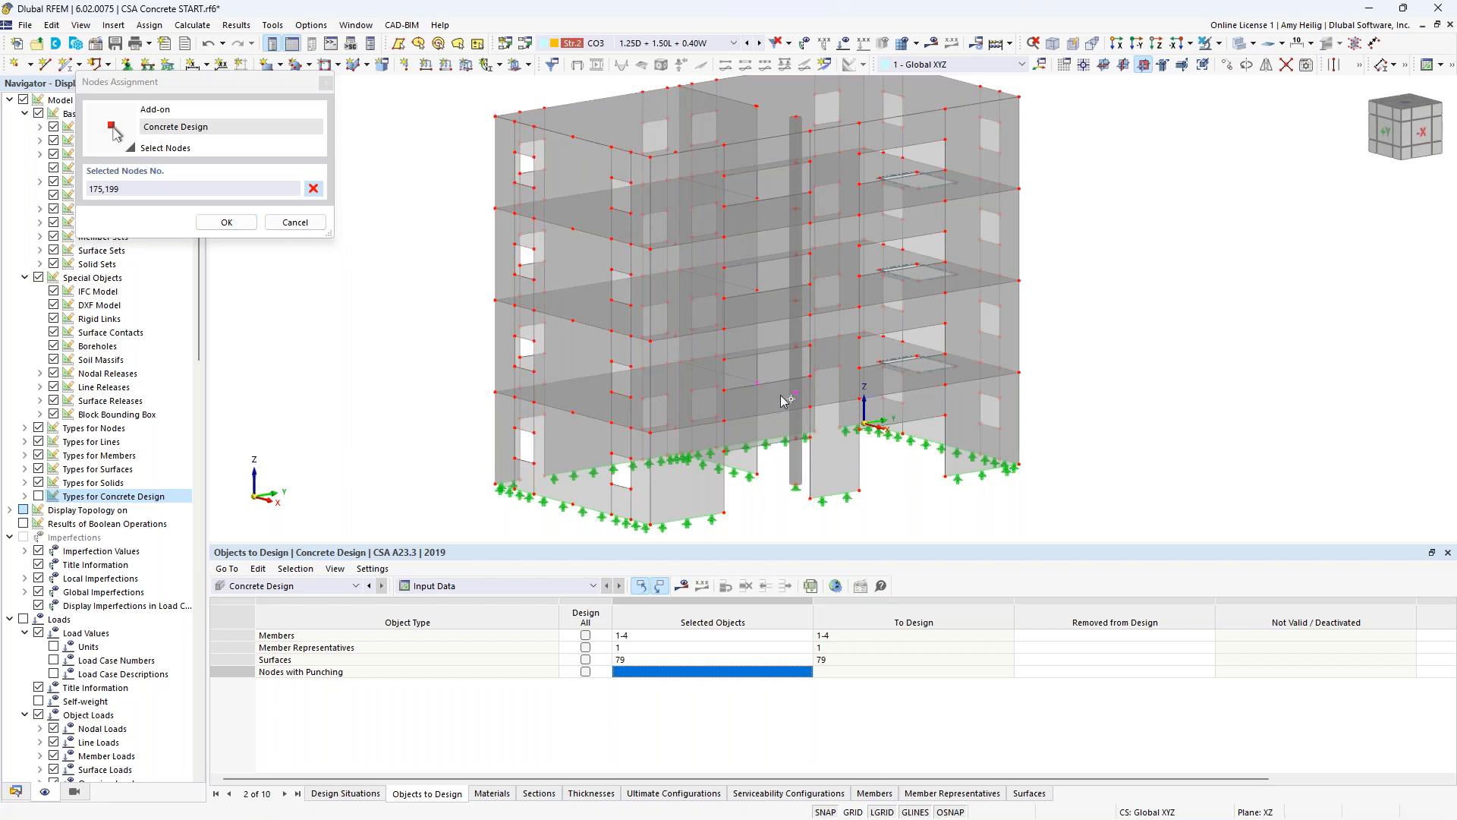
pyautogui.click(228, 223)
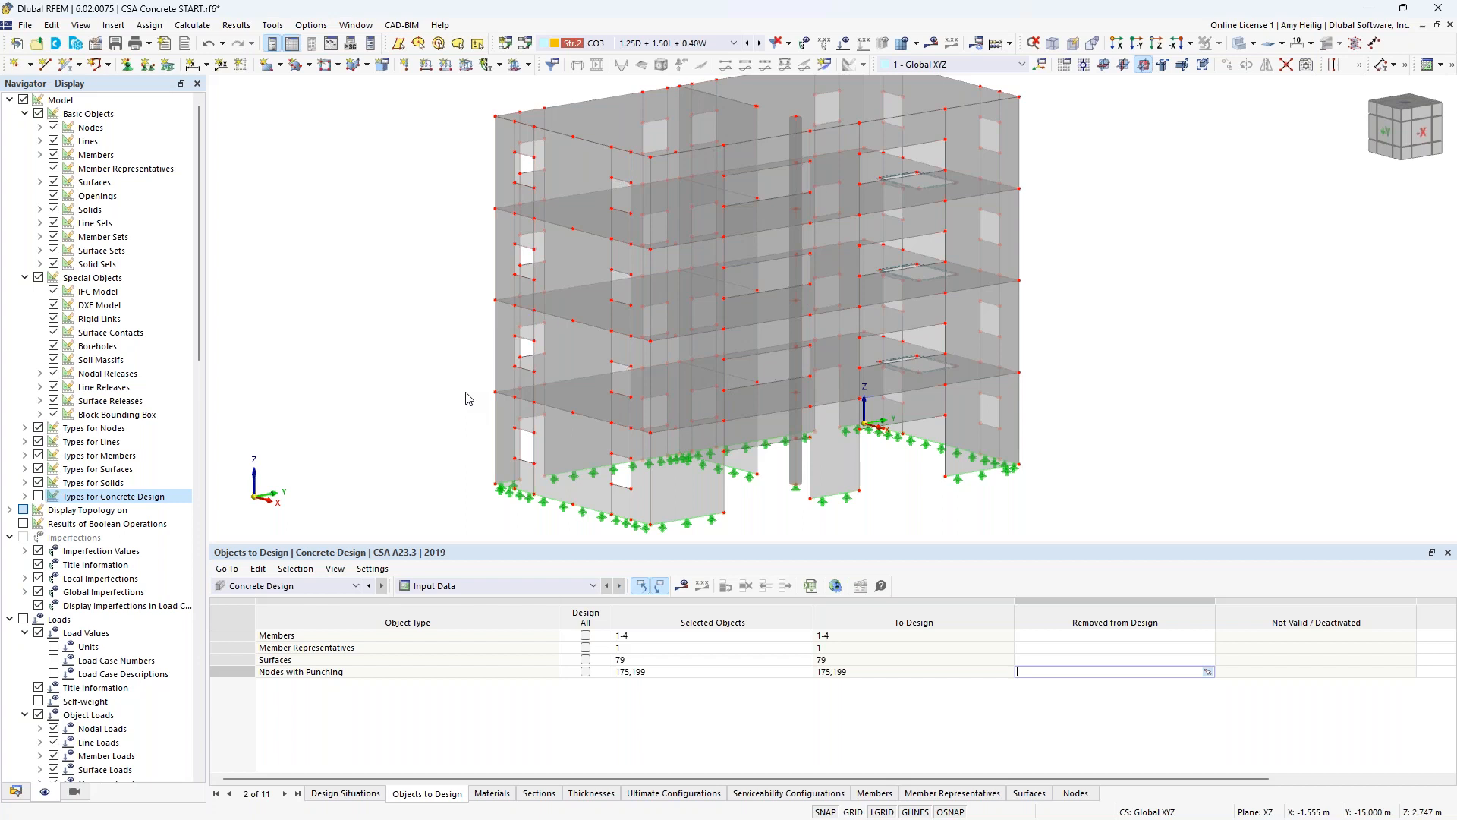
pyautogui.click(681, 585)
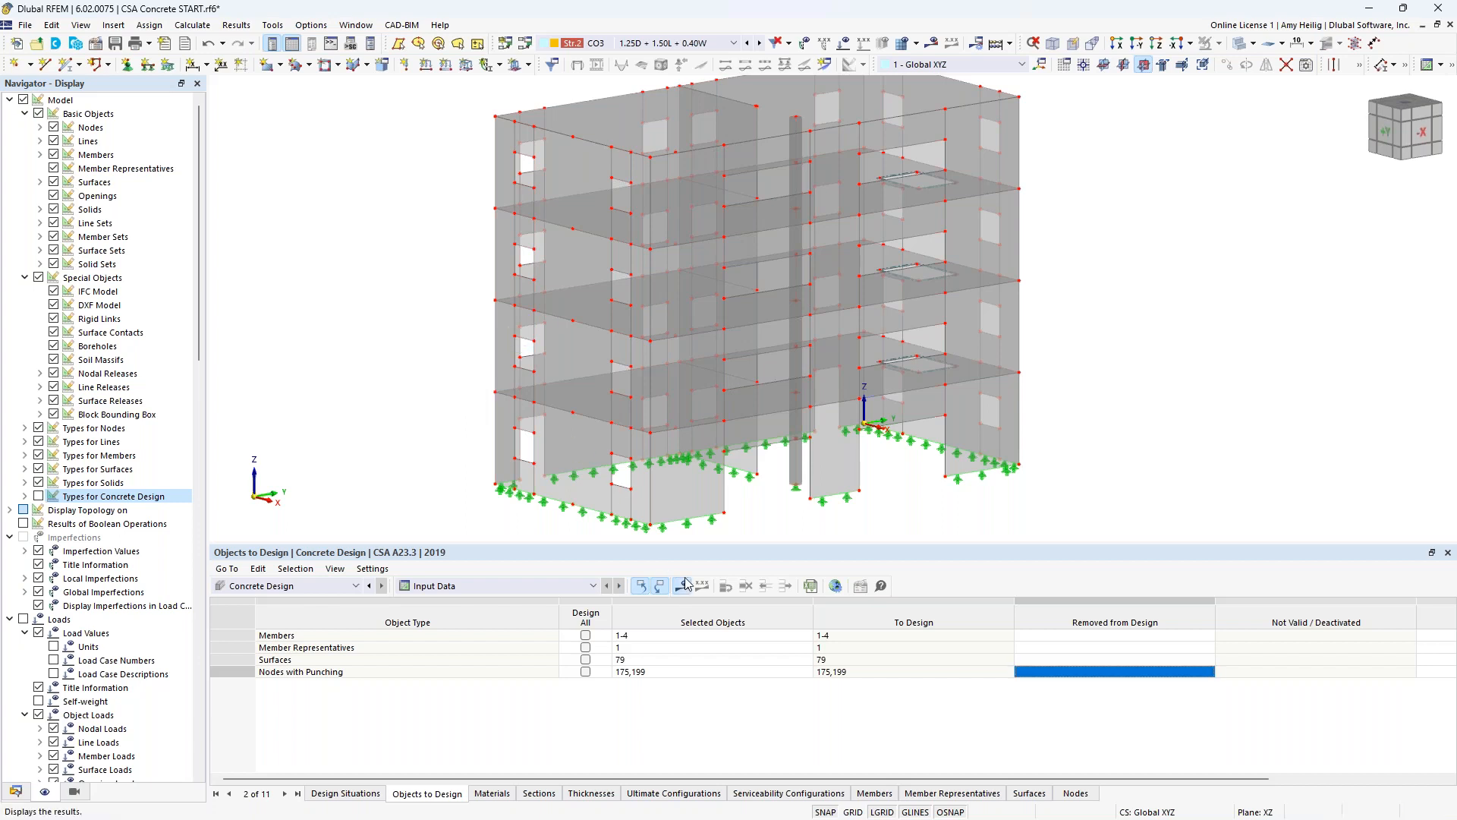
# - Run the concrete design calculation and display the static analysis results on the whole building
pyautogui.click(788, 484)
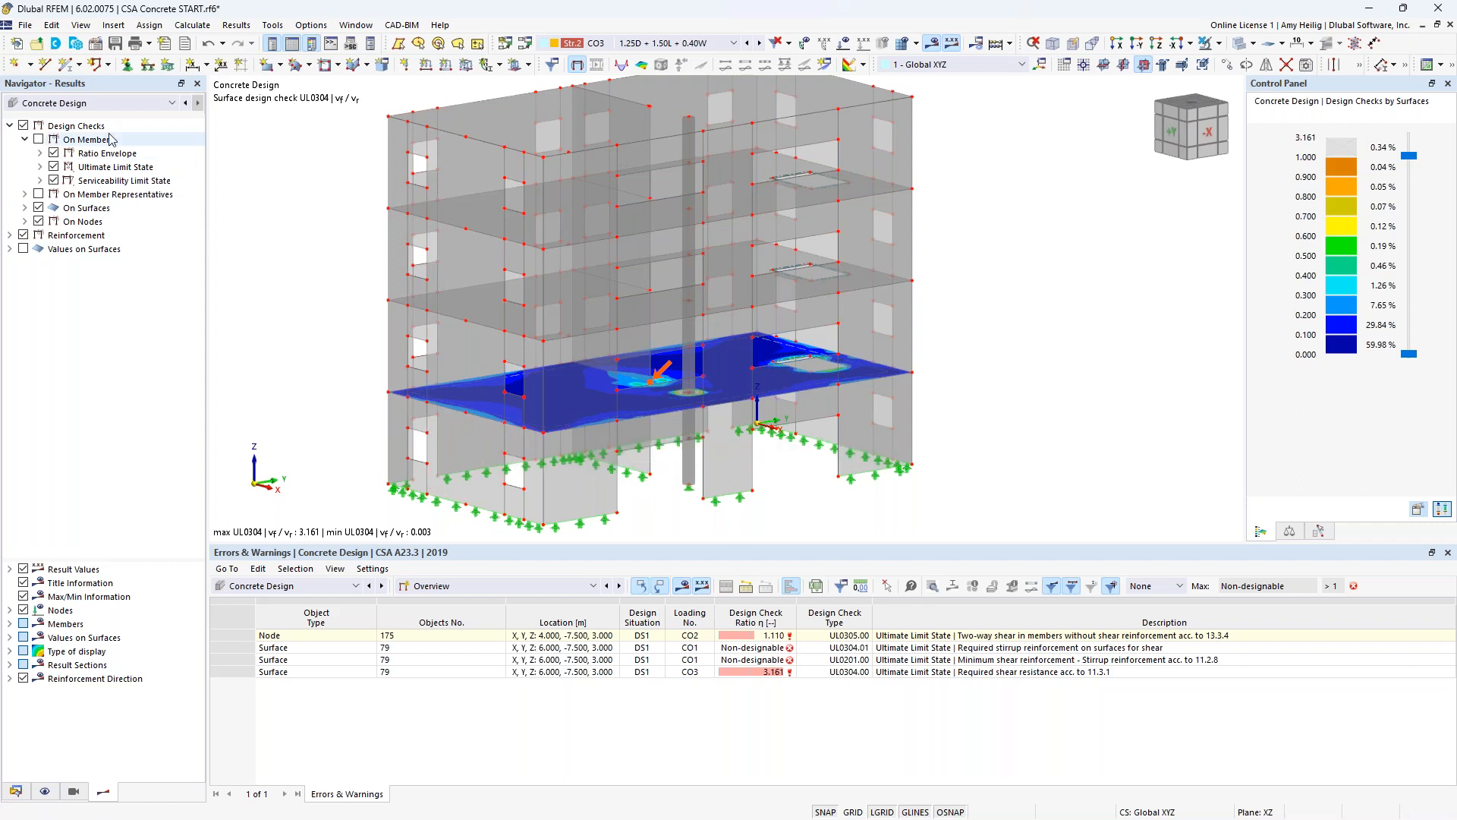
pyautogui.click(105, 106)
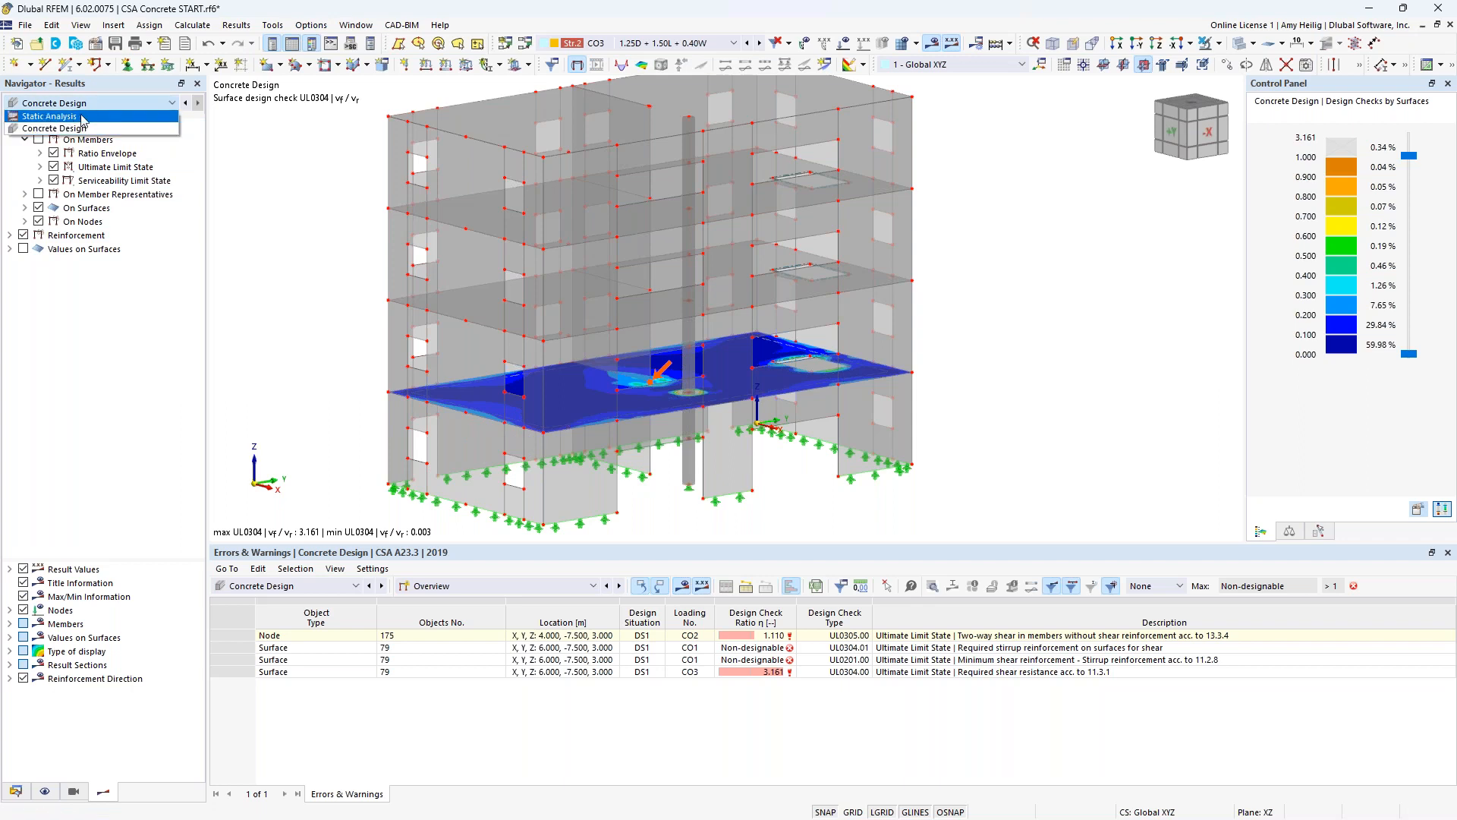
pyautogui.click(84, 118)
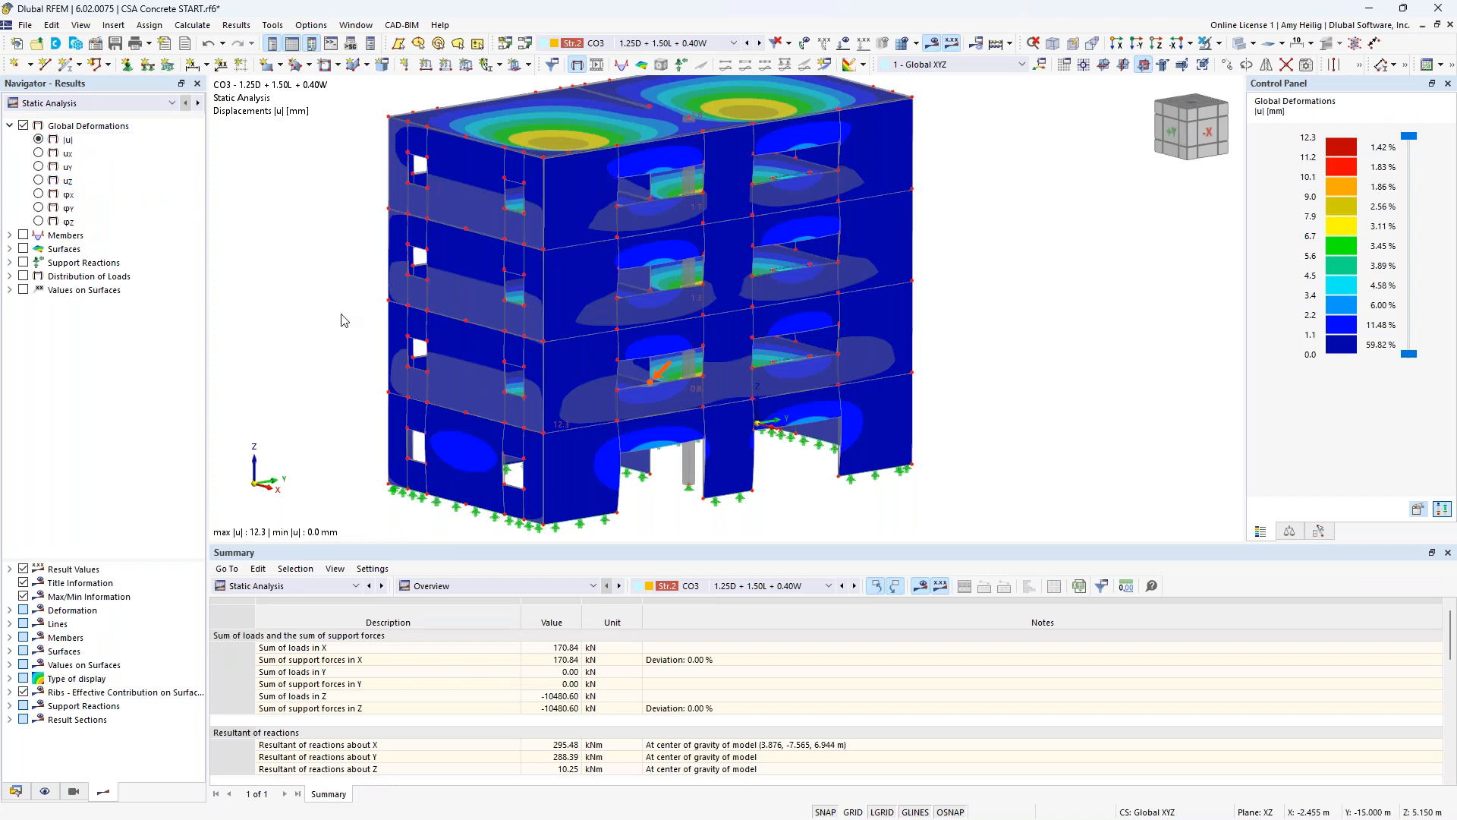
pyautogui.scroll(-3, 341, 315)
pyautogui.moveTo(342, 316); pyautogui.dragTo(484, 352, button='middle')
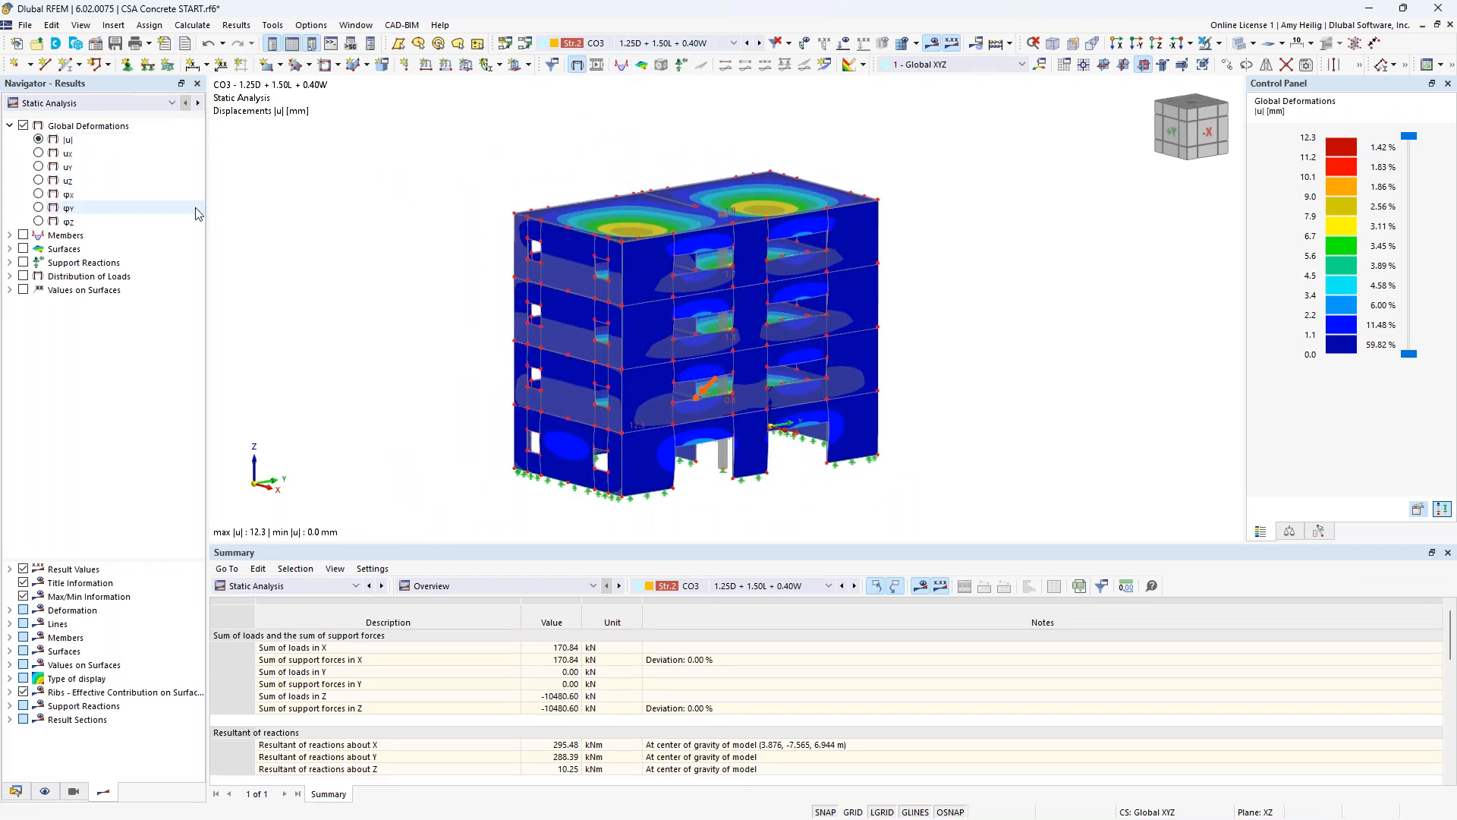
# - Look through the load cases and combinations available for the static analysis results, finishing on CO3
pyautogui.click(668, 44)
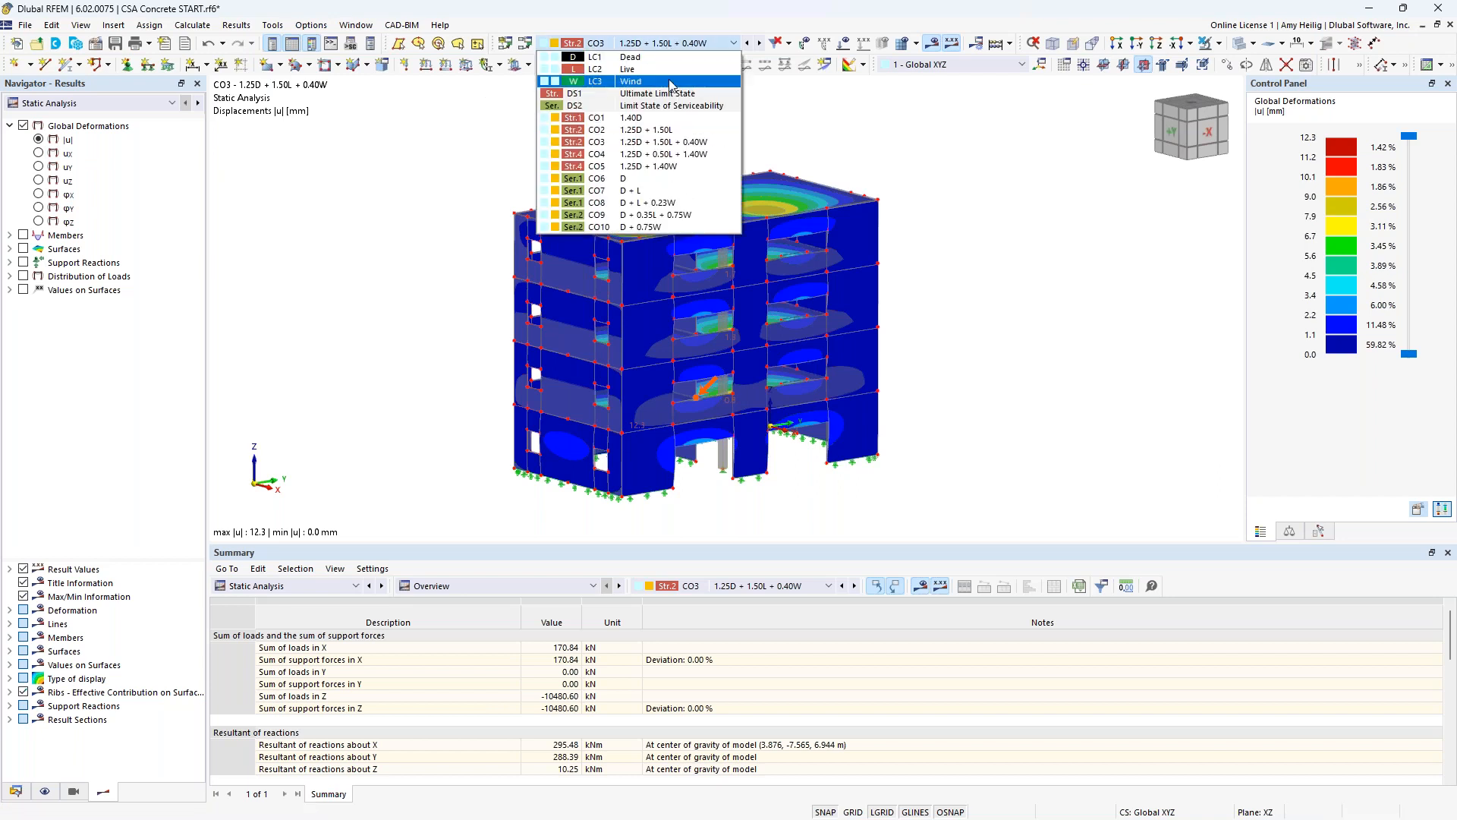
pyautogui.click(673, 119)
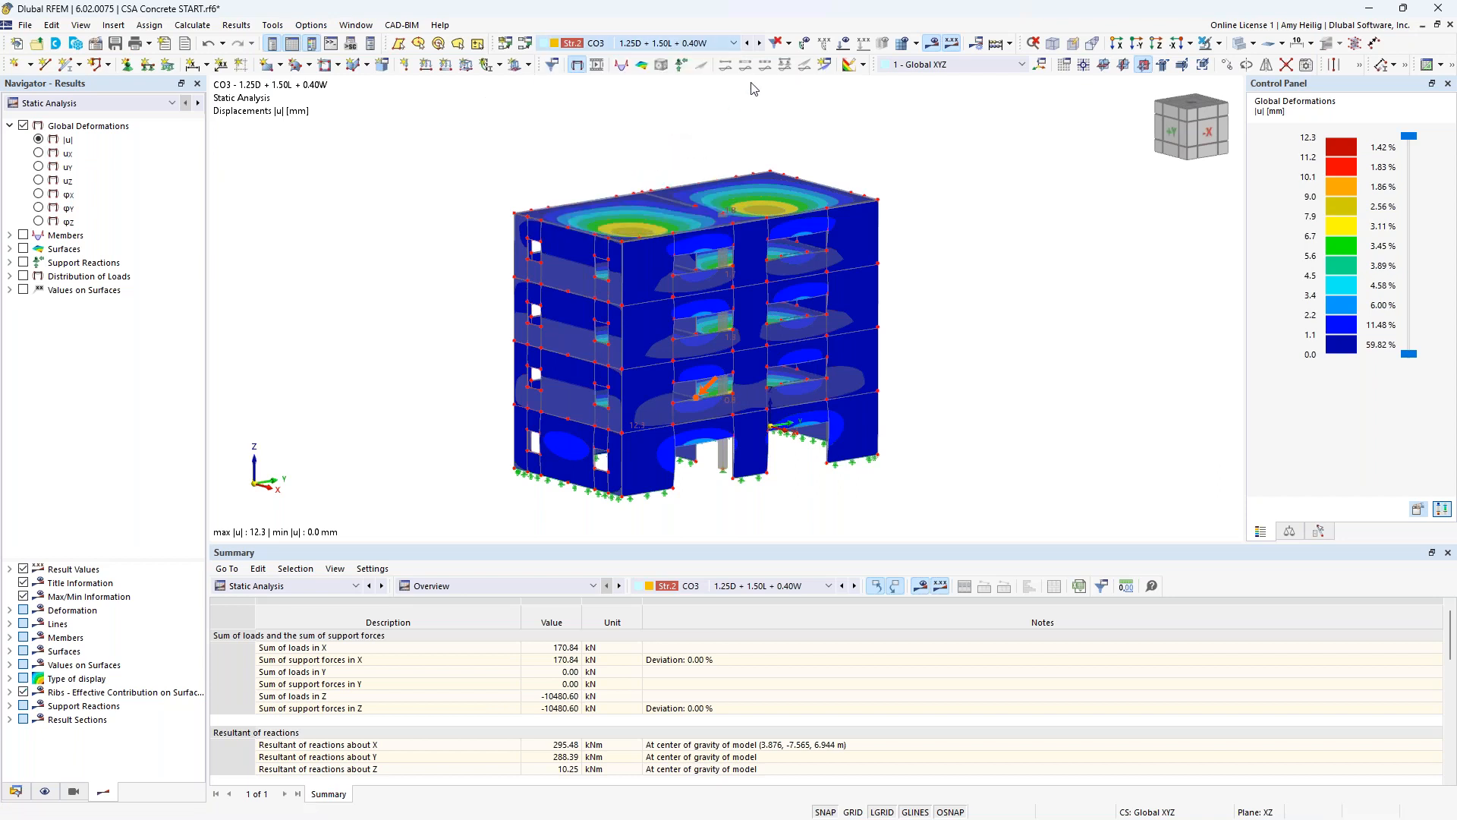
pyautogui.click(759, 43)
pyautogui.click(759, 44)
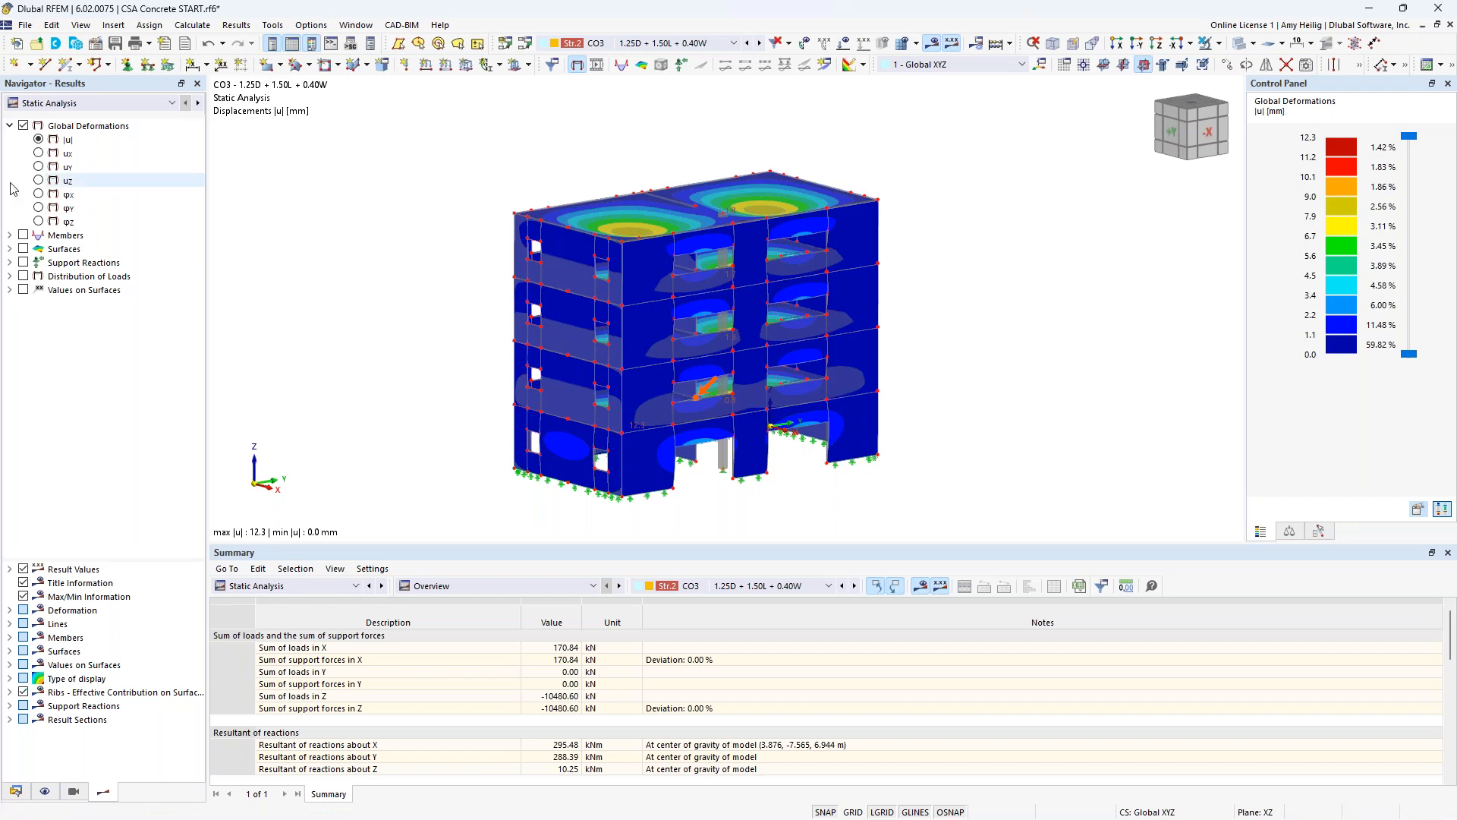
# - Replace the global deformations with the member results and display the building as a wireframe
pyautogui.click(10, 235)
pyautogui.click(23, 236)
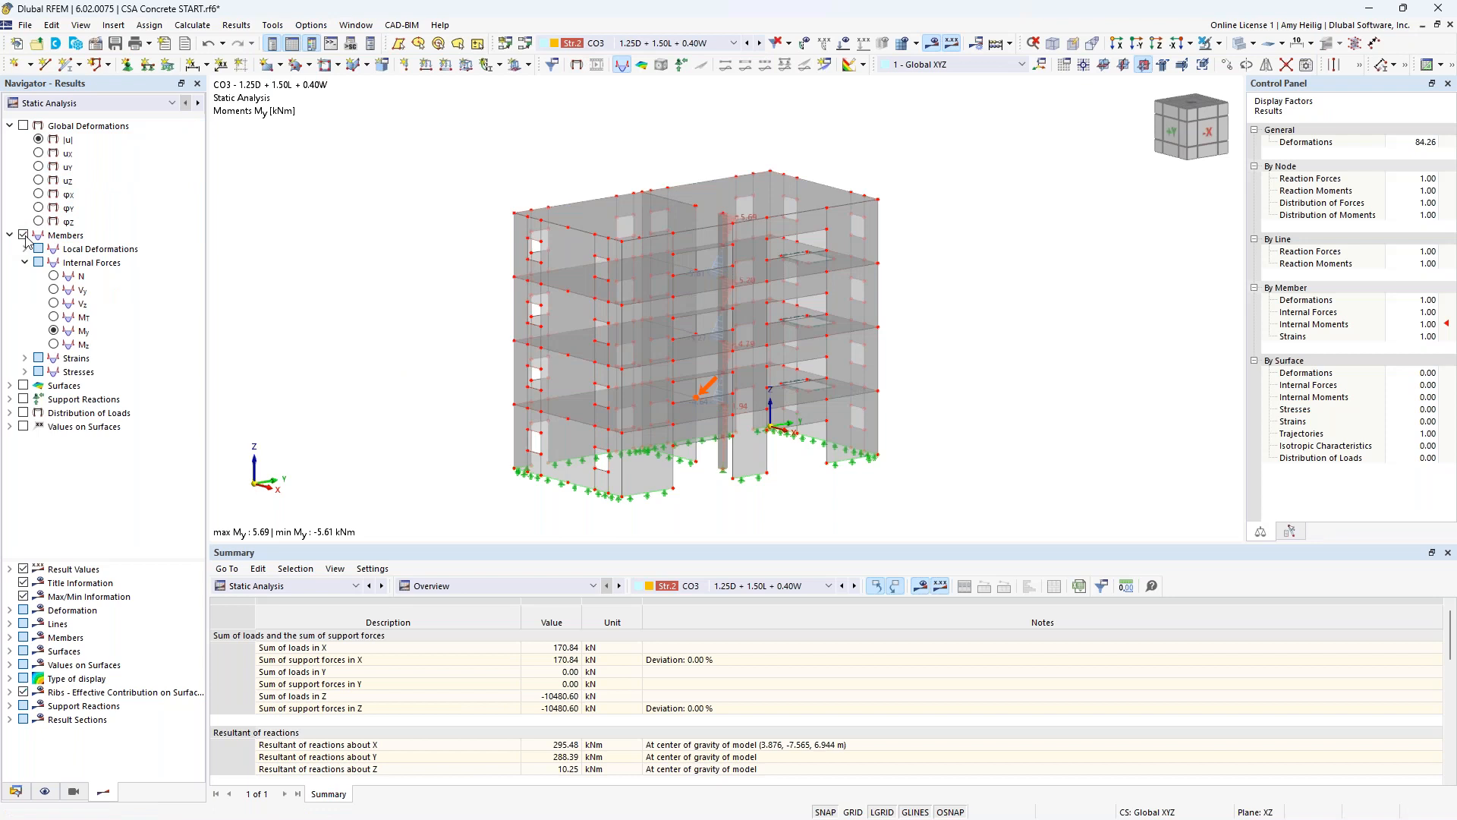
pyautogui.click(1238, 46)
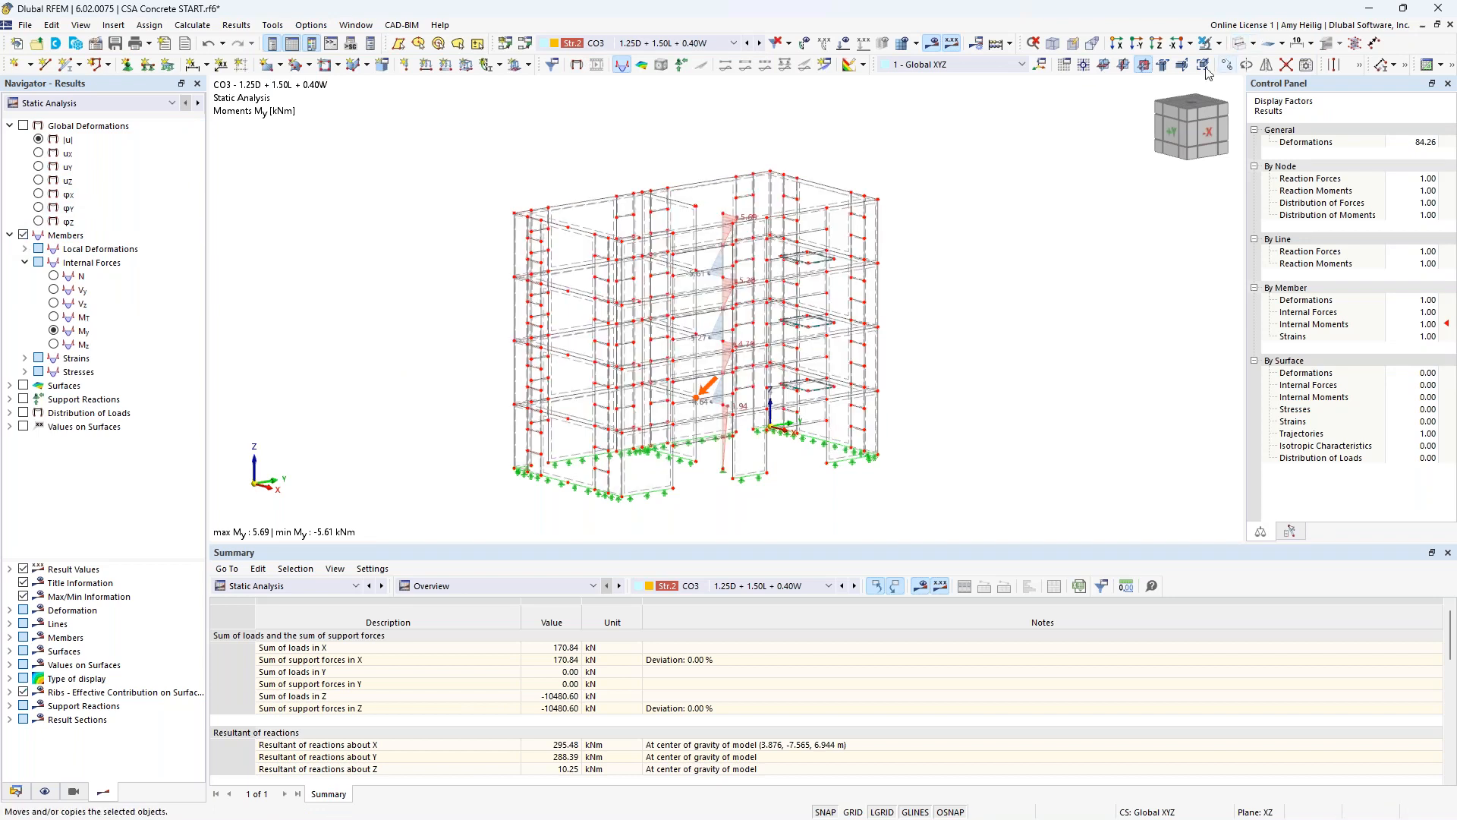
pyautogui.moveTo(754, 447); pyautogui.dragTo(759, 446, button='middle')
pyautogui.scroll(4, 758, 447)
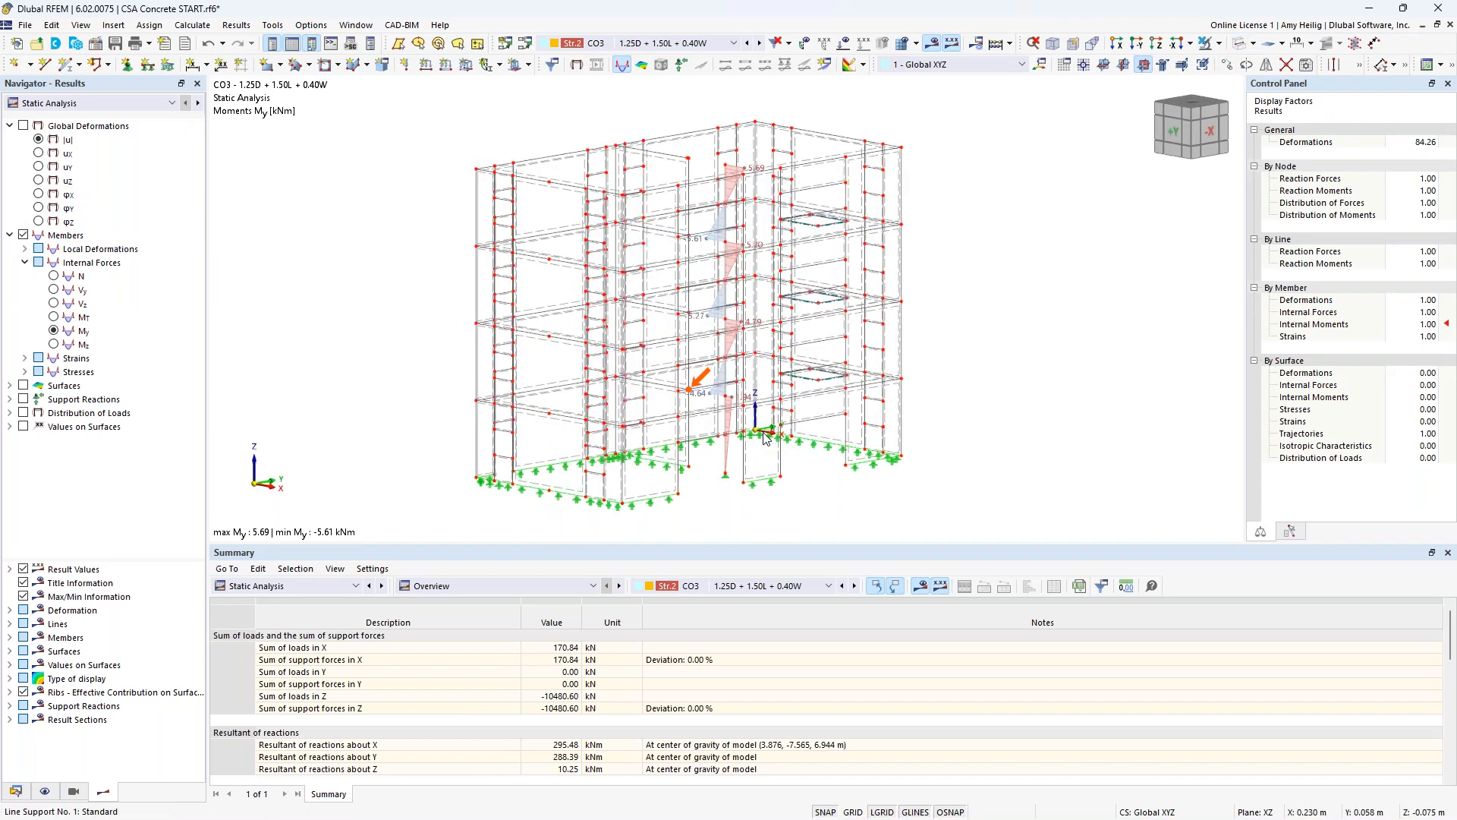
# - Examine the column's axial force N, shear force Vz and moment My diagrams, and check which result tables are offered
pyautogui.click(54, 277)
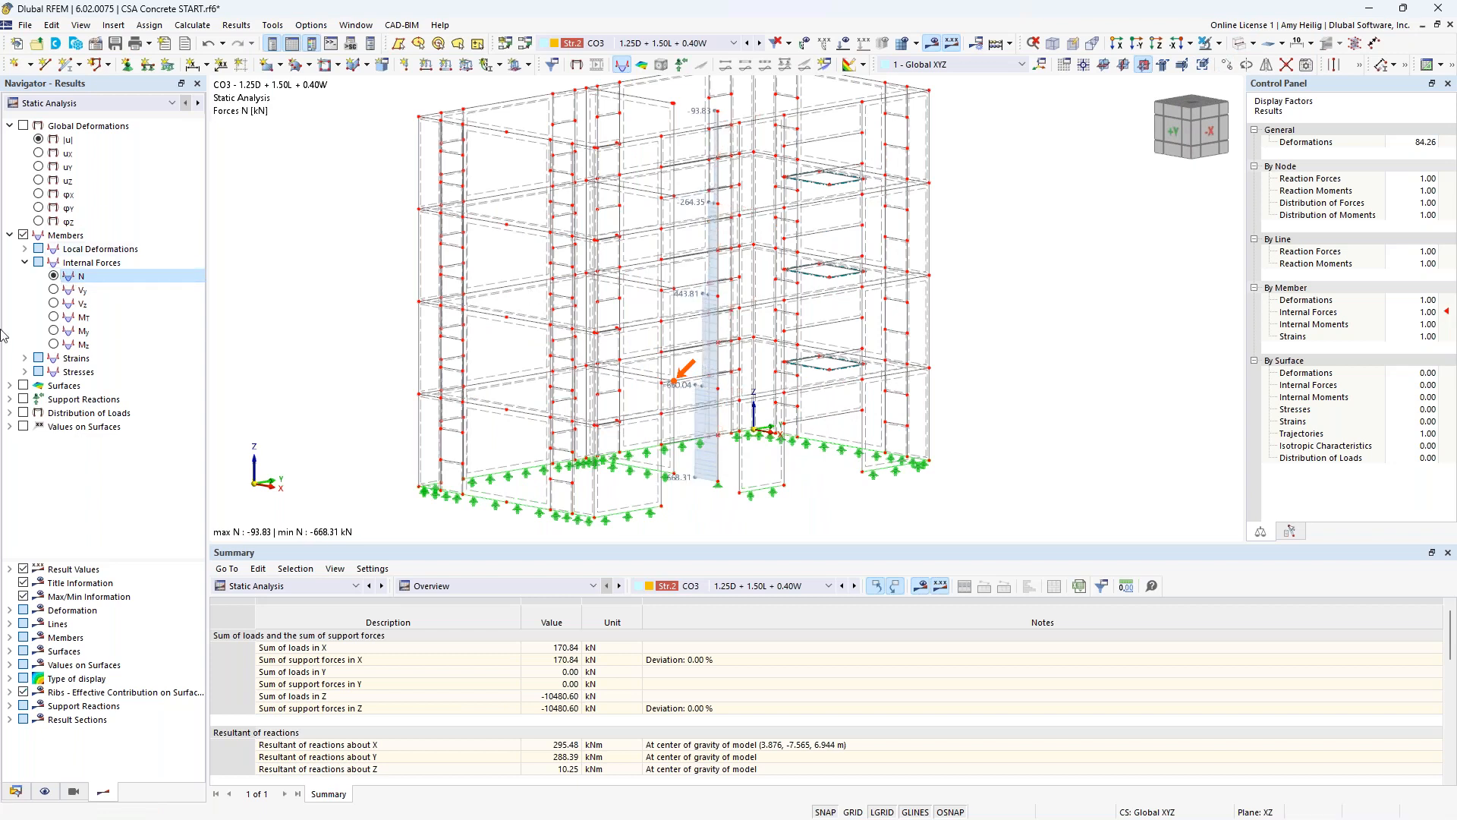
pyautogui.click(54, 304)
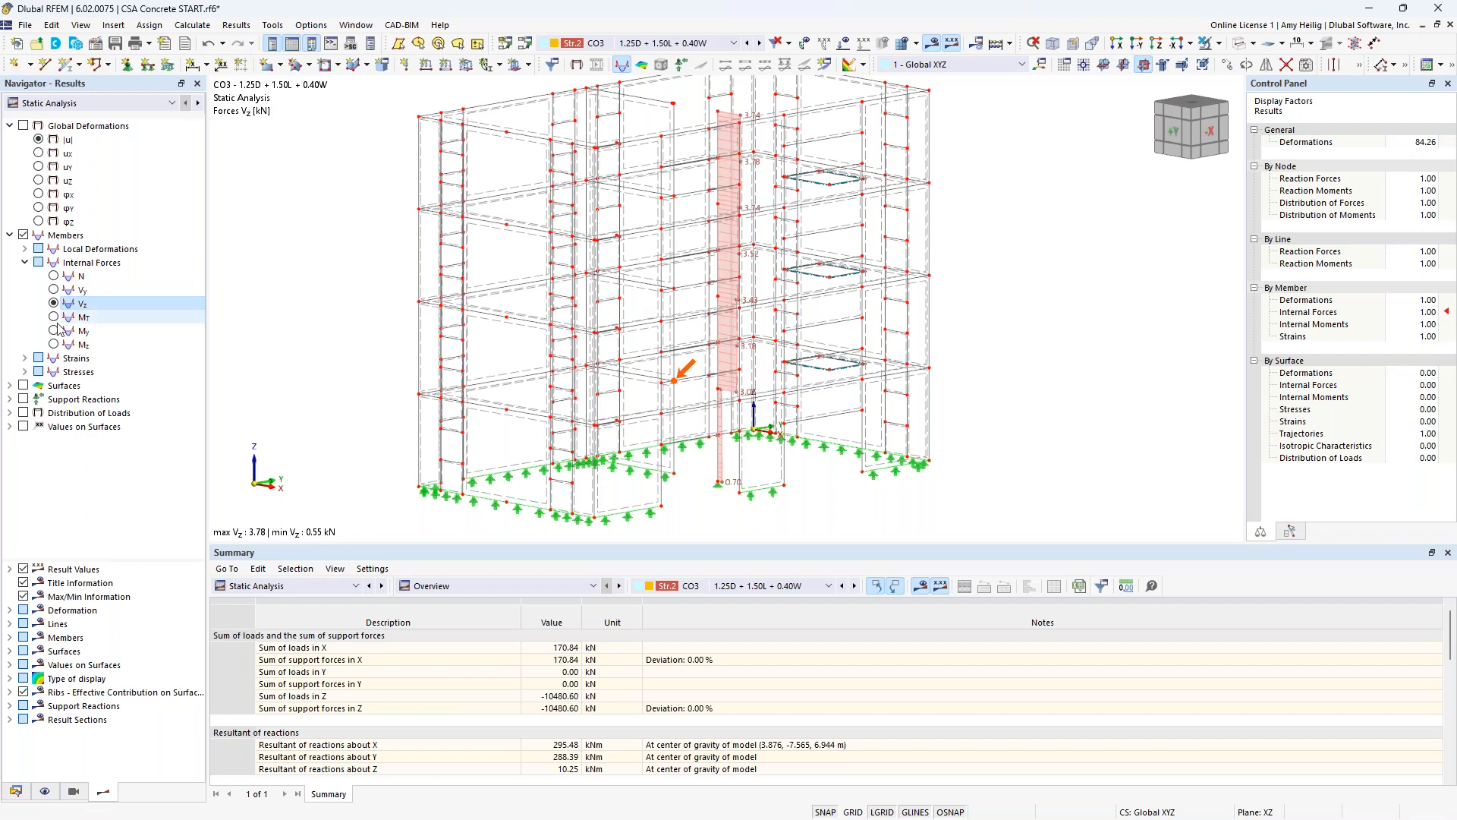
pyautogui.click(54, 331)
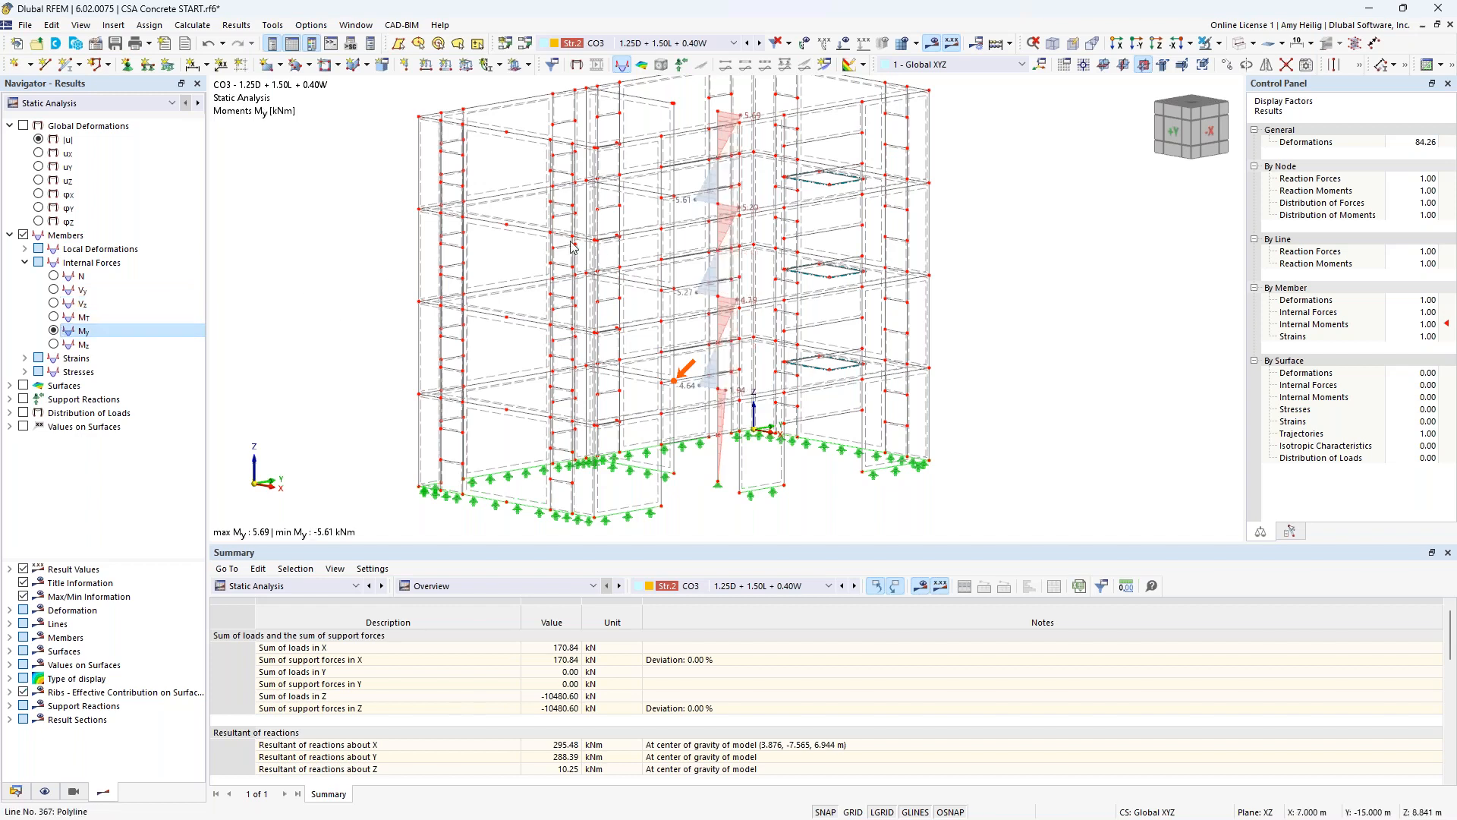
pyautogui.click(468, 585)
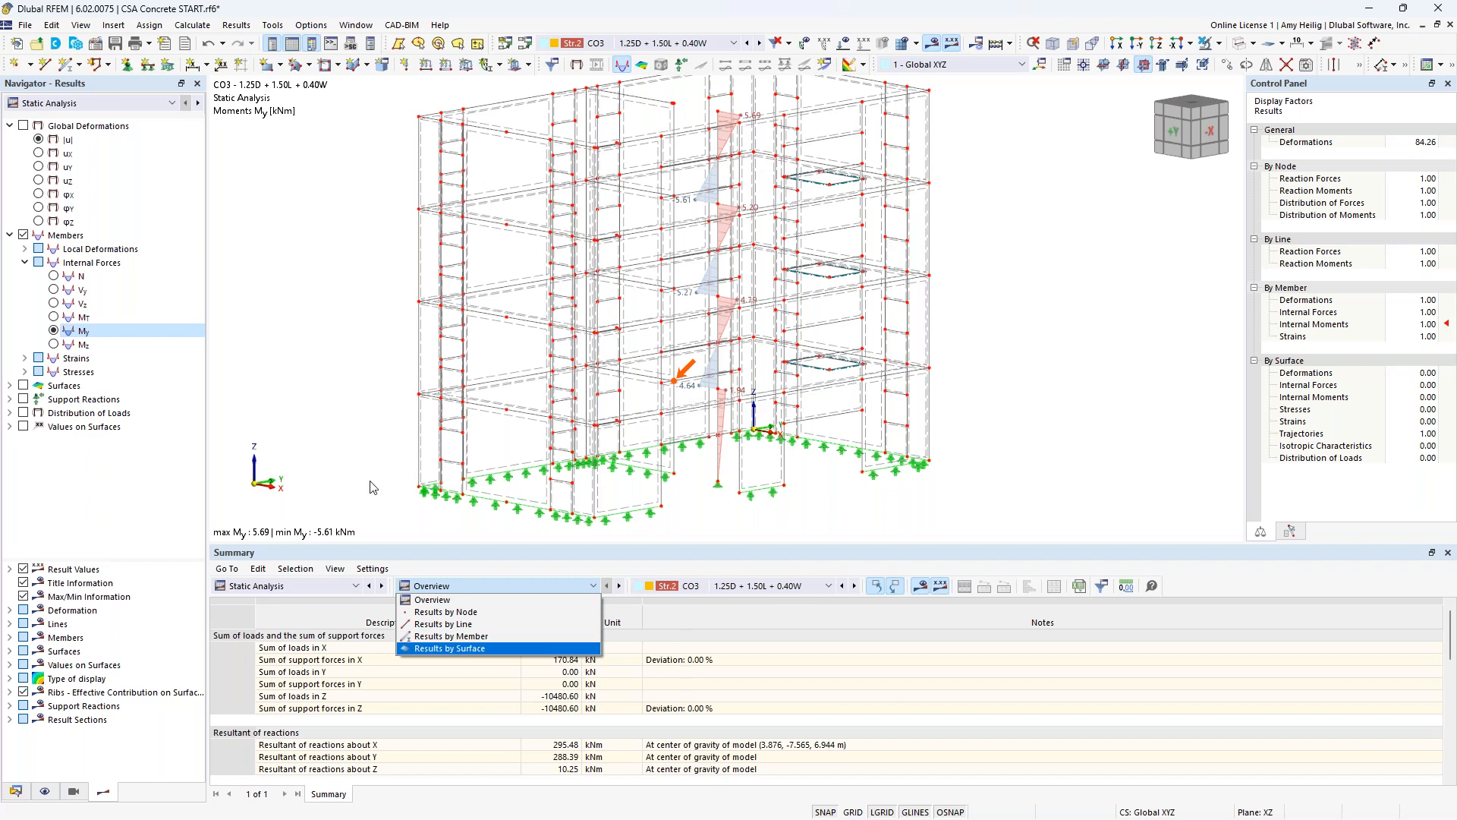
pyautogui.click(318, 400)
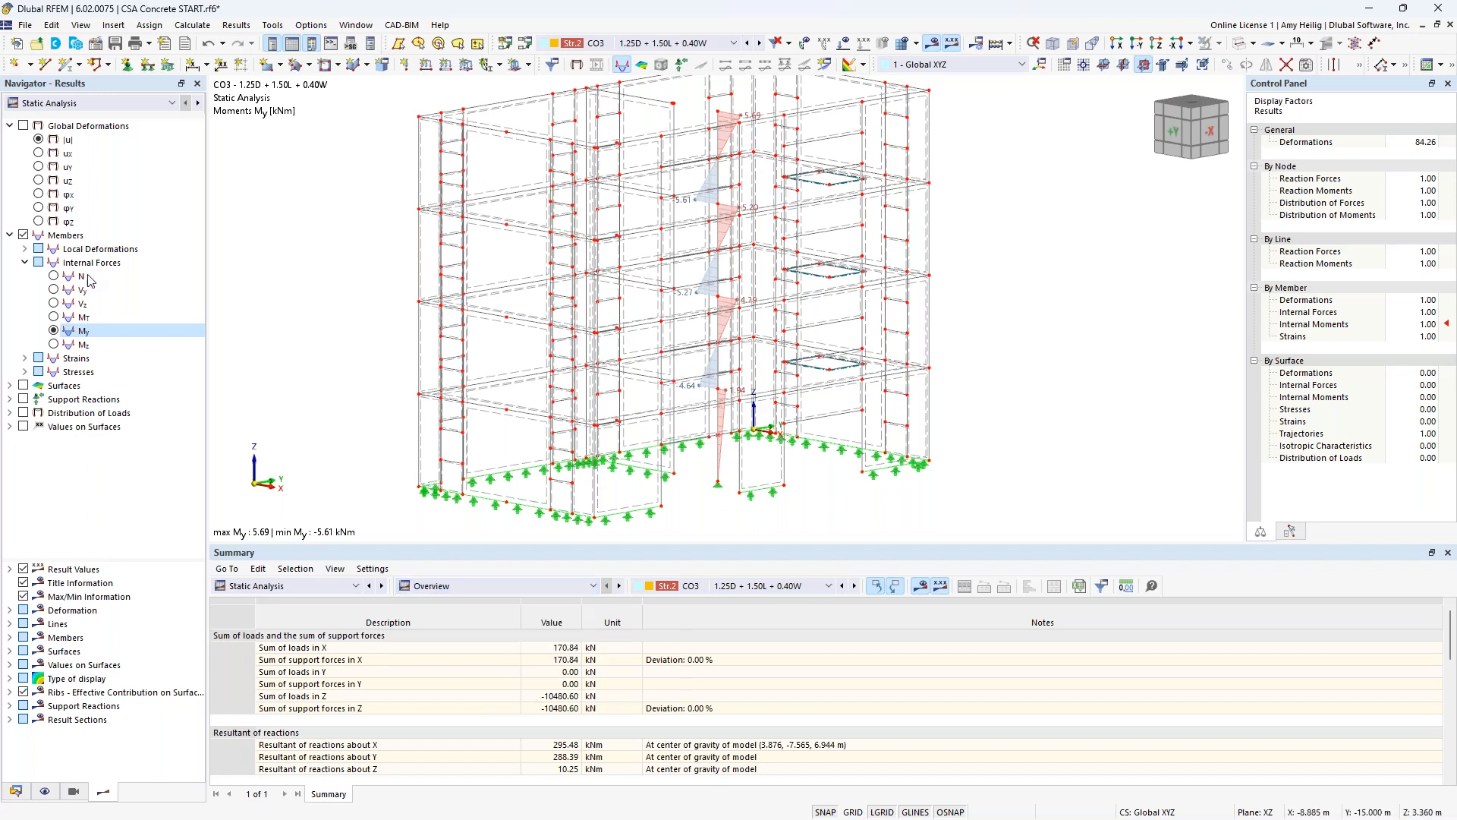
# - Isolate the lowest floor slab in the model using visibility by selected and related objects, with the surface result types listed
pyautogui.click(10, 235)
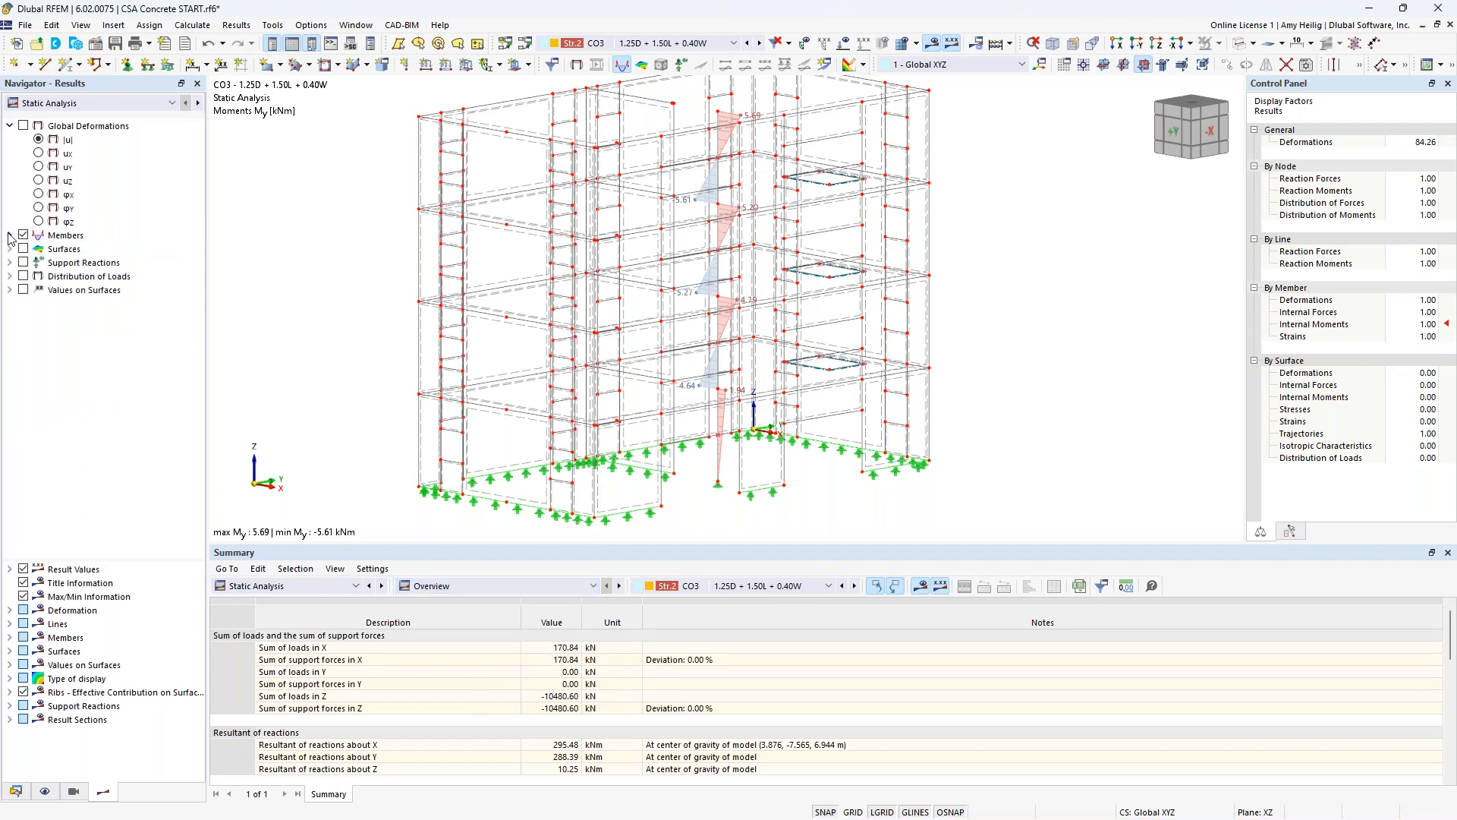
pyautogui.click(10, 249)
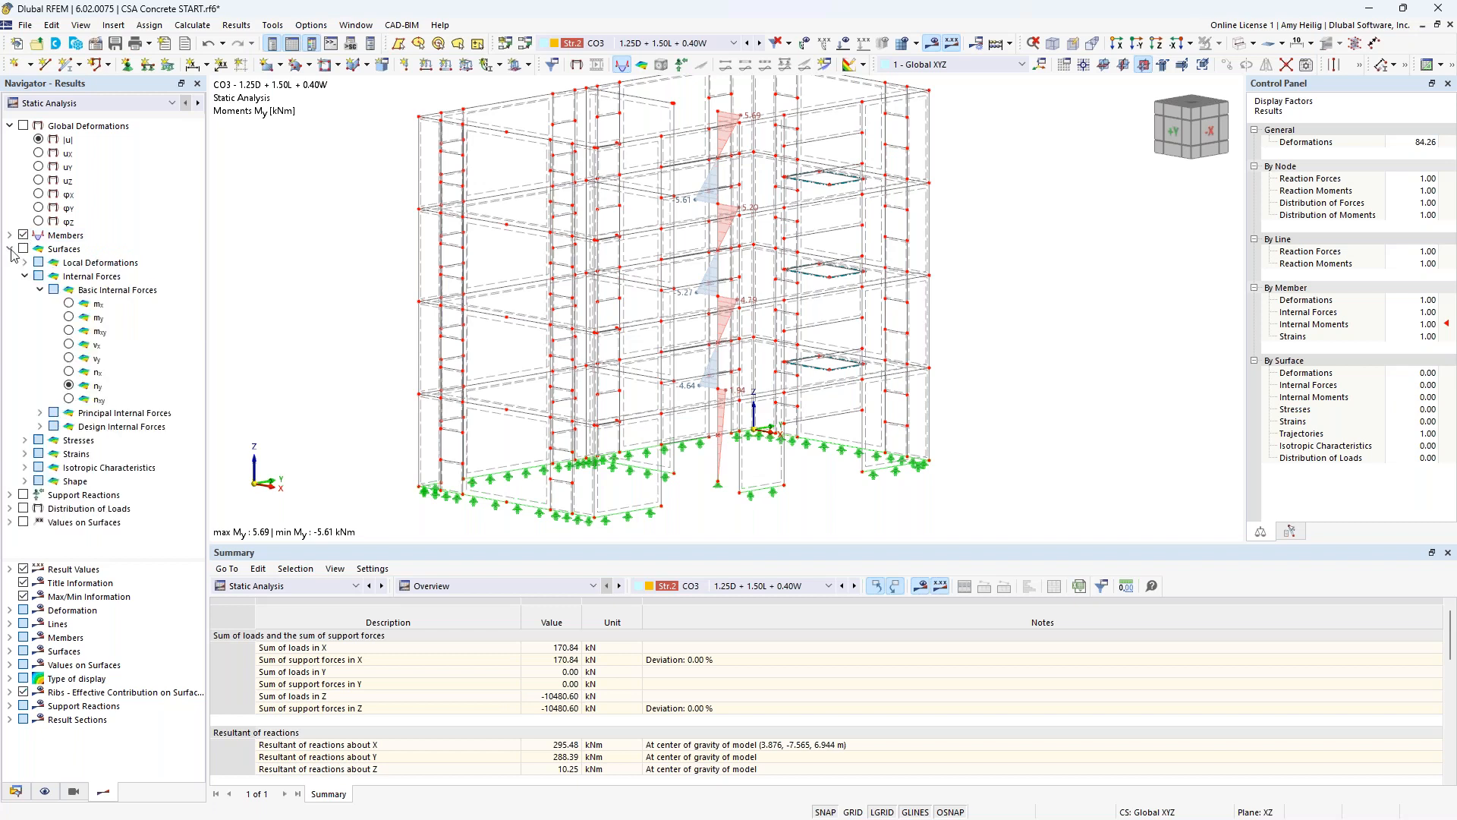
pyautogui.keyDown('ctrl'); pyautogui.moveTo(978, 469); pyautogui.dragTo(856, 433, button='middle'); pyautogui.keyUp('ctrl')
pyautogui.moveTo(389, 364); pyautogui.dragTo(954, 415)
pyautogui.click(1219, 45)
pyautogui.click(1226, 62)
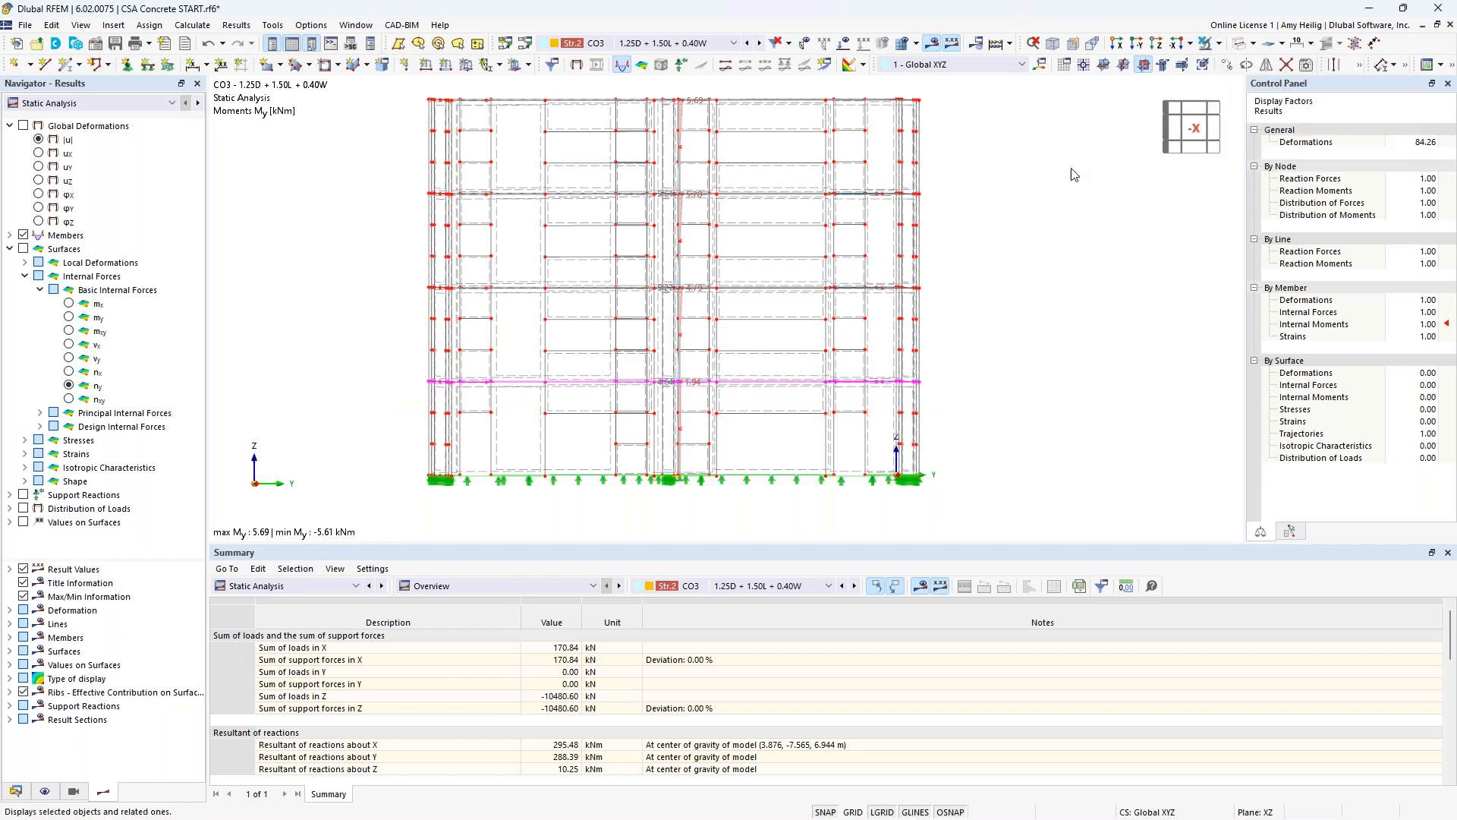
pyautogui.keyDown('ctrl'); pyautogui.moveTo(533, 302); pyautogui.dragTo(561, 390, button='middle'); pyautogui.keyUp('ctrl')
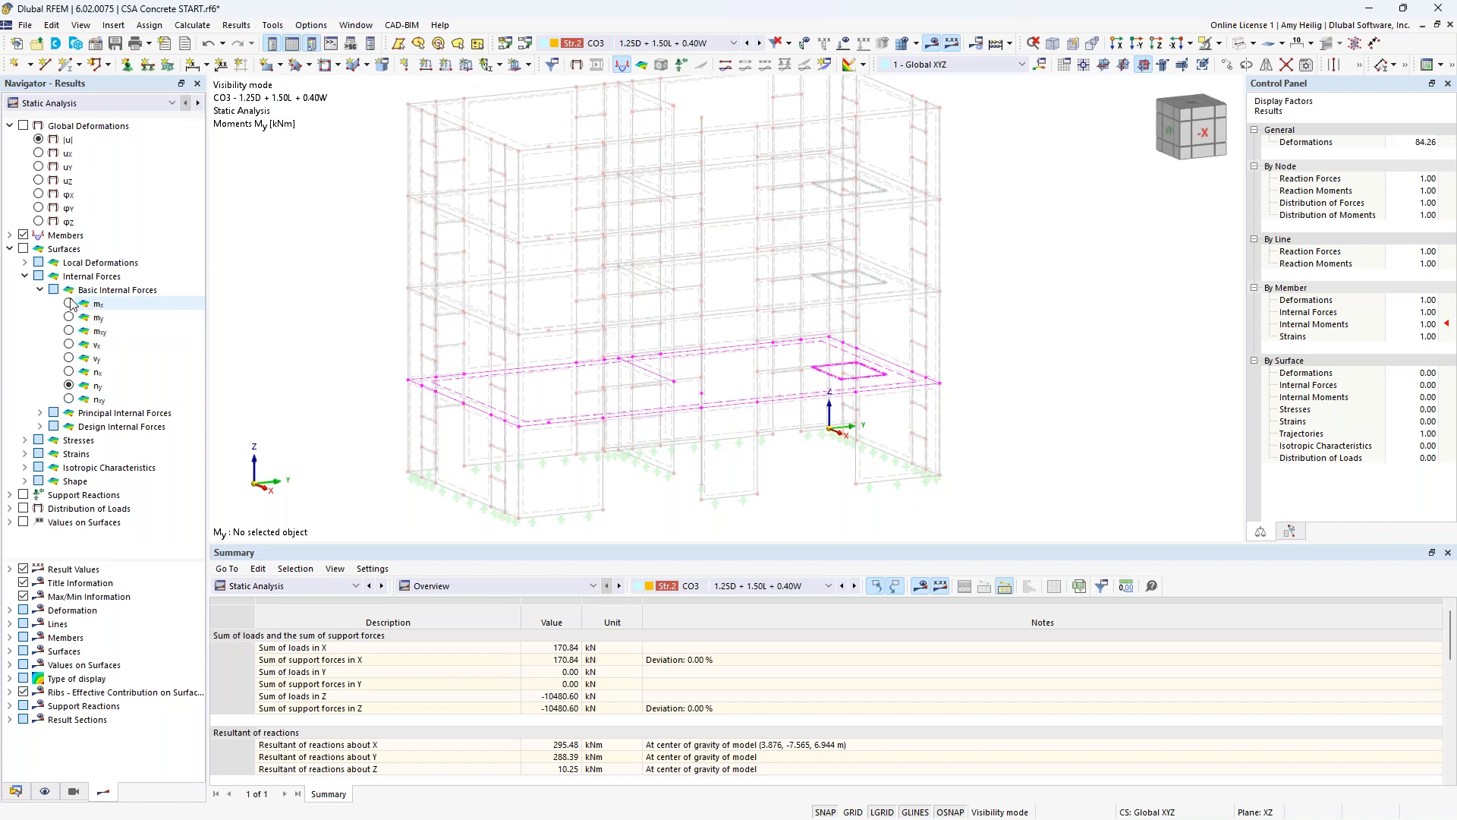
# - Show surface results instead of member results and examine the moments mx, my and mxy on the lowest floor slab
pyautogui.click(24, 249)
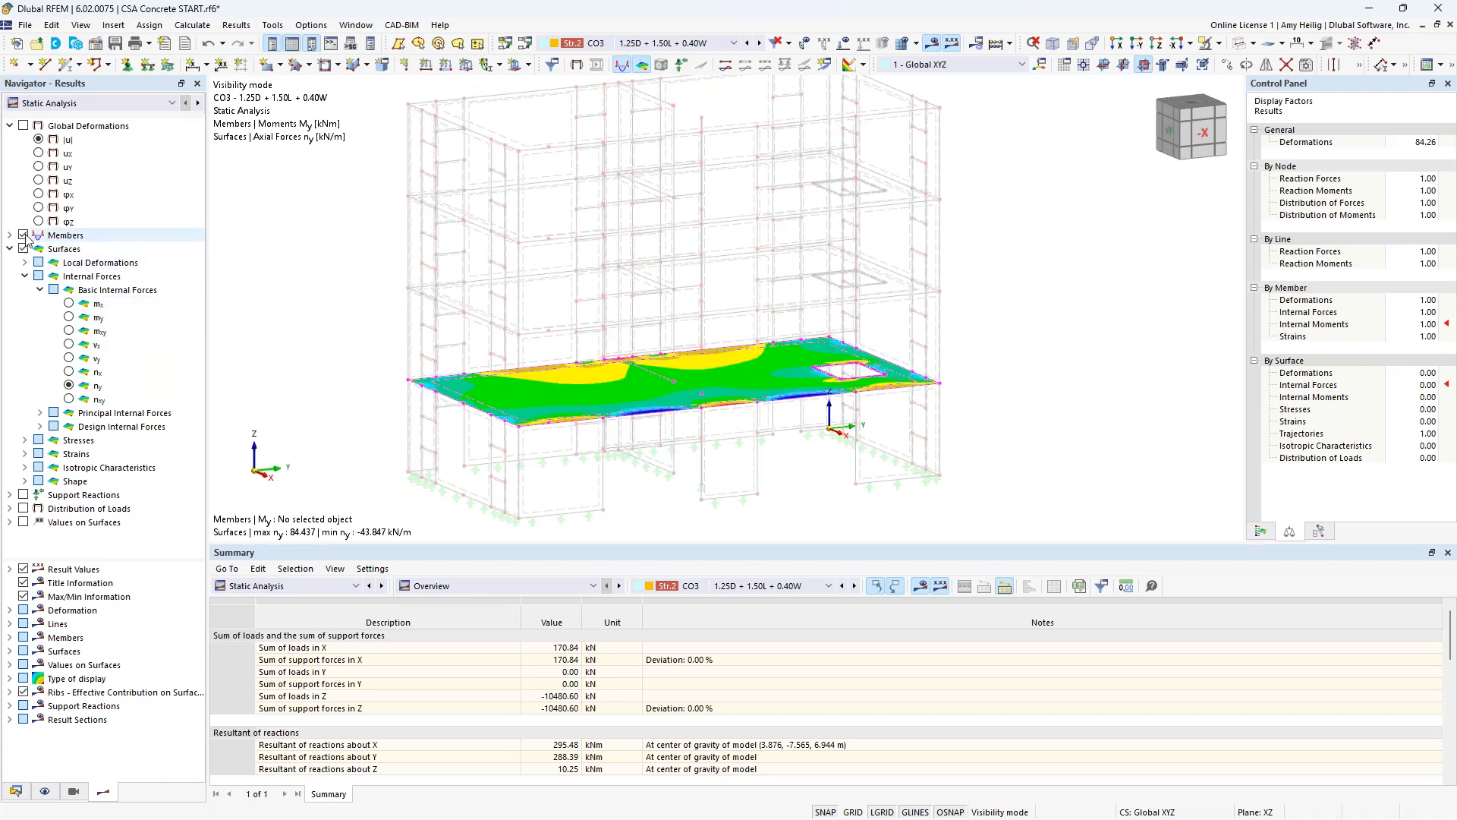
pyautogui.click(23, 235)
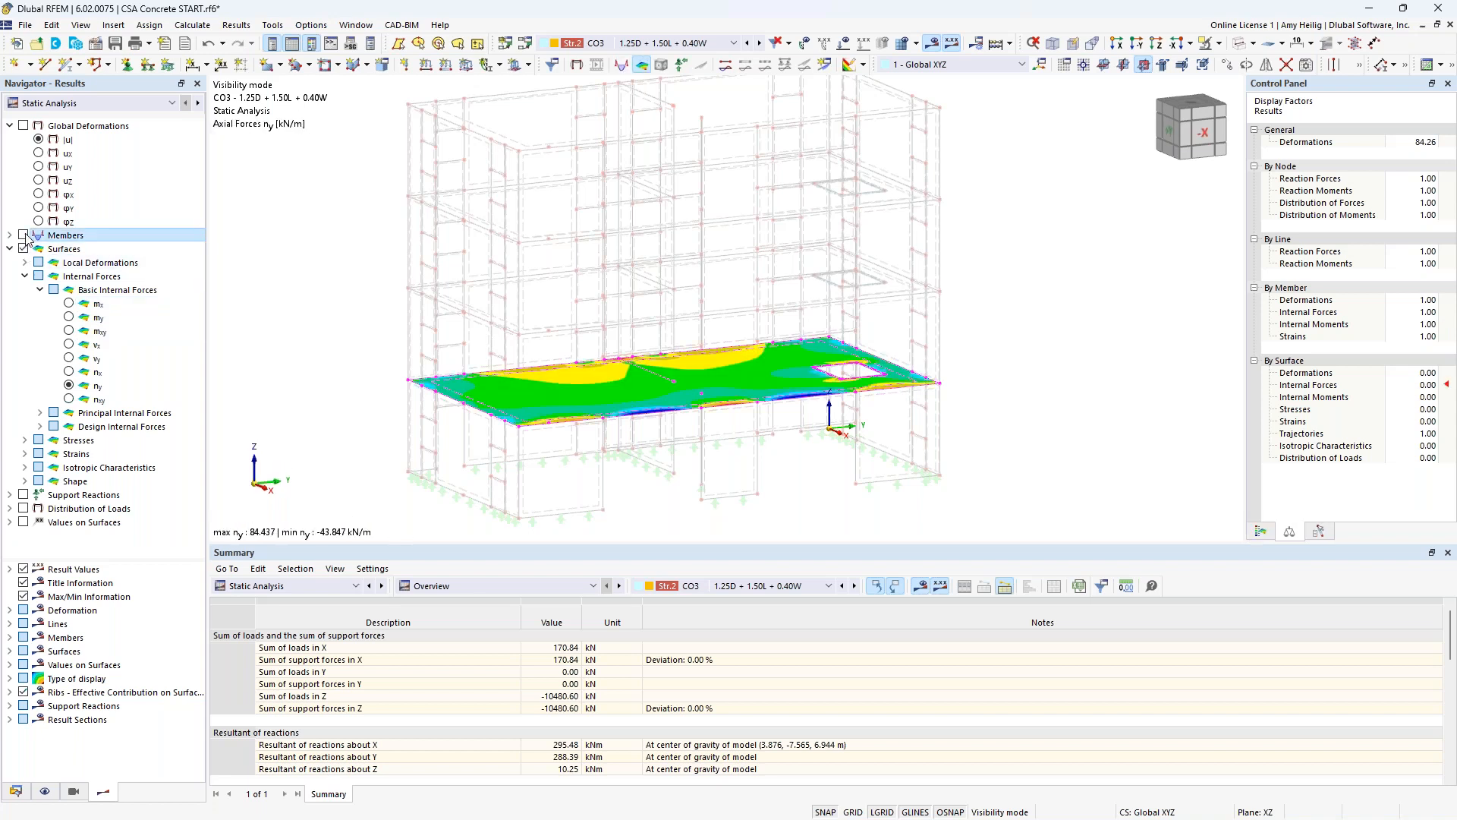
pyautogui.click(69, 303)
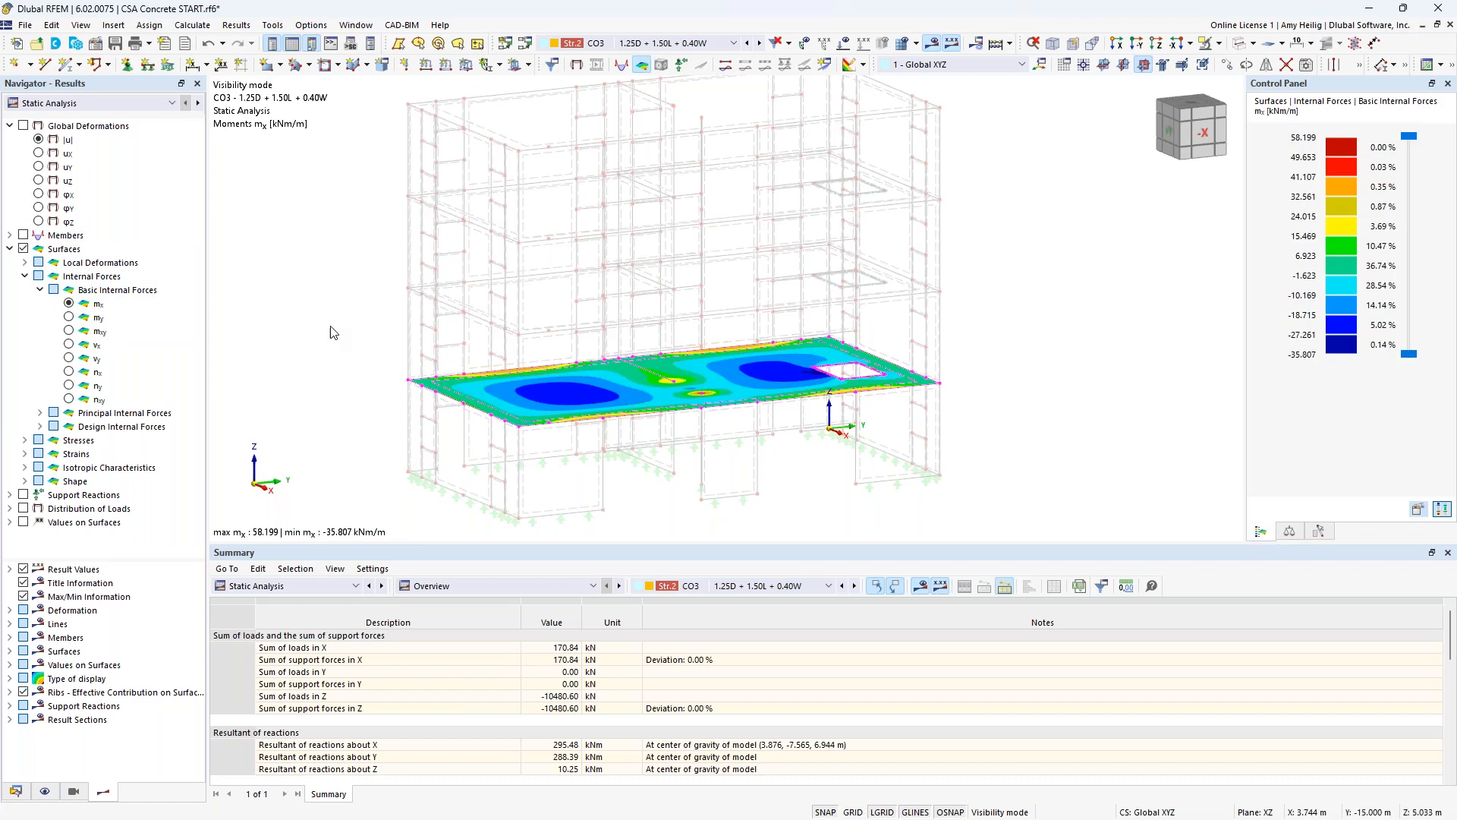
pyautogui.click(69, 317)
pyautogui.click(69, 331)
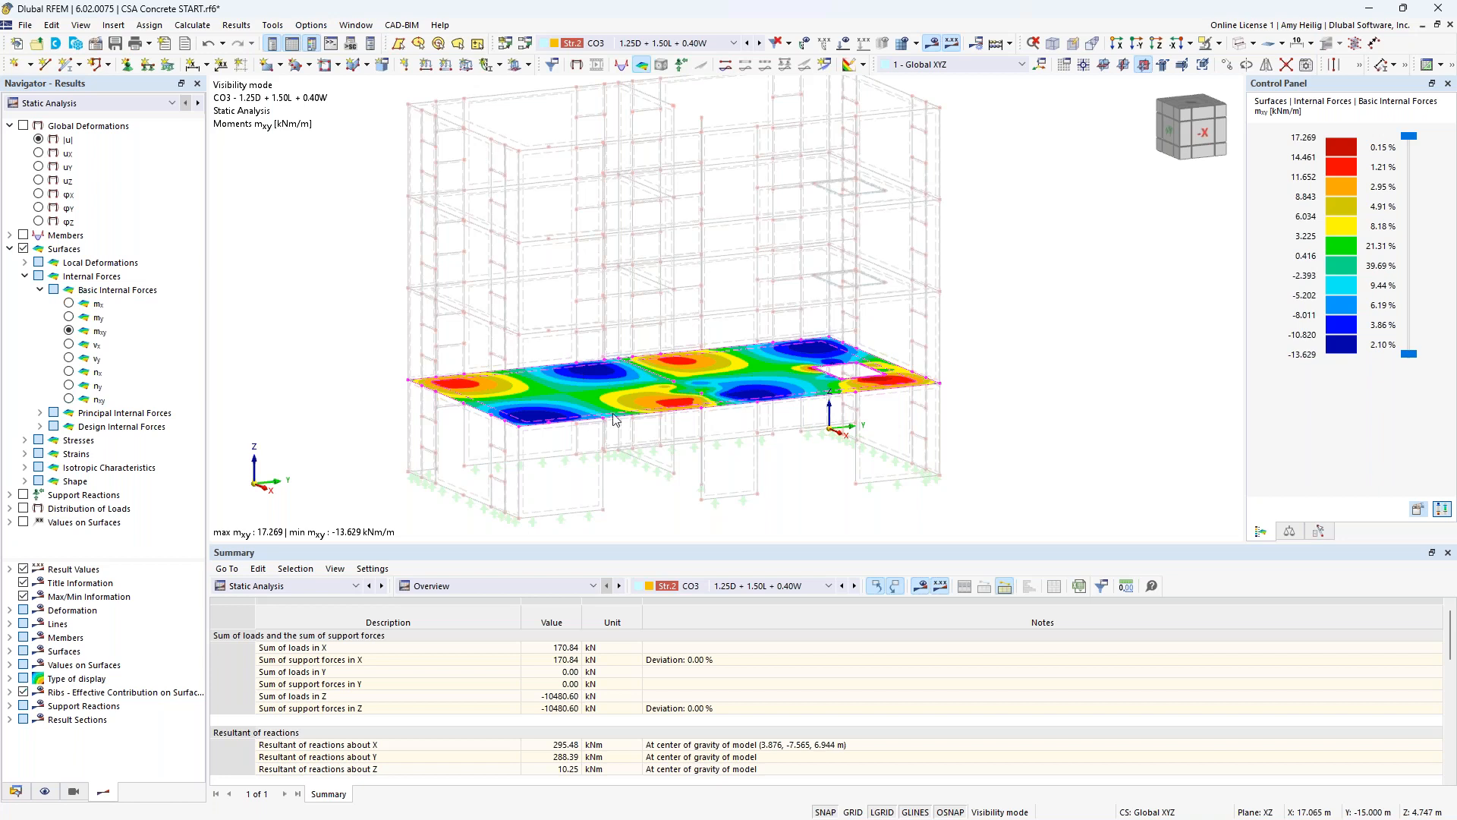
# - Examine the axial forces nx and ny on the lowest floor slab
pyautogui.click(69, 372)
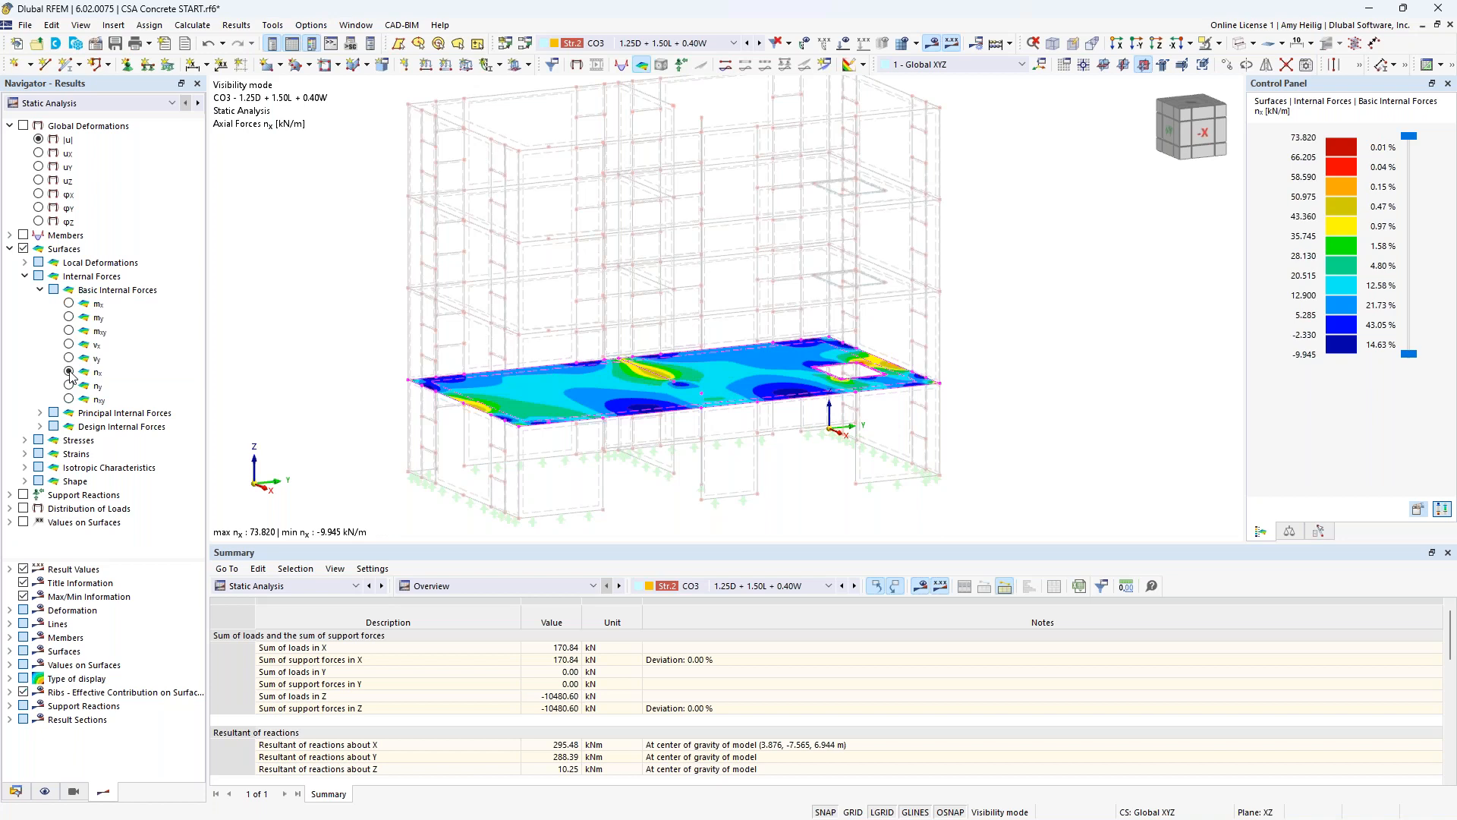
pyautogui.click(69, 386)
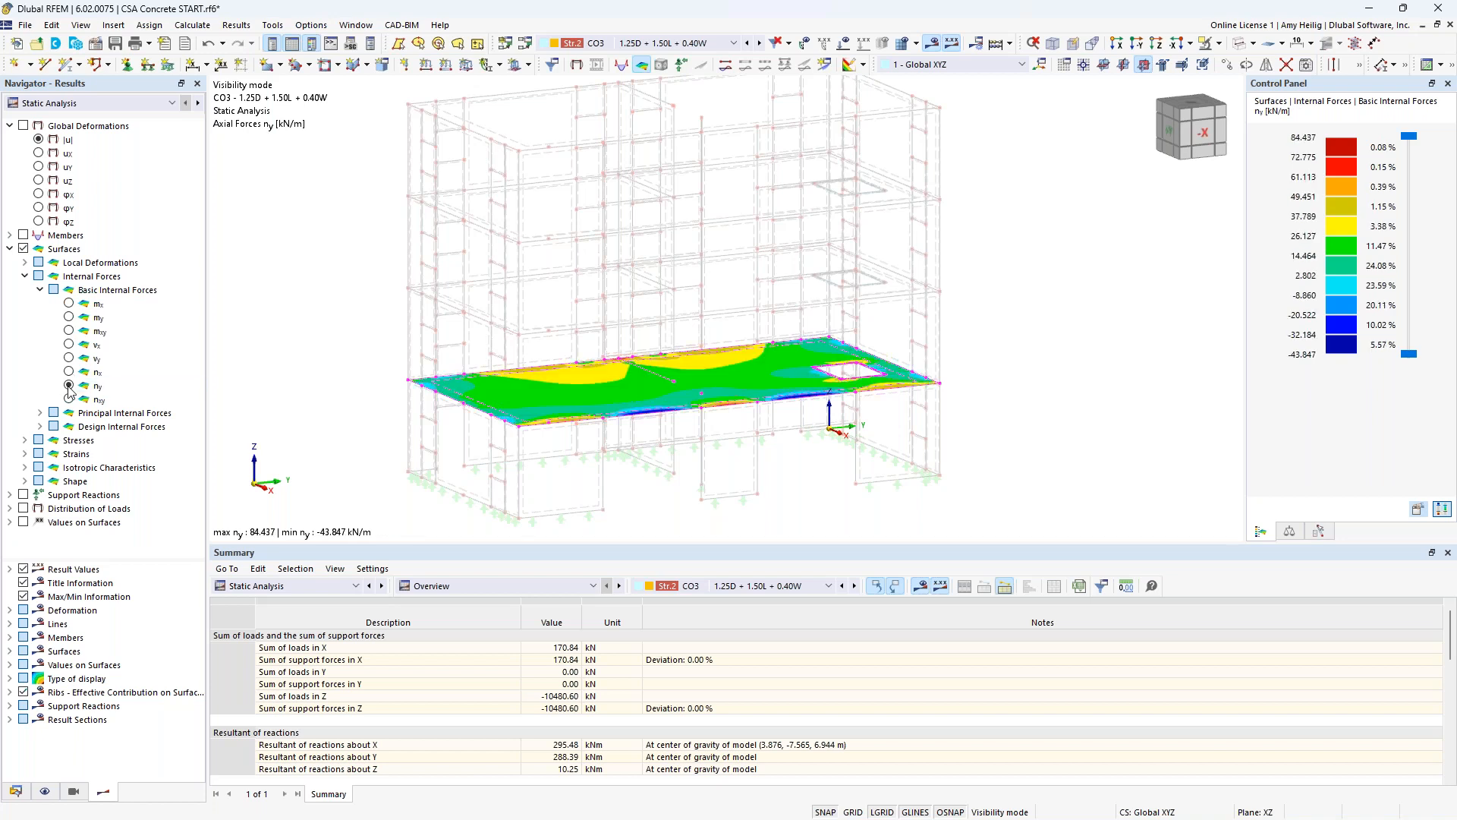
pyautogui.scroll(1, 654, 406)
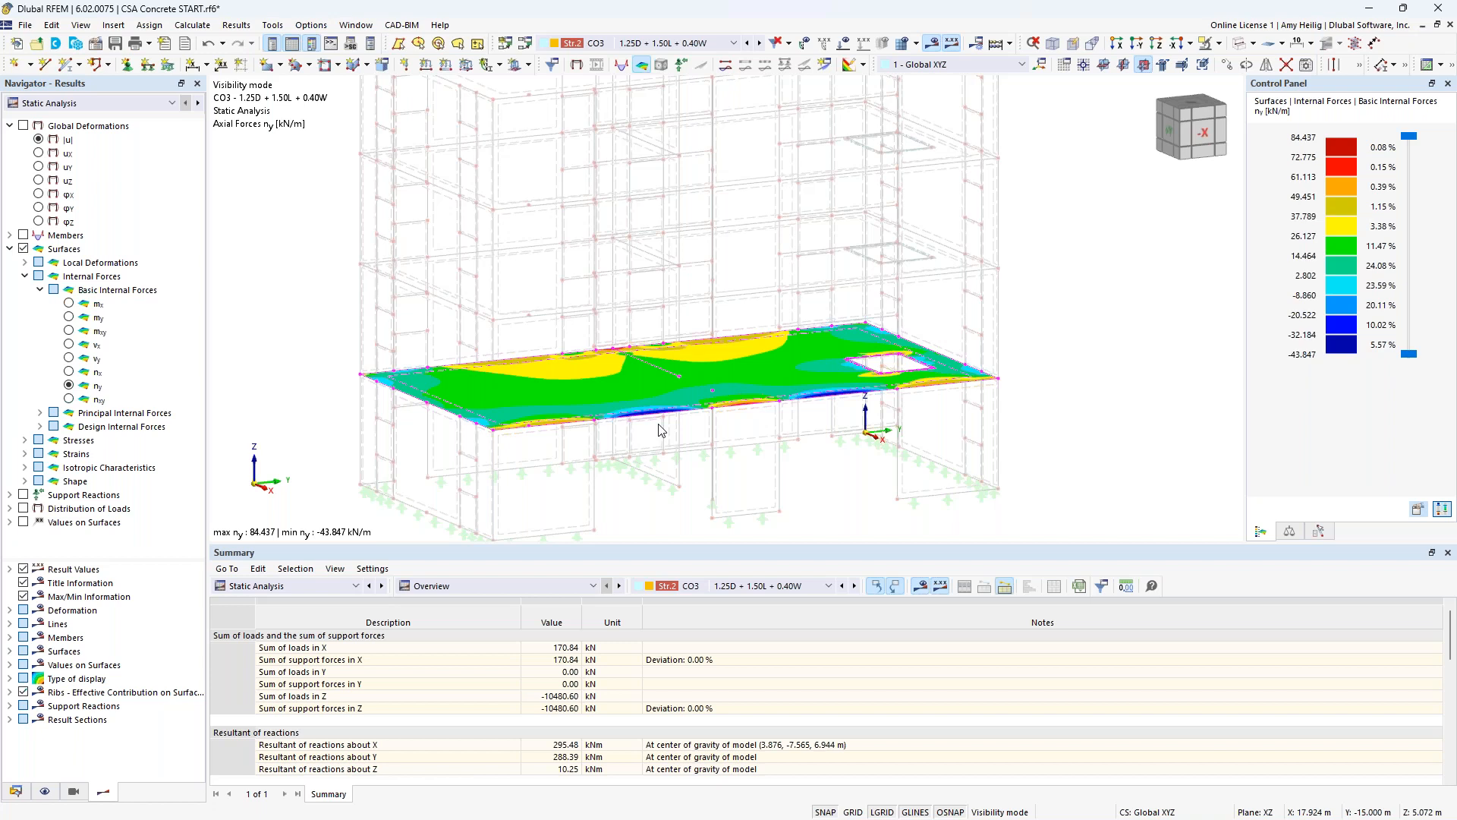
# - Cancel the visibility mode to restore the full building and return to the concrete design results
pyautogui.click(10, 249)
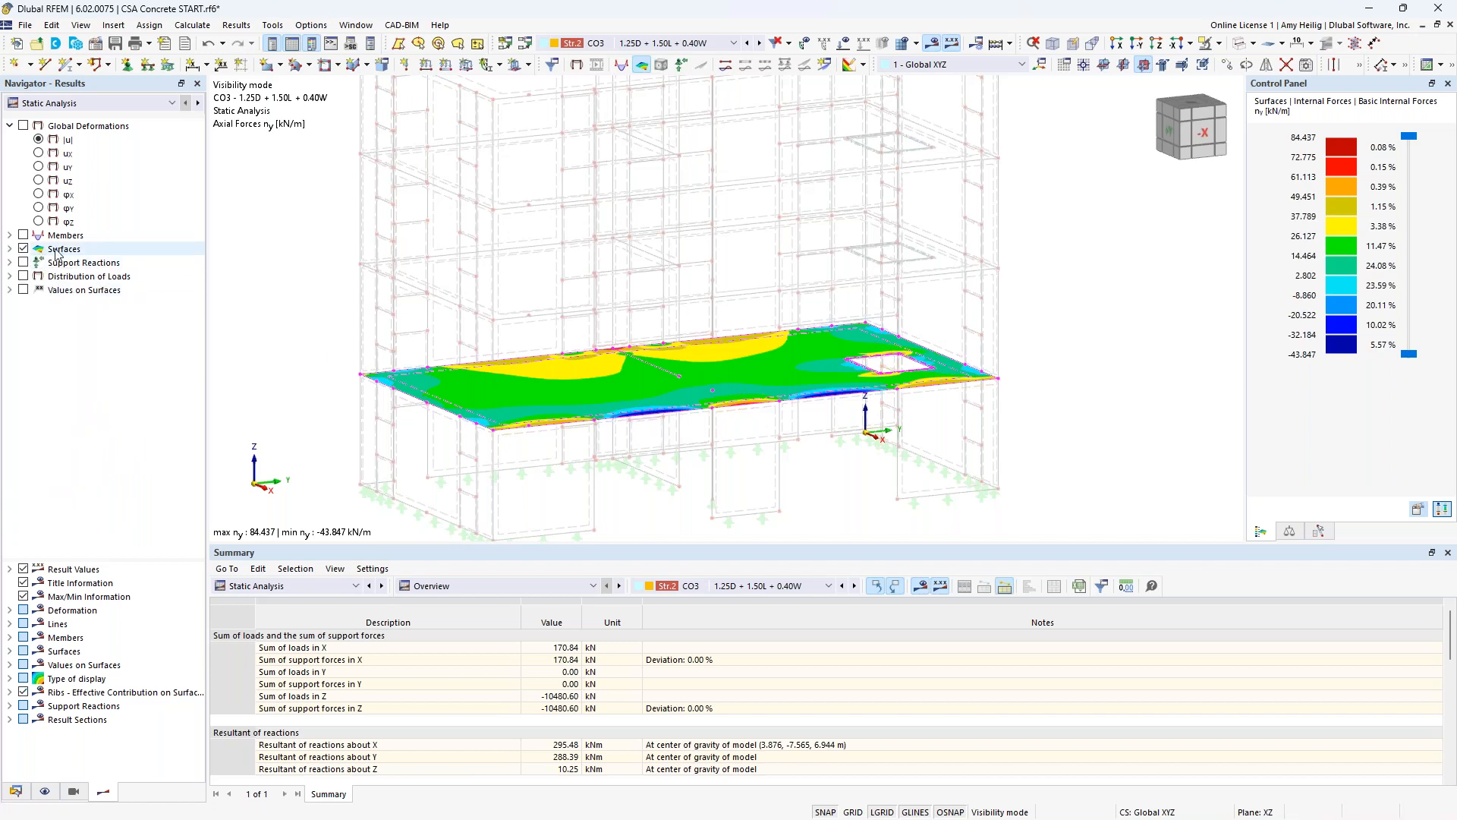
pyautogui.click(1220, 44)
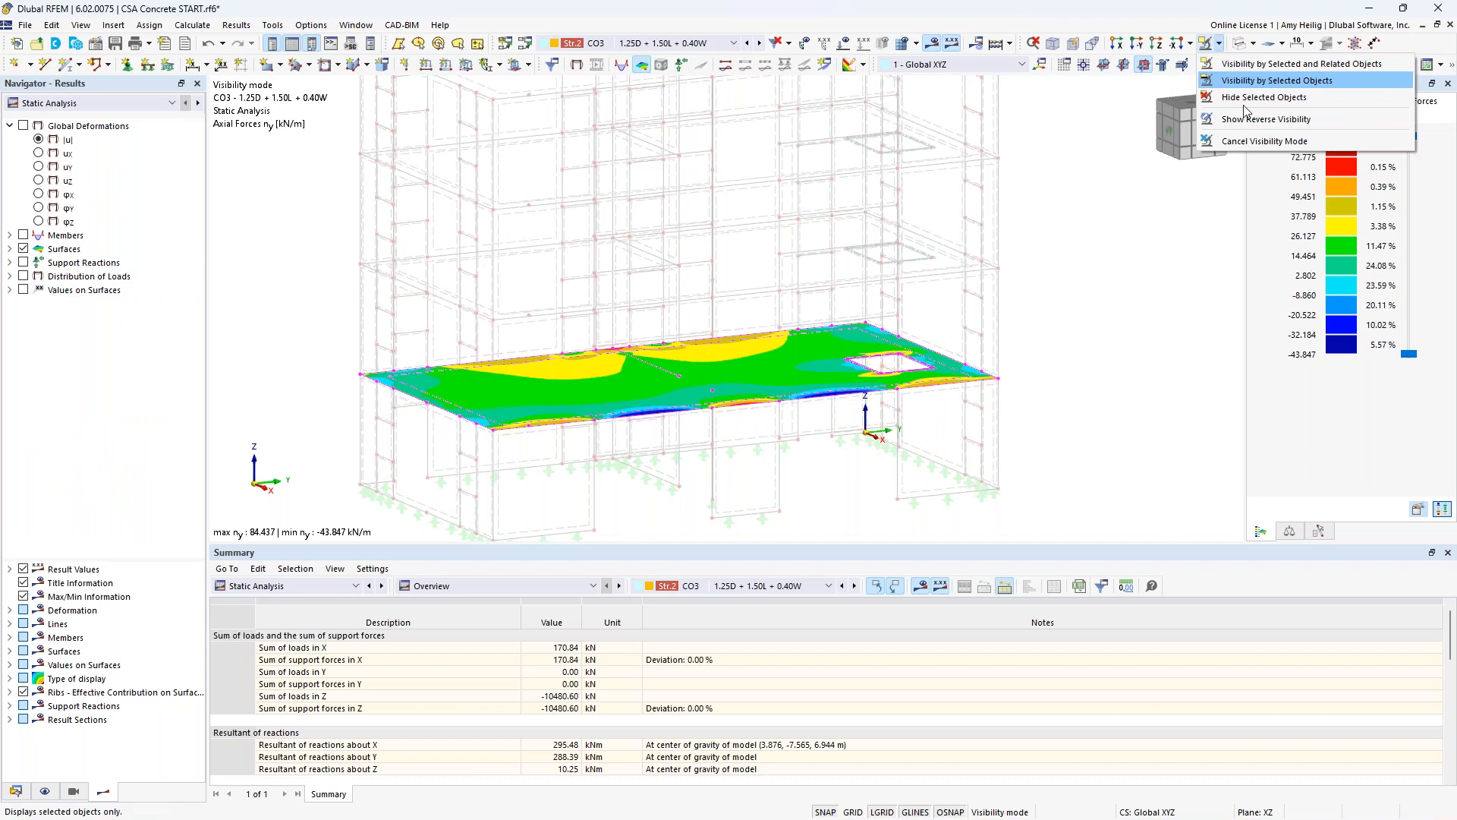
pyautogui.click(1245, 142)
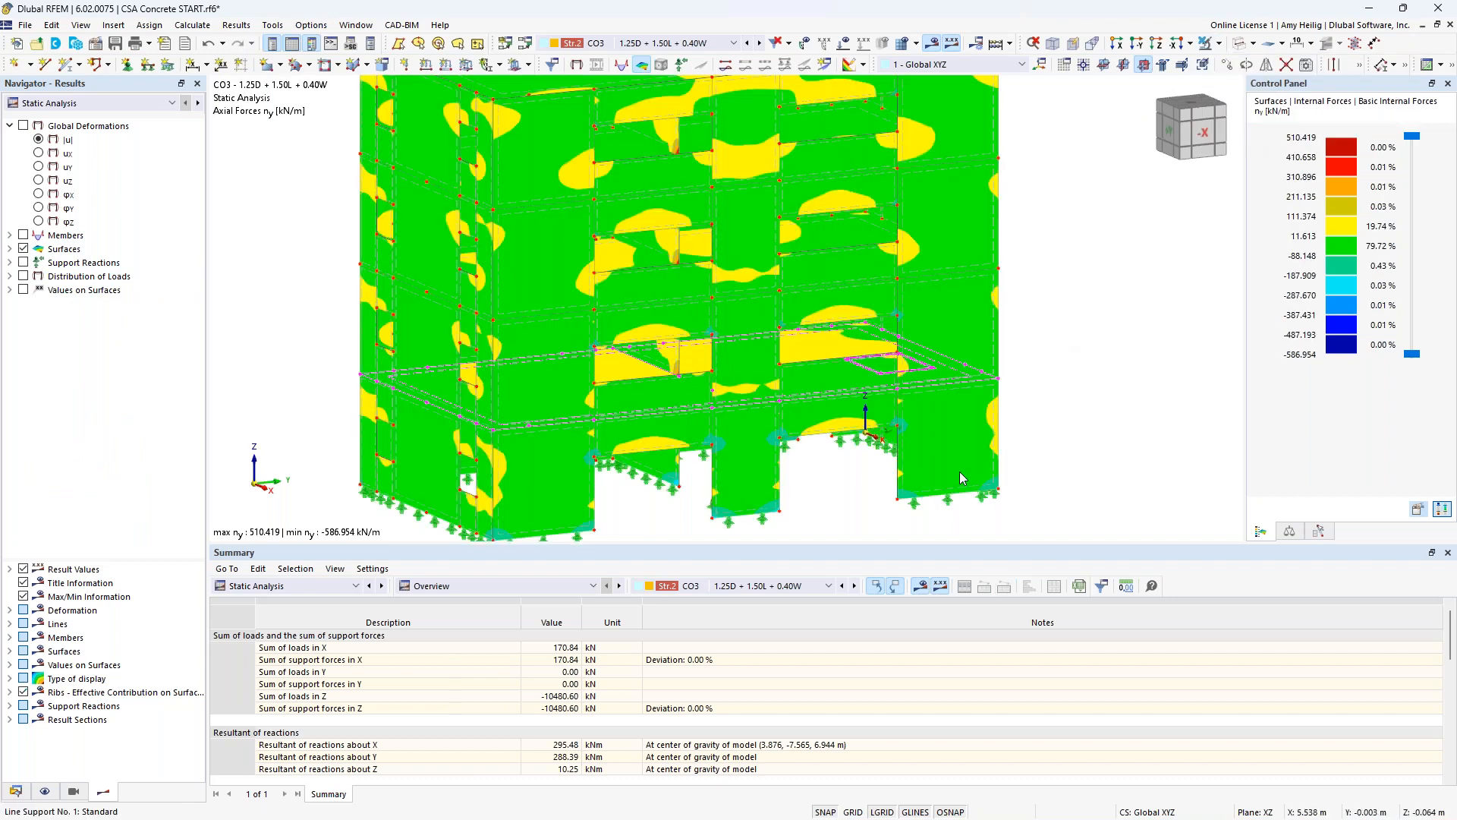
pyautogui.click(106, 103)
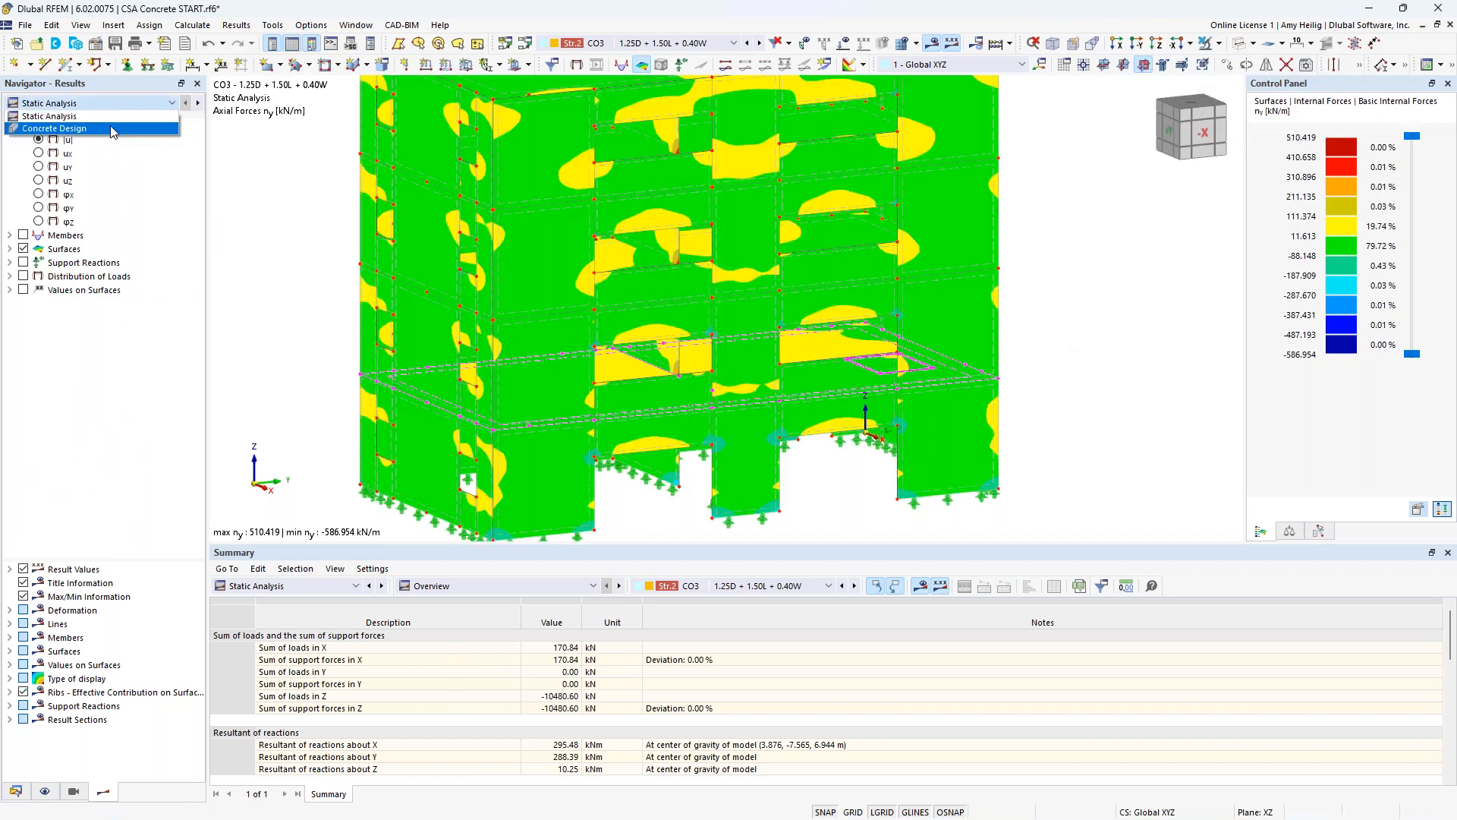
pyautogui.click(111, 129)
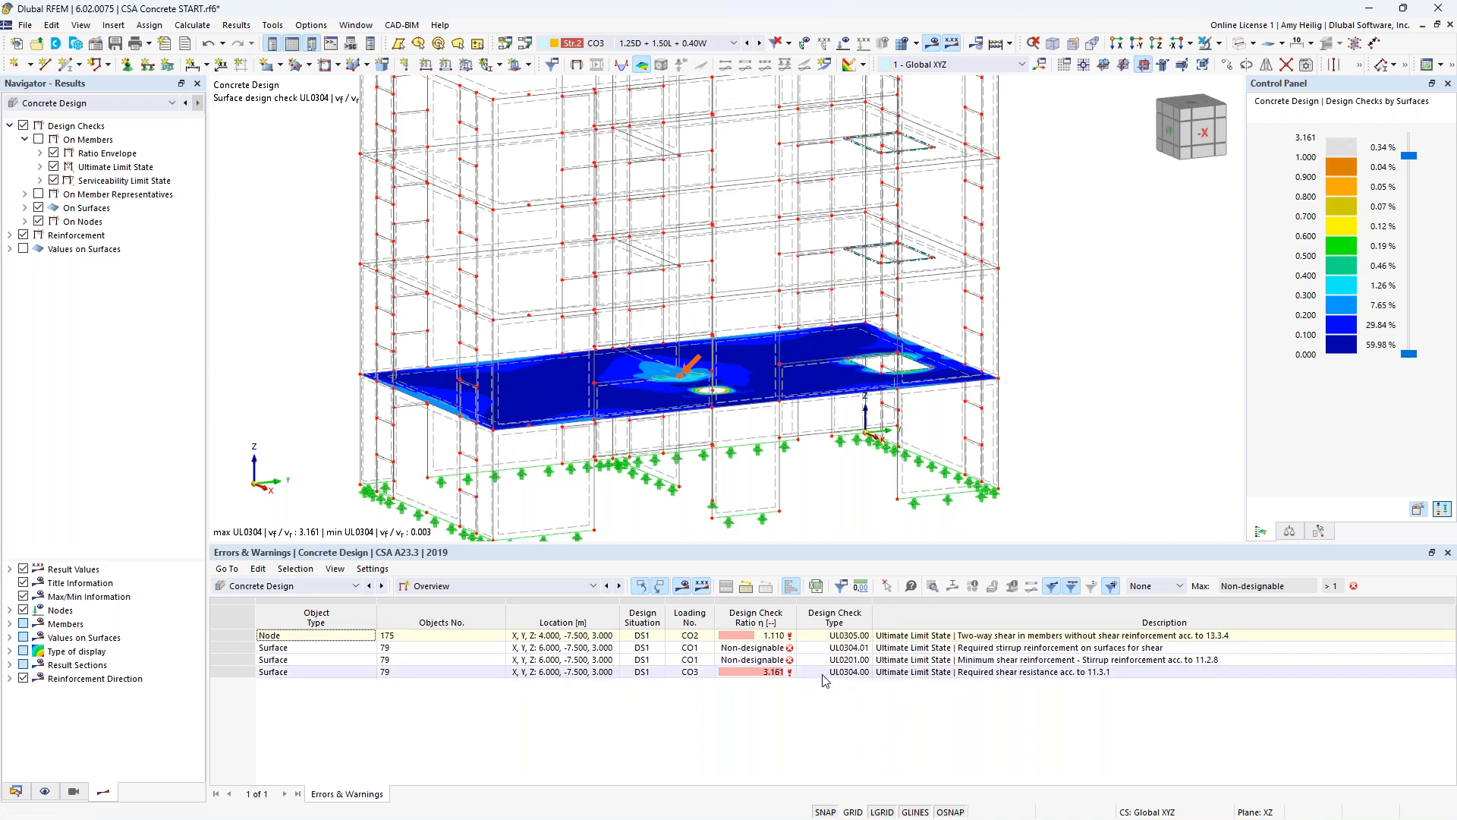
# - Open the table of design ratios on members and make the table area taller
pyautogui.click(502, 585)
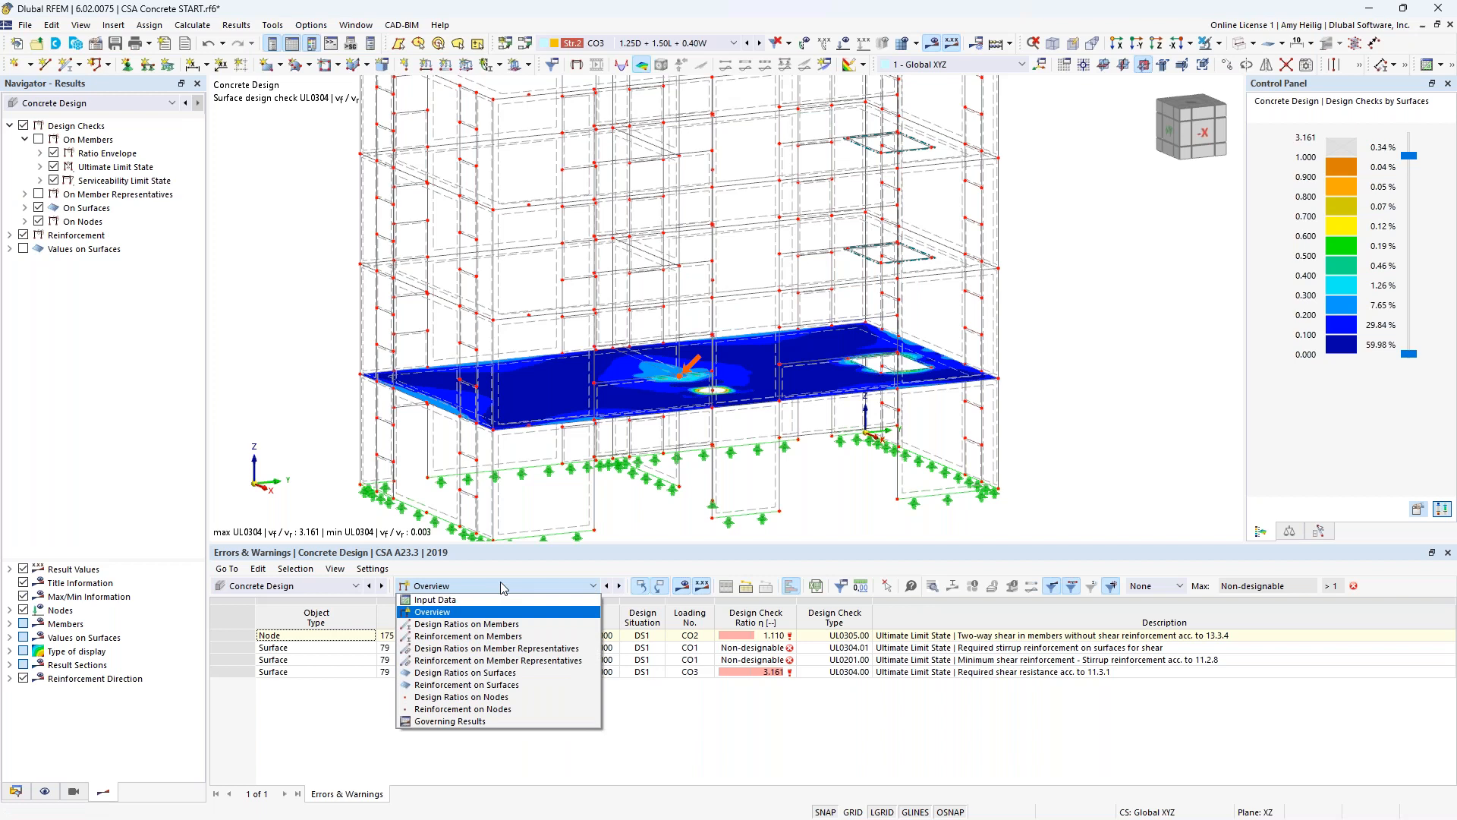
pyautogui.click(488, 626)
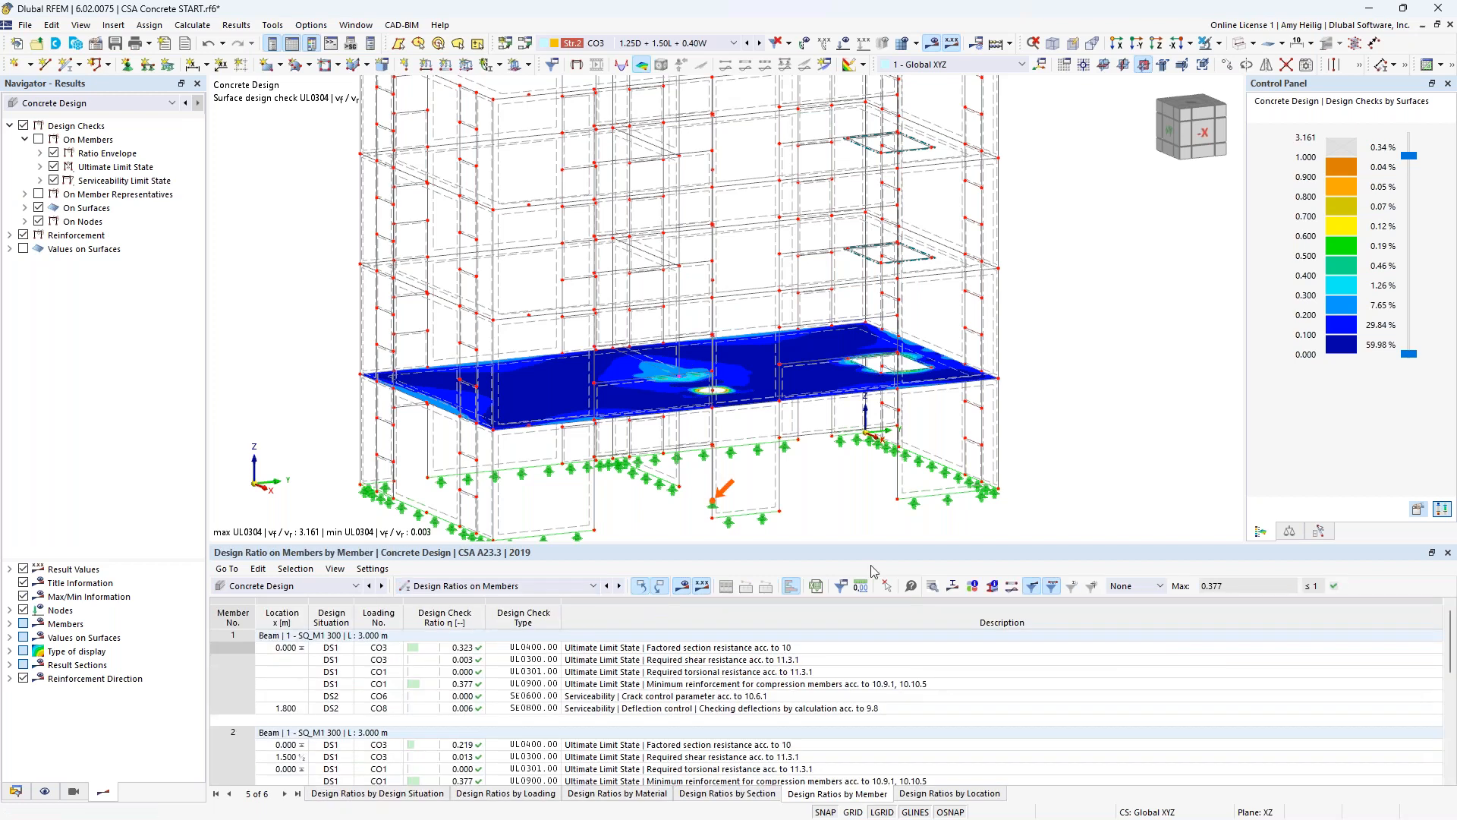
pyautogui.moveTo(821, 544); pyautogui.dragTo(818, 489)
# - Show the design checks on members in the model and turn off those on surfaces and nodes
pyautogui.scroll(-2, 787, 364)
pyautogui.click(38, 138)
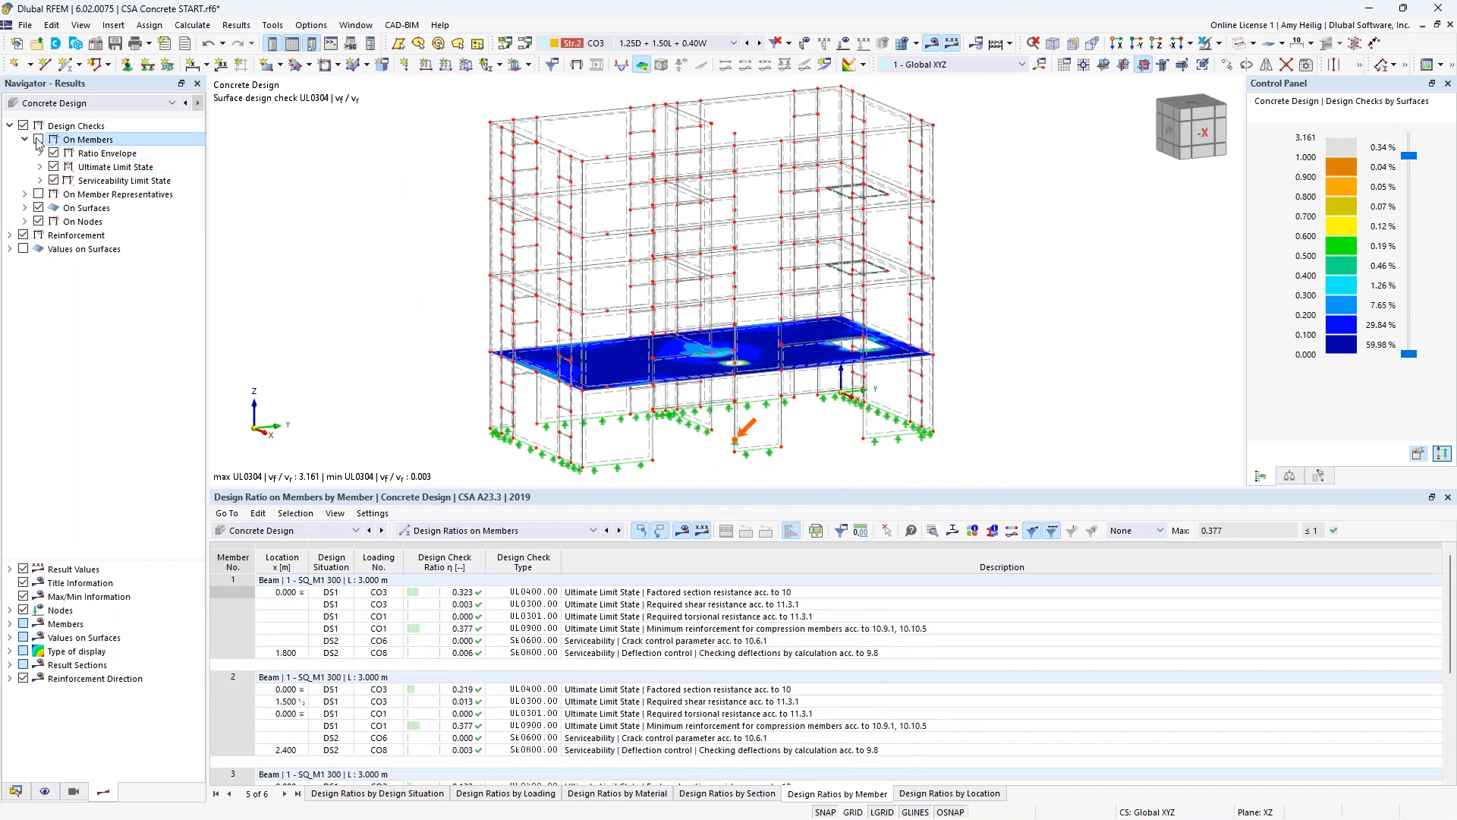
pyautogui.click(38, 207)
pyautogui.click(38, 221)
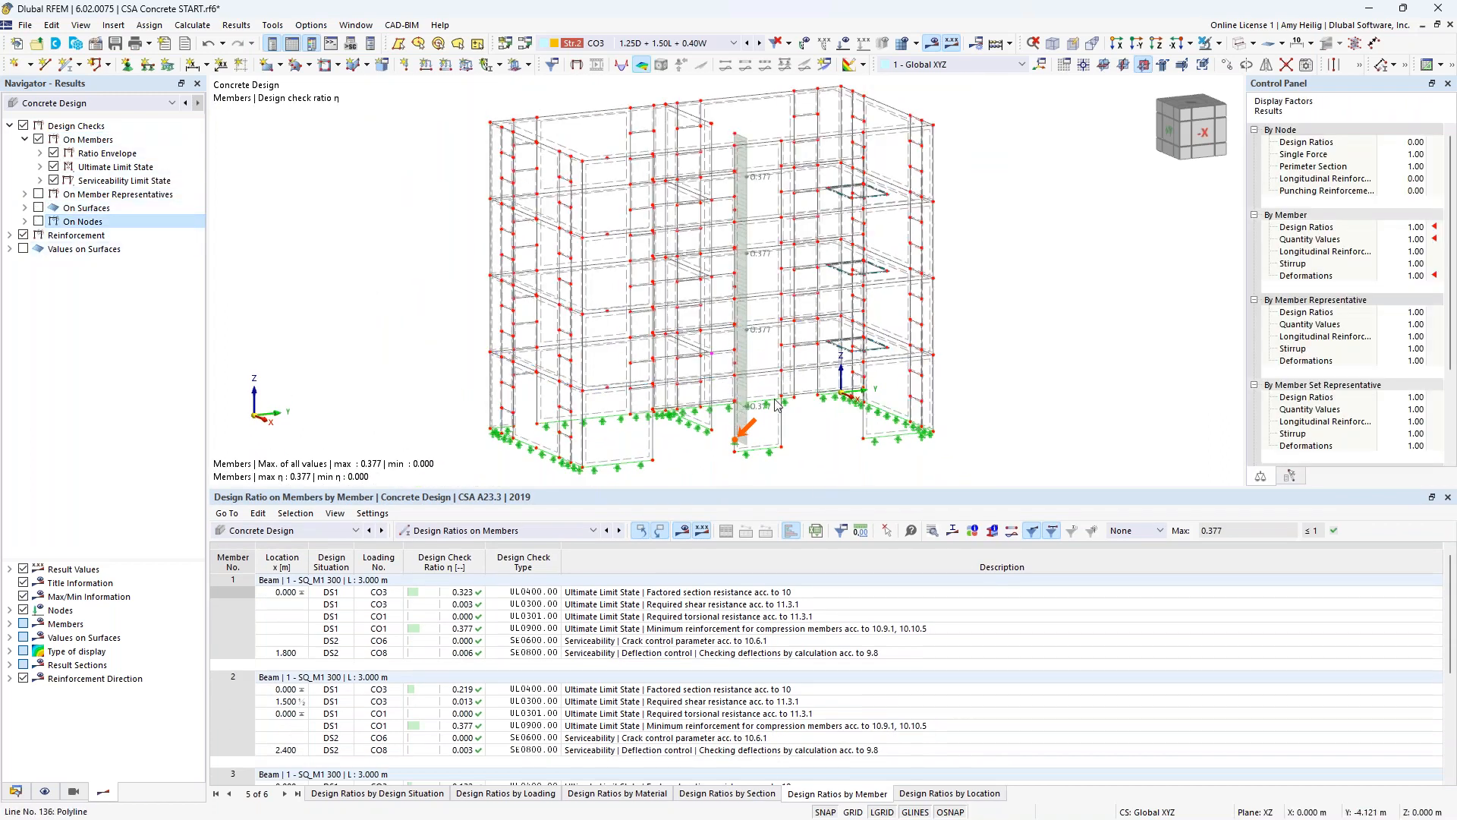
# - Locate members 1, 2 and 3 in the model by selecting their torsional and shear resistance checks in the by-member table
pyautogui.keyDown('ctrl'); pyautogui.moveTo(824, 398); pyautogui.dragTo(842, 396, button='middle'); pyautogui.keyUp('ctrl')
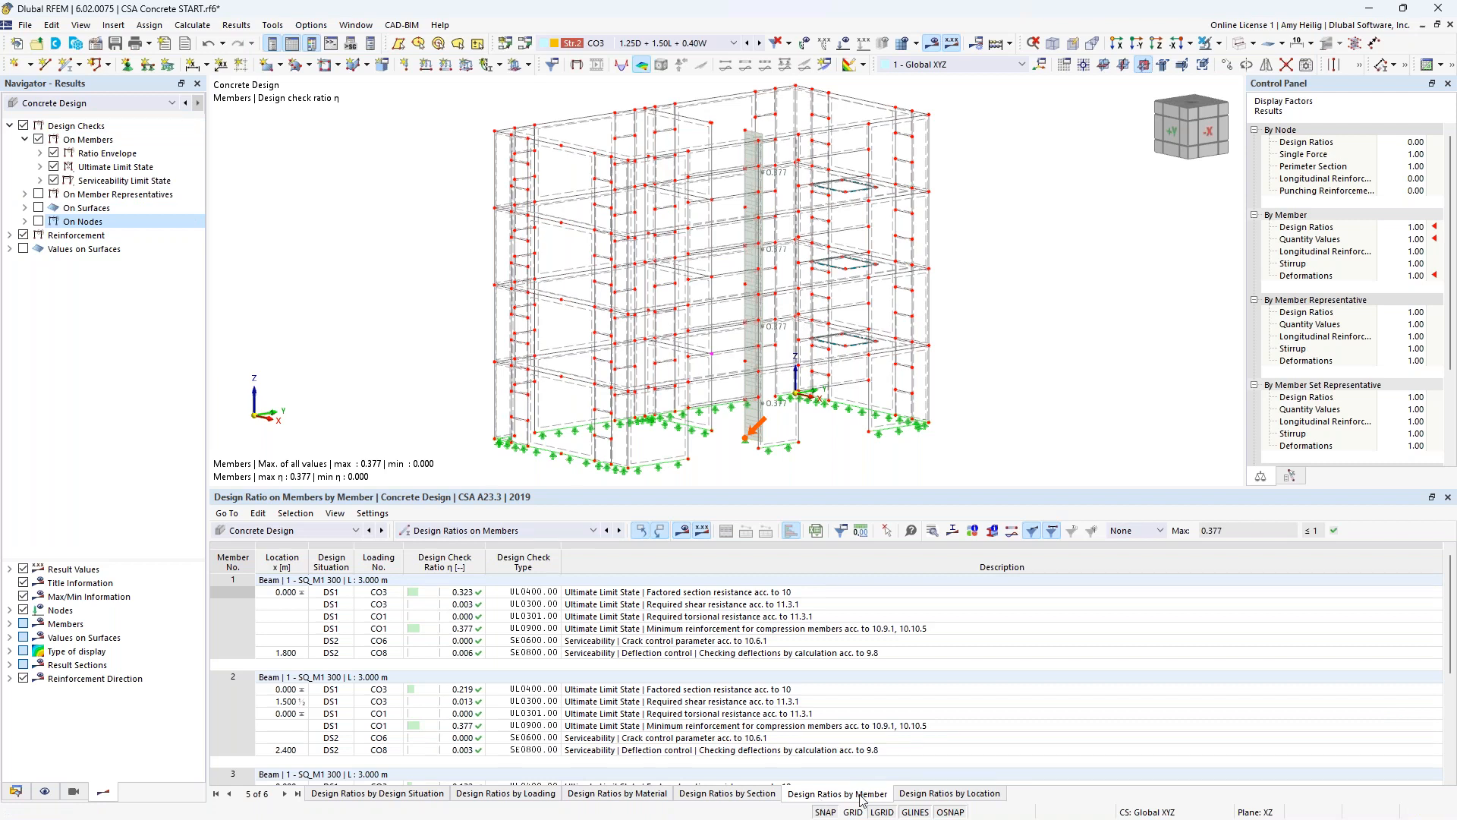
pyautogui.click(745, 616)
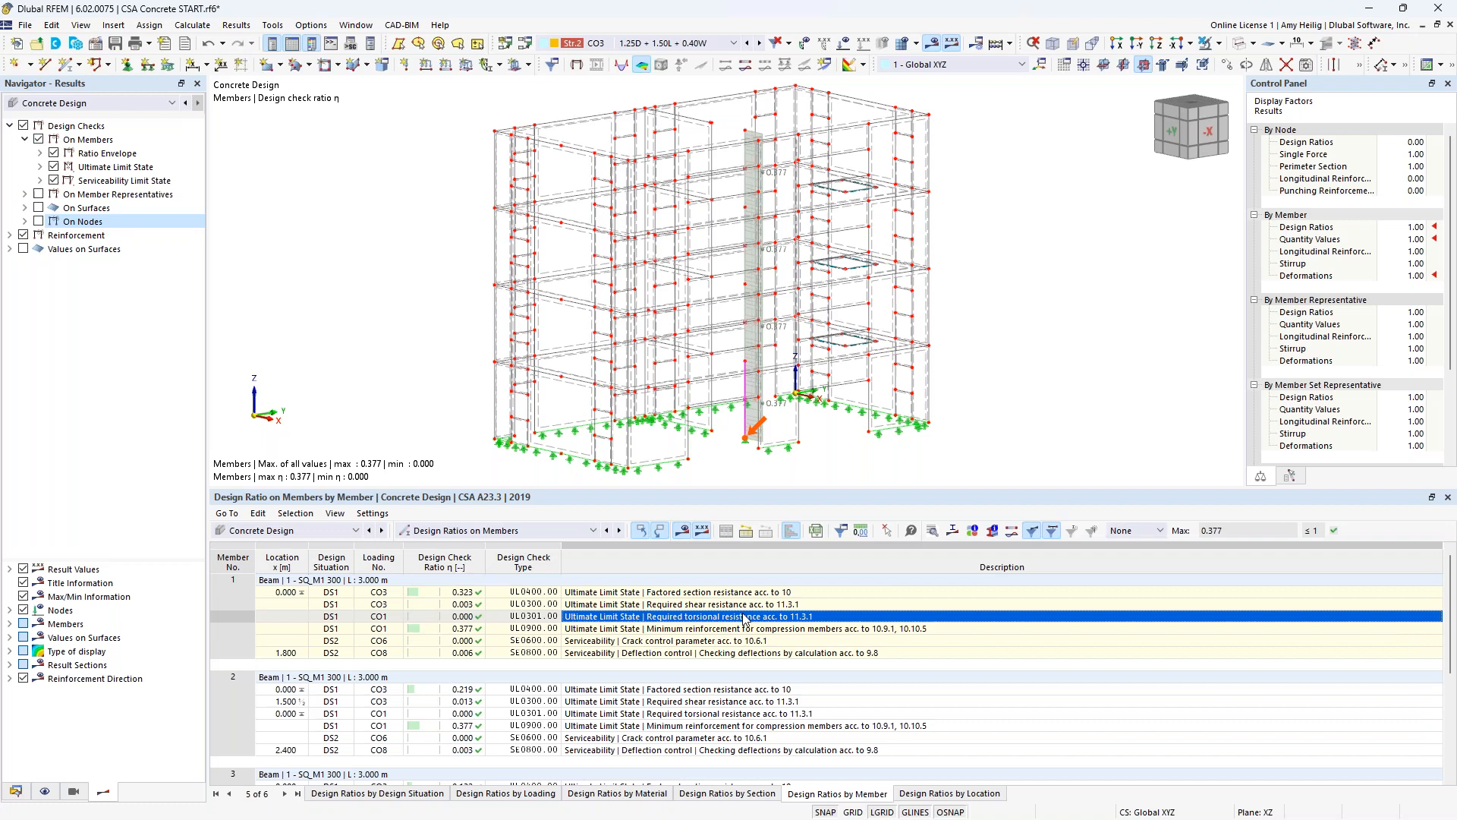
pyautogui.click(715, 702)
pyautogui.scroll(-3, 715, 702)
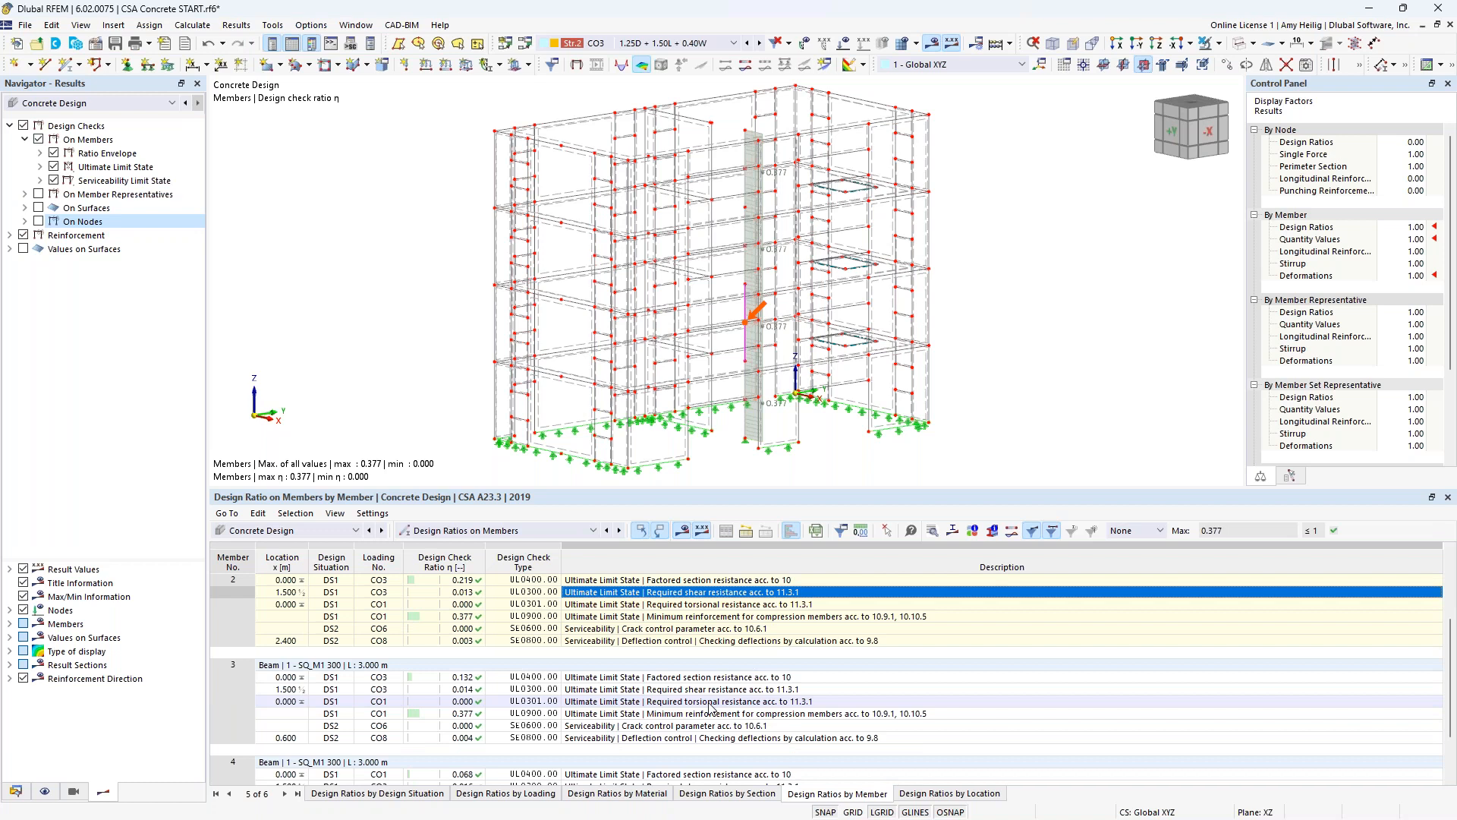
pyautogui.click(711, 702)
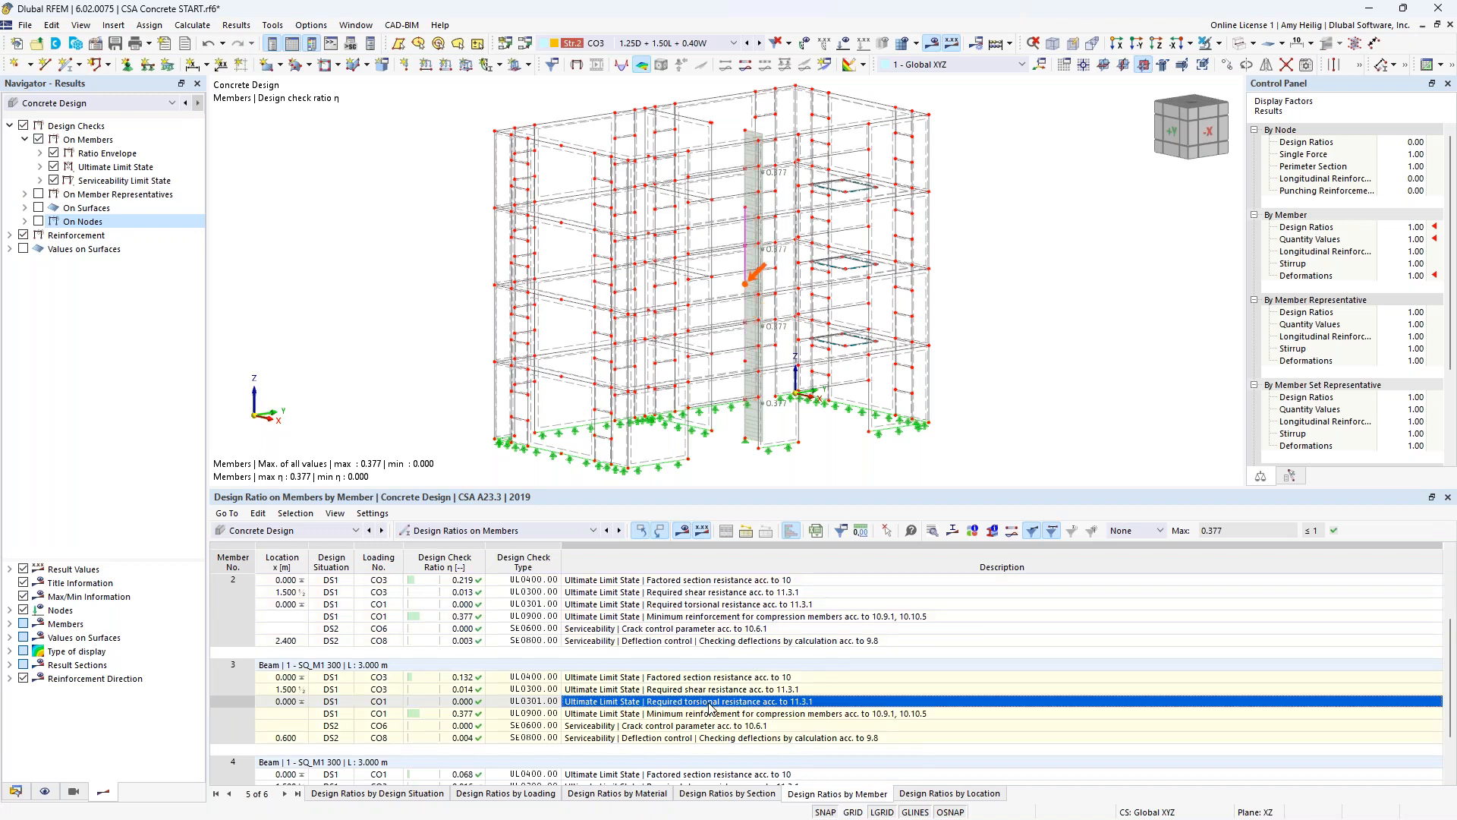
pyautogui.scroll(3, 711, 702)
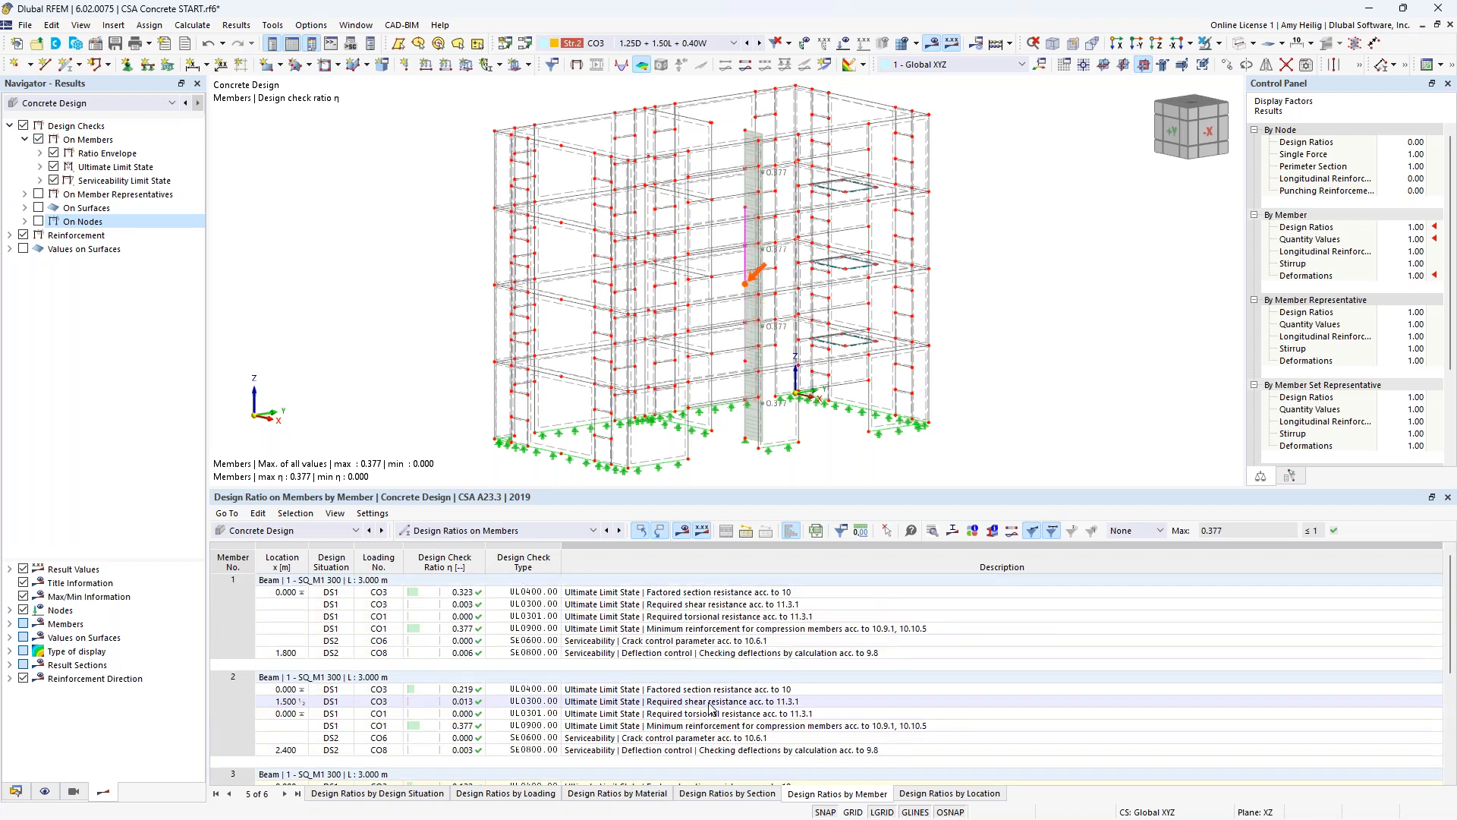
# - Open the design check details for member 1's factored section resistance acc. to 10 and enlarge the formulas
pyautogui.click(669, 596)
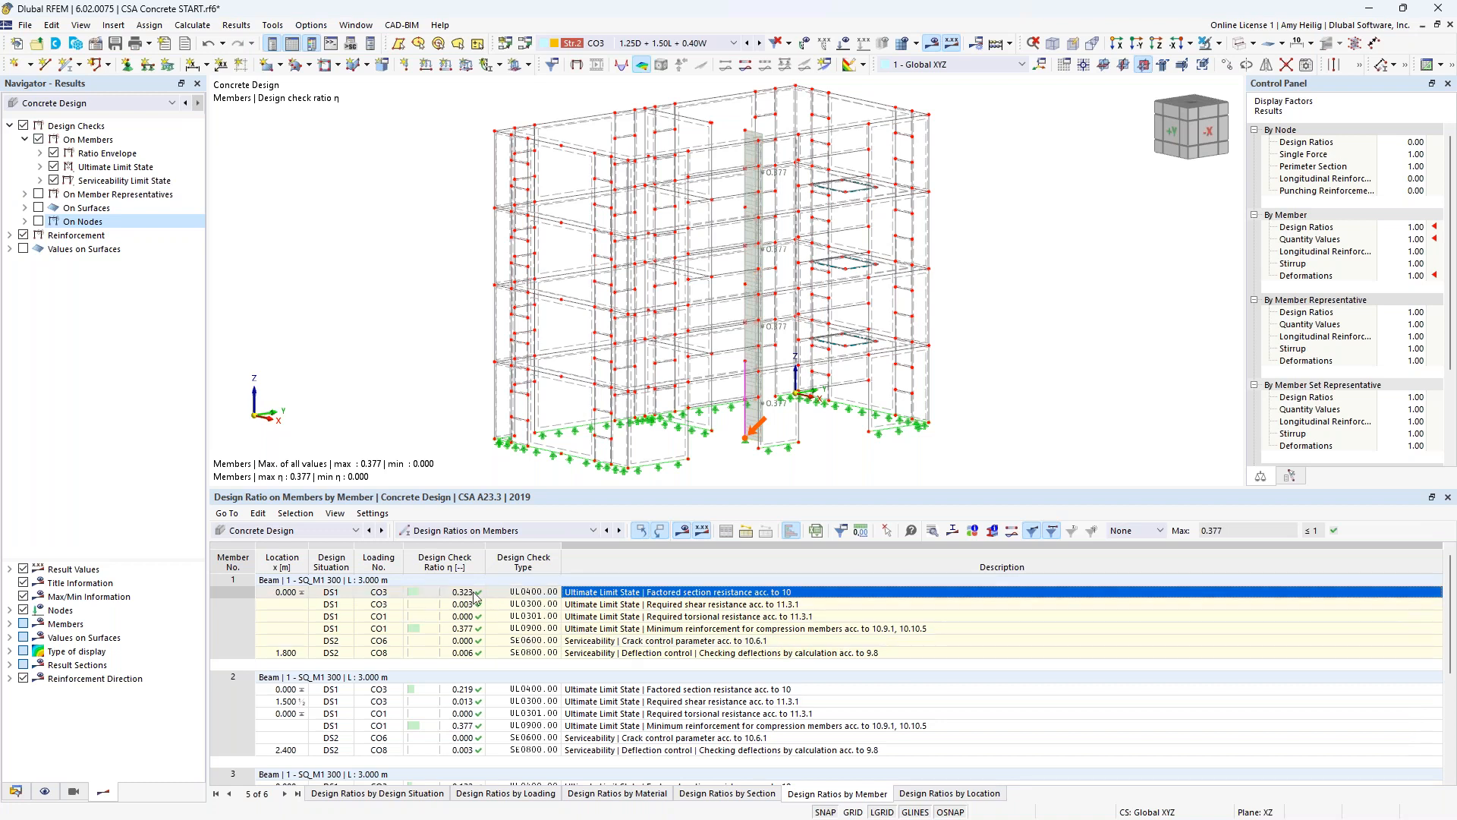
pyautogui.click(933, 533)
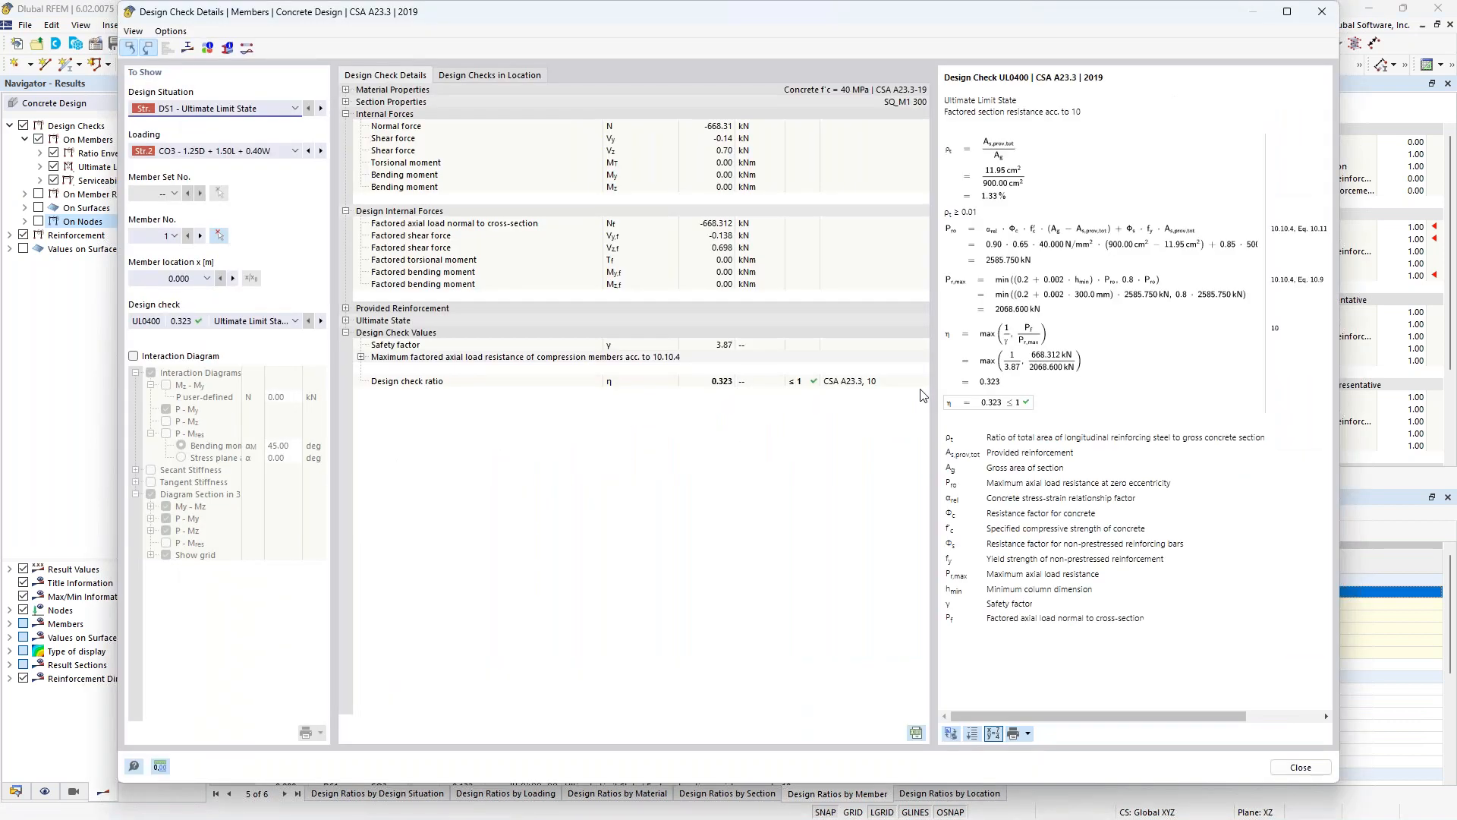
pyautogui.keyDown('ctrl'); pyautogui.scroll(2, 1039, 261); pyautogui.keyUp('ctrl')
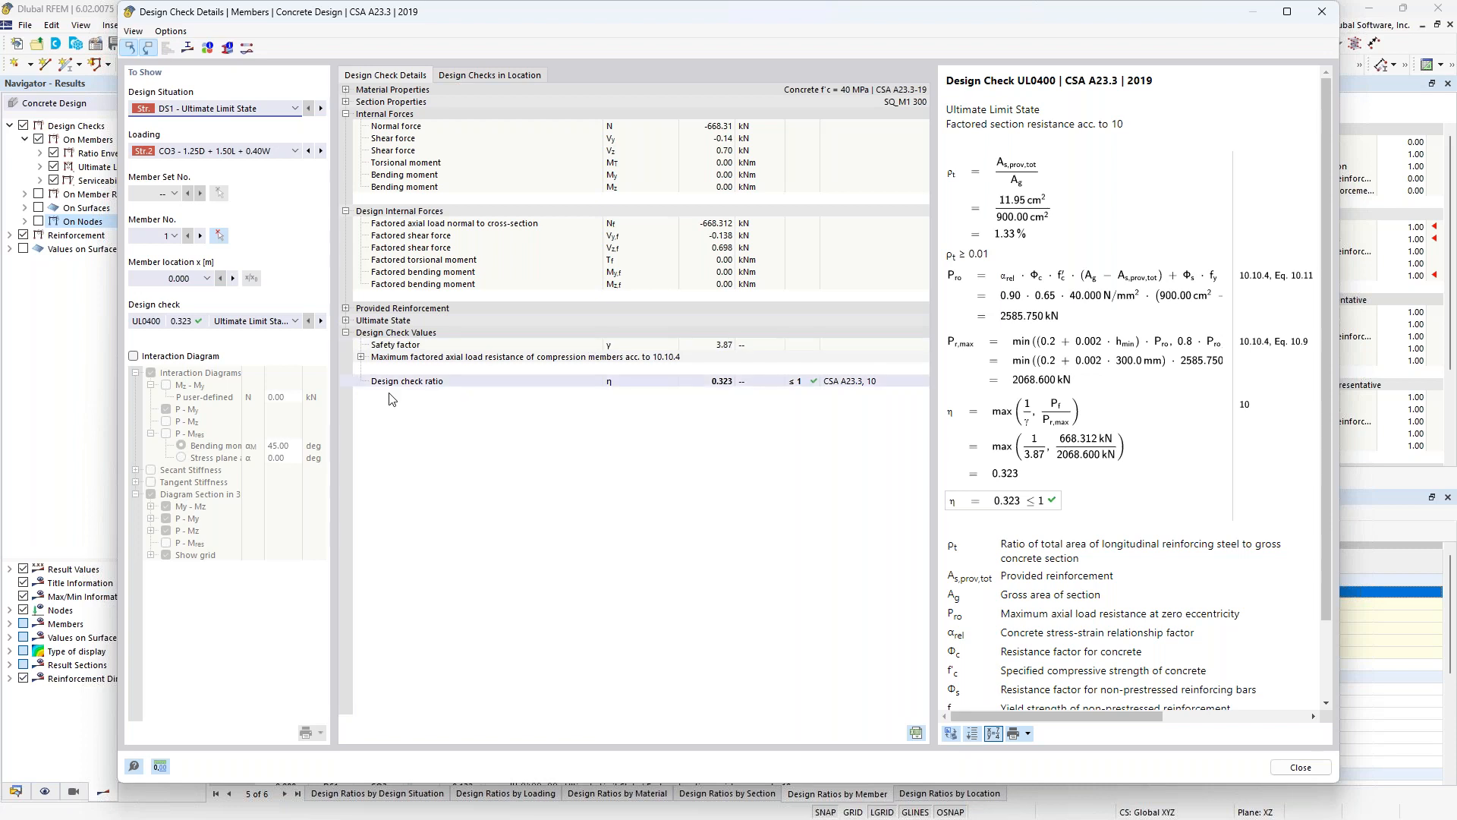
# - Switch the details to check UL0900, minimum reinforcement for compression members, and expand the ultimate state strains
pyautogui.click(294, 321)
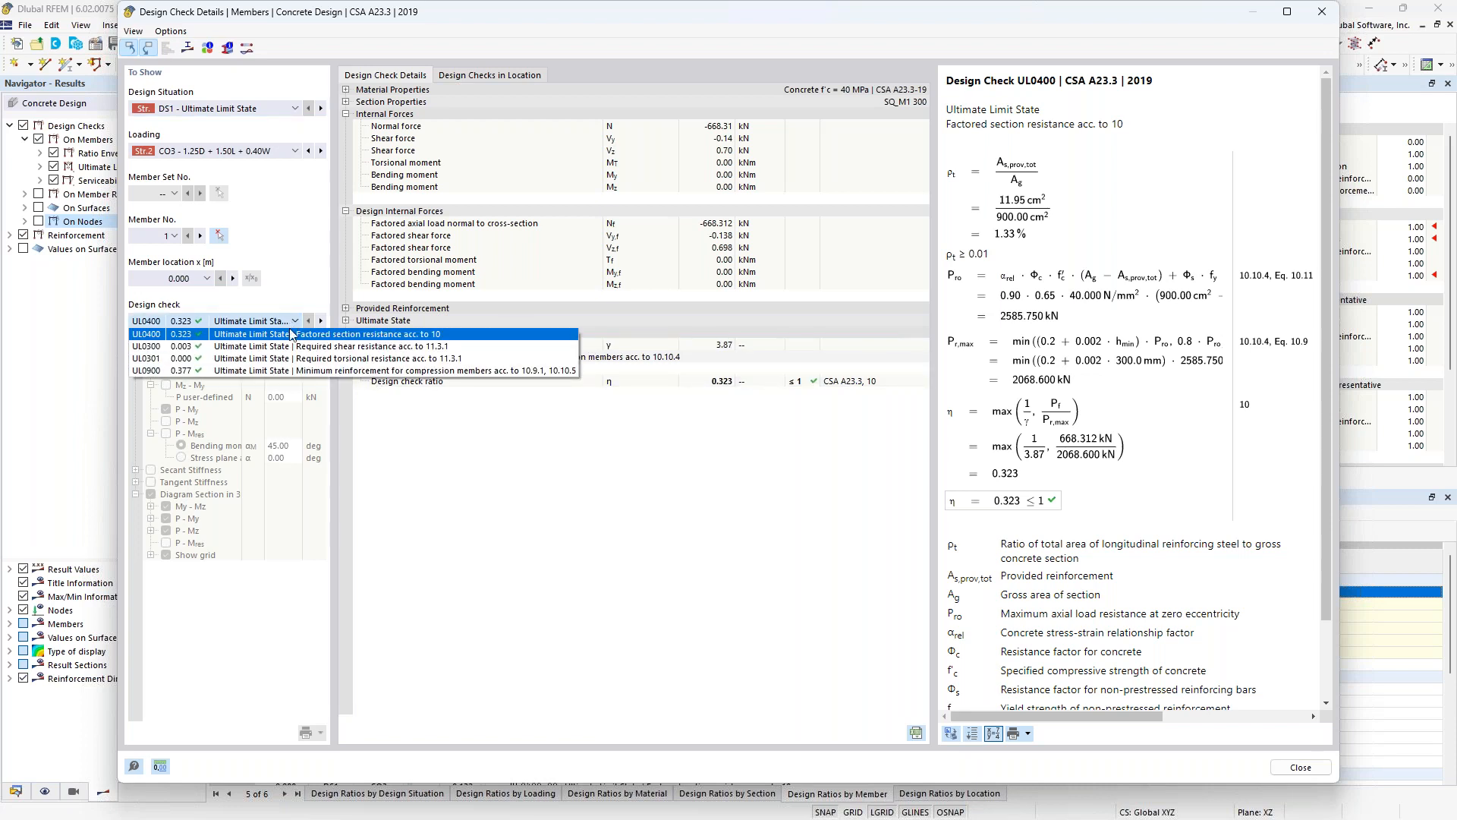
pyautogui.click(282, 371)
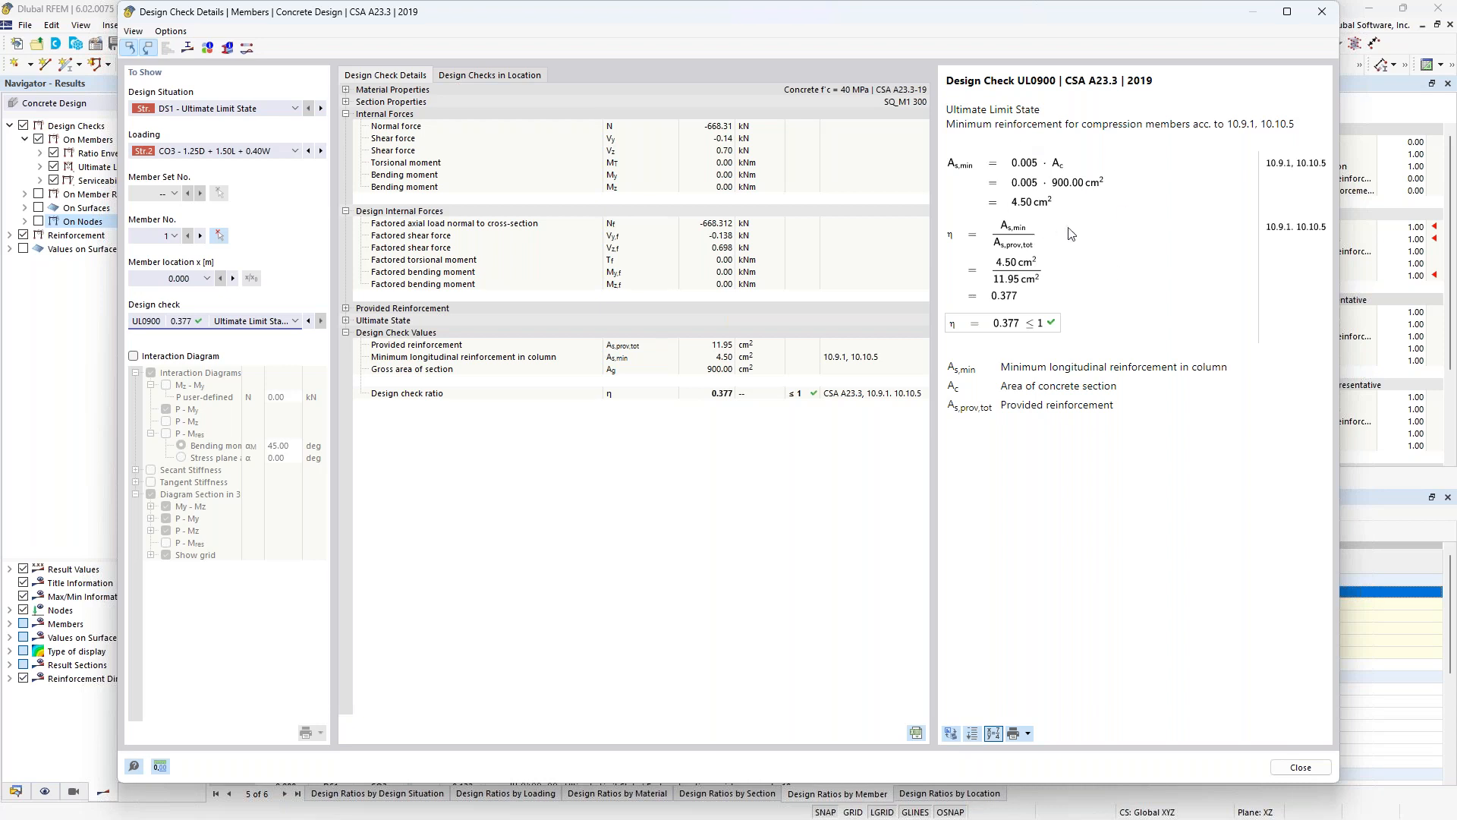
pyautogui.click(346, 320)
pyautogui.click(361, 356)
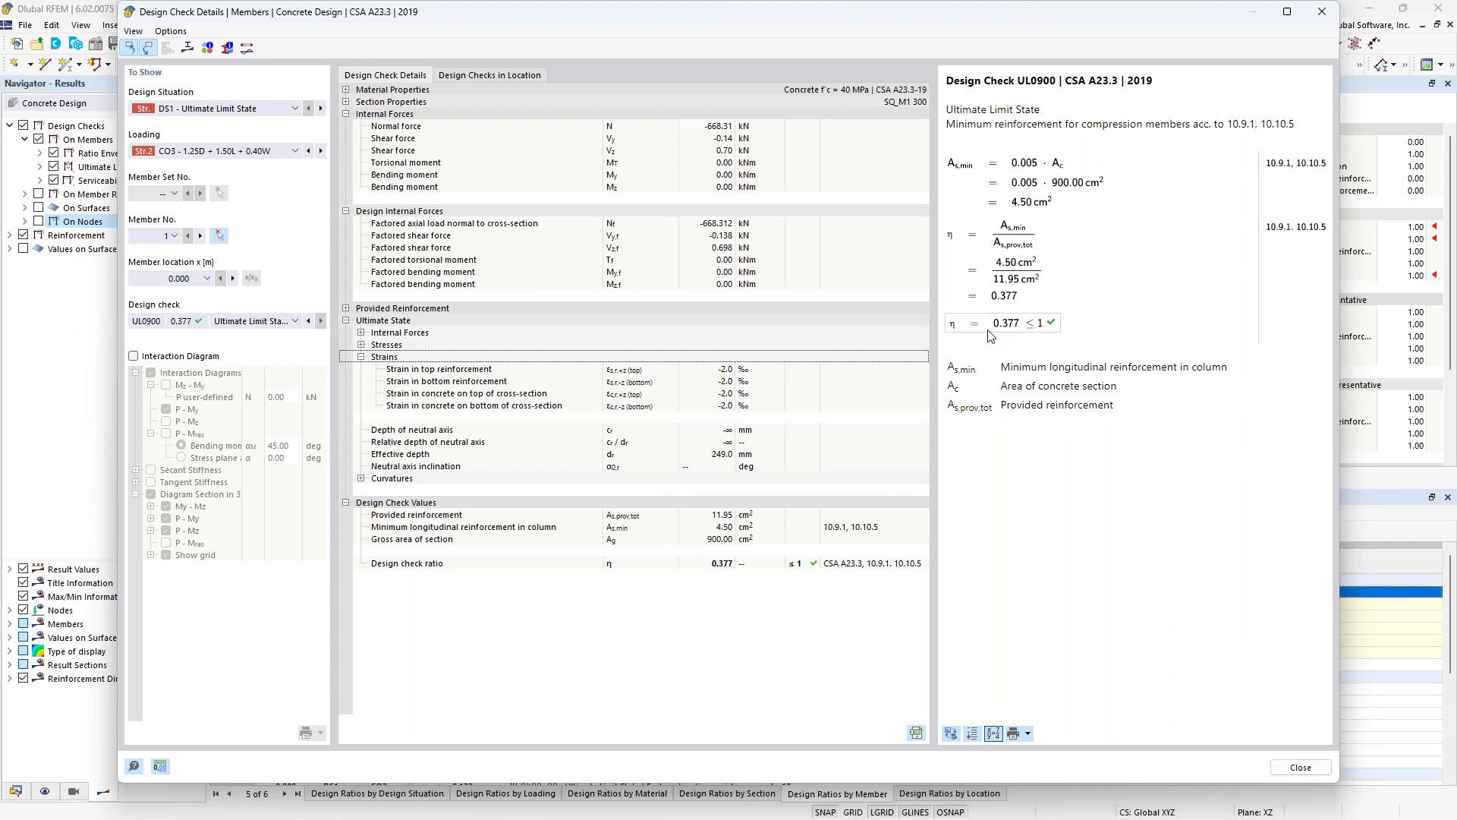
# - Activate the interaction diagram for member 1, examine its 2D and 3D plots, and close the design check details
pyautogui.click(133, 355)
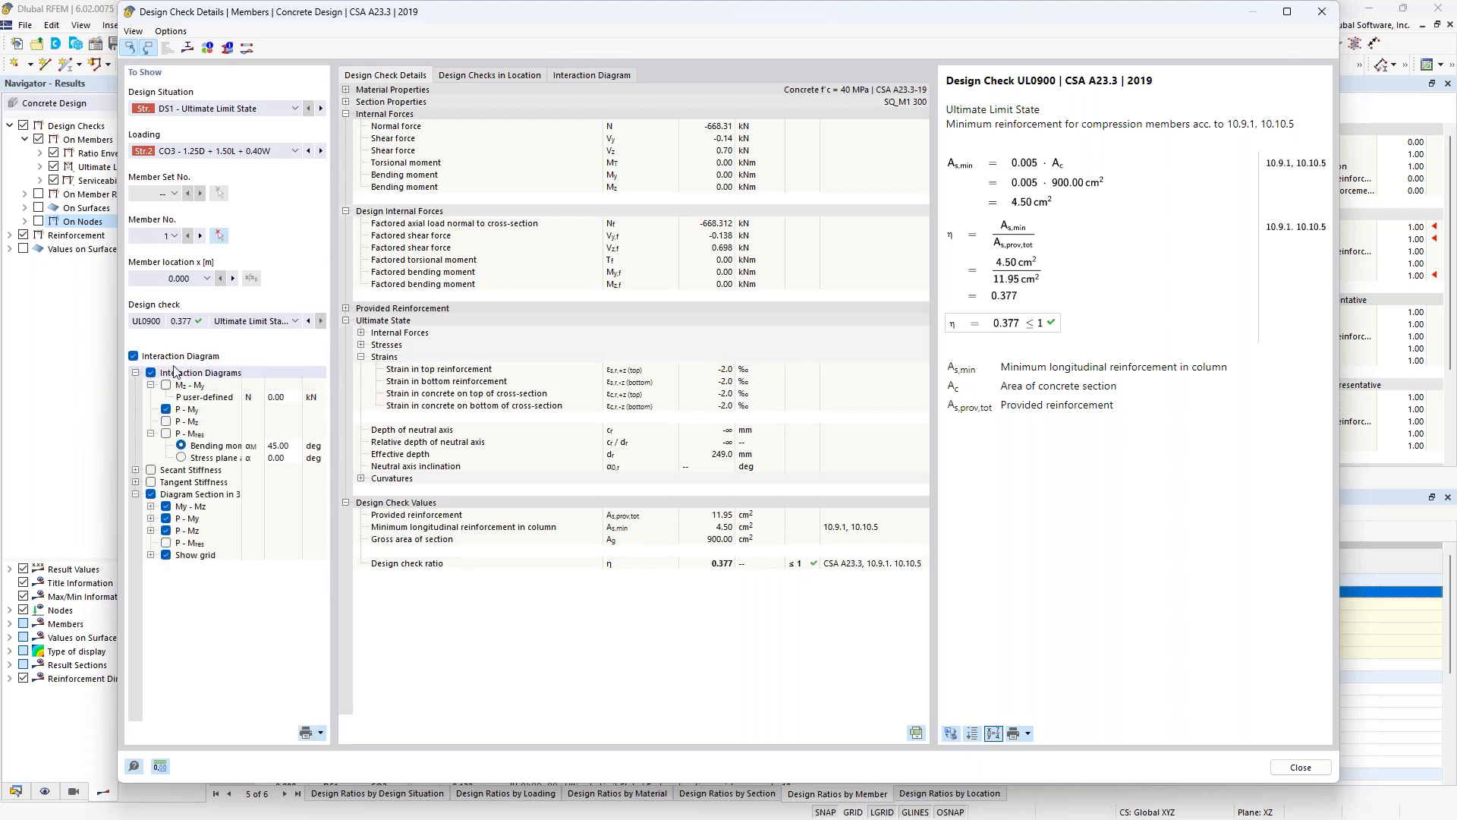
pyautogui.click(622, 76)
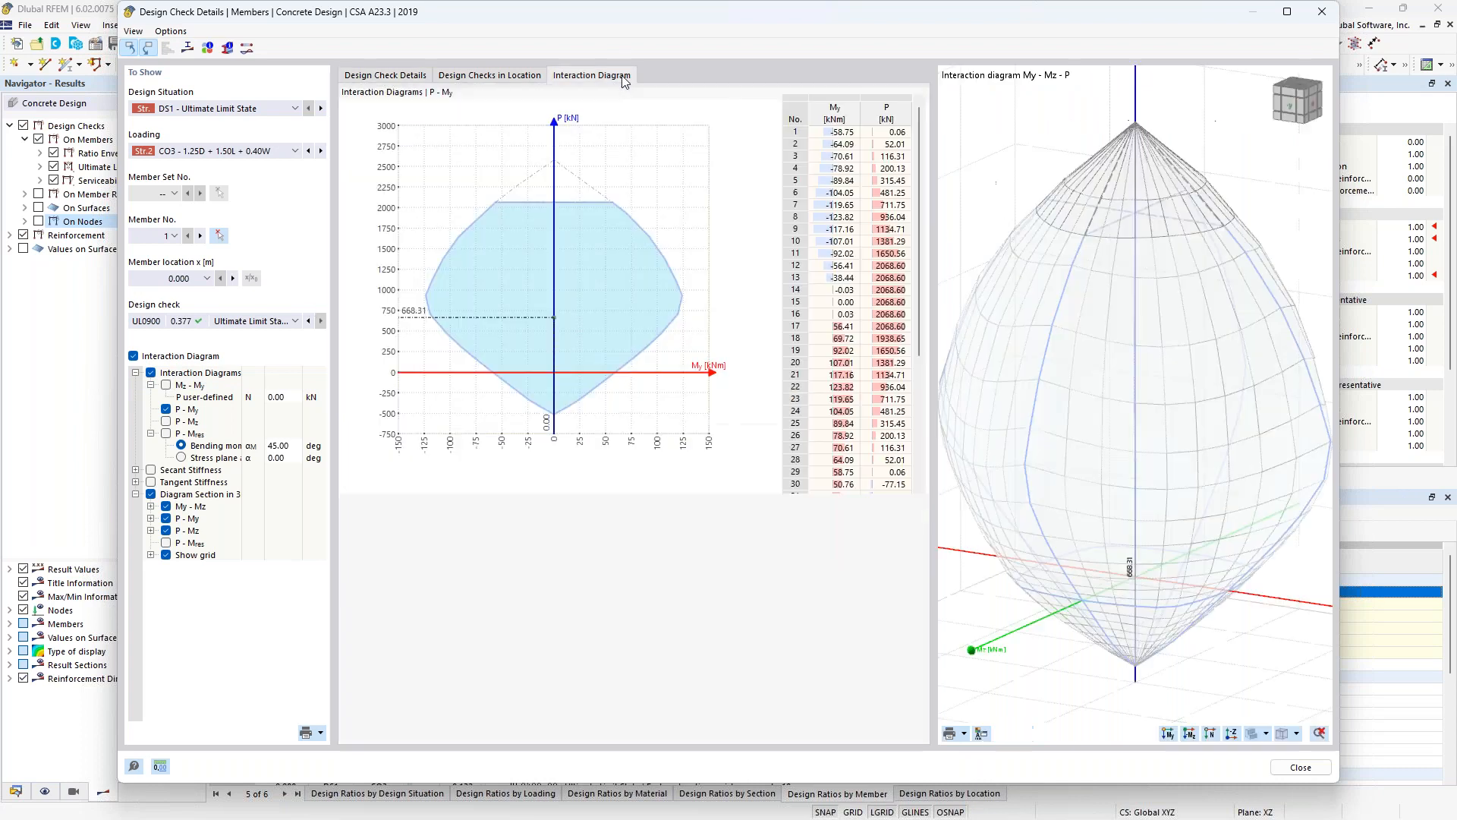
pyautogui.moveTo(1233, 503)
pyautogui.mouseDown(button='middle')
pyautogui.moveTo(1034, 498)
pyautogui.moveTo(1246, 529)
pyautogui.moveTo(1102, 510)
pyautogui.moveTo(1206, 510)
pyautogui.mouseUp(button='middle')
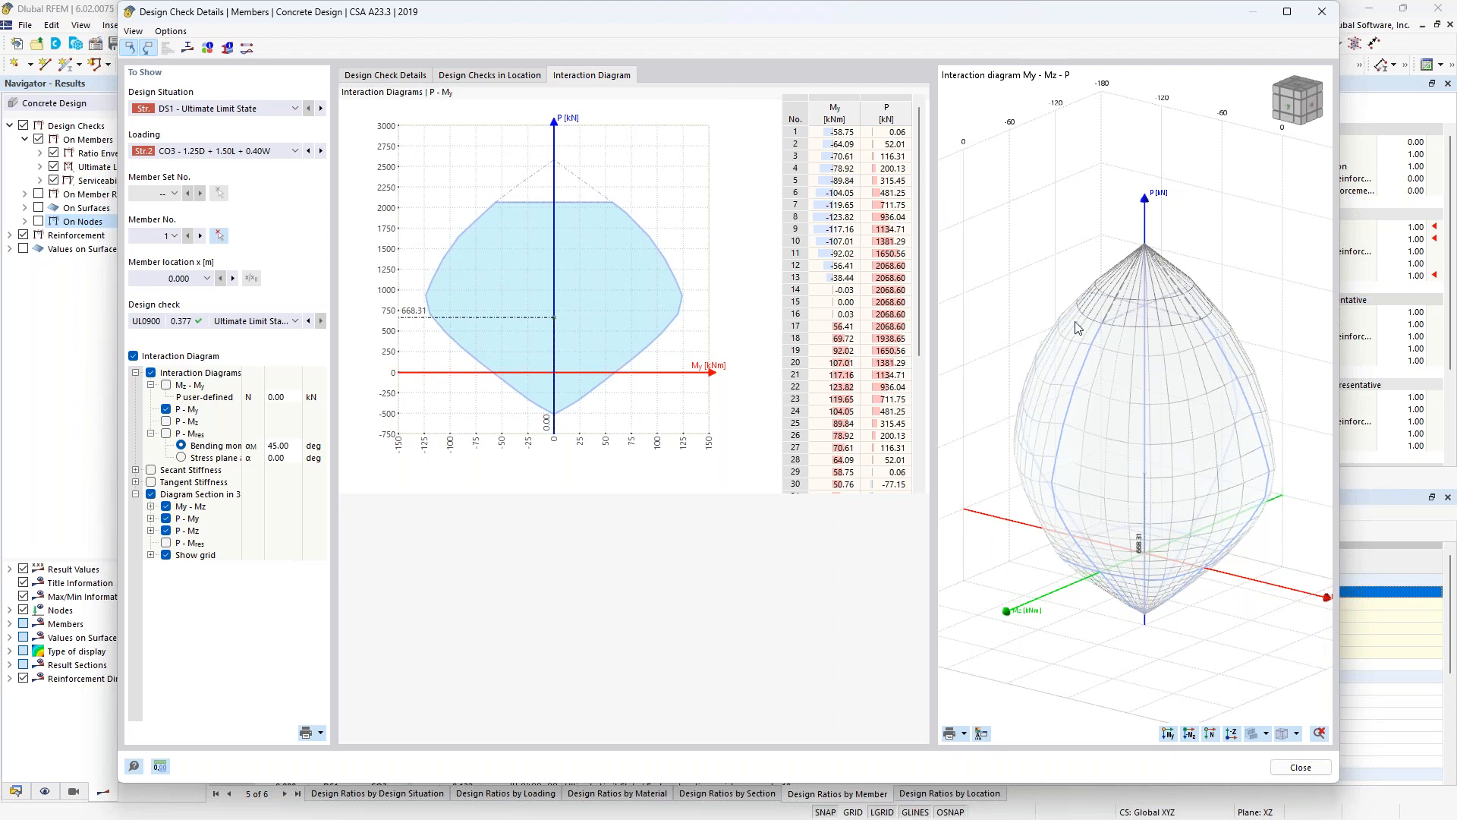
pyautogui.click(396, 77)
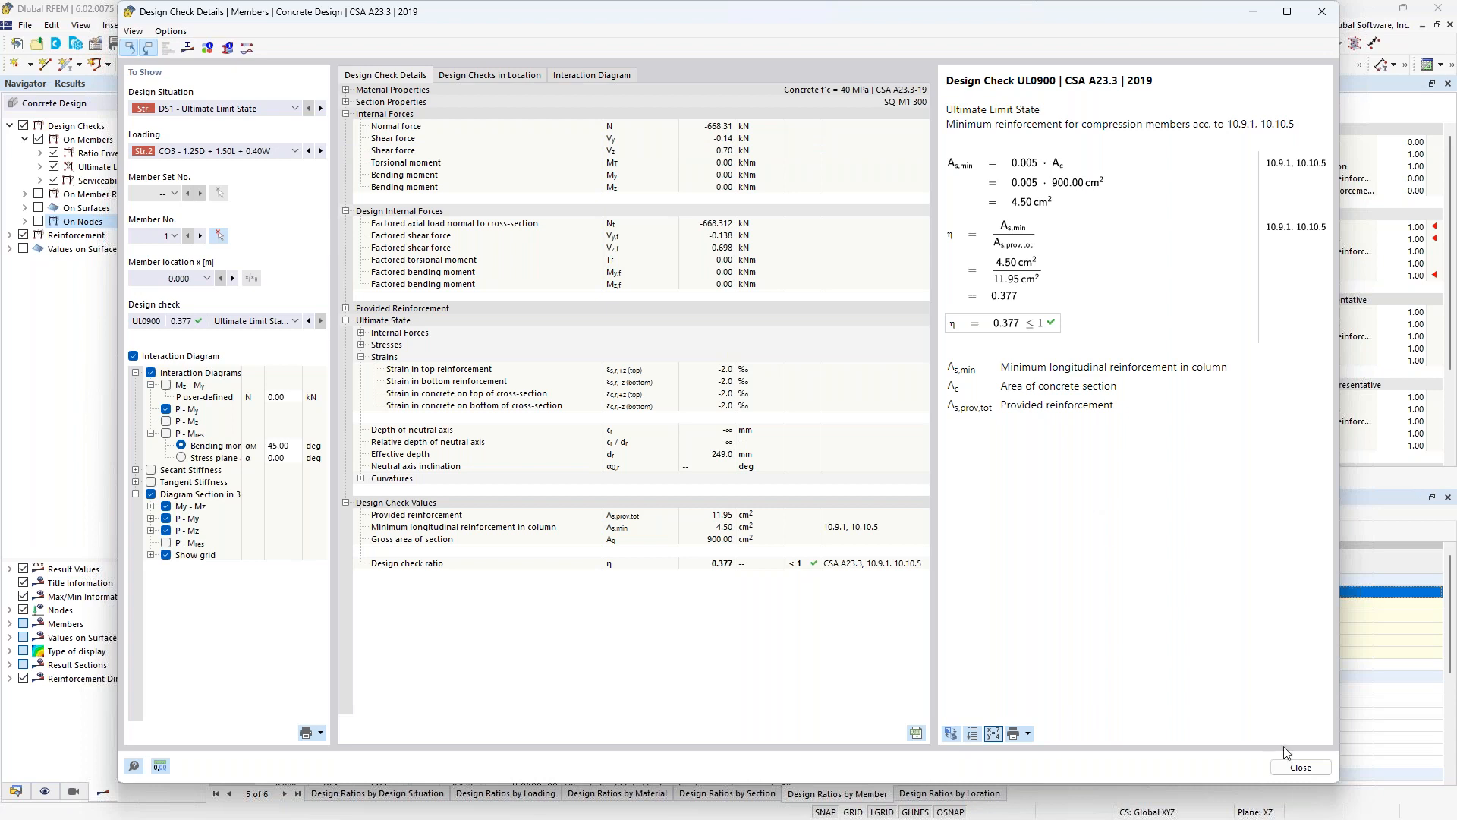
pyautogui.click(1301, 767)
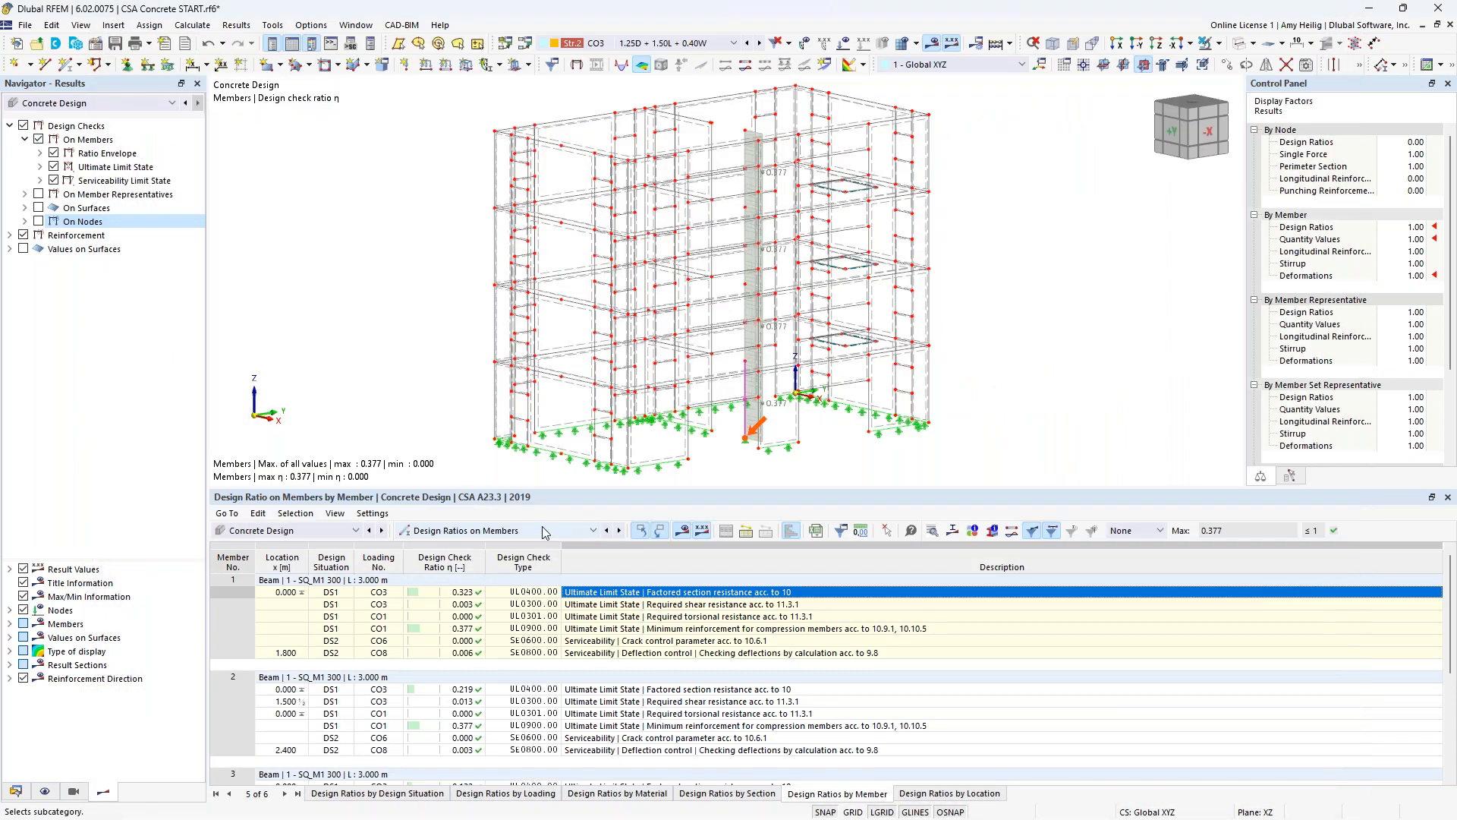
# - Open the design ratios on nodes and display only the UL0305 node checks in the model with their colour scale
pyautogui.click(545, 531)
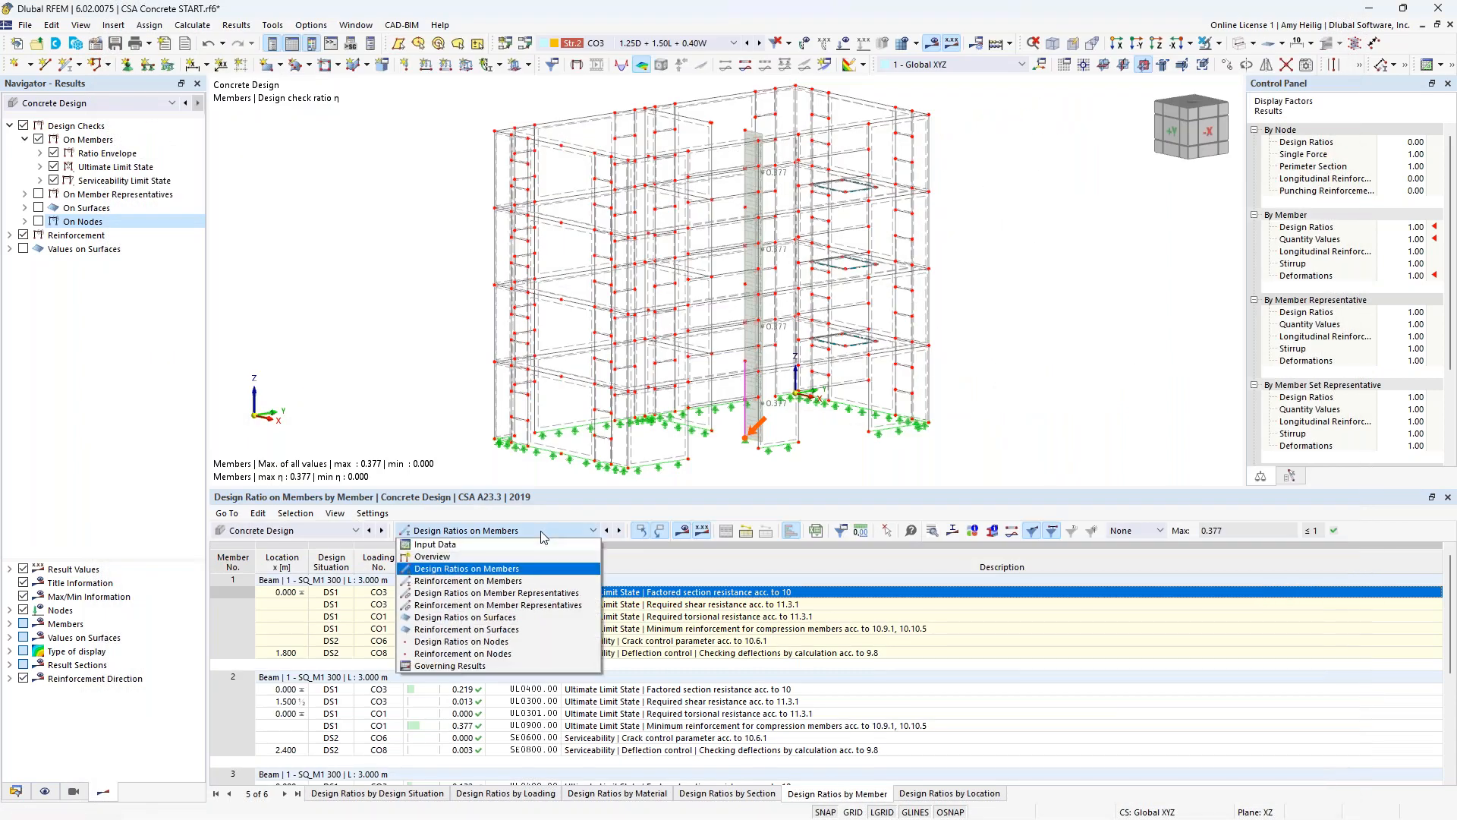
pyautogui.click(524, 643)
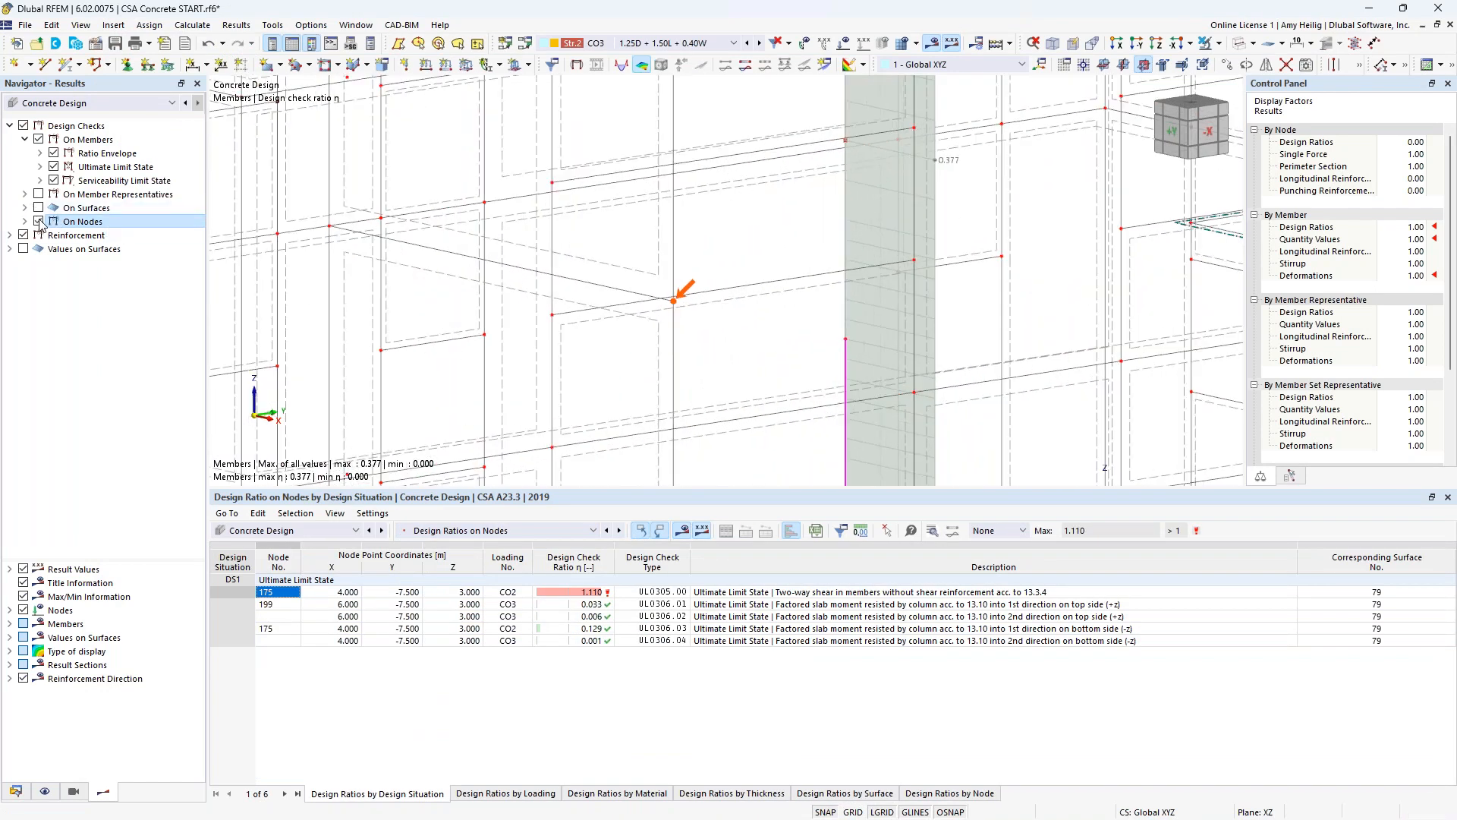
pyautogui.click(38, 139)
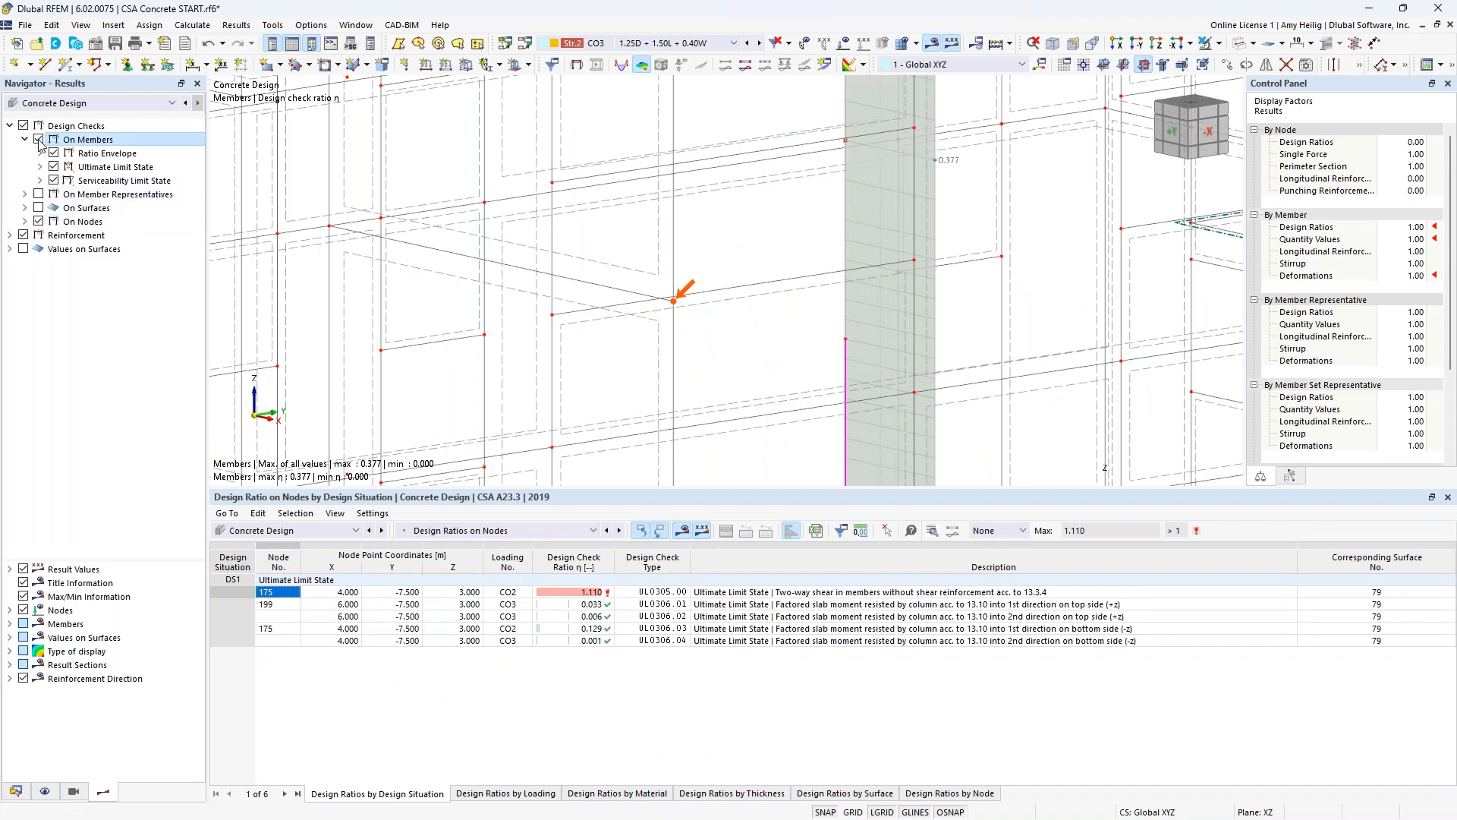
pyautogui.click(38, 222)
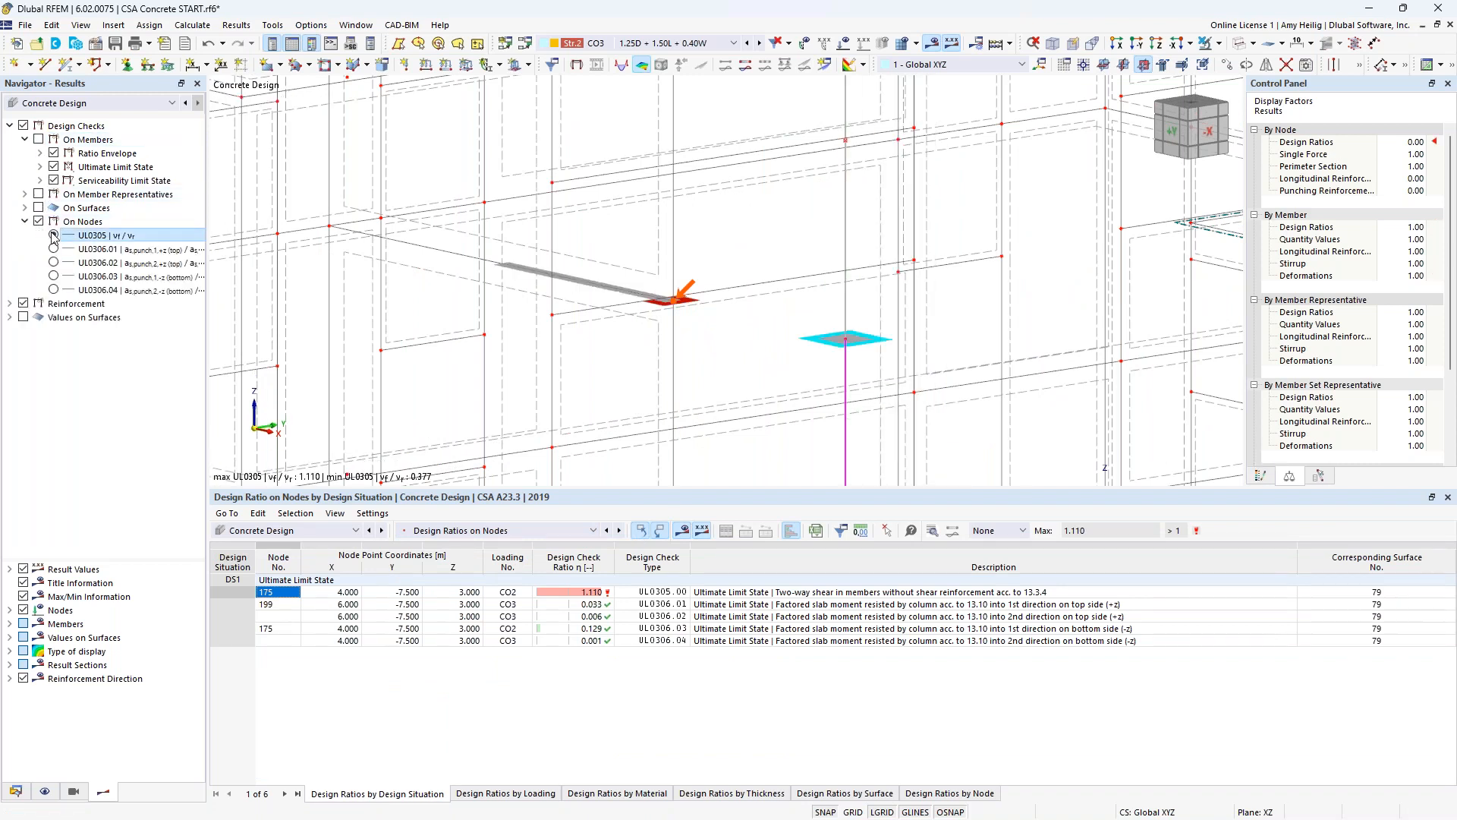
pyautogui.click(1261, 475)
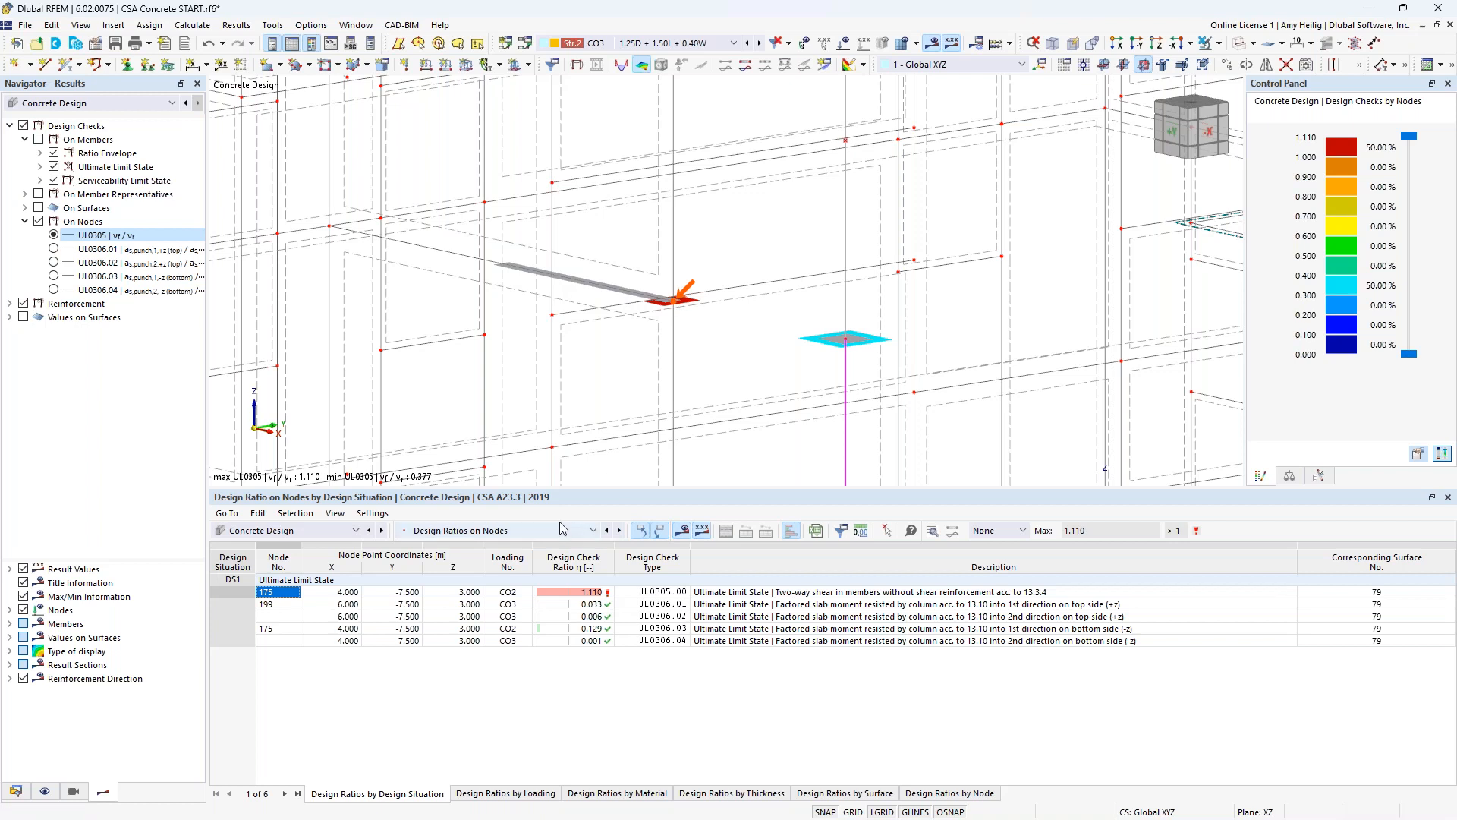
# - Open the table of design ratios on surfaces and make the table area taller
pyautogui.click(532, 530)
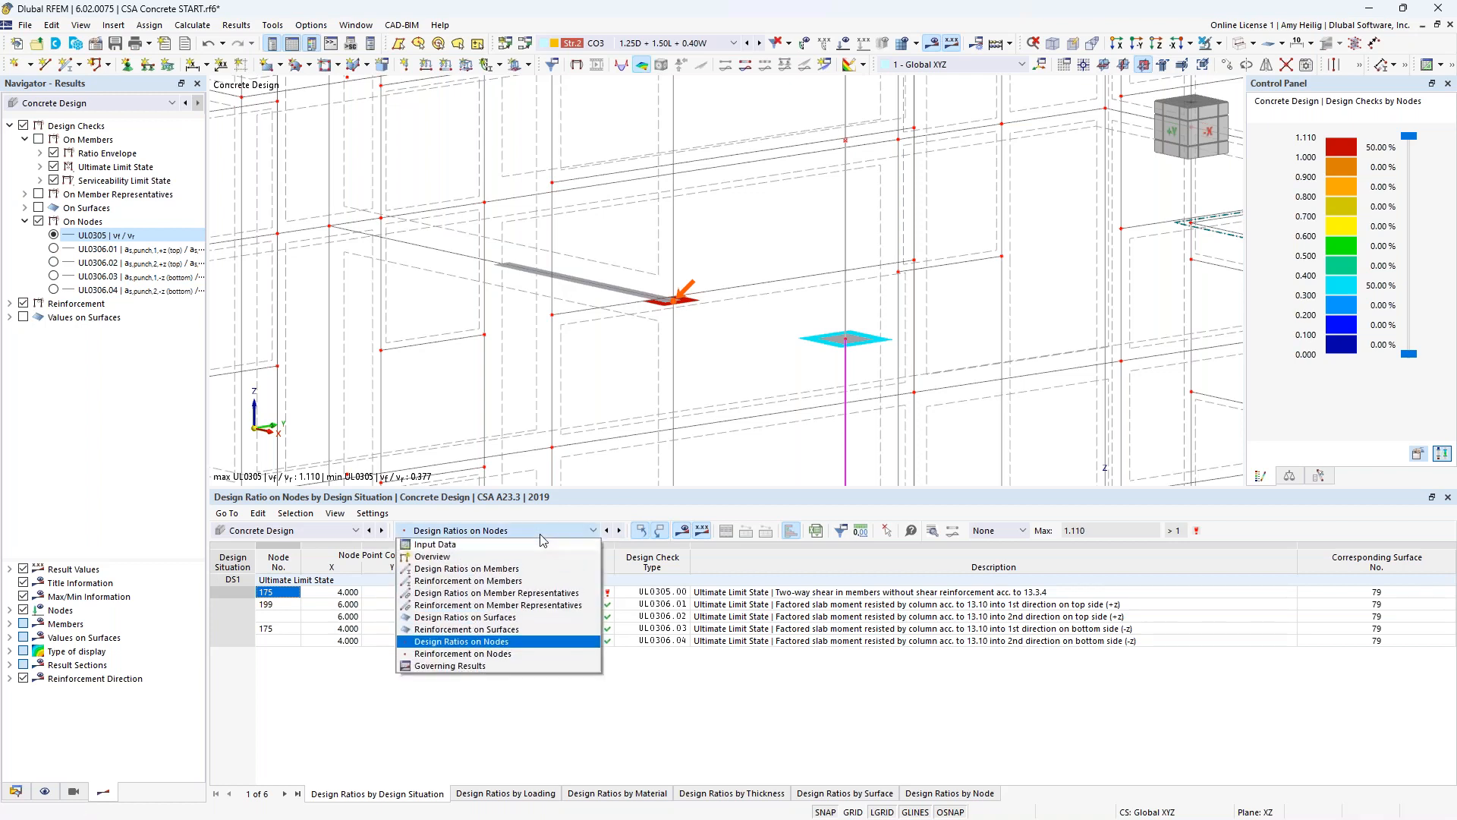
pyautogui.click(523, 617)
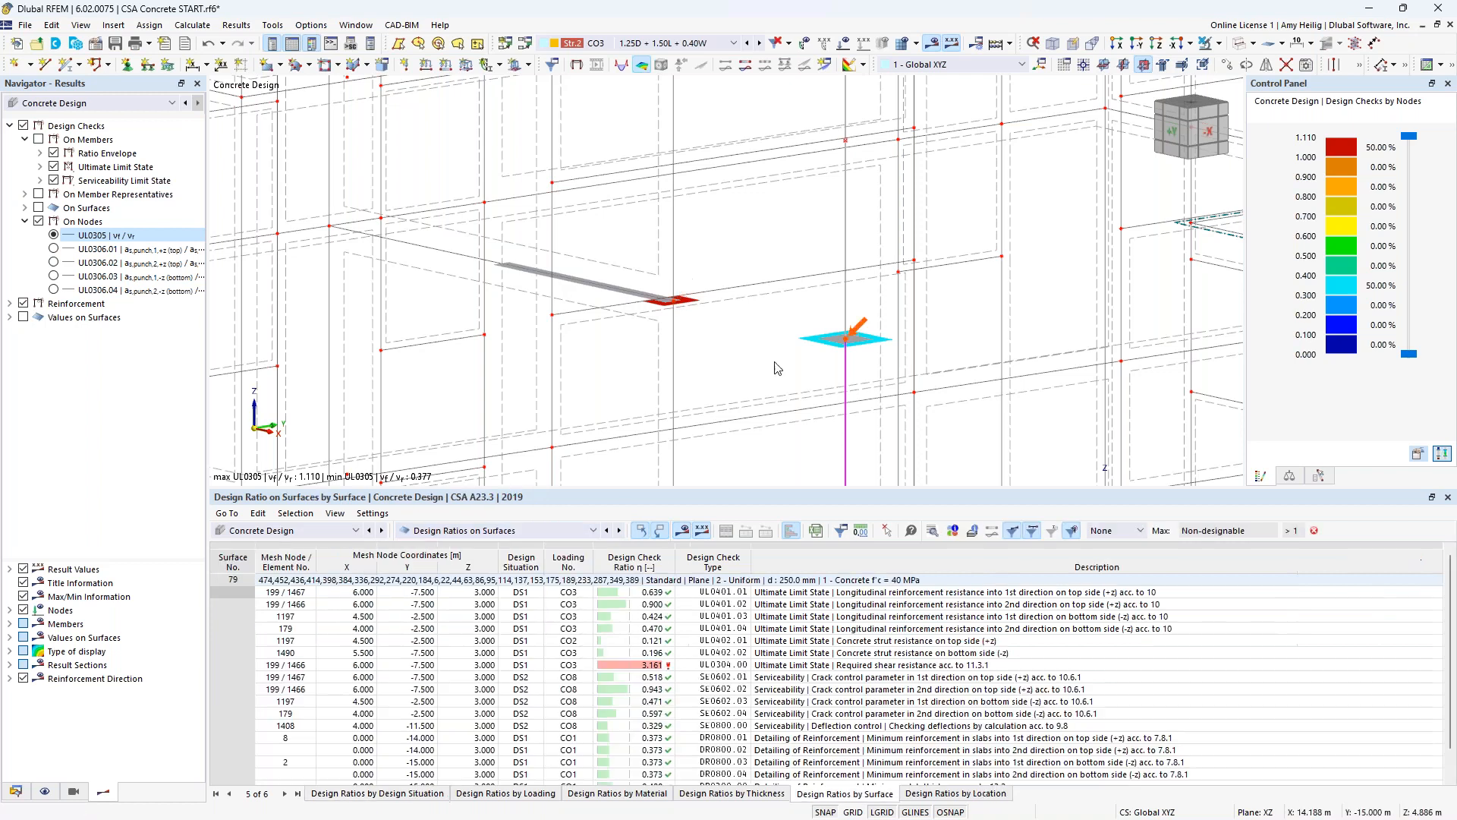
pyautogui.scroll(-5, 774, 364)
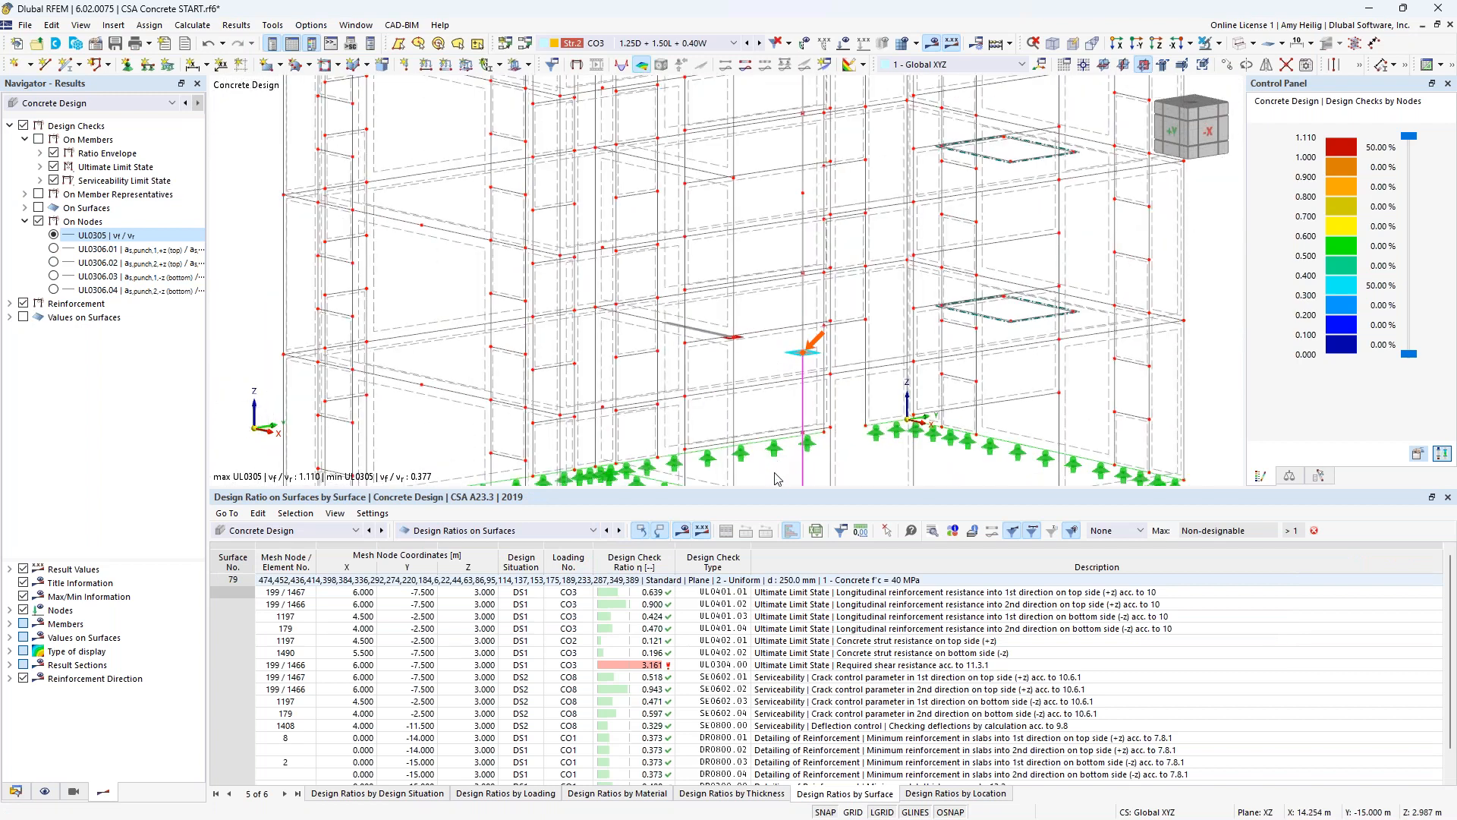
pyautogui.moveTo(778, 468); pyautogui.dragTo(778, 417)
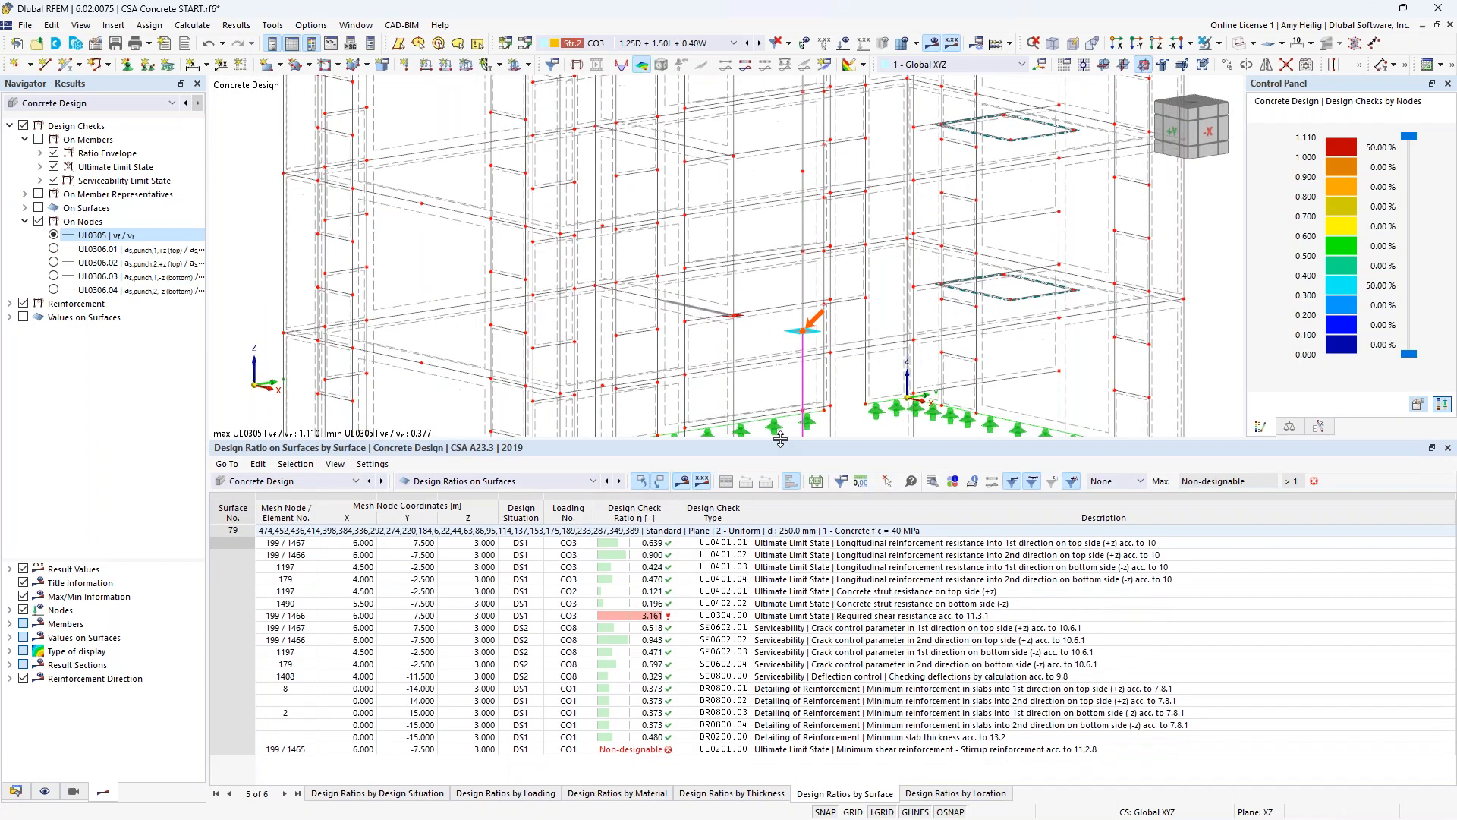
# - Replace the node checks with the surface checks in the model and extend the colour scale's upper limit to the maximum
pyautogui.keyDown('ctrl'); pyautogui.moveTo(939, 352); pyautogui.dragTo(862, 357, button='middle'); pyautogui.keyUp('ctrl')
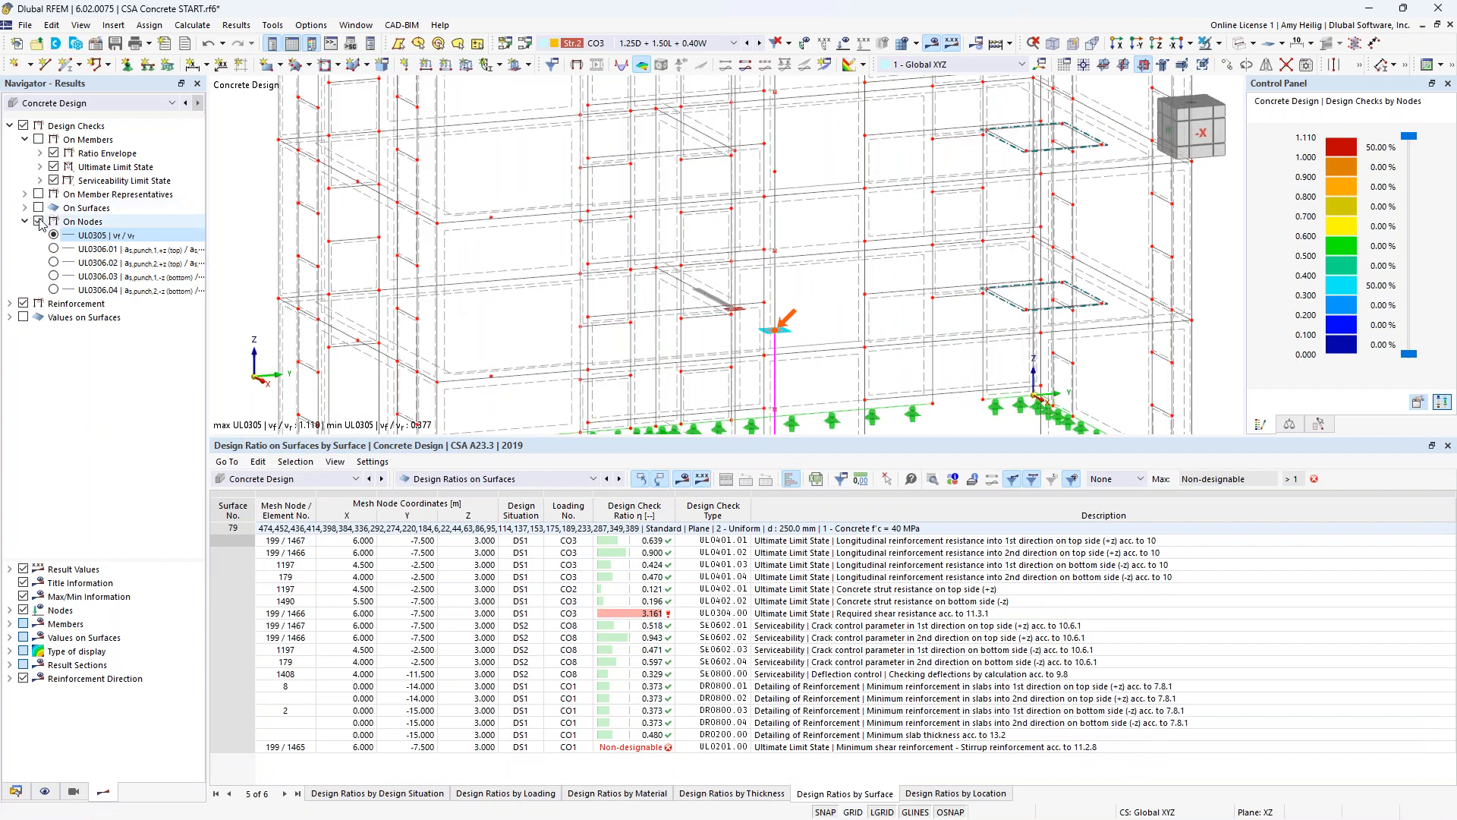
pyautogui.click(39, 222)
pyautogui.click(39, 208)
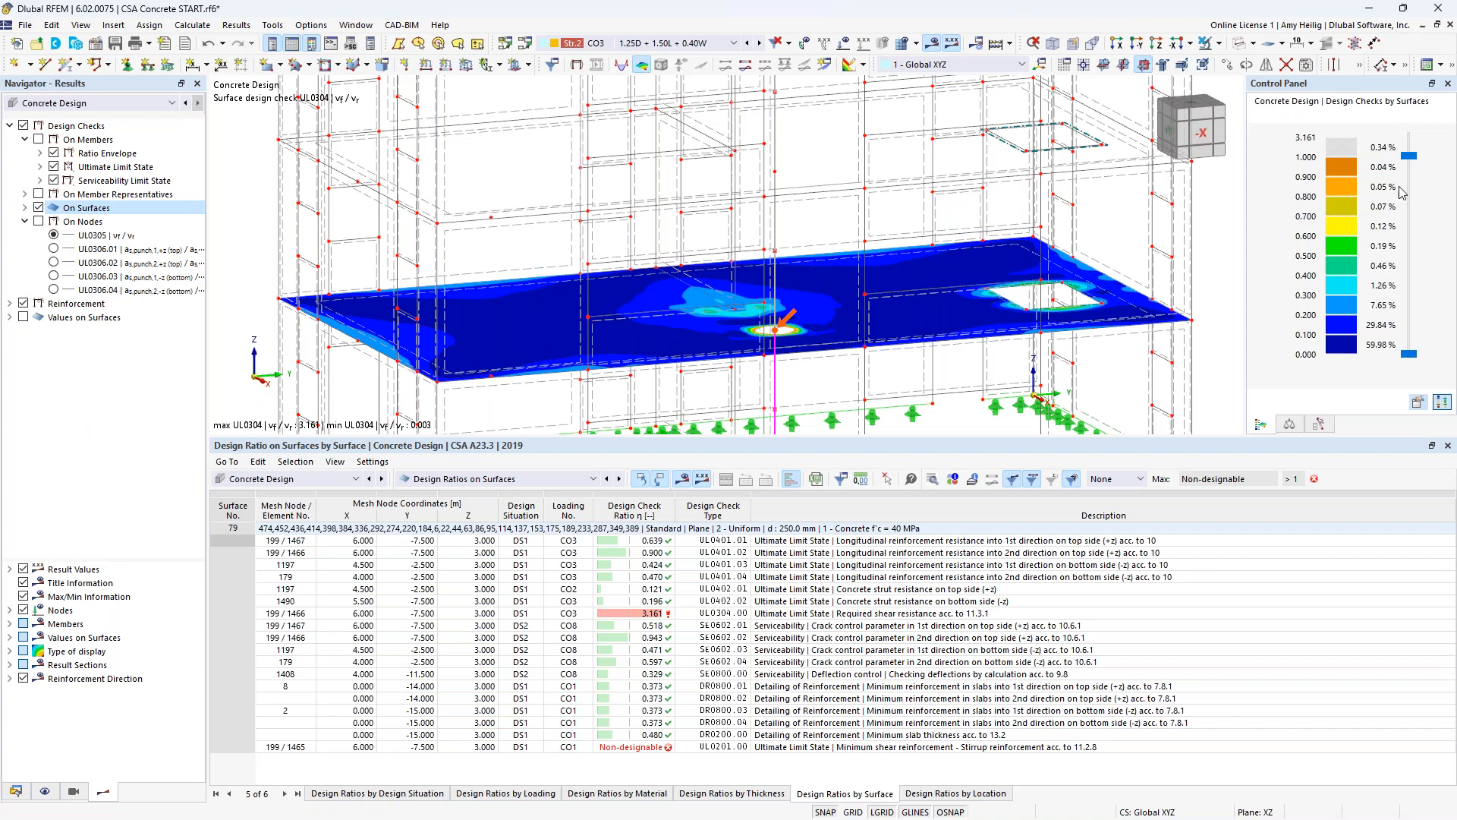
pyautogui.moveTo(1410, 155); pyautogui.dragTo(1410, 136)
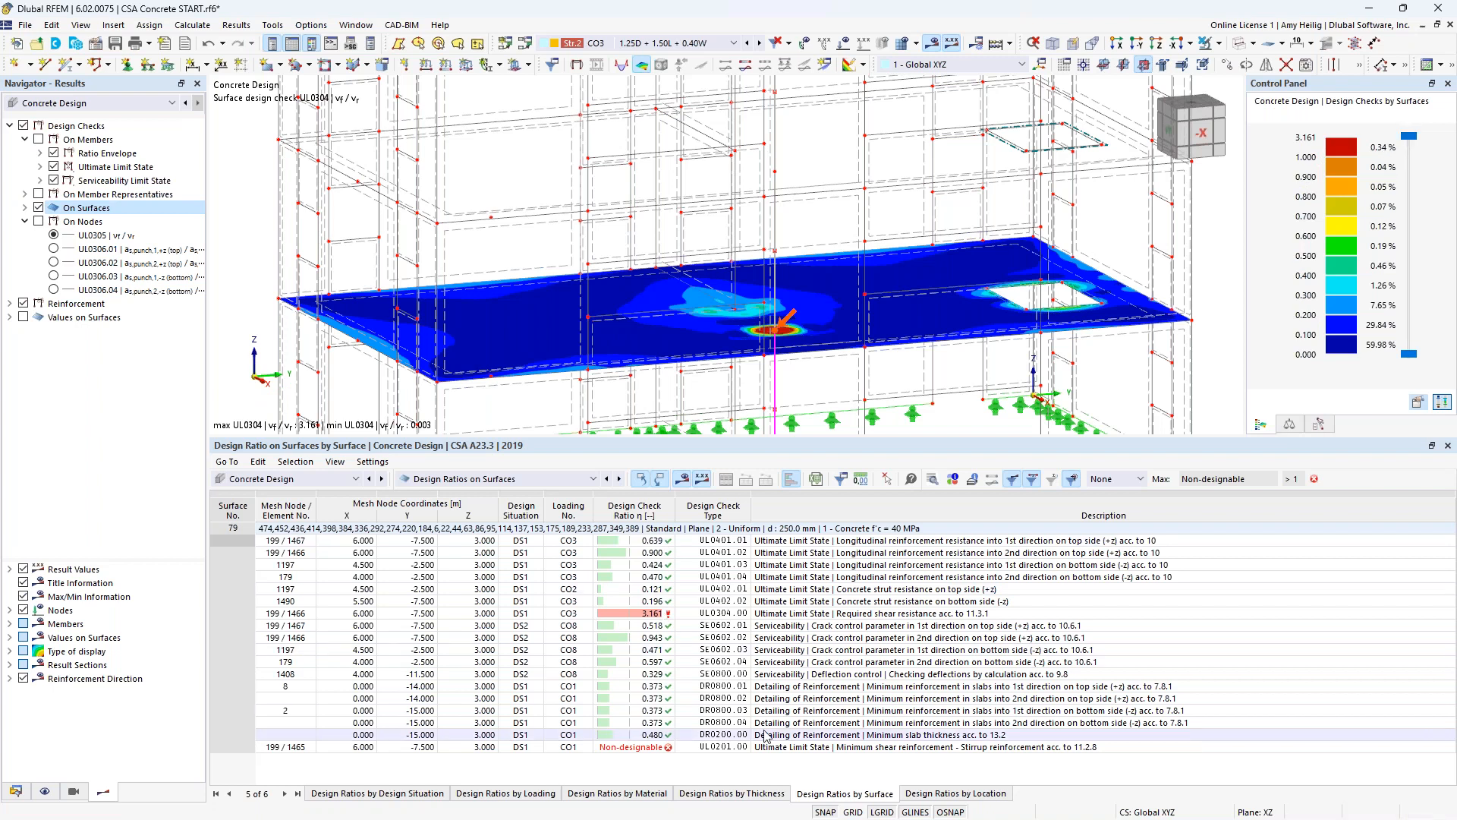
# - Examine where surface 79 is overstressed in the required shear resistance check UL0304, shrinking the table to enlarge the model view
pyautogui.click(770, 615)
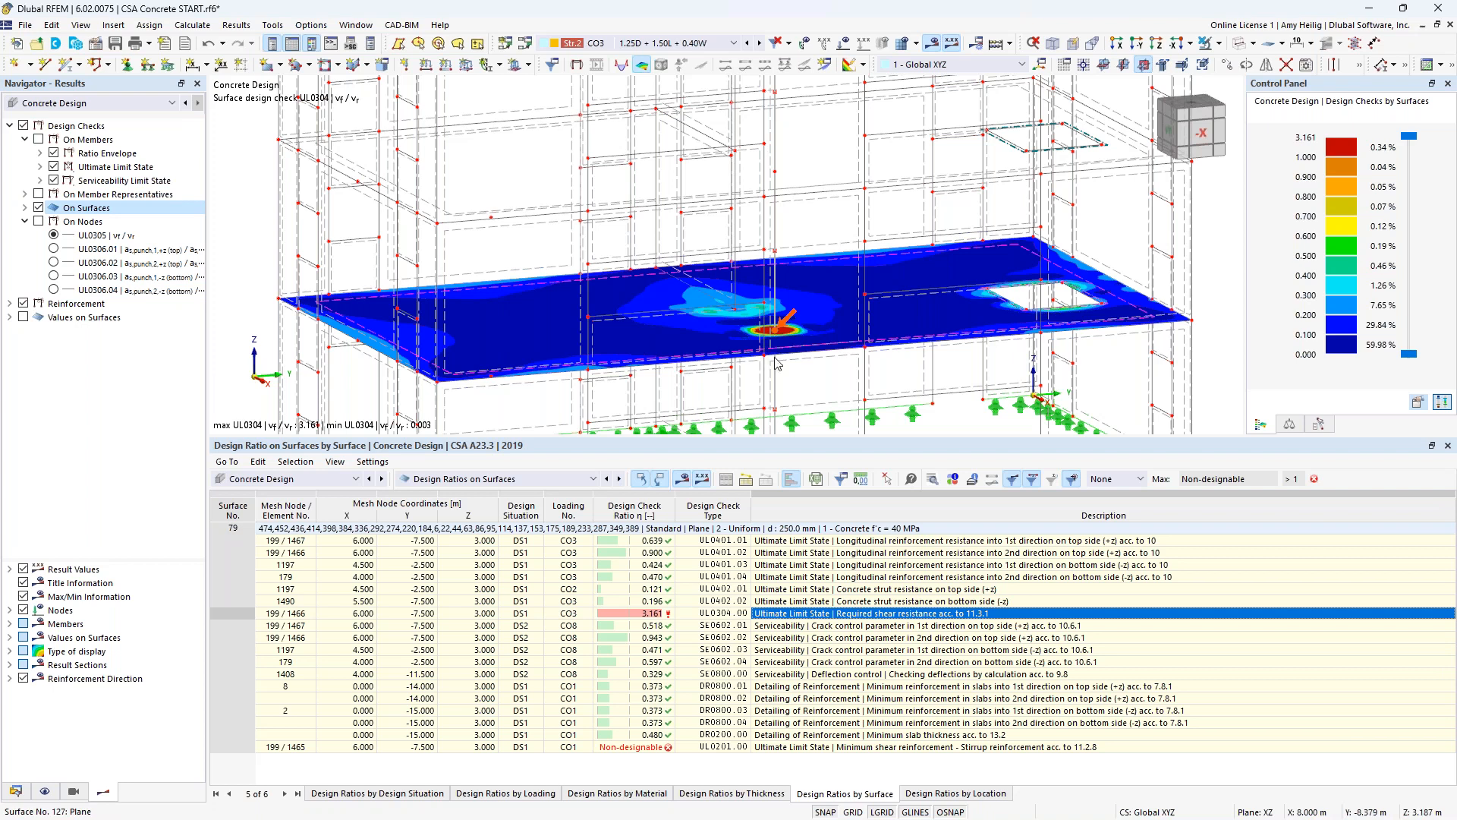
pyautogui.keyDown('ctrl'); pyautogui.moveTo(787, 374); pyautogui.dragTo(848, 378, button='middle'); pyautogui.keyUp('ctrl')
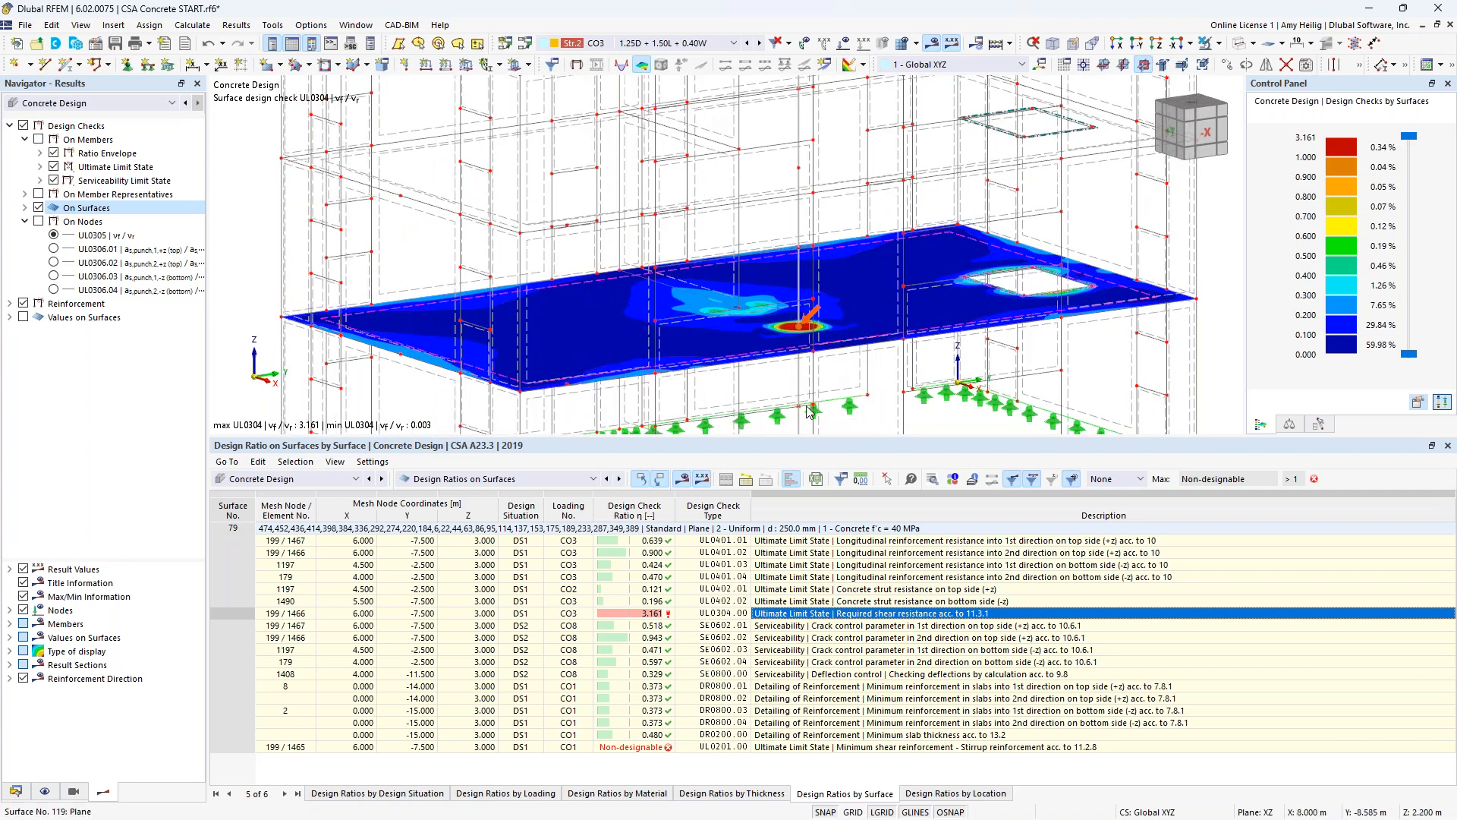
pyautogui.scroll(5, 801, 343)
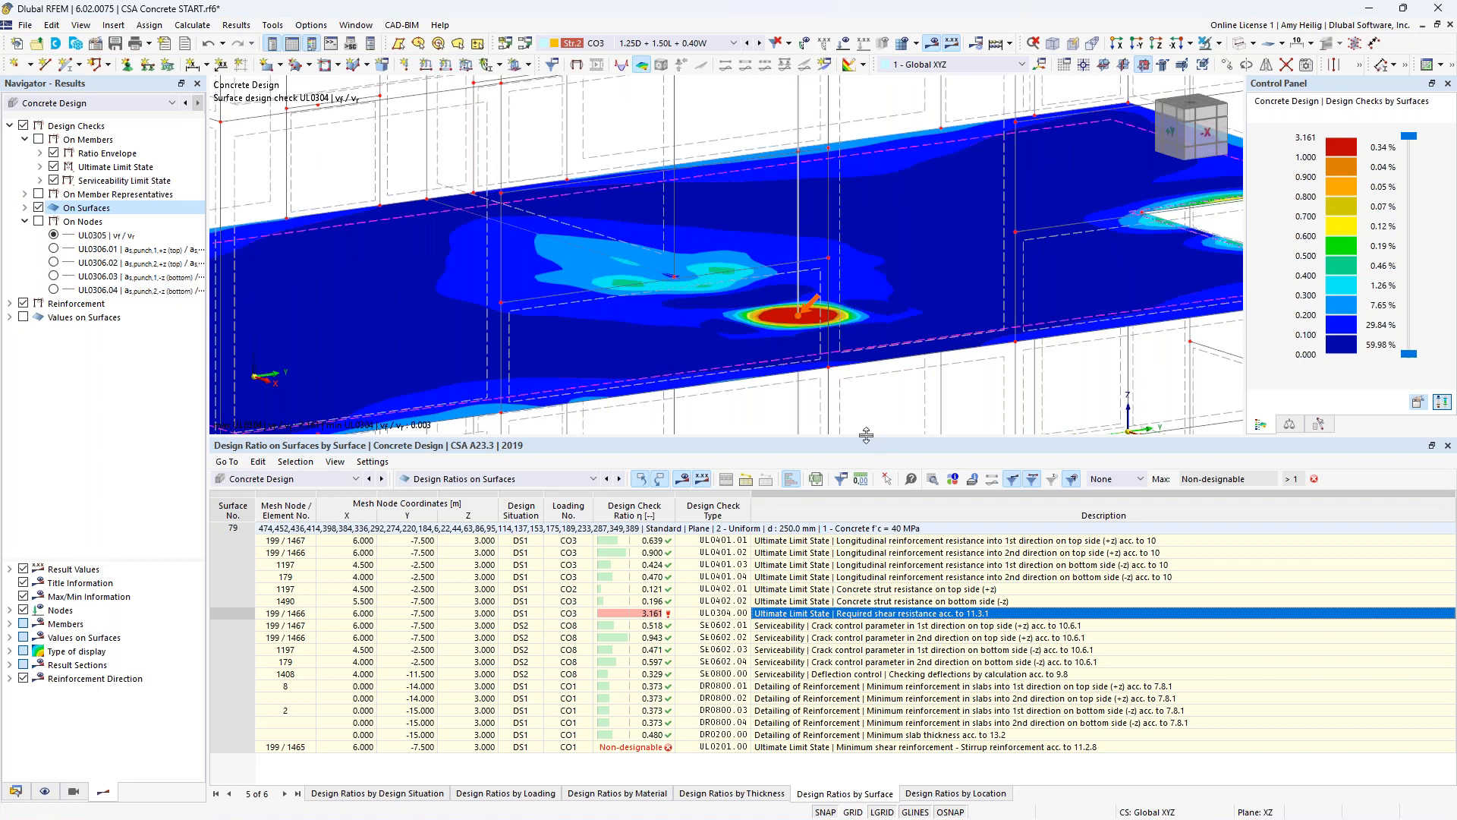
pyautogui.moveTo(869, 444); pyautogui.dragTo(869, 523)
pyautogui.moveTo(887, 463); pyautogui.dragTo(750, 393, button='middle')
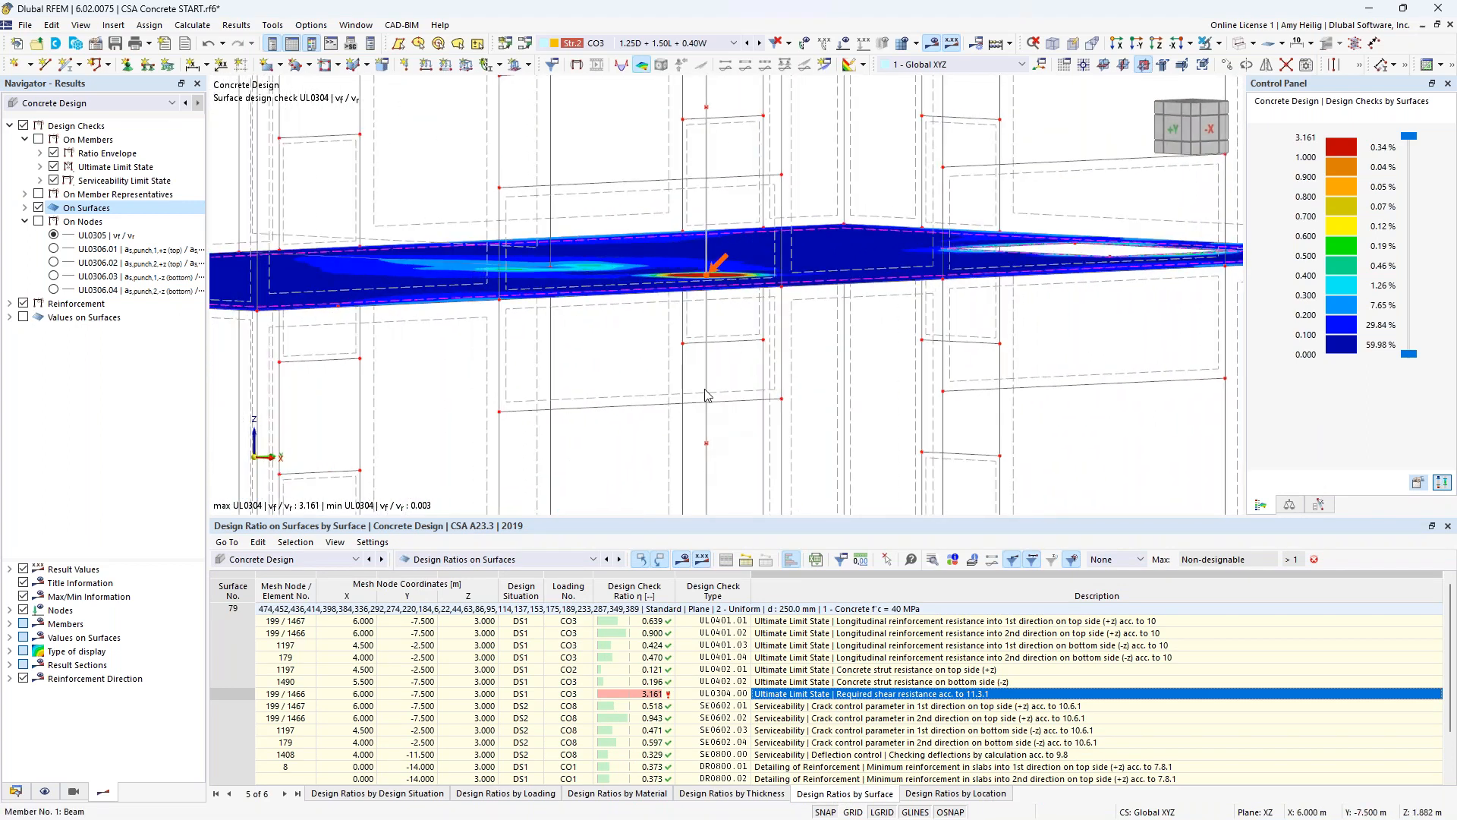
pyautogui.keyDown('ctrl'); pyautogui.moveTo(855, 375); pyautogui.dragTo(822, 402, button='middle'); pyautogui.keyUp('ctrl')
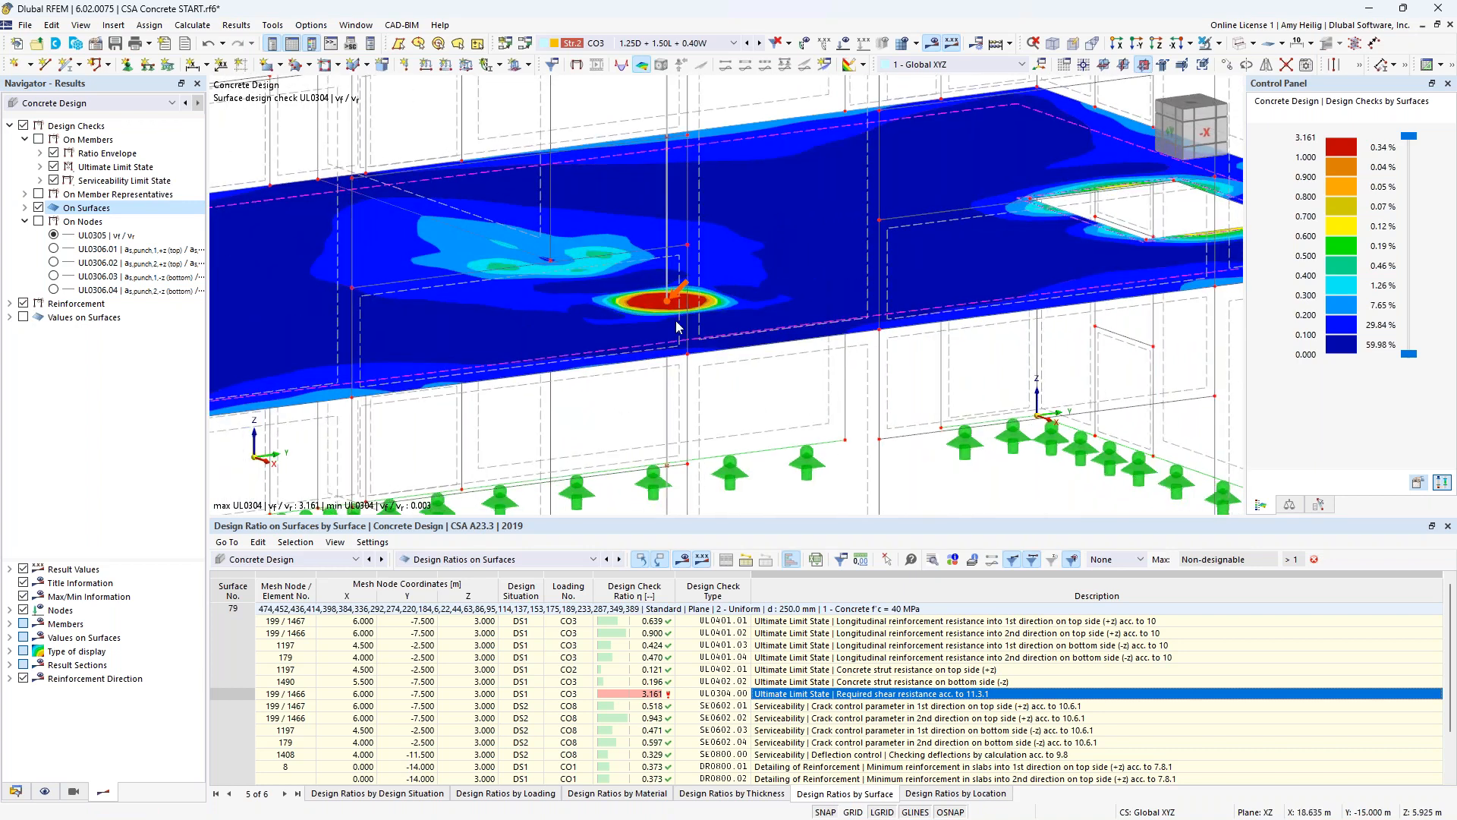
pyautogui.moveTo(670, 306)
pyautogui.scroll(-3, 744, 392)
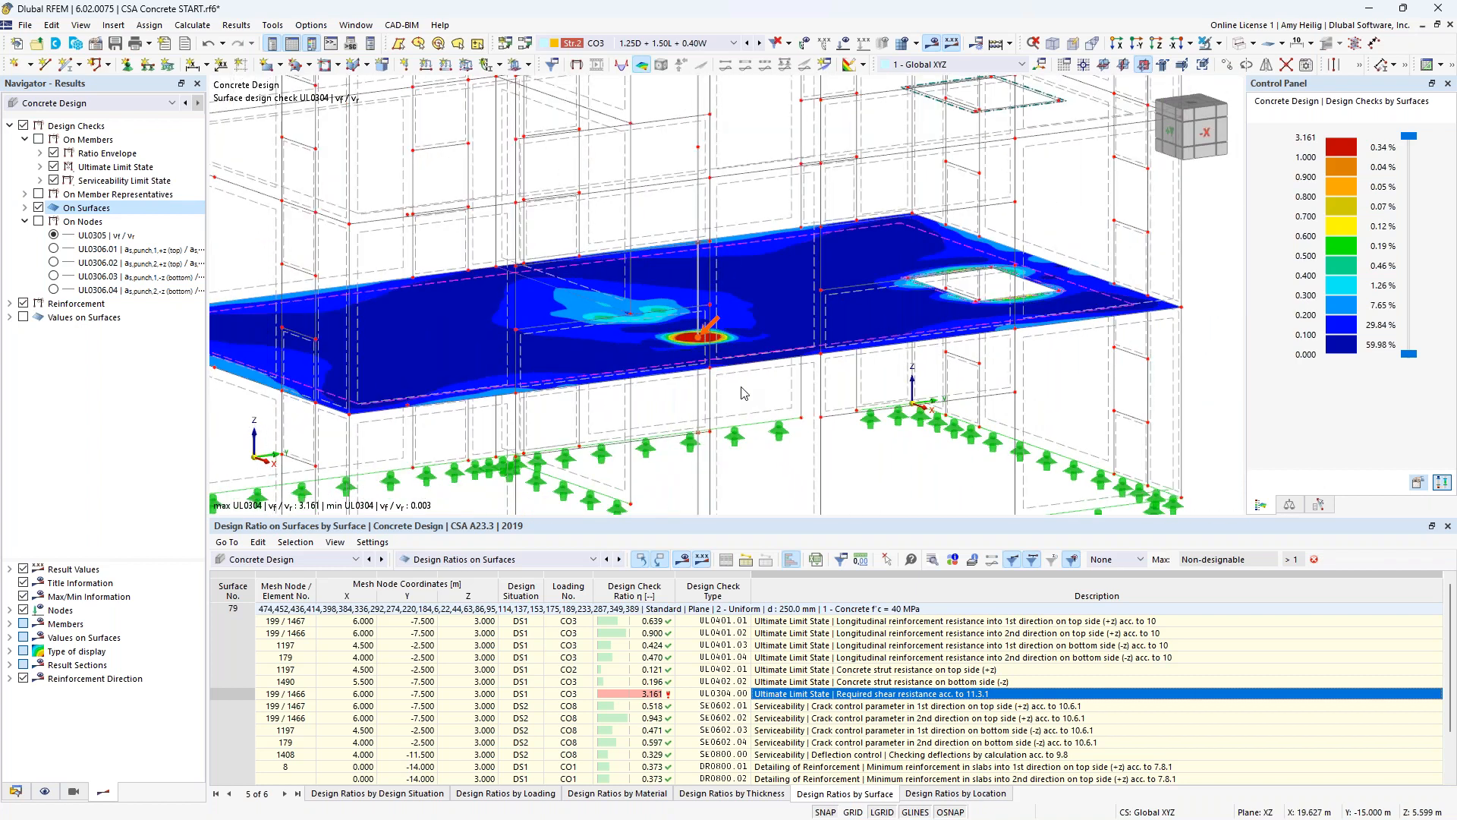
# - Turn off the display of results in the model
pyautogui.click(933, 46)
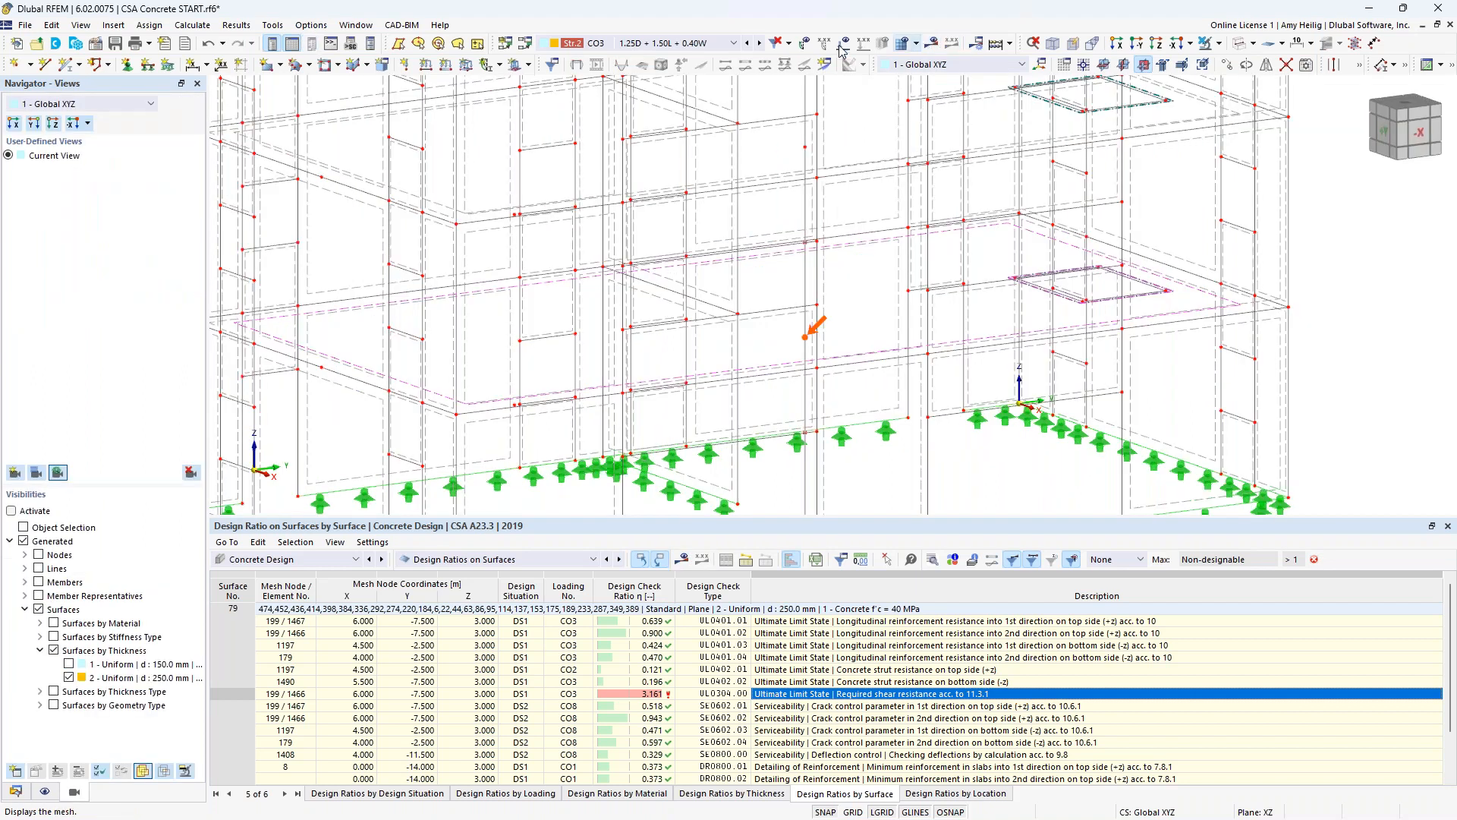
# - Isolate slab surface 79 in visibility mode so that the rest of the model is dimmed
pyautogui.click(1219, 44)
pyautogui.click(1260, 57)
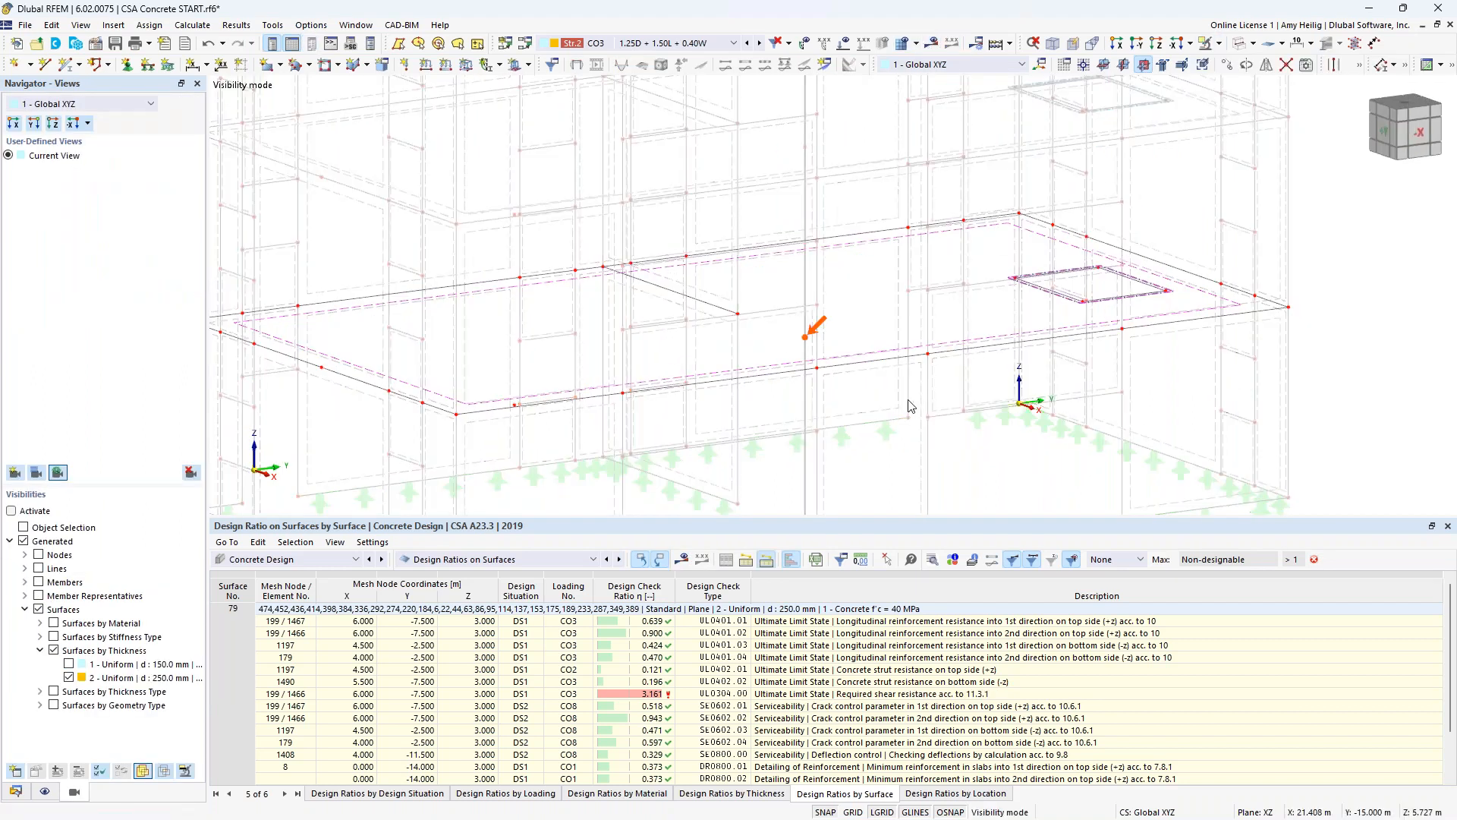
pyautogui.moveTo(898, 397); pyautogui.dragTo(808, 371, button='middle')
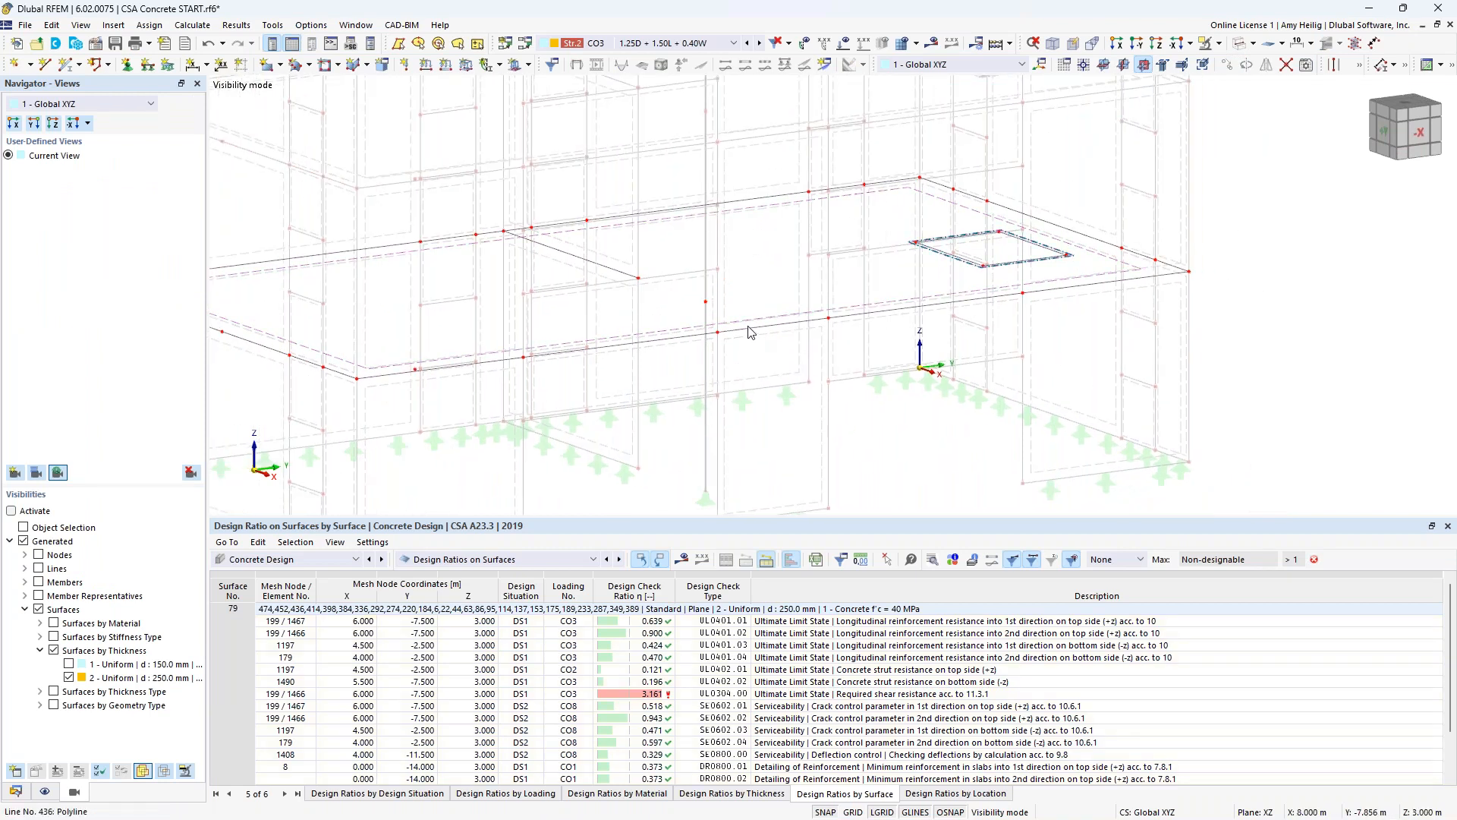
# - Enable mesh refinement for node 199 on the slab and create a new circular nodal mesh refinement for it
pyautogui.doubleClick(706, 306)
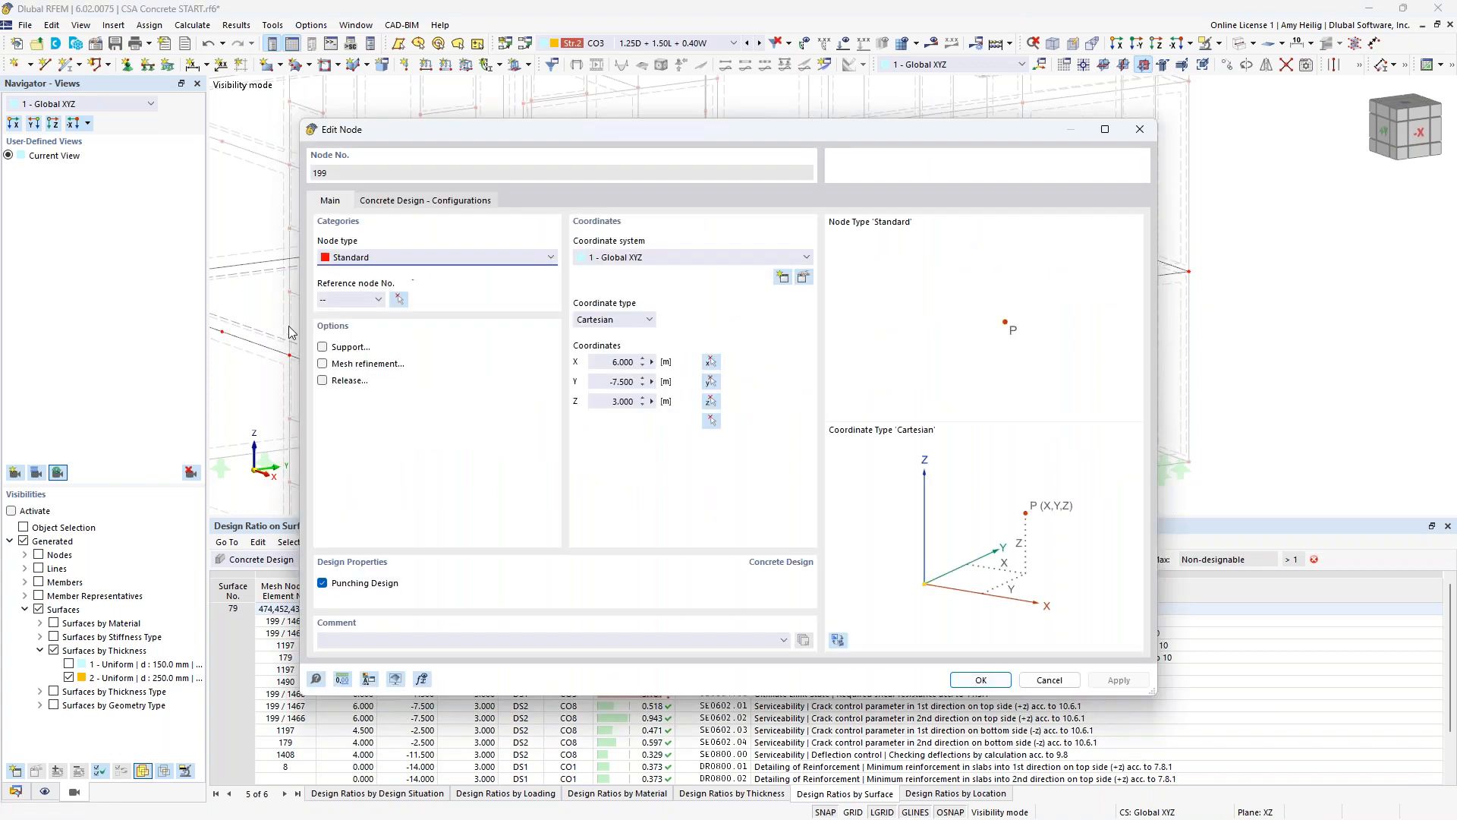
pyautogui.click(339, 361)
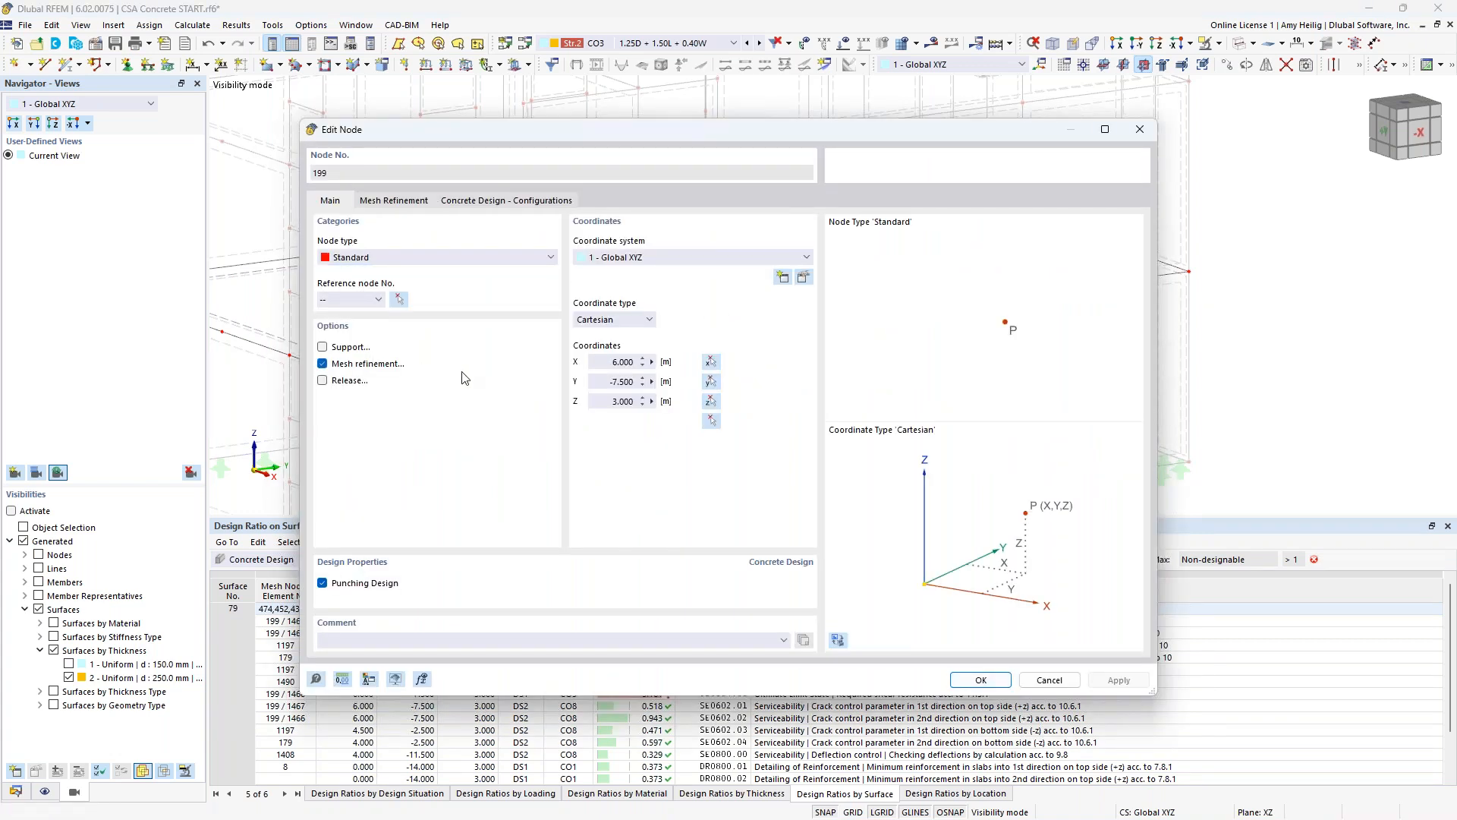
pyautogui.click(413, 202)
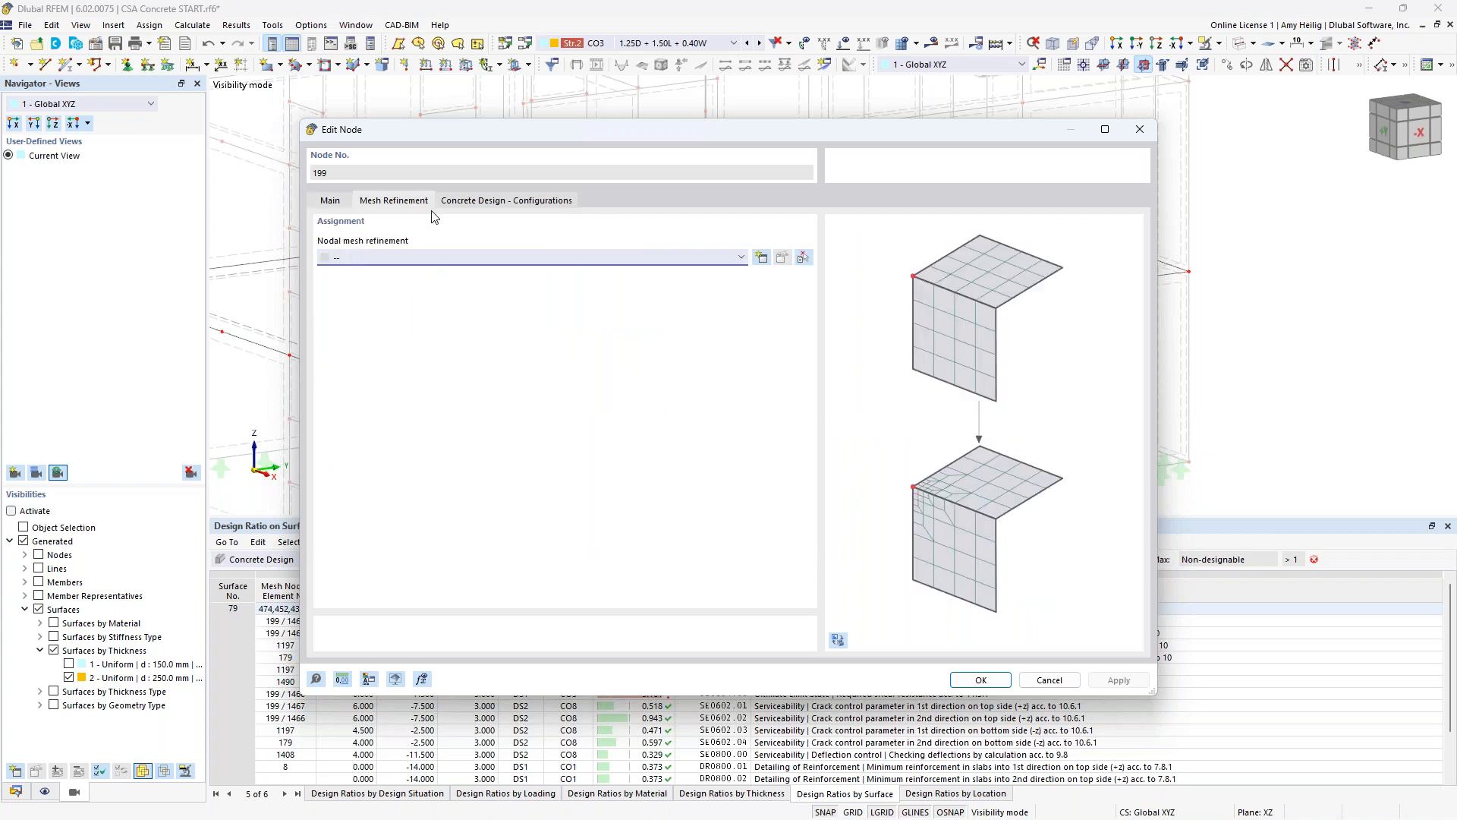
pyautogui.click(761, 258)
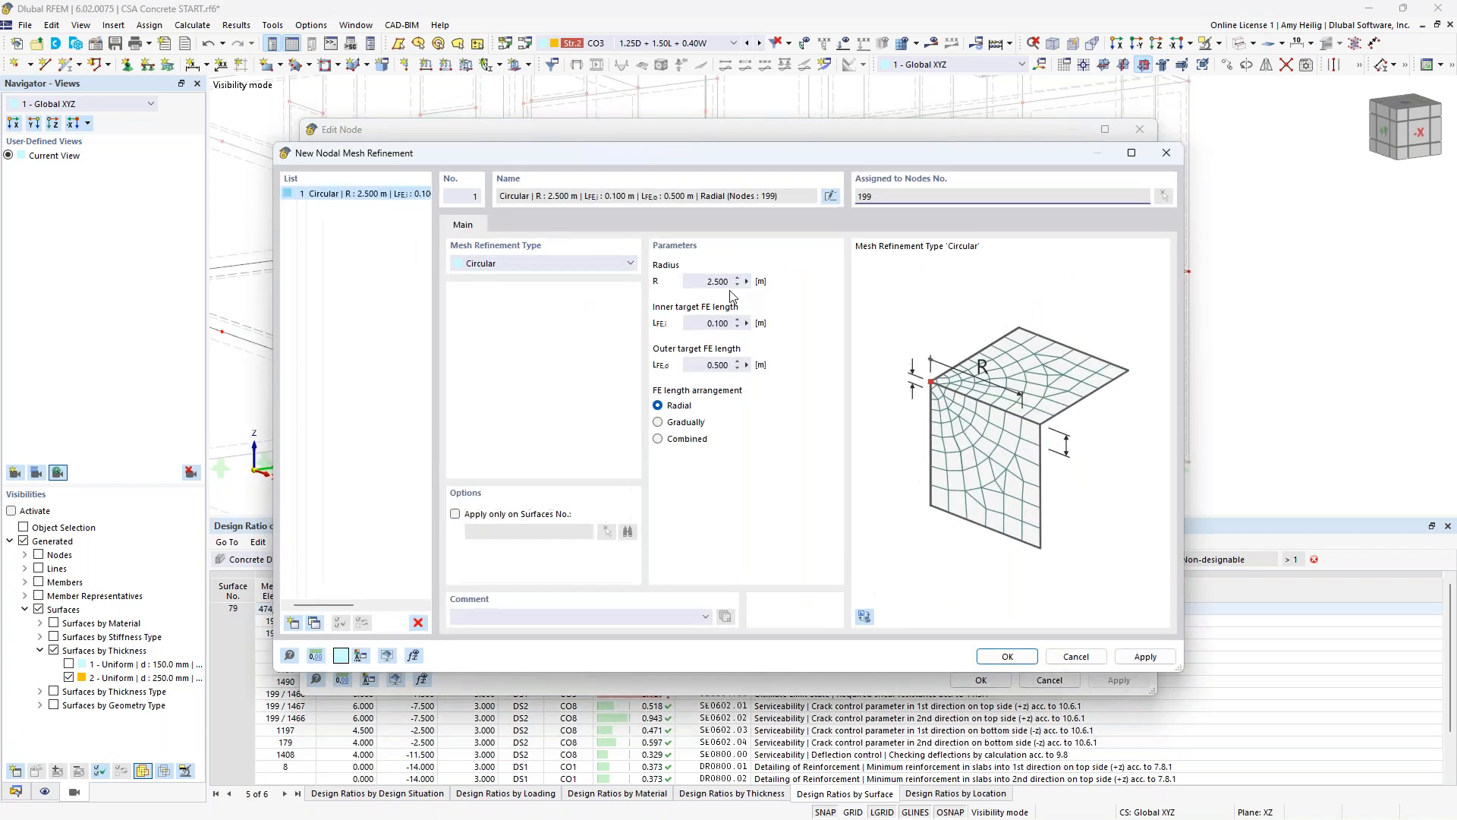
# - Give the circular refinement a 1.5 m radius and 0.3 m outer target FE length, accepting deletion of the results, and save the node
pyautogui.click(746, 292)
pyautogui.write('1.5')
pyautogui.press('Tab')
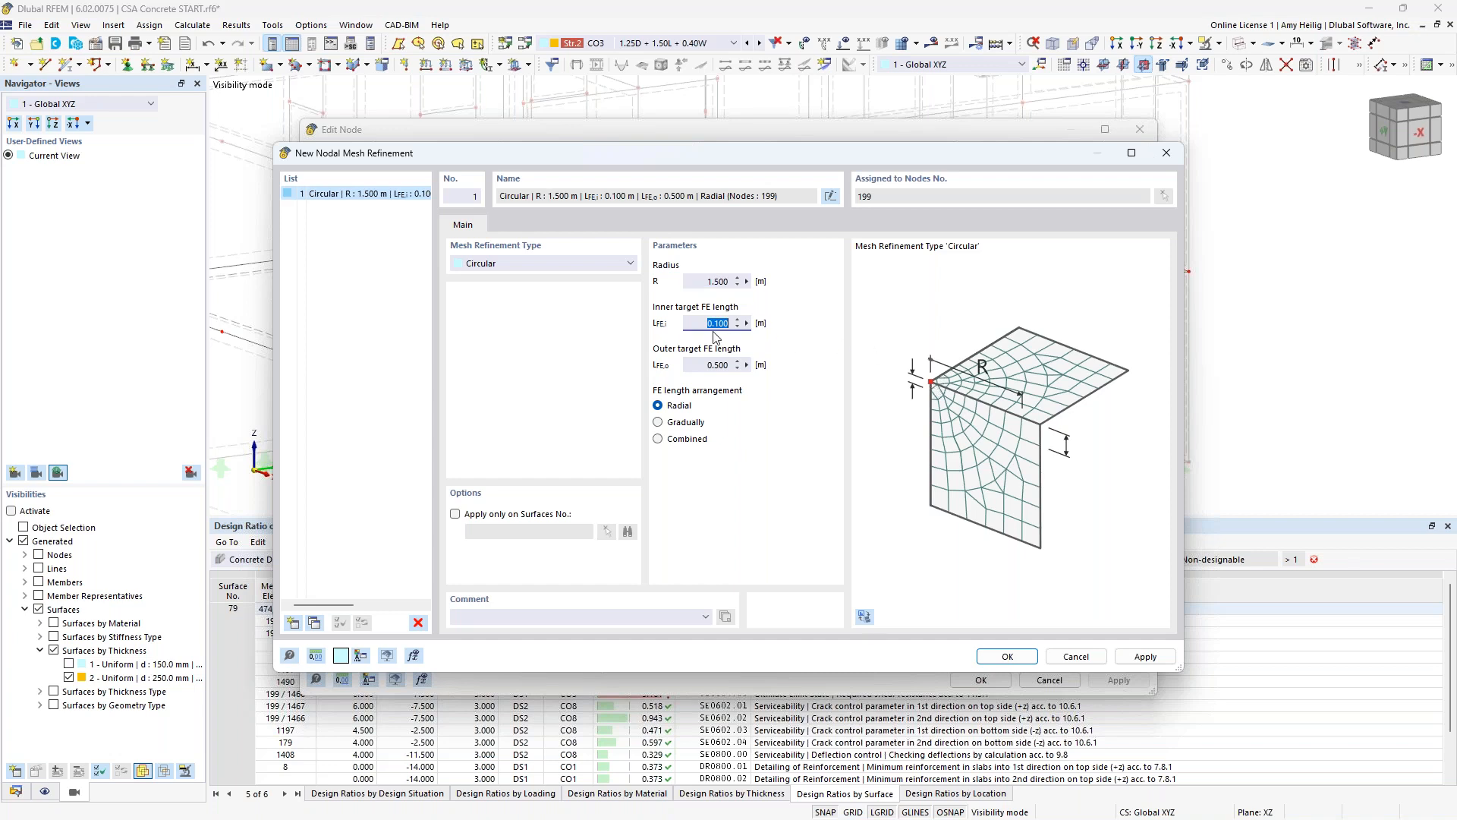
pyautogui.press('Tab')
pyautogui.write('0.3')
pyautogui.click(1007, 659)
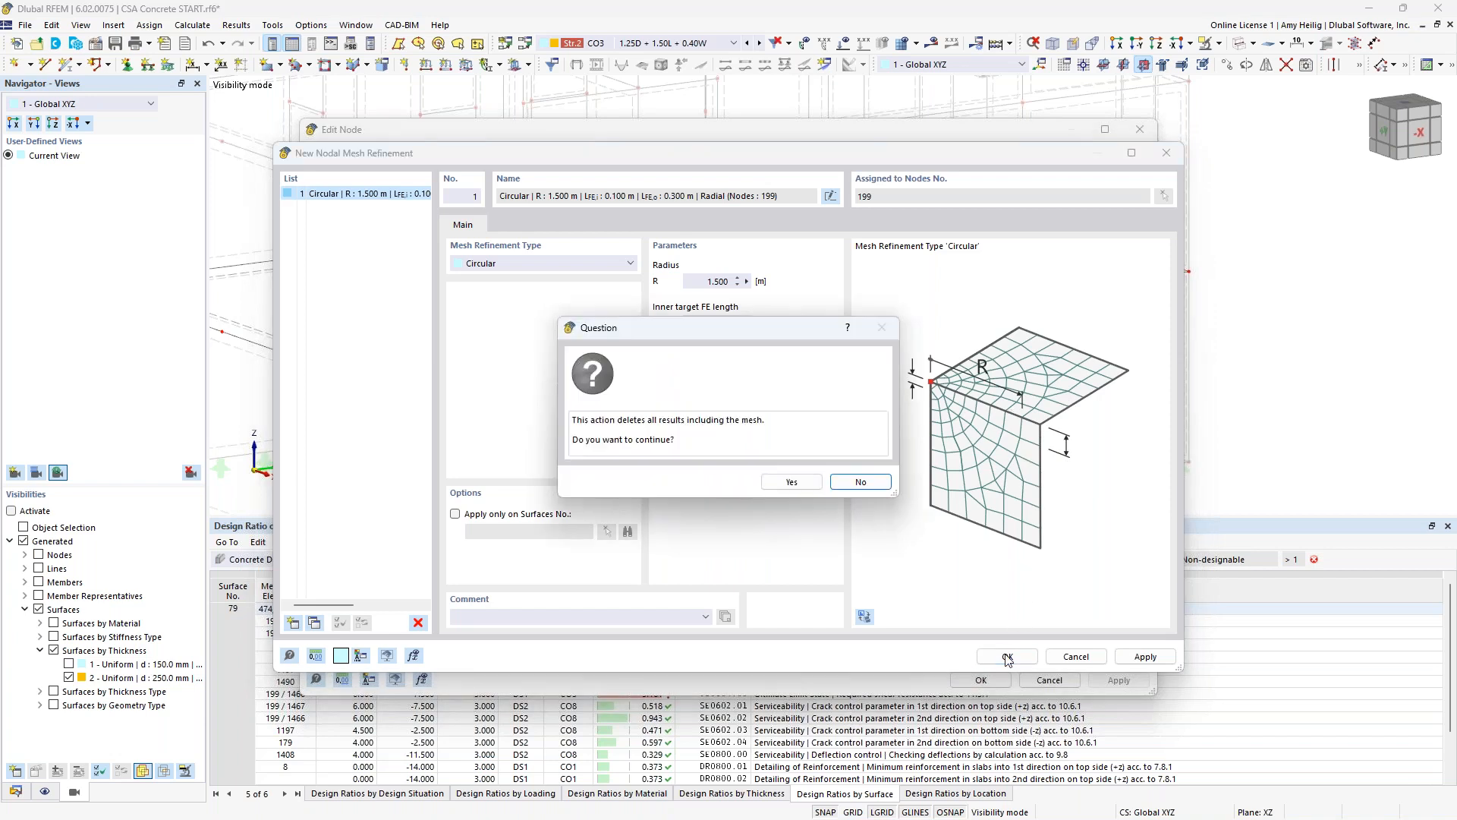
pyautogui.click(813, 487)
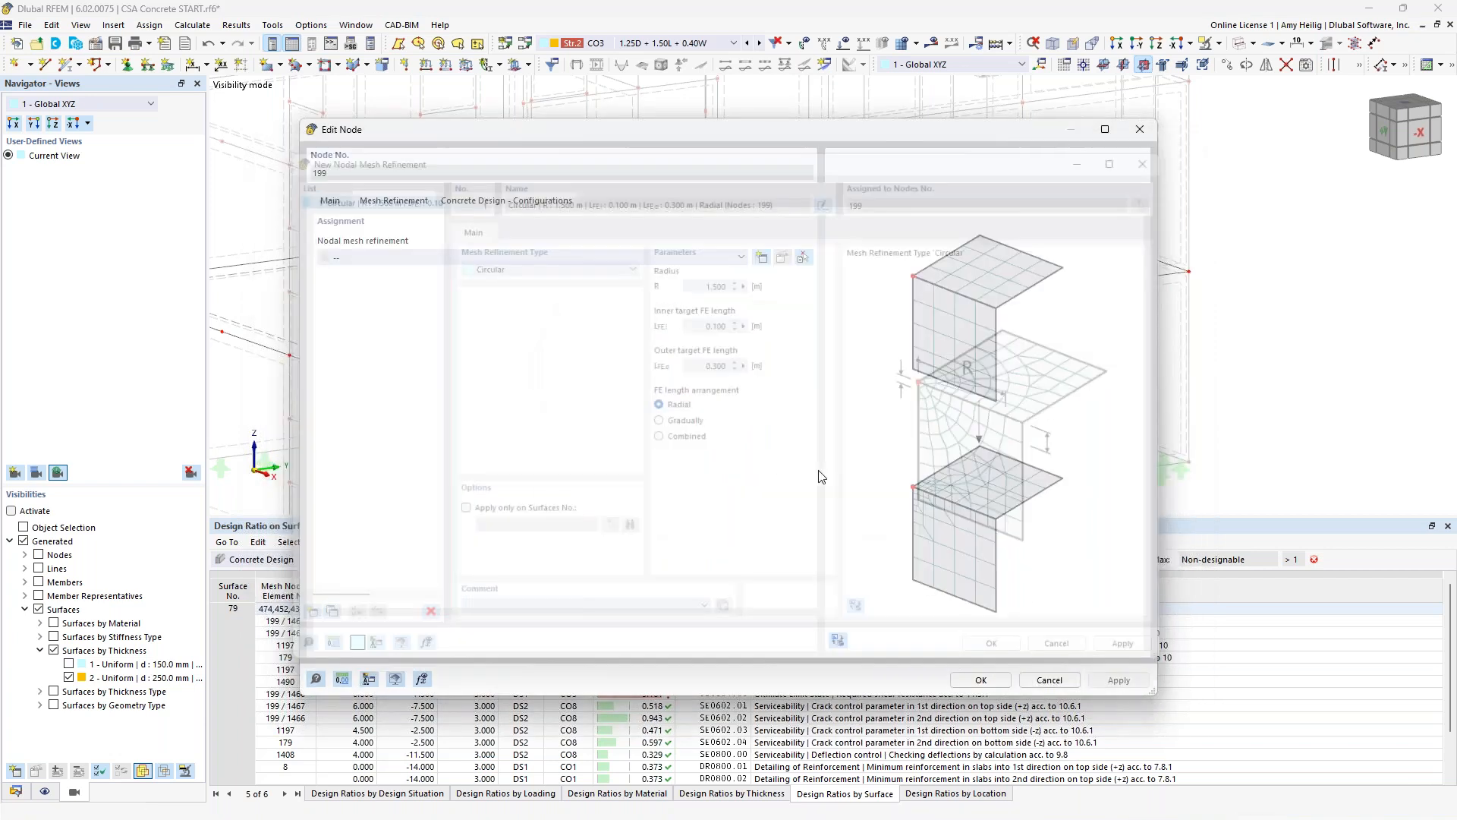
pyautogui.click(981, 679)
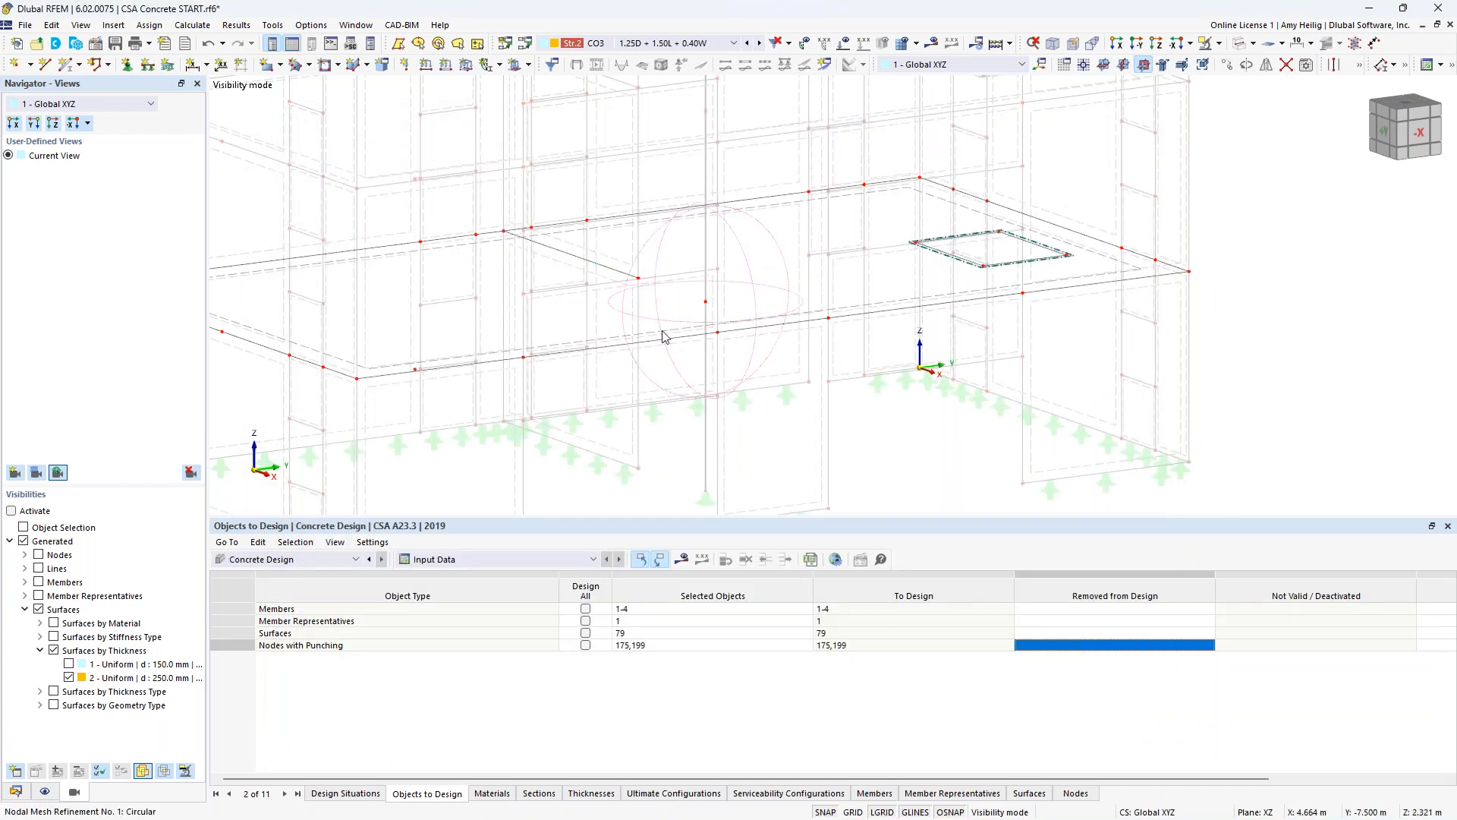
# - Create a new surface results adjustment from the special objects in the model data
pyautogui.moveTo(663, 336)
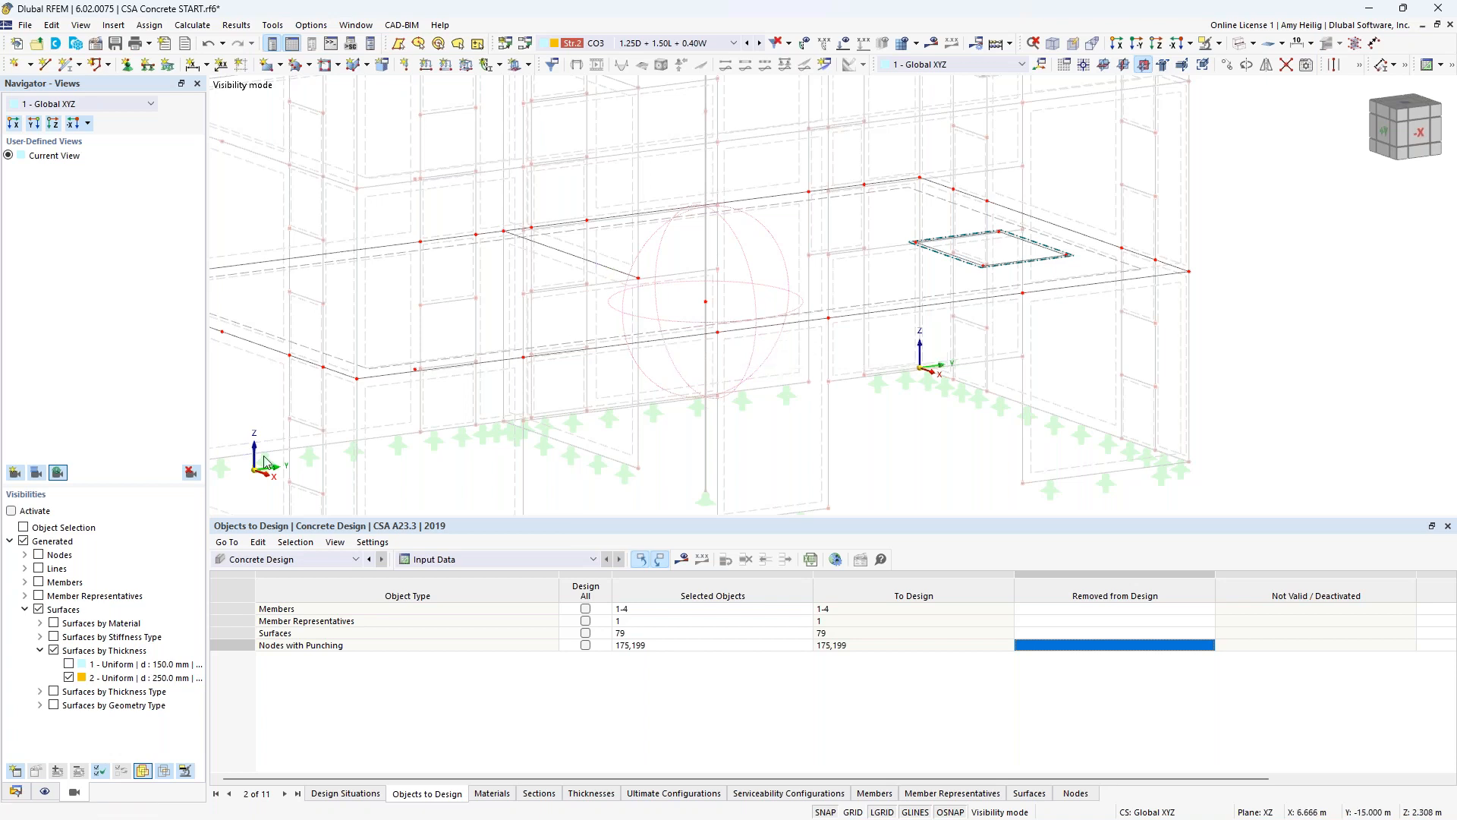
pyautogui.click(16, 791)
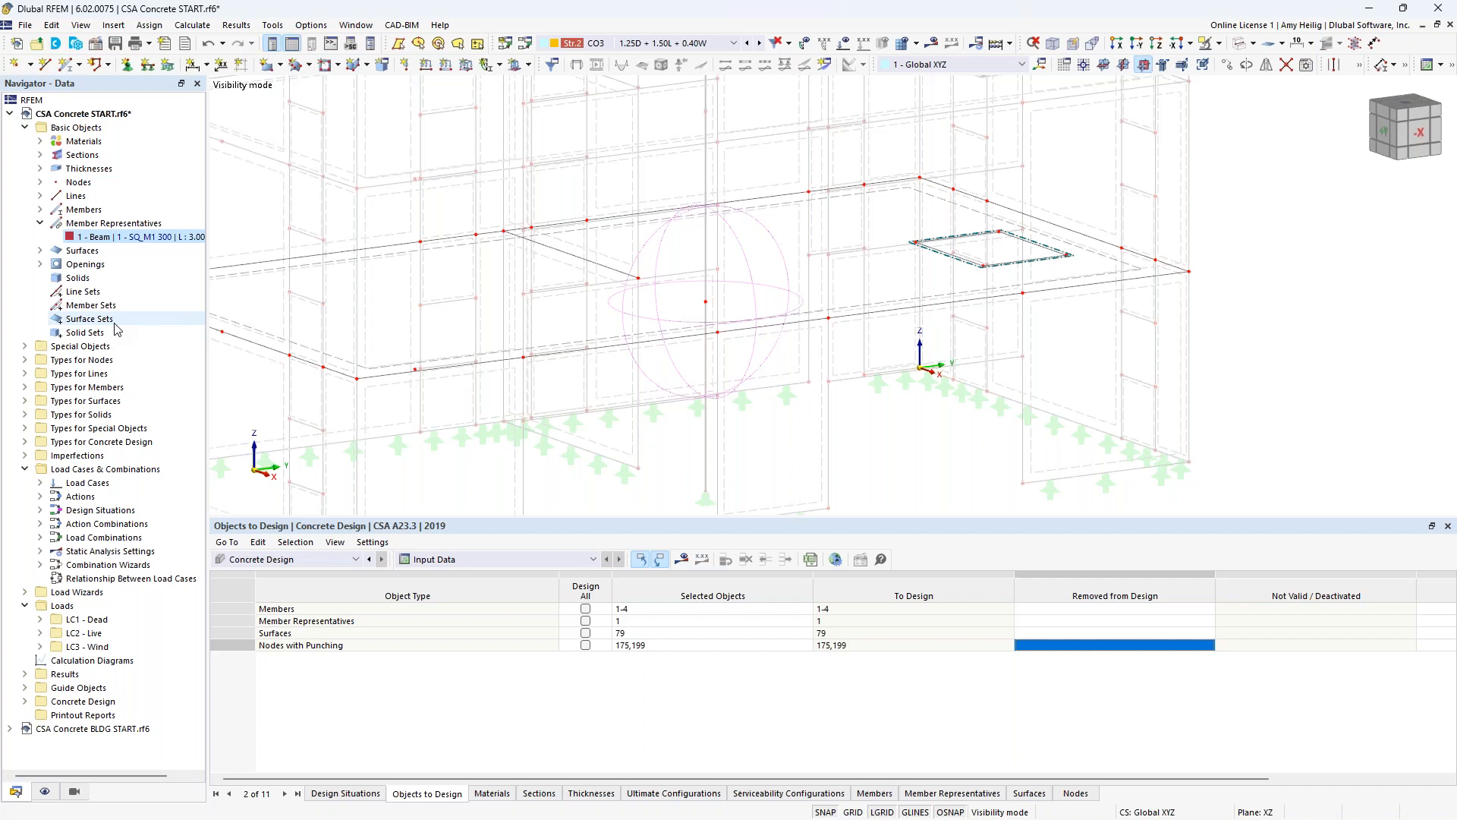
pyautogui.click(41, 223)
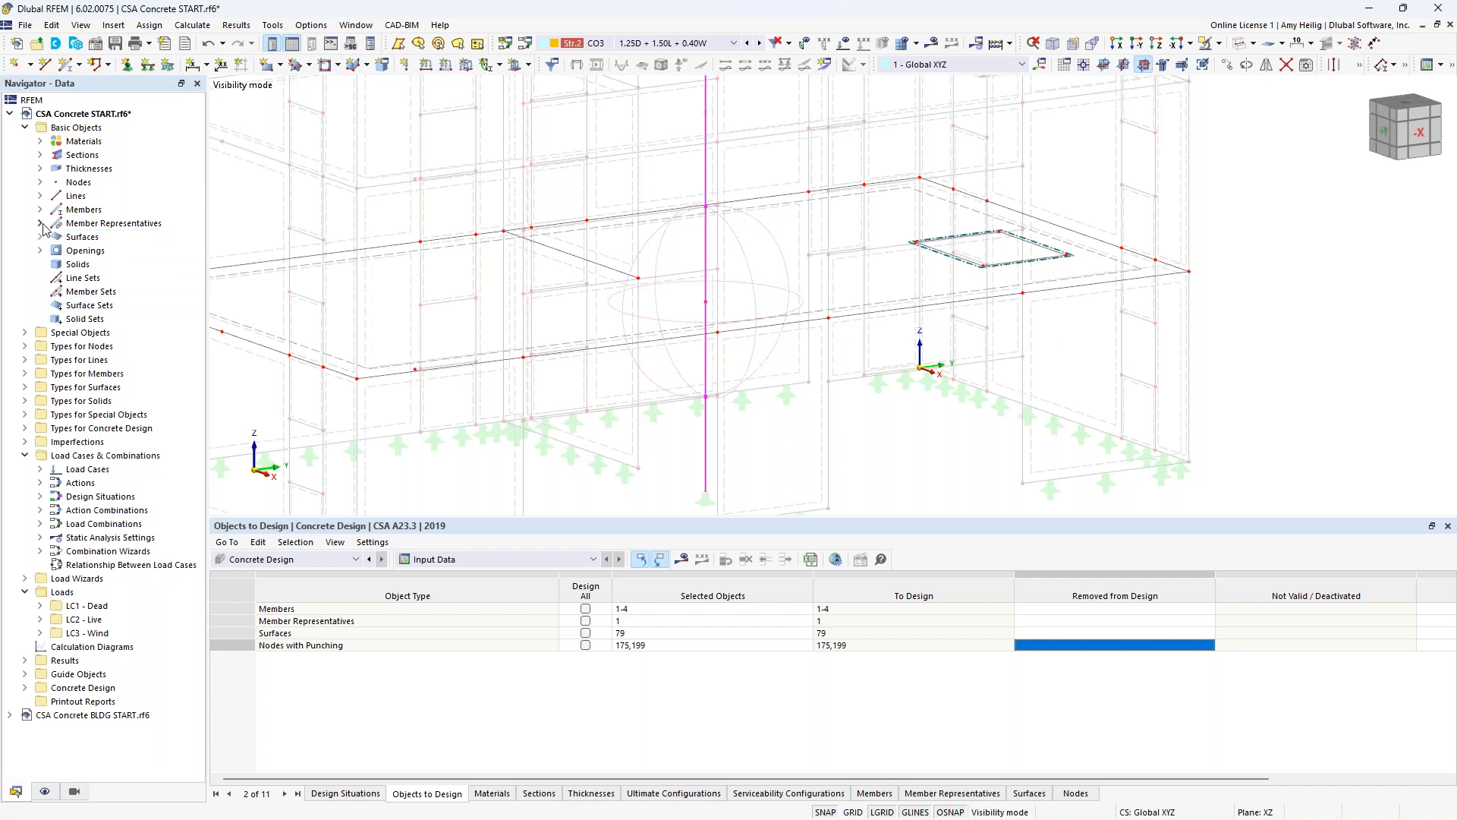
pyautogui.click(25, 332)
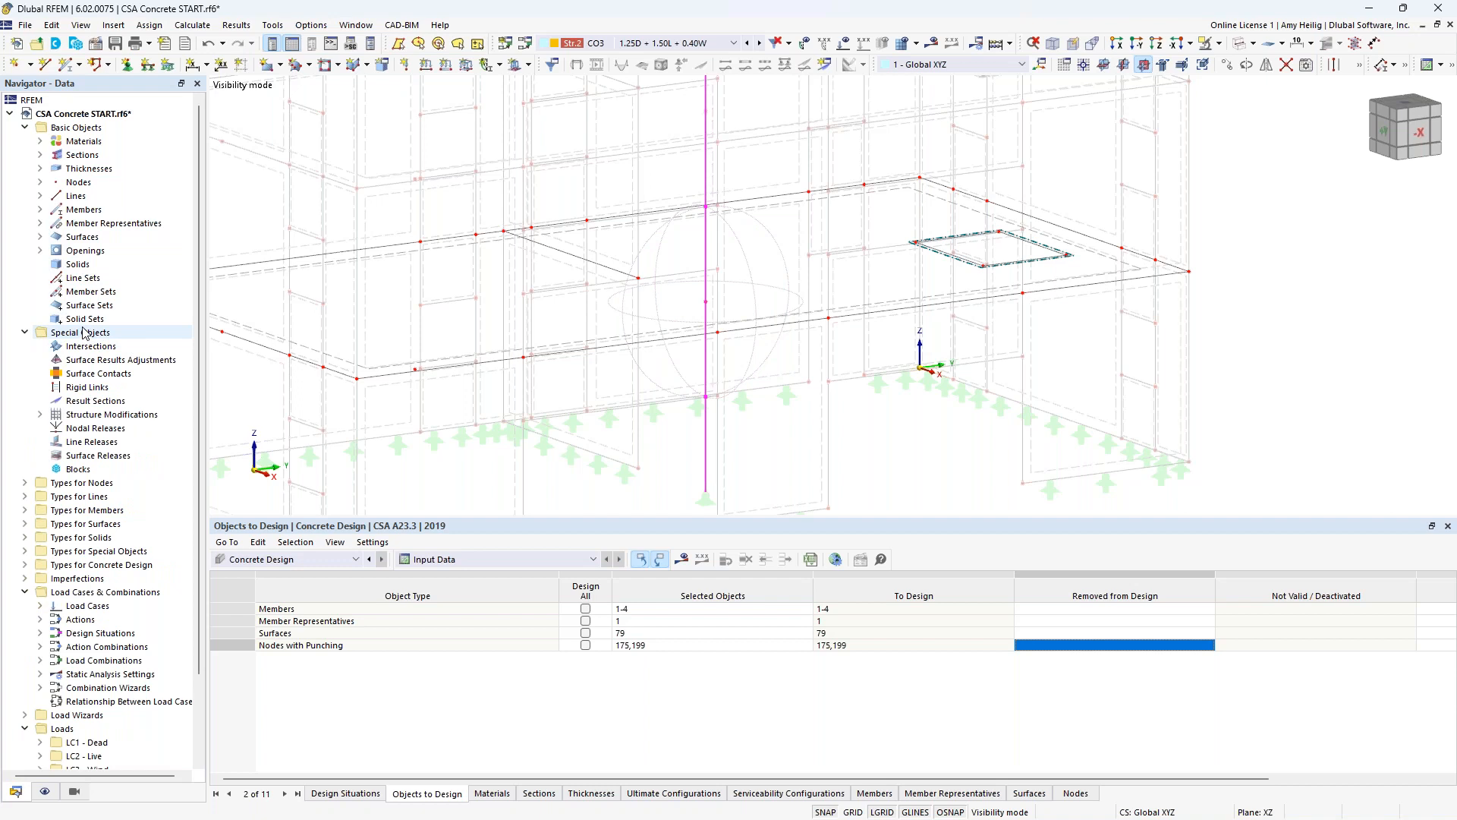
pyautogui.rightClick(96, 368)
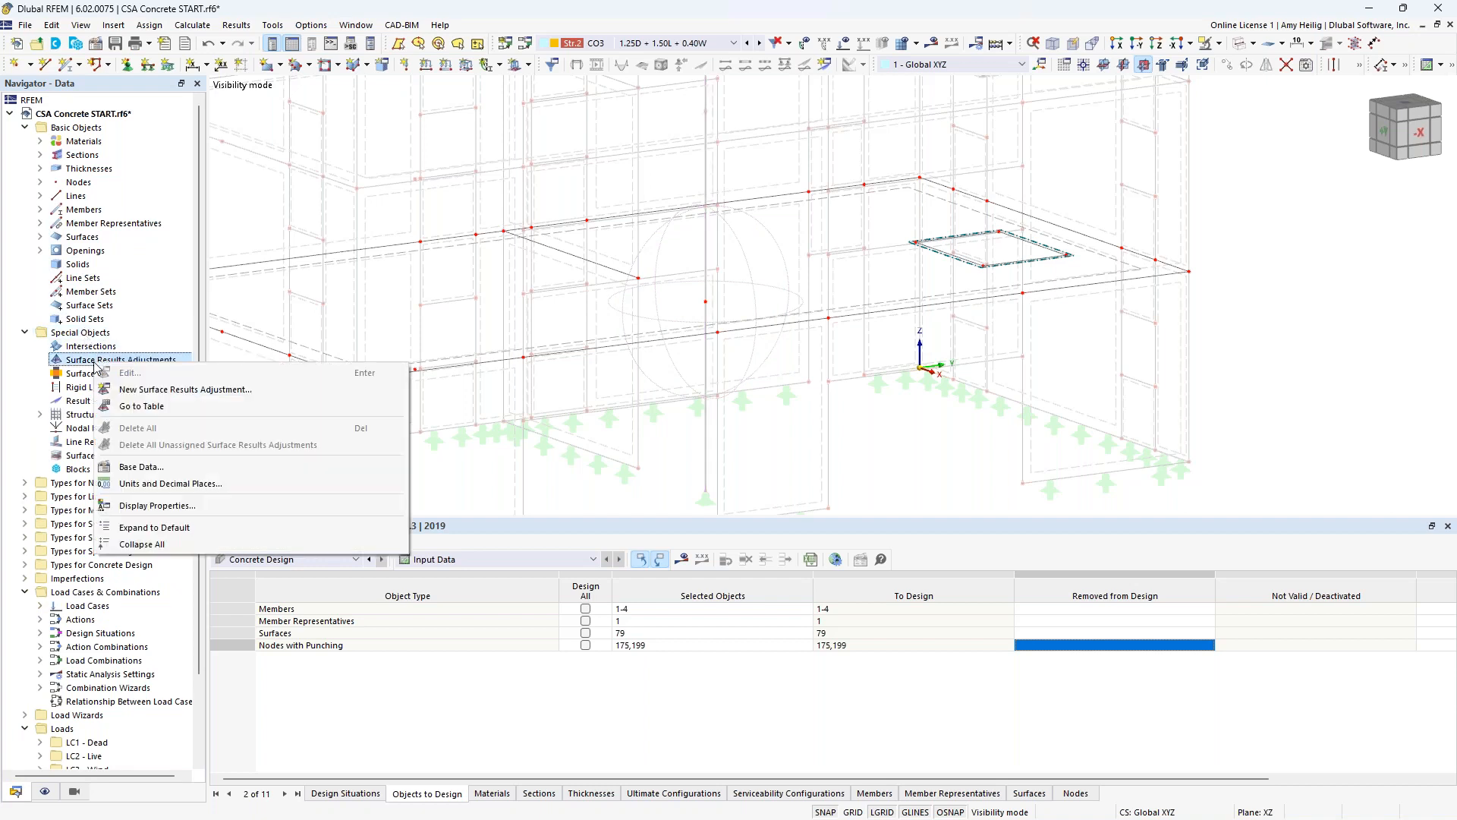
pyautogui.click(137, 392)
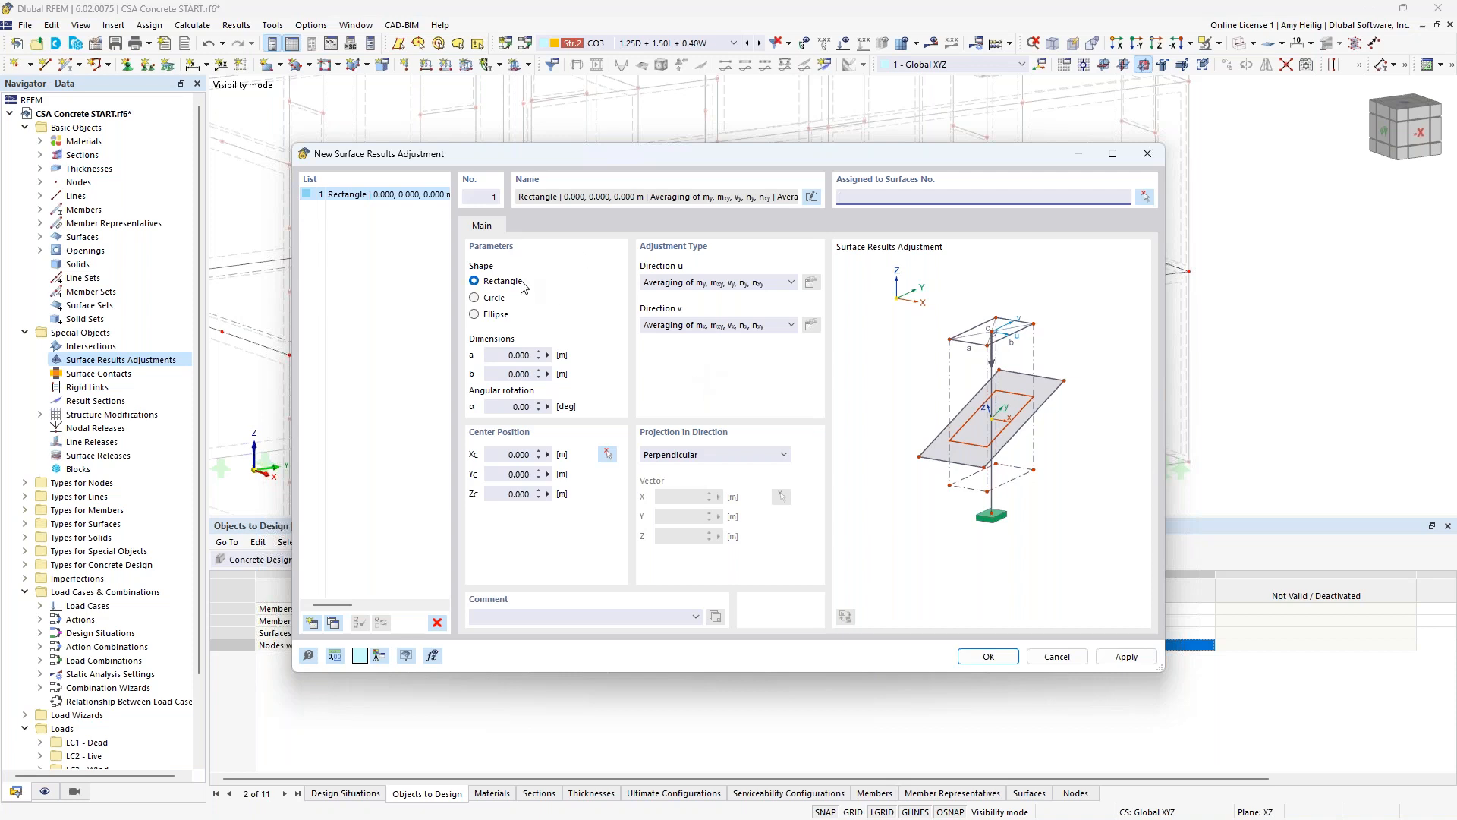
# - Set the rectangular adjustment area to 0.8 by 0.8 m and centre it on node 199
pyautogui.click(522, 355)
pyautogui.write('0.8')
pyautogui.press('Tab')
pyautogui.write('0.8')
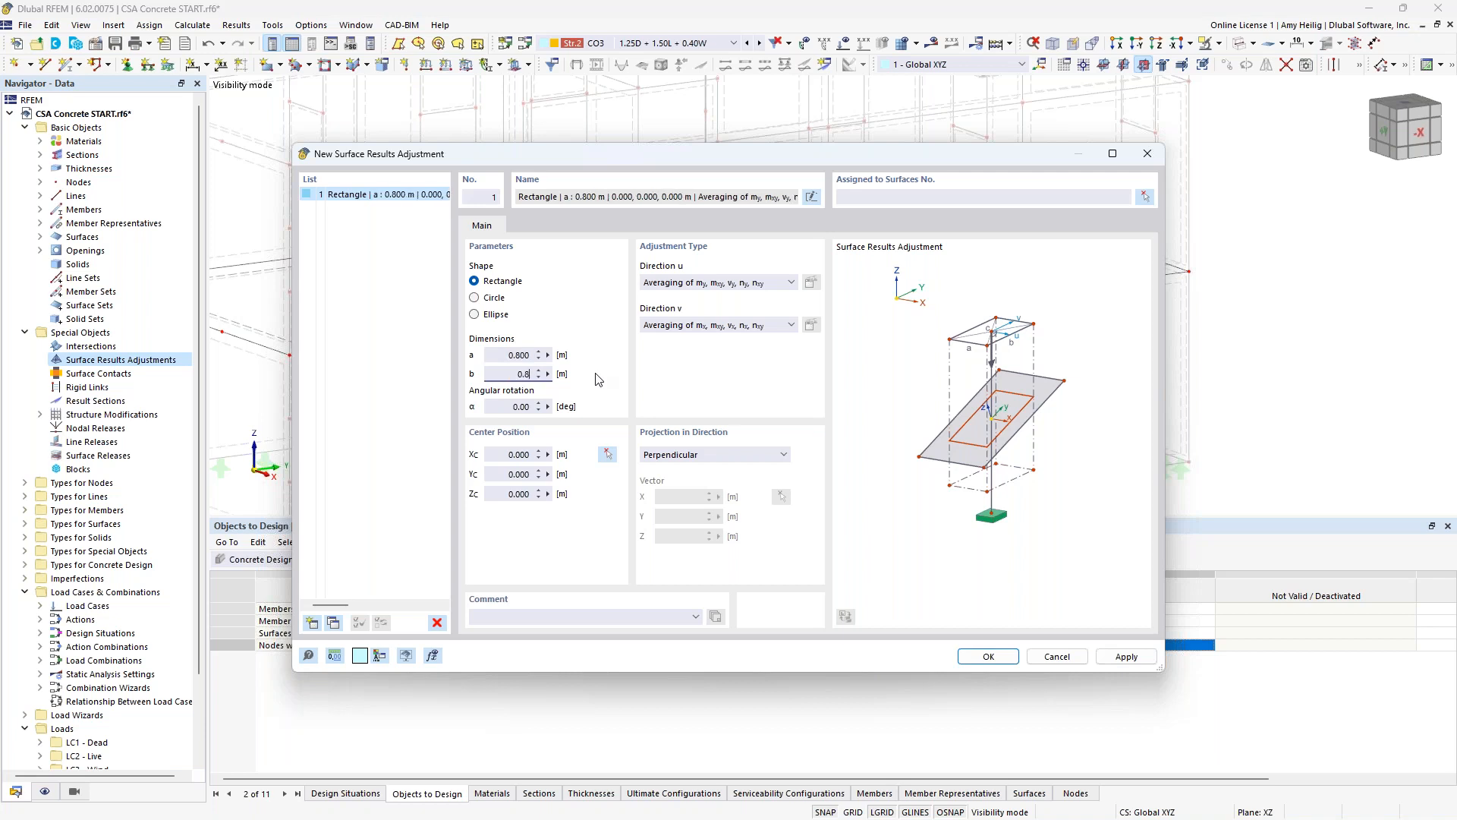
pyautogui.click(608, 454)
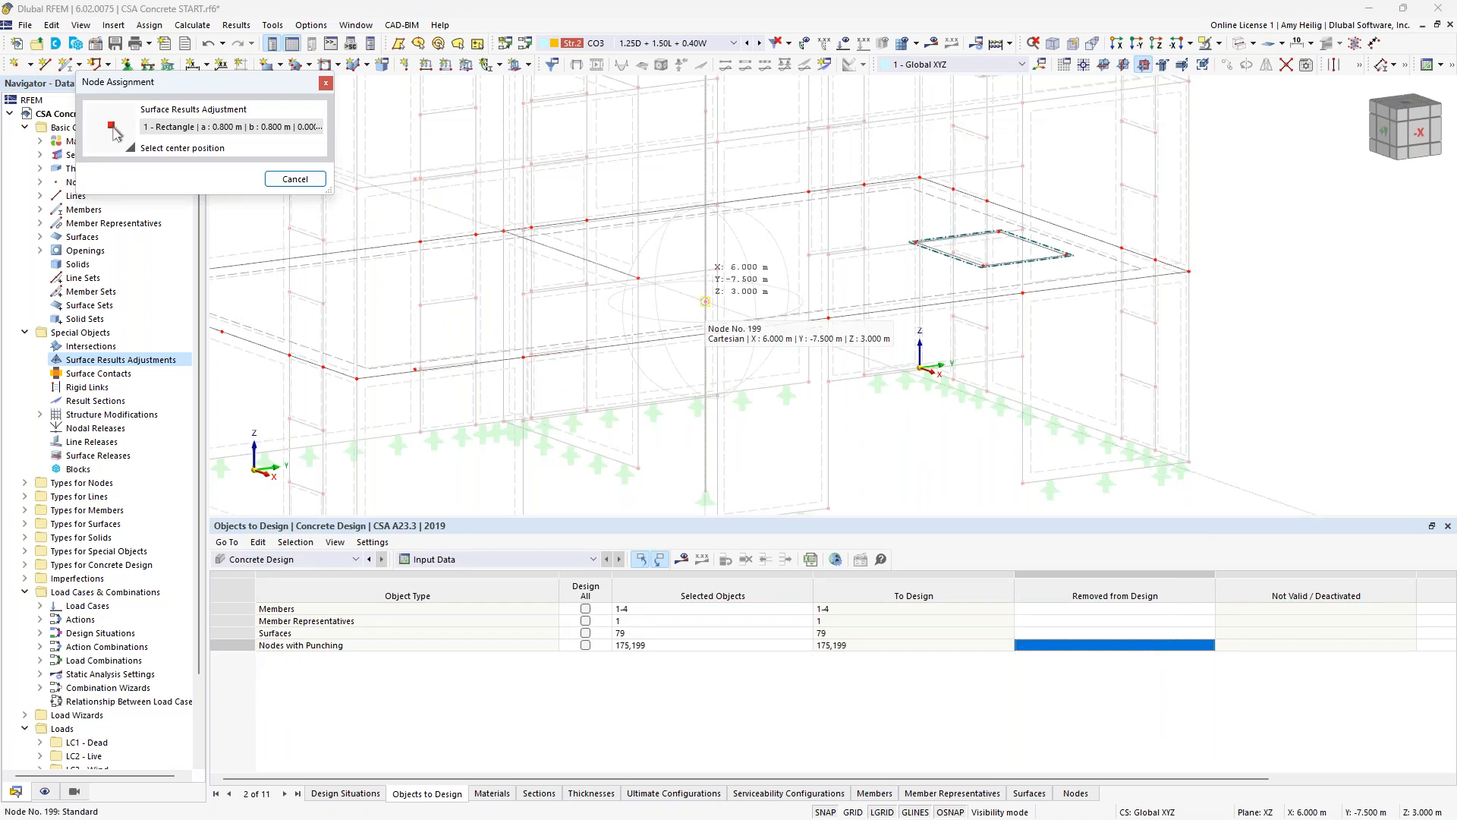
pyautogui.click(705, 302)
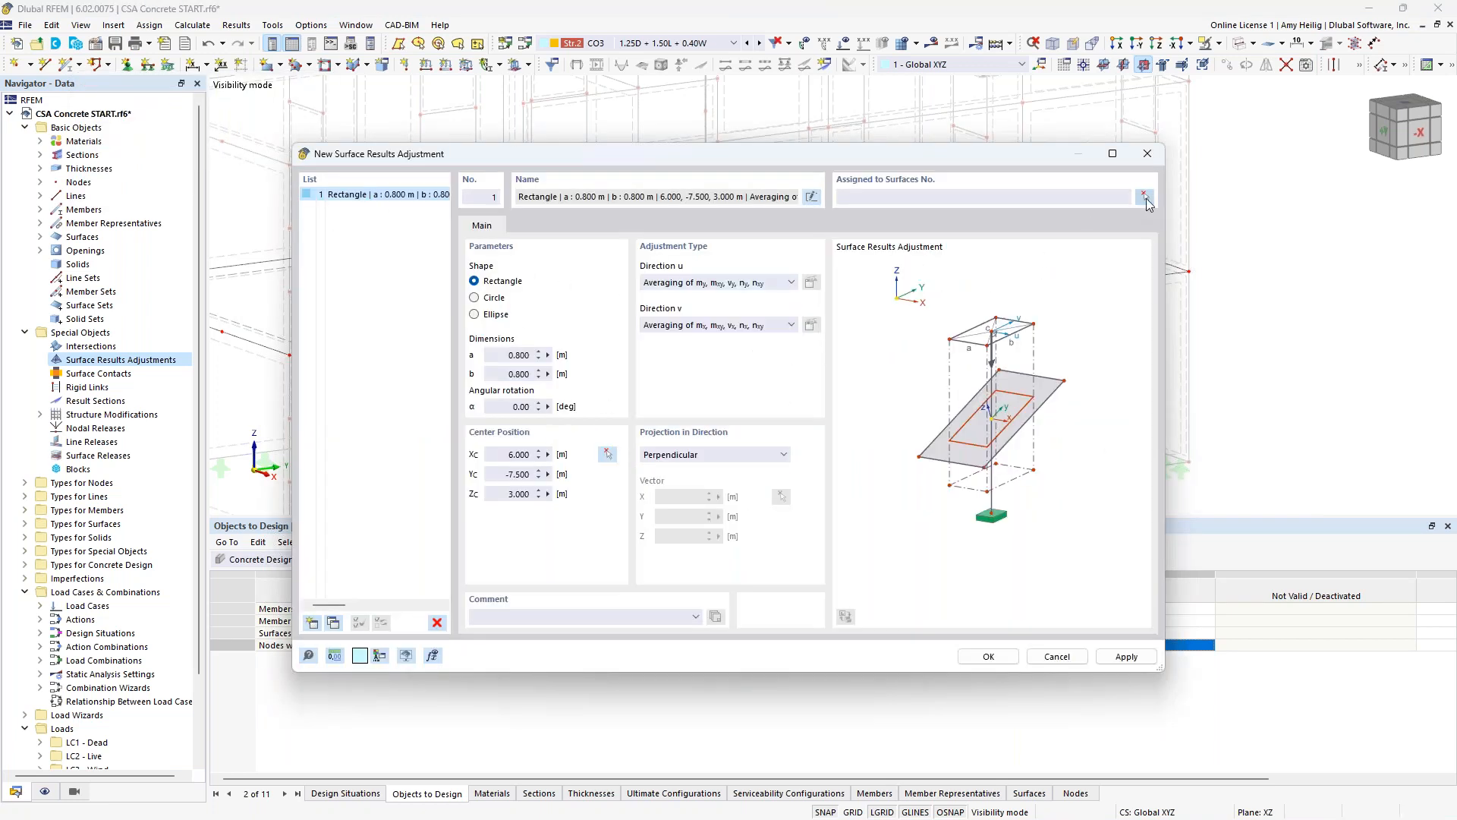
# - Assign the results adjustment to surface 79 and save it
pyautogui.click(1145, 197)
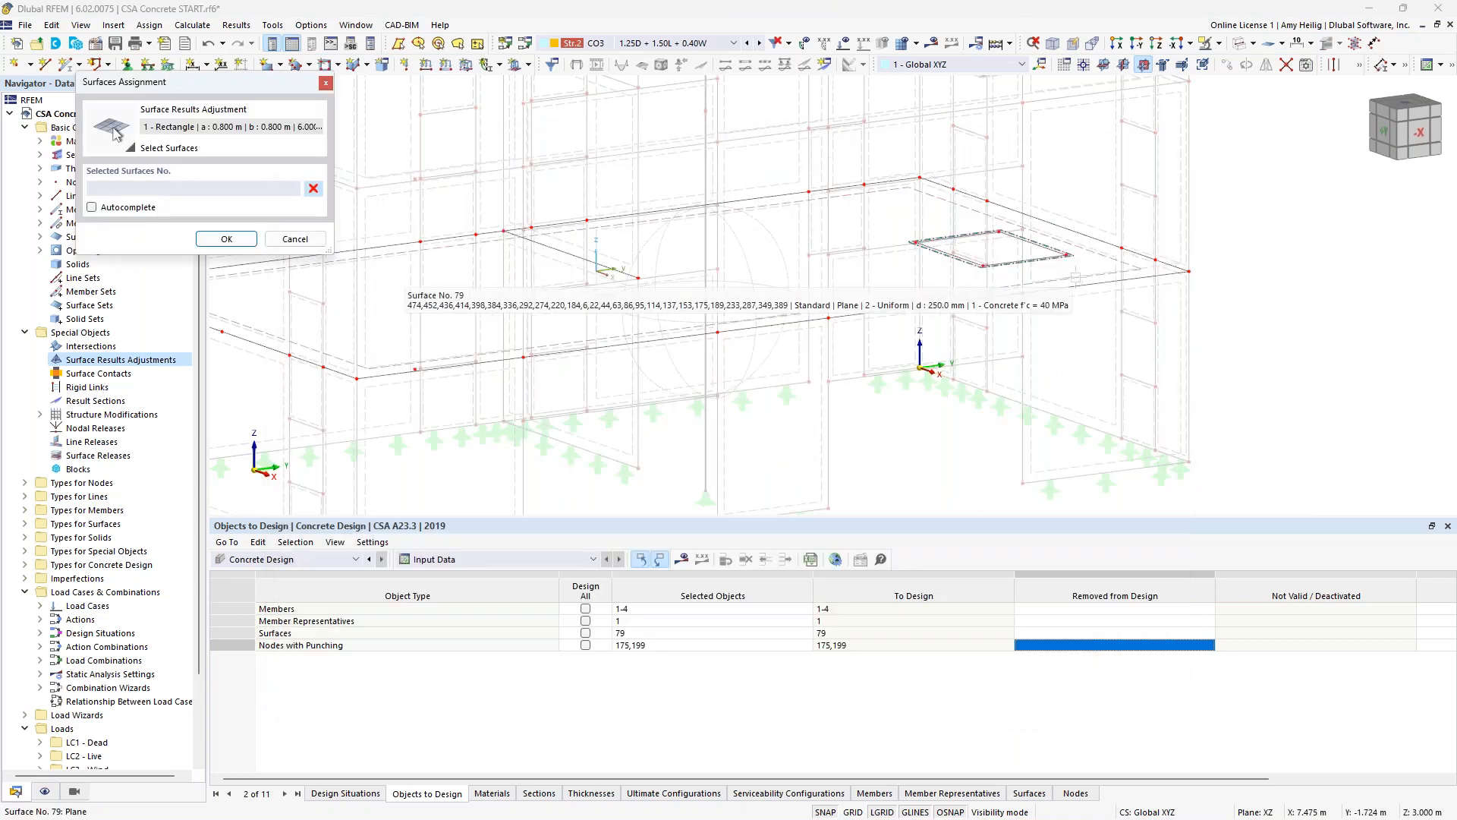
pyautogui.click(399, 288)
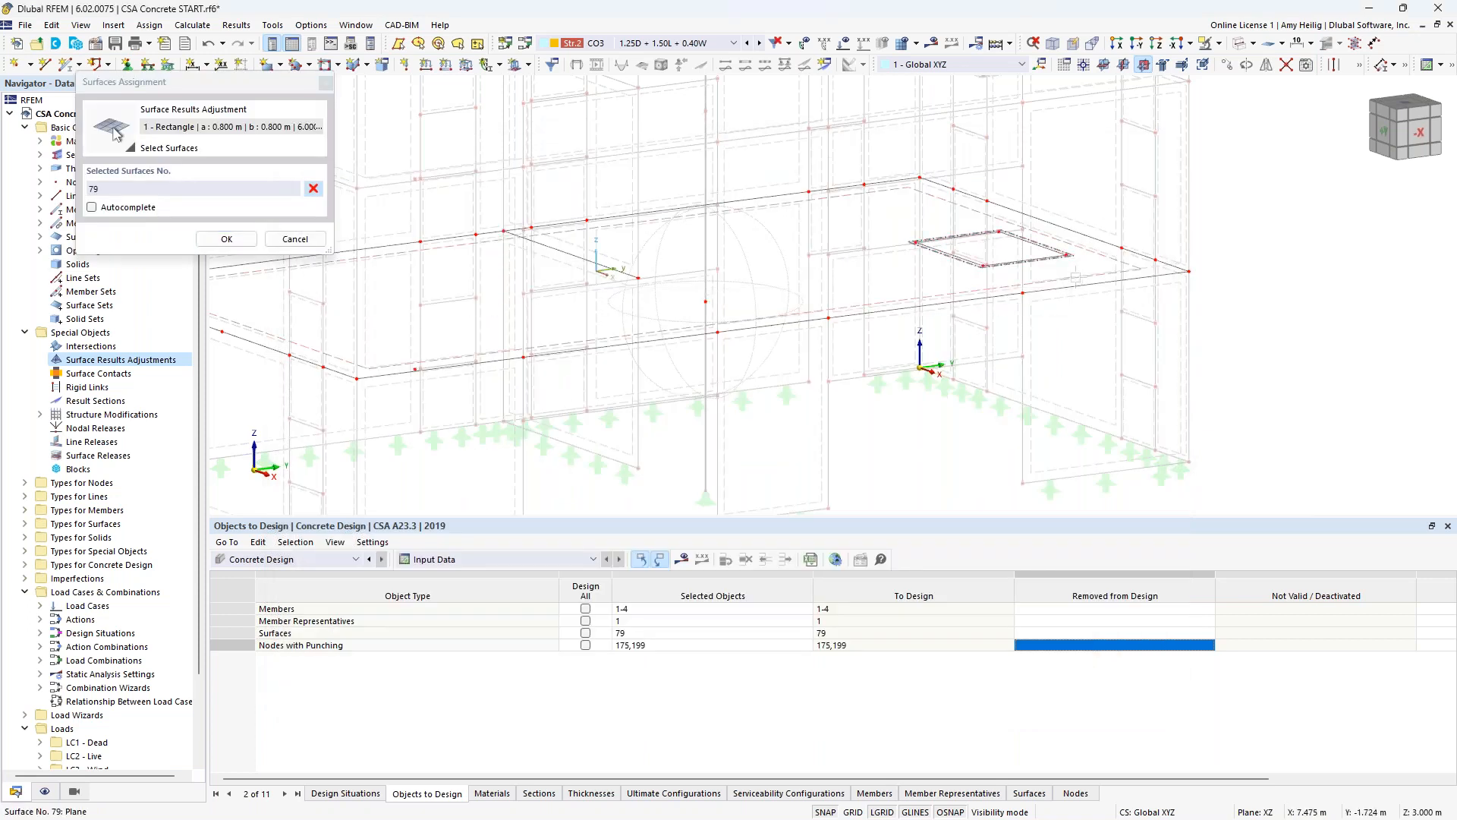
pyautogui.click(226, 240)
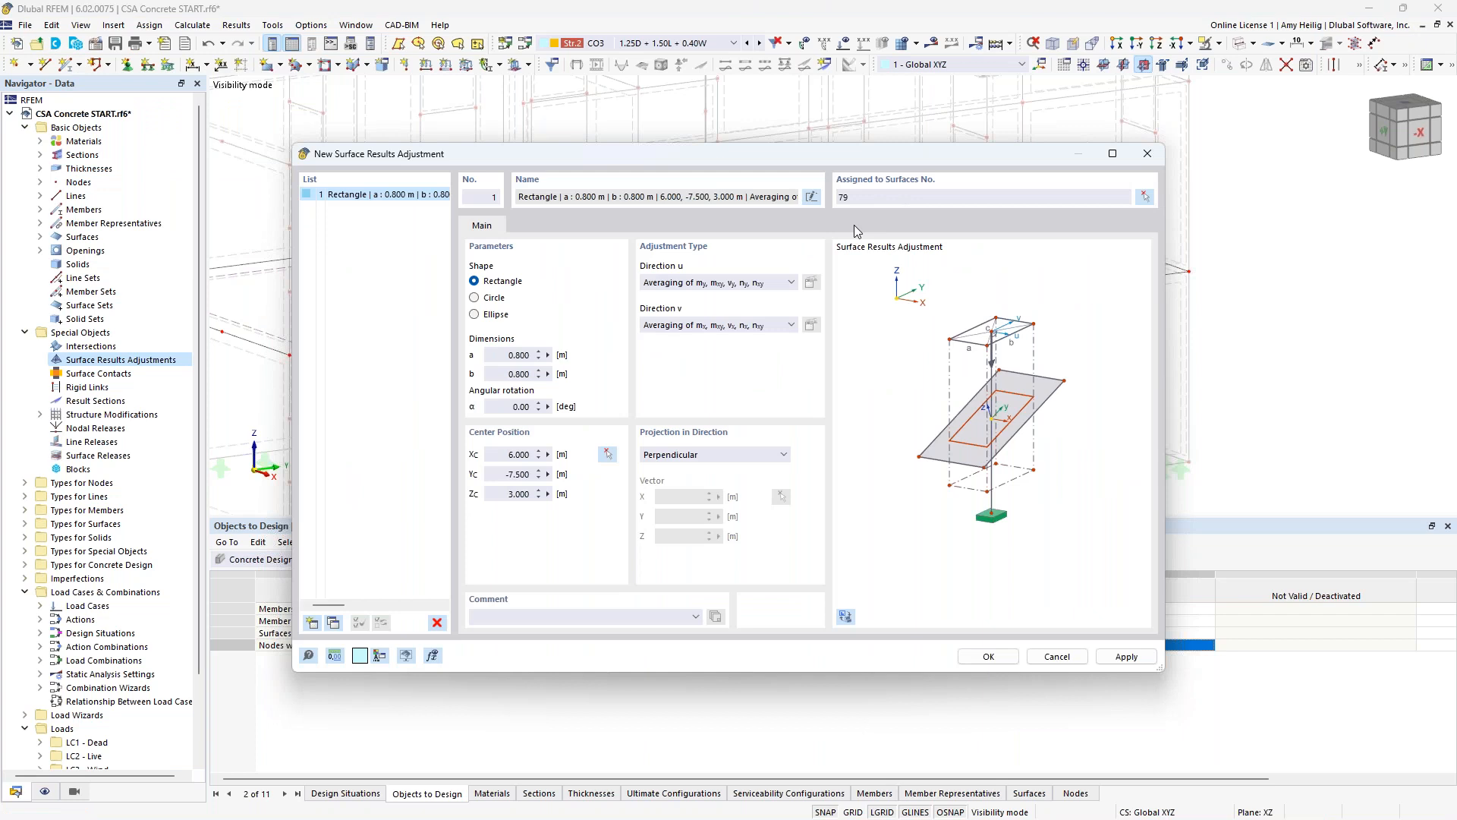
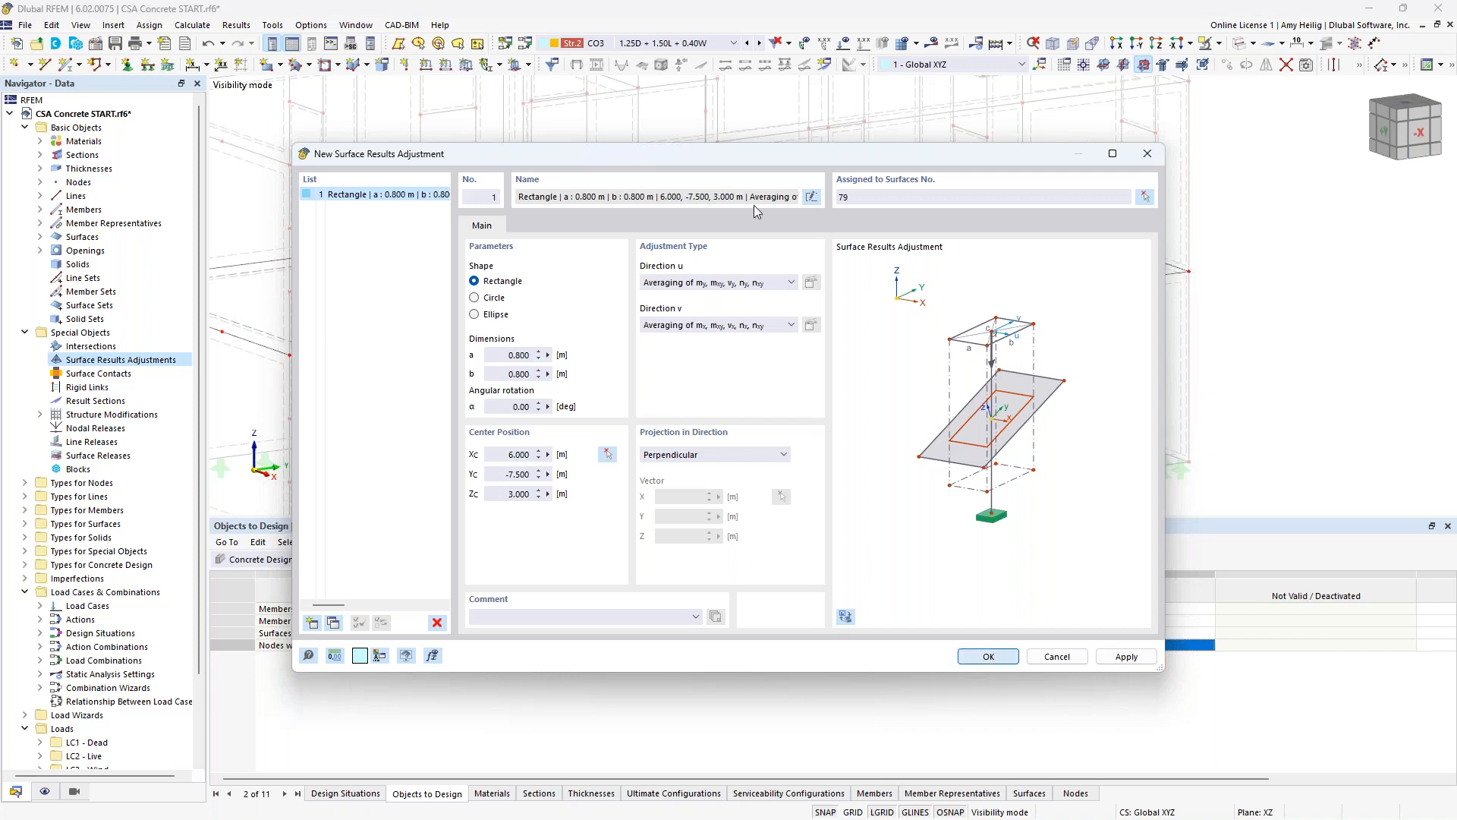
pyautogui.press('Return')
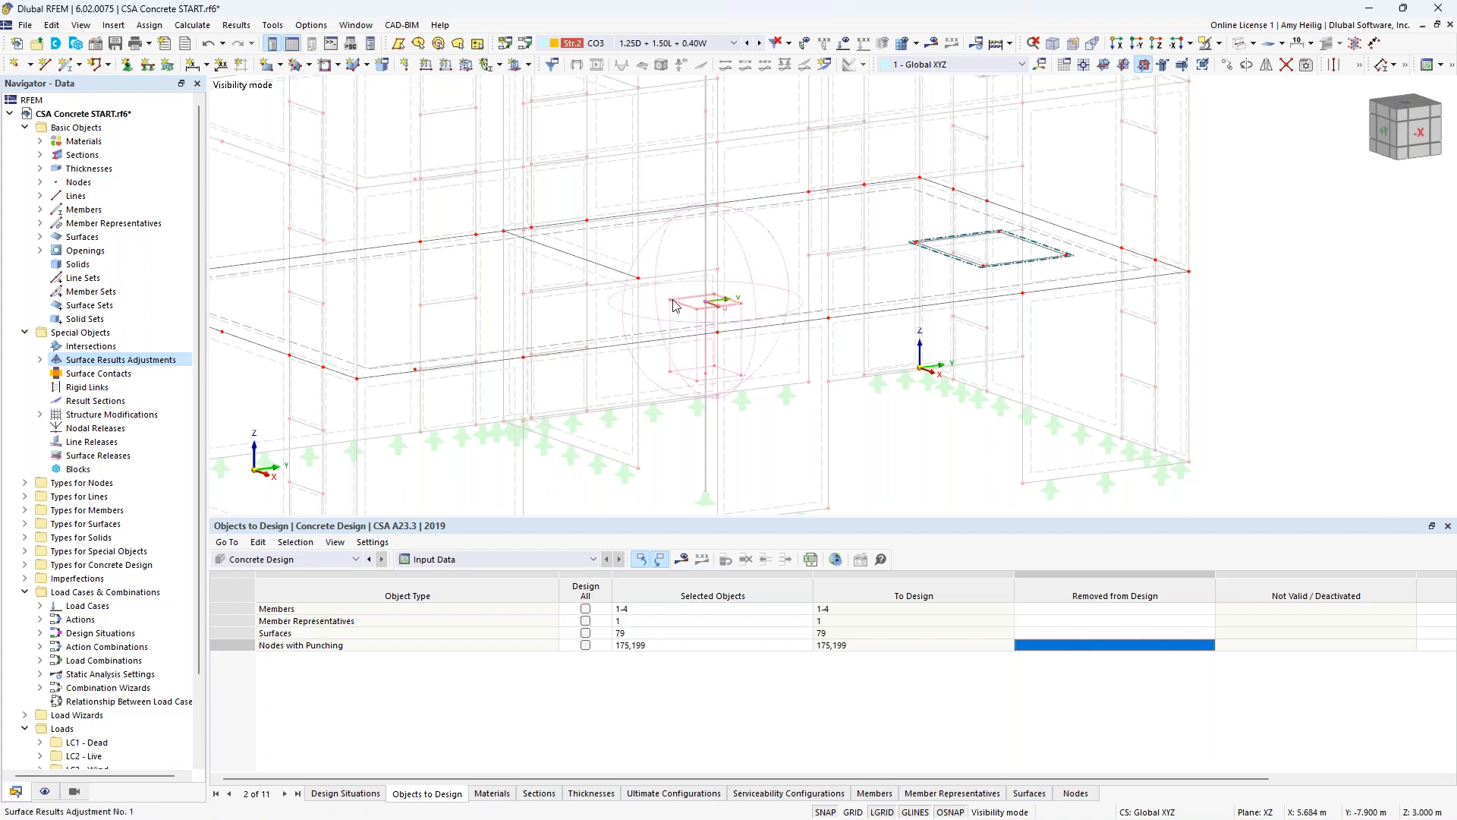
# - Copy node 199's mesh refinement and results adjustment to the neighbouring column node 175, and rerun the concrete design calculation
pyautogui.scroll(2, 696, 311)
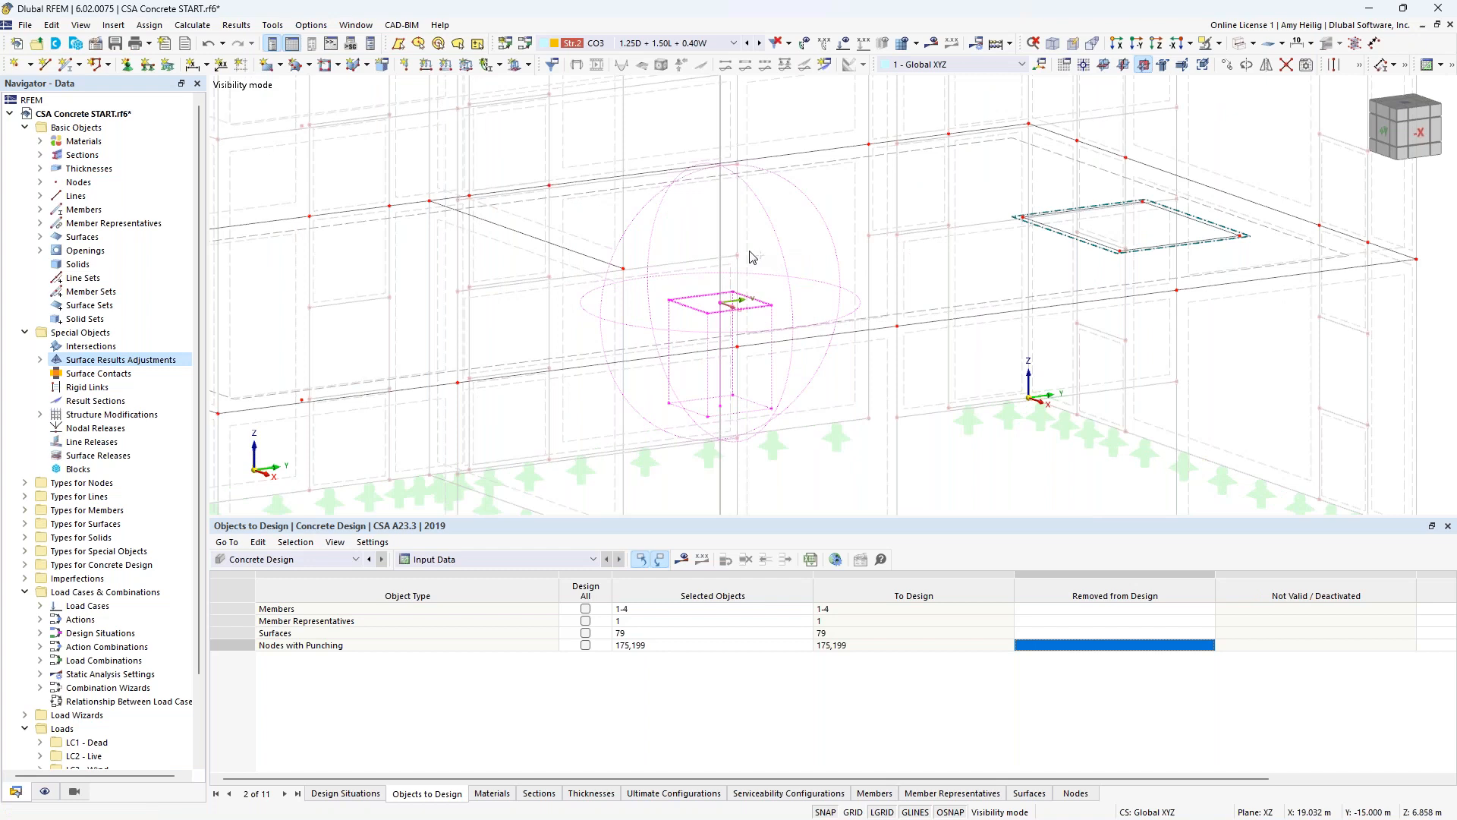
pyautogui.moveTo(721, 307); pyautogui.dragTo(623, 270)
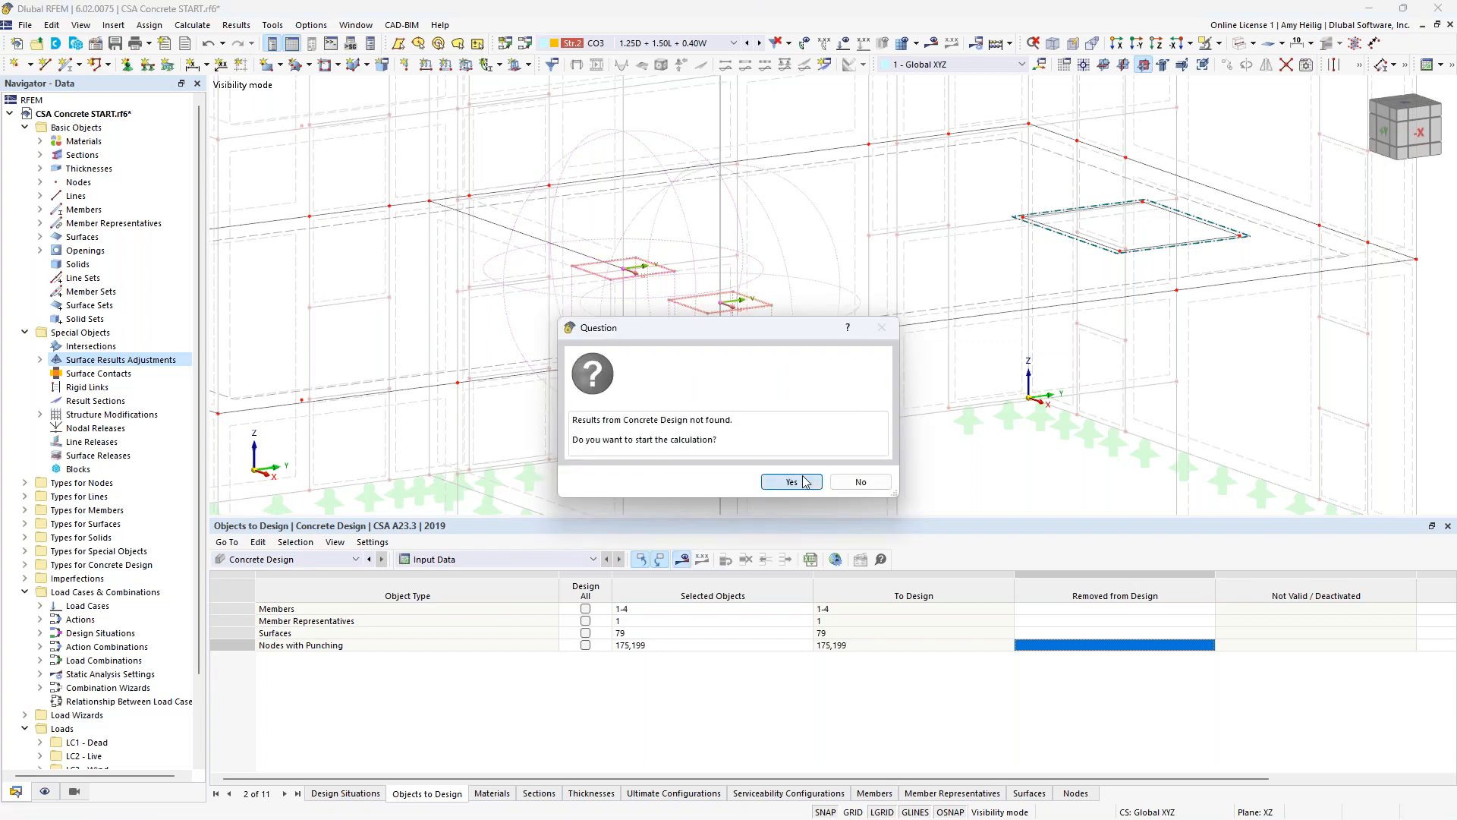
pyautogui.click(792, 484)
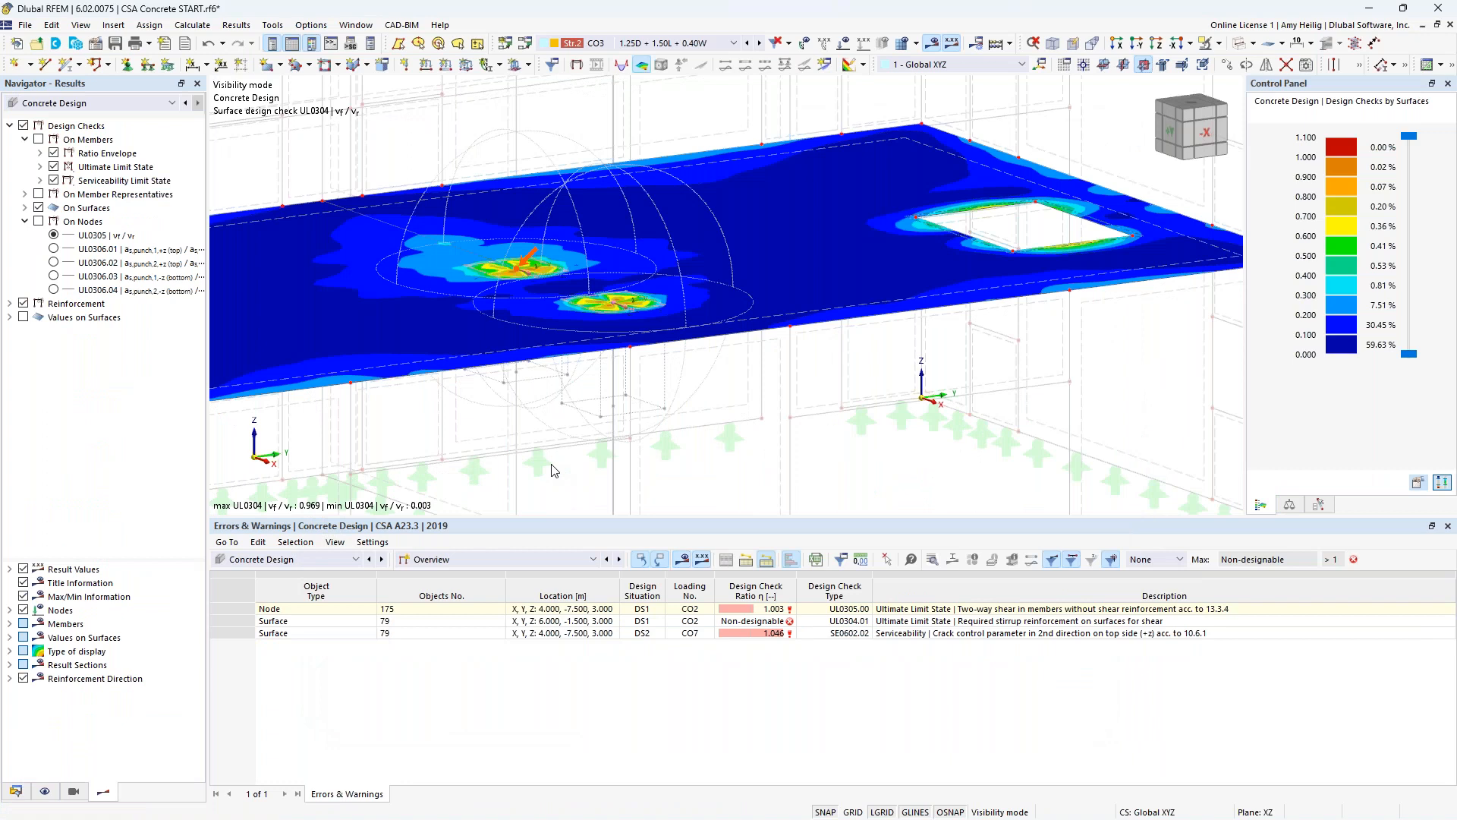
# - Open the design ratios on surfaces in a taller table and locate the top-side crack control check SE0602.02 of surface 79
pyautogui.scroll(-1, 704, 384)
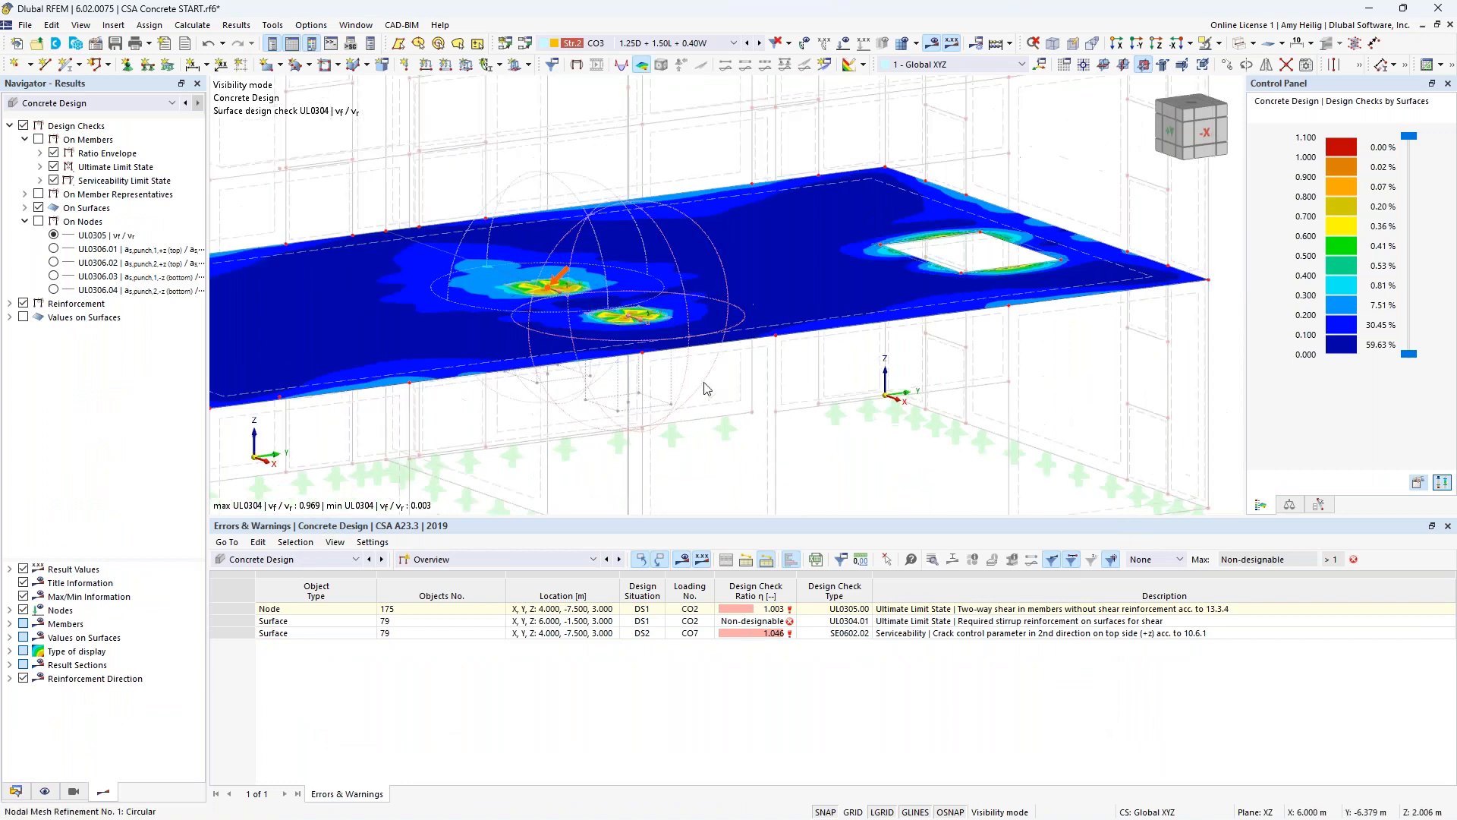
pyautogui.click(557, 560)
pyautogui.click(513, 648)
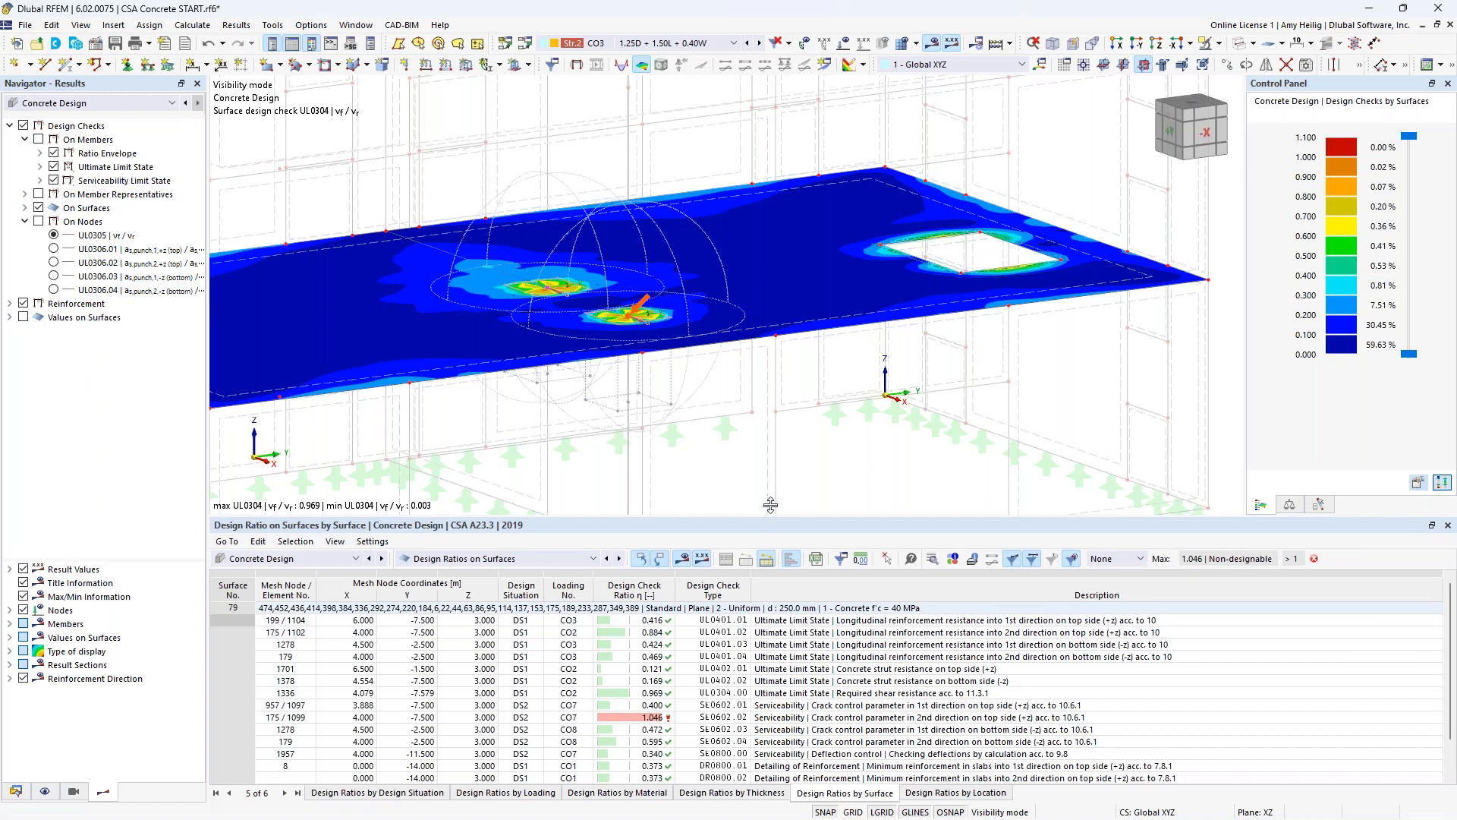
pyautogui.moveTo(770, 504); pyautogui.dragTo(770, 415)
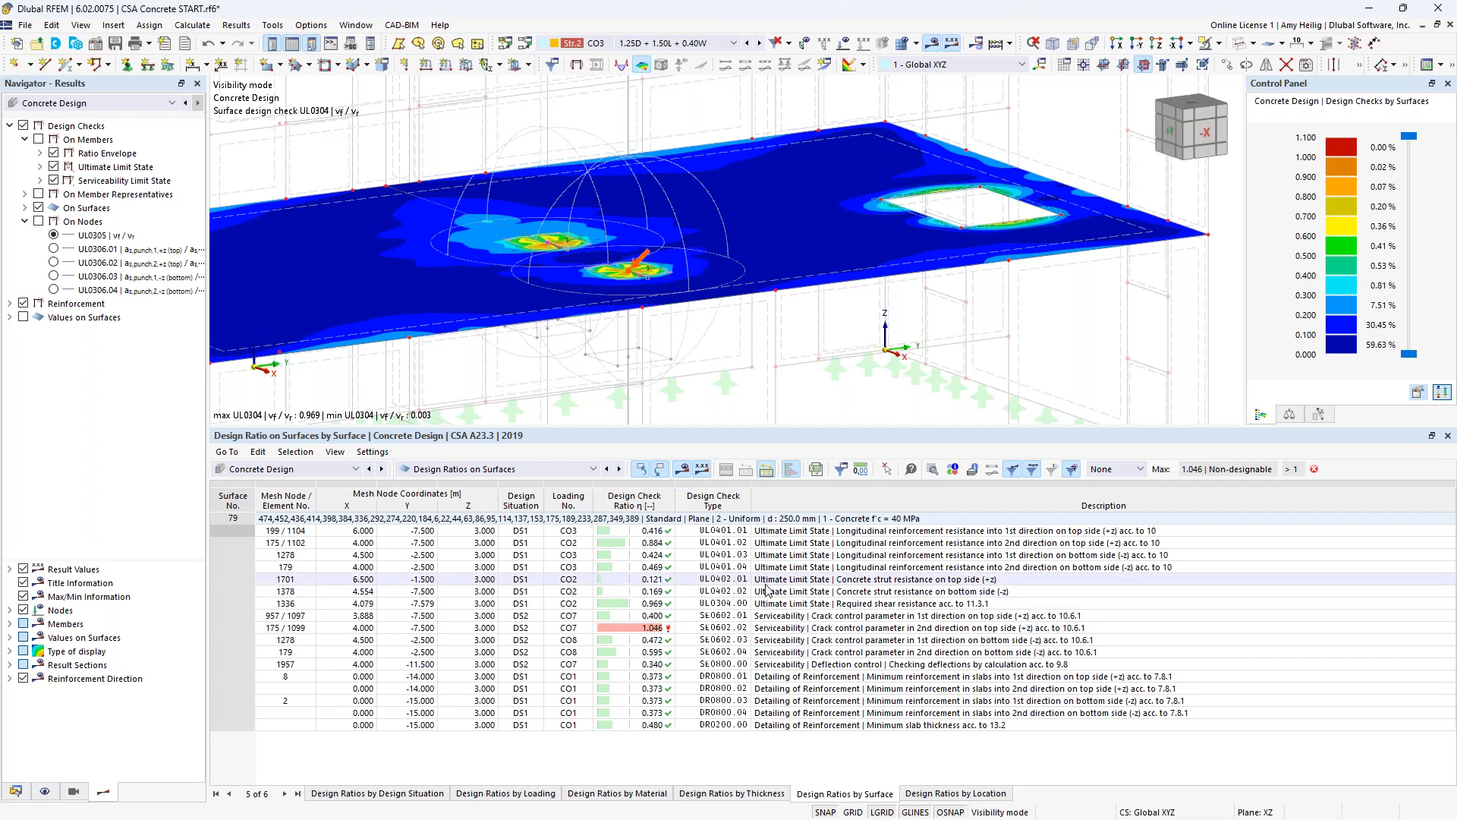
pyautogui.click(786, 629)
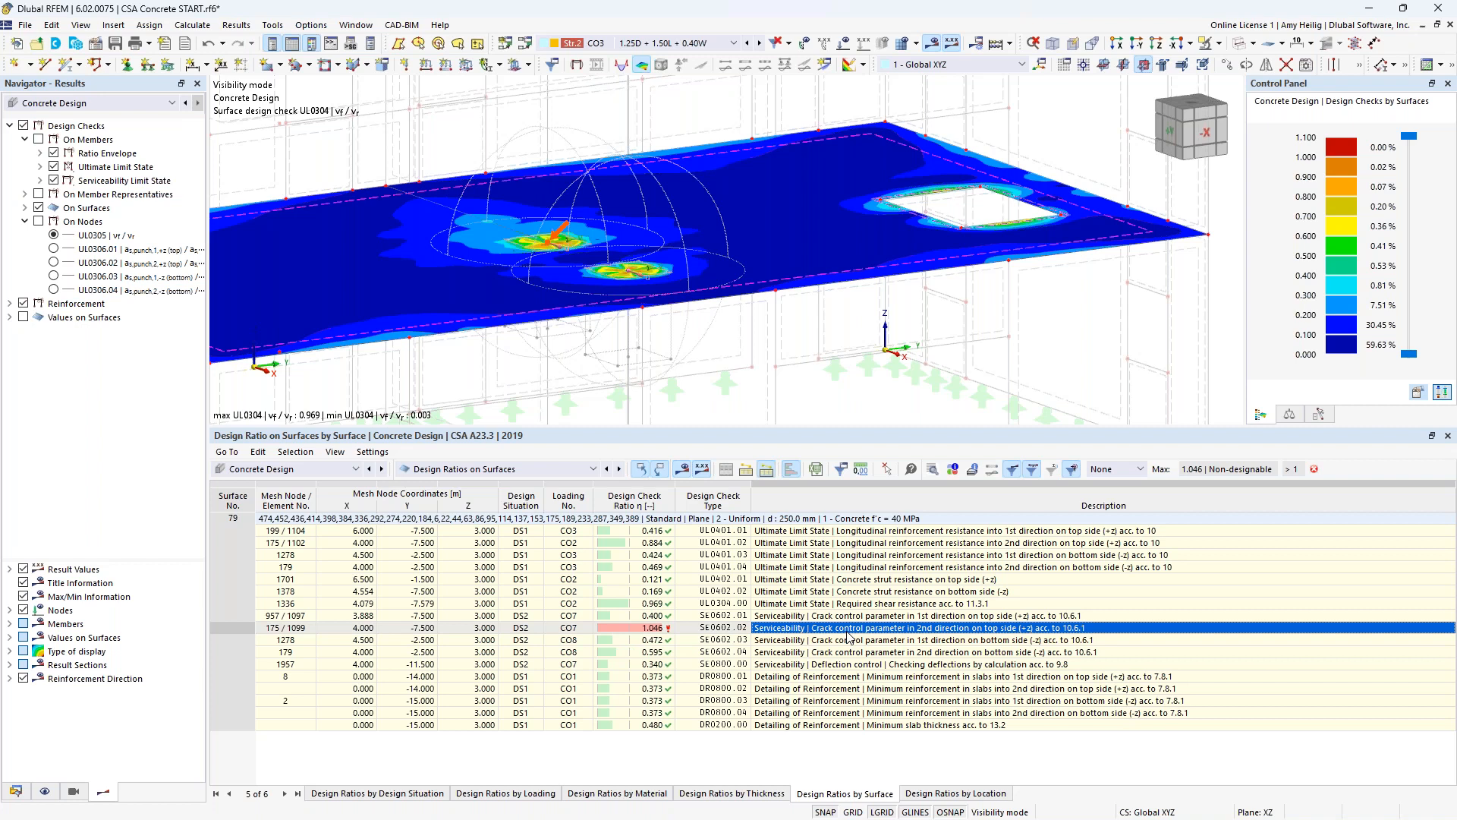
# - Open the table of design ratios on nodes and collapse the design checks in the results tree
pyautogui.click(490, 469)
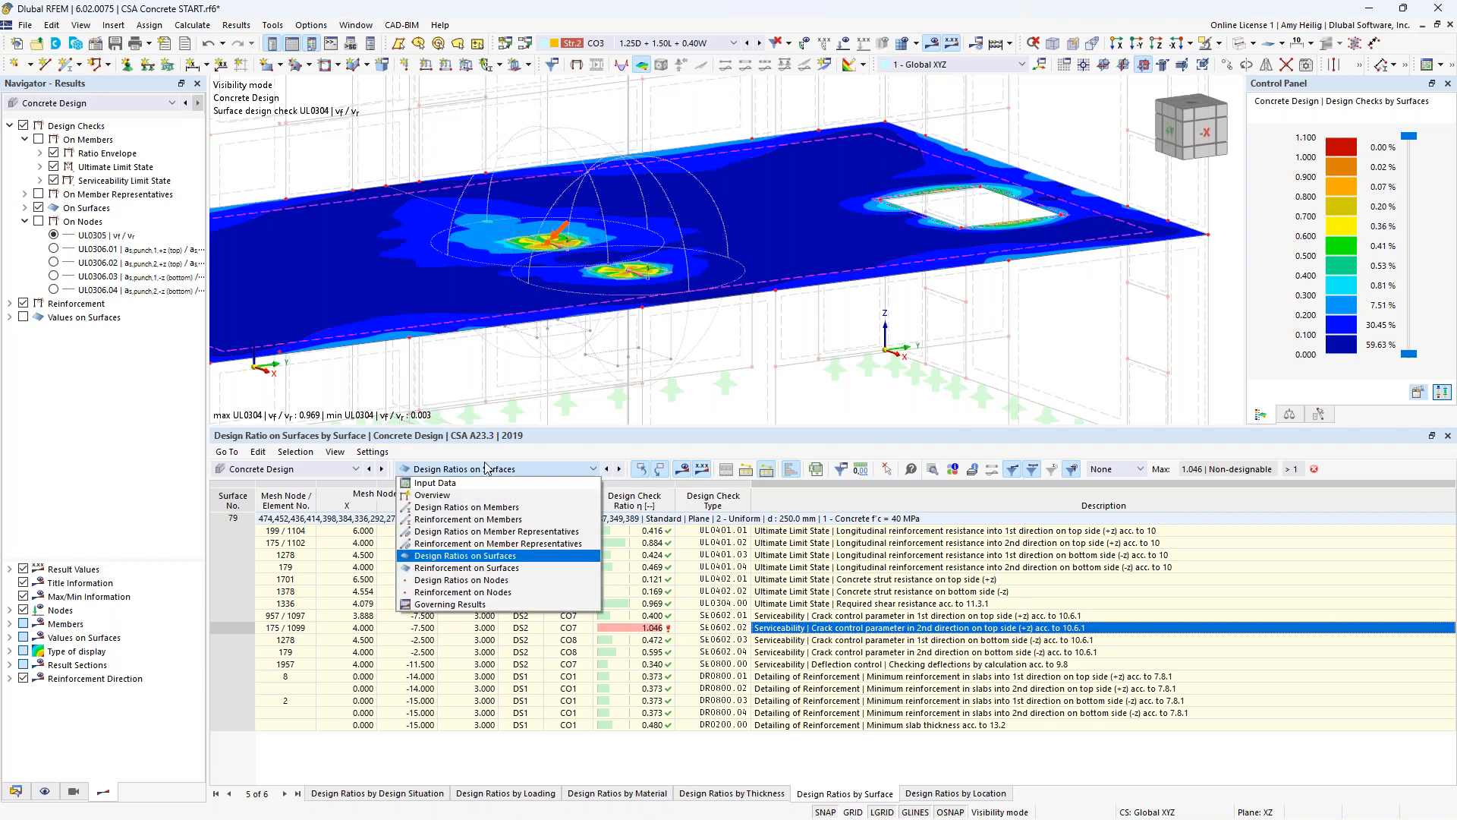
pyautogui.click(462, 580)
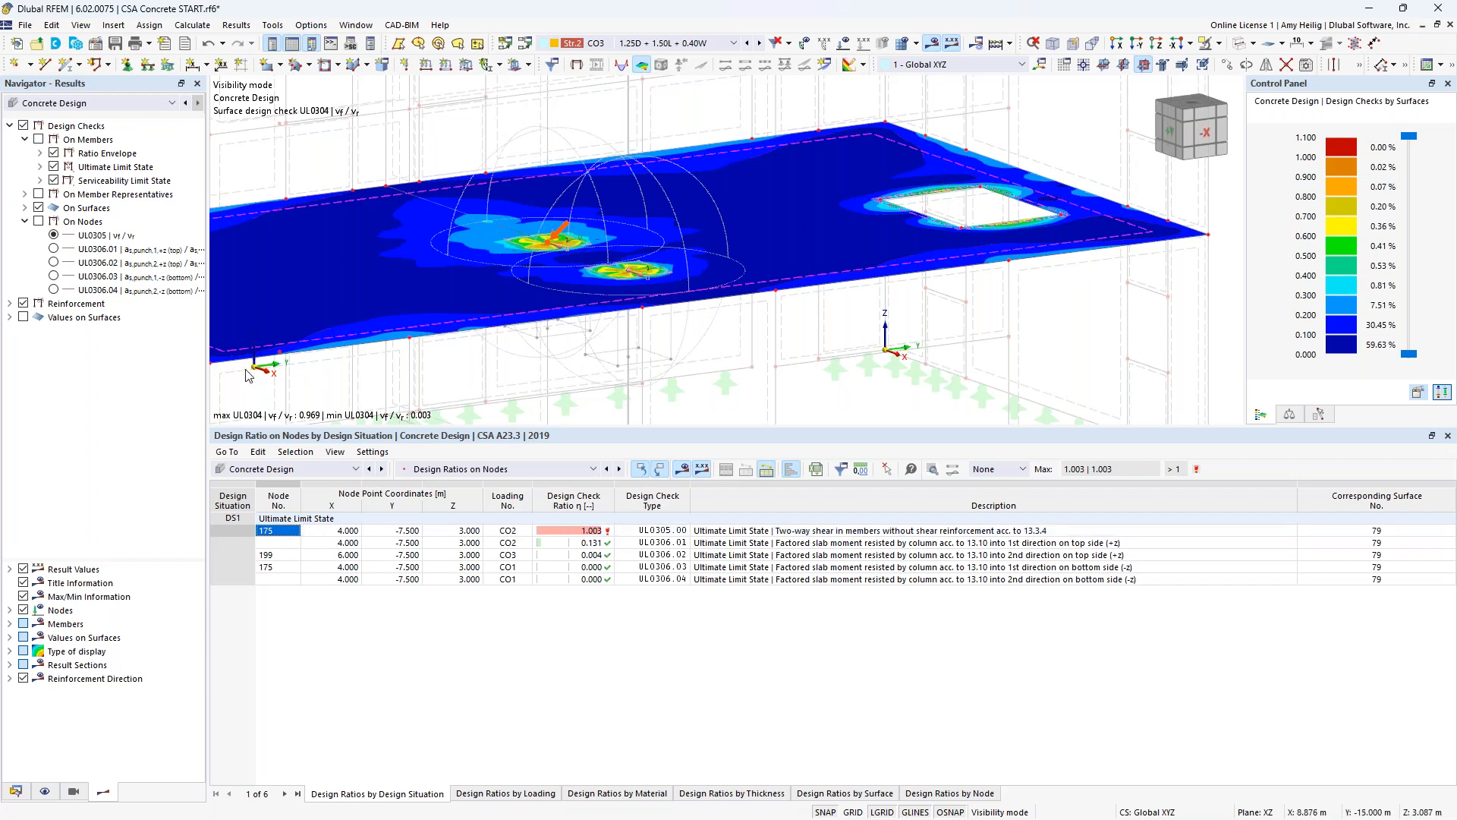
pyautogui.scroll(-1, 674, 346)
pyautogui.moveTo(689, 352); pyautogui.dragTo(781, 346, button='middle')
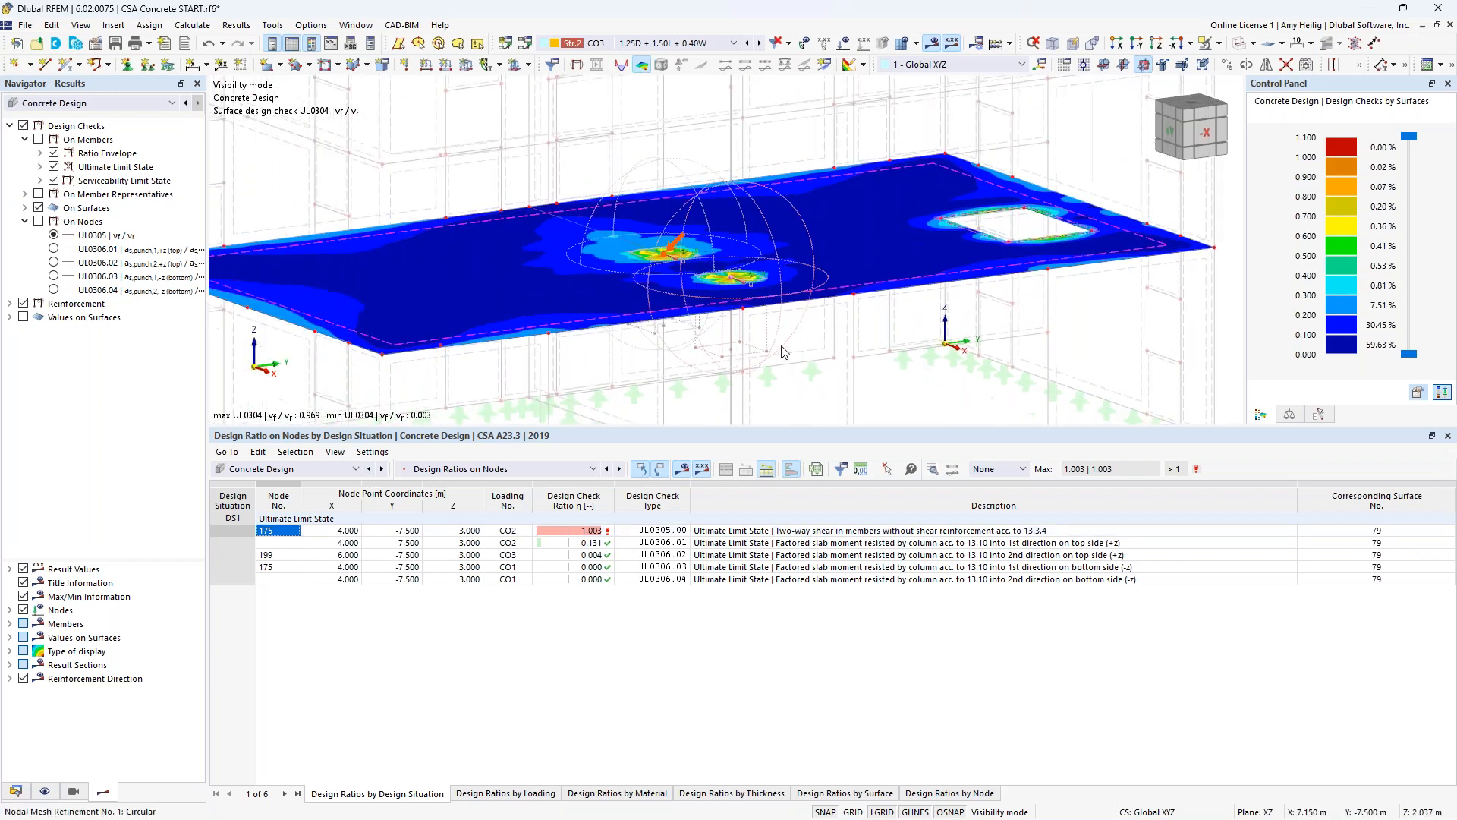
pyautogui.click(10, 126)
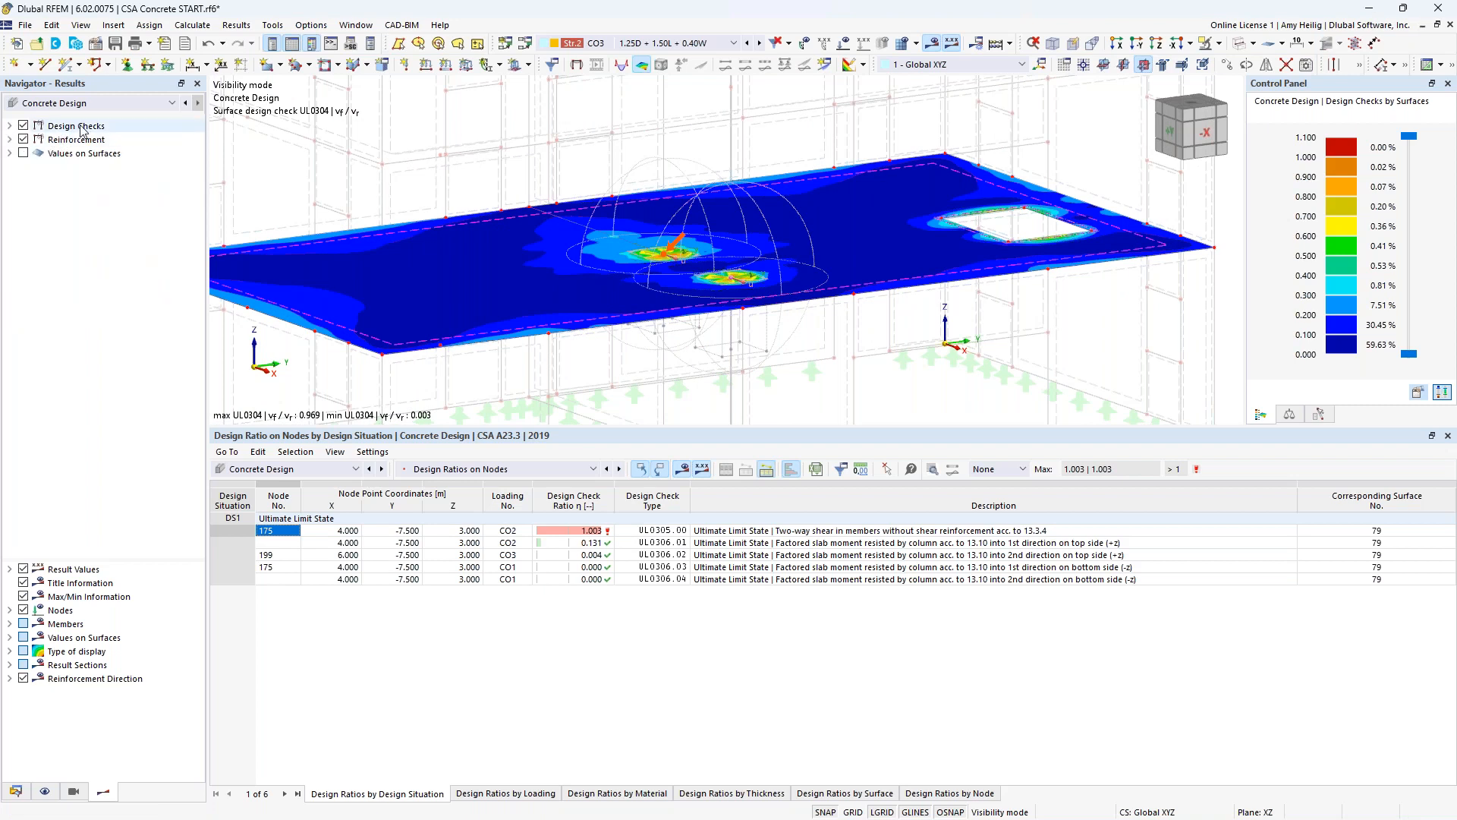
# - Hide the design checks and show slab 79's required longitudinal reinforcement, stepping through both top directions and the first bottom direction
pyautogui.click(23, 140)
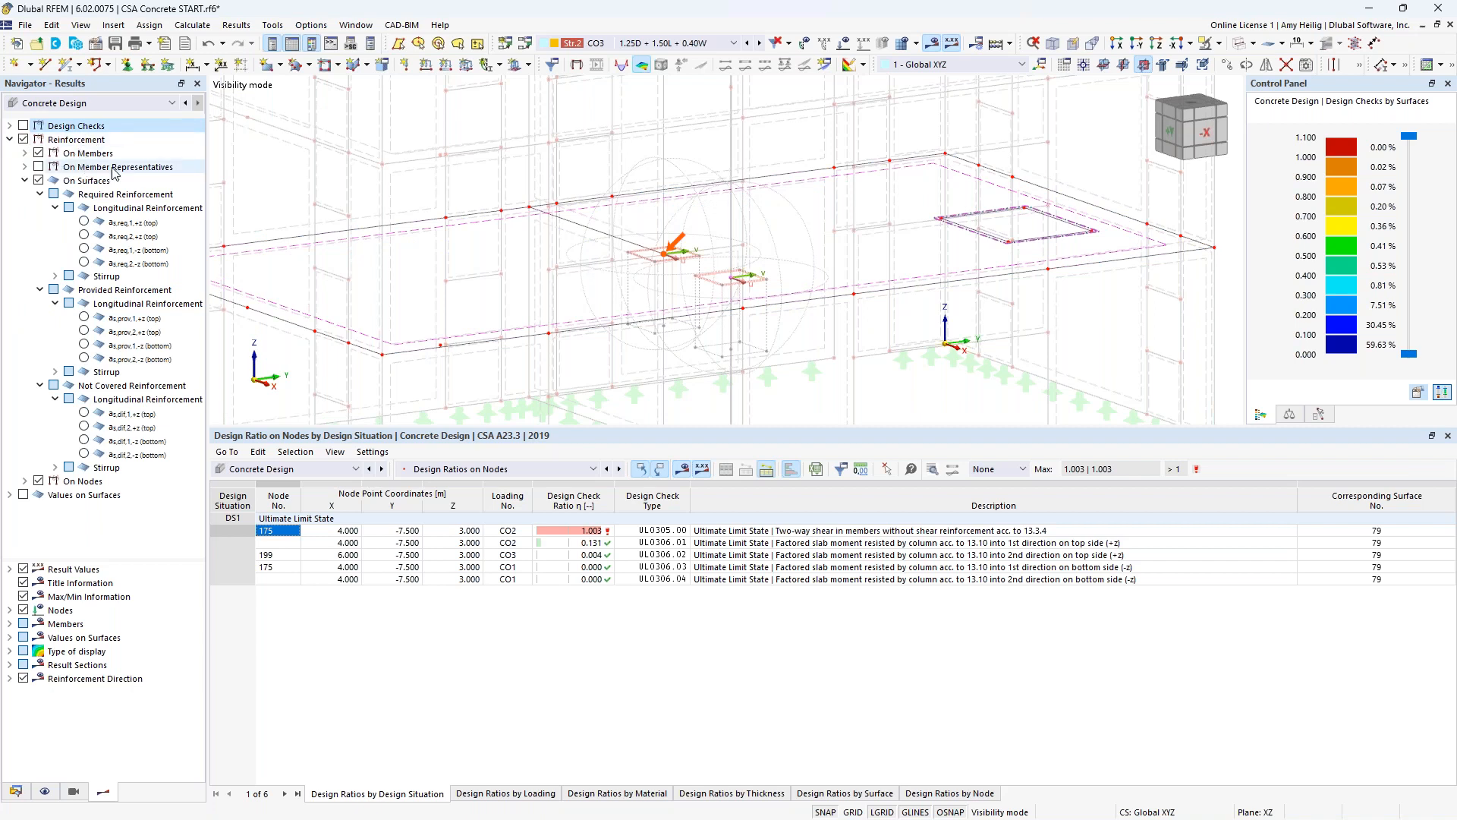
pyautogui.click(83, 222)
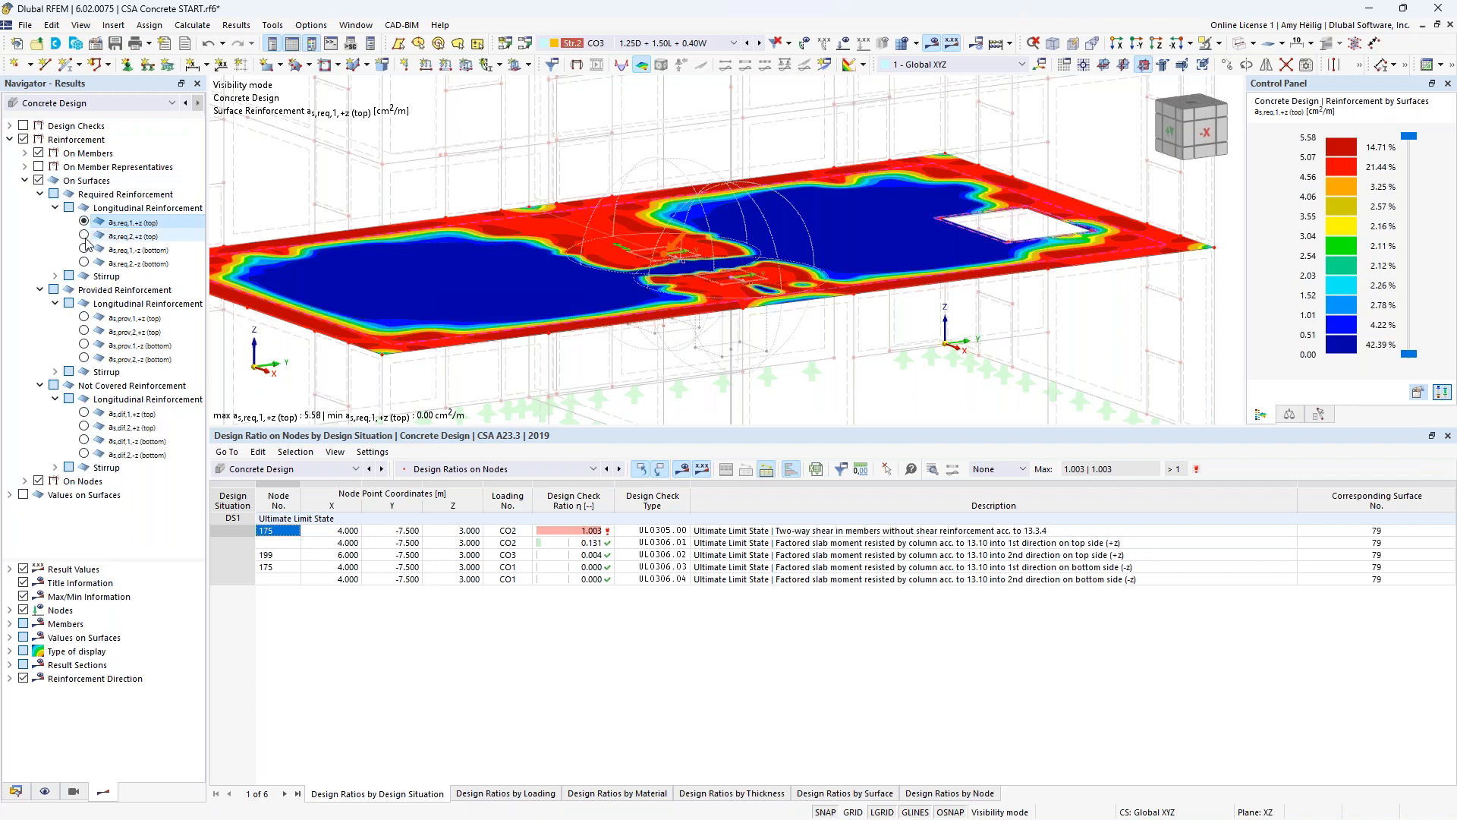
pyautogui.click(83, 236)
pyautogui.click(84, 249)
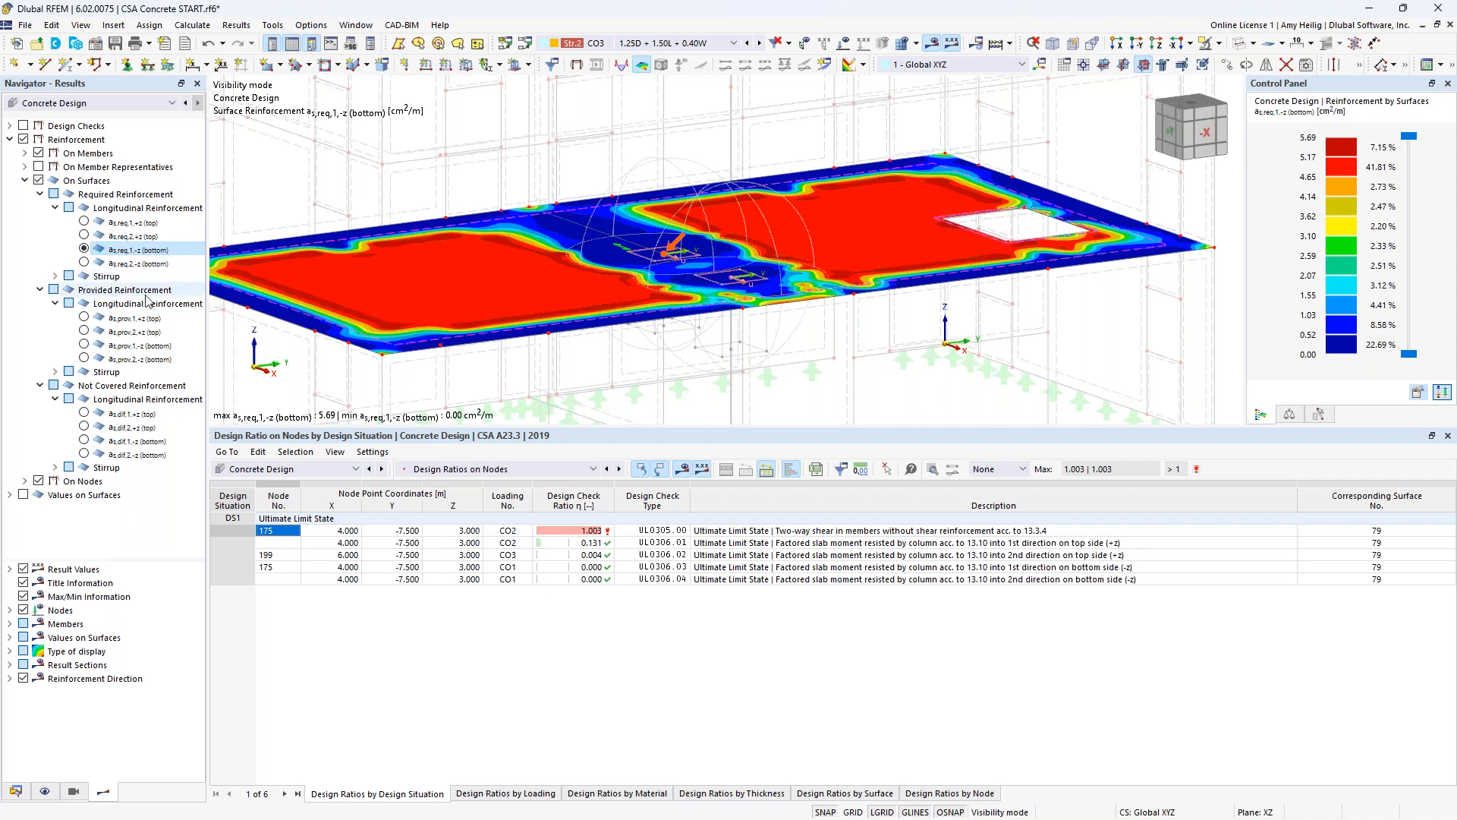
# - Show the slab's provided top reinforcement in direction 1 and its not-covered top reinforcement in directions 1 and 2, and collapse the reinforcement results
pyautogui.click(84, 319)
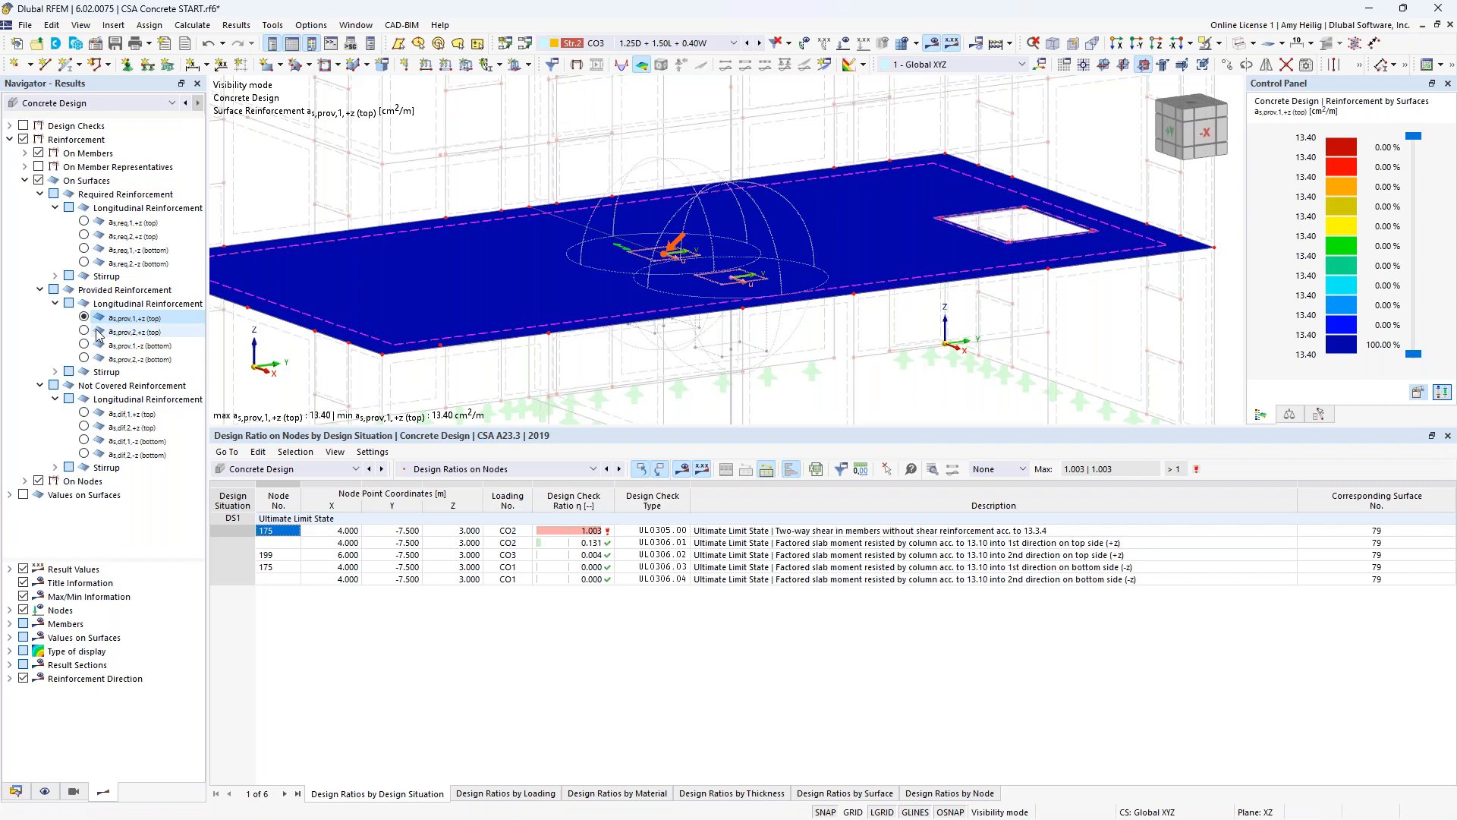
pyautogui.click(83, 414)
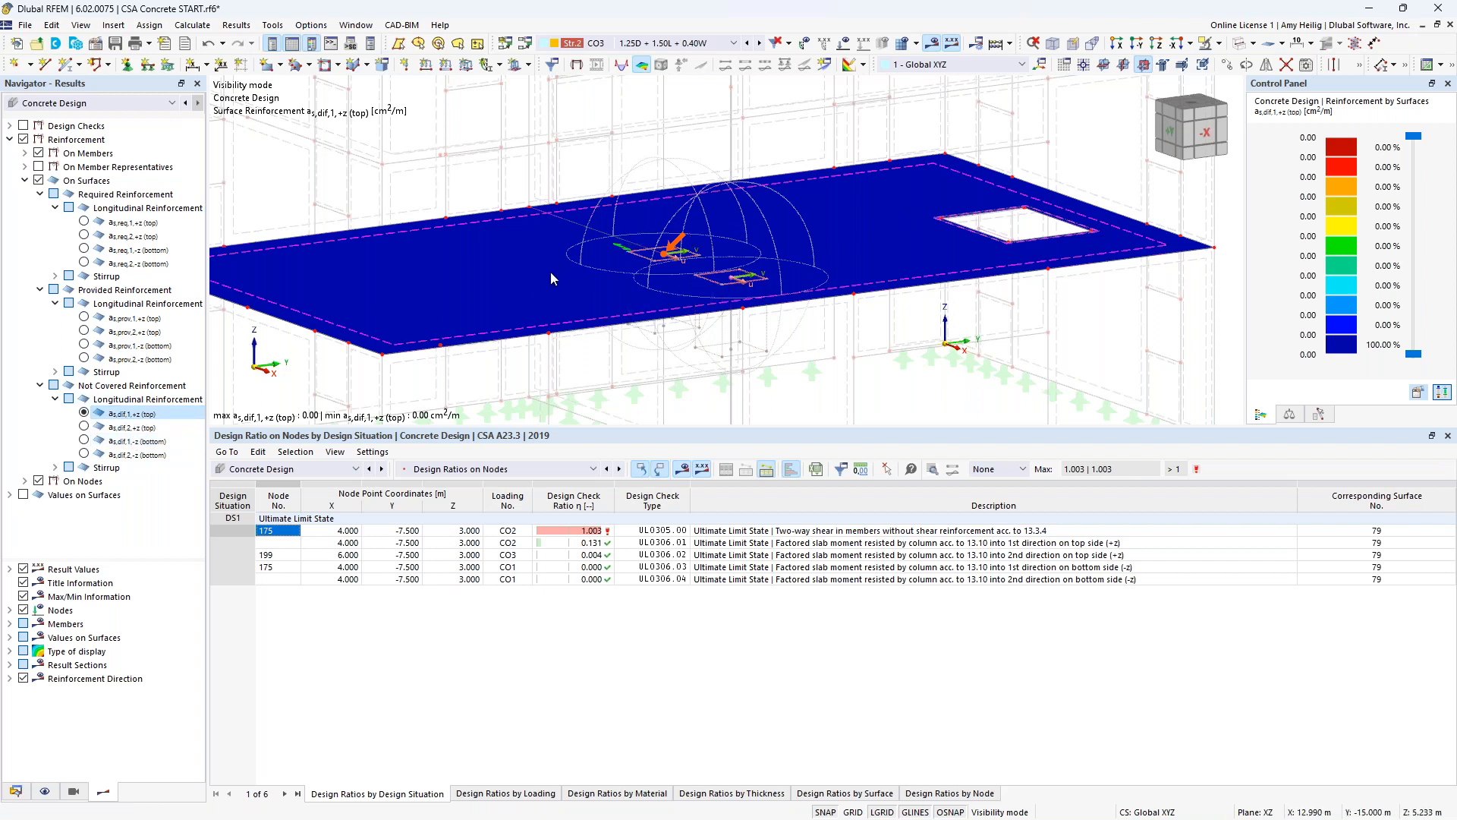
pyautogui.click(84, 427)
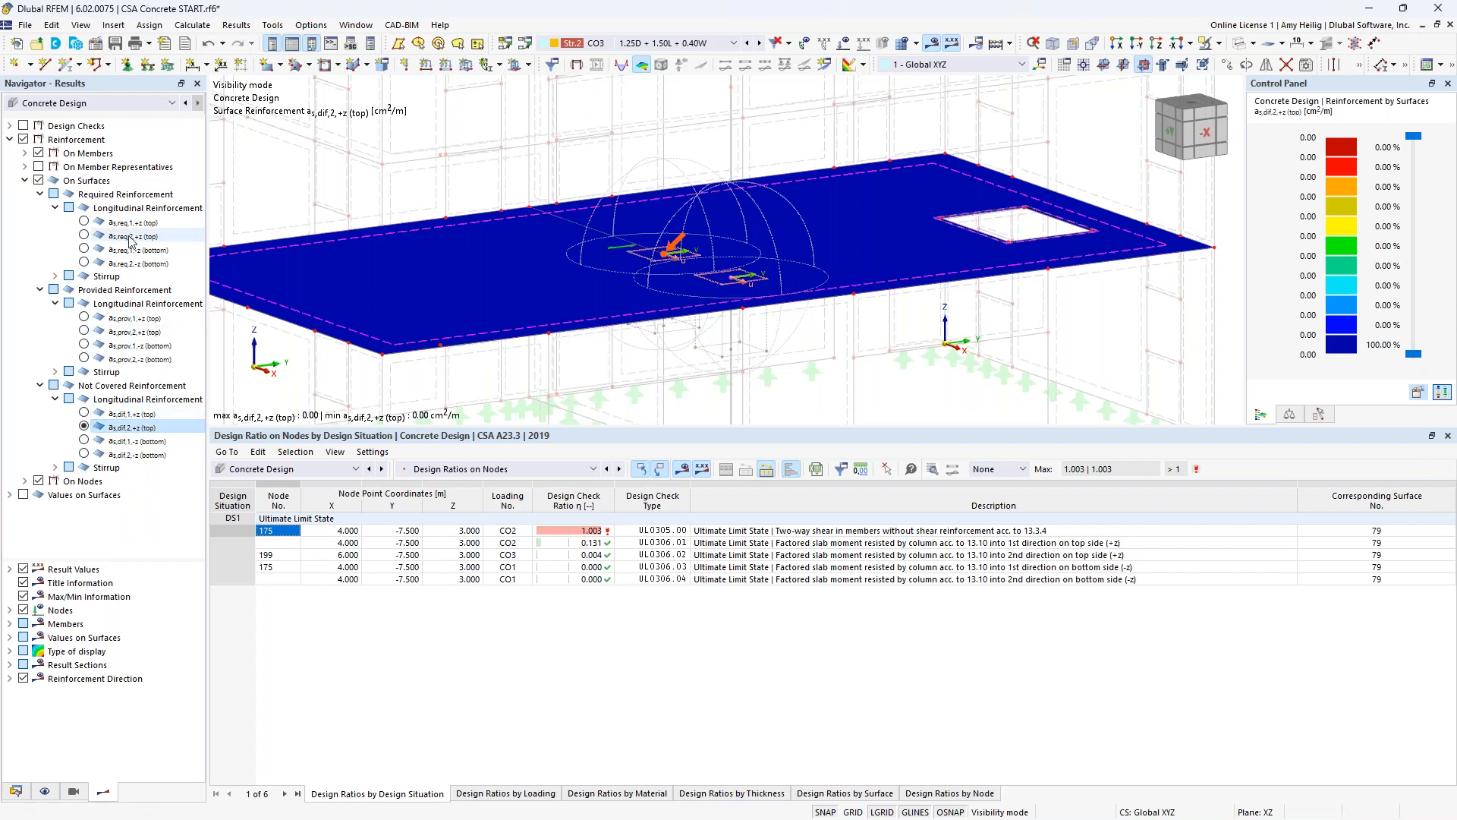
pyautogui.click(10, 140)
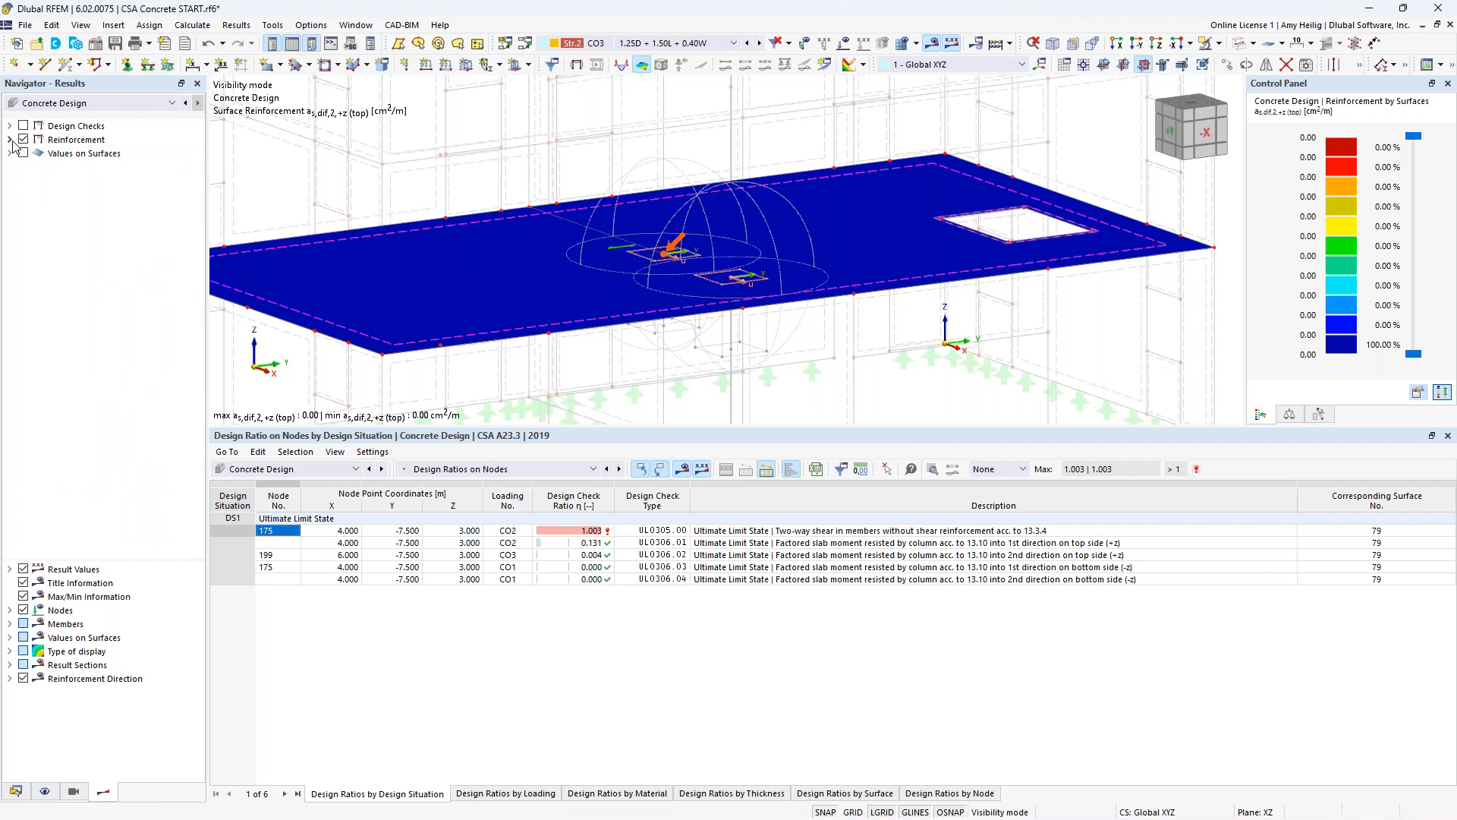
# - Reduce the height of the results table and switch to the open model CSA Concrete BLDG START.rf6
pyautogui.scroll(-4, 735, 304)
pyautogui.moveTo(793, 310); pyautogui.dragTo(796, 348, button='middle')
pyautogui.moveTo(819, 426); pyautogui.dragTo(826, 571)
pyautogui.click(354, 28)
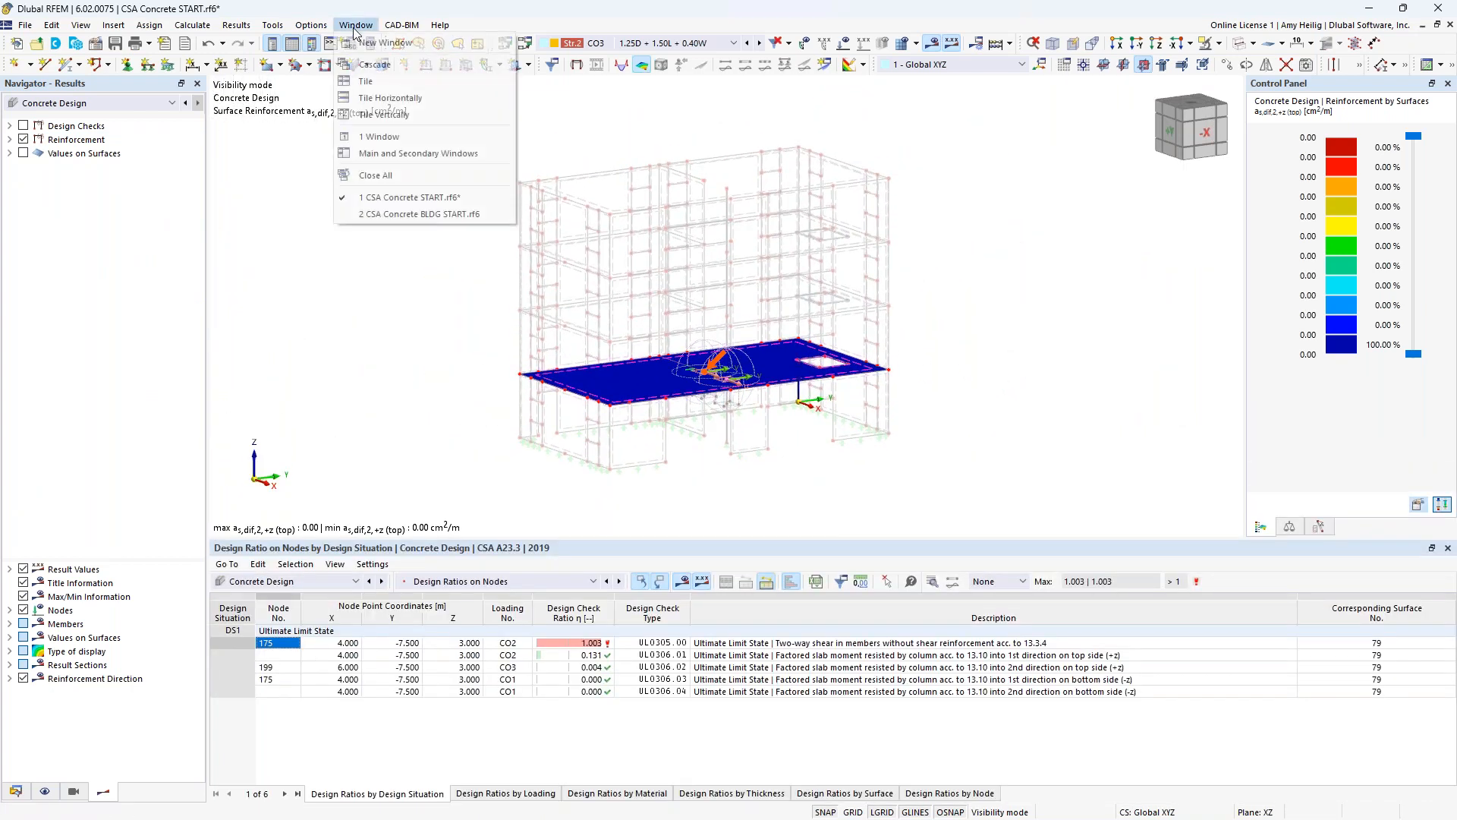
pyautogui.click(400, 213)
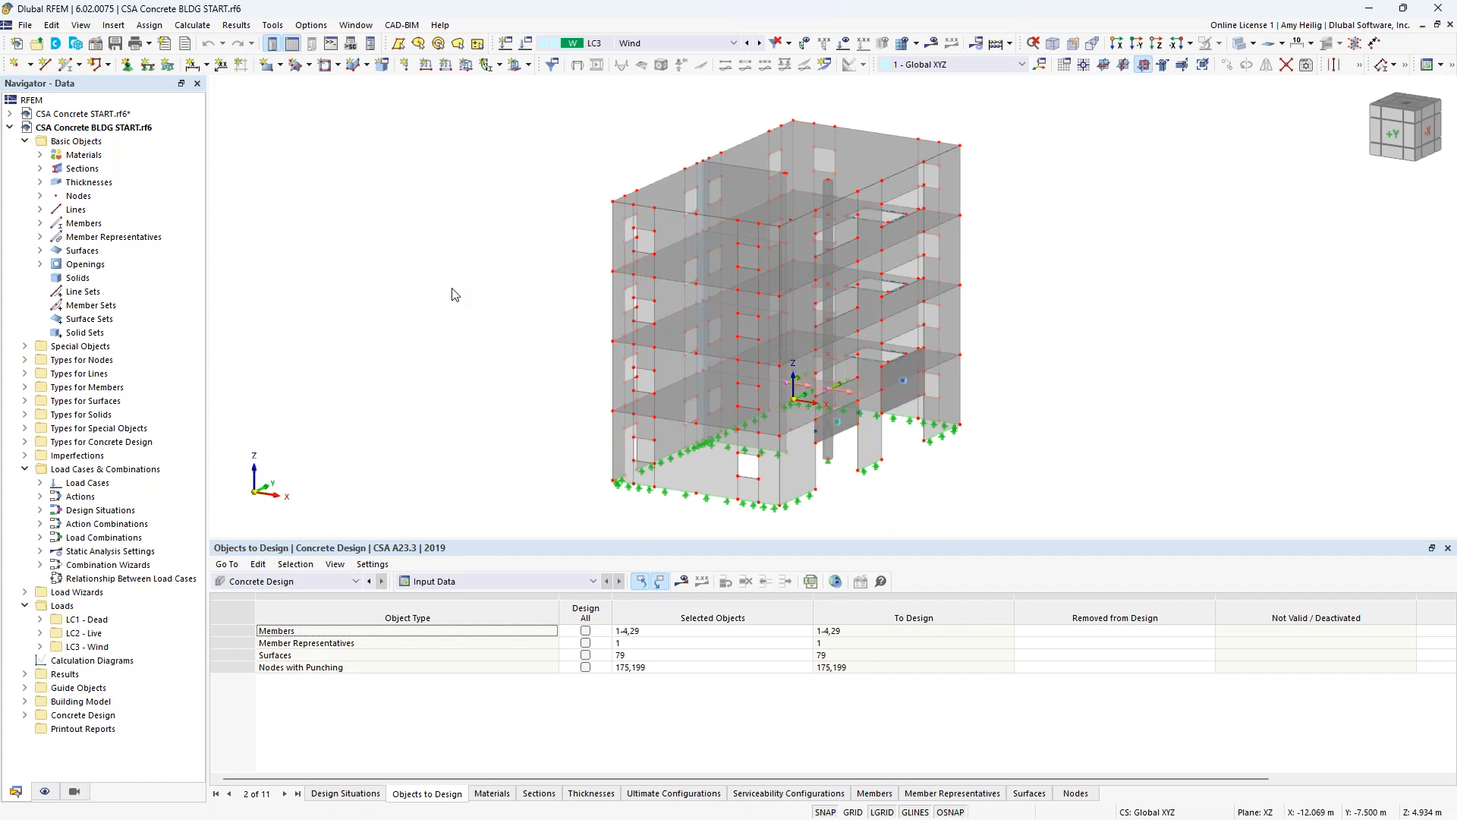
# - Check in the model's base data that the Building Model add-on is activated
pyautogui.rightClick(148, 129)
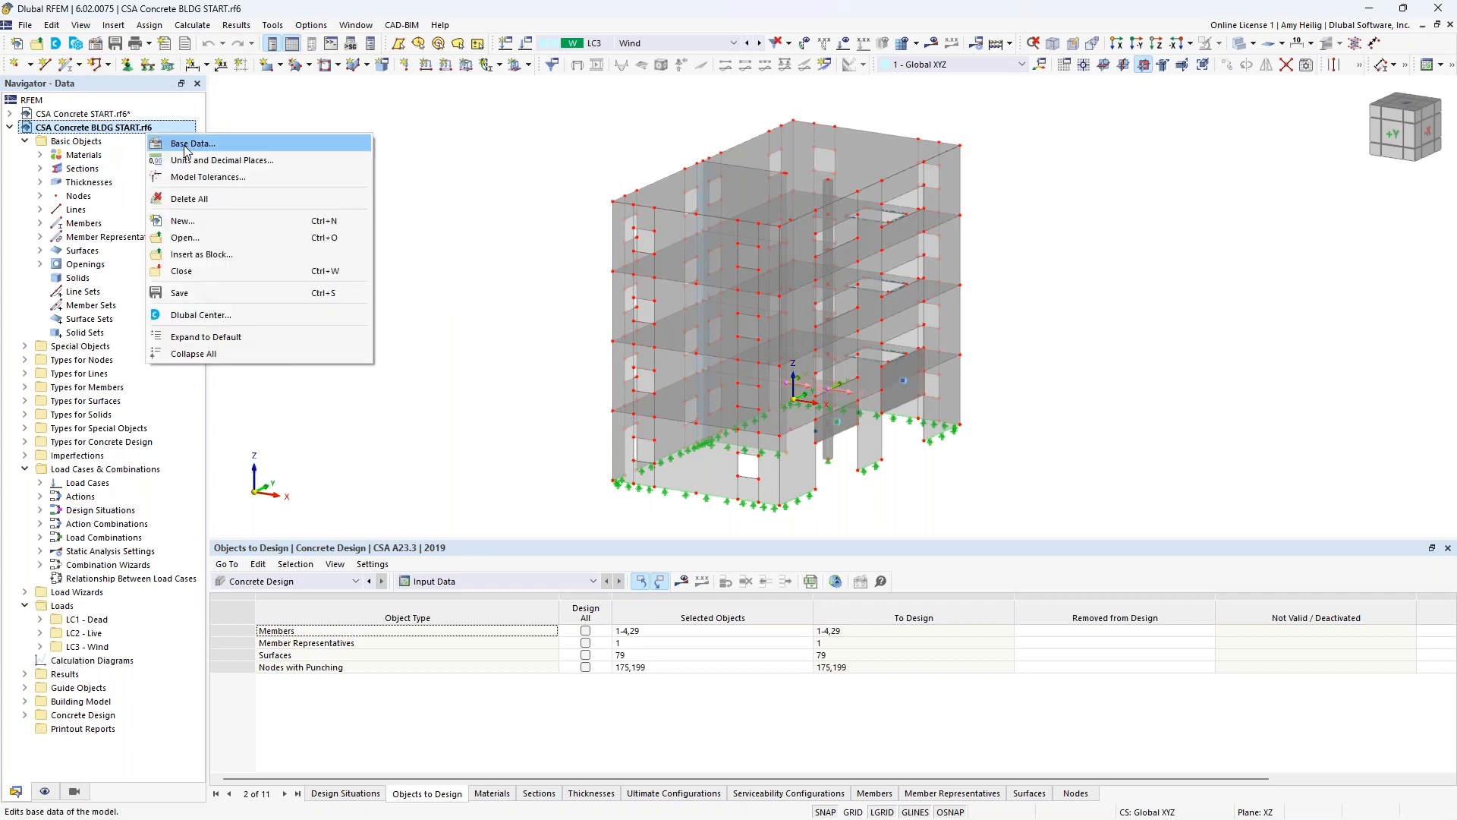
pyautogui.click(186, 147)
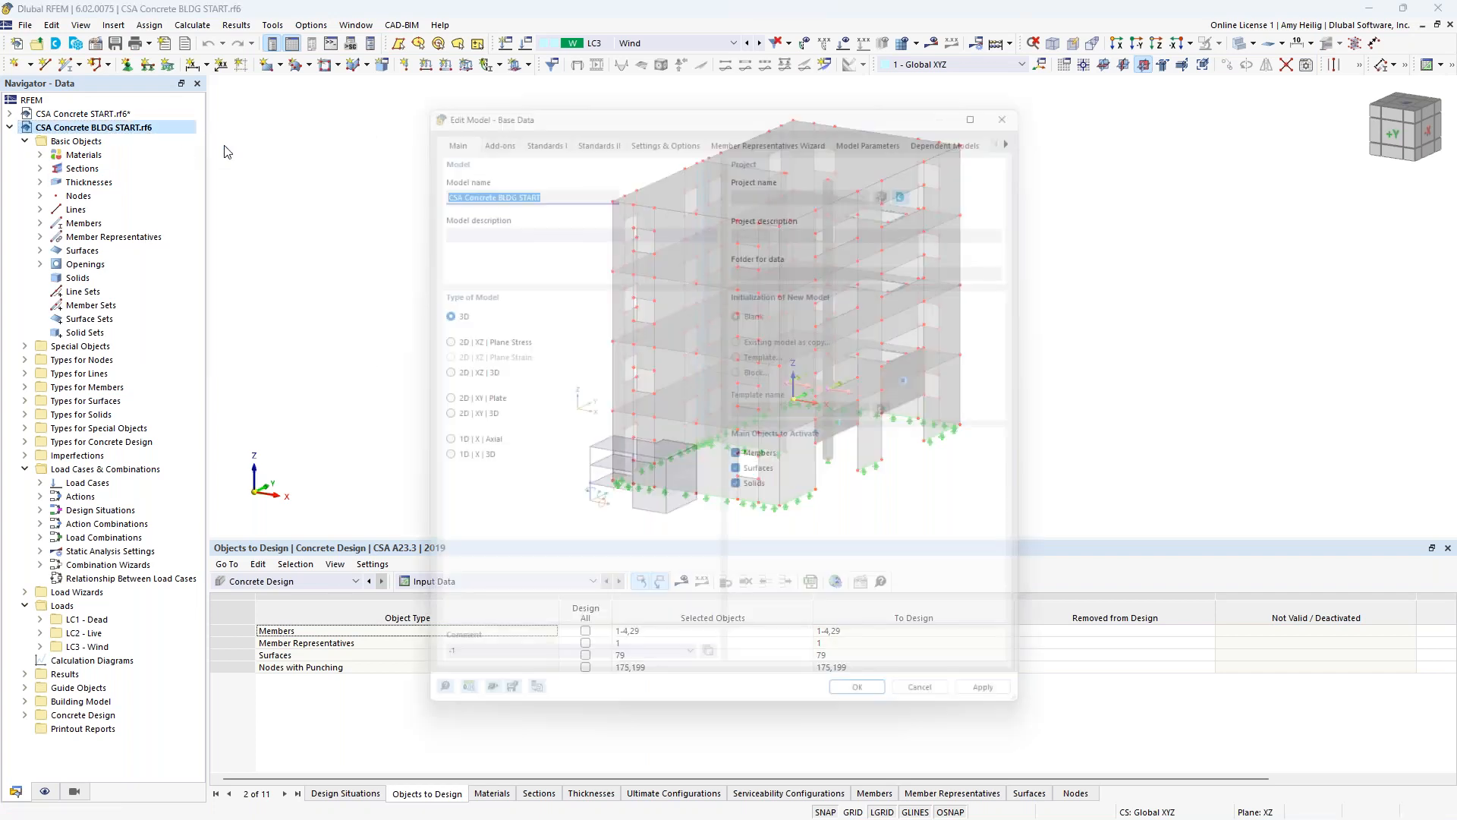
pyautogui.moveTo(831, 89); pyautogui.dragTo(810, 388)
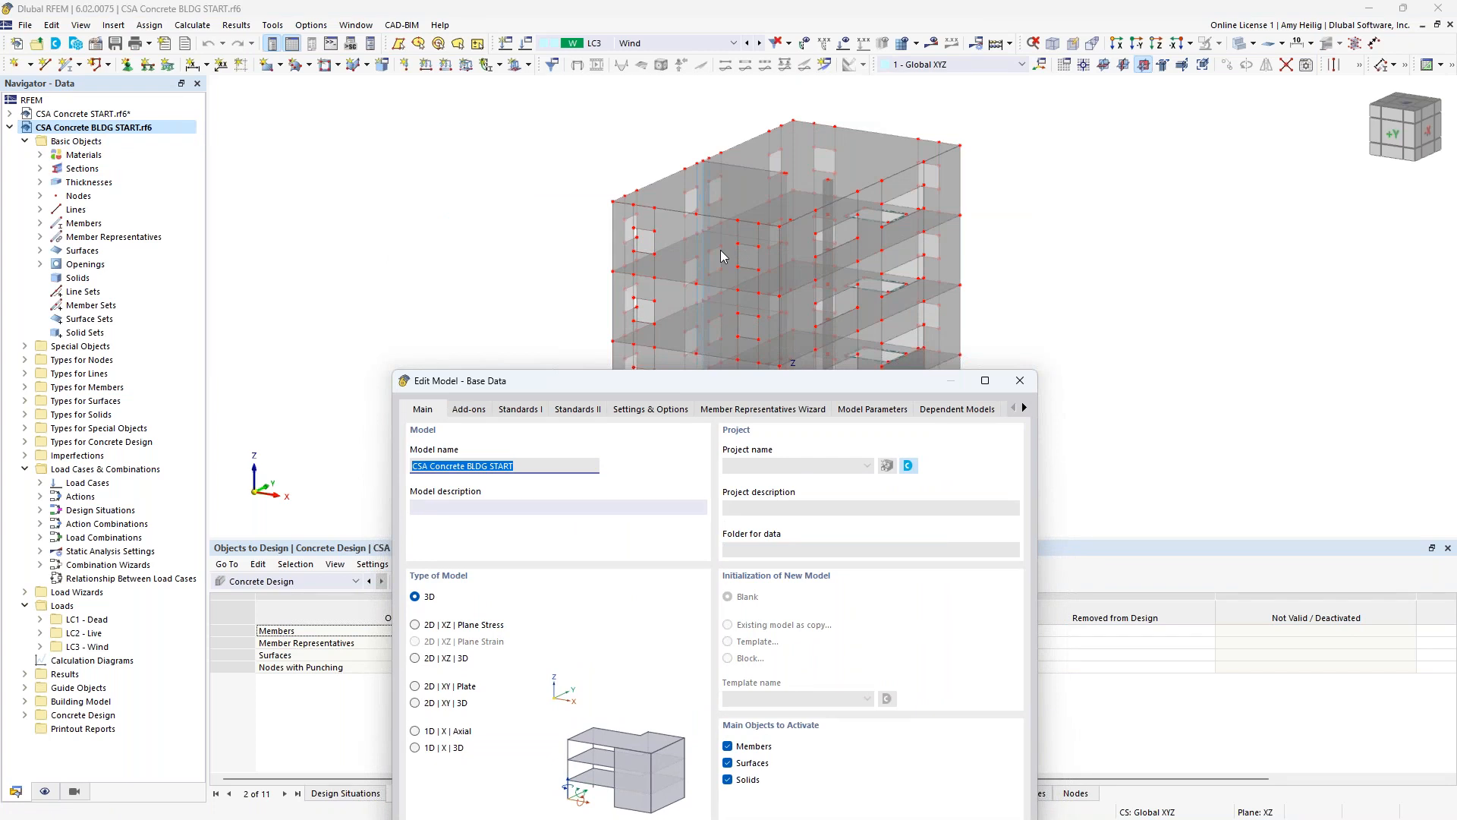
pyautogui.moveTo(672, 381); pyautogui.dragTo(643, 104)
pyautogui.click(441, 134)
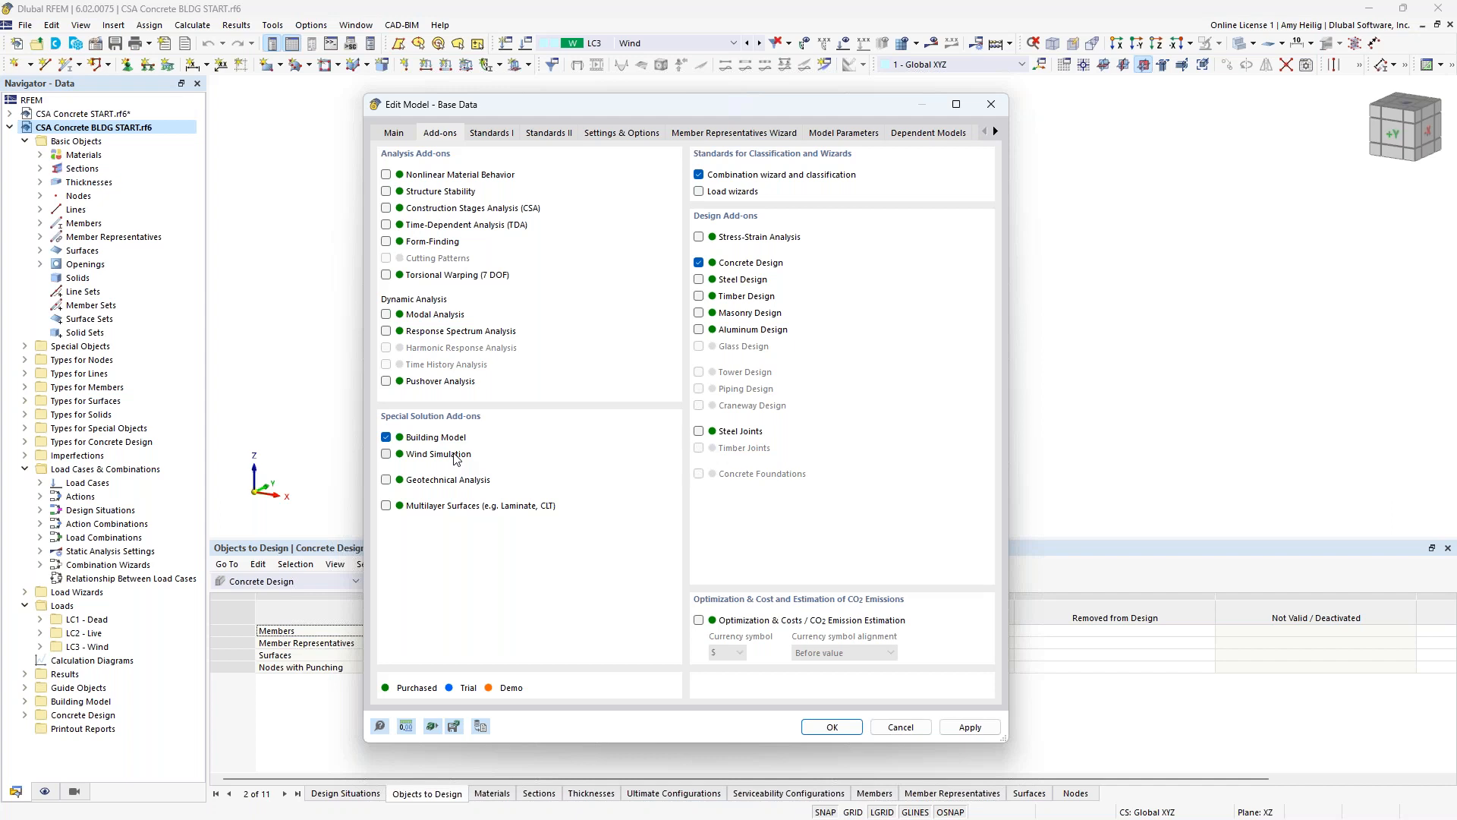
pyautogui.click(831, 727)
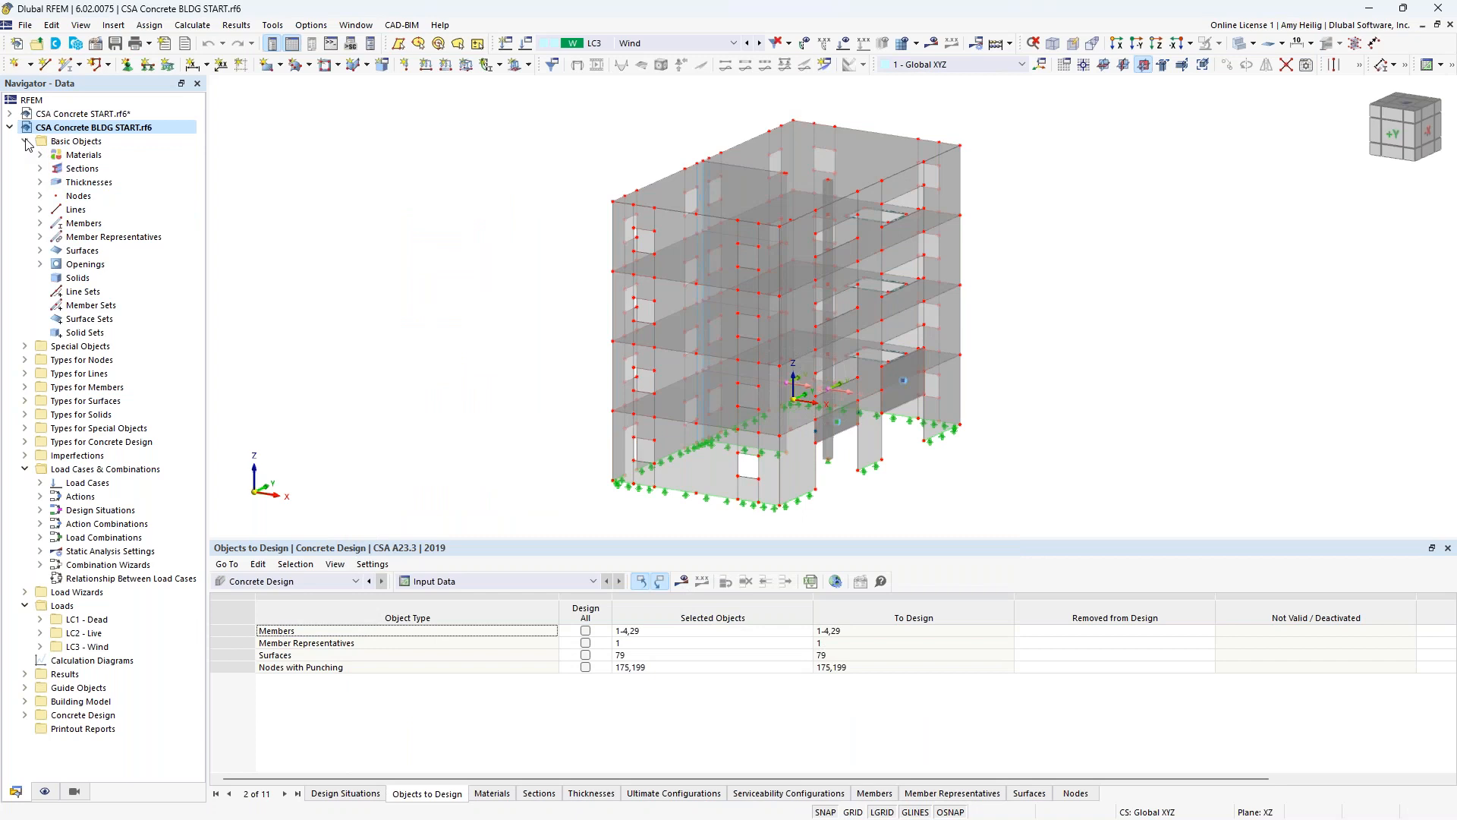
# - Create a new building story in the Building Model and set its height to 3.000 m from two points of the model
pyautogui.click(25, 141)
pyautogui.click(25, 278)
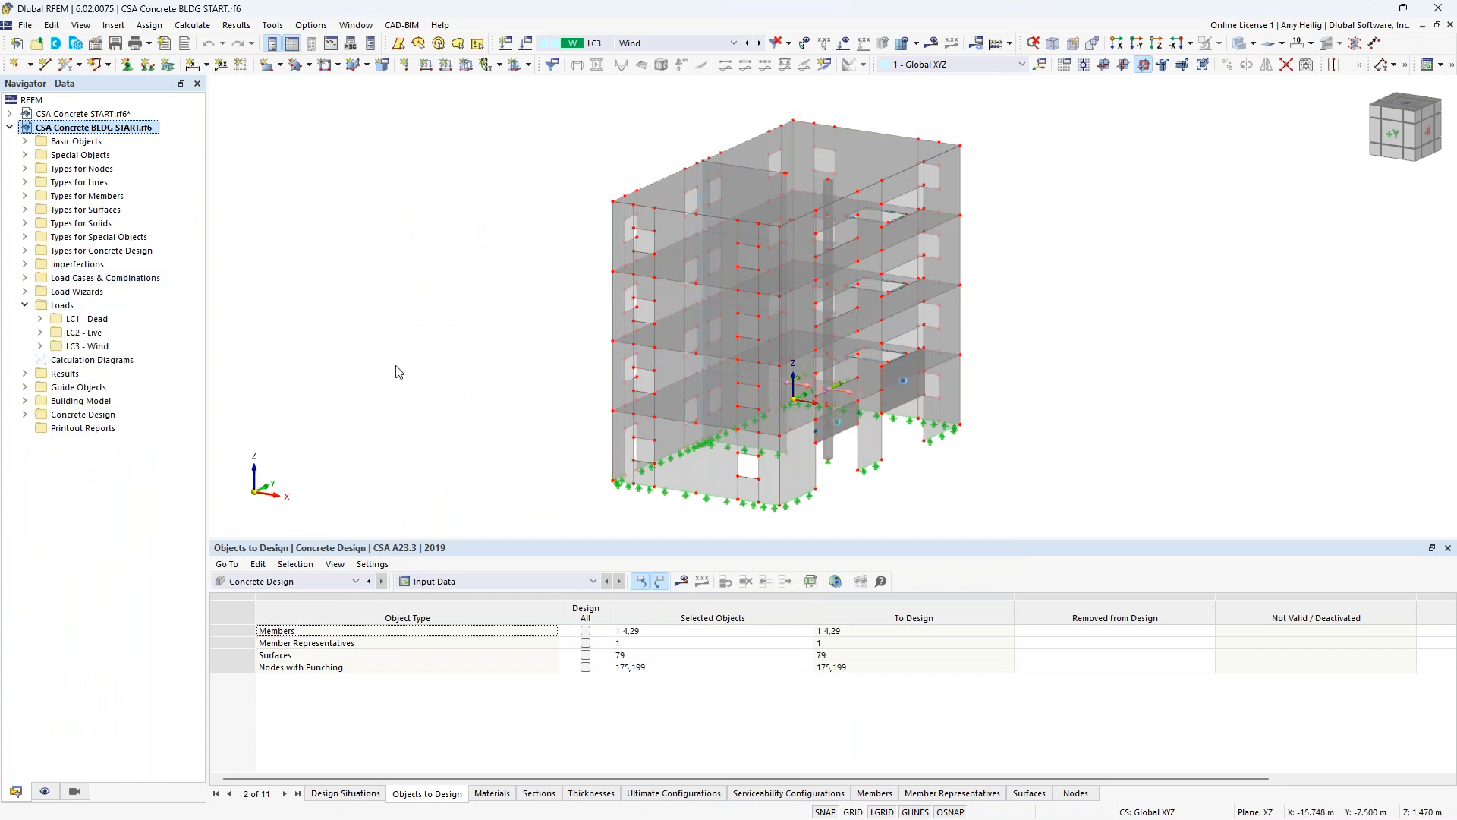
pyautogui.click(25, 305)
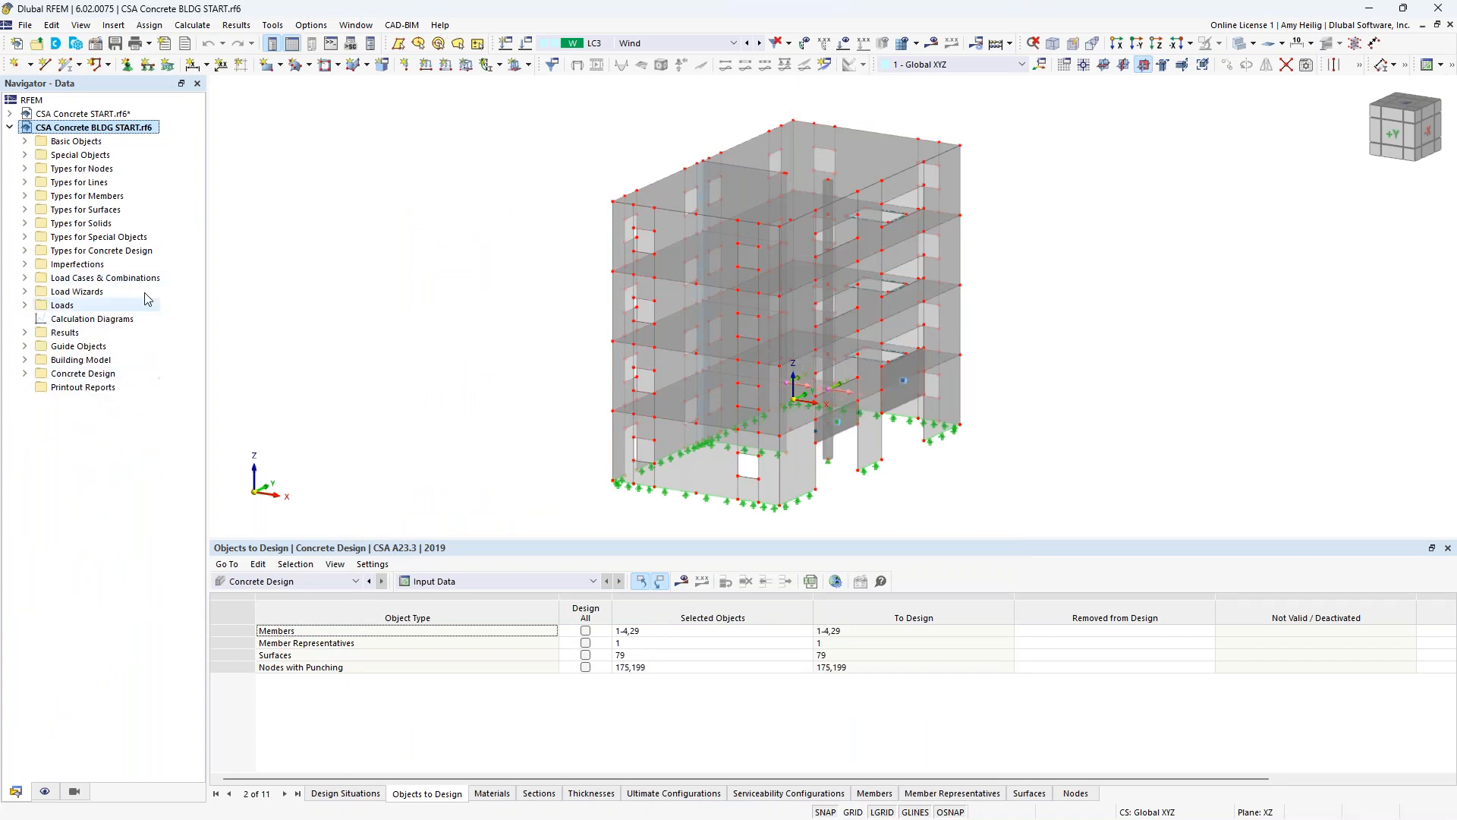
pyautogui.click(27, 359)
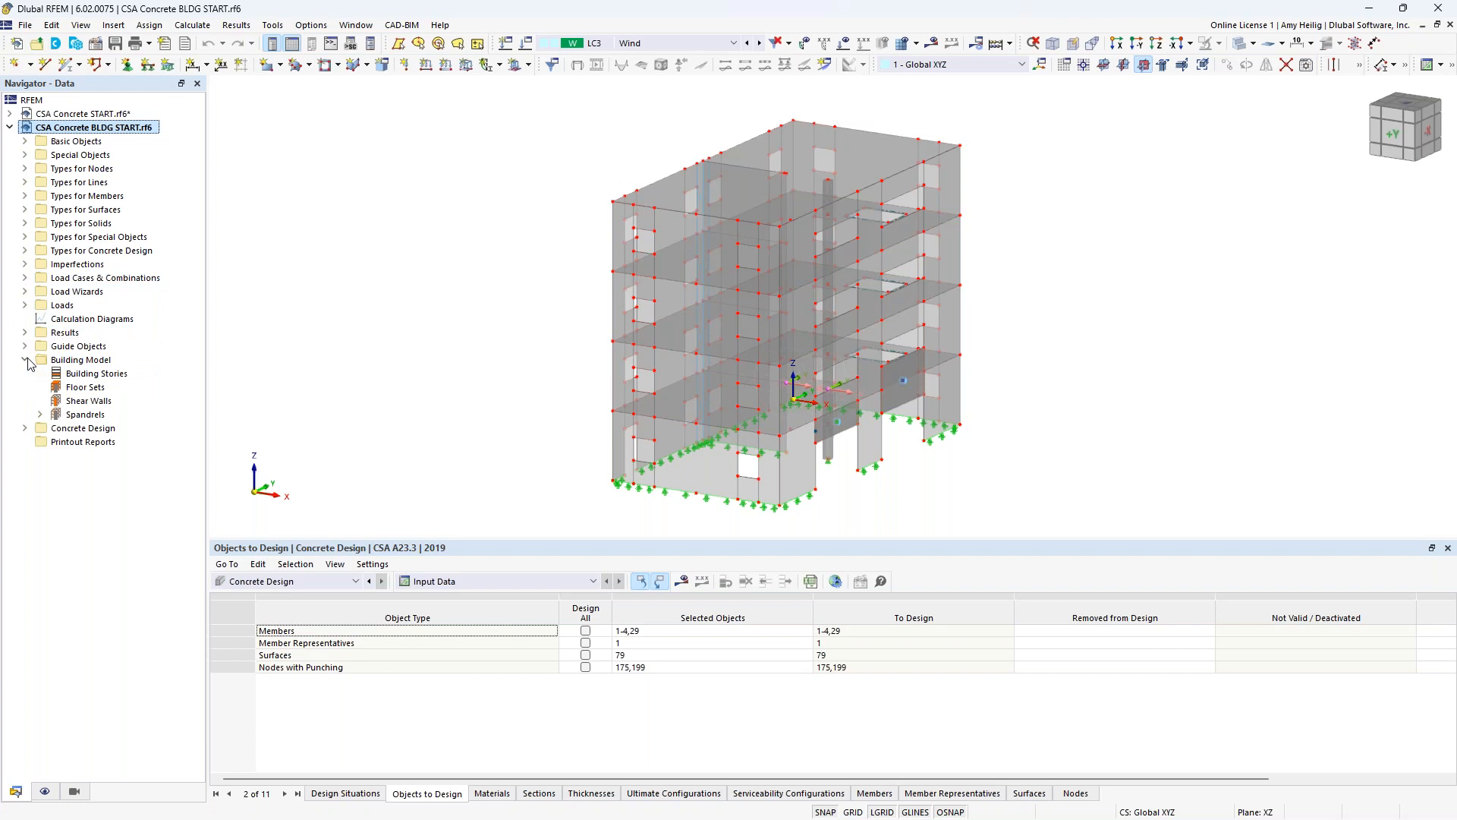
pyautogui.rightClick(76, 374)
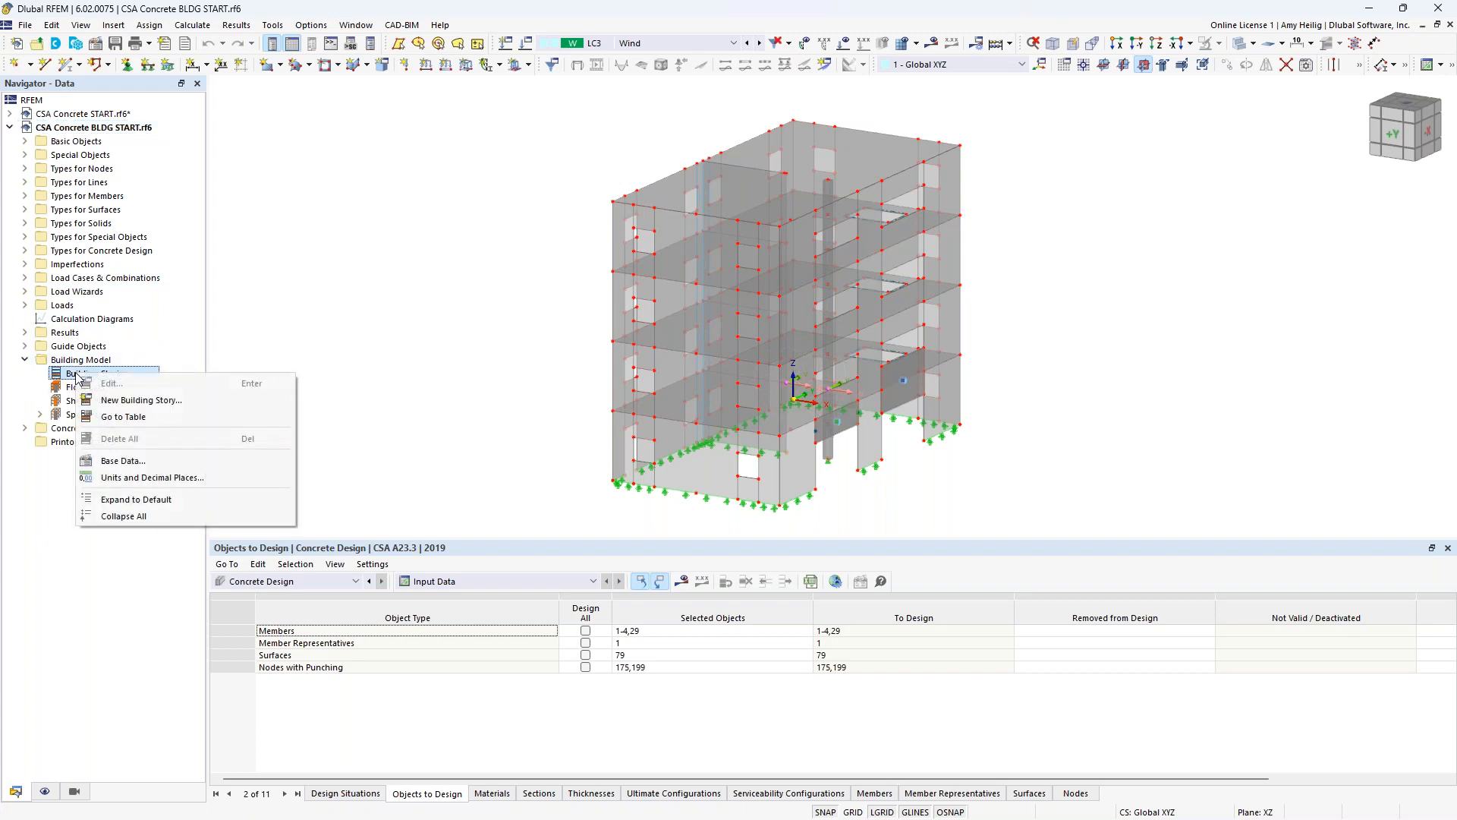
pyautogui.click(140, 401)
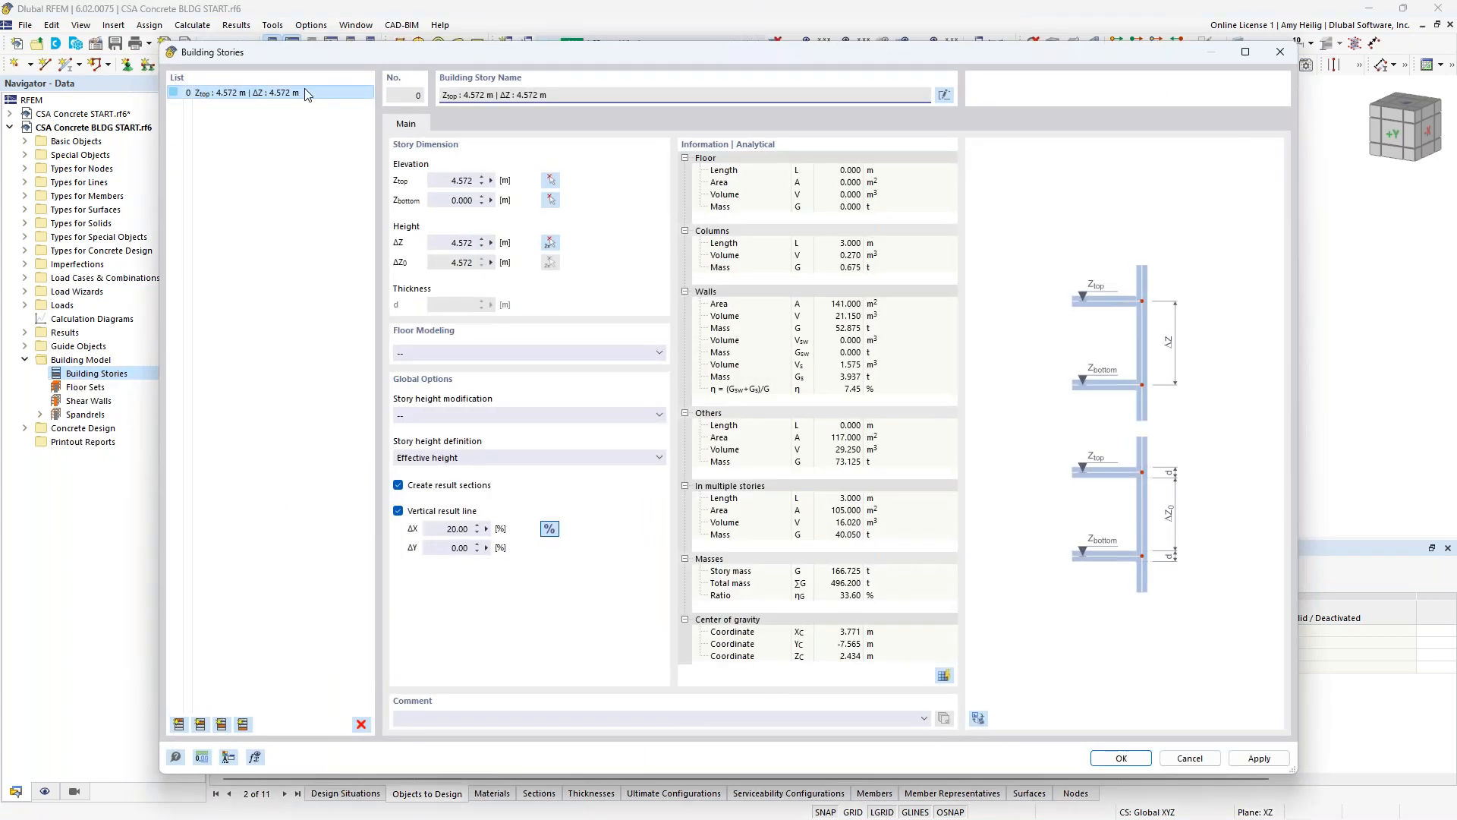
pyautogui.click(550, 243)
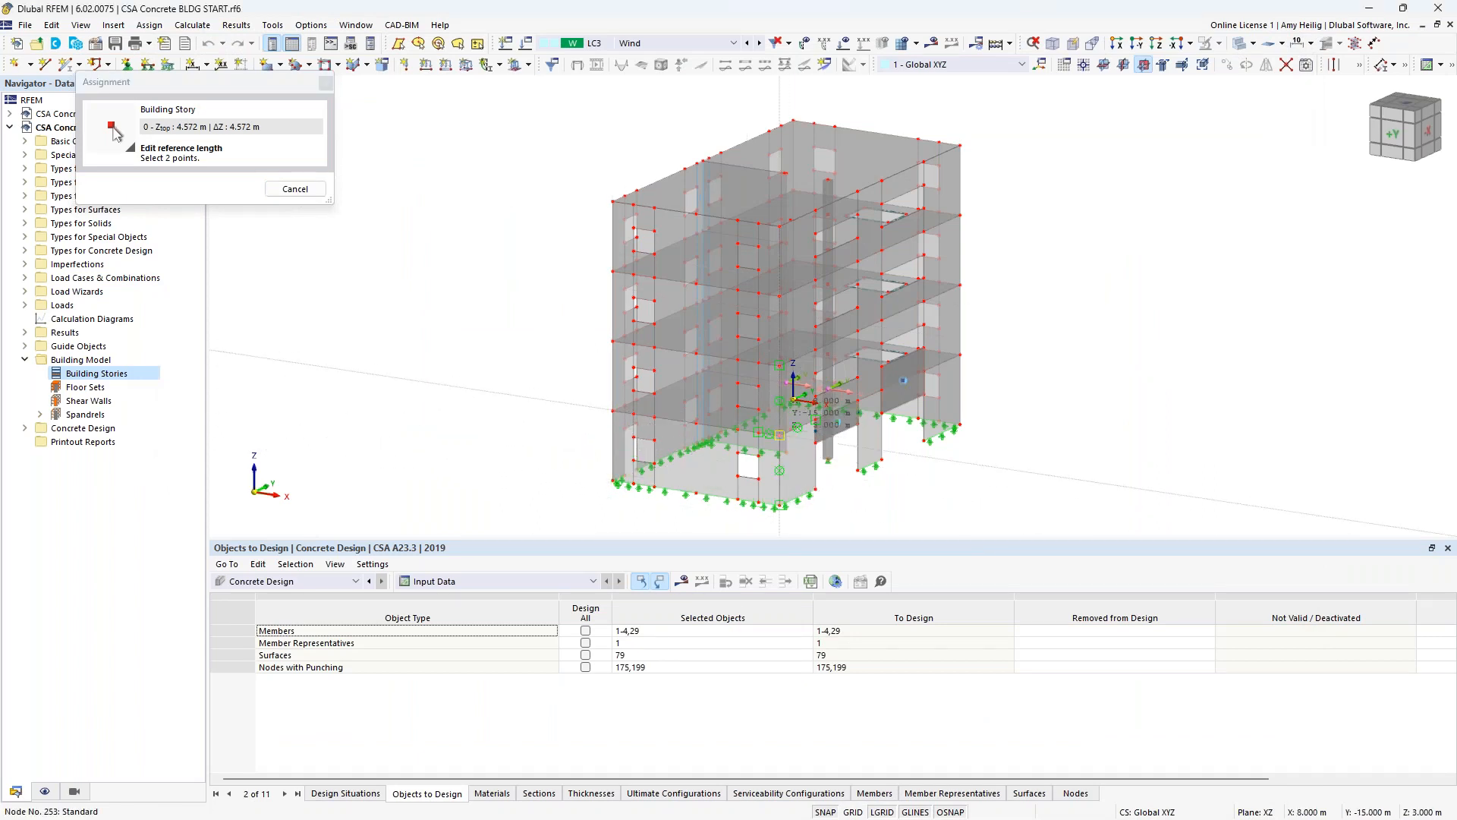
pyautogui.click(793, 399)
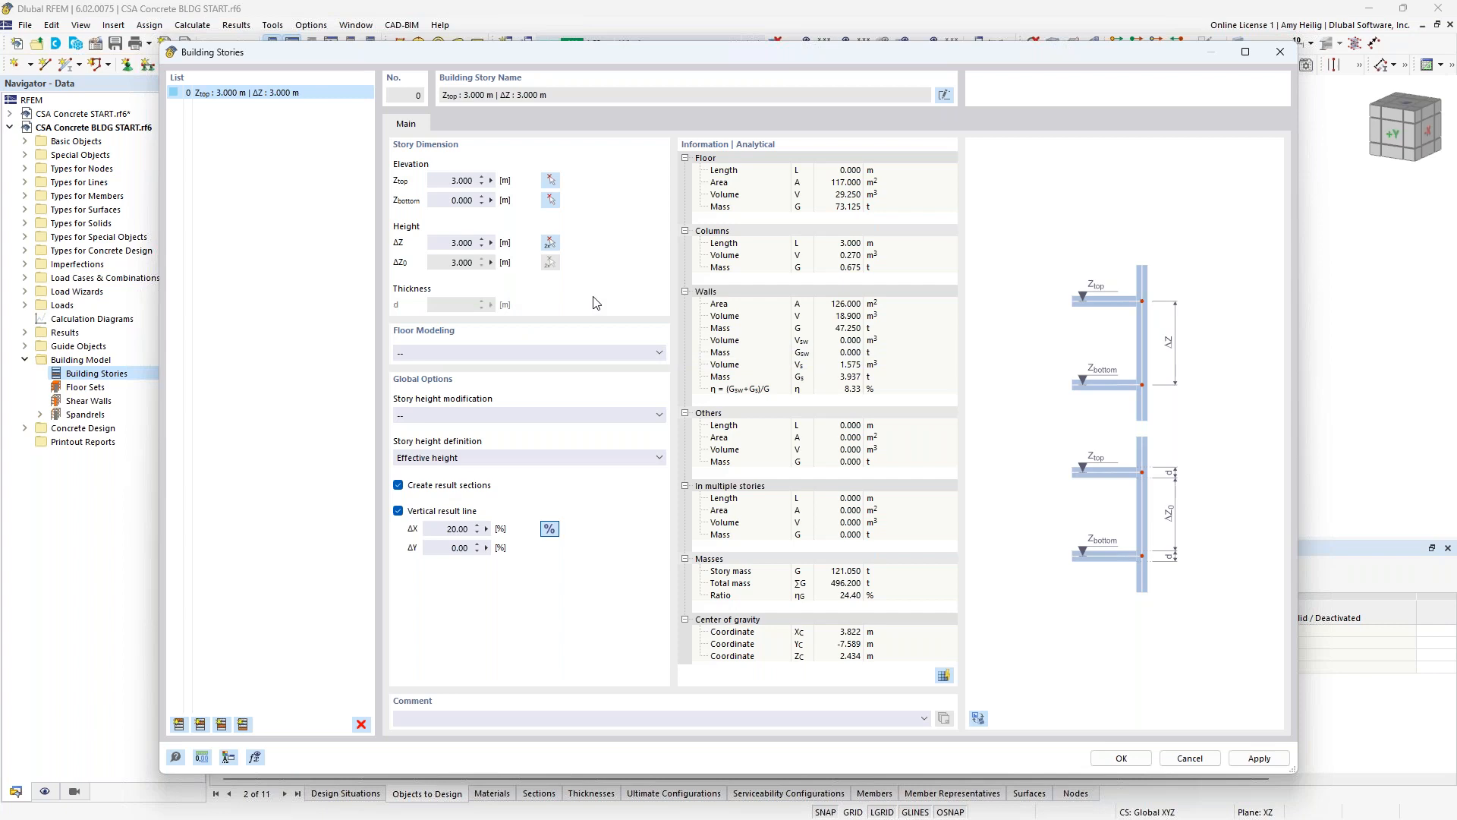
# - Set the story's floor modeling to Rigid Diaphragm and add three further 3.000 m stories above it, up to 12.000 m
pyautogui.click(583, 353)
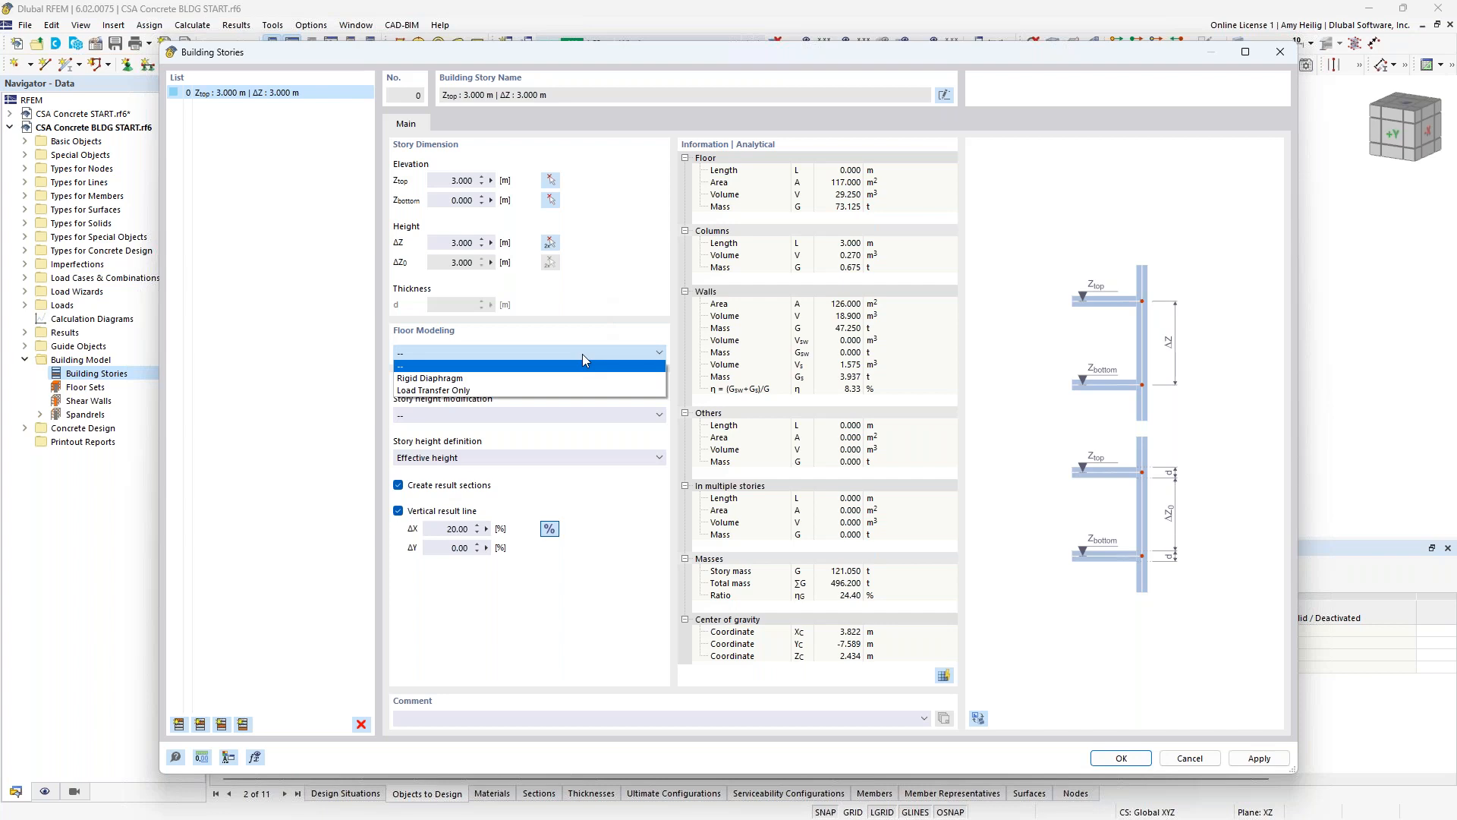
pyautogui.click(506, 379)
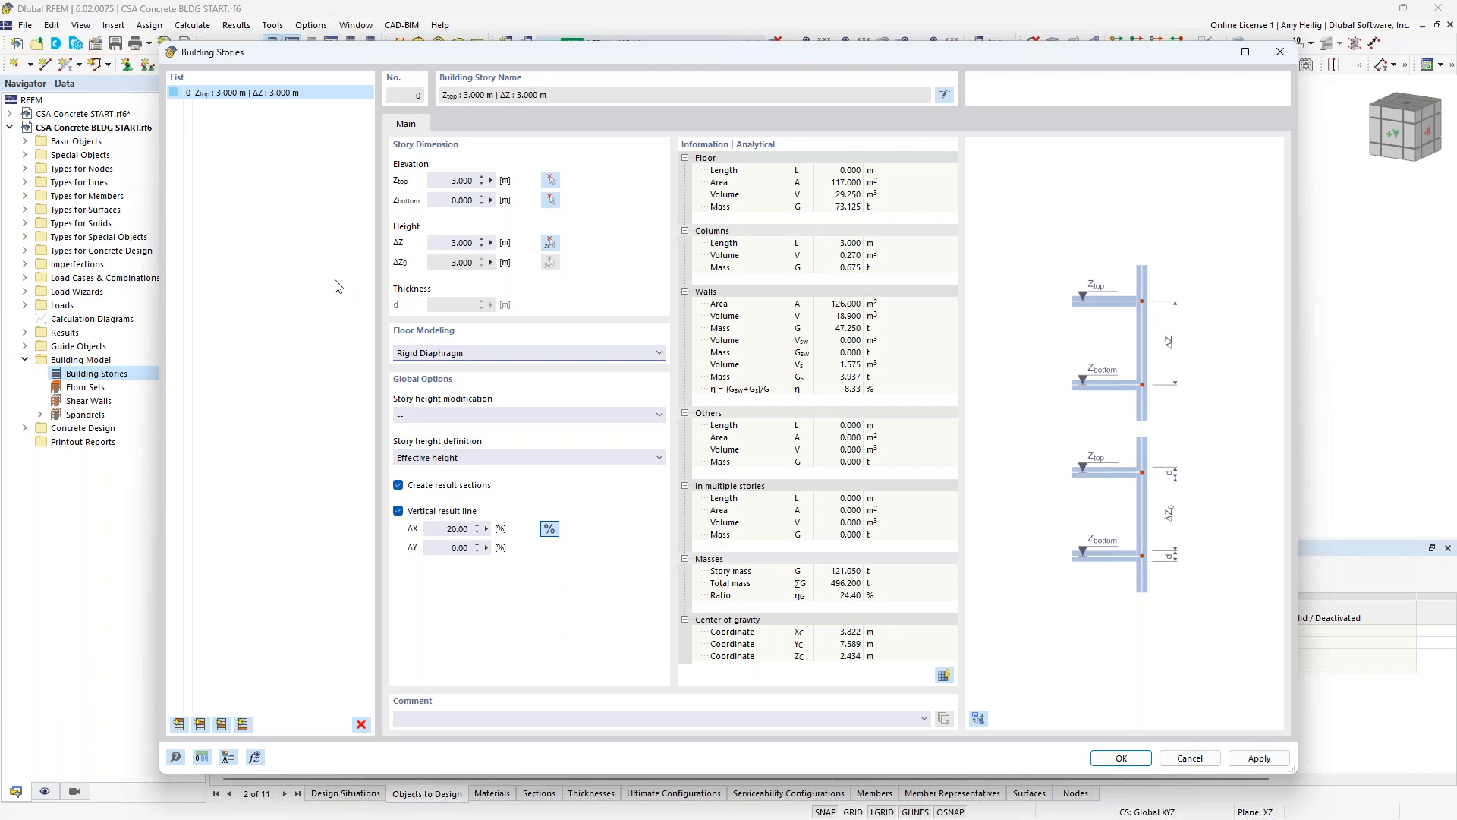
pyautogui.click(180, 724)
pyautogui.click(180, 725)
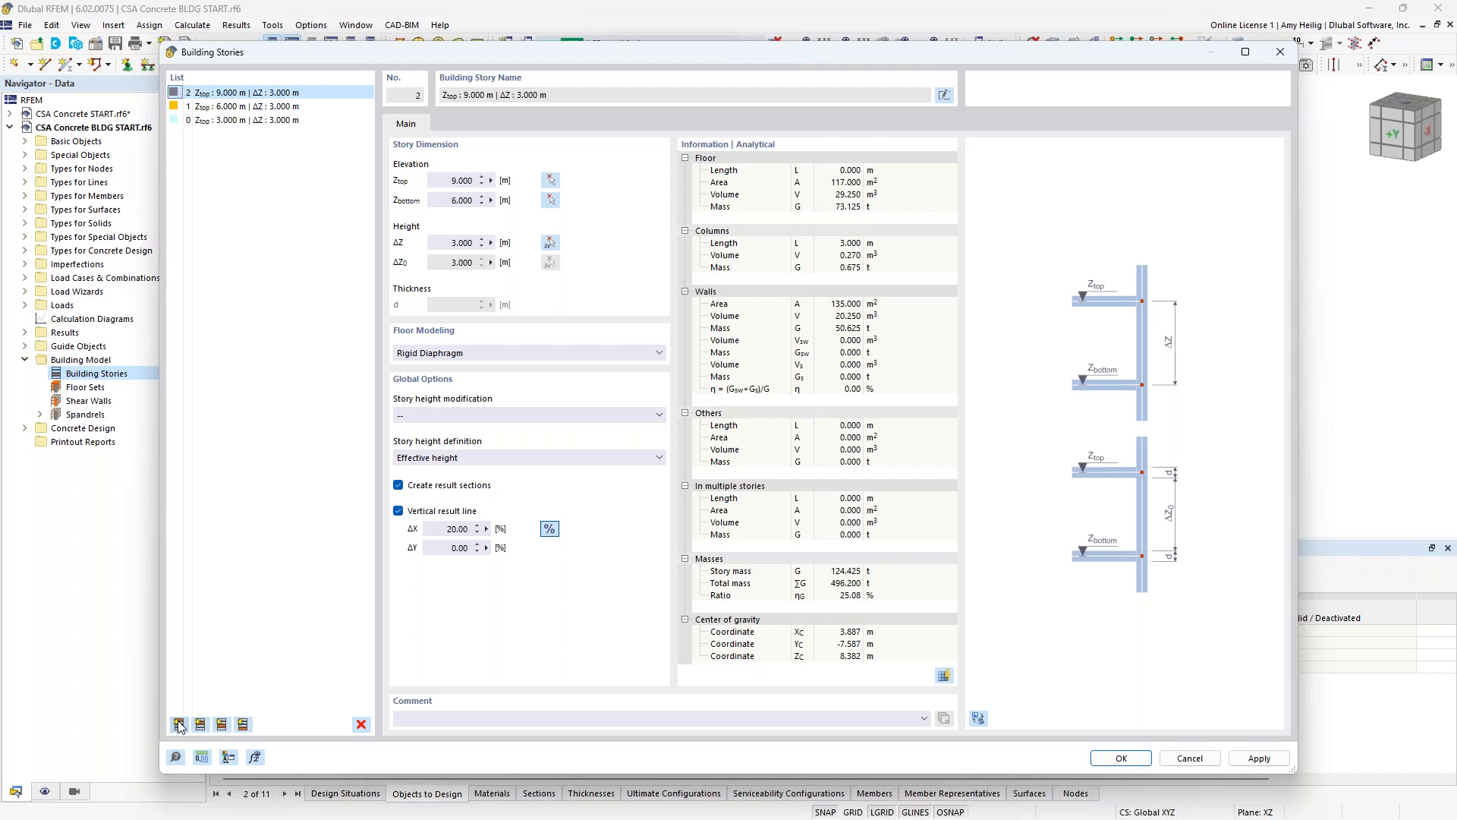
pyautogui.click(180, 725)
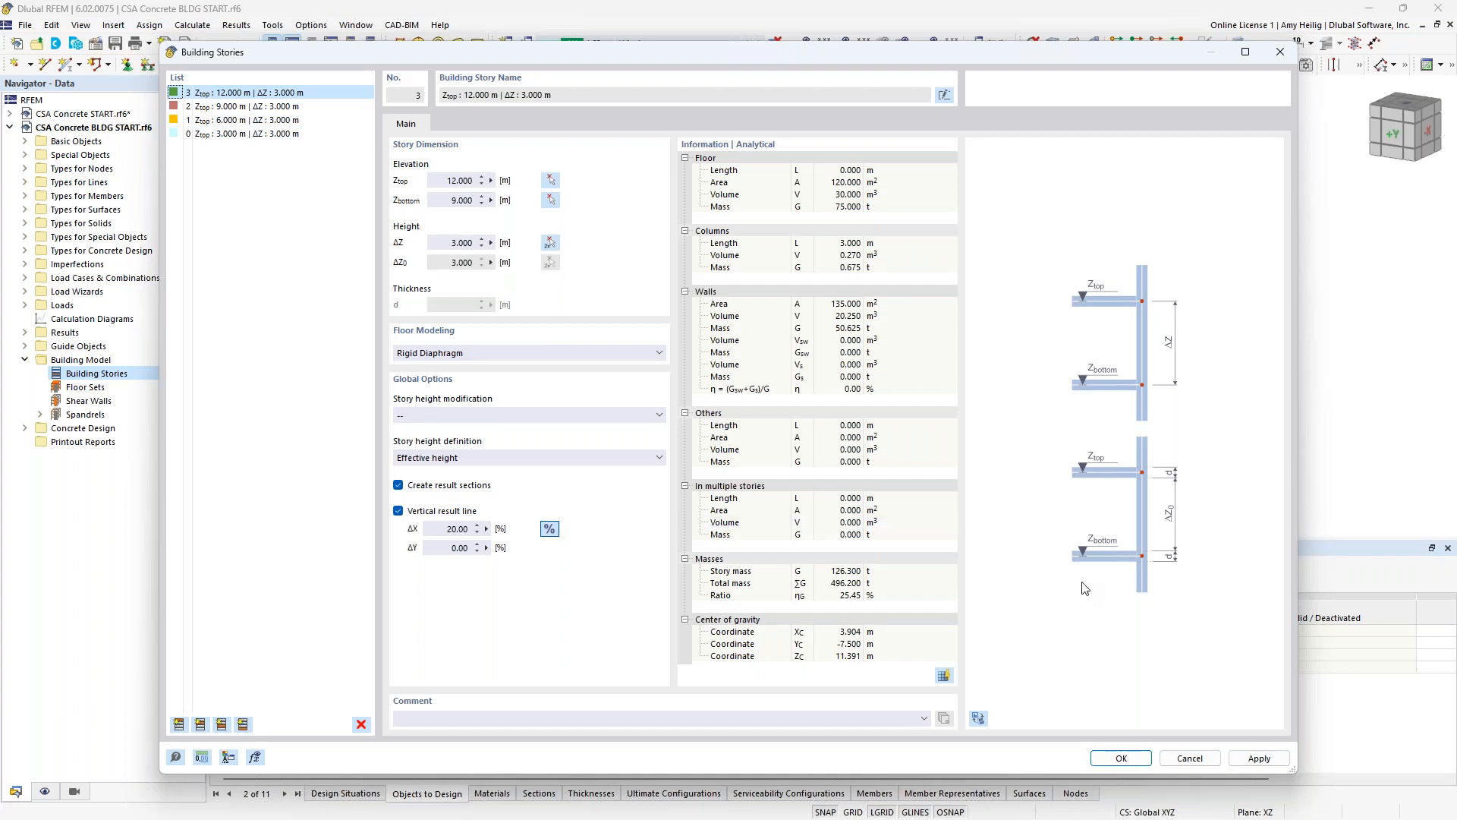
pyautogui.click(1120, 758)
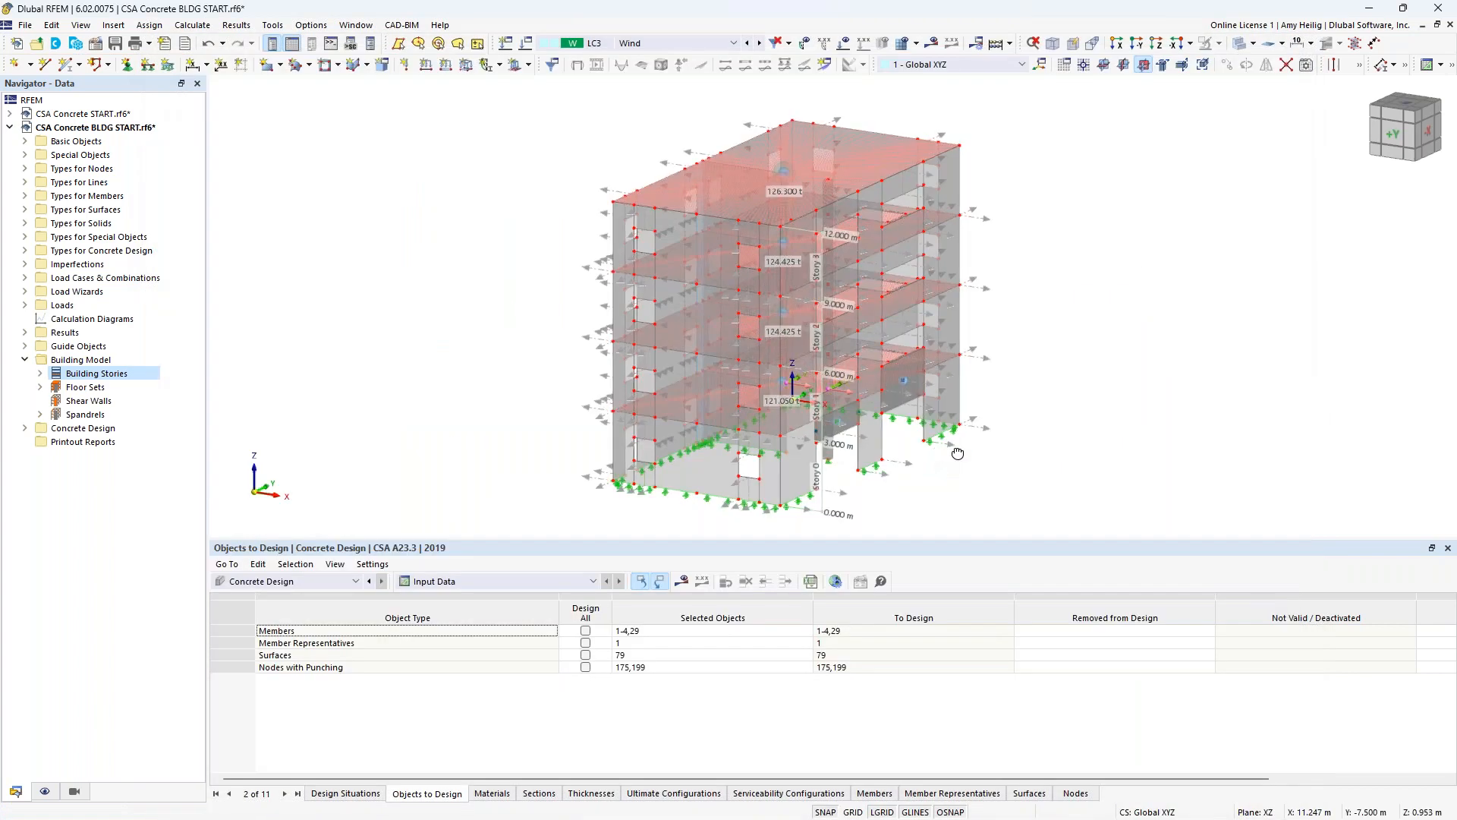
# - Display the building as wireframe and examine the rigid diaphragm links on the floors, selecting the one at roof level
pyautogui.keyDown('ctrl'); pyautogui.moveTo(998, 447); pyautogui.dragTo(1021, 417, button='middle'); pyautogui.keyUp('ctrl')
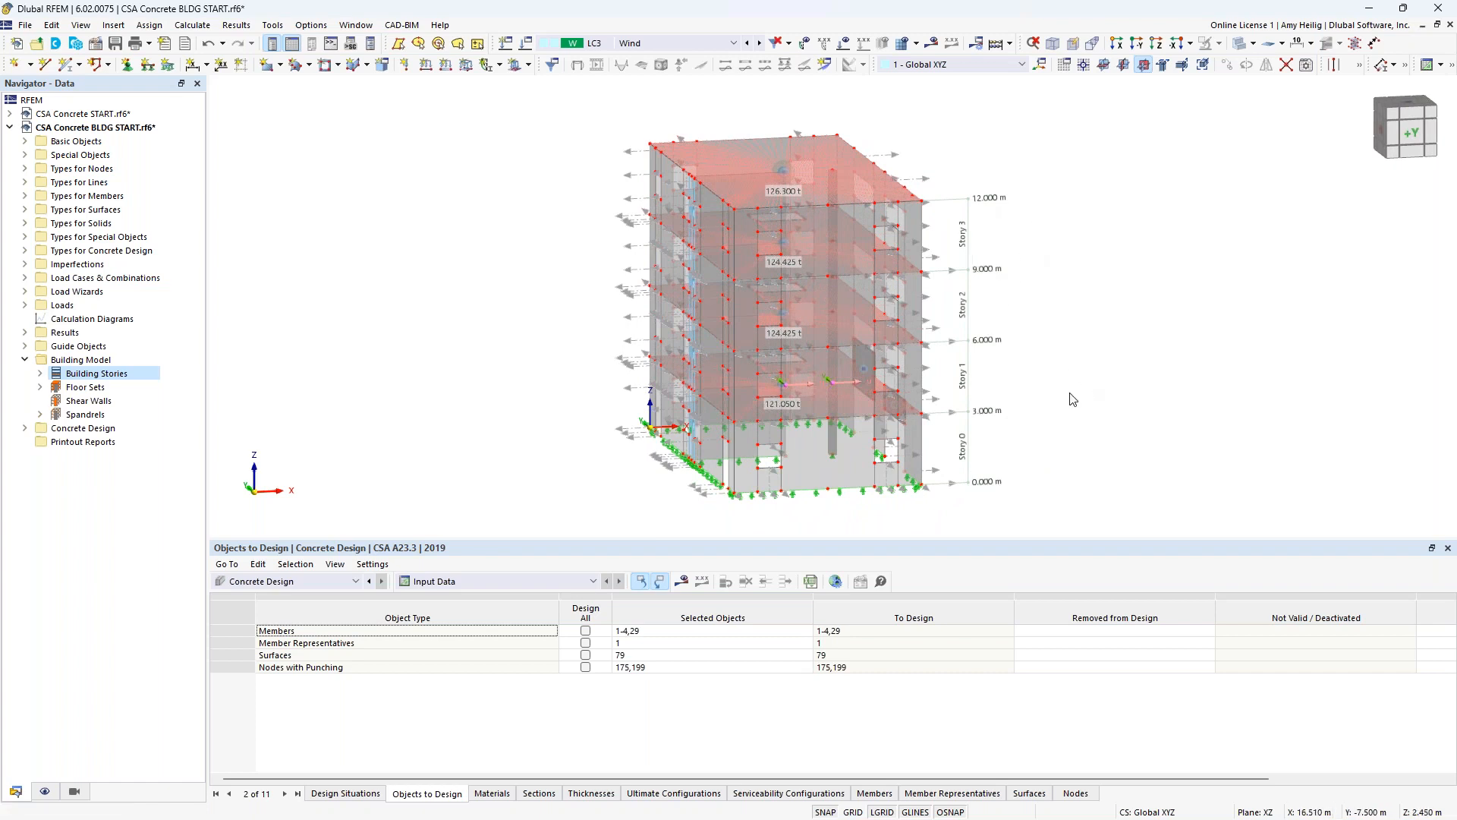
pyautogui.moveTo(1137, 379)
pyautogui.keyDown('ctrl'); pyautogui.mouseDown(button='middle')
pyautogui.moveTo(940, 388)
pyautogui.moveTo(910, 364)
pyautogui.mouseUp(button='middle'); pyautogui.keyUp('ctrl')
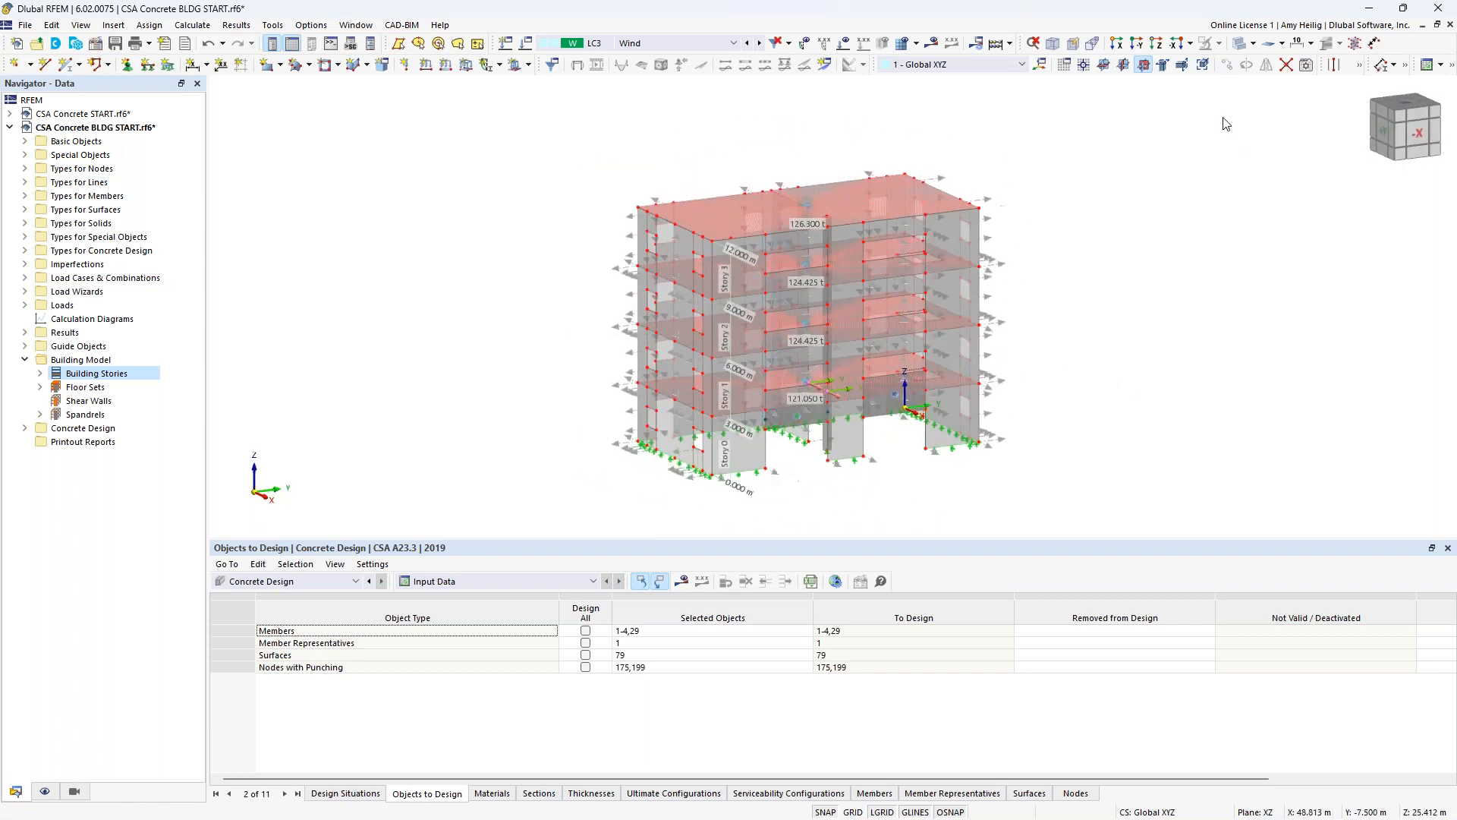
pyautogui.click(1238, 50)
pyautogui.keyDown('ctrl'); pyautogui.moveTo(1083, 280); pyautogui.dragTo(742, 294, button='middle'); pyautogui.keyUp('ctrl')
pyautogui.scroll(5, 743, 295)
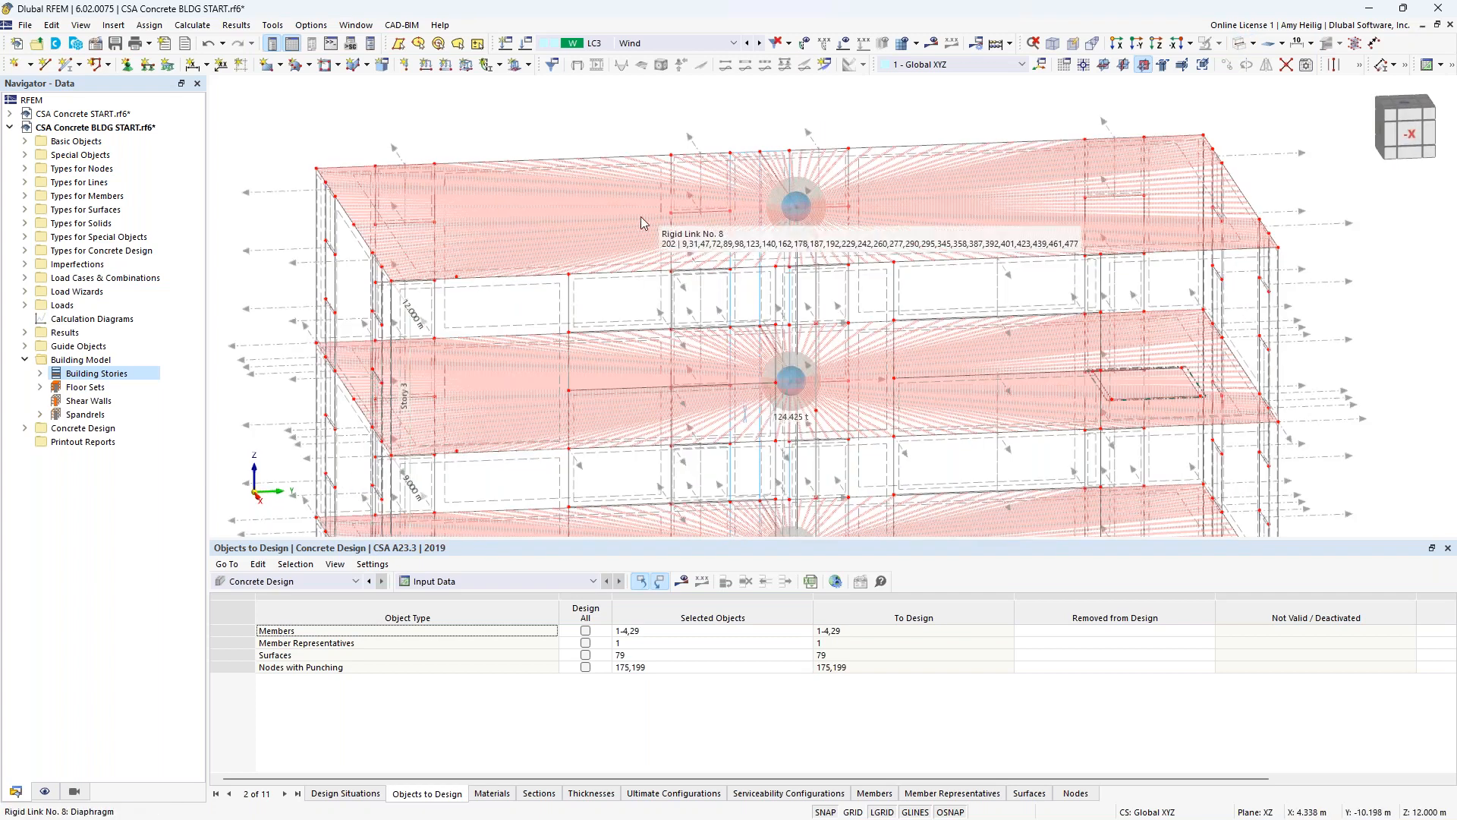
pyautogui.click(674, 184)
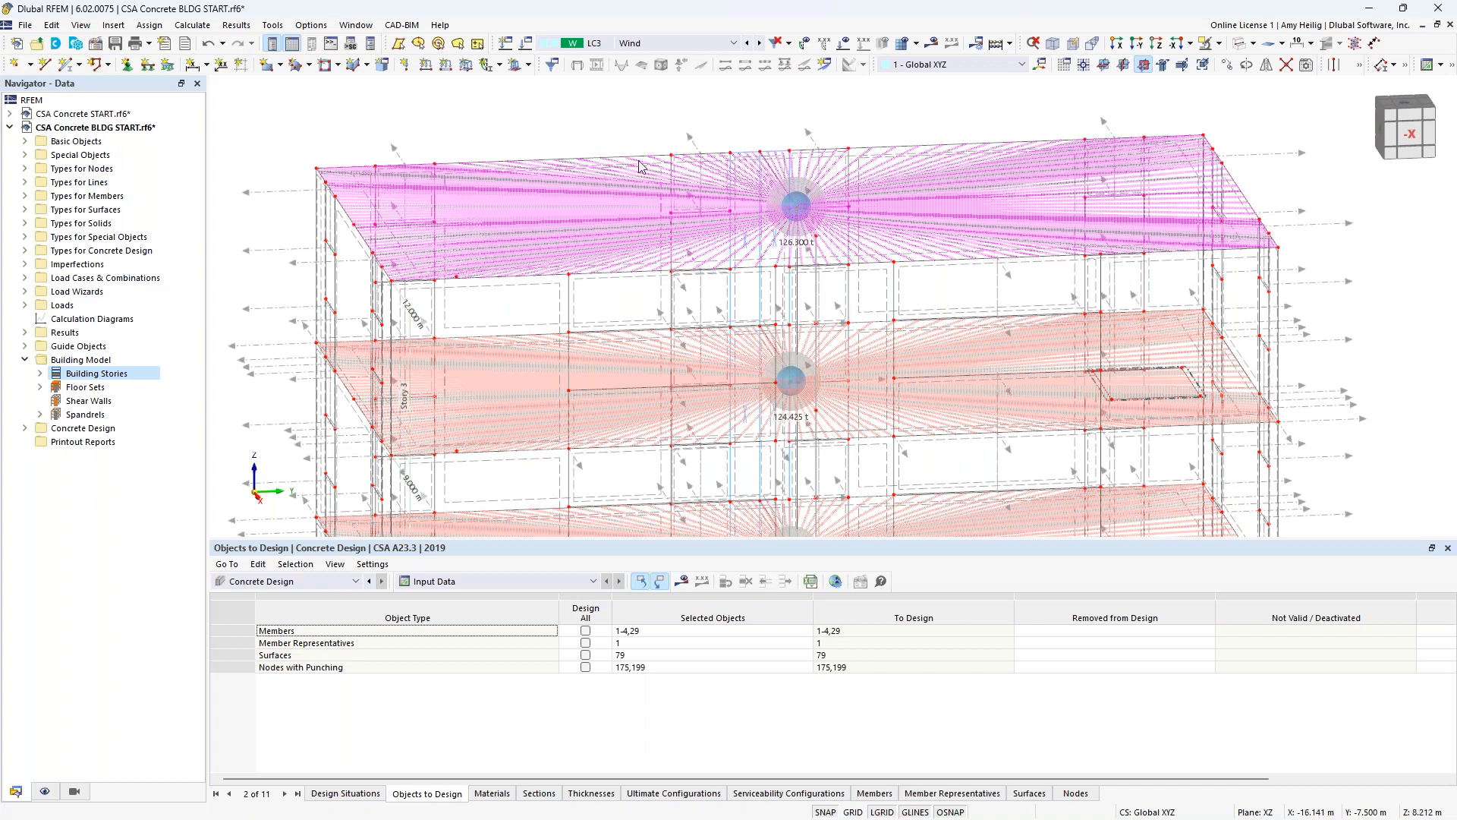
pyautogui.scroll(3, 643, 167)
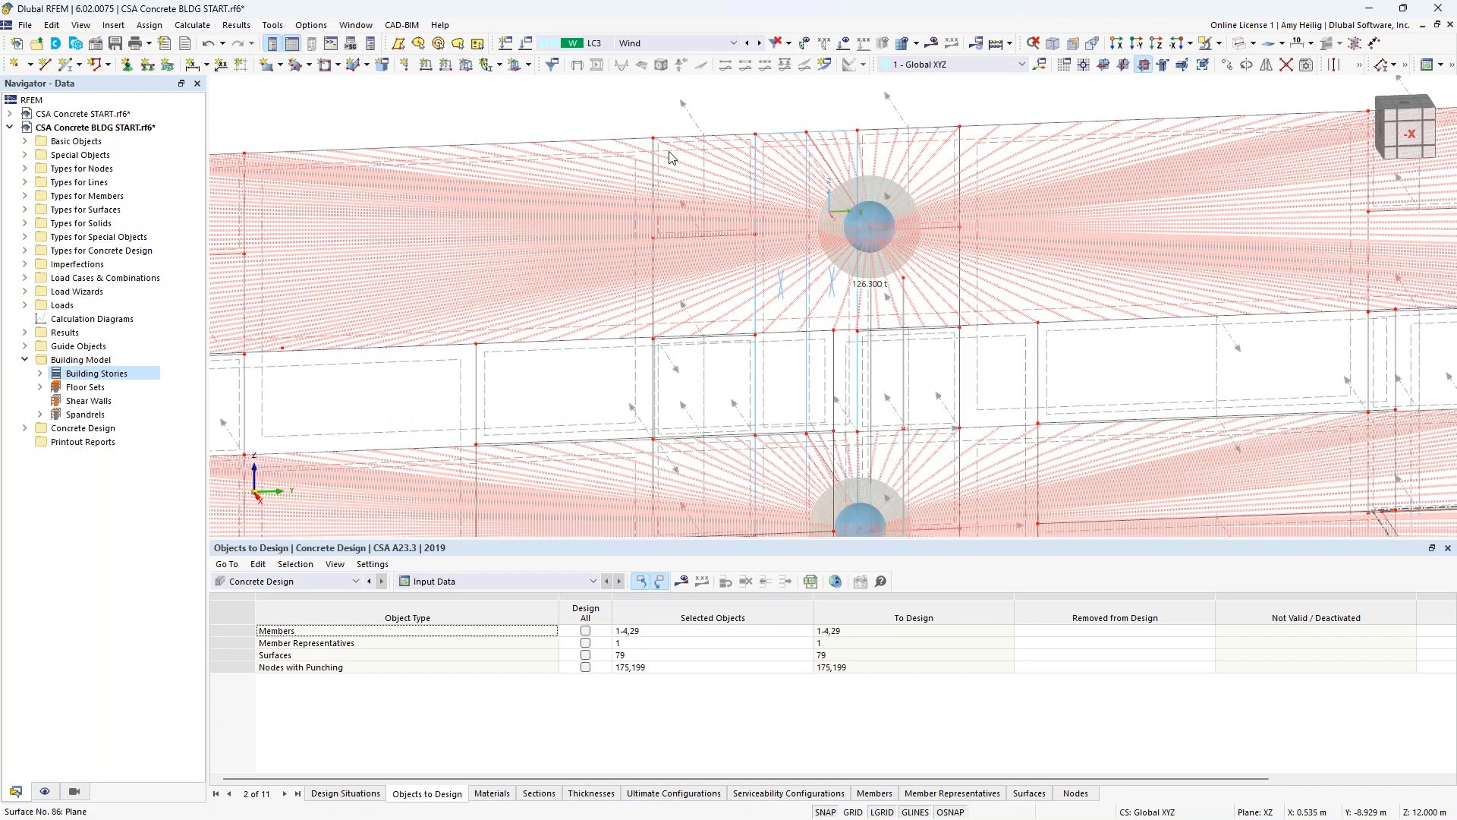
# - Review the stiffness type options of roof slab surface 86 and close its properties without changes
pyautogui.doubleClick(671, 158)
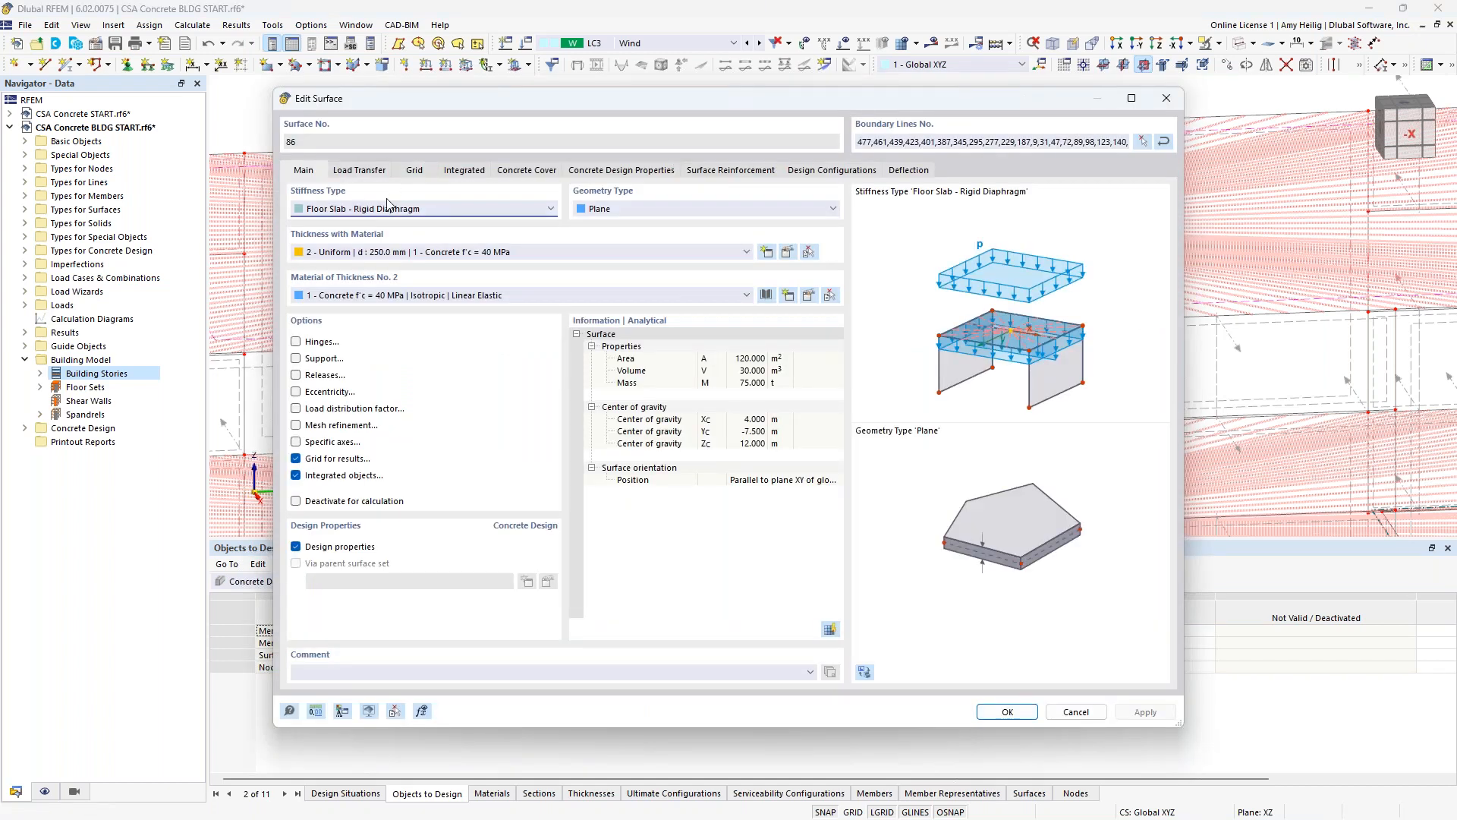
pyautogui.click(445, 209)
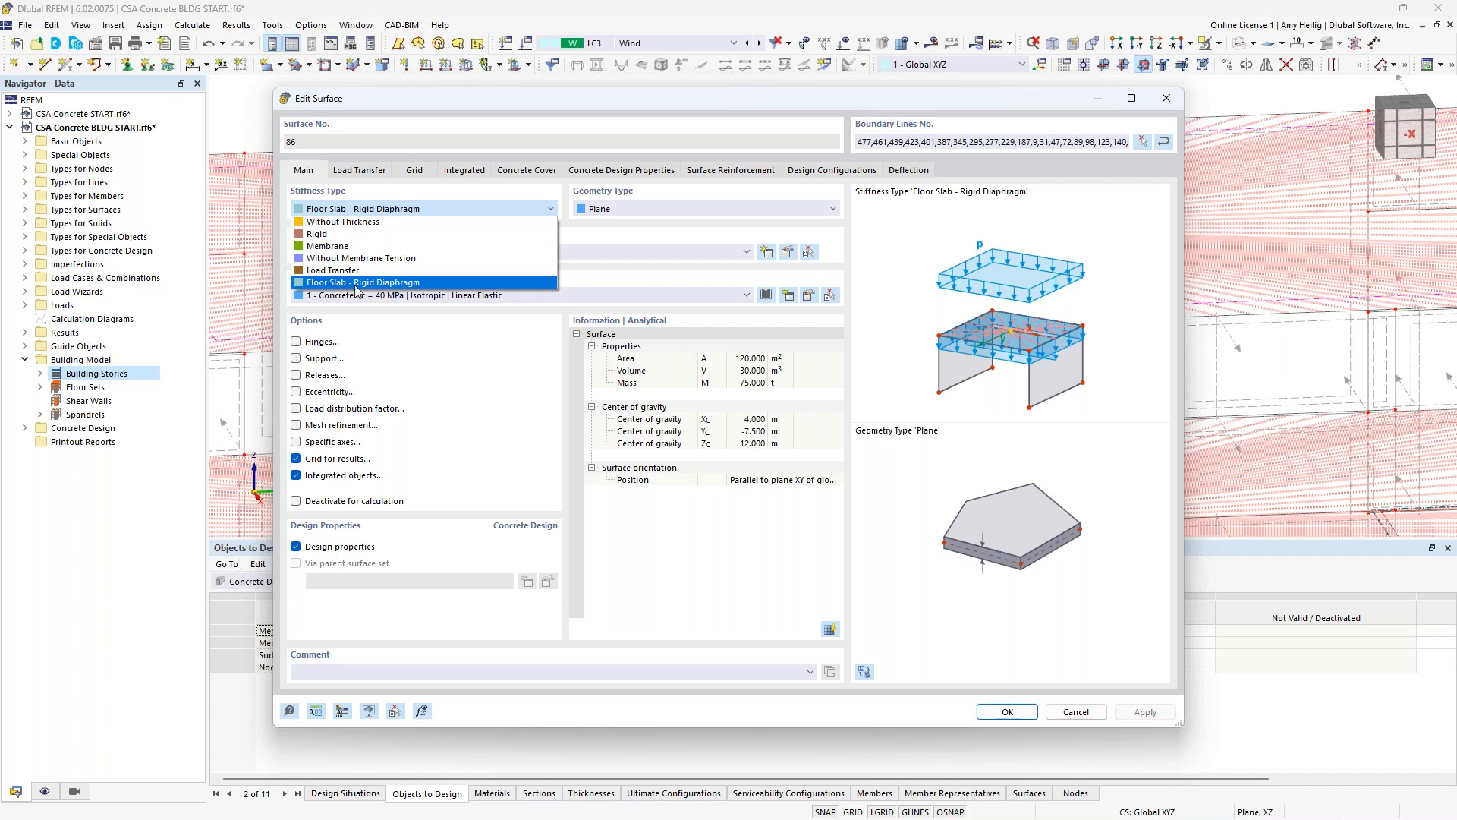
pyautogui.click(607, 241)
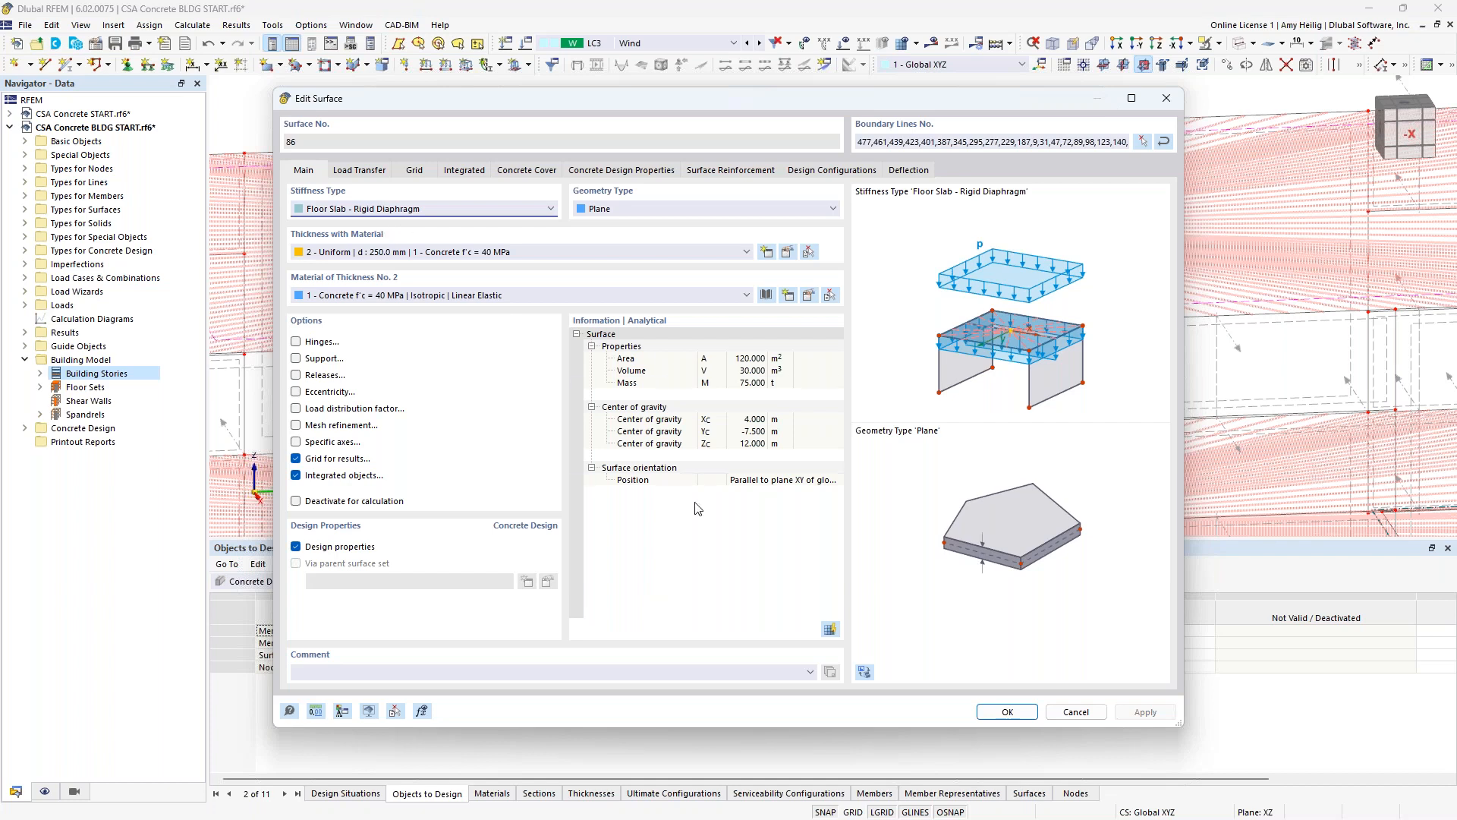
pyautogui.click(1070, 714)
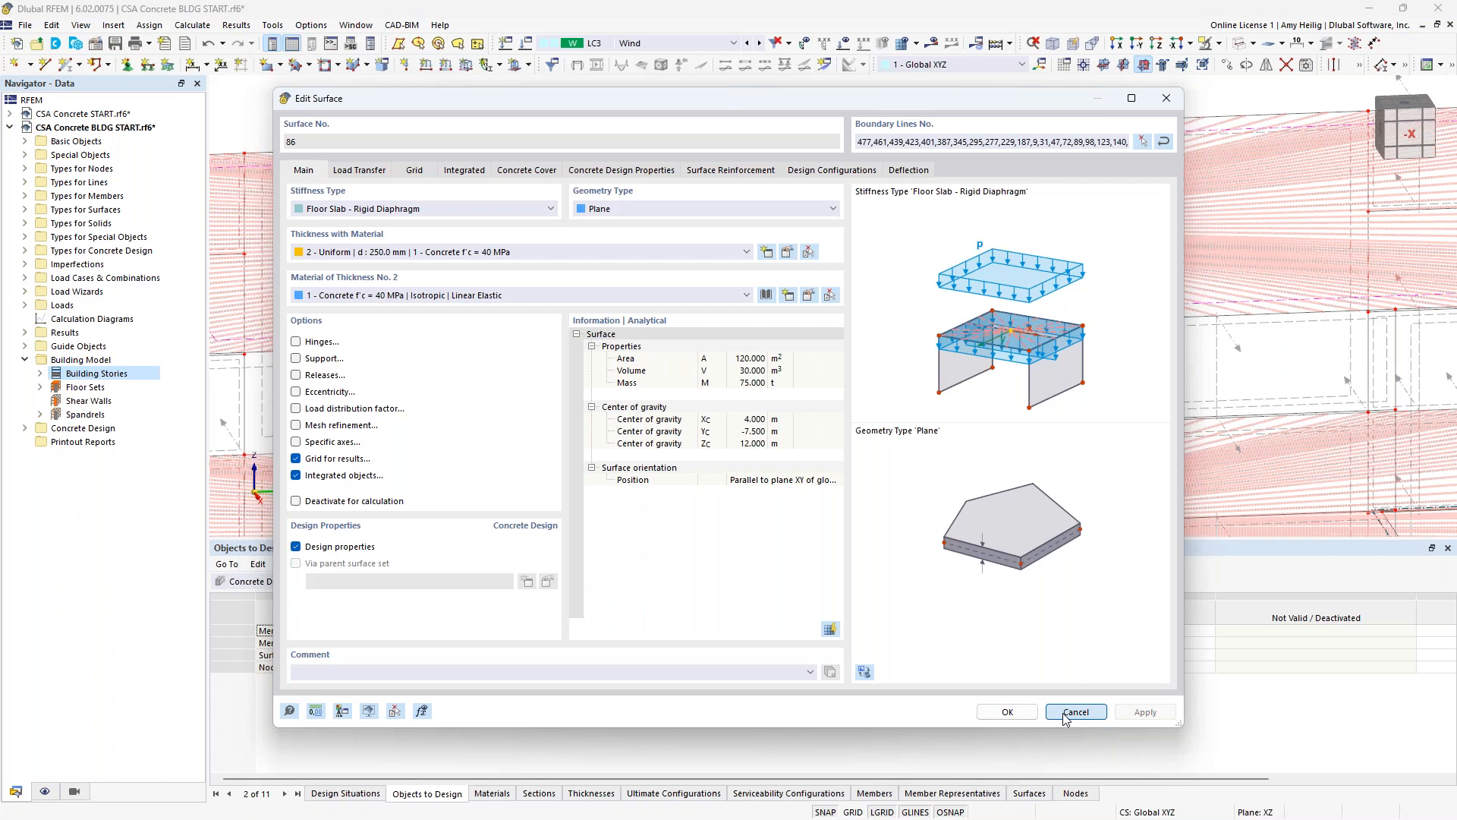
# - Hide the rigid links of the floor diaphragms in the model display
pyautogui.scroll(-5, 678, 302)
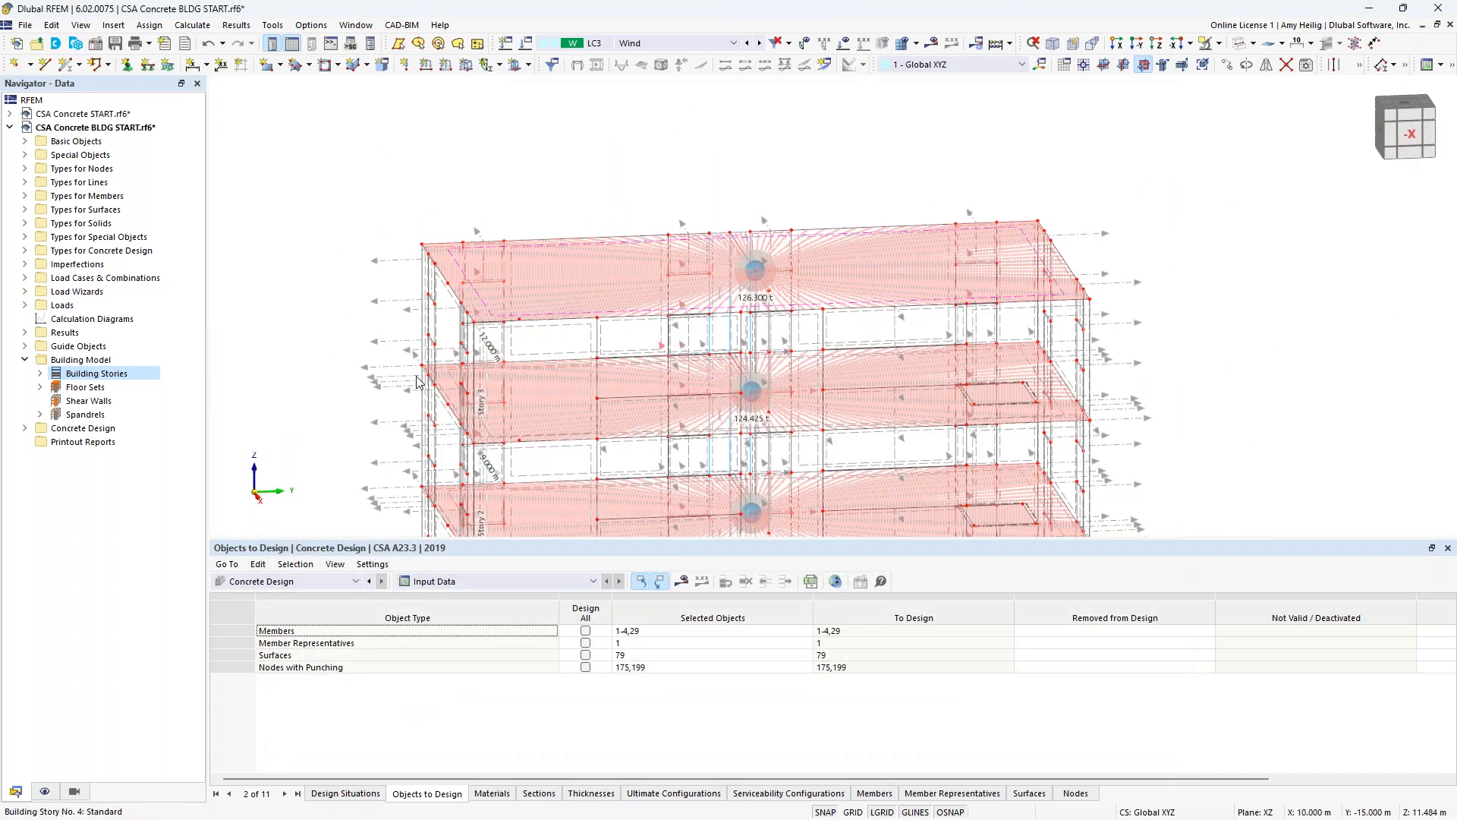
pyautogui.click(45, 792)
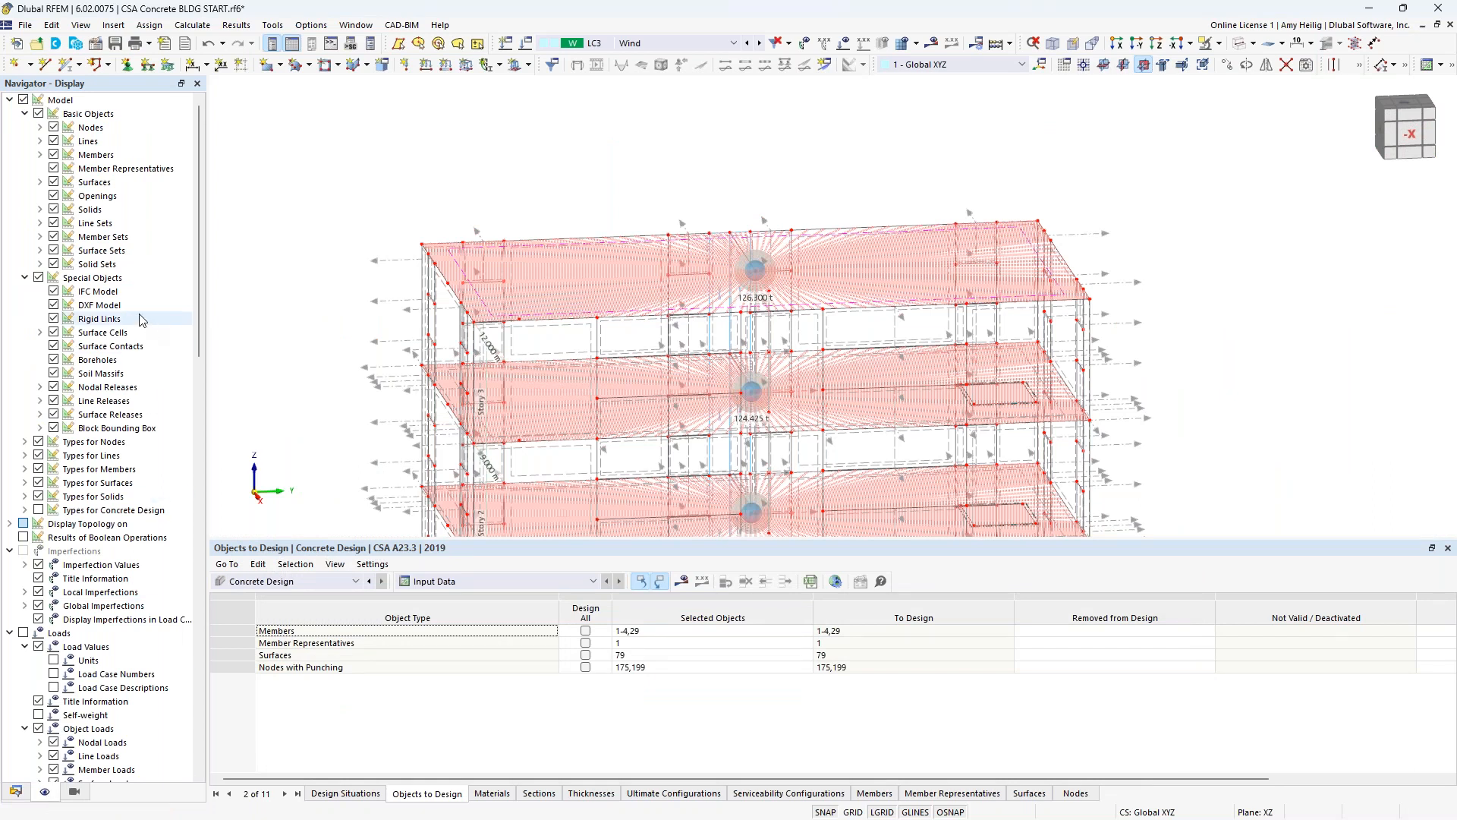
pyautogui.click(54, 319)
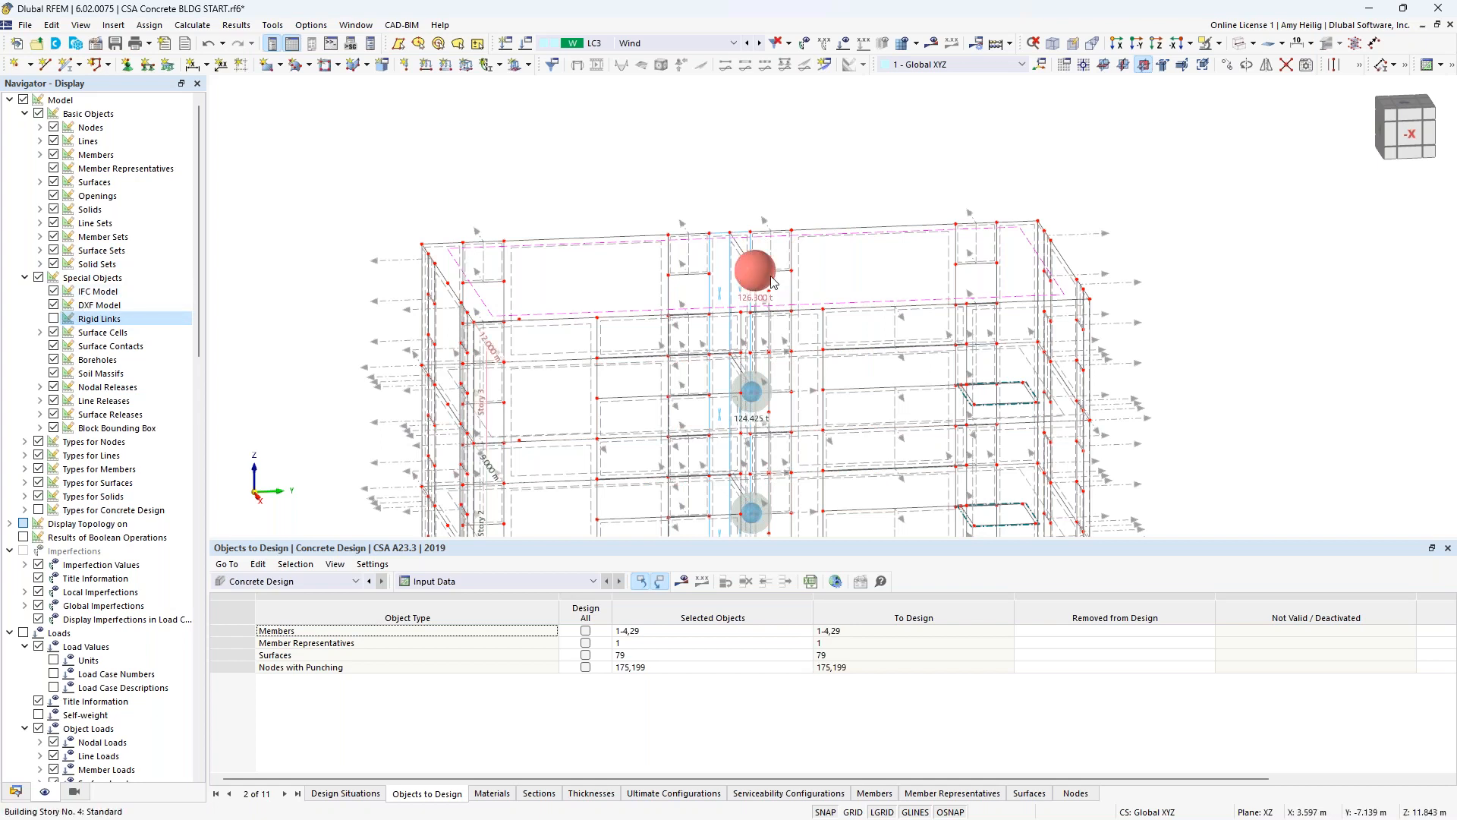
# - Review the properties and connected surfaces of the floor set at the roof's mass point and close it without changes
pyautogui.scroll(3, 767, 279)
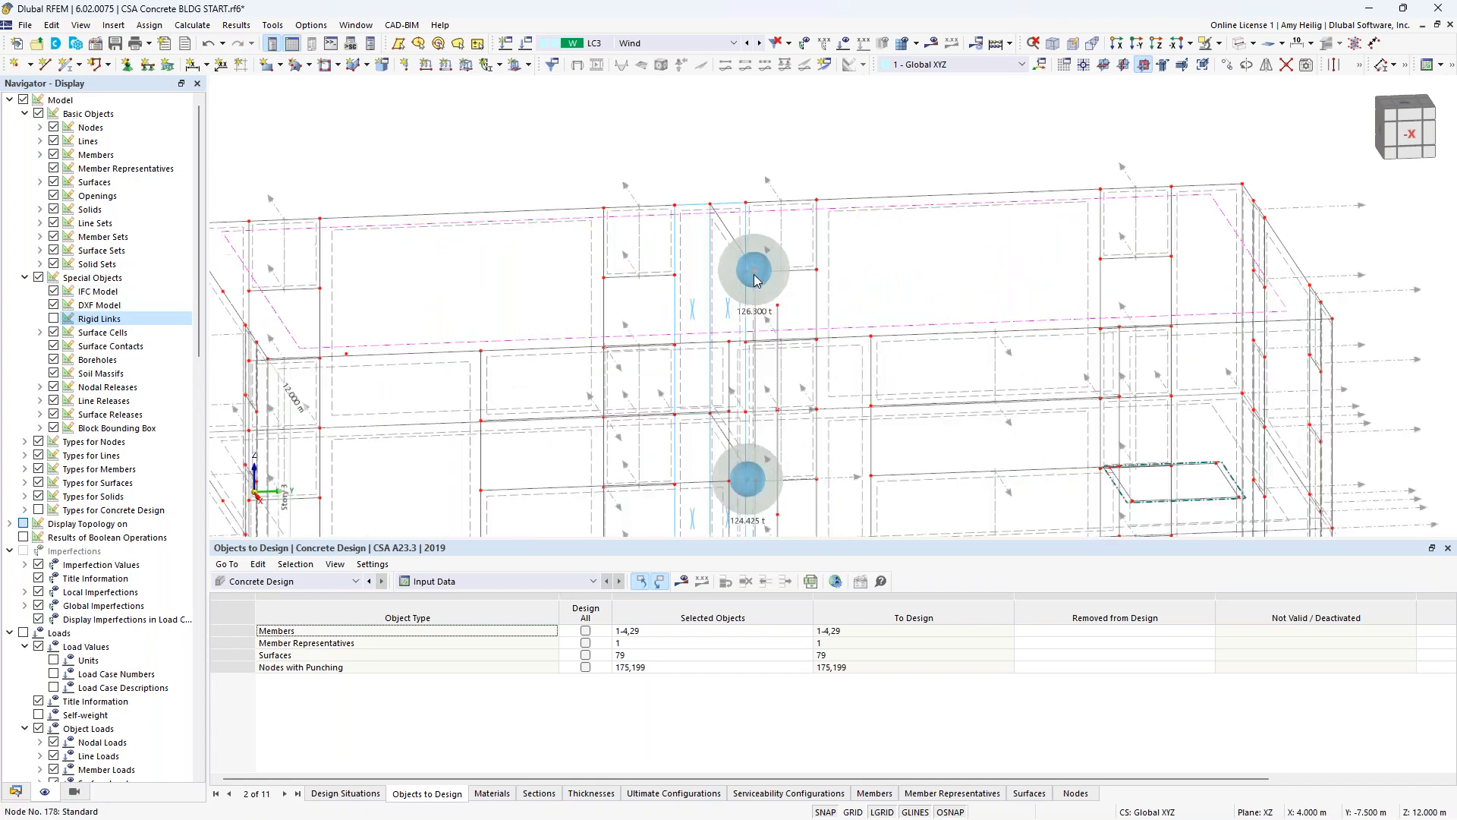
pyautogui.moveTo(744, 292)
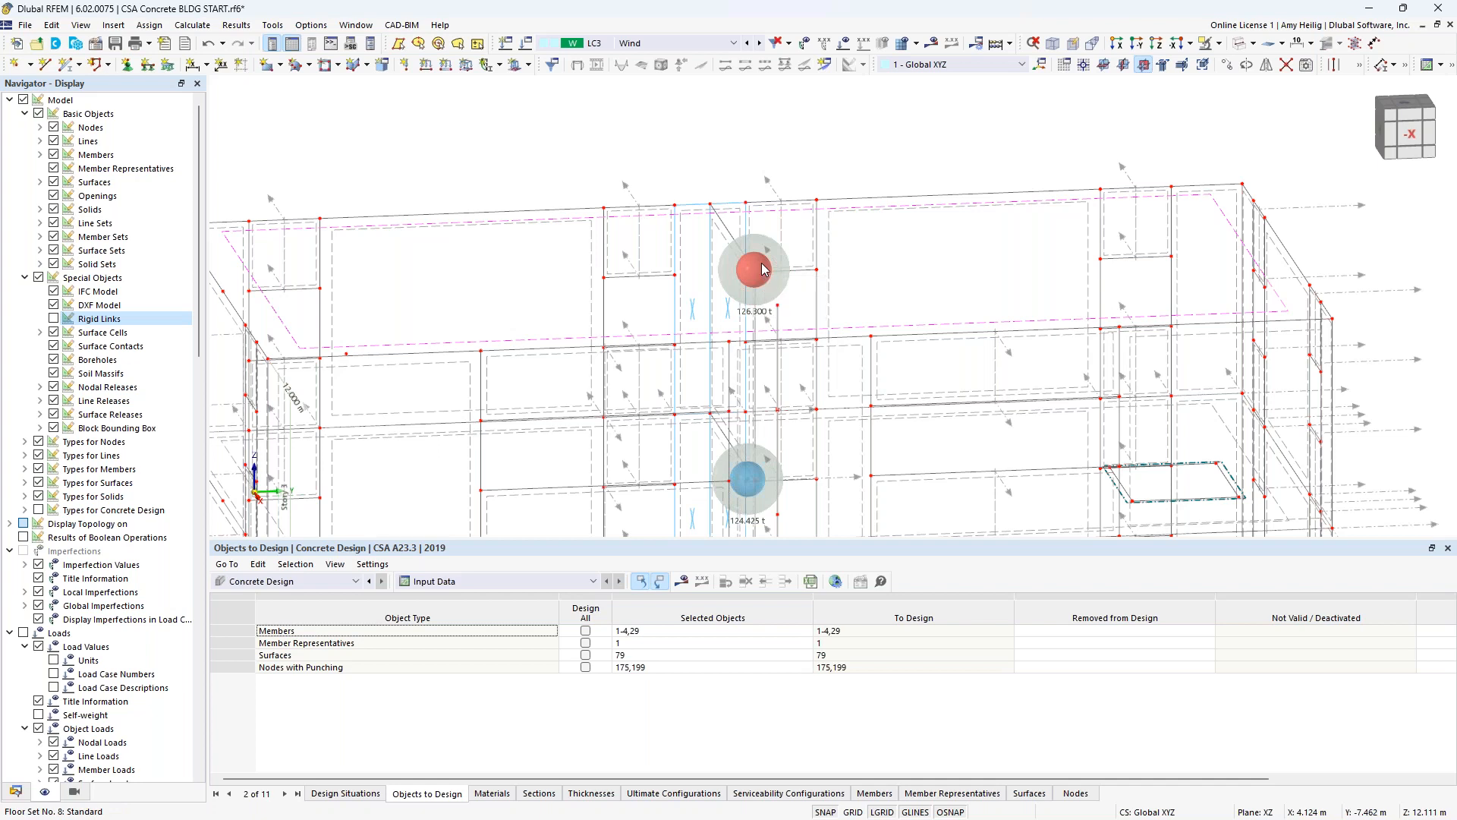
pyautogui.doubleClick(763, 269)
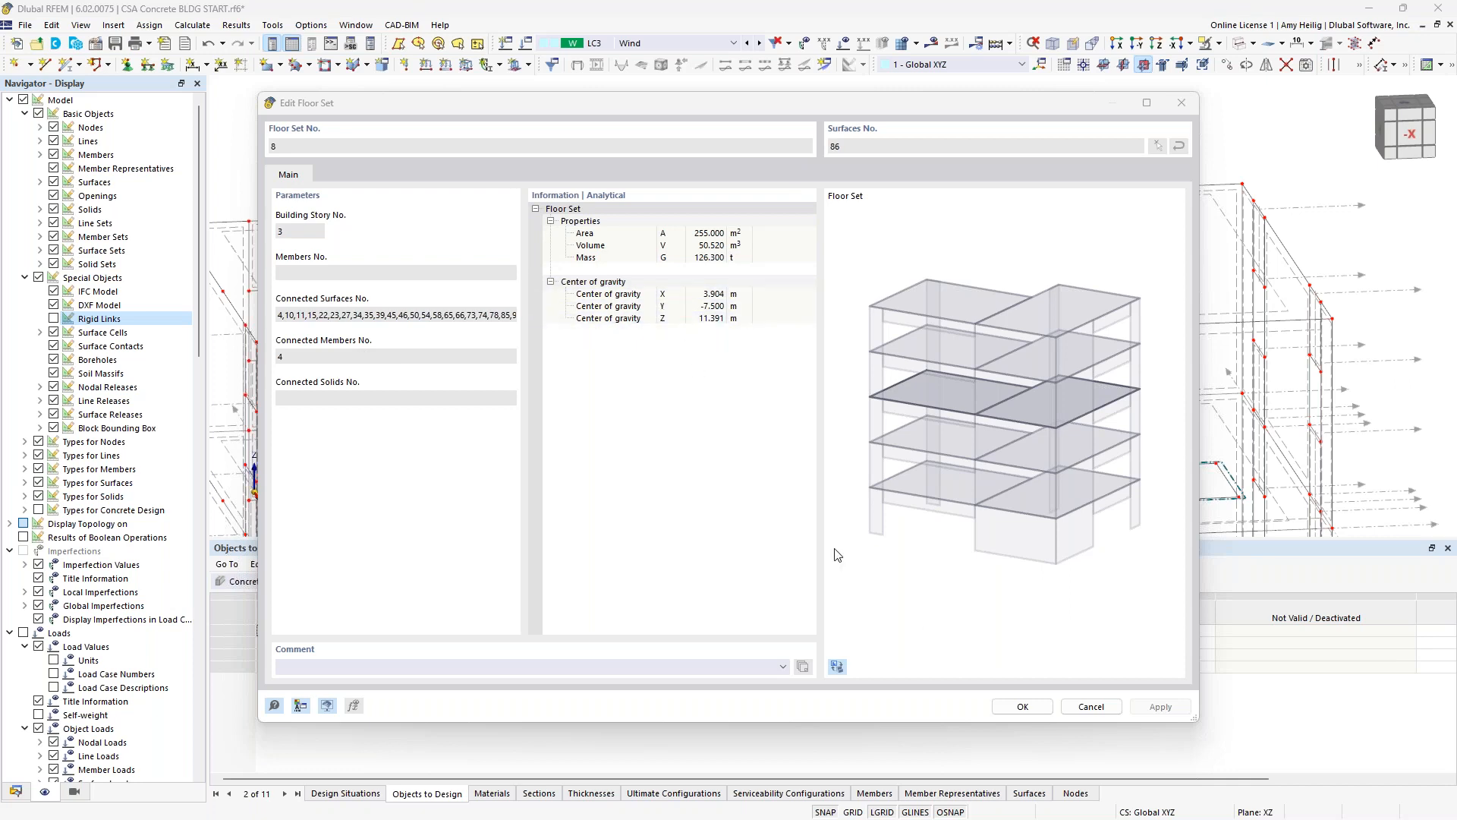
pyautogui.click(1091, 706)
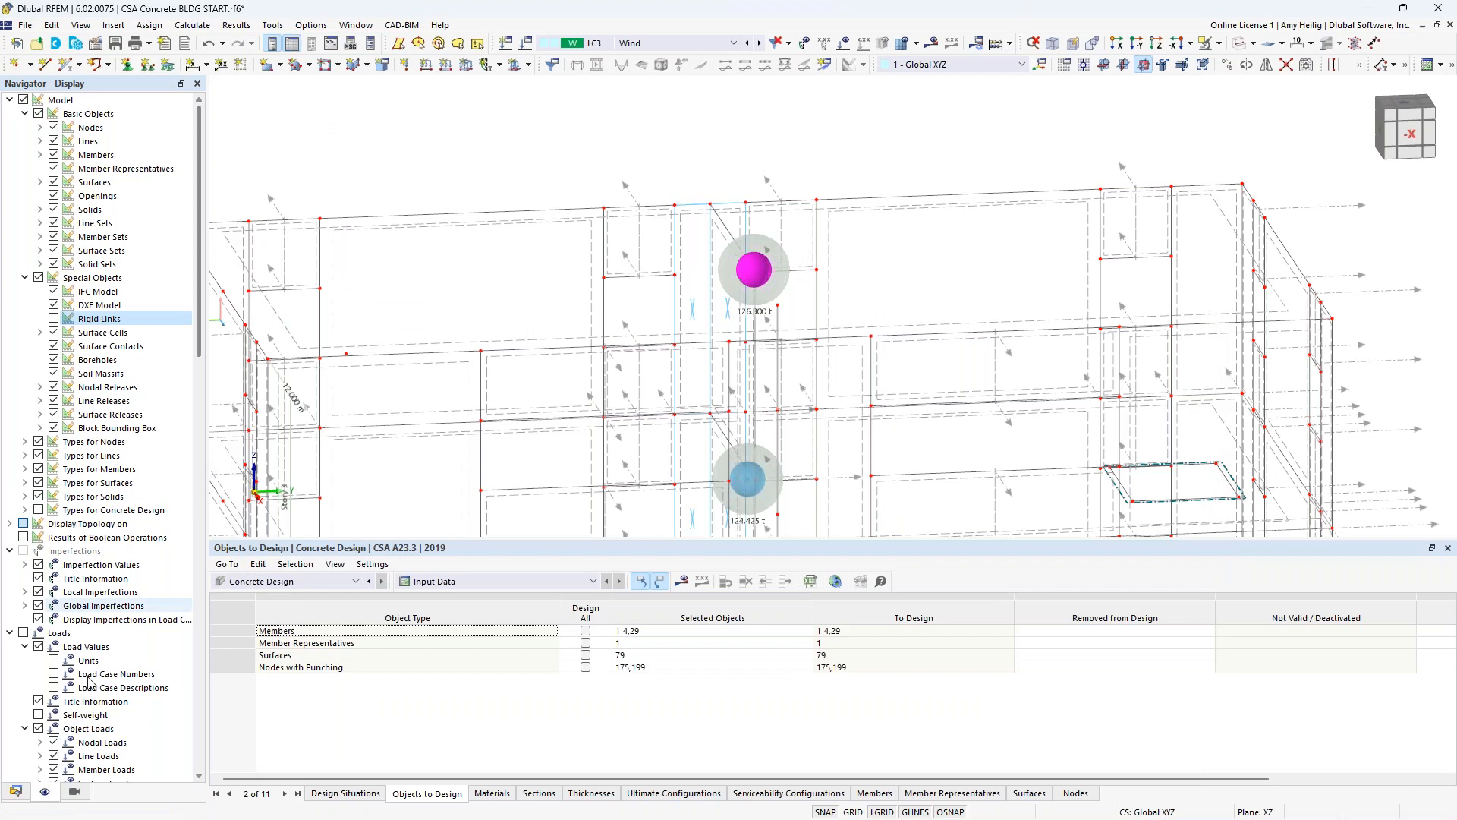
# - Return to the model data and display the building with solid surfaces instead of wireframe
pyautogui.click(15, 791)
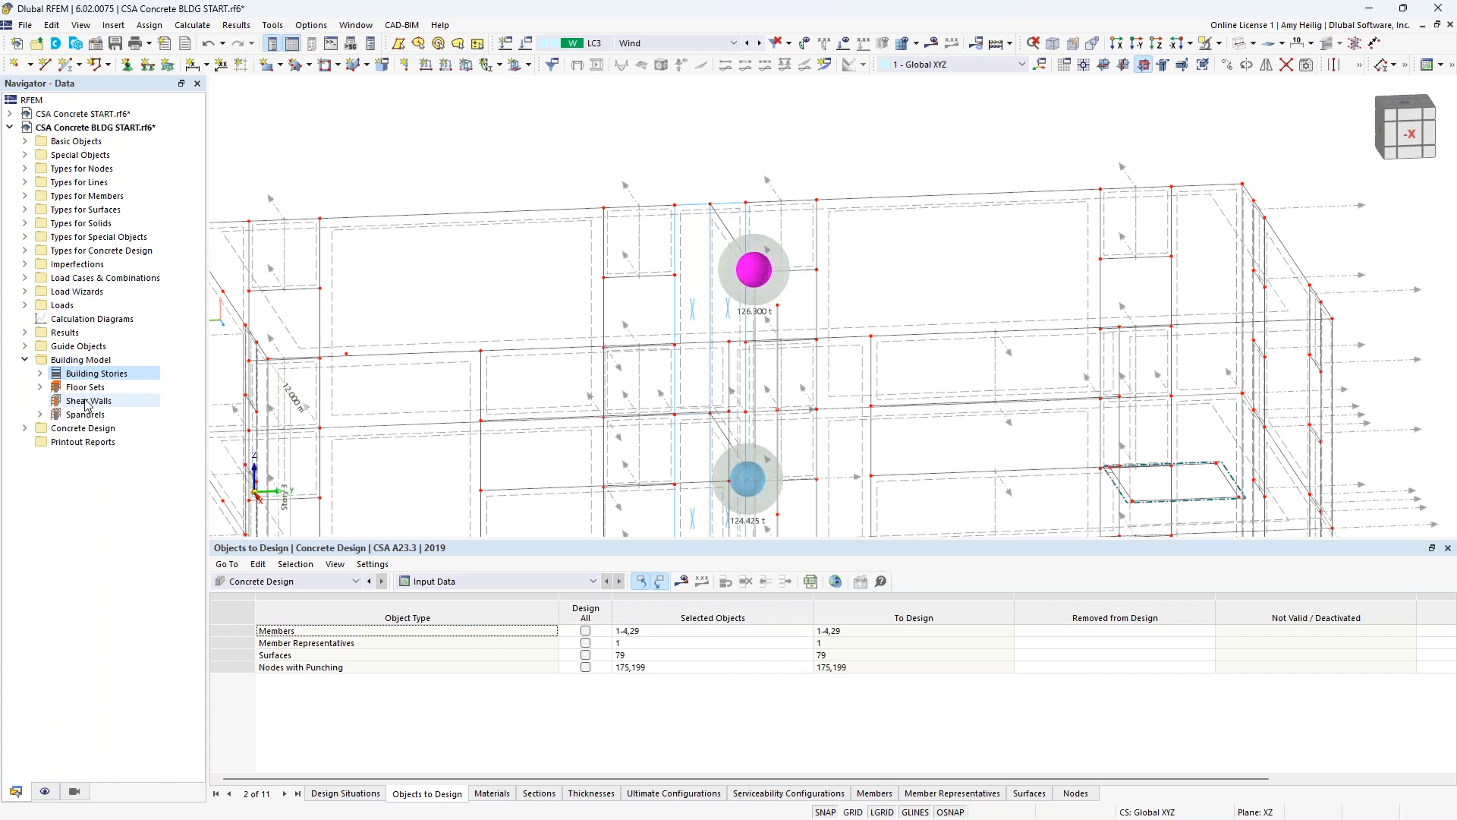
pyautogui.click(1238, 43)
pyautogui.scroll(-4, 862, 143)
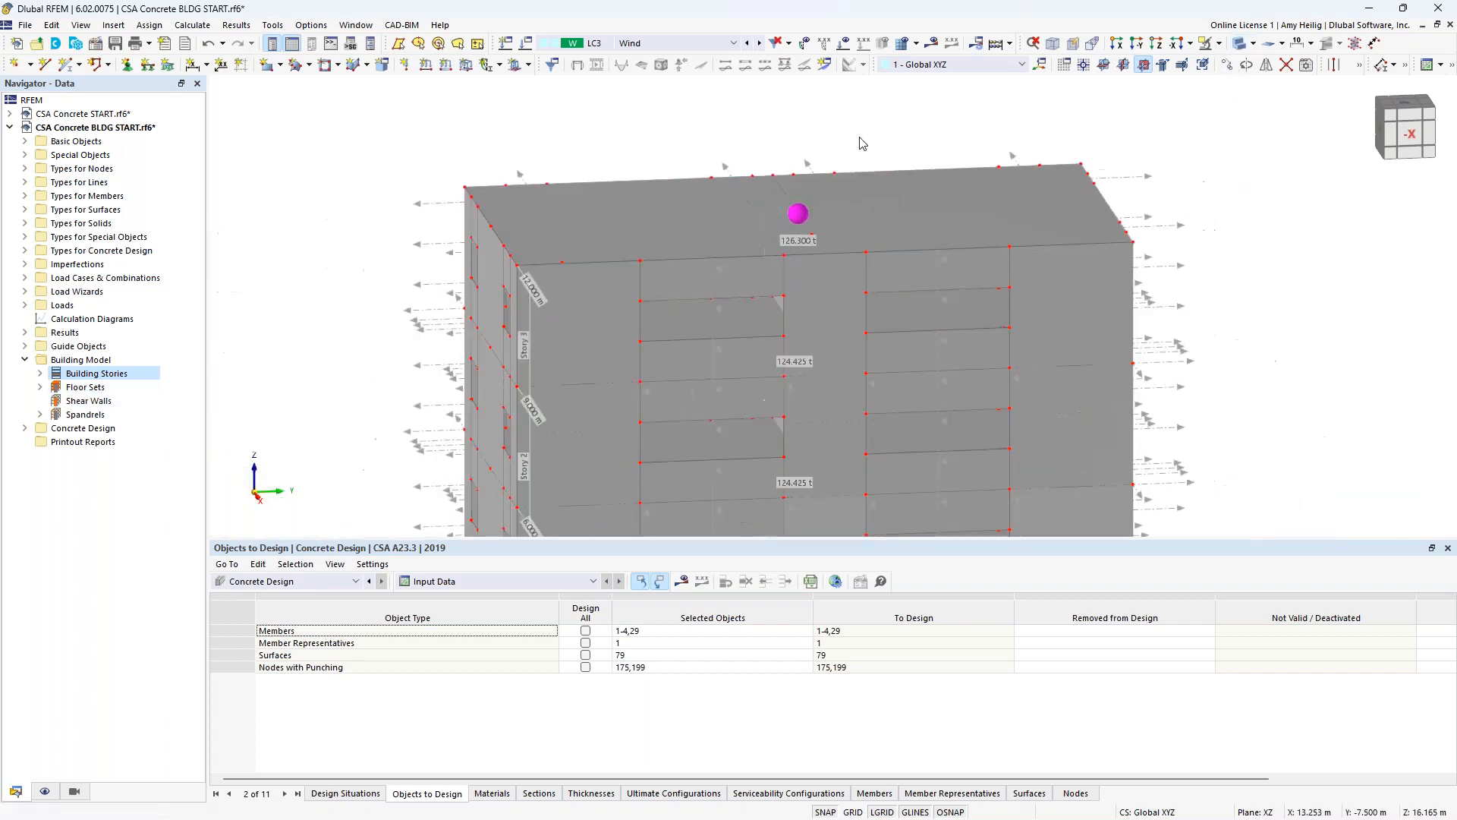
pyautogui.moveTo(736, 302); pyautogui.dragTo(663, 290, button='middle')
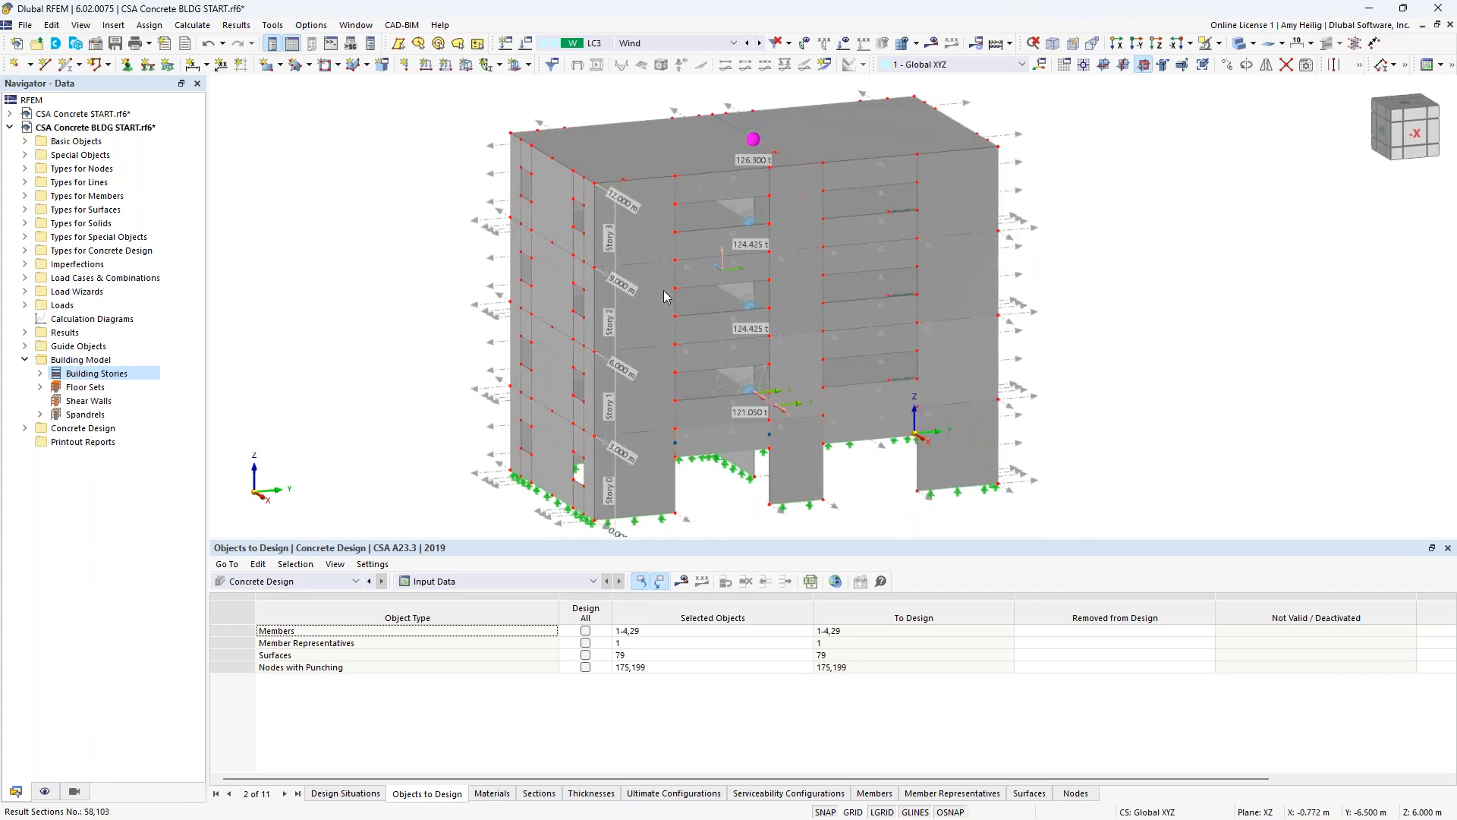
# - Create a new shear wall in the Building Model from the four stacked wall surfaces 82-85 between the window columns
pyautogui.rightClick(96, 404)
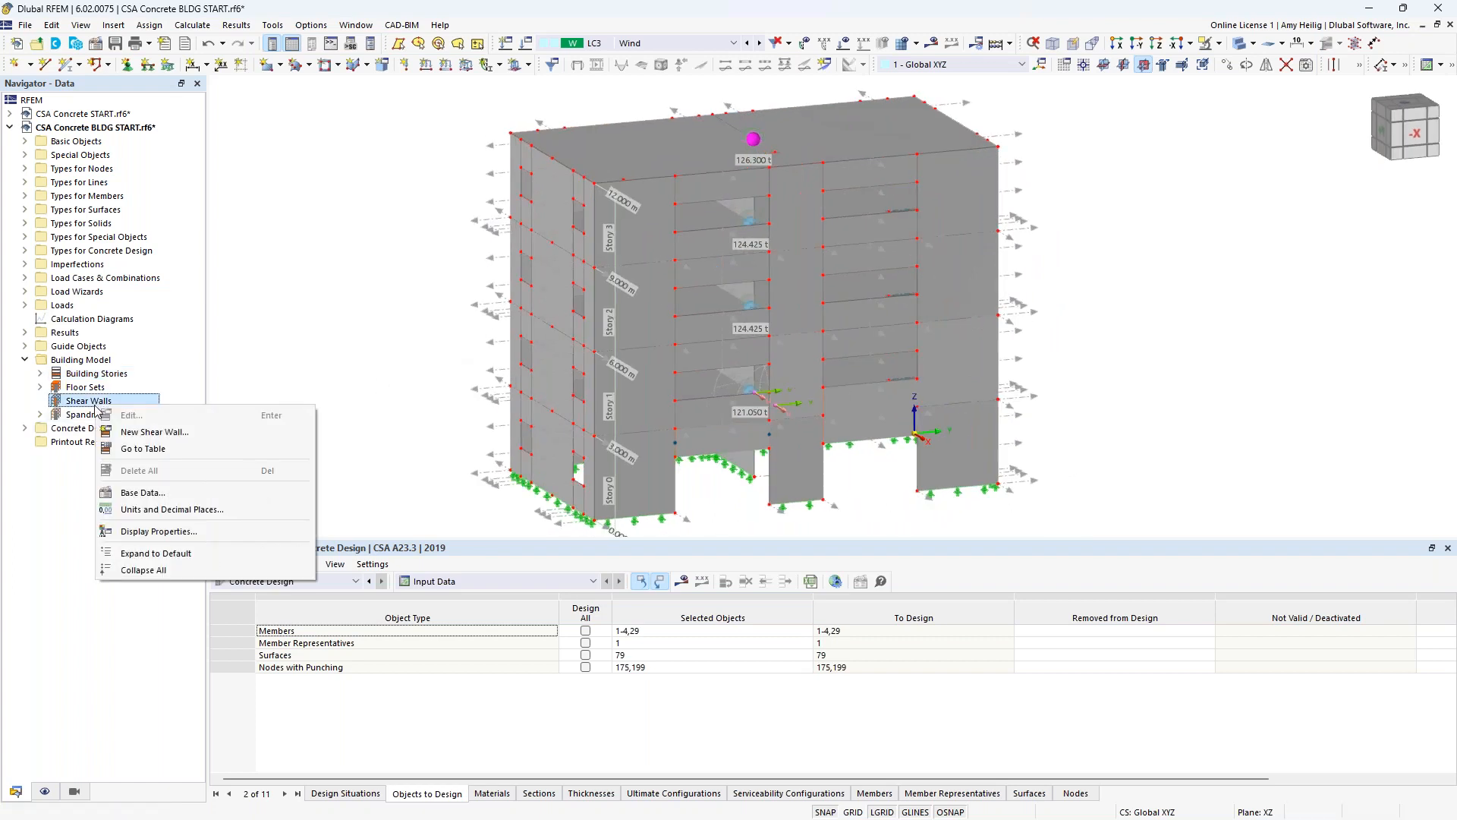
pyautogui.click(156, 432)
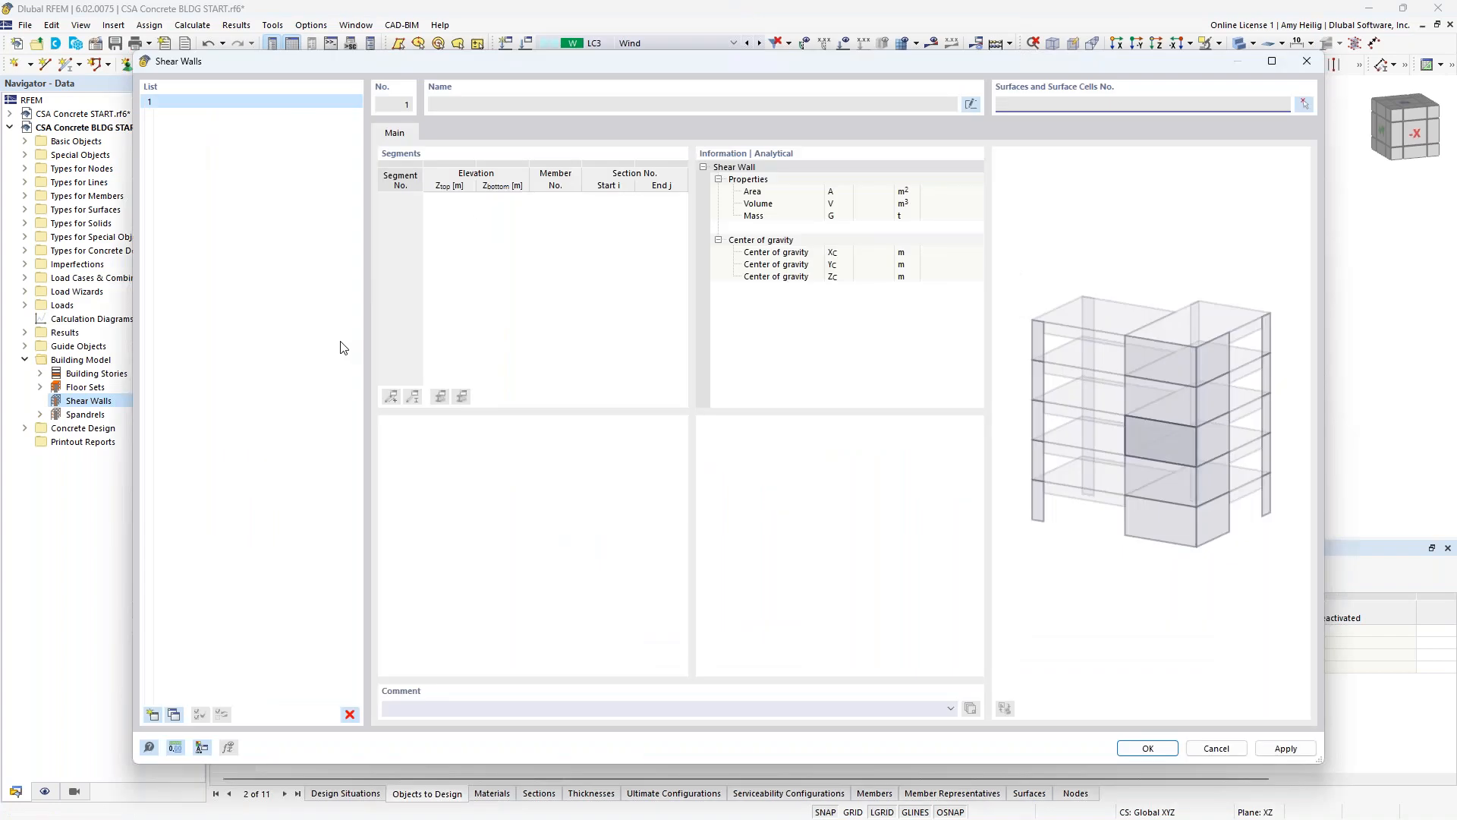
pyautogui.click(1303, 108)
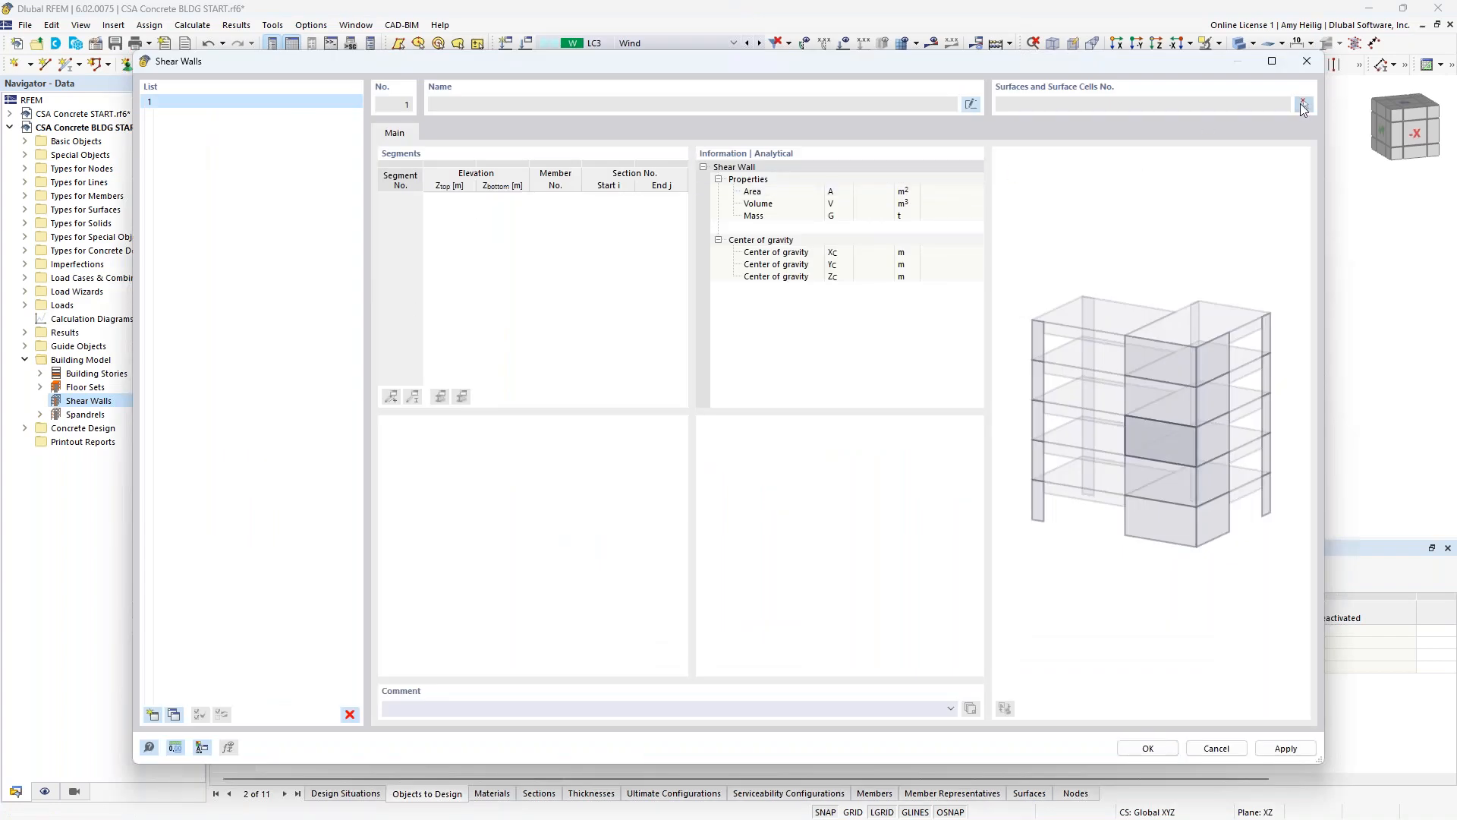
pyautogui.keyDown('ctrl'); pyautogui.moveTo(390, 431); pyautogui.dragTo(426, 437, button='middle'); pyautogui.keyUp('ctrl')
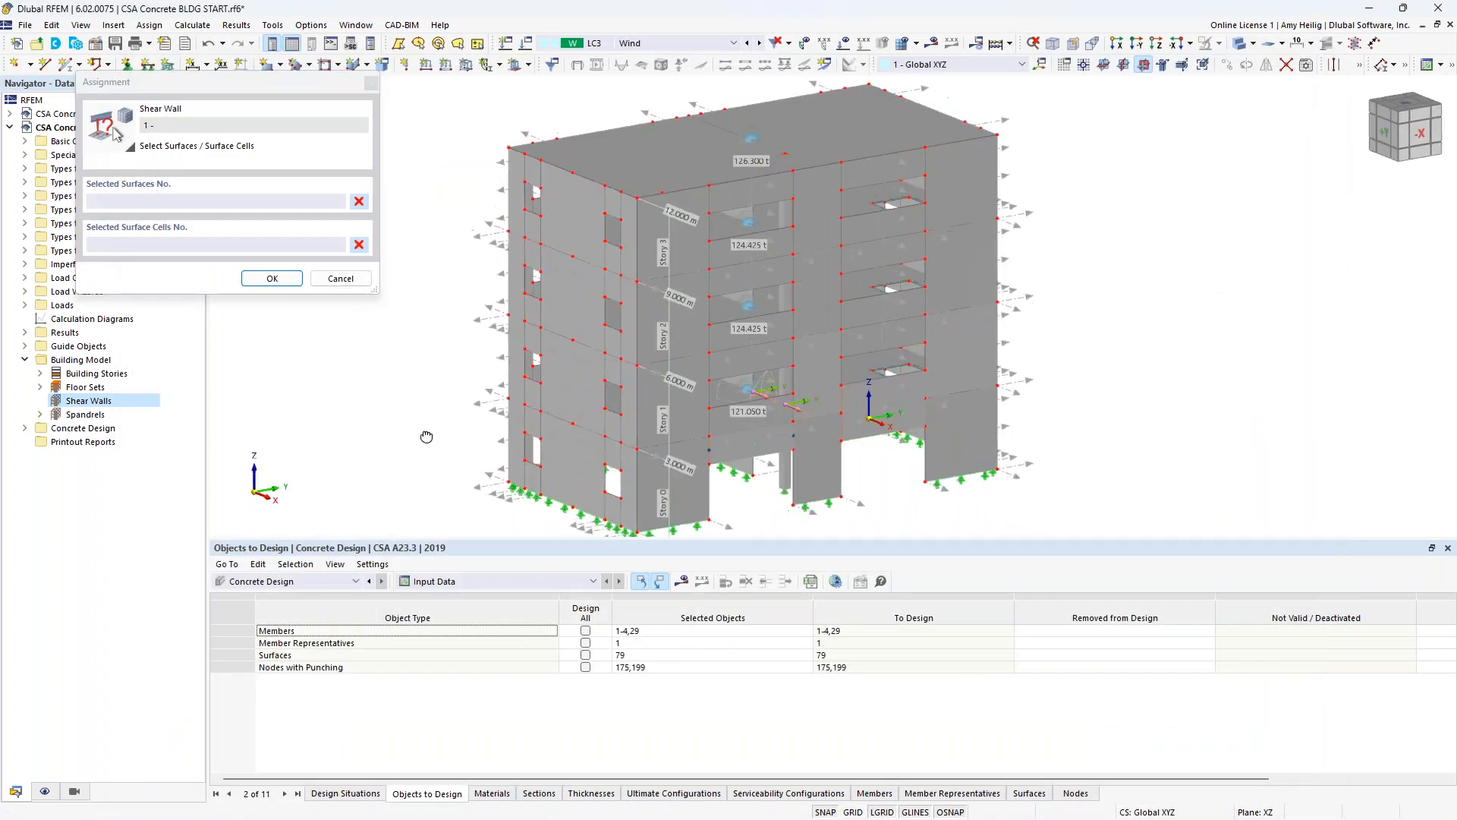
pyautogui.click(566, 450)
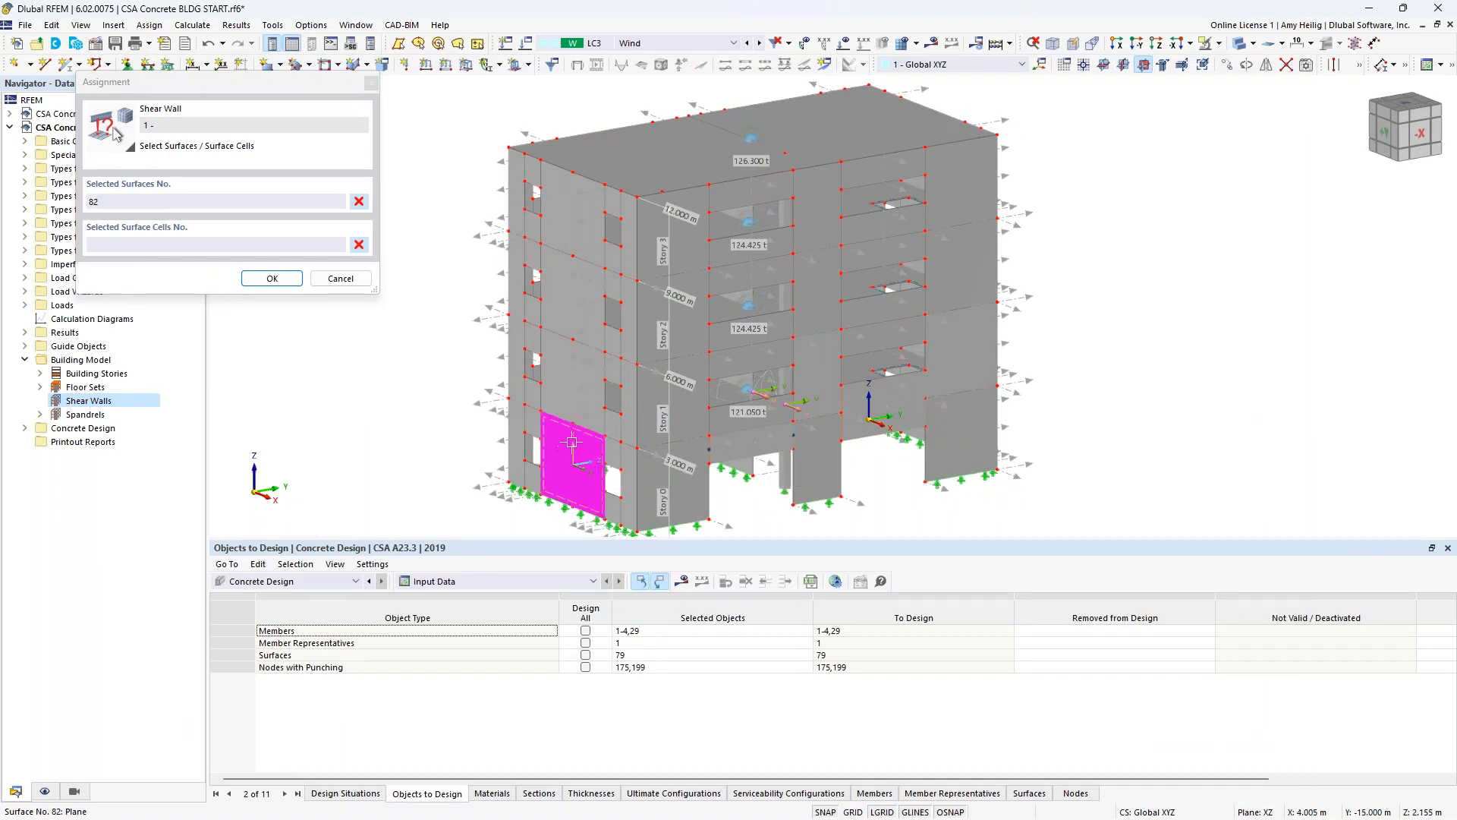
pyautogui.click(579, 398)
pyautogui.click(588, 327)
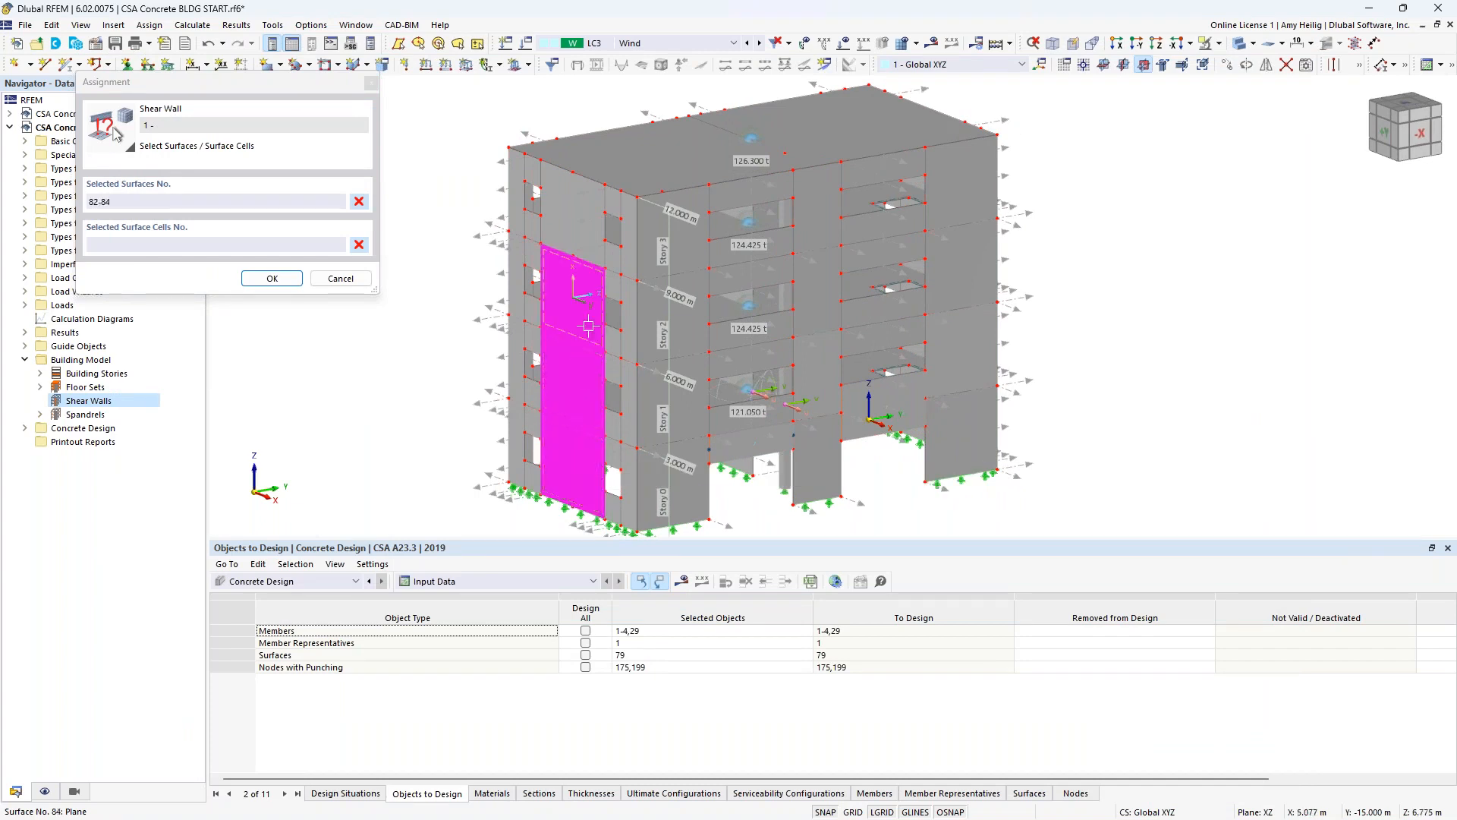
pyautogui.click(584, 242)
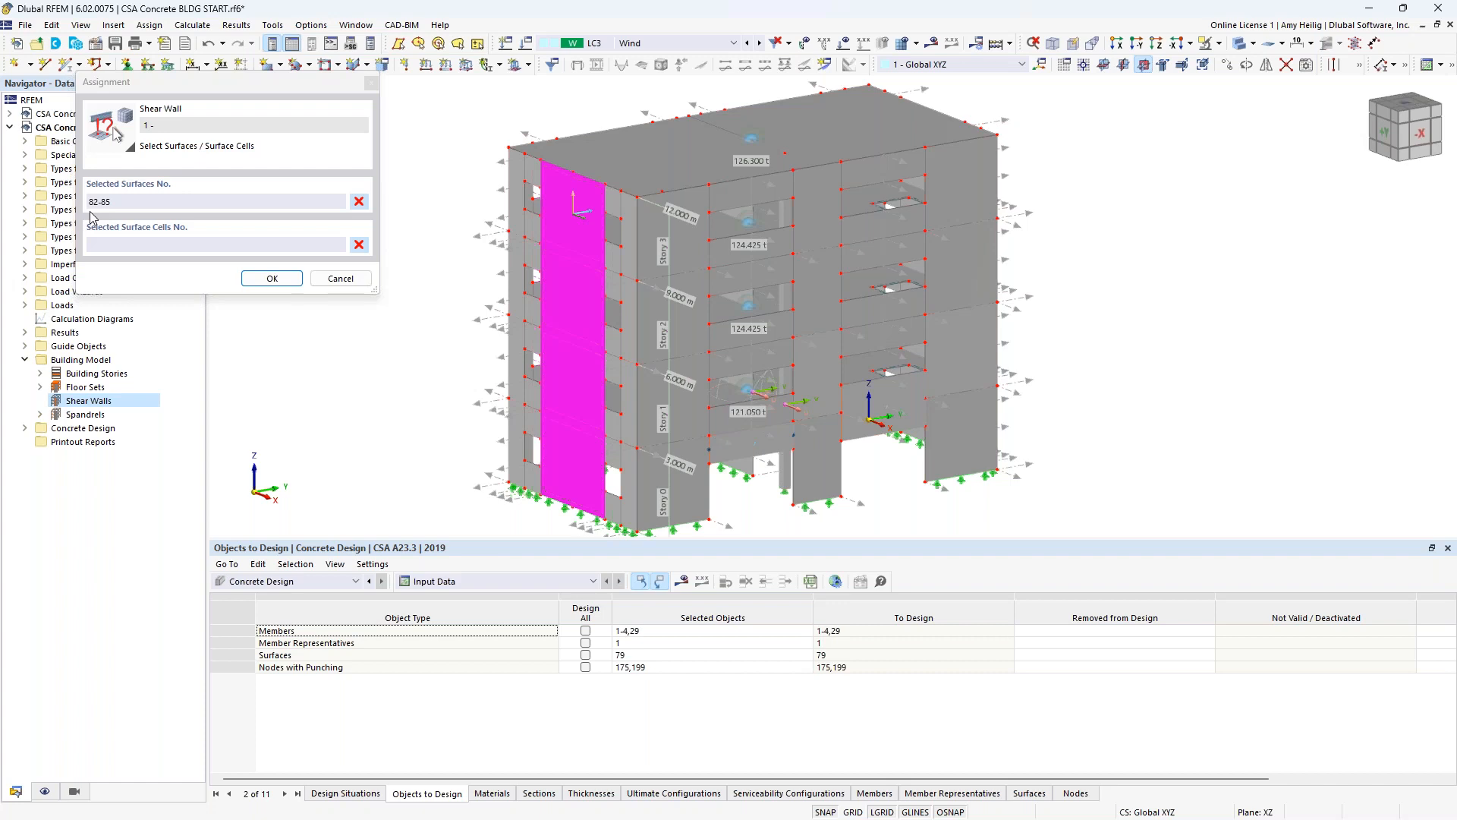
pyautogui.click(270, 279)
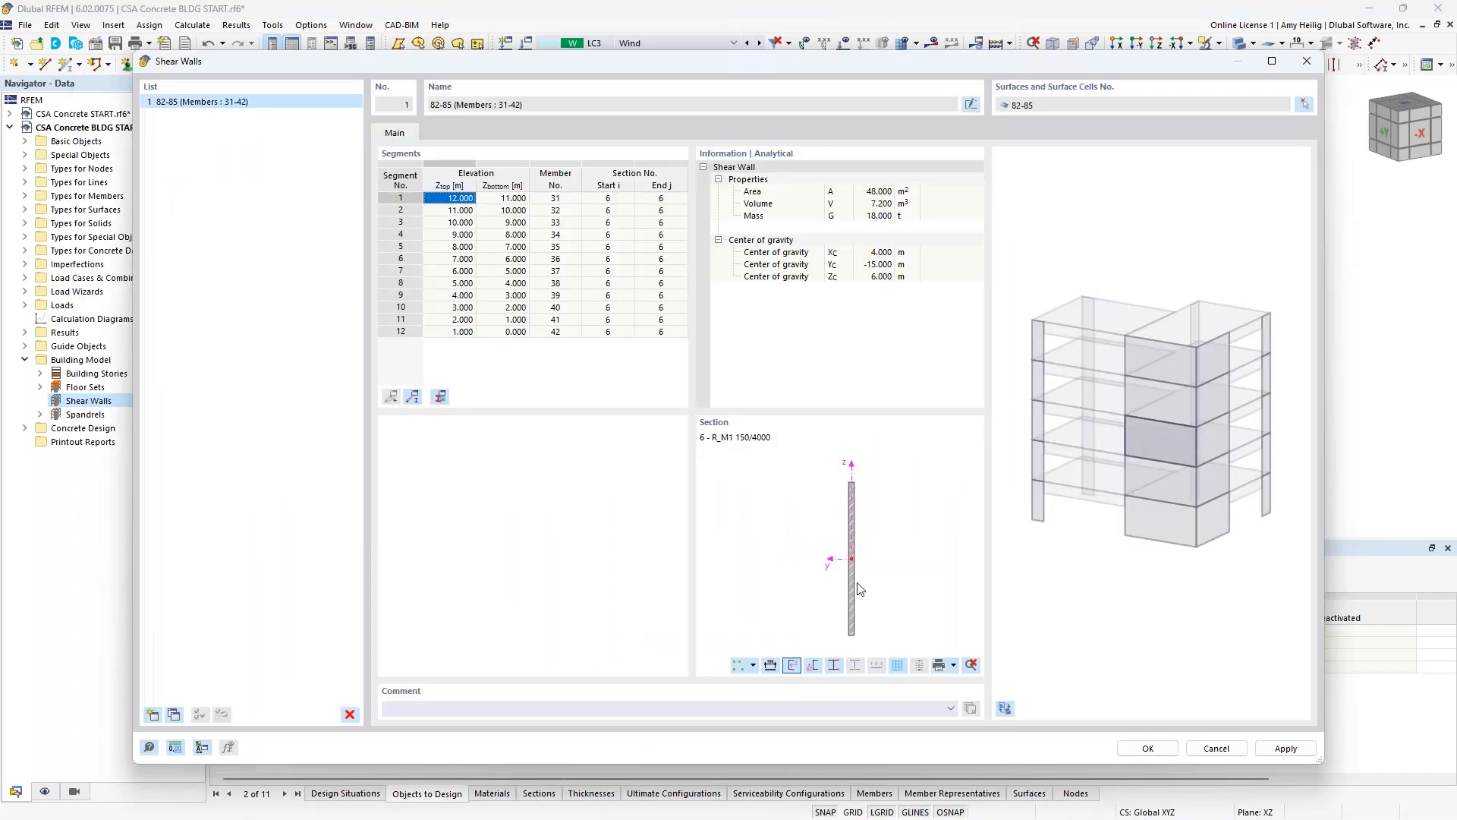
# - Add a second shear wall and select the L-shaped corner surfaces 47, 48, 55 and 56 of the two lowest stories
pyautogui.click(153, 714)
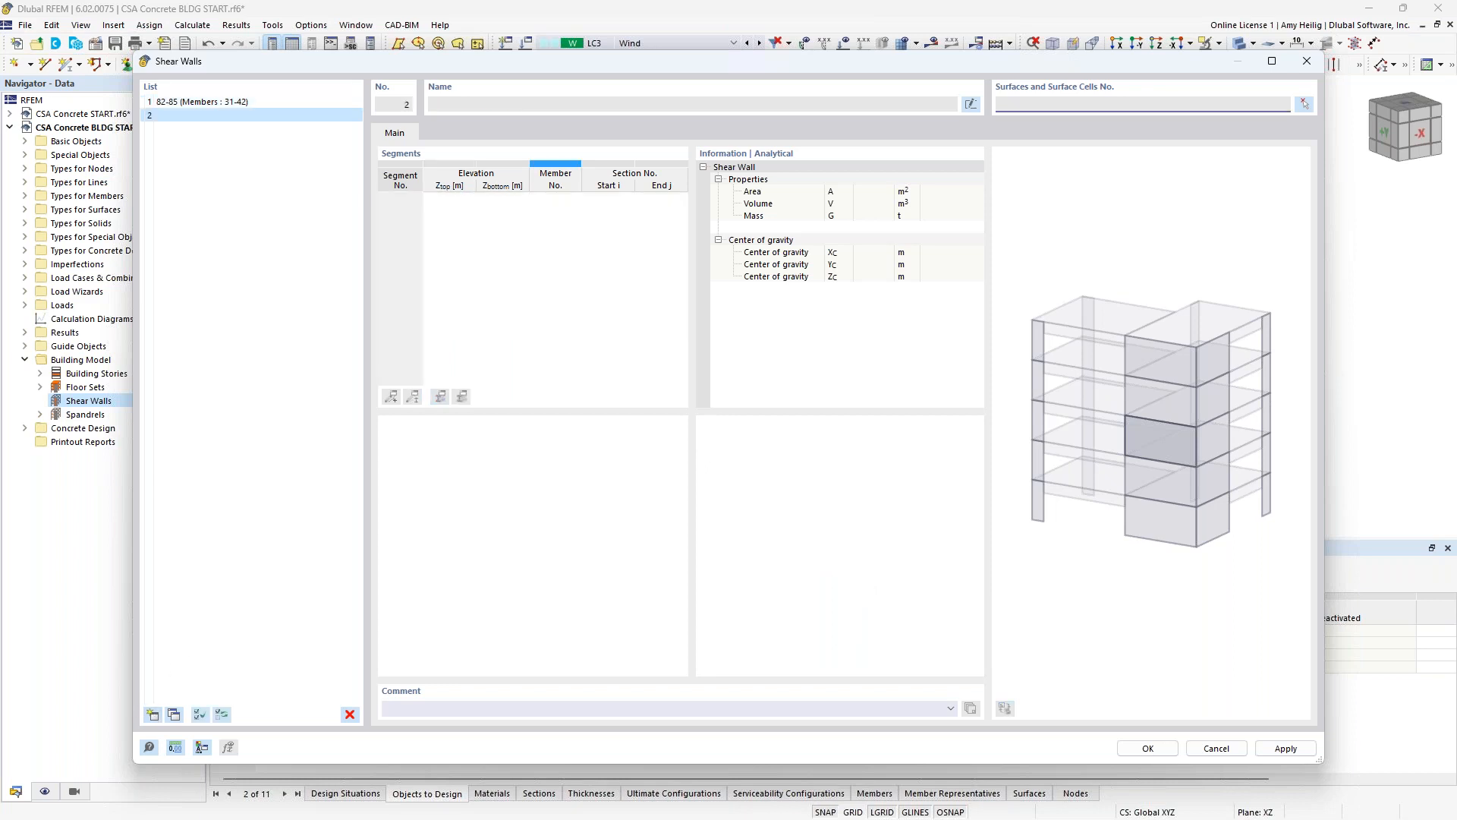
pyautogui.click(1305, 105)
pyautogui.keyDown('ctrl'); pyautogui.moveTo(1129, 363); pyautogui.dragTo(891, 441, button='middle'); pyautogui.keyUp('ctrl')
pyautogui.scroll(1, 886, 439)
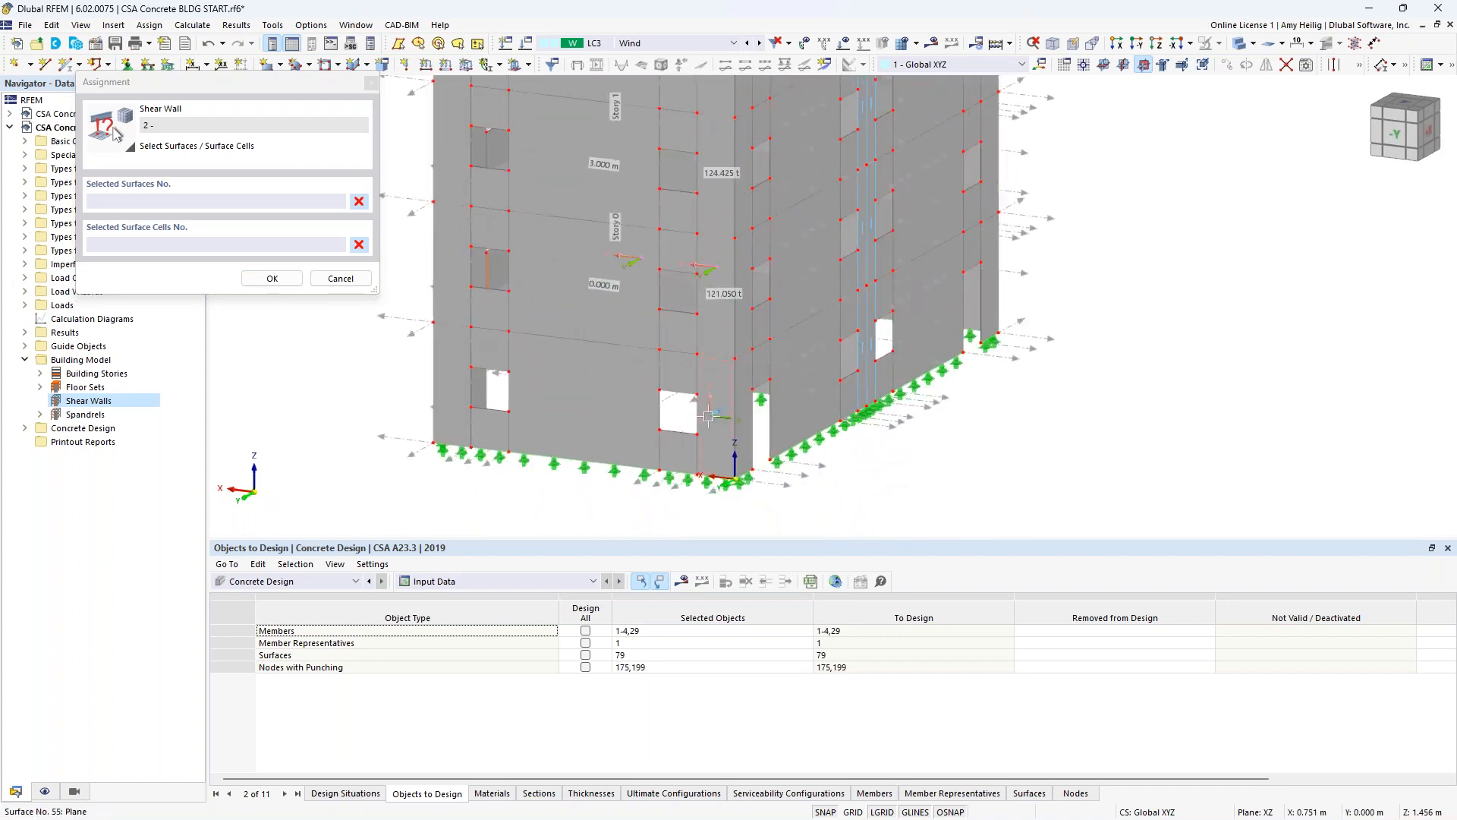
pyautogui.click(711, 414)
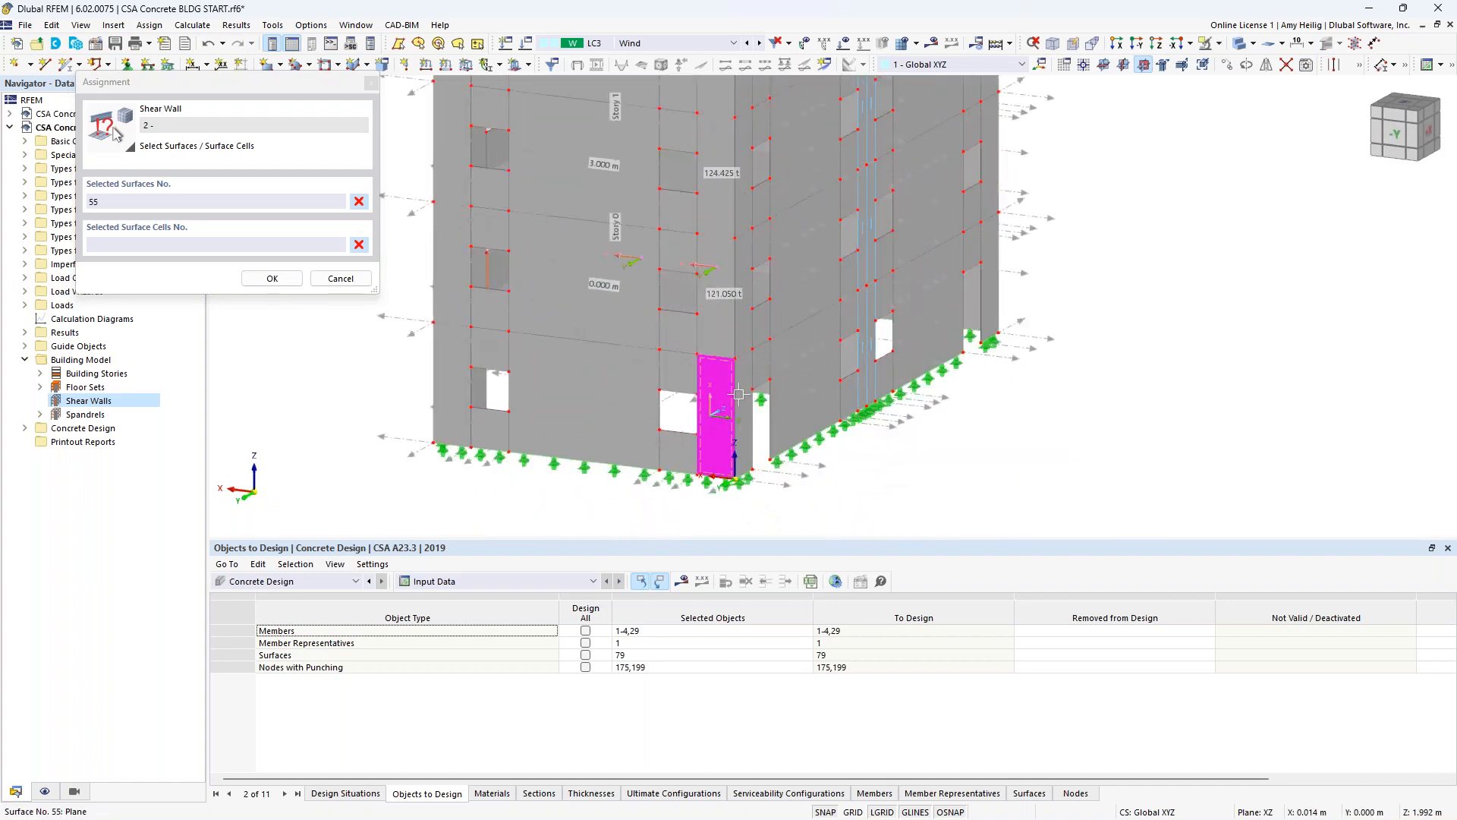
pyautogui.click(746, 390)
pyautogui.click(719, 342)
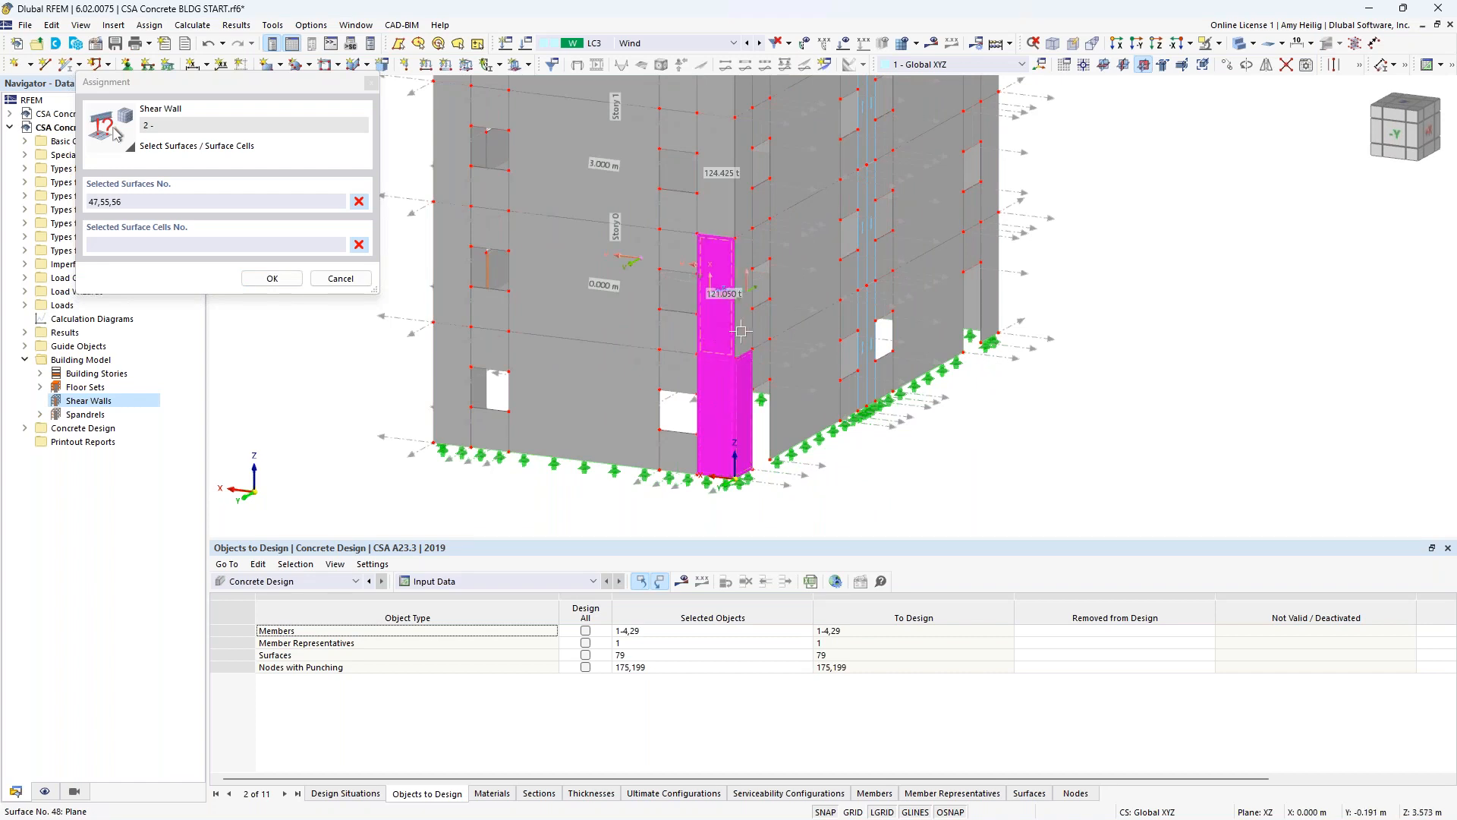
pyautogui.click(745, 323)
# - Include the corner surfaces 49, 50, 57 and 58 of the two upper stories and confirm the L-shaped shear wall's assignment
pyautogui.moveTo(781, 288); pyautogui.dragTo(764, 440, button='middle')
pyautogui.click(712, 369)
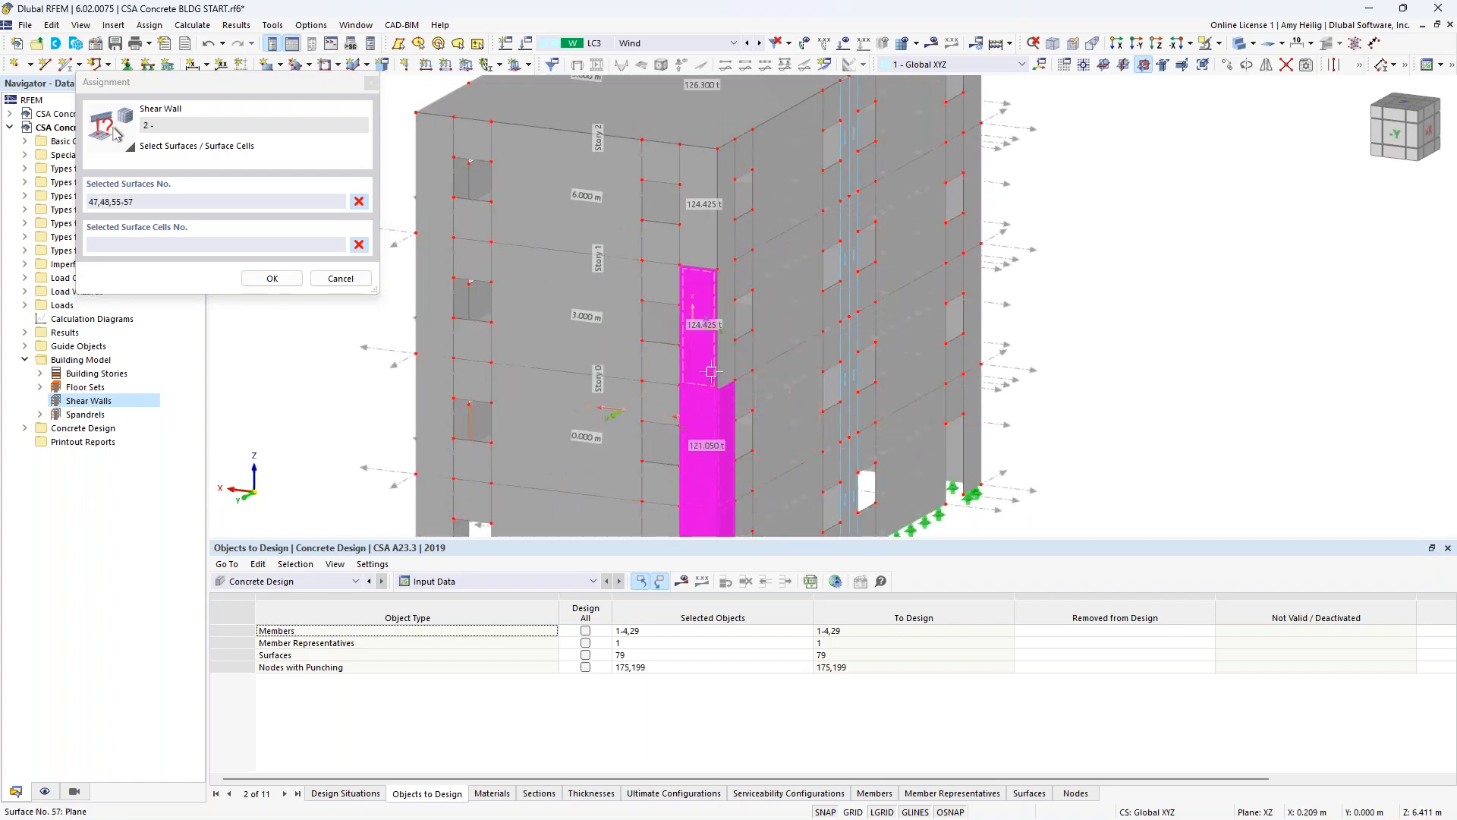
pyautogui.click(728, 360)
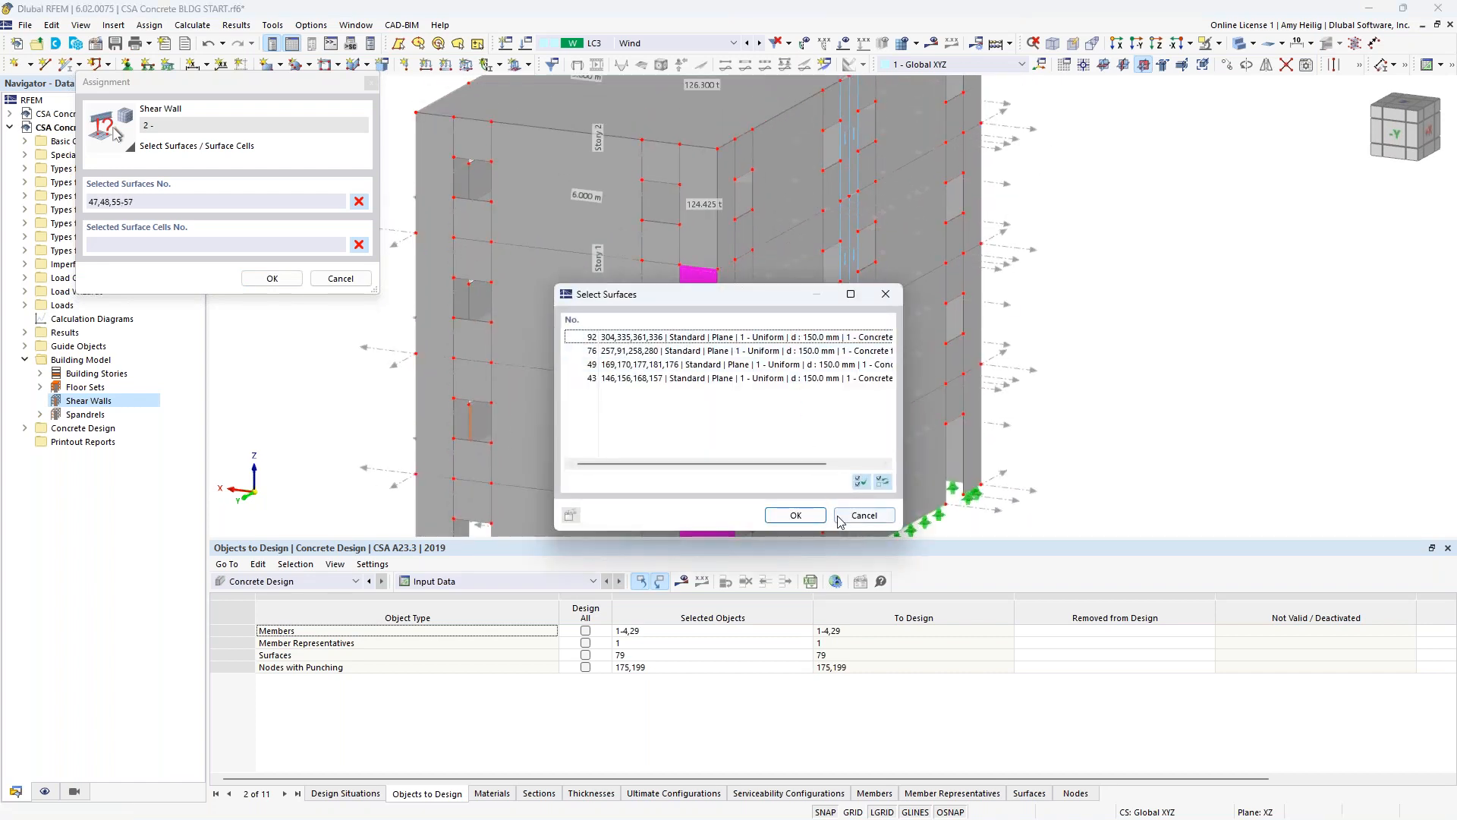
pyautogui.click(860, 515)
pyautogui.click(724, 366)
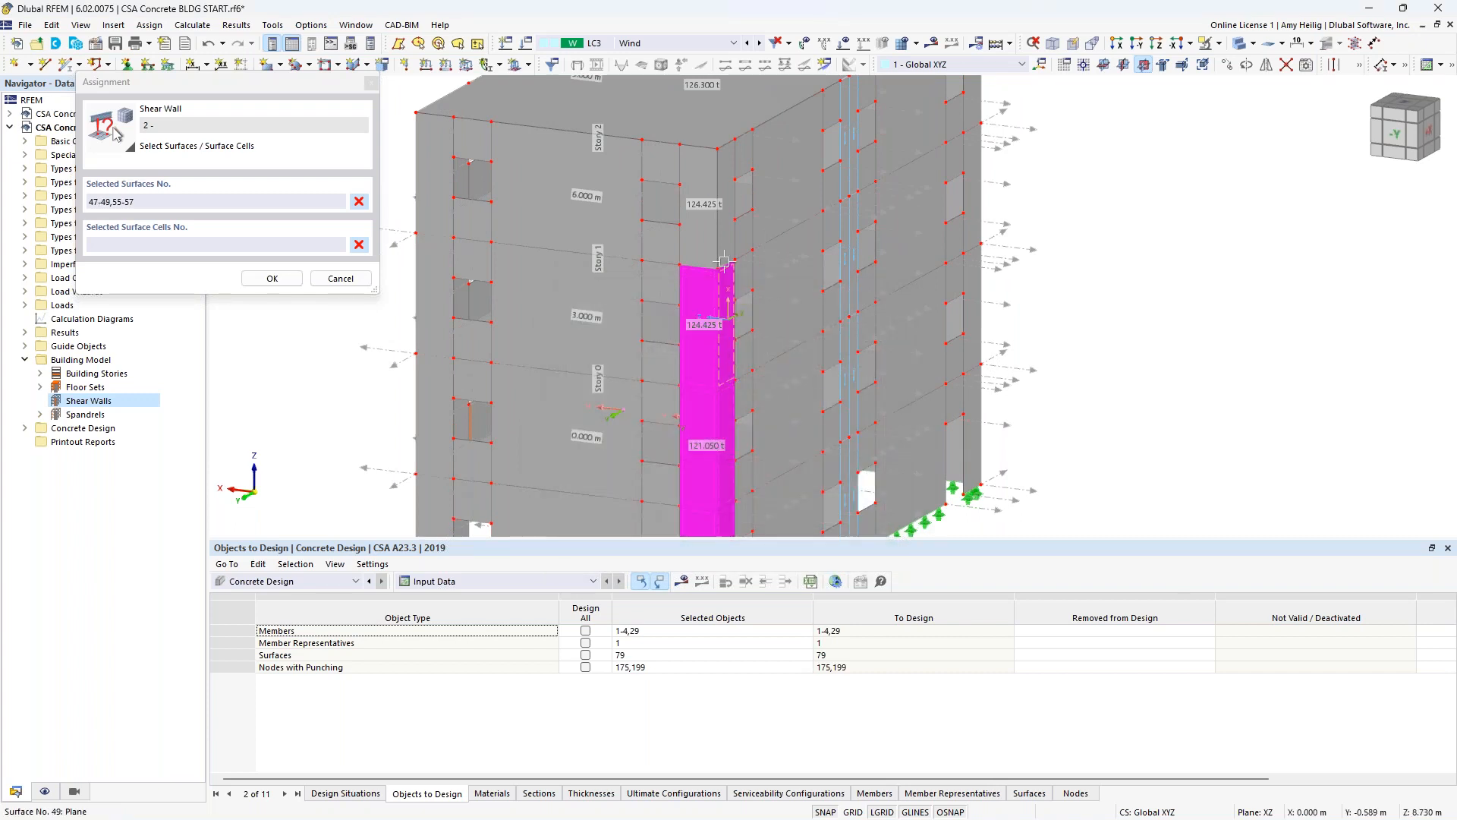
pyautogui.click(705, 243)
pyautogui.click(726, 240)
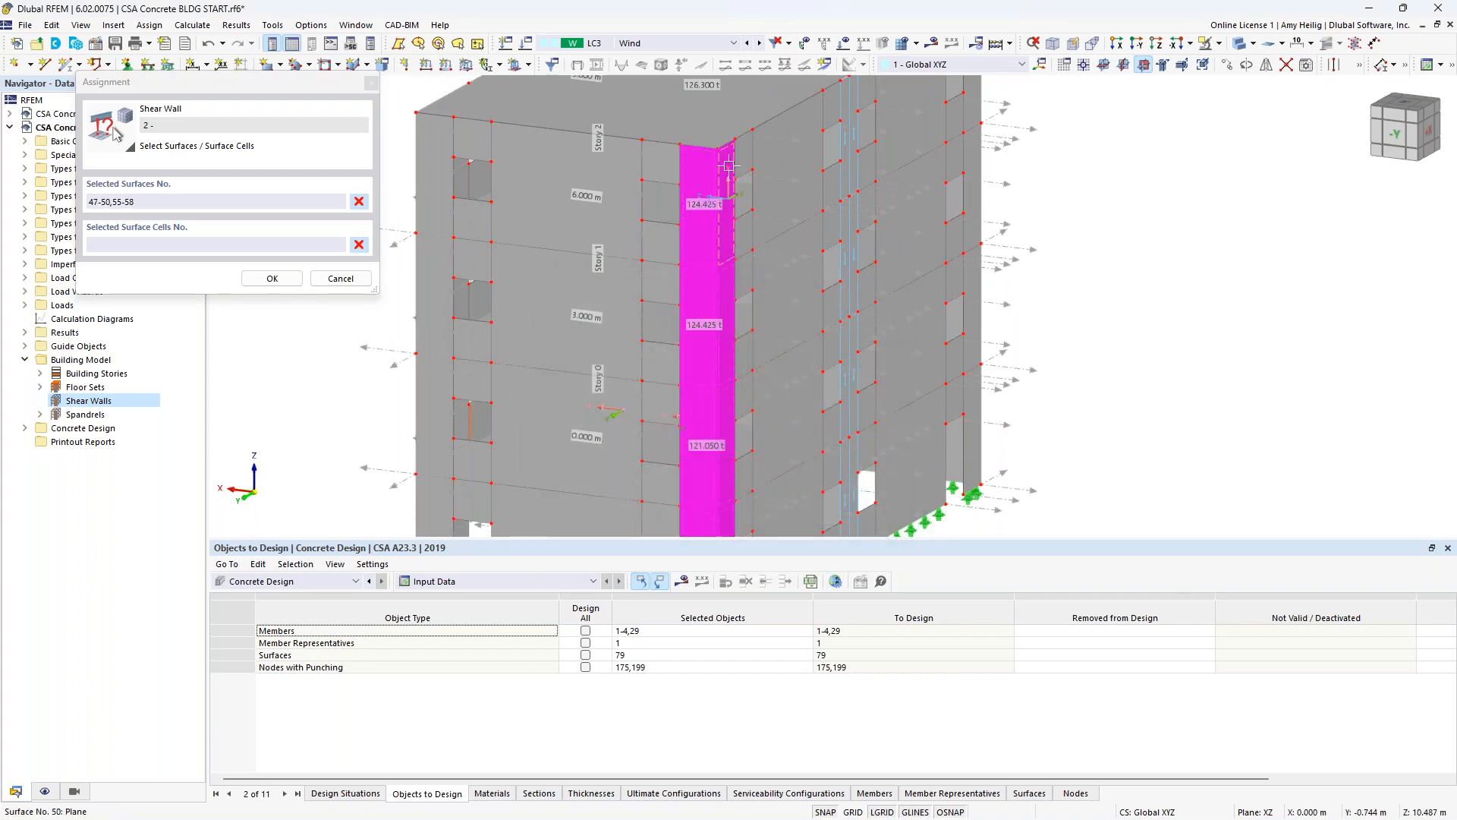
pyautogui.click(272, 278)
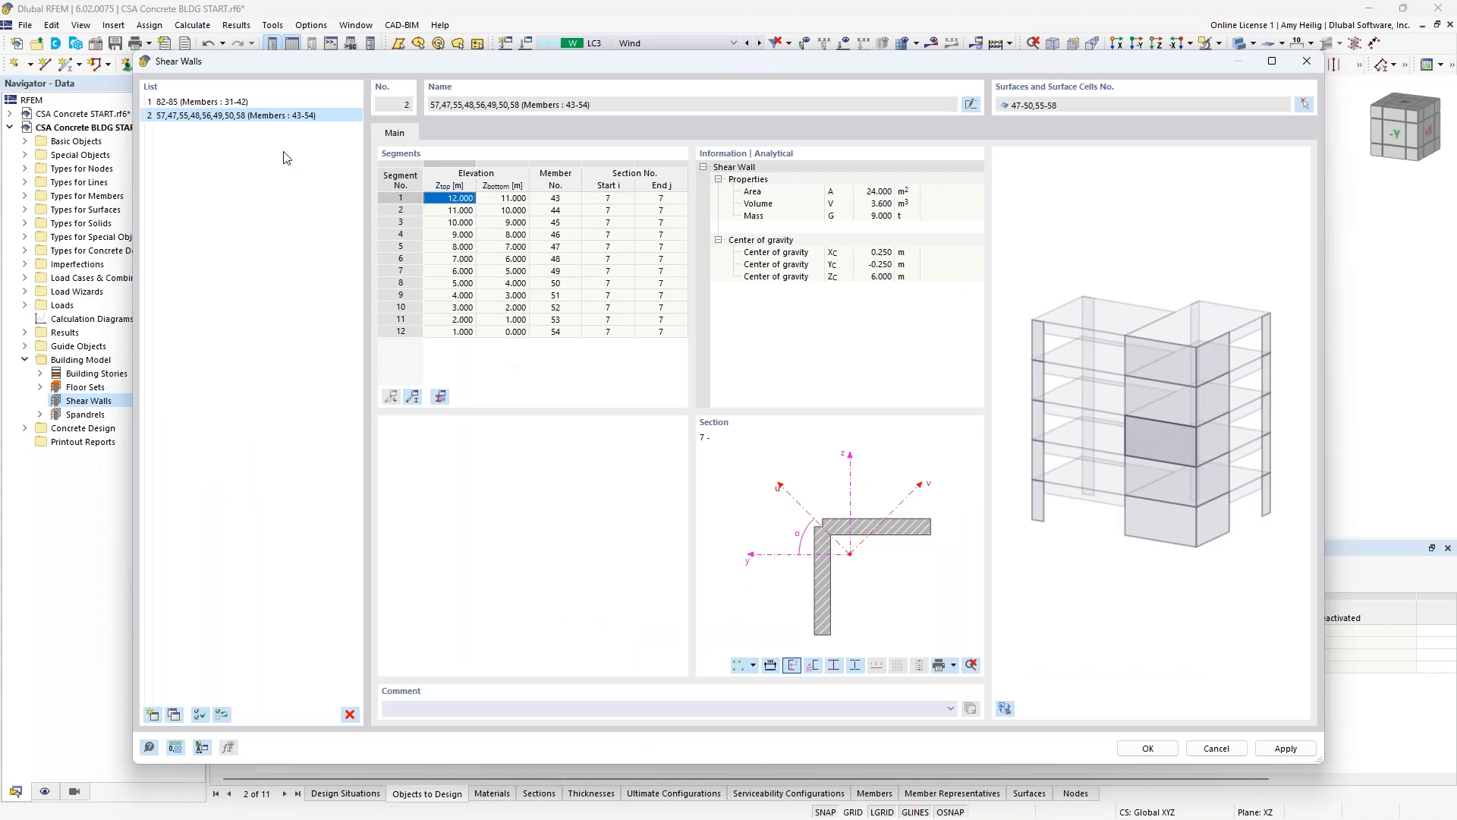
# - Compare the segments and cross-sections of both shear walls and accept their definition
pyautogui.click(254, 106)
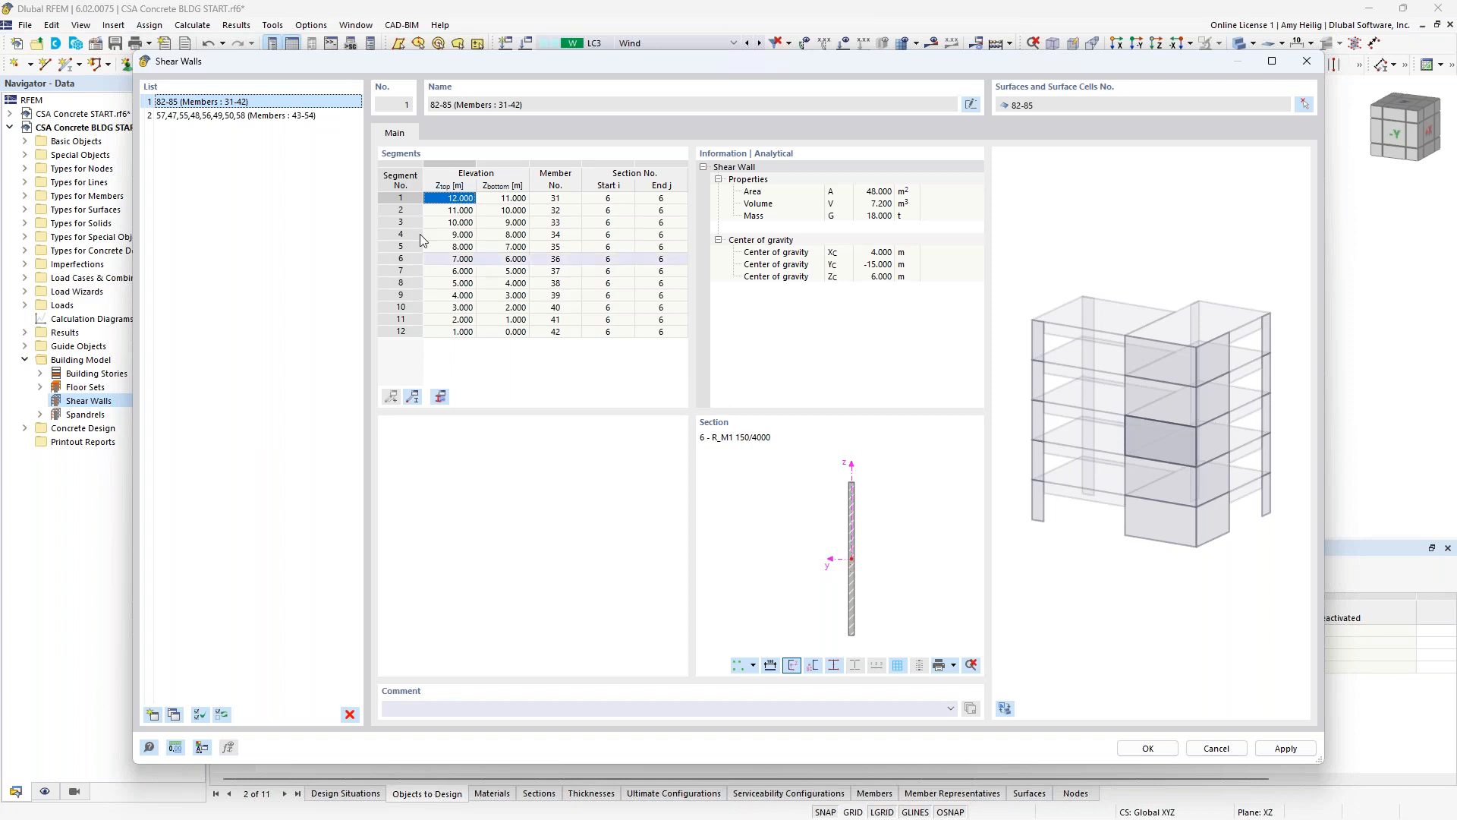
pyautogui.click(264, 117)
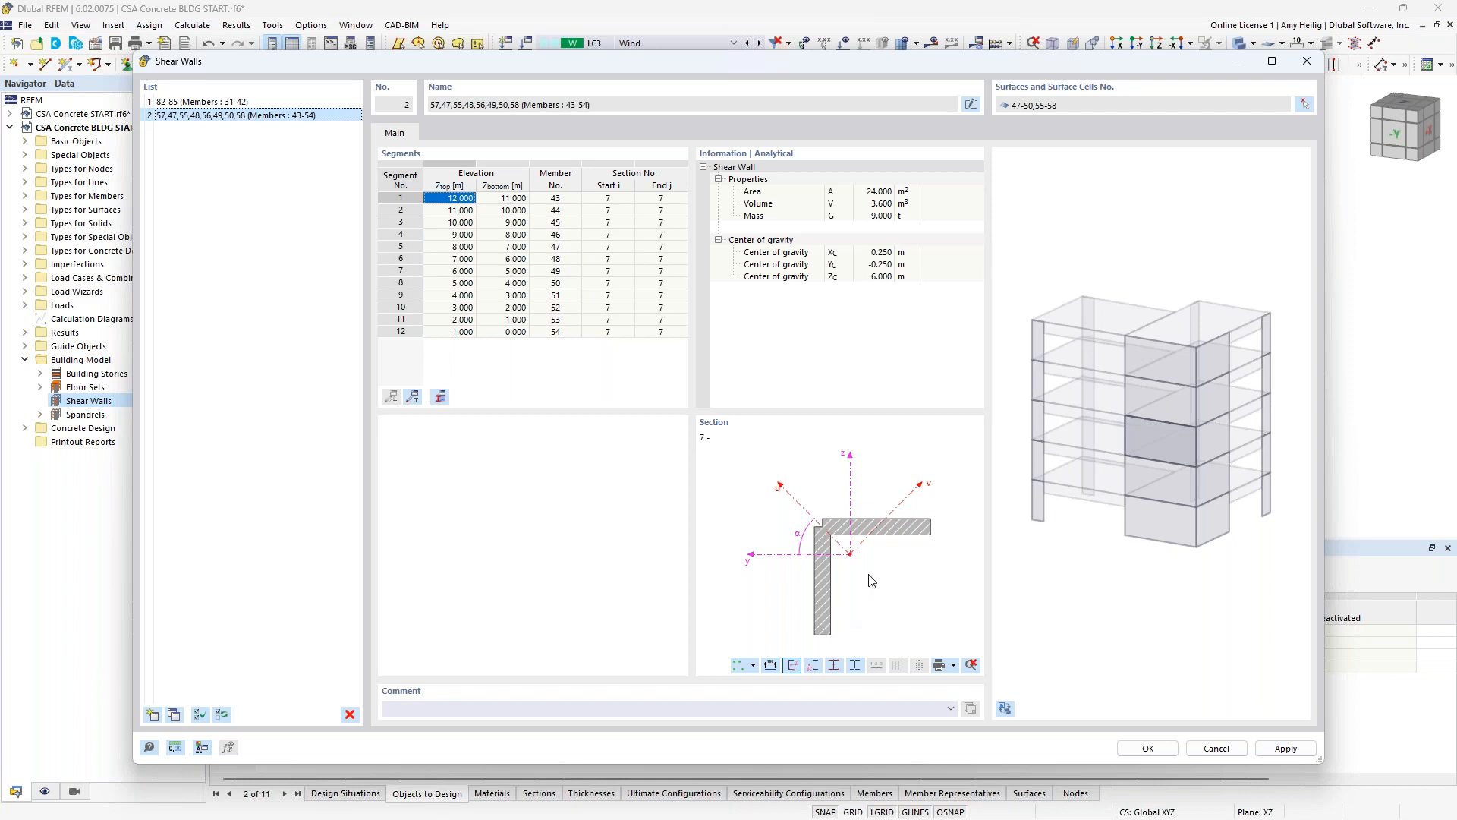
pyautogui.click(1148, 748)
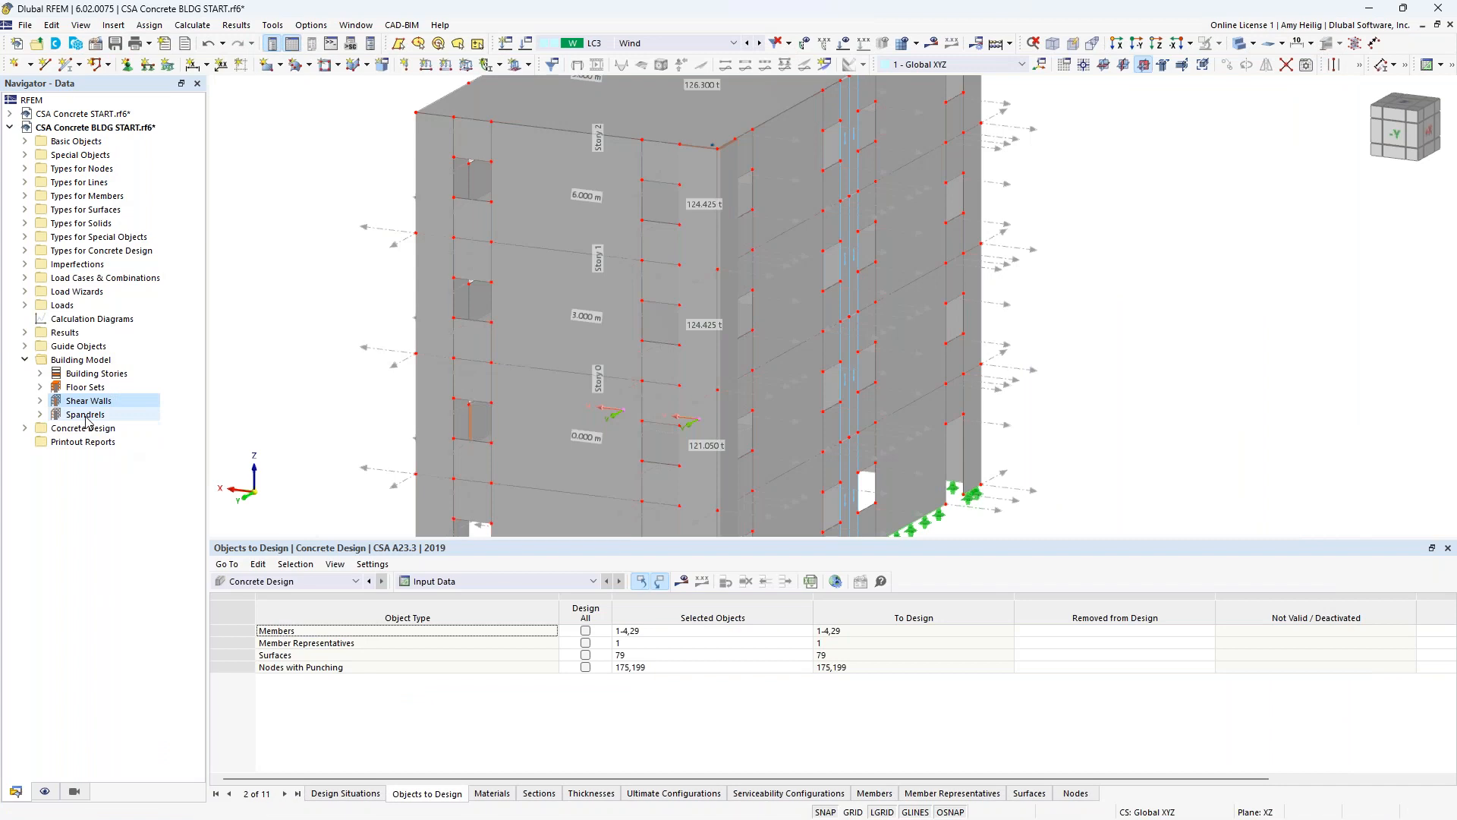
# - Open the existing spandrels for editing, check surface 119 of the first spandrel in the model, and confirm its assignment
pyautogui.click(86, 416)
pyautogui.rightClick(81, 417)
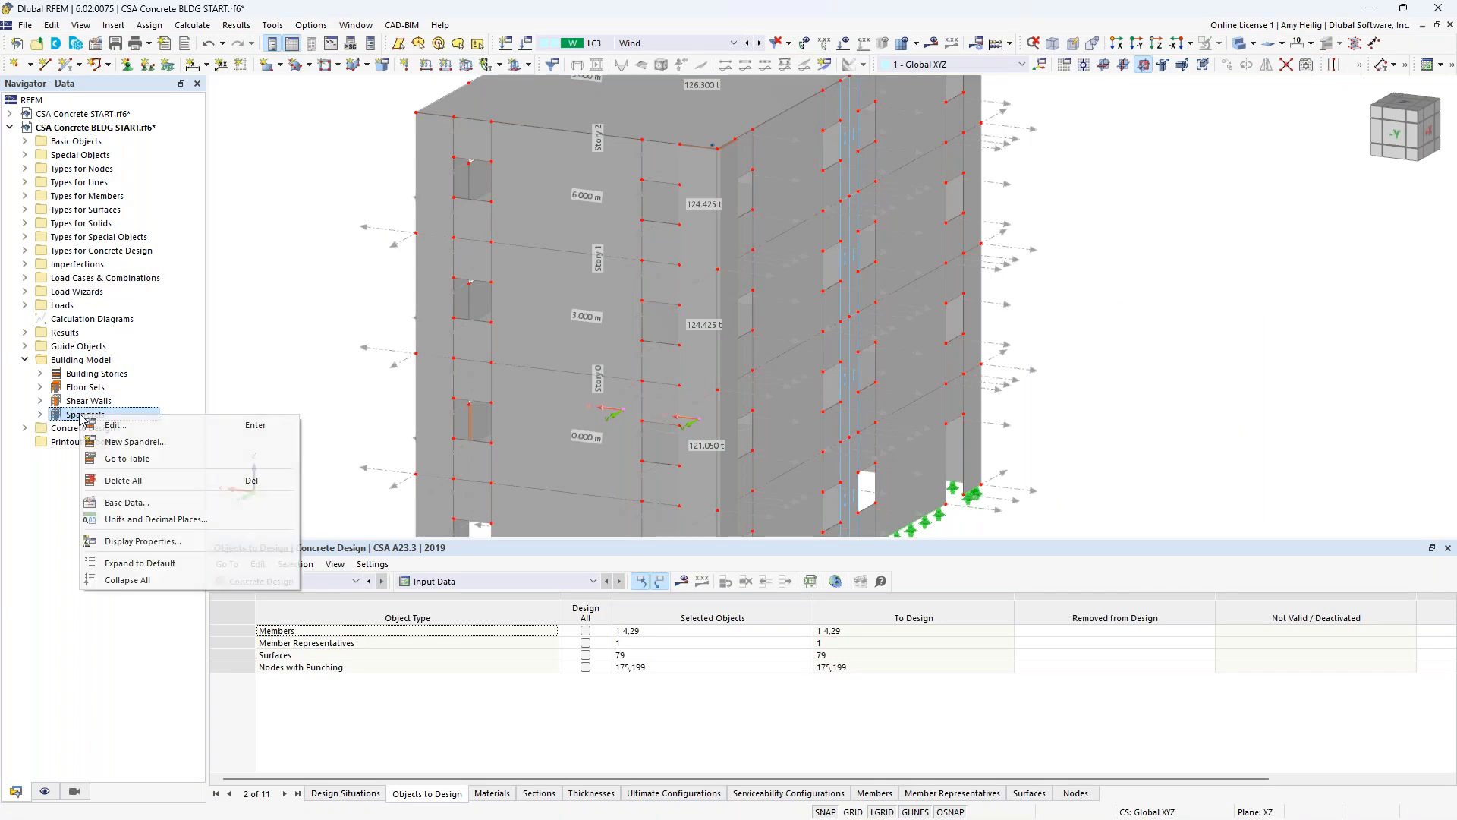
pyautogui.click(112, 426)
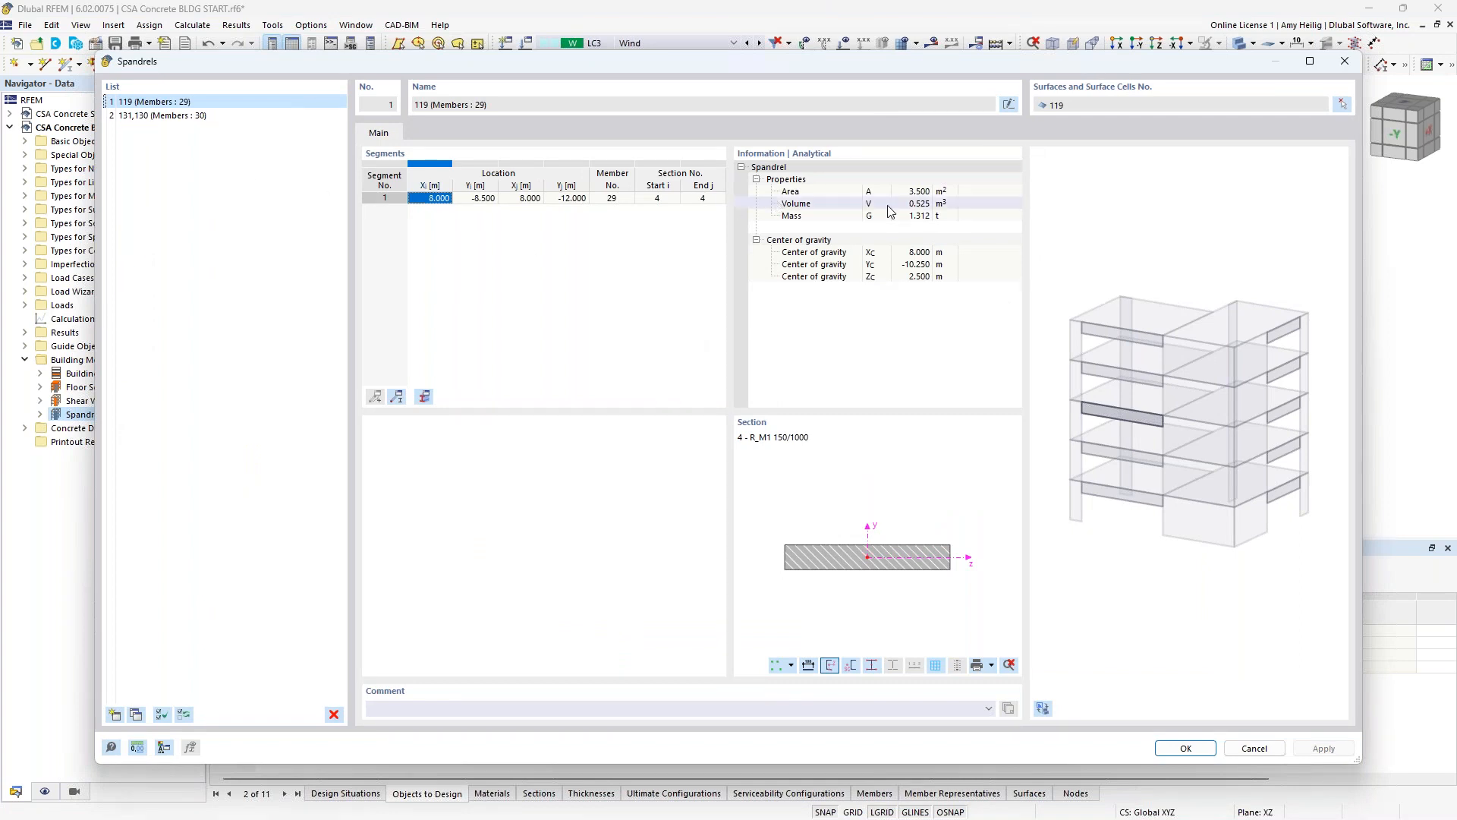
pyautogui.click(1343, 105)
pyautogui.scroll(-3, 624, 431)
pyautogui.keyDown('ctrl'); pyautogui.moveTo(559, 442); pyautogui.dragTo(985, 433, button='middle'); pyautogui.keyUp('ctrl')
pyautogui.moveTo(874, 448); pyautogui.dragTo(987, 342, button='middle')
pyautogui.keyDown('ctrl'); pyautogui.moveTo(987, 342); pyautogui.dragTo(962, 391, button='middle'); pyautogui.keyUp('ctrl')
pyautogui.scroll(4, 722, 383)
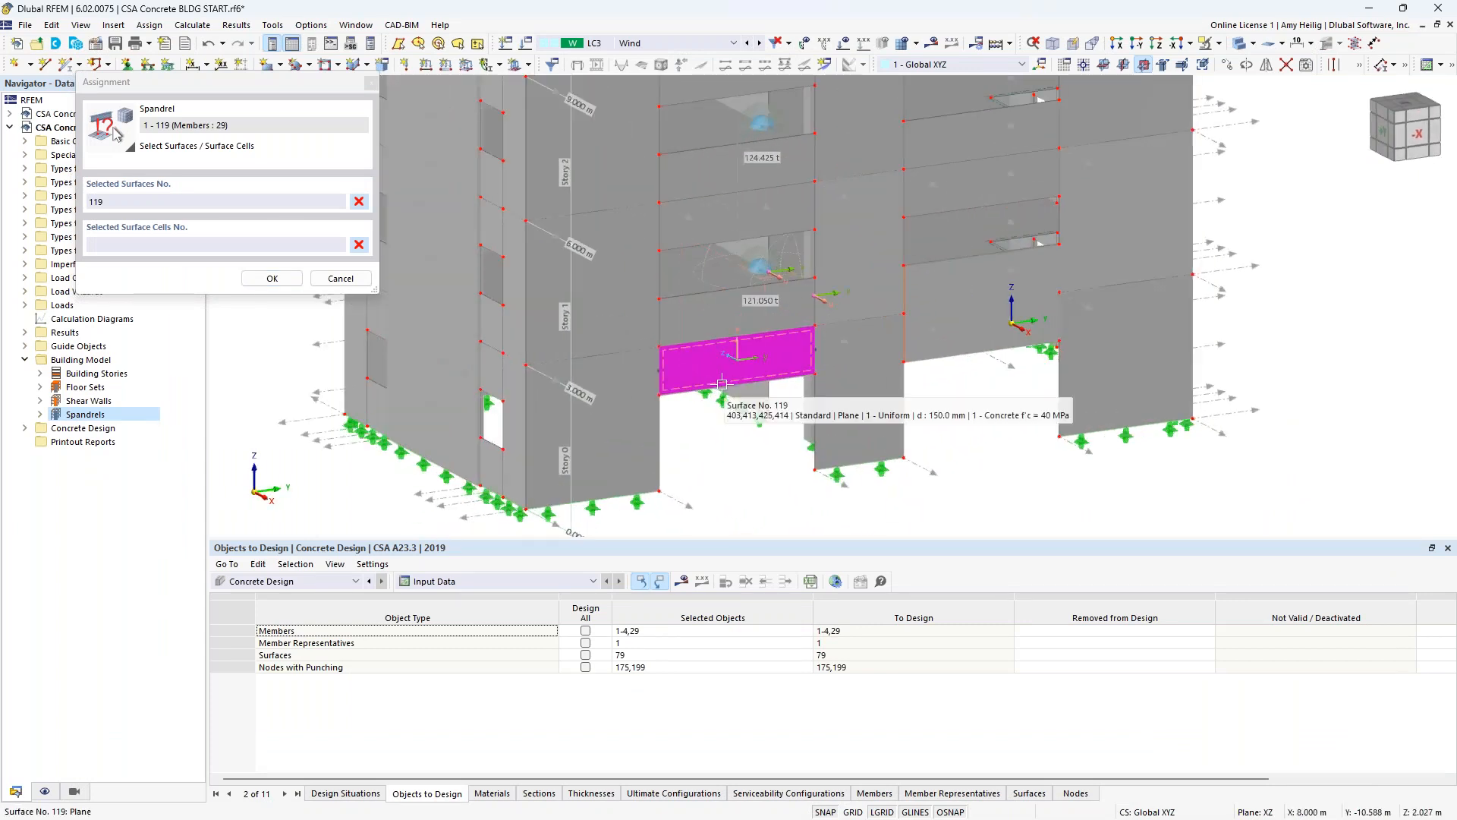
pyautogui.click(270, 279)
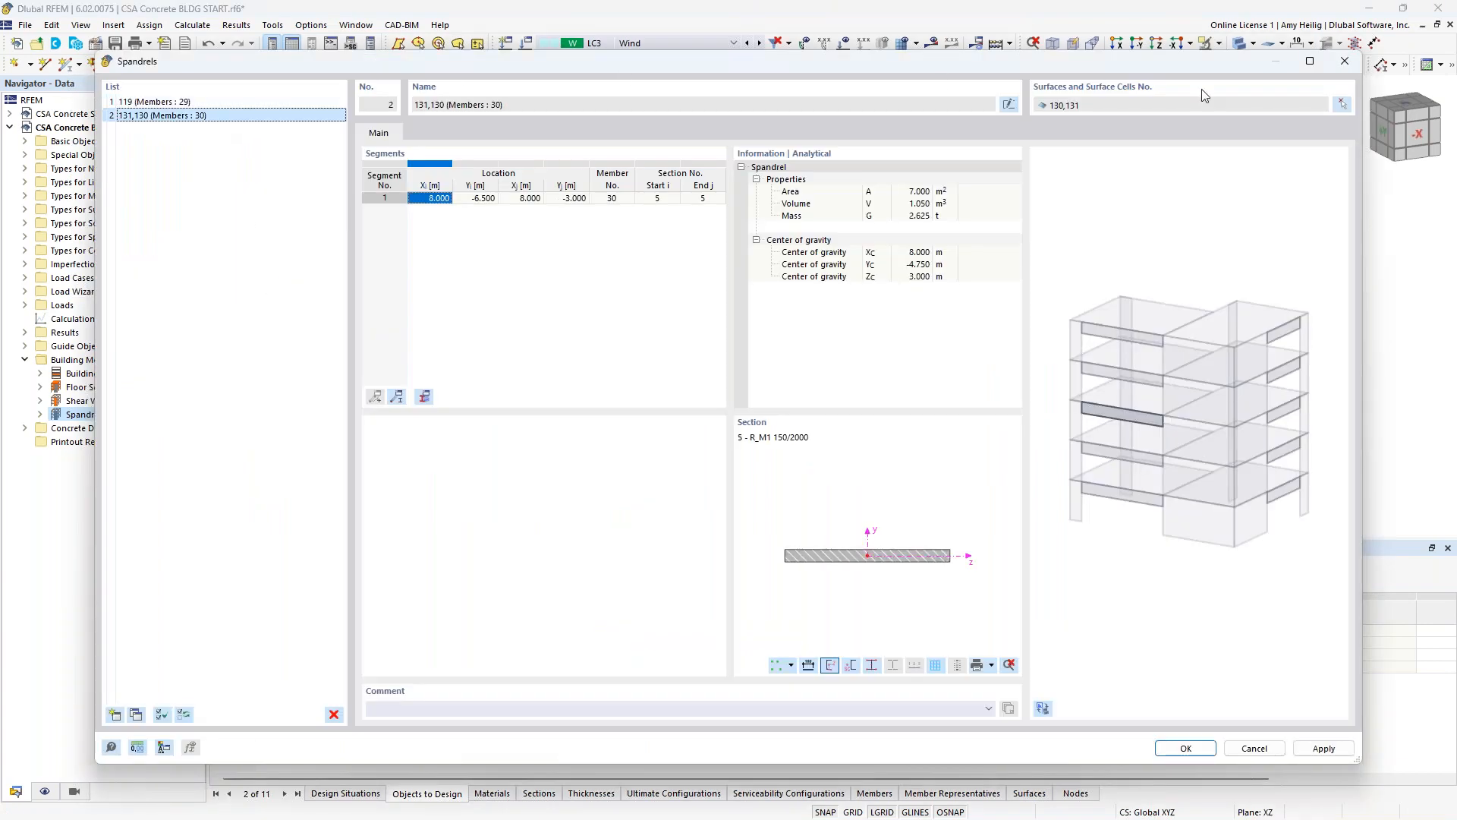
# - Check surfaces 130 and 131 of the second spandrel in the model and accept the spandrel definitions
pyautogui.click(1343, 104)
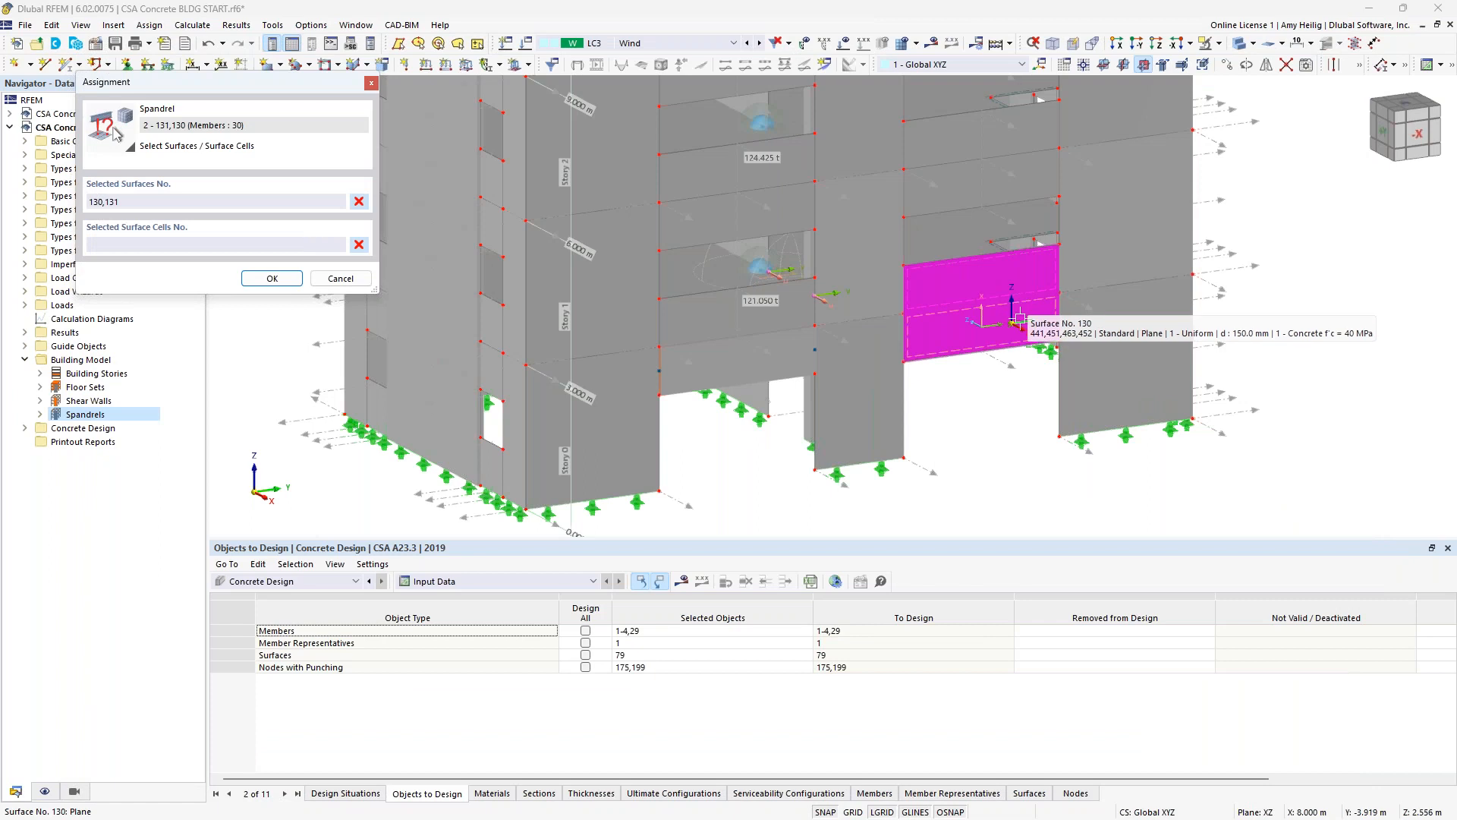
pyautogui.scroll(2, 1019, 319)
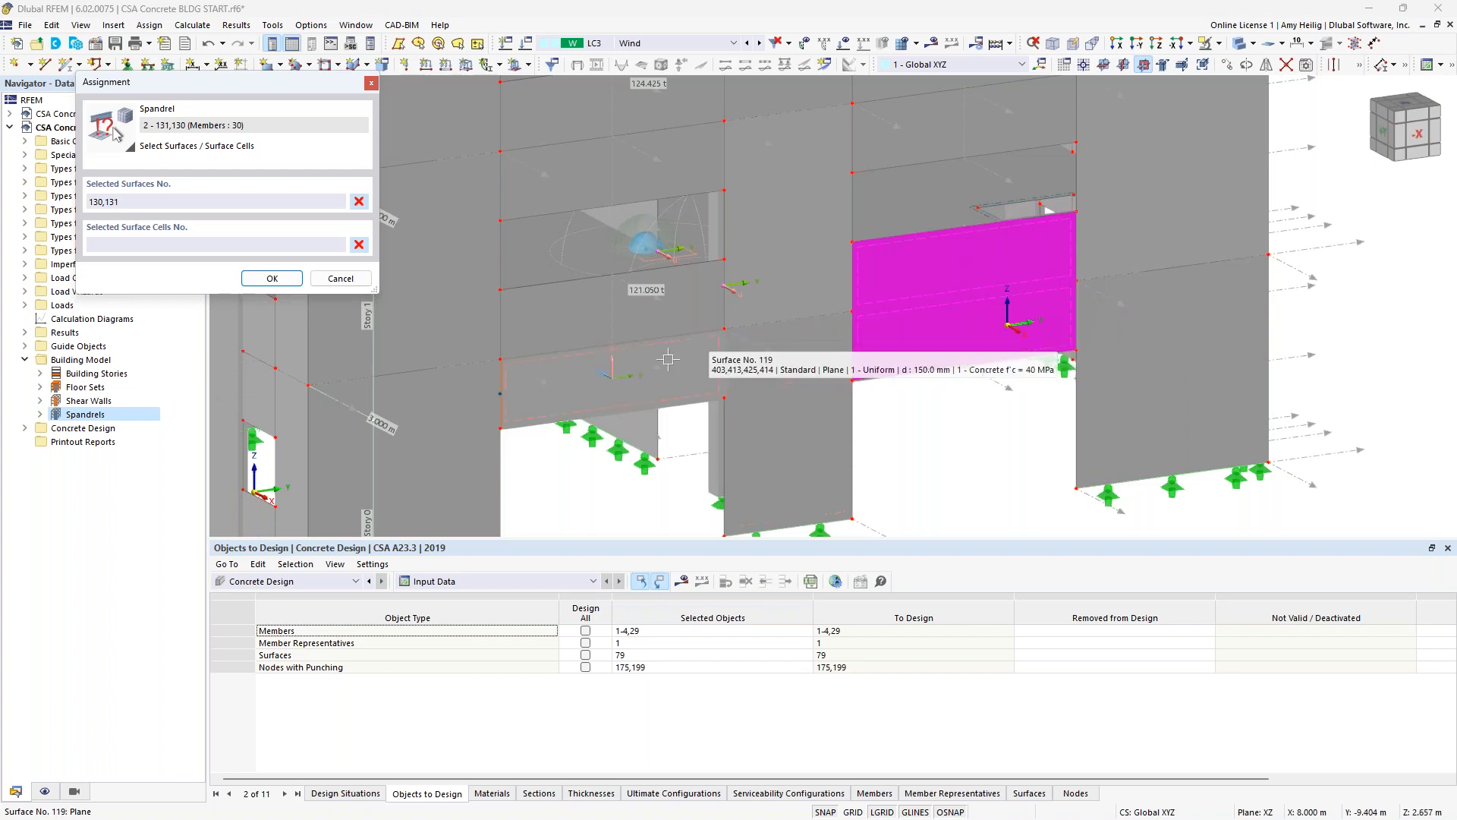
pyautogui.click(276, 280)
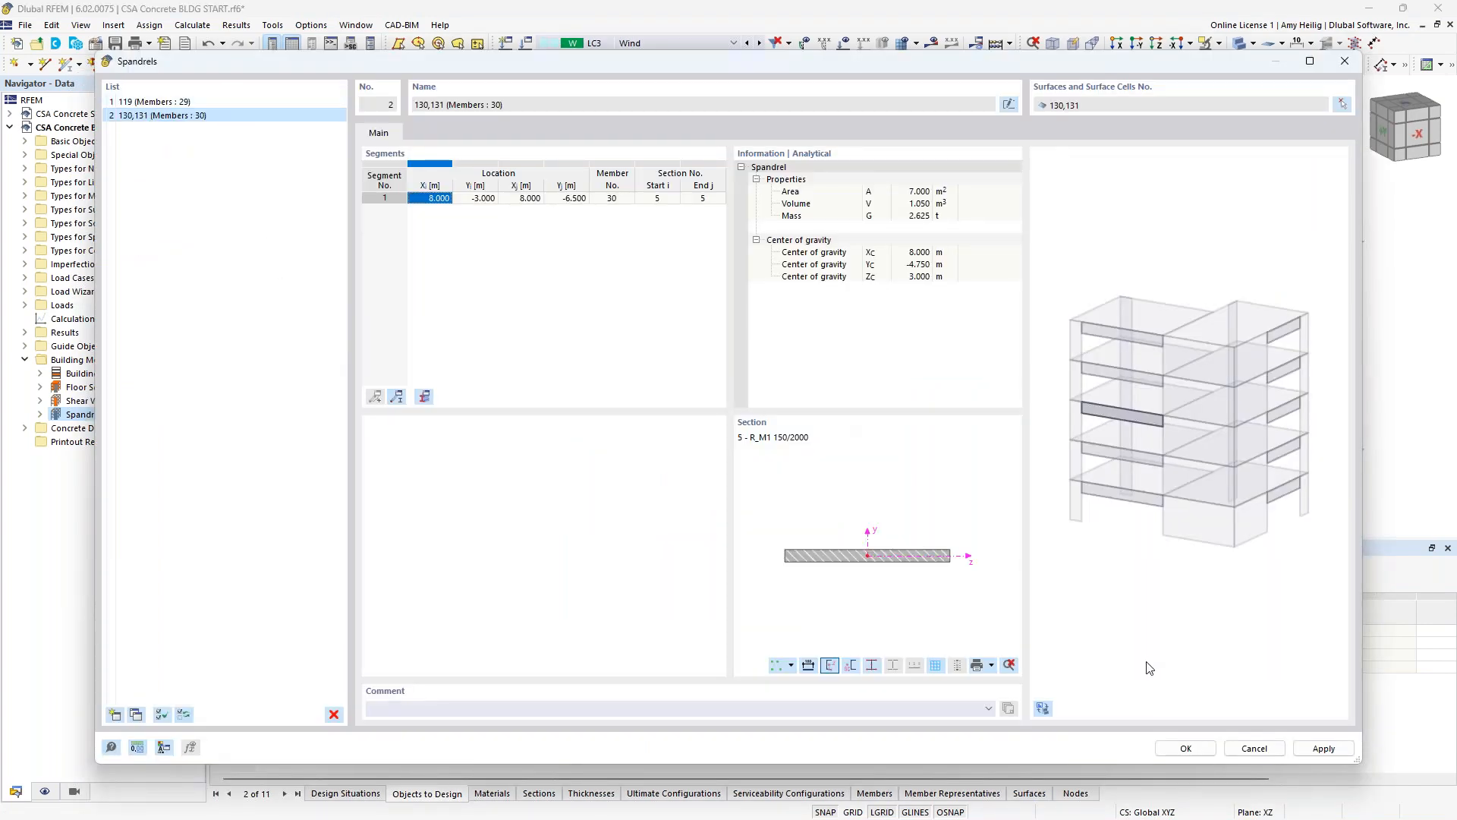
pyautogui.click(1185, 749)
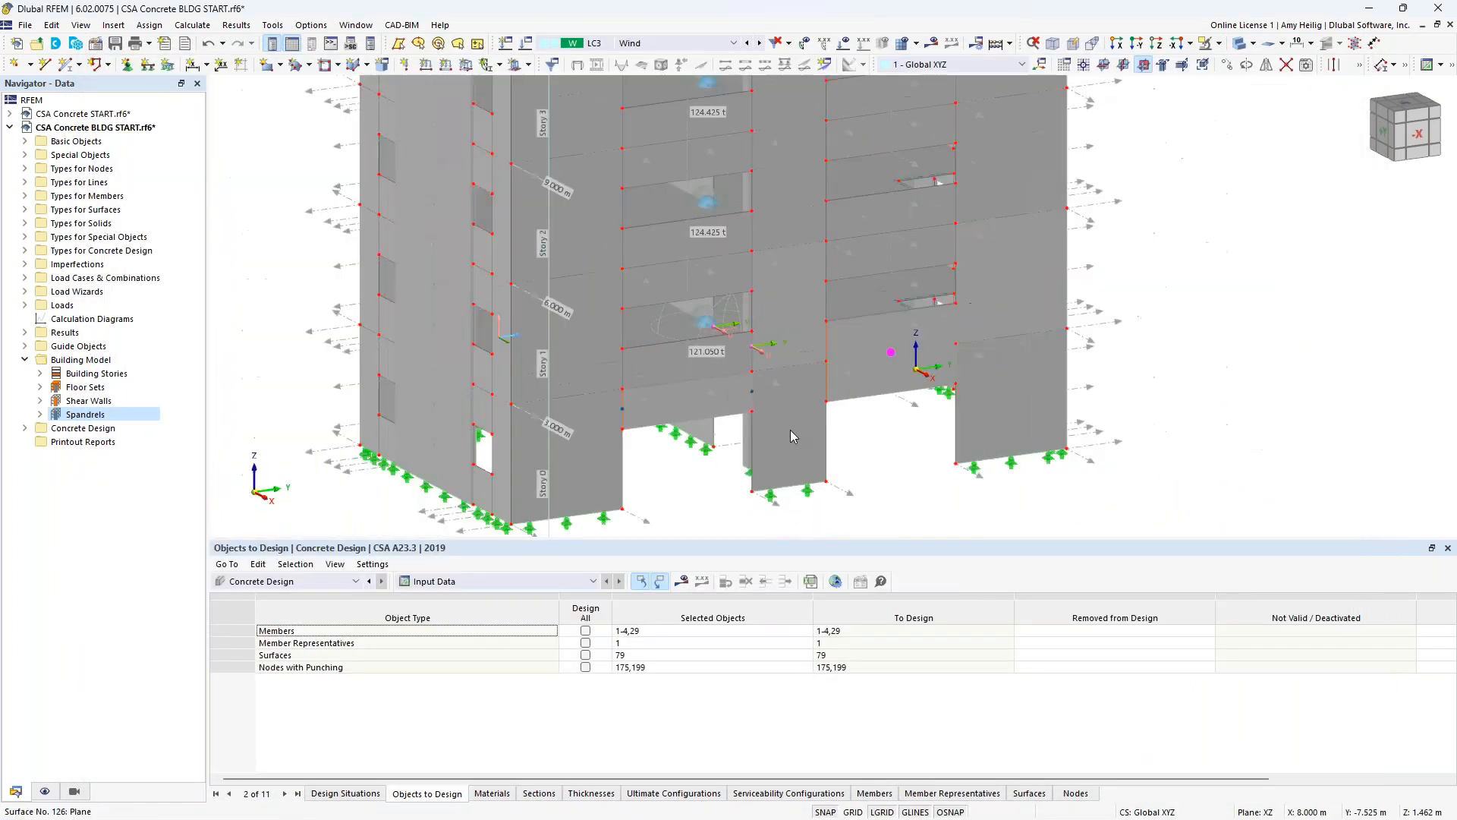
# - Calculate the results of load combination CO4, 1.25D + 0.50L + 1.40W
pyautogui.click(692, 43)
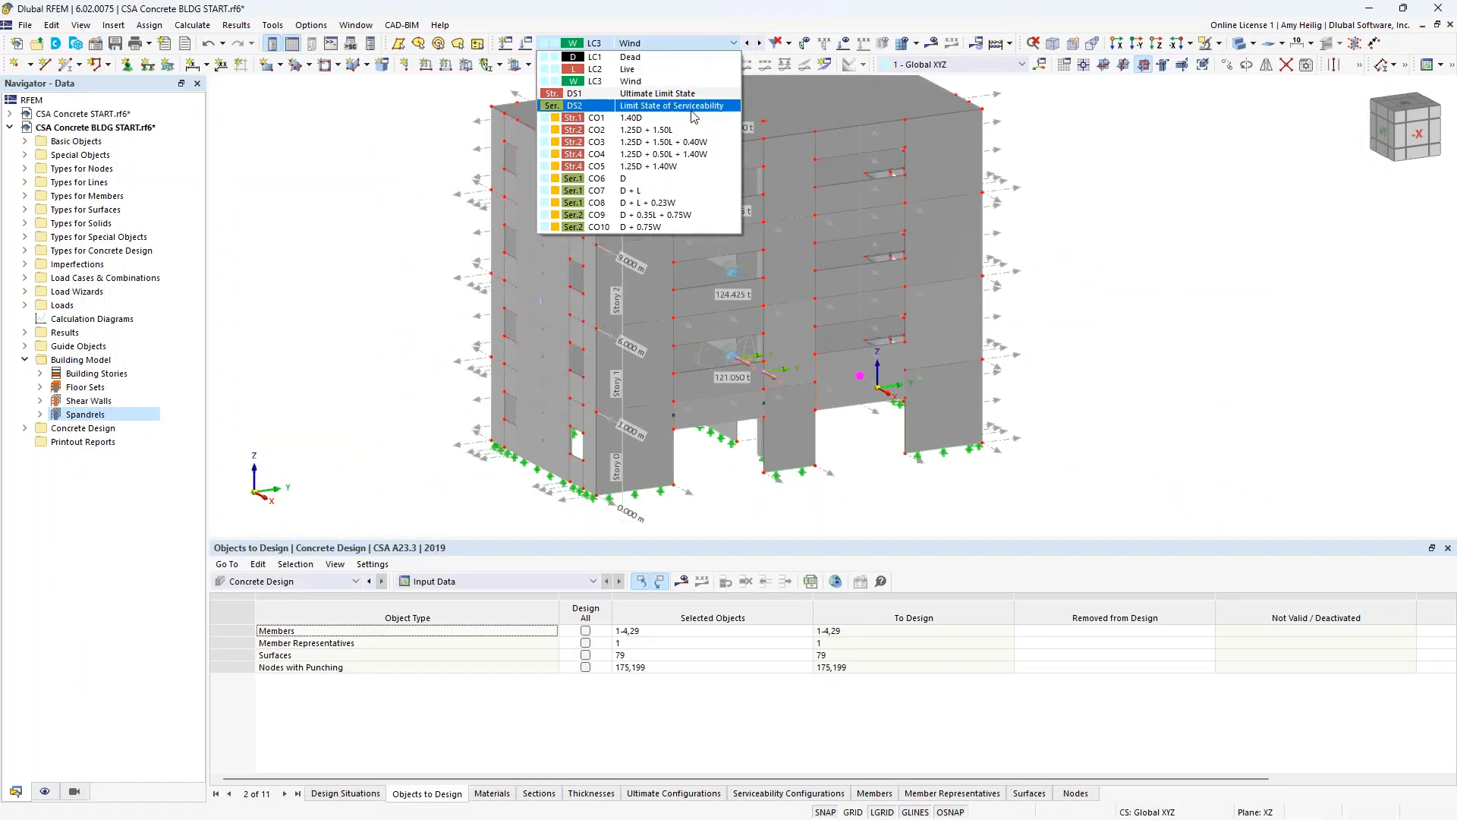
pyautogui.click(705, 157)
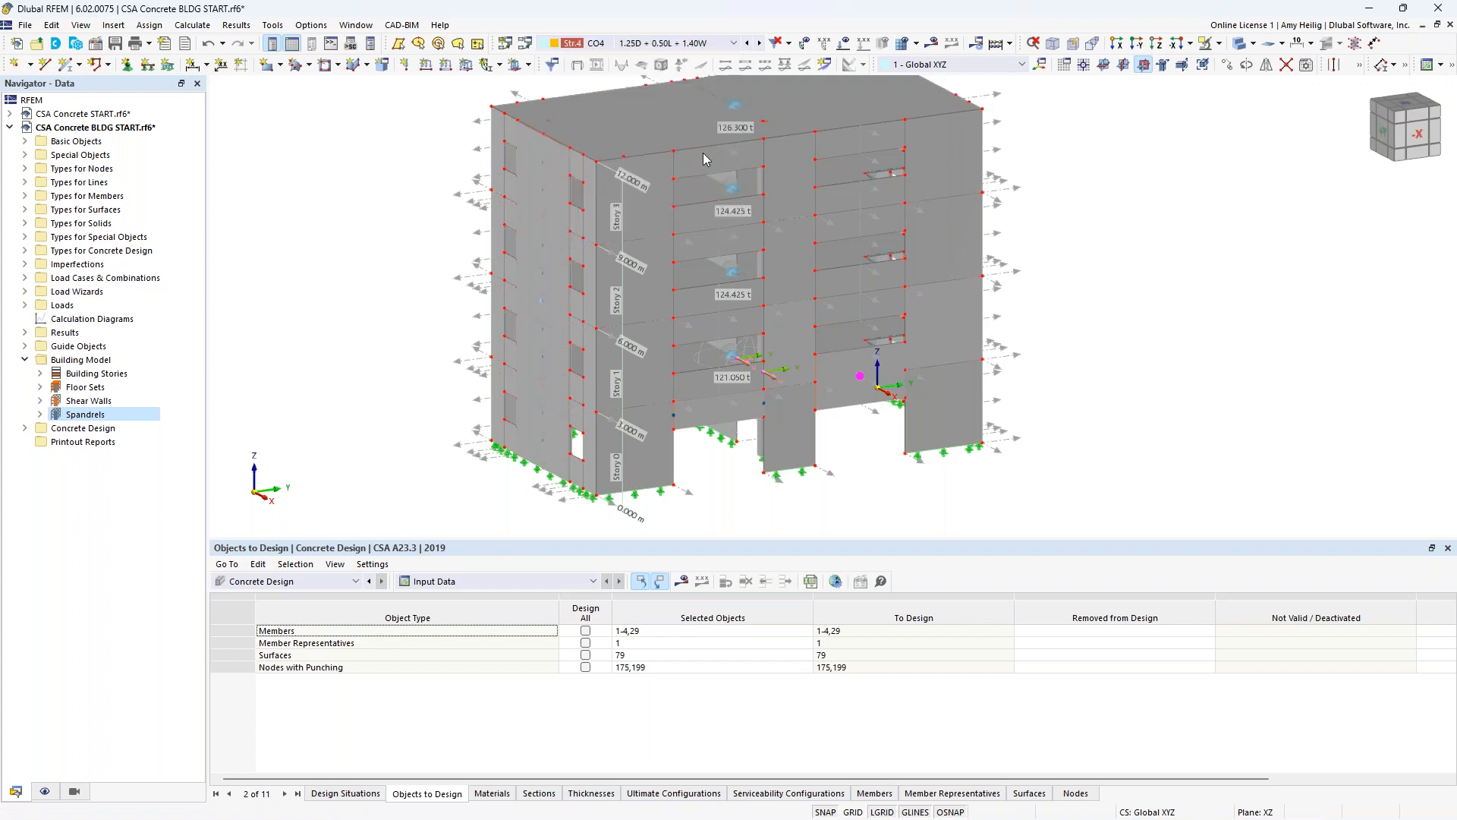
pyautogui.click(931, 45)
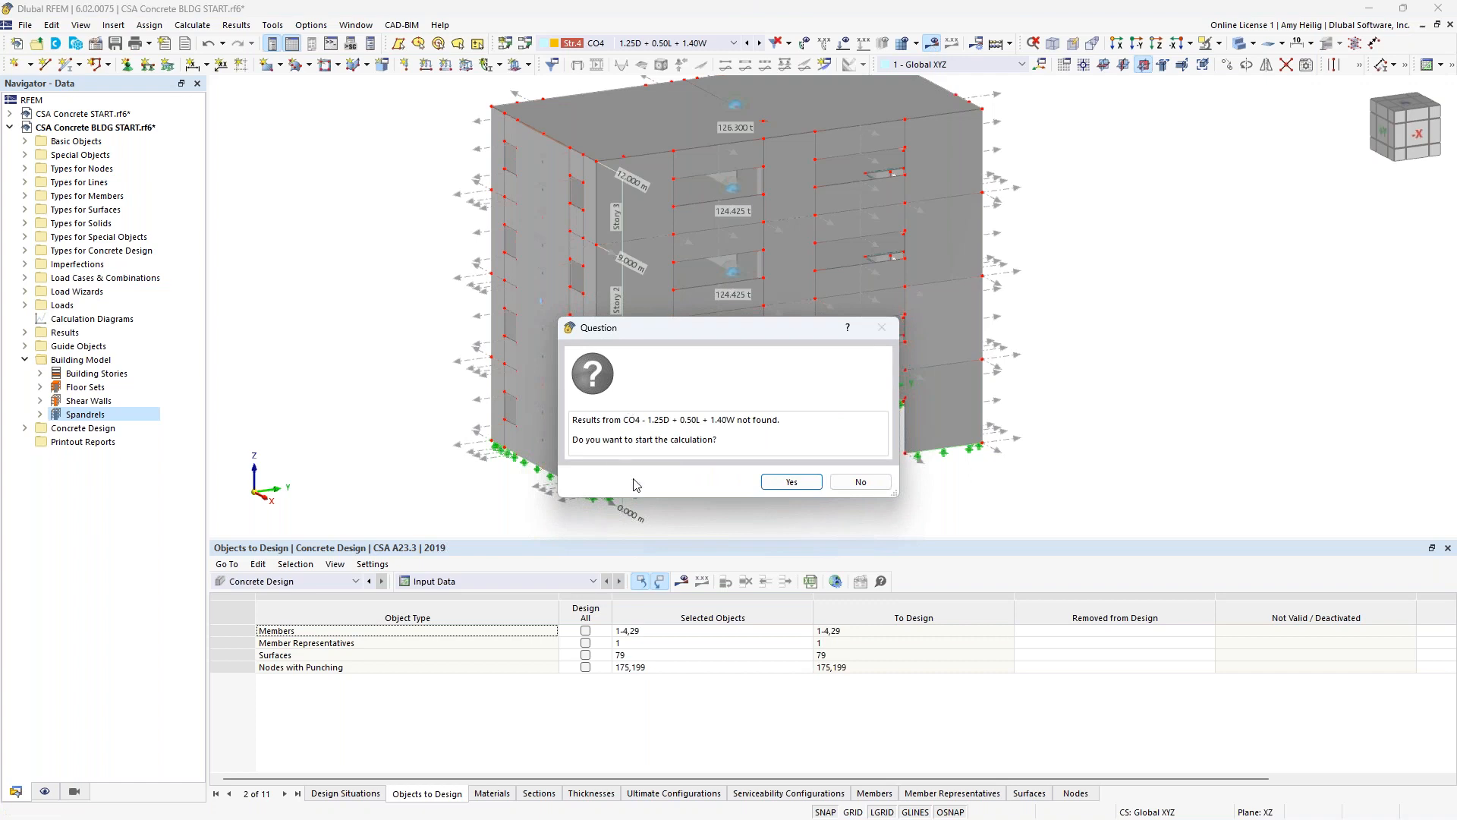
pyautogui.click(790, 482)
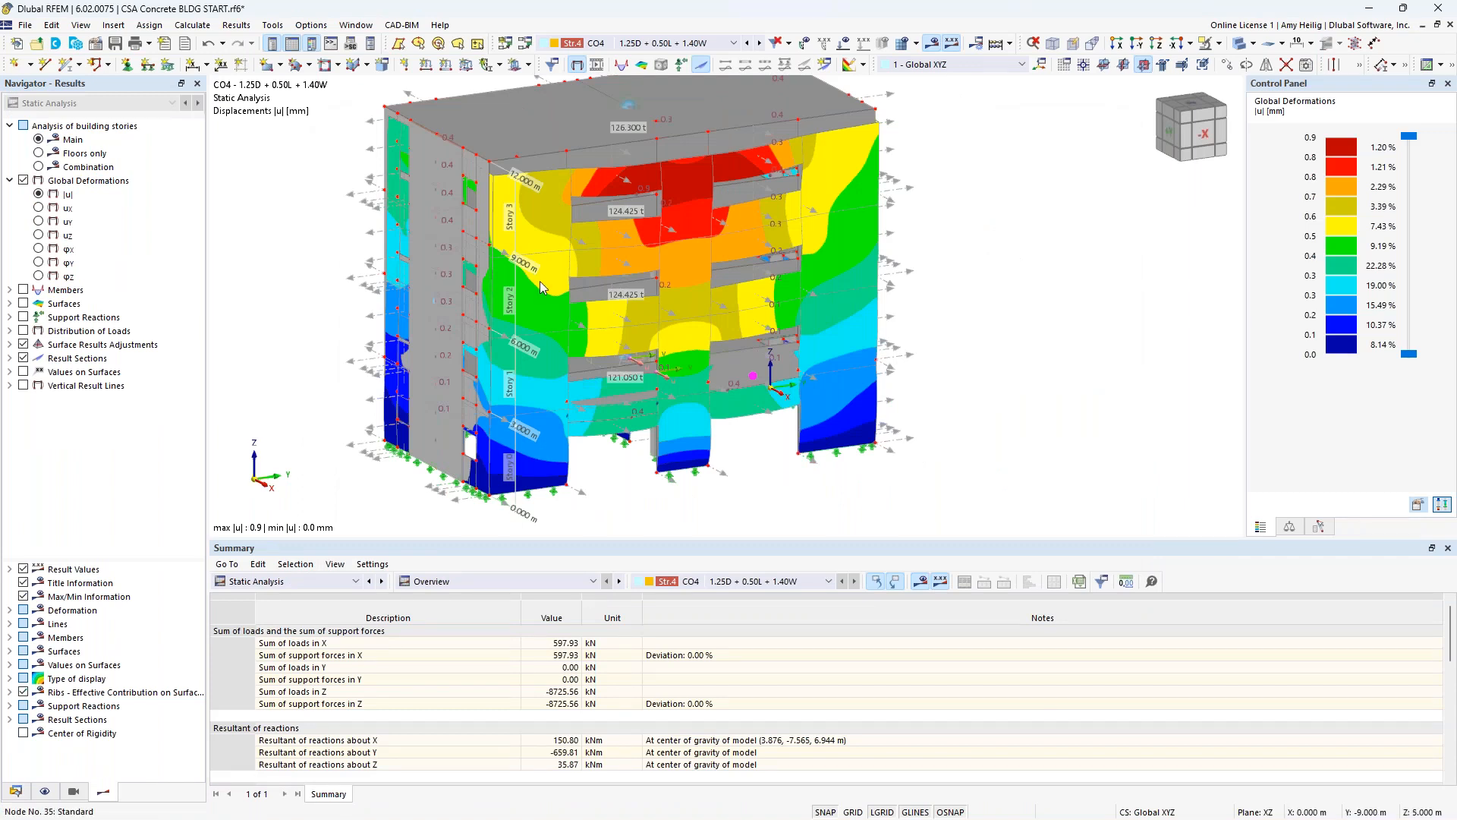
# - Change the model's display mode so the deformation contours show without the solid gray surfaces
pyautogui.click(1238, 45)
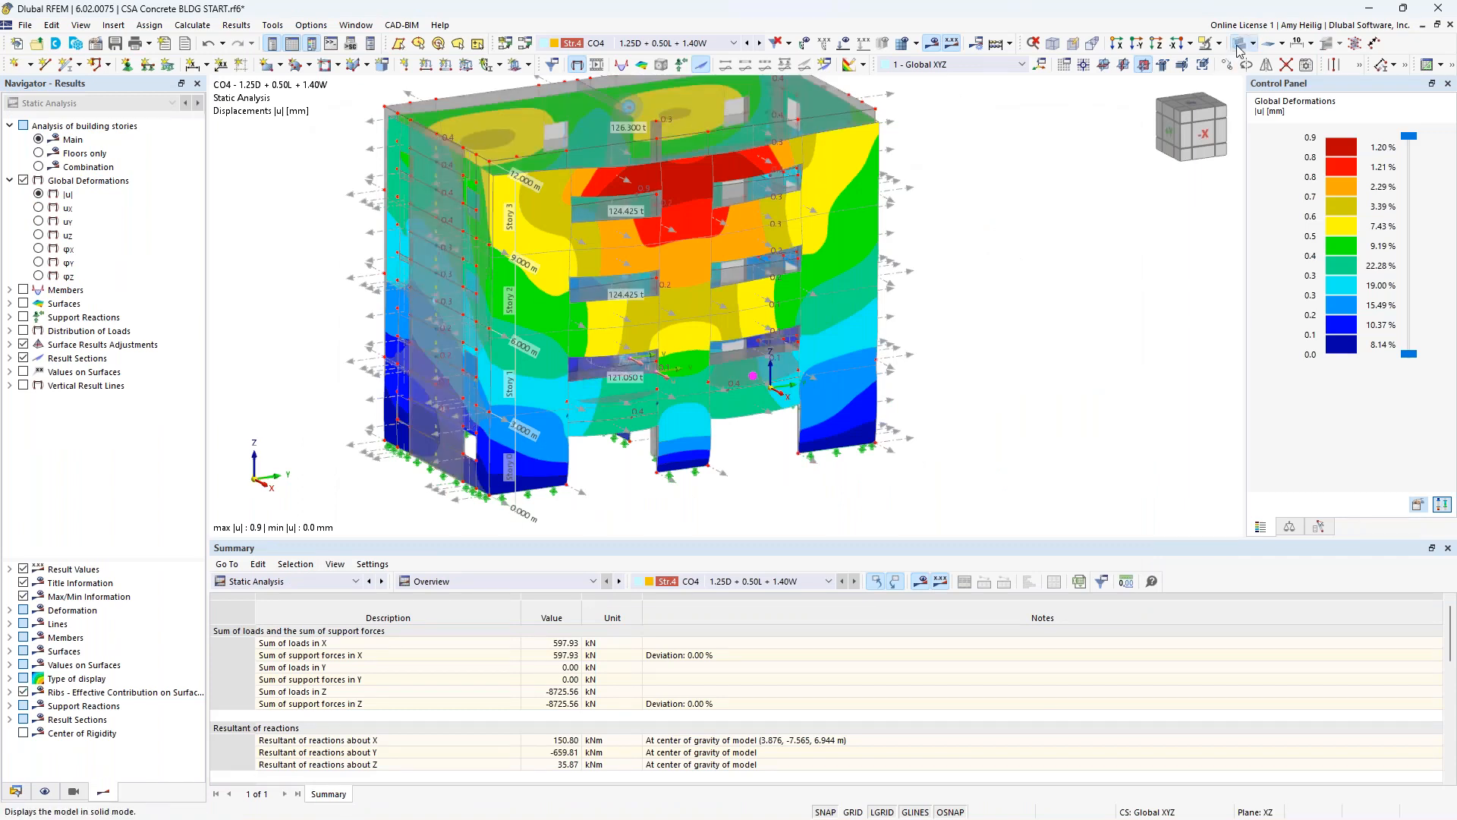
pyautogui.click(1239, 46)
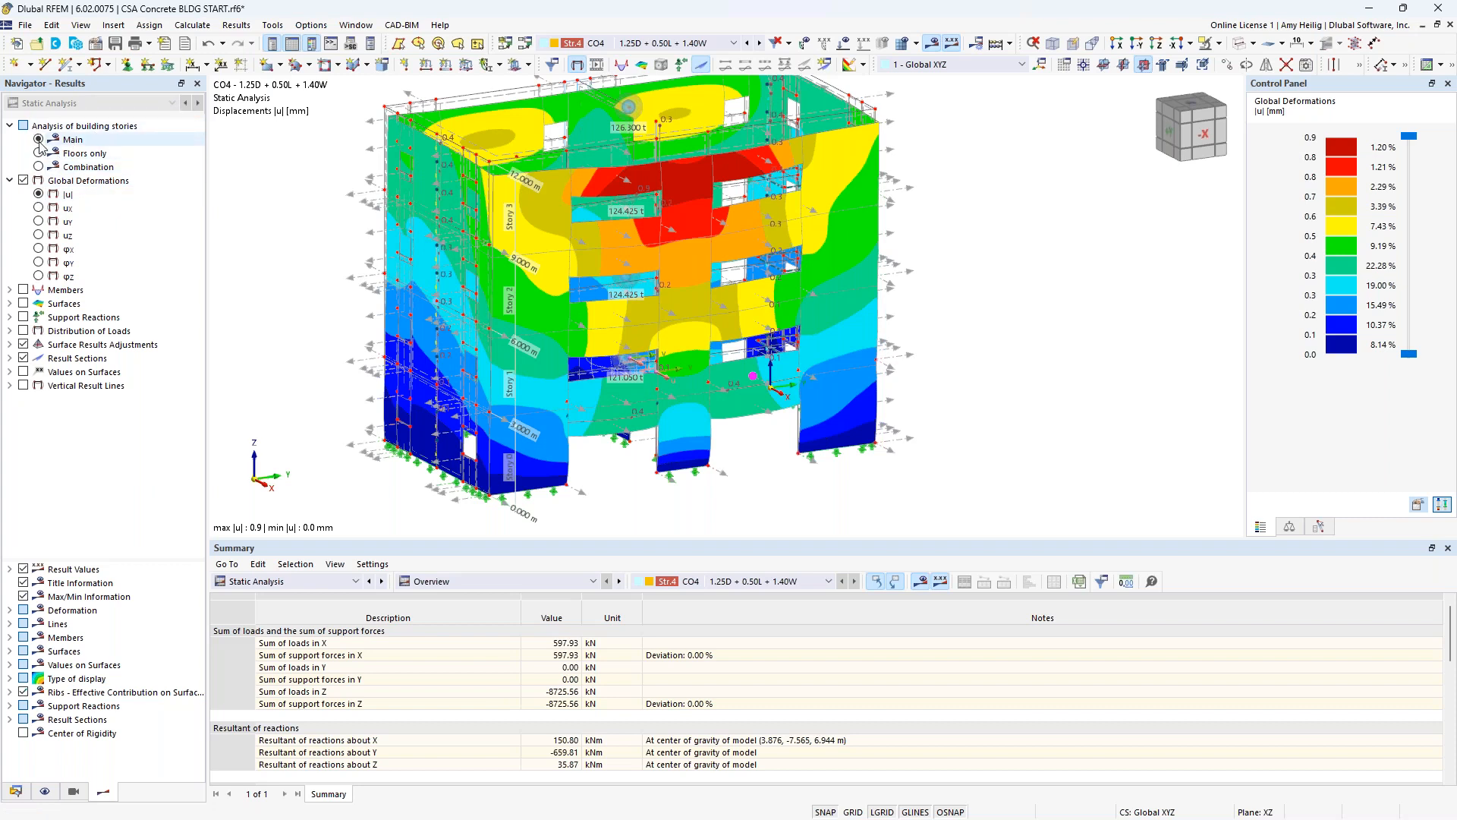
pyautogui.moveTo(326, 271); pyautogui.dragTo(424, 307, button='middle')
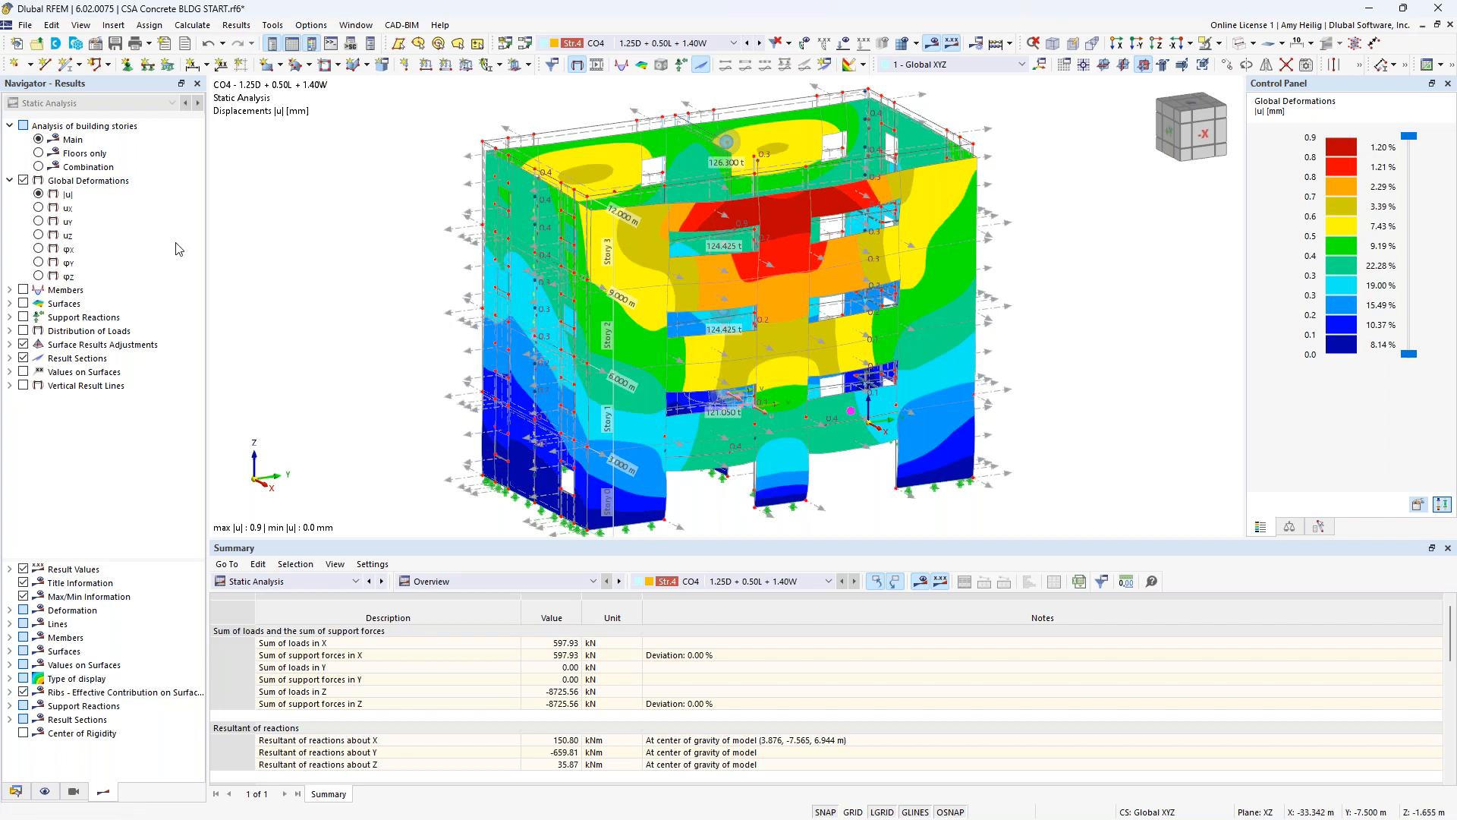
# - Compare the global deformations |u| of the building stories for Floors only and Combination, returning to Floors only
pyautogui.click(42, 156)
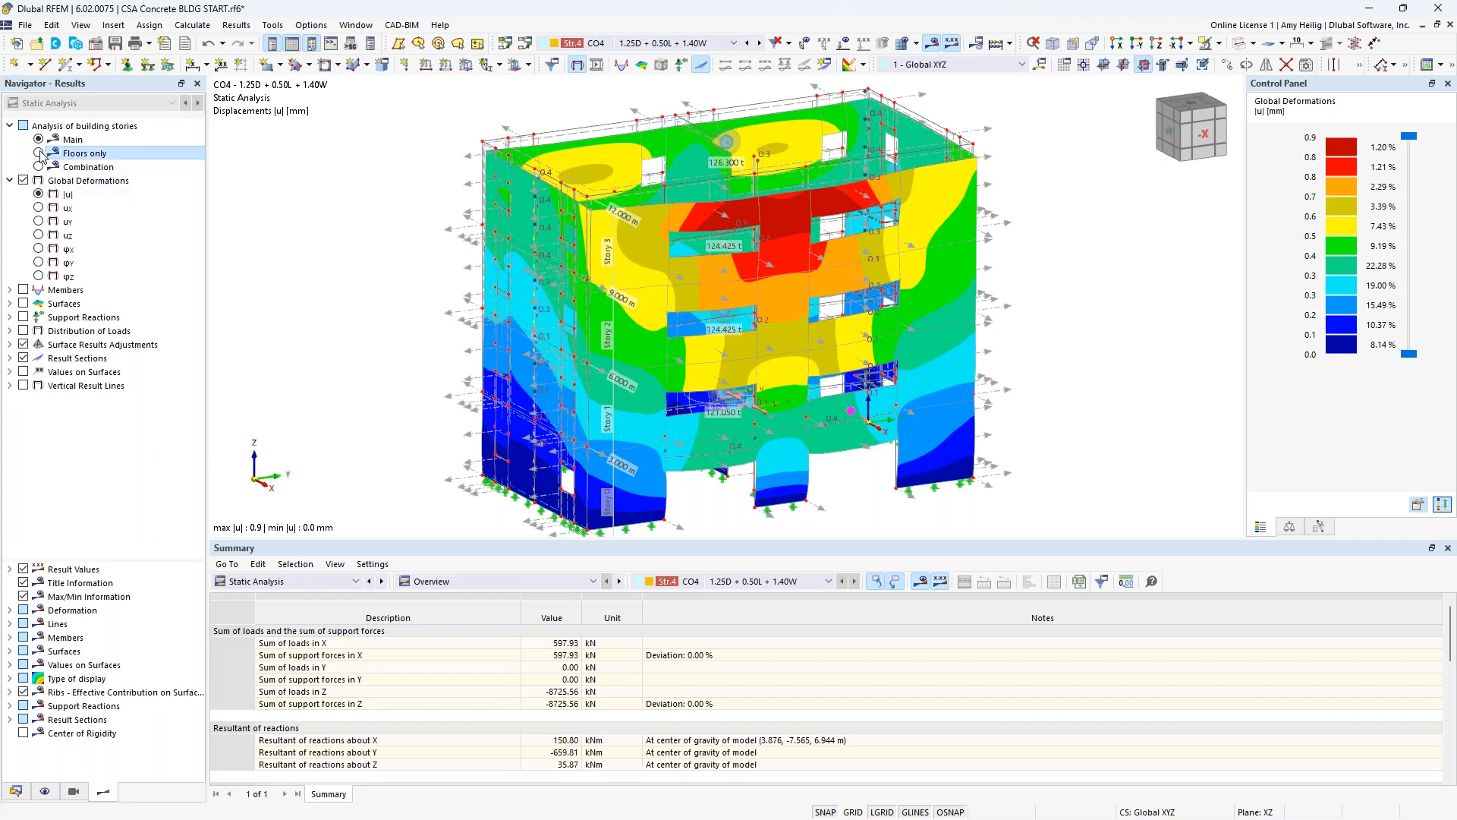
pyautogui.click(40, 154)
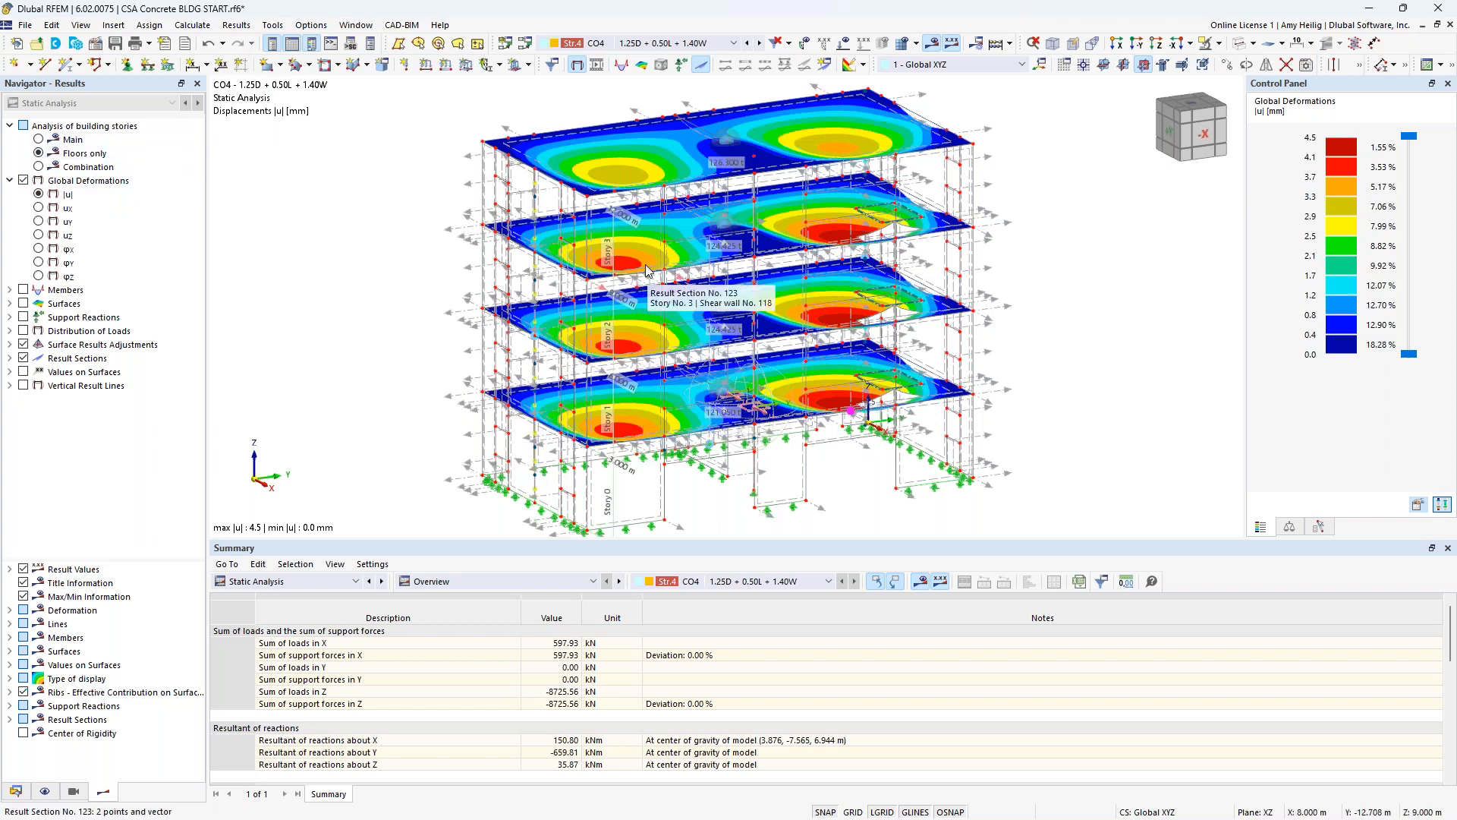
pyautogui.click(55, 167)
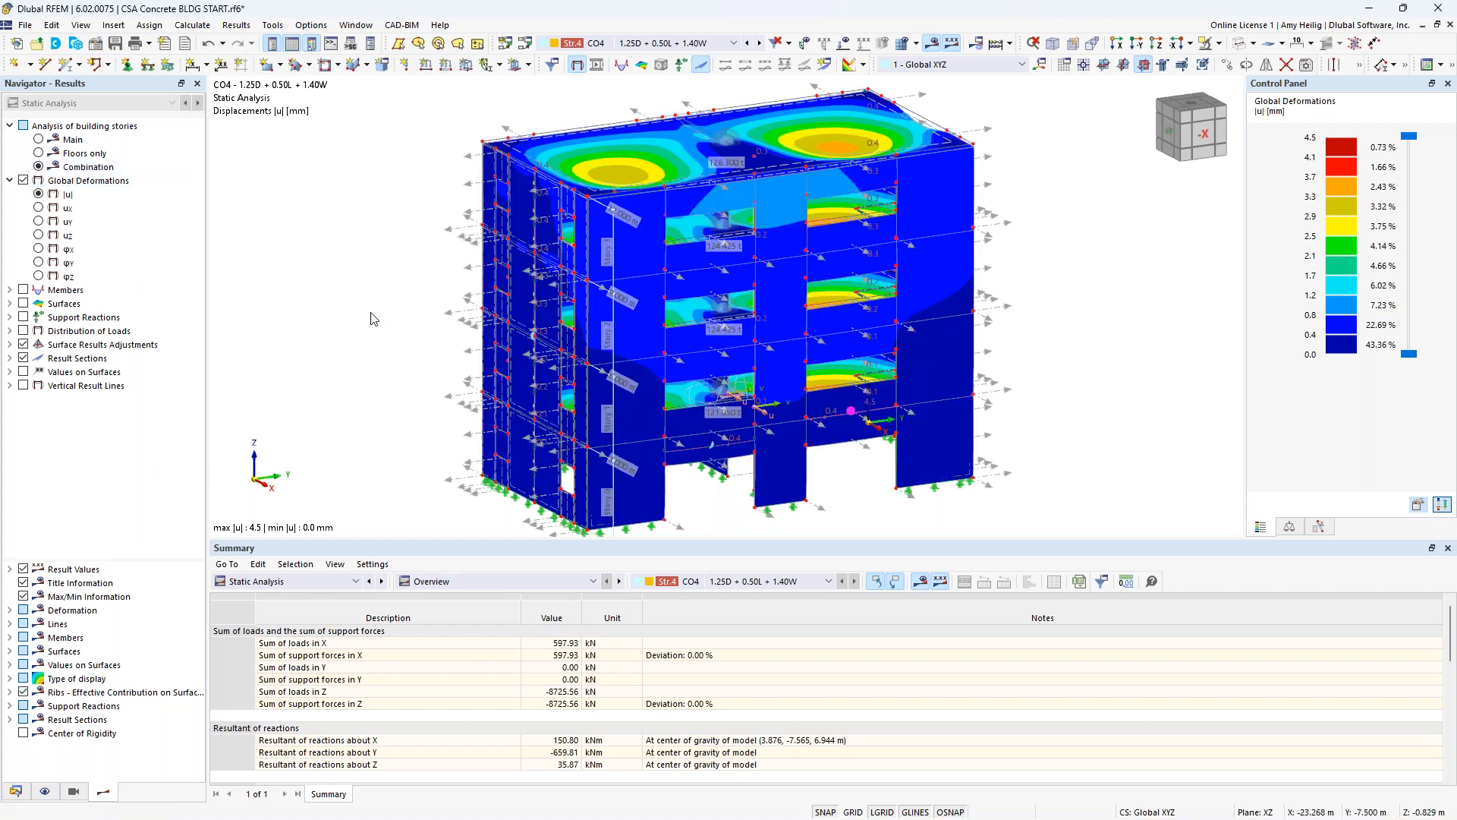
pyautogui.click(41, 154)
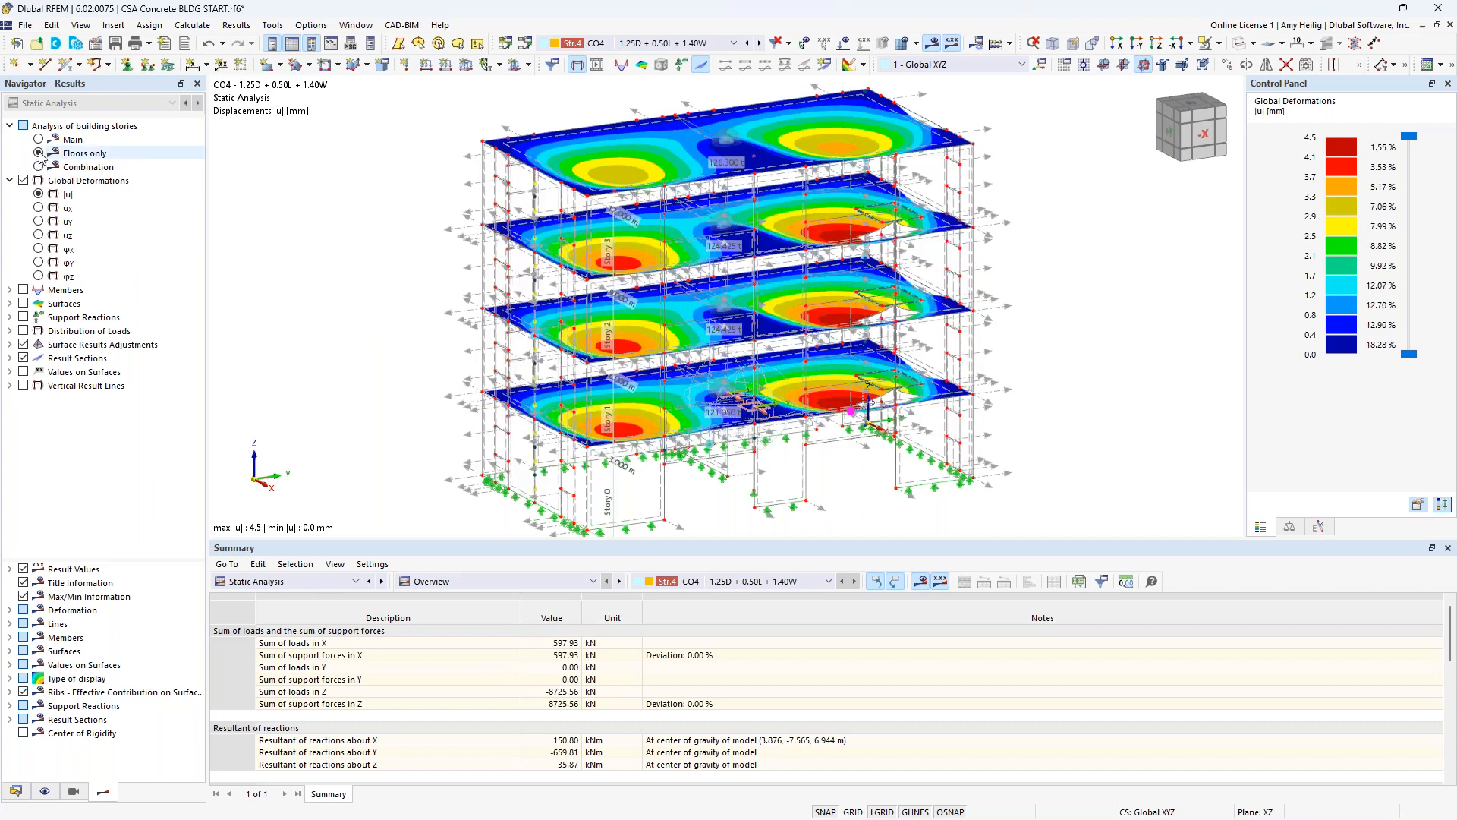
# - Examine the basic internal forces mx, my, nx and ny on the floor surfaces
pyautogui.click(23, 303)
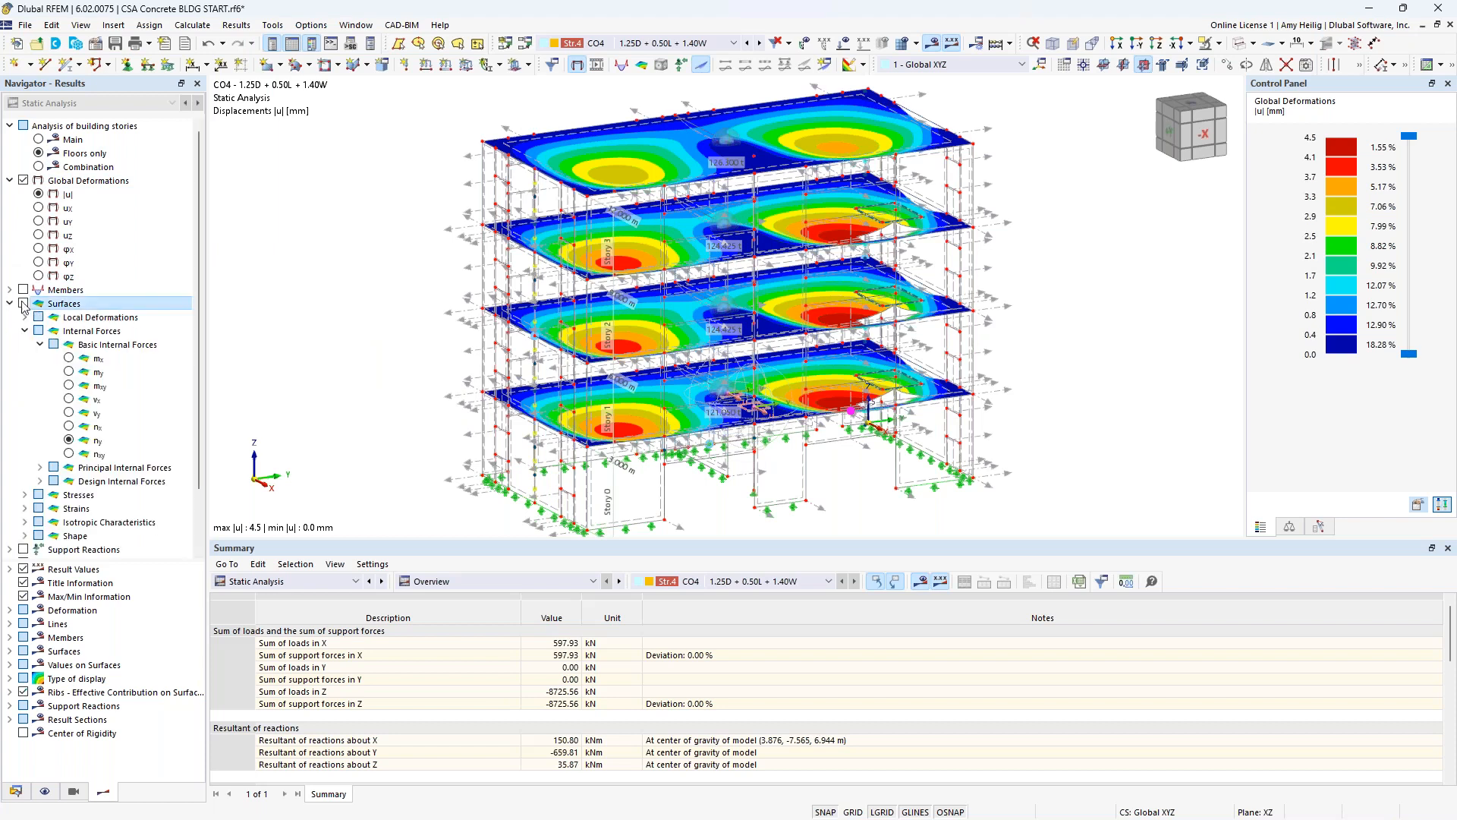
pyautogui.click(85, 358)
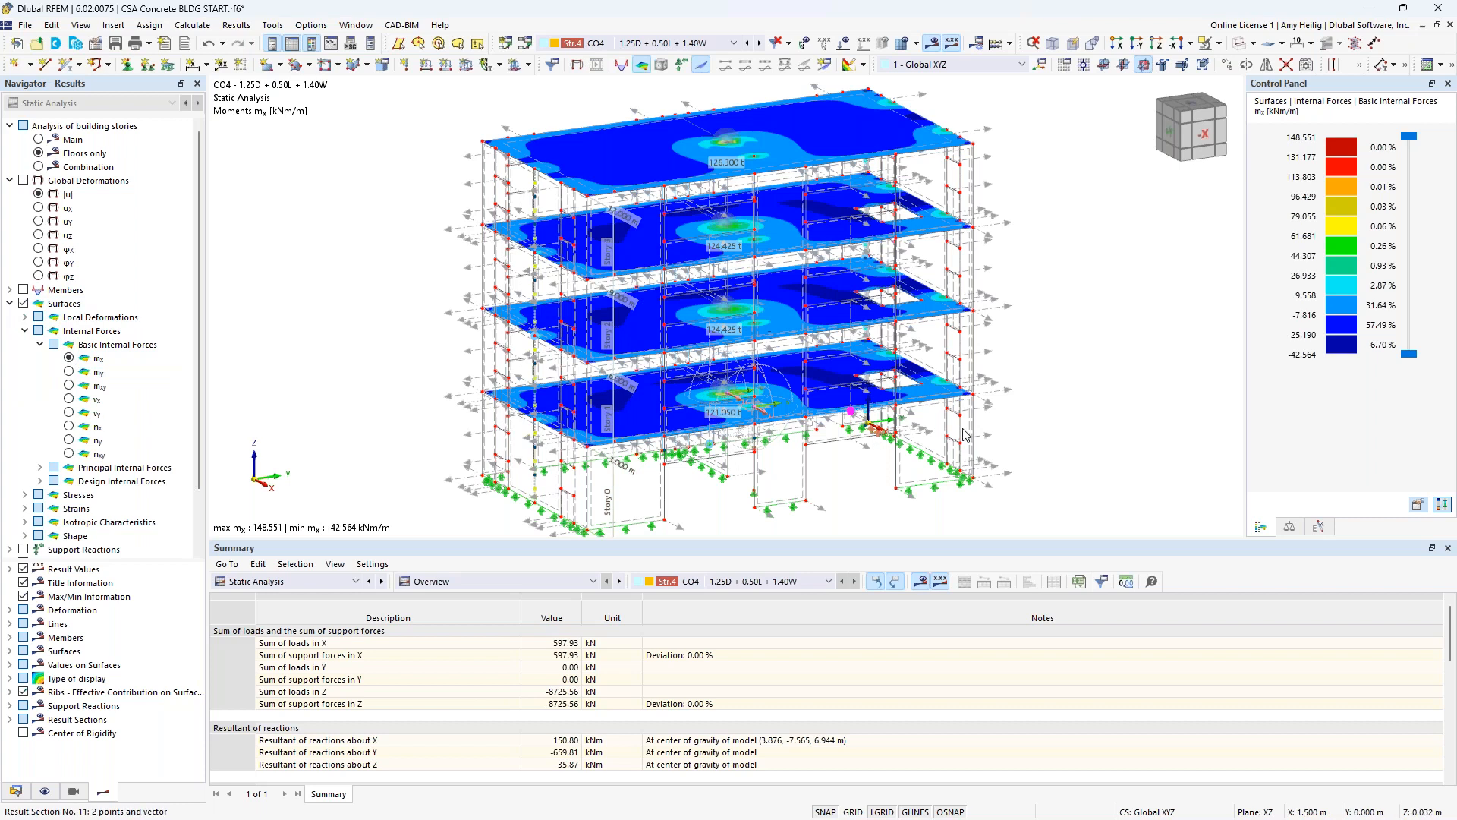
pyautogui.click(69, 372)
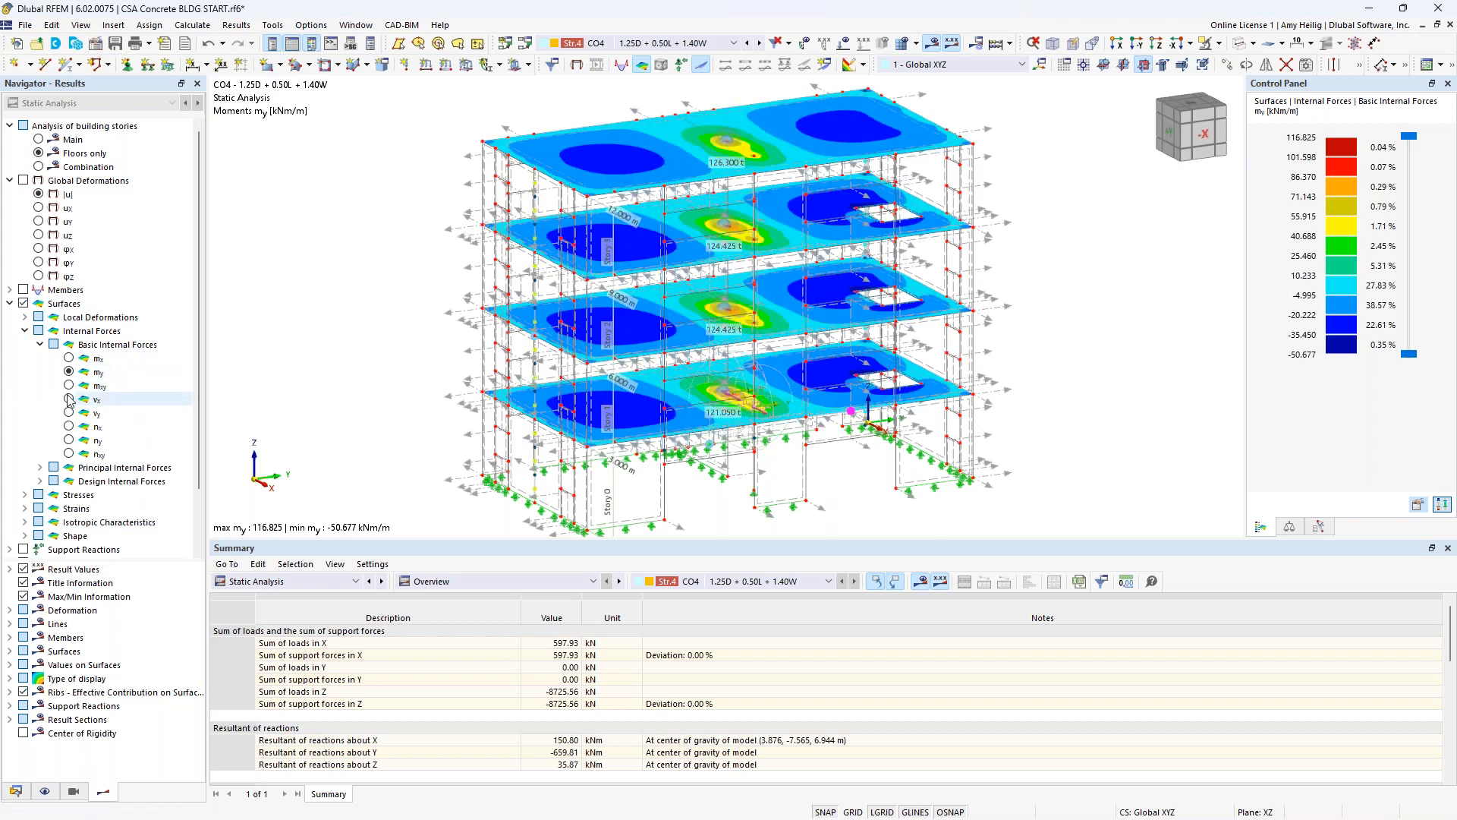
pyautogui.click(69, 426)
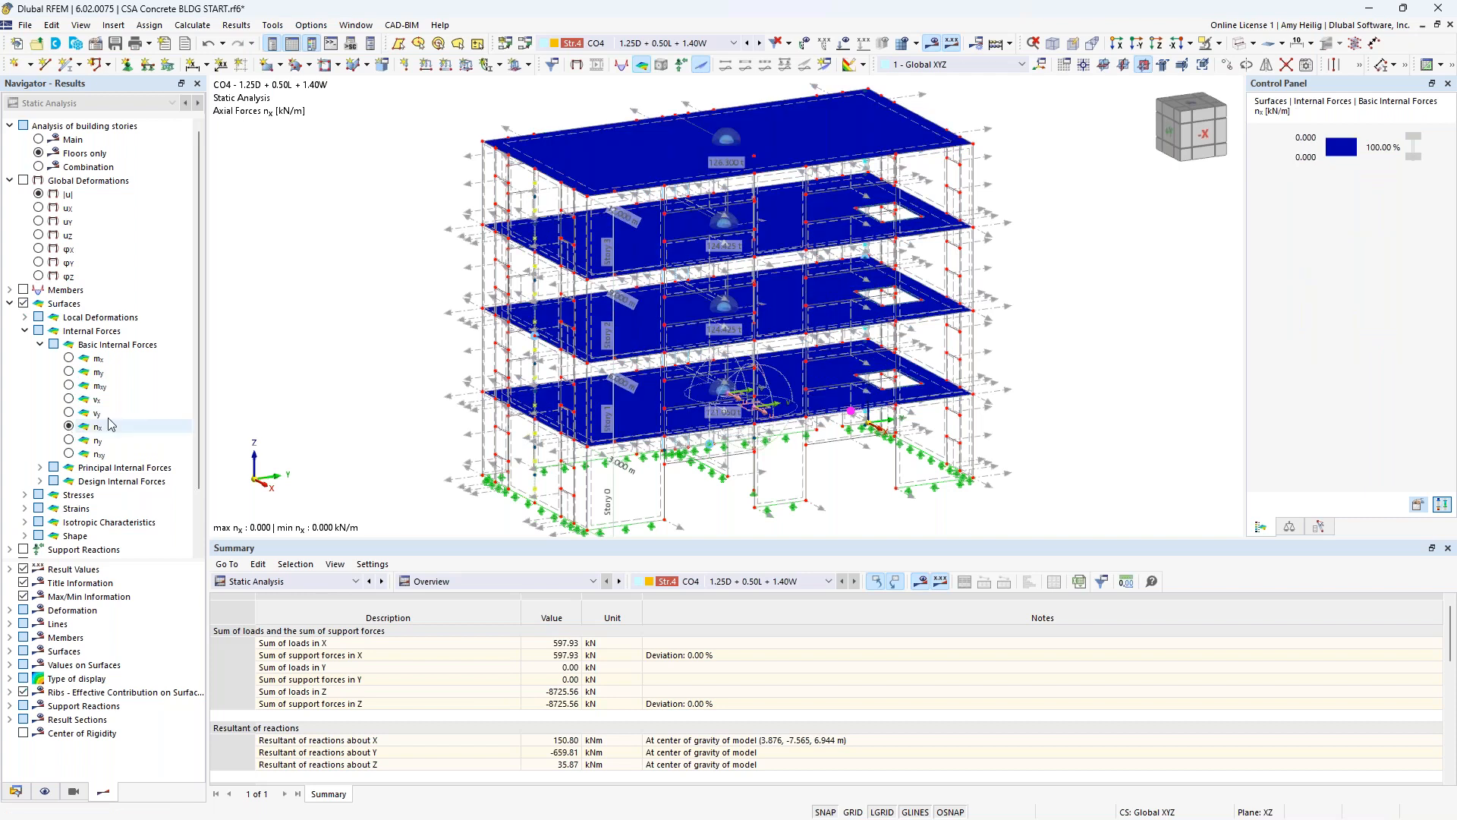
pyautogui.click(70, 441)
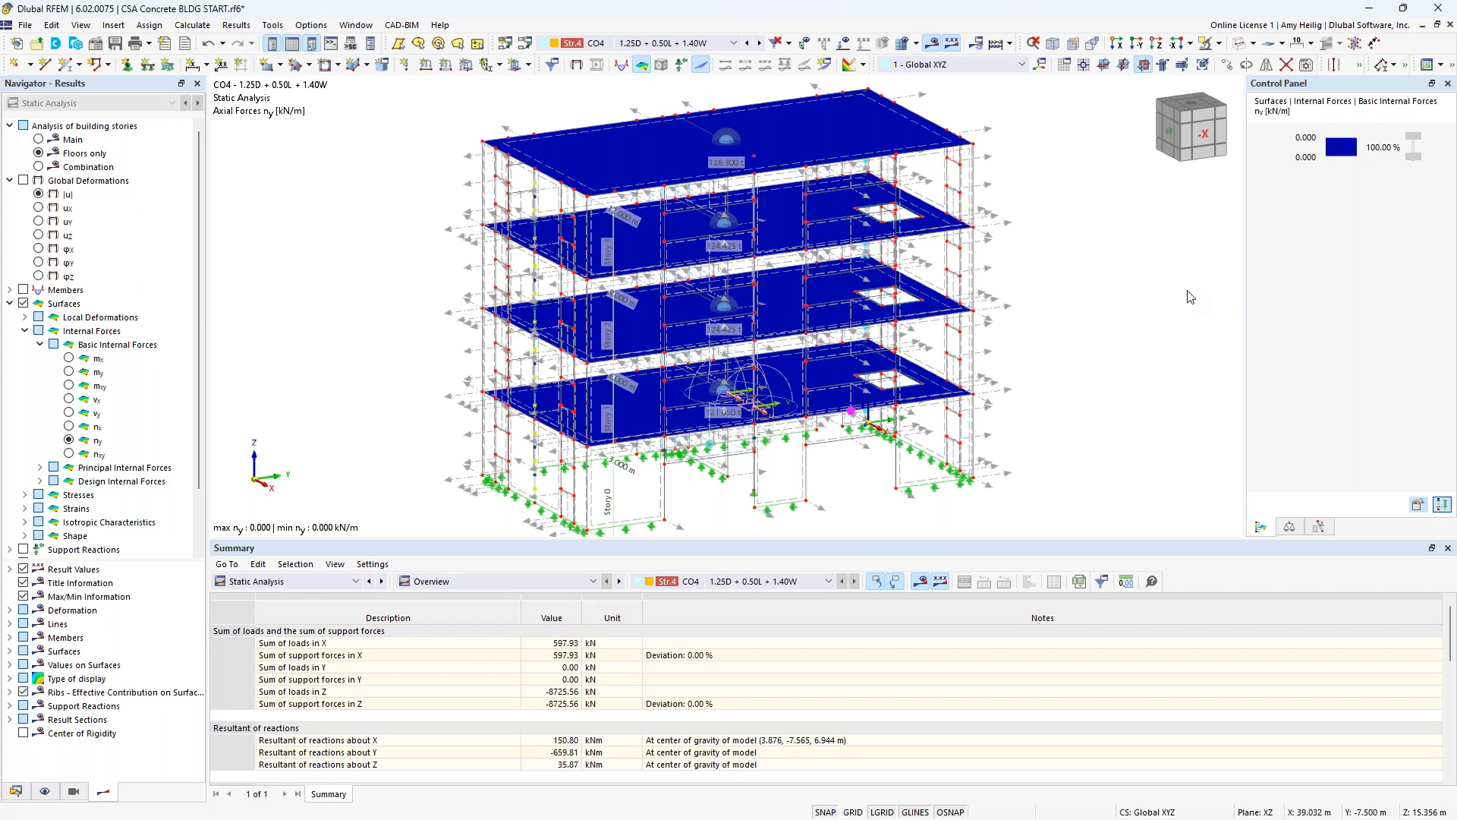
# - Set the building stories analysis to Main and display the member shear forces Vz/Vv in principal axes
pyautogui.click(10, 303)
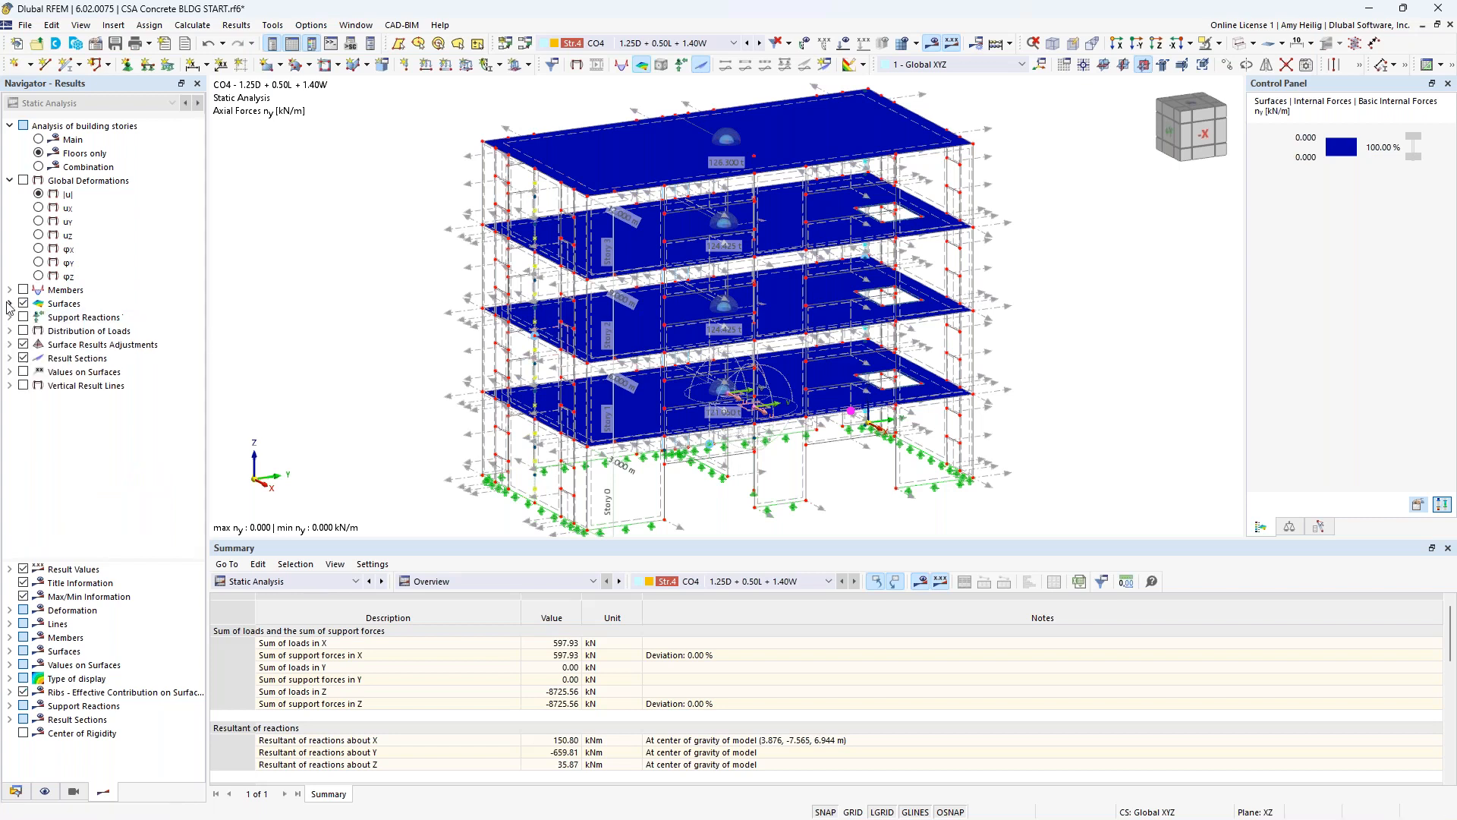
pyautogui.click(39, 139)
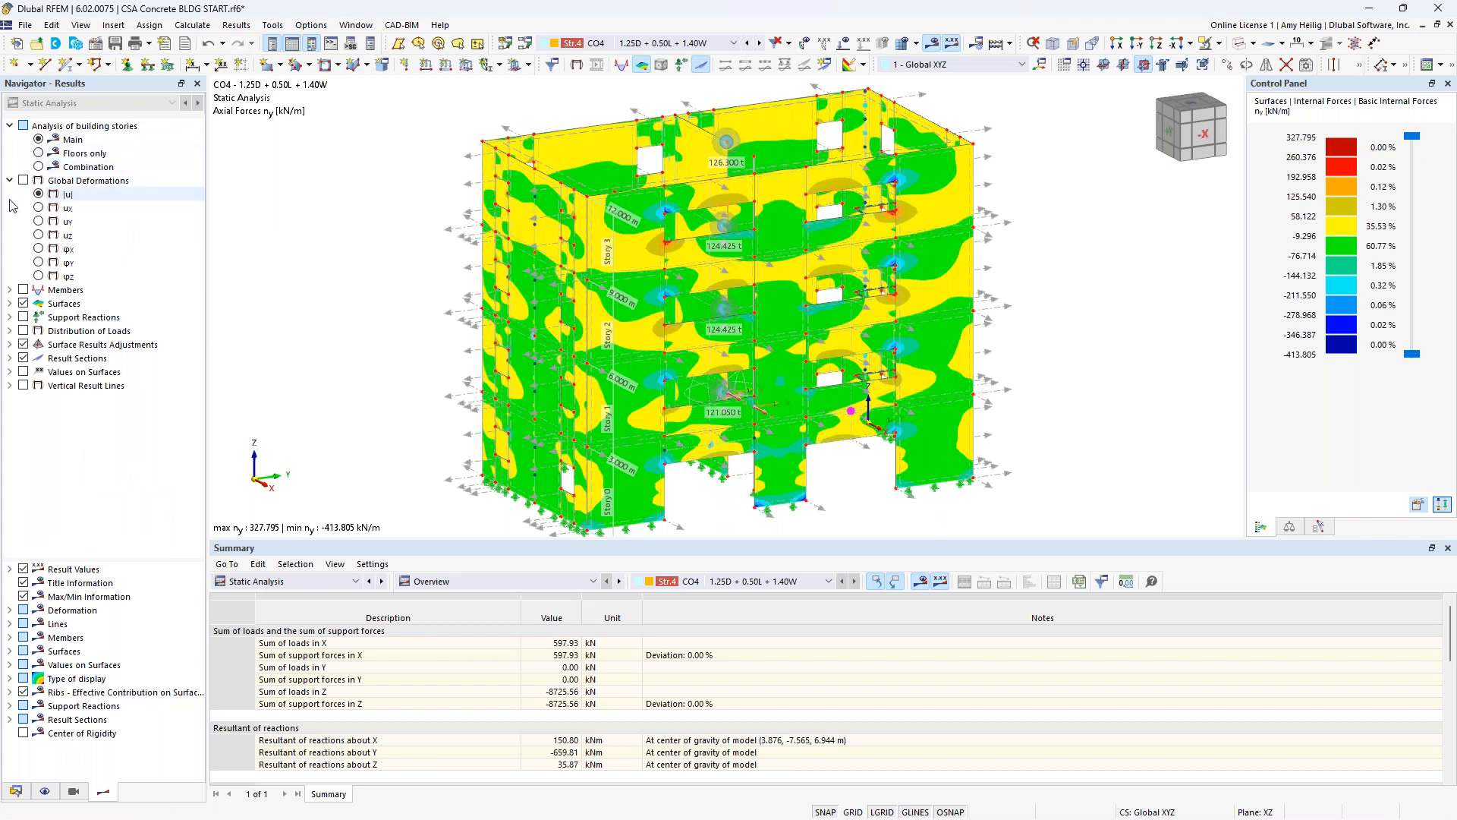
pyautogui.click(24, 290)
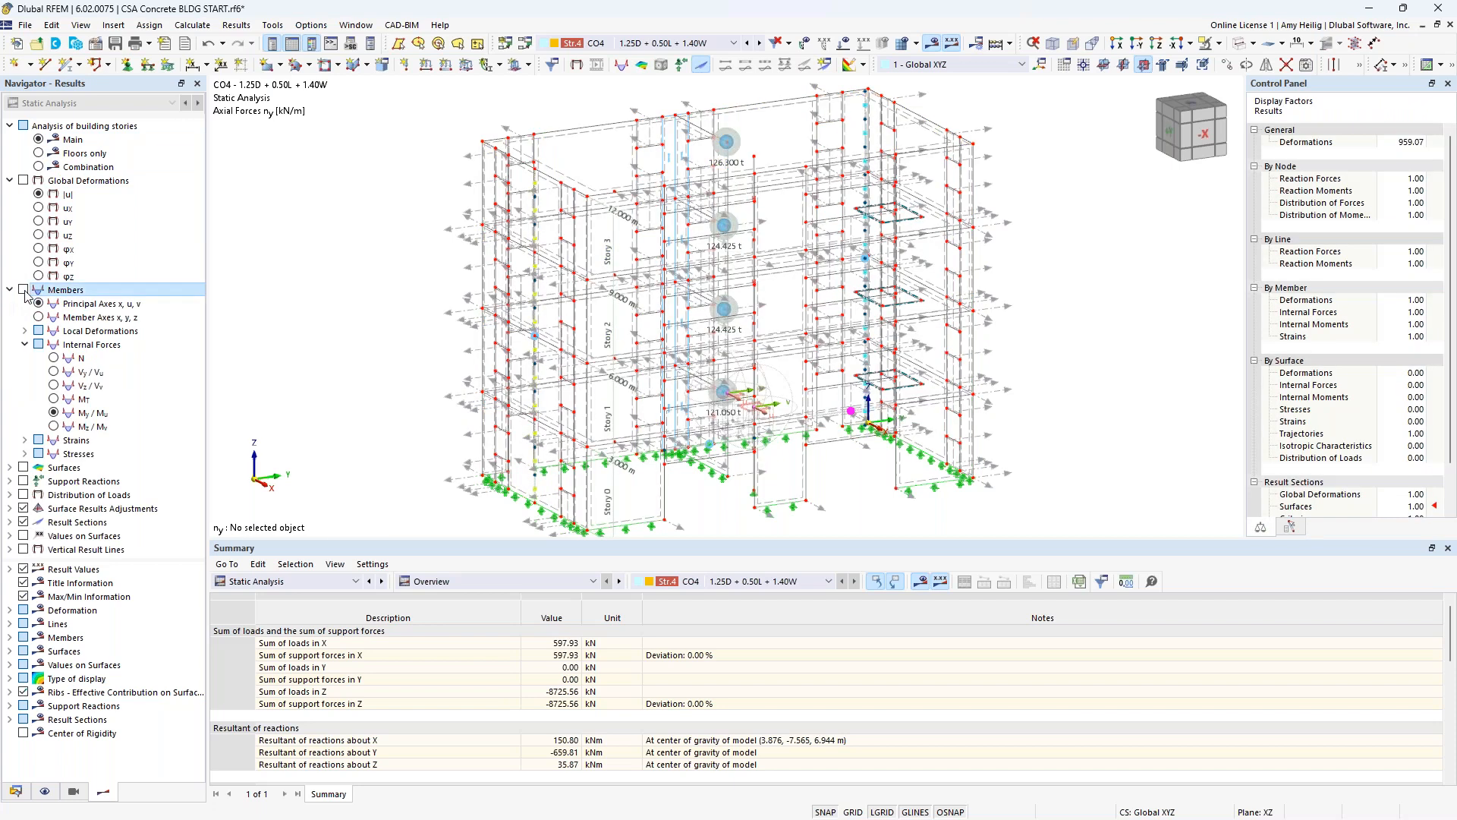
pyautogui.click(53, 385)
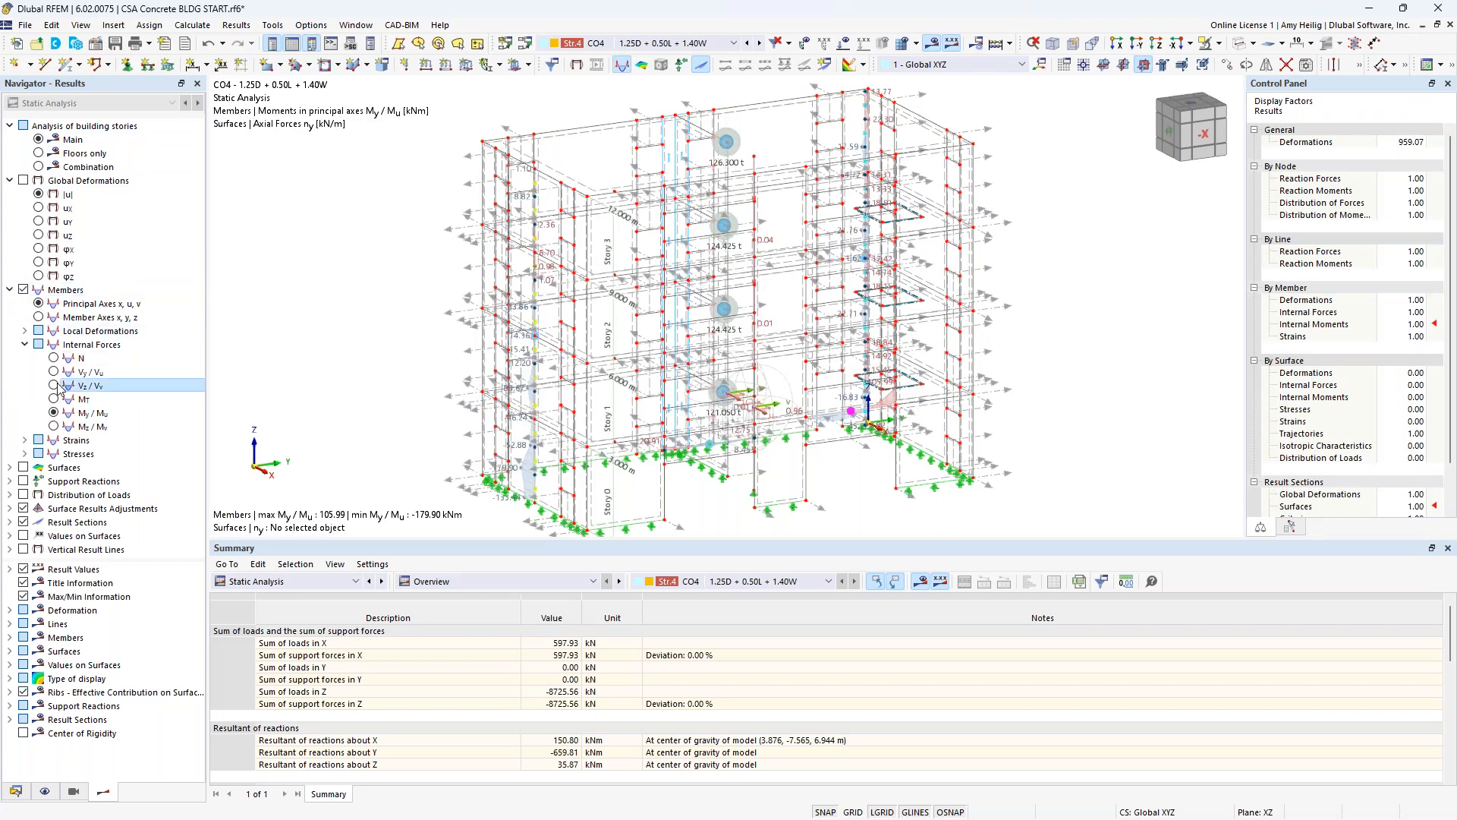
# - Activate visibilities by member type, showing only the result beams and excluding the ordinary beams
pyautogui.click(74, 791)
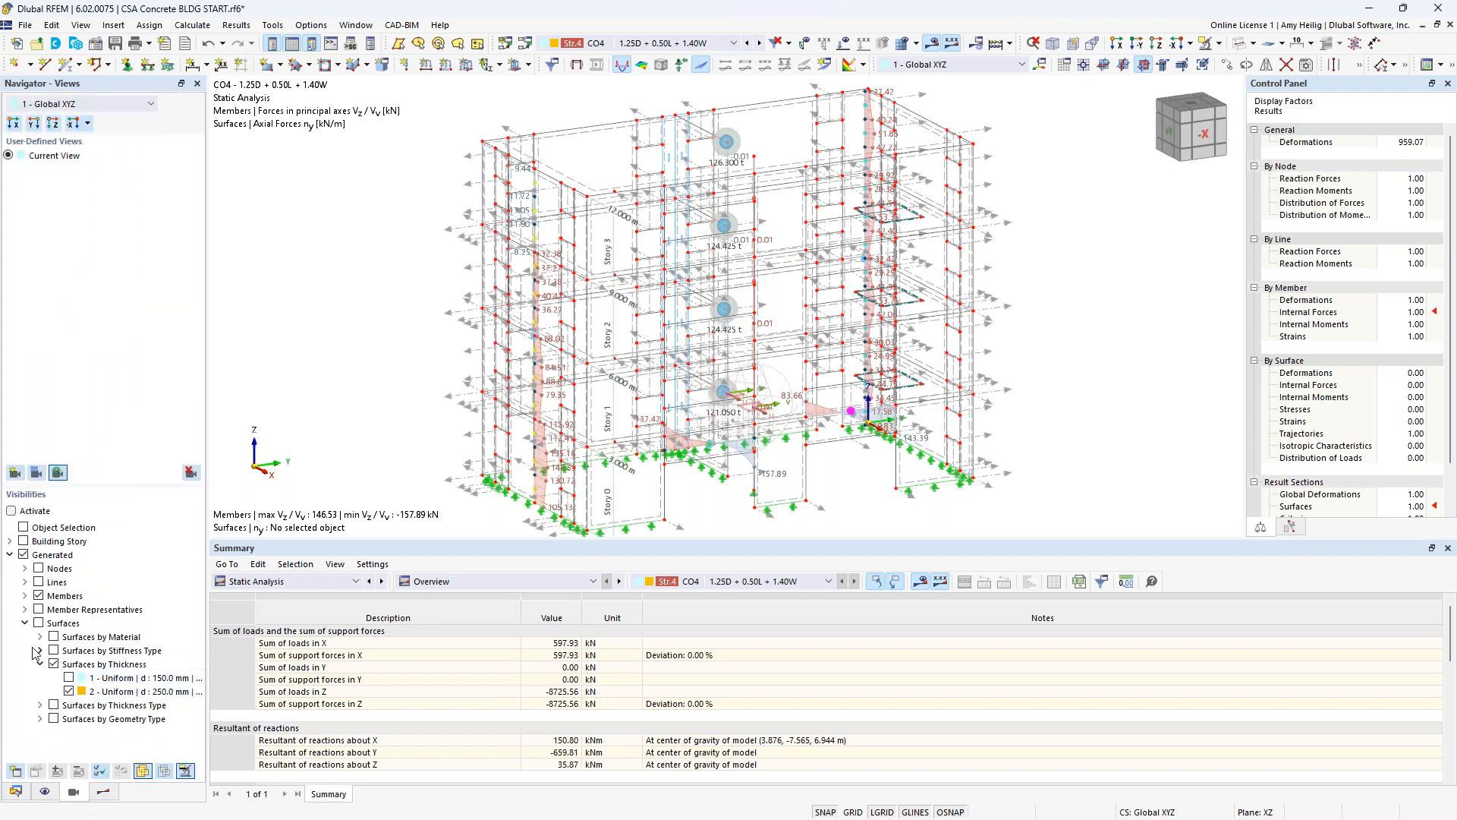
pyautogui.click(24, 623)
pyautogui.click(25, 596)
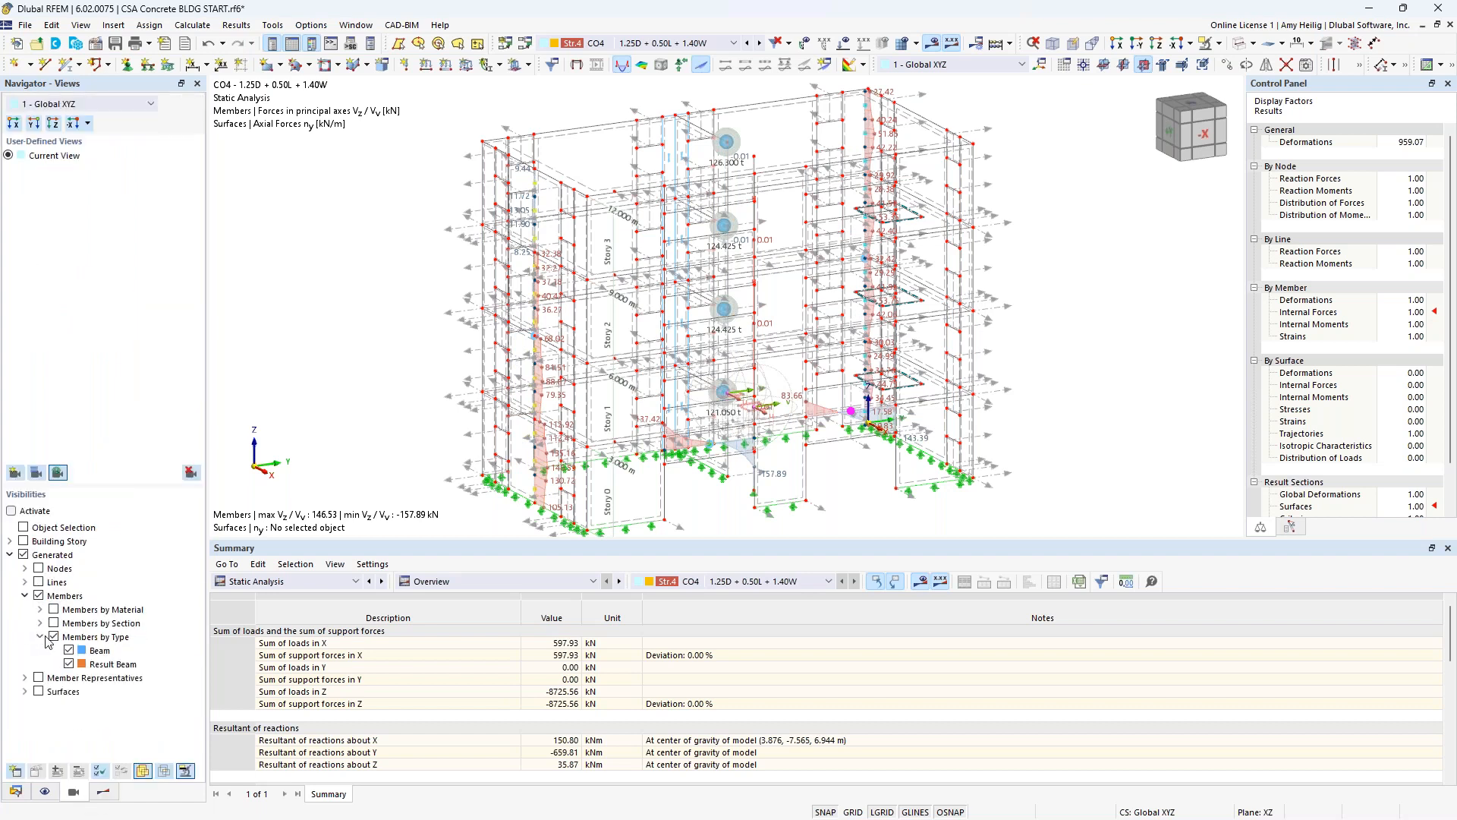
pyautogui.click(68, 651)
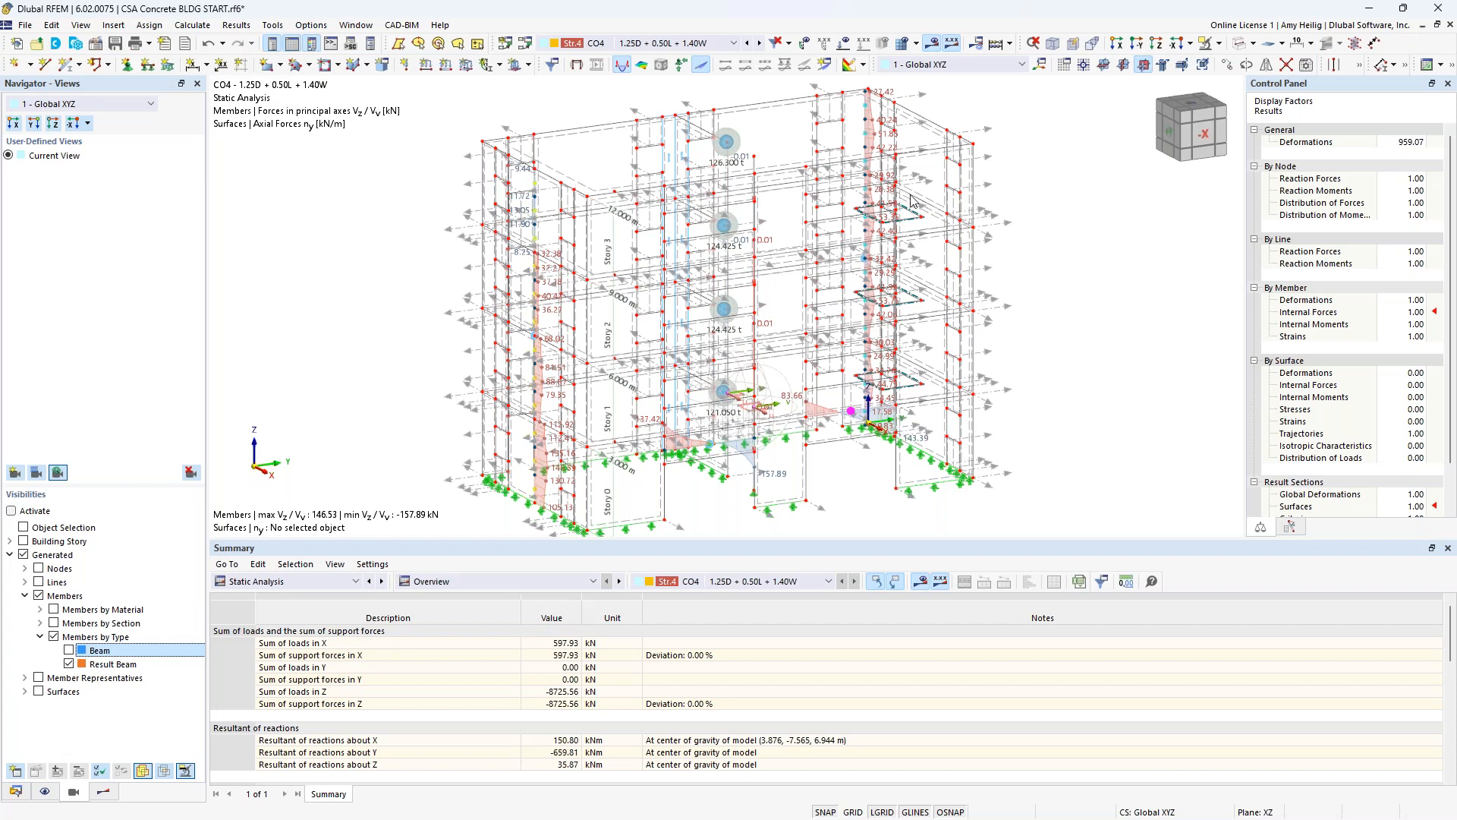
pyautogui.click(1219, 47)
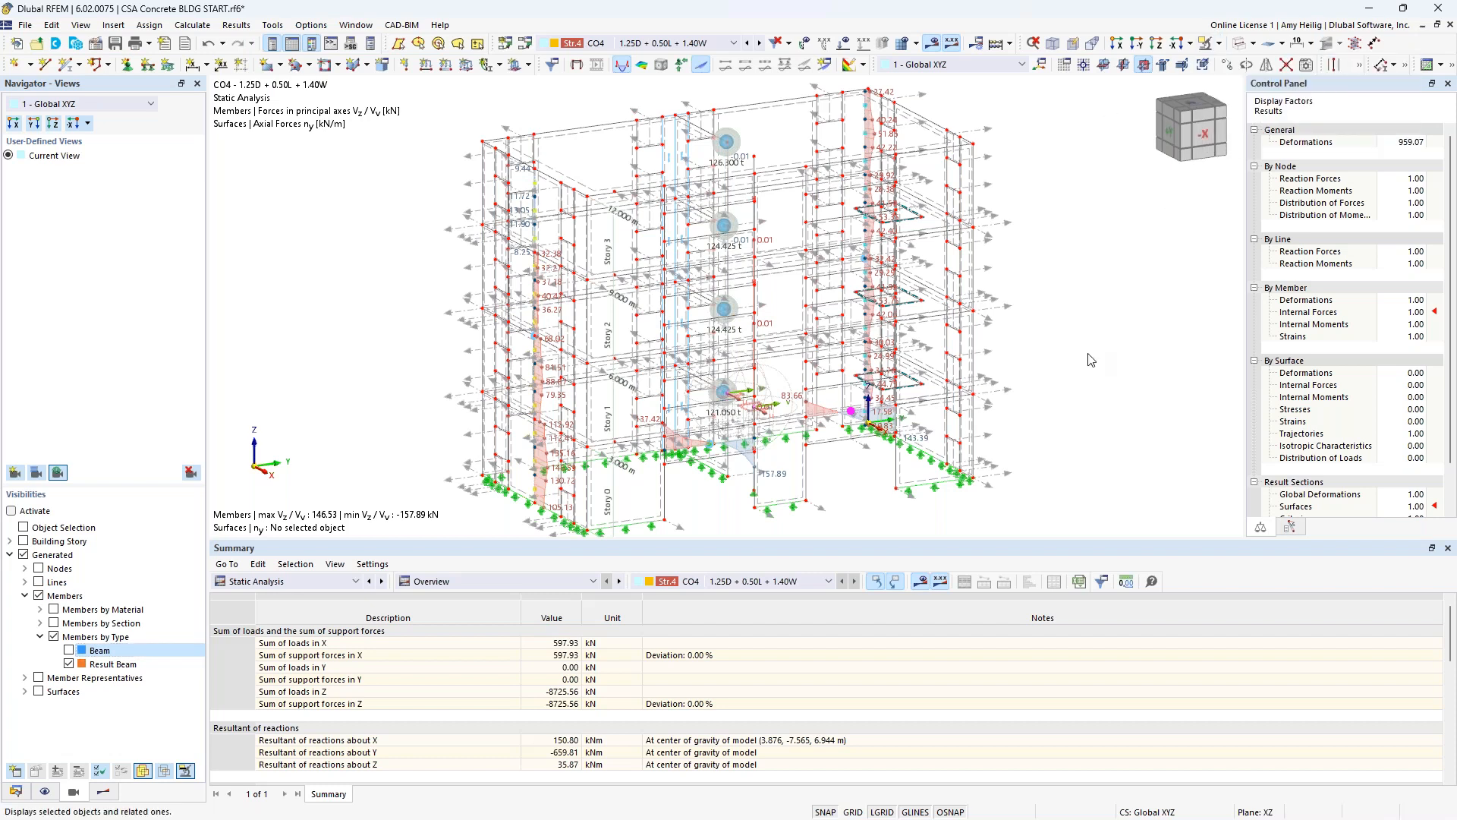
pyautogui.click(69, 666)
pyautogui.click(69, 664)
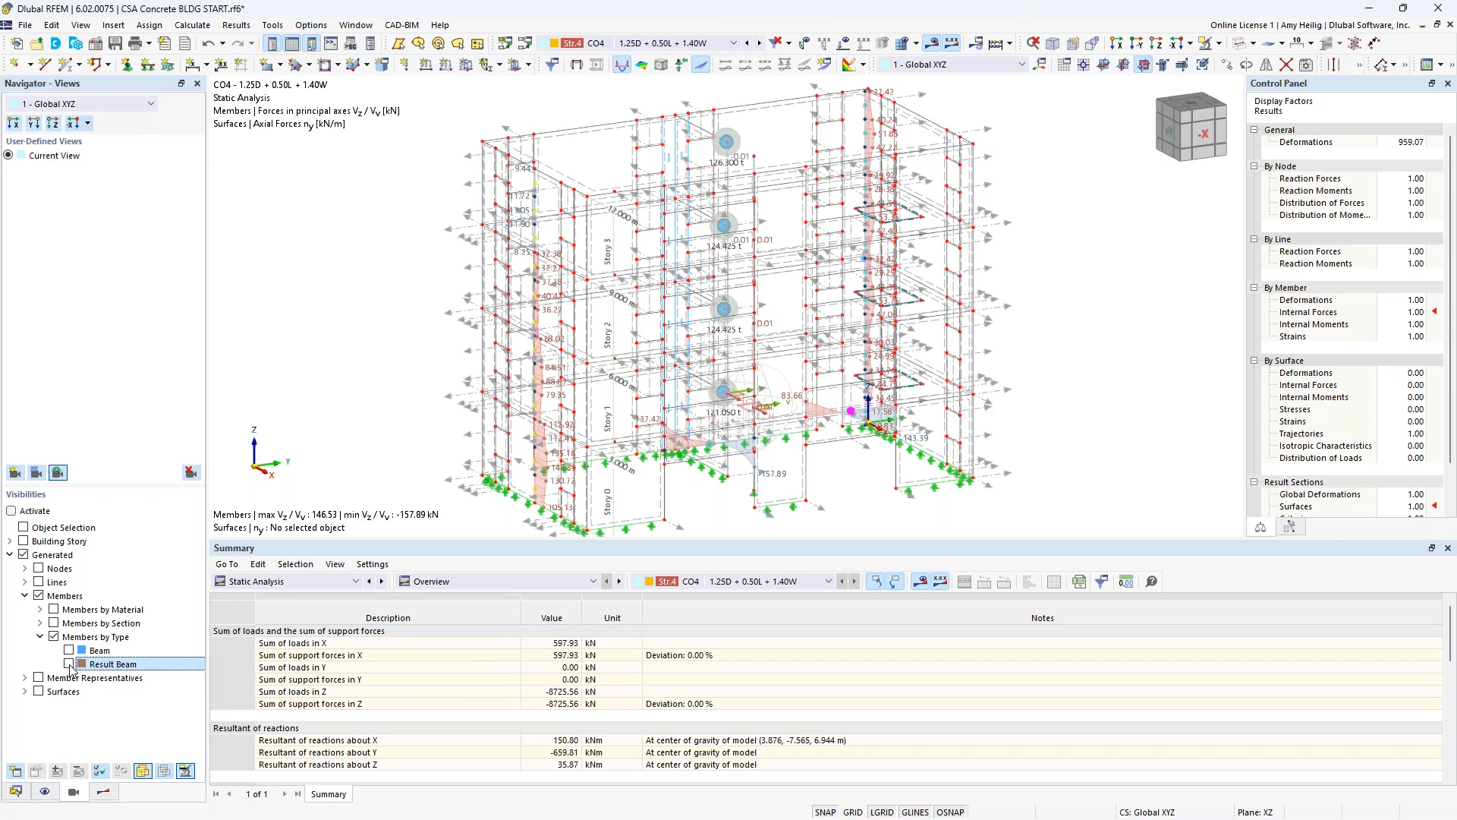
# - Examine the shear force Vz/Vv diagrams on the shear wall and spandrel result beams
pyautogui.keyDown('ctrl'); pyautogui.moveTo(414, 412); pyautogui.dragTo(458, 400, button='middle'); pyautogui.keyUp('ctrl')
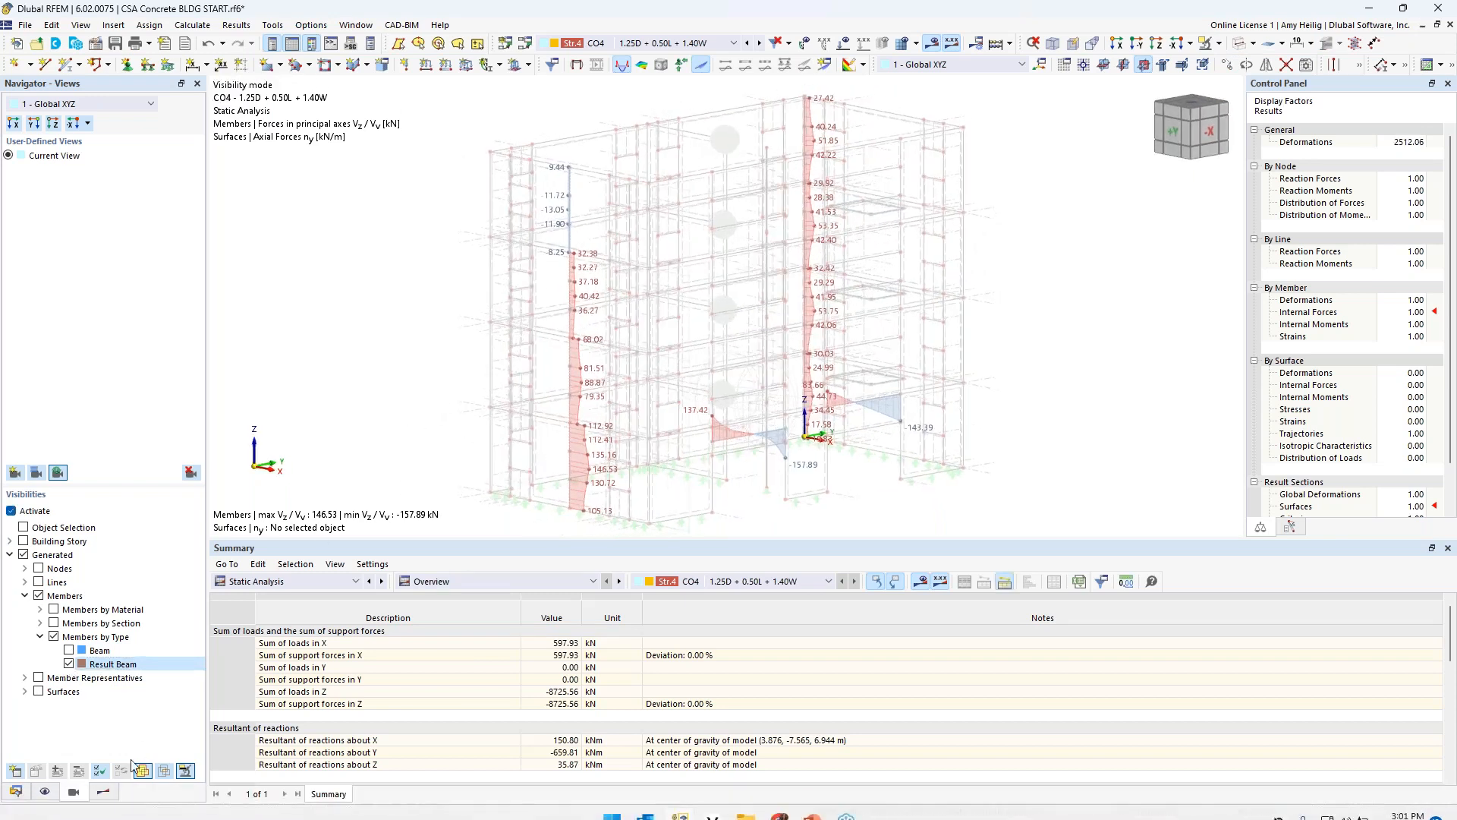
pyautogui.click(103, 792)
pyautogui.scroll(1, 581, 479)
pyautogui.scroll(1, 580, 480)
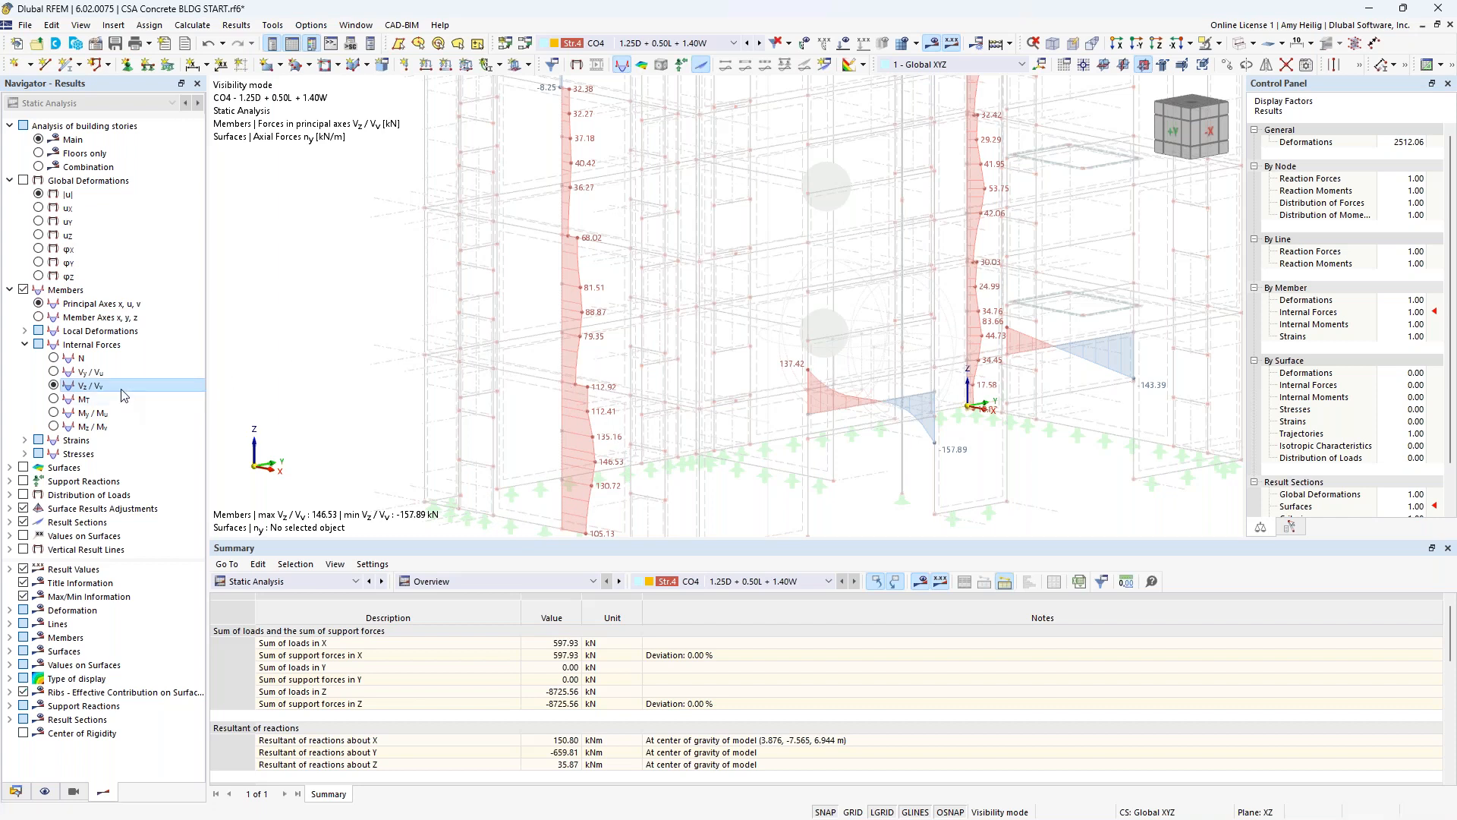
# - Compare the moments My/Mu, axial forces N and shear forces Vz/Vv along the wall and spandrel result beams, finishing on My/Mu
pyautogui.click(53, 412)
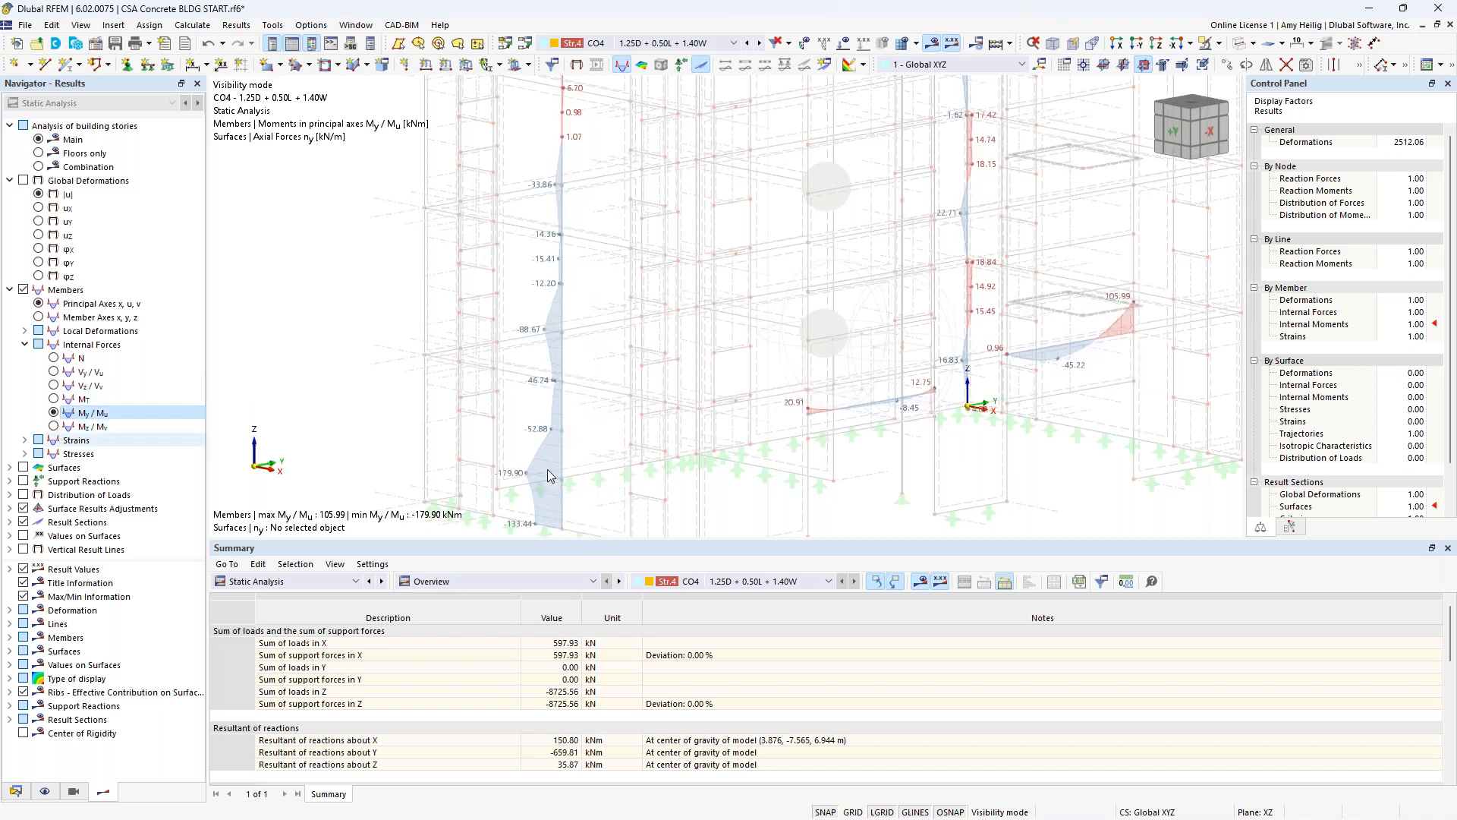
pyautogui.click(59, 361)
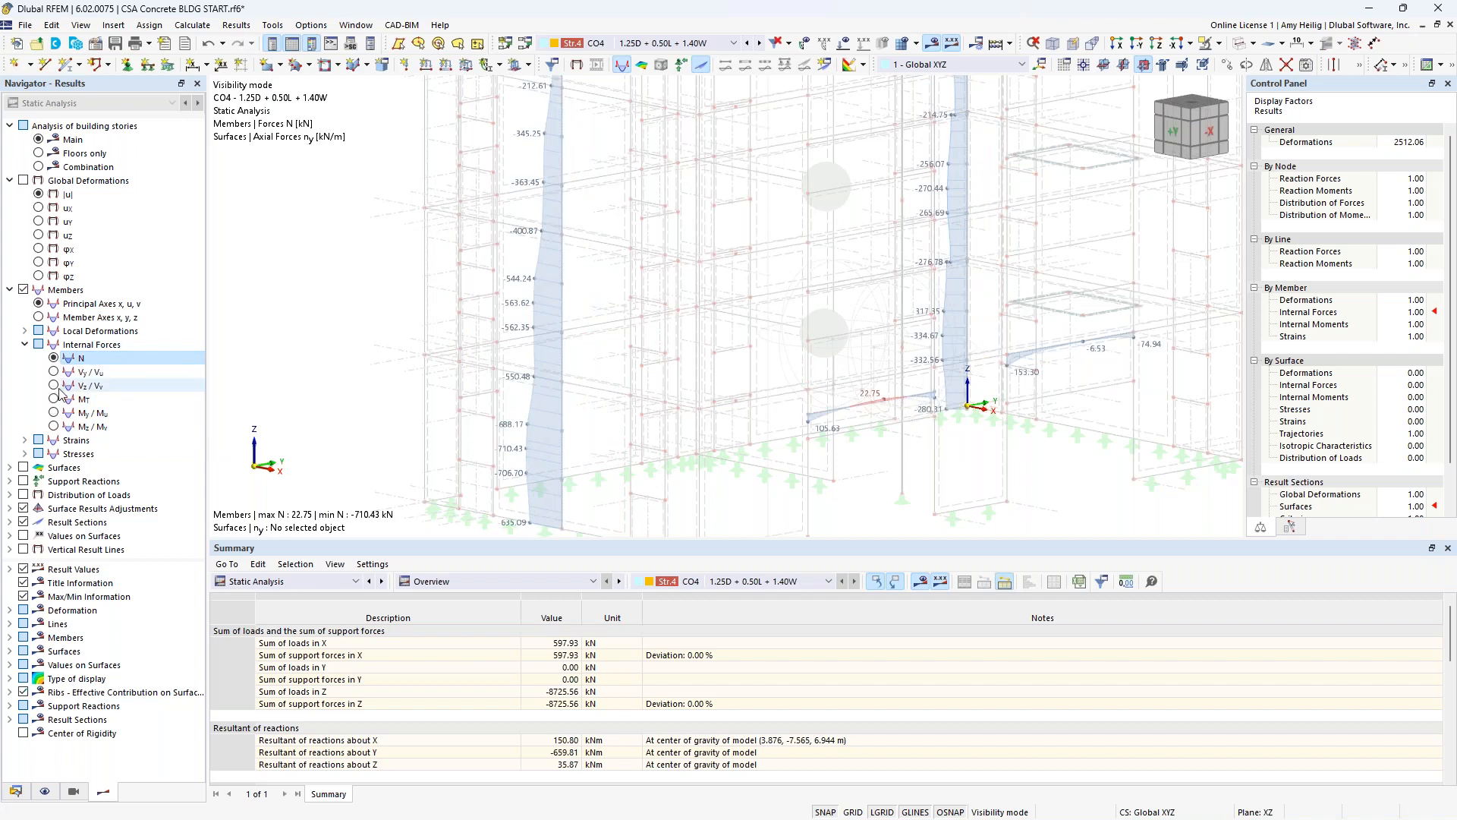
pyautogui.click(59, 387)
pyautogui.keyDown('ctrl'); pyautogui.moveTo(1170, 335); pyautogui.dragTo(698, 353, button='middle'); pyautogui.keyUp('ctrl')
pyautogui.moveTo(828, 403); pyautogui.dragTo(699, 334, button='middle')
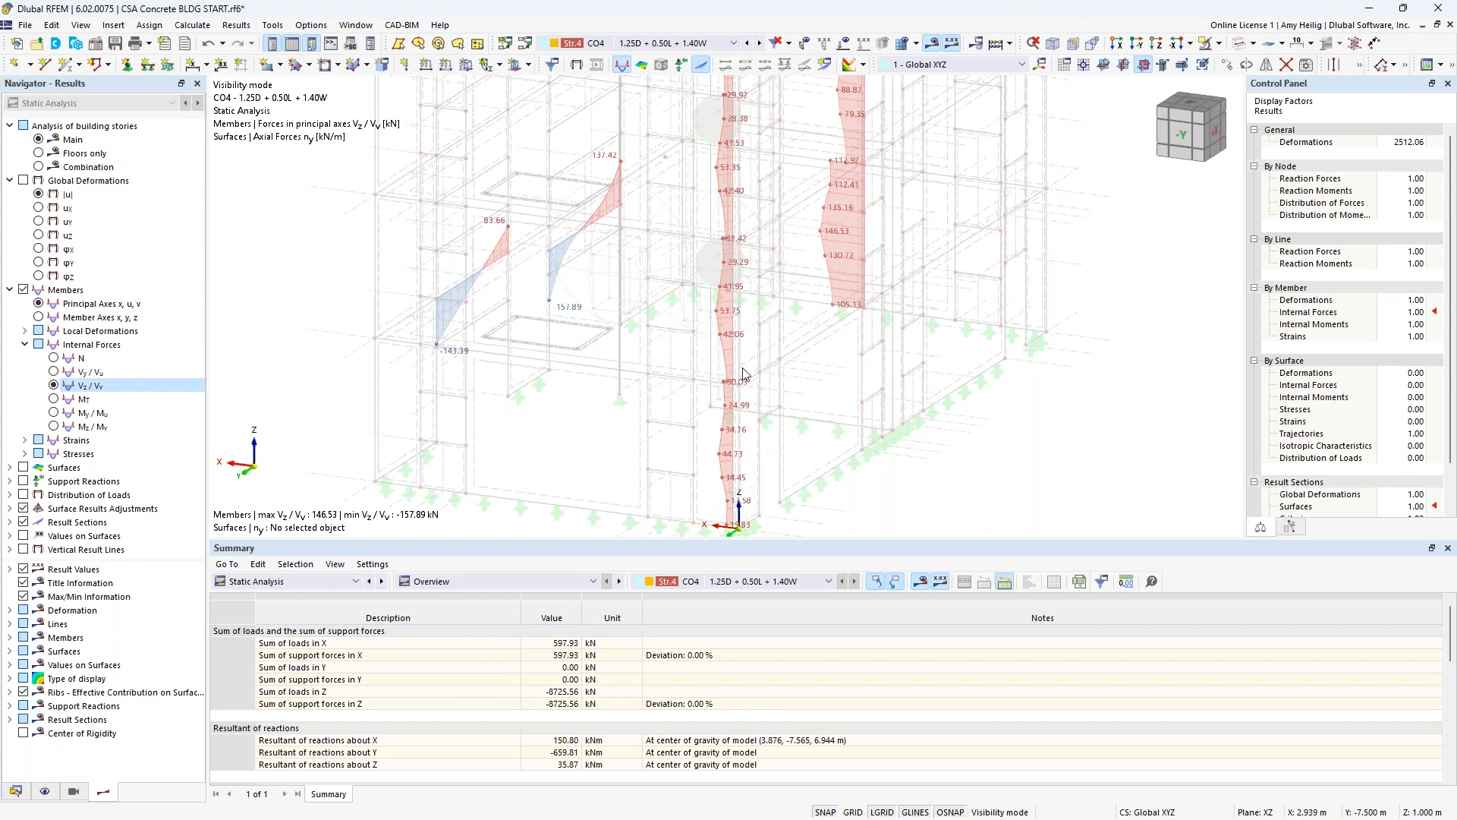
pyautogui.keyDown('ctrl'); pyautogui.moveTo(383, 341); pyautogui.dragTo(766, 336, button='middle'); pyautogui.keyUp('ctrl')
pyautogui.scroll(2, 691, 349)
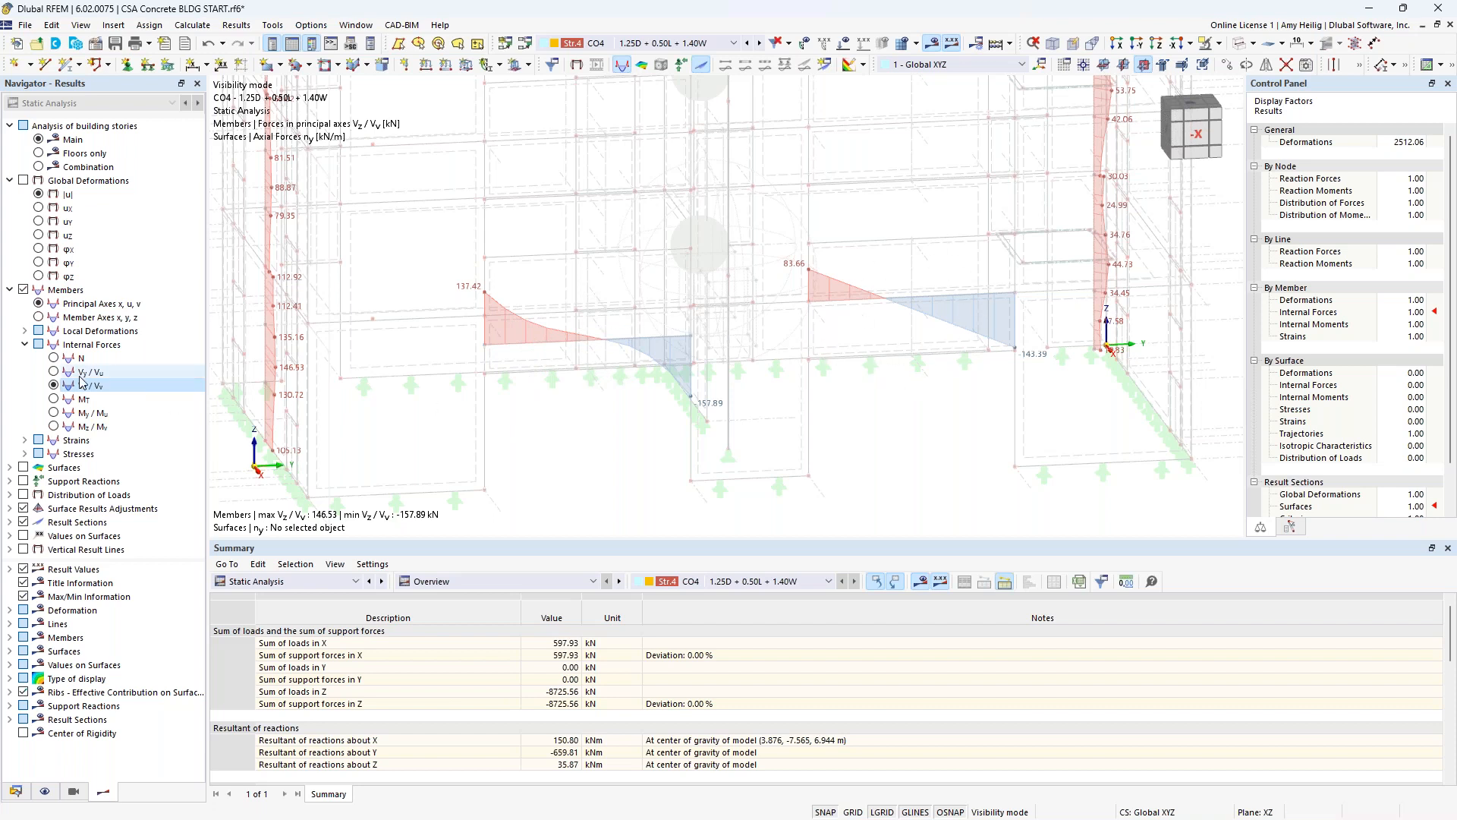
pyautogui.click(54, 412)
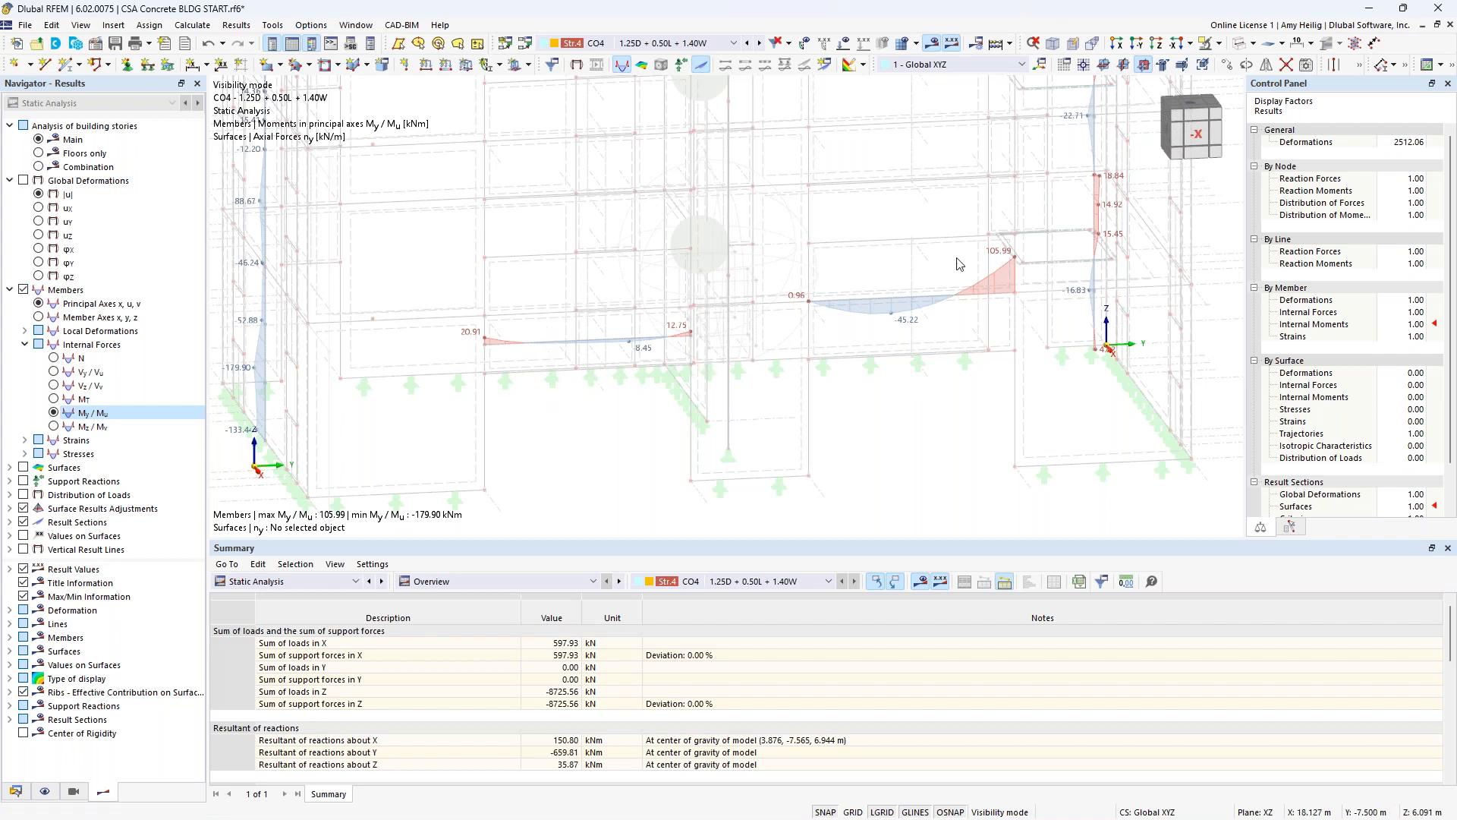
# - Cancel the visibility mode and isolate the lower-storey spandrel surface on the building front together with its related objects
pyautogui.click(1219, 44)
pyautogui.click(1245, 139)
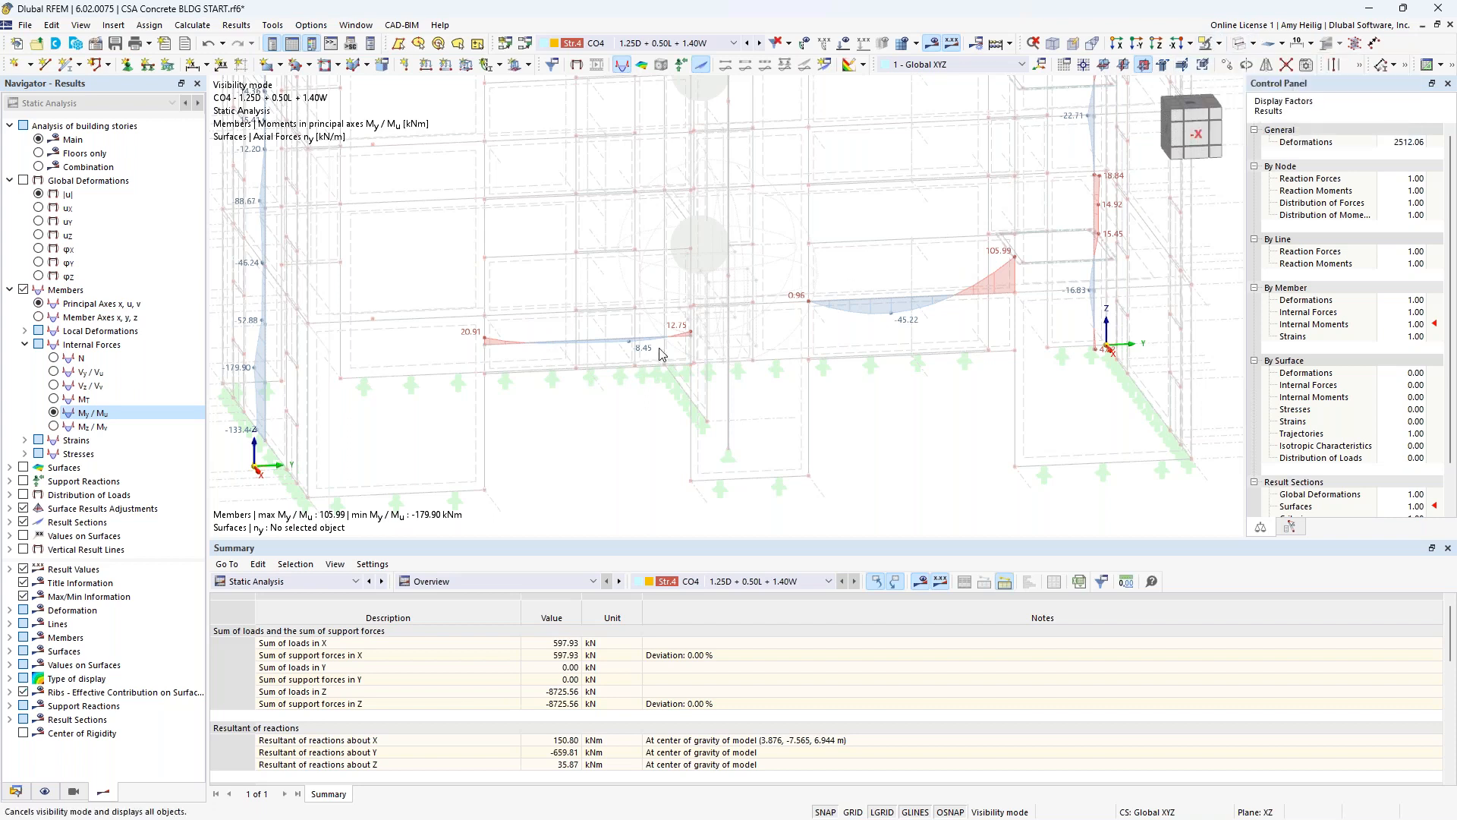
pyautogui.click(1240, 44)
pyautogui.click(586, 356)
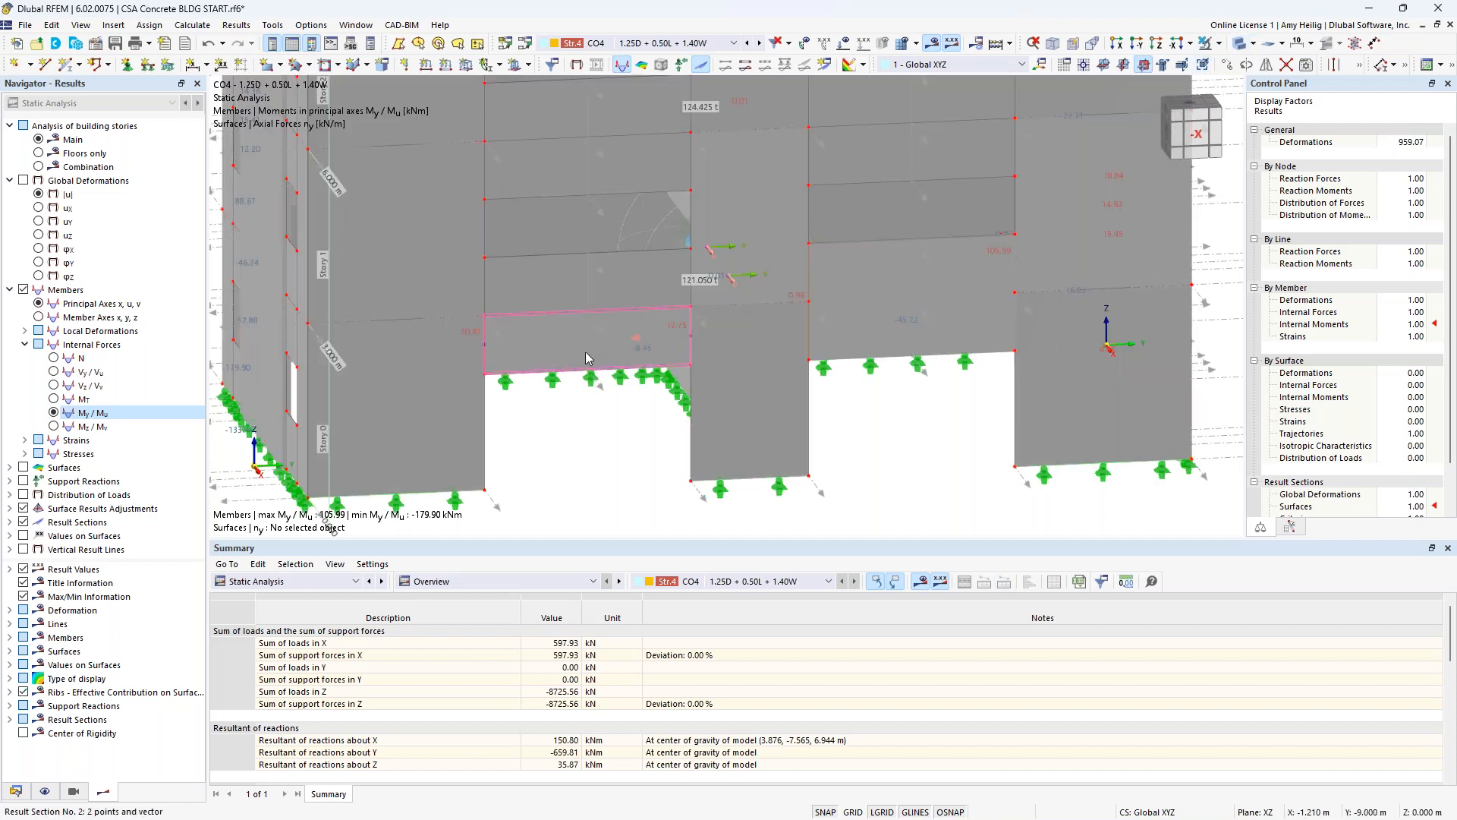
pyautogui.click(1218, 44)
pyautogui.click(1220, 63)
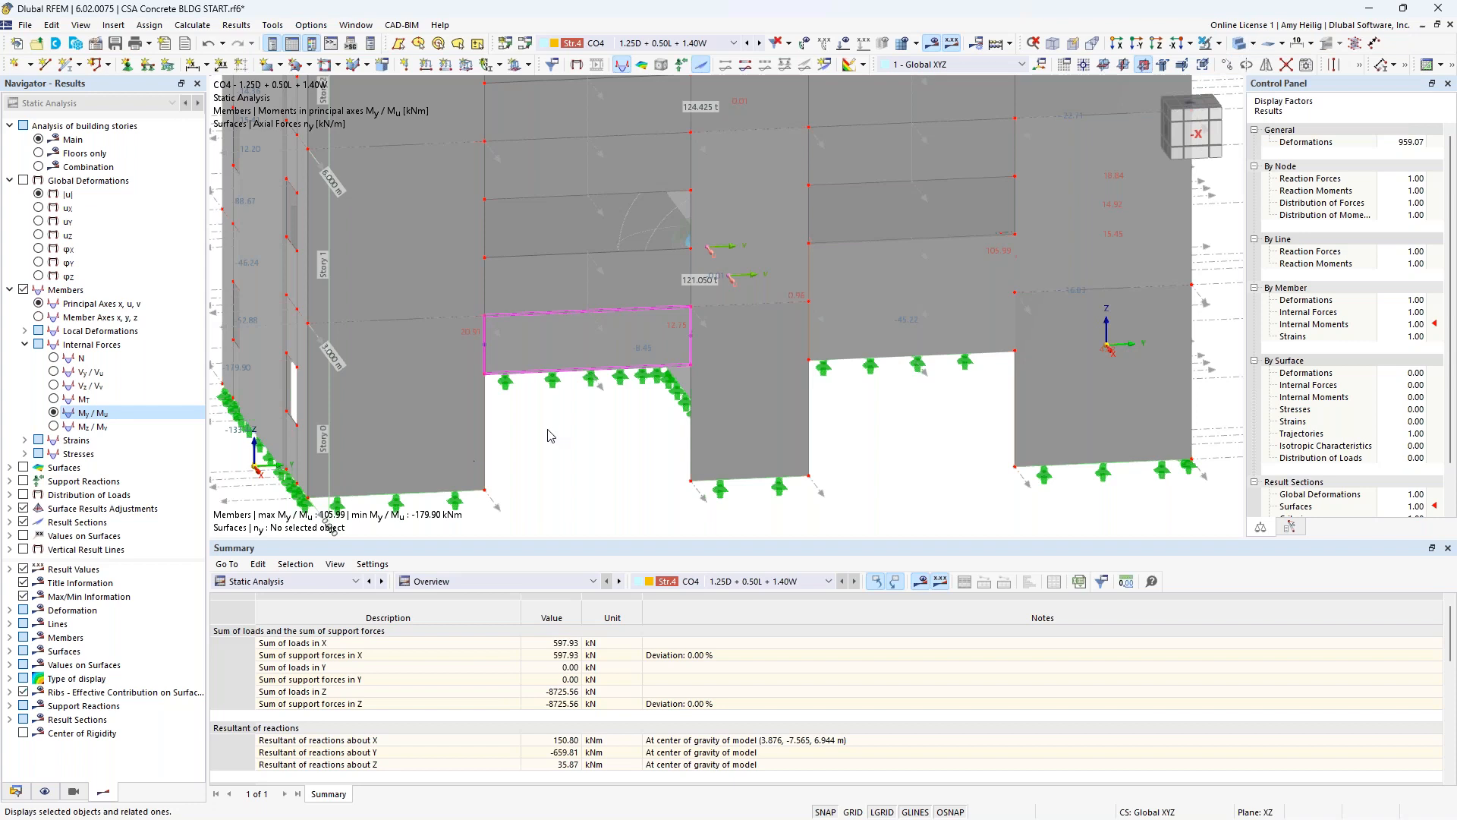
# - Open the isolated spandrel's result beam for editing and review its concrete cover and shear reinforcement
pyautogui.doubleClick(557, 343)
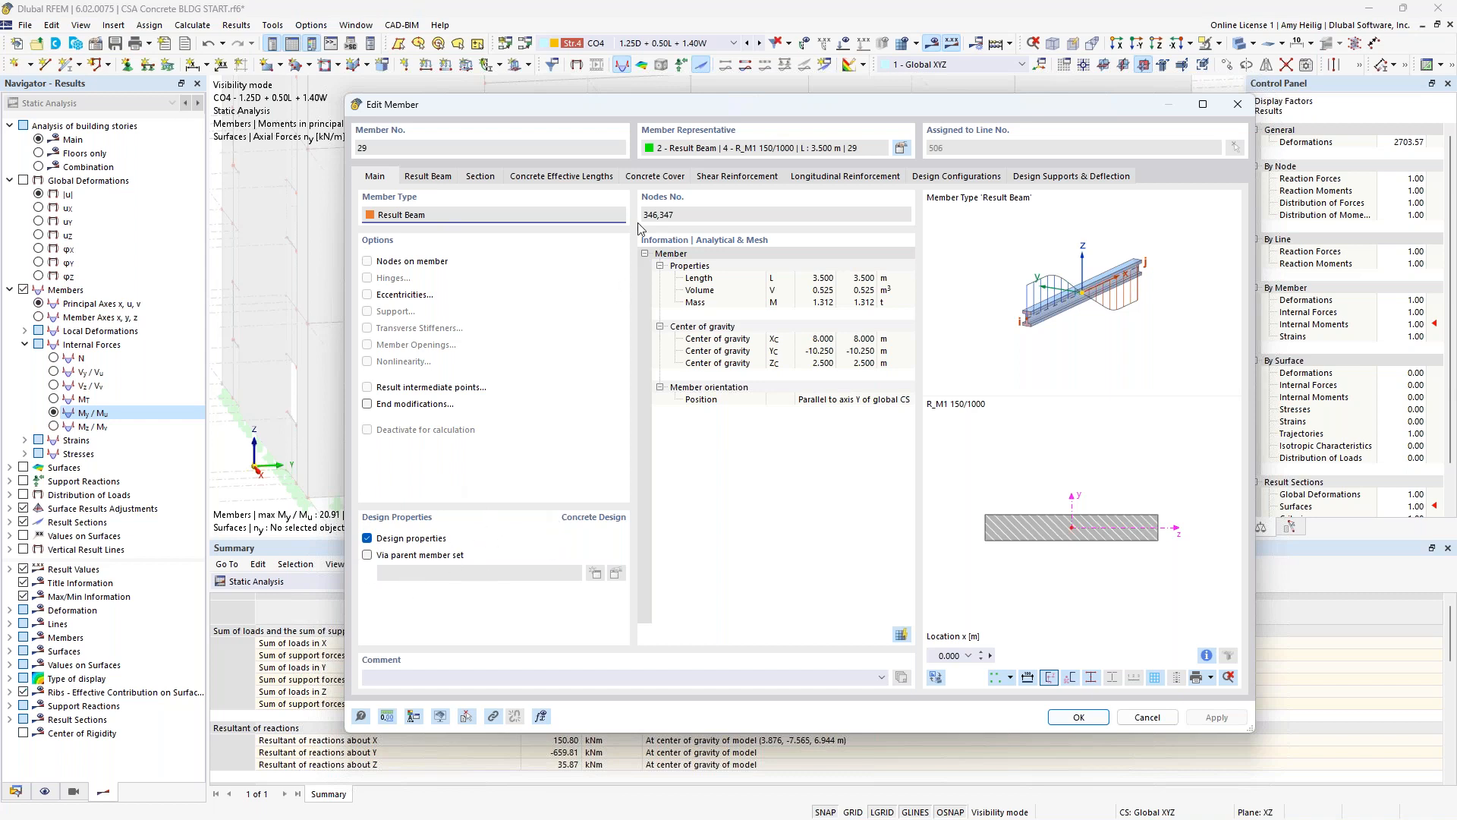
pyautogui.click(657, 178)
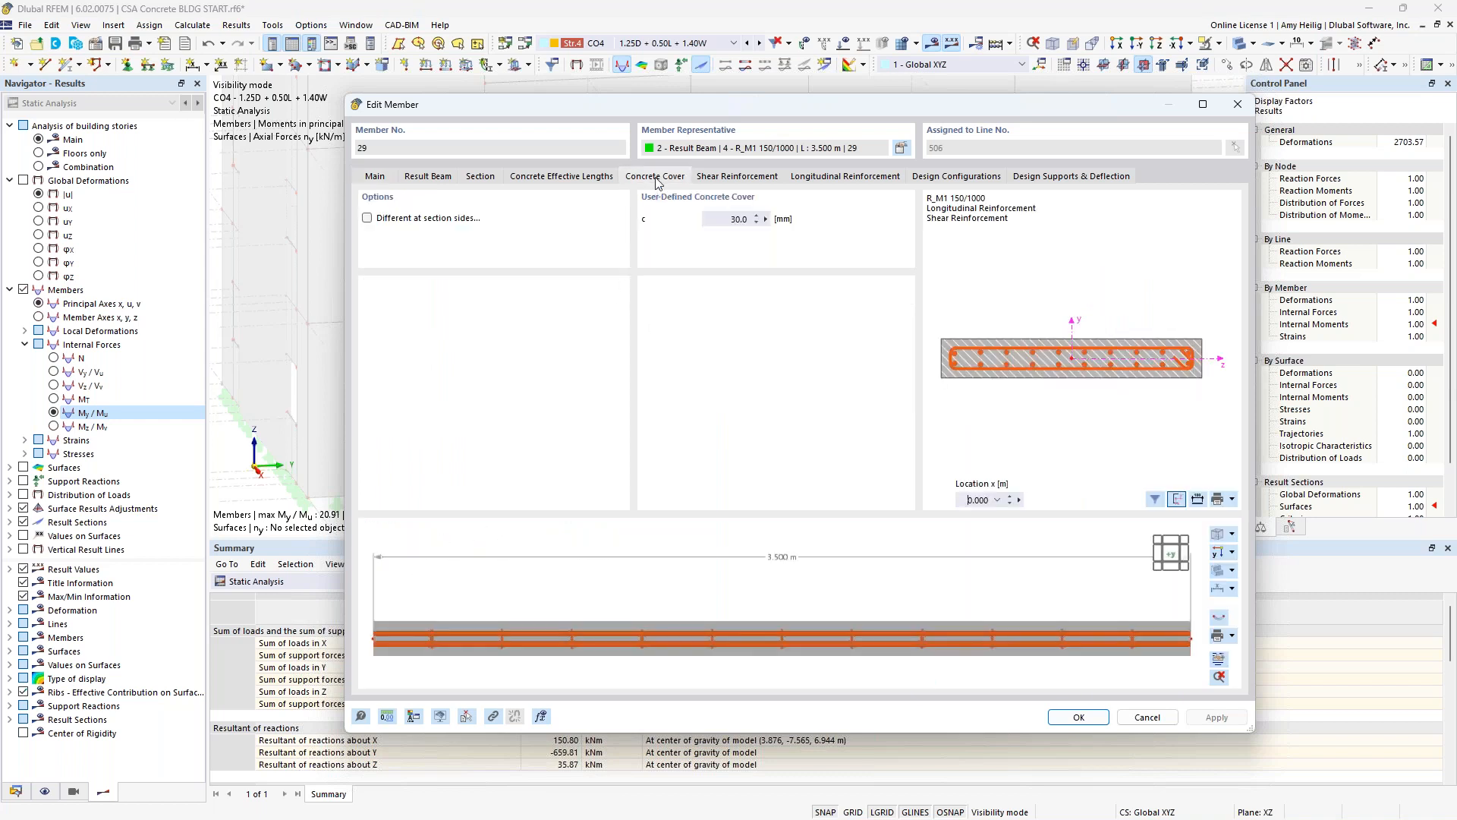
pyautogui.keyDown('ctrl'); pyautogui.moveTo(848, 615); pyautogui.dragTo(858, 654, button='middle'); pyautogui.keyUp('ctrl')
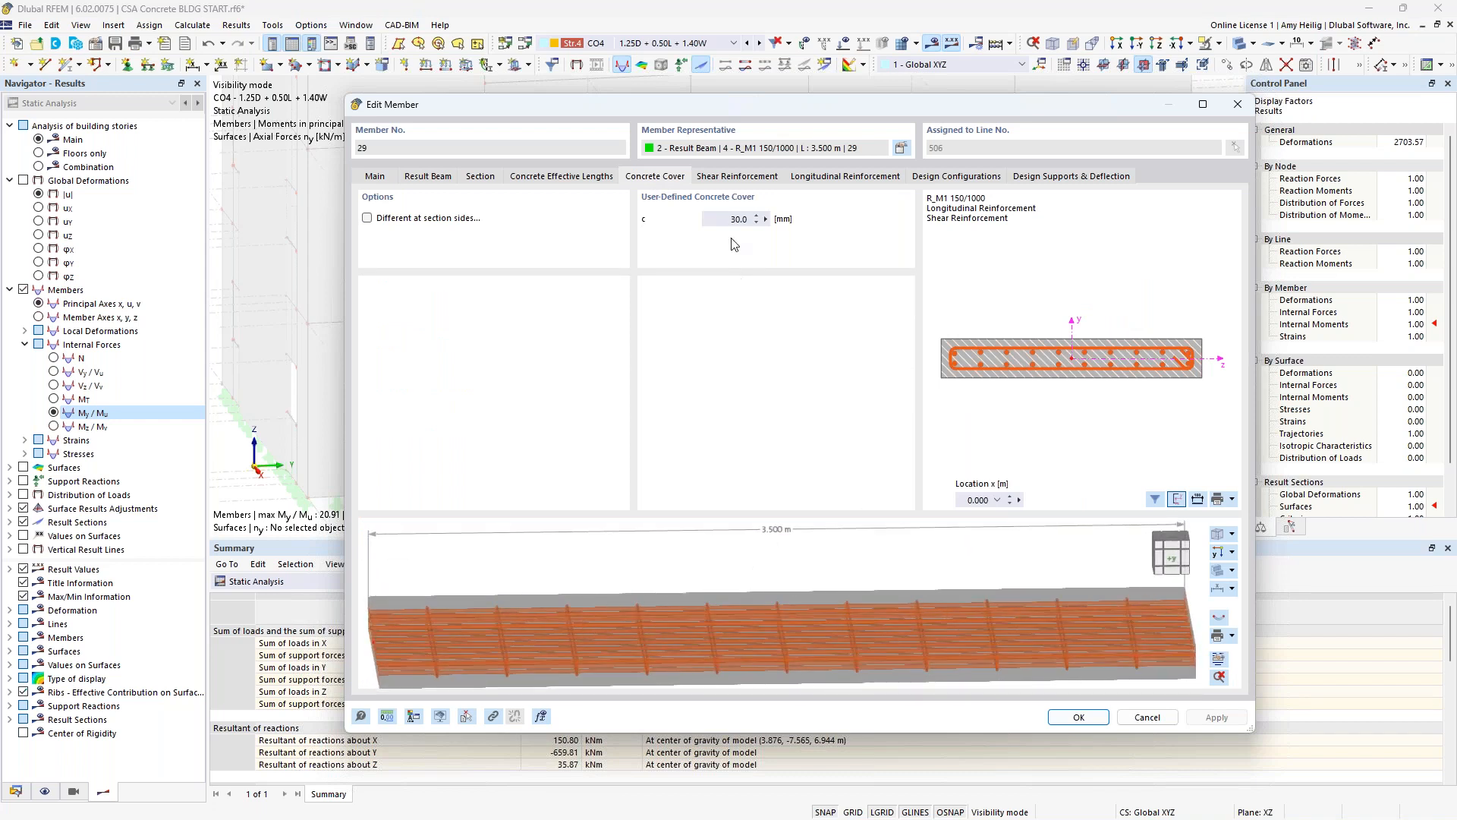
pyautogui.click(750, 180)
pyautogui.keyDown('ctrl'); pyautogui.moveTo(897, 660); pyautogui.dragTo(950, 650, button='middle'); pyautogui.keyUp('ctrl')
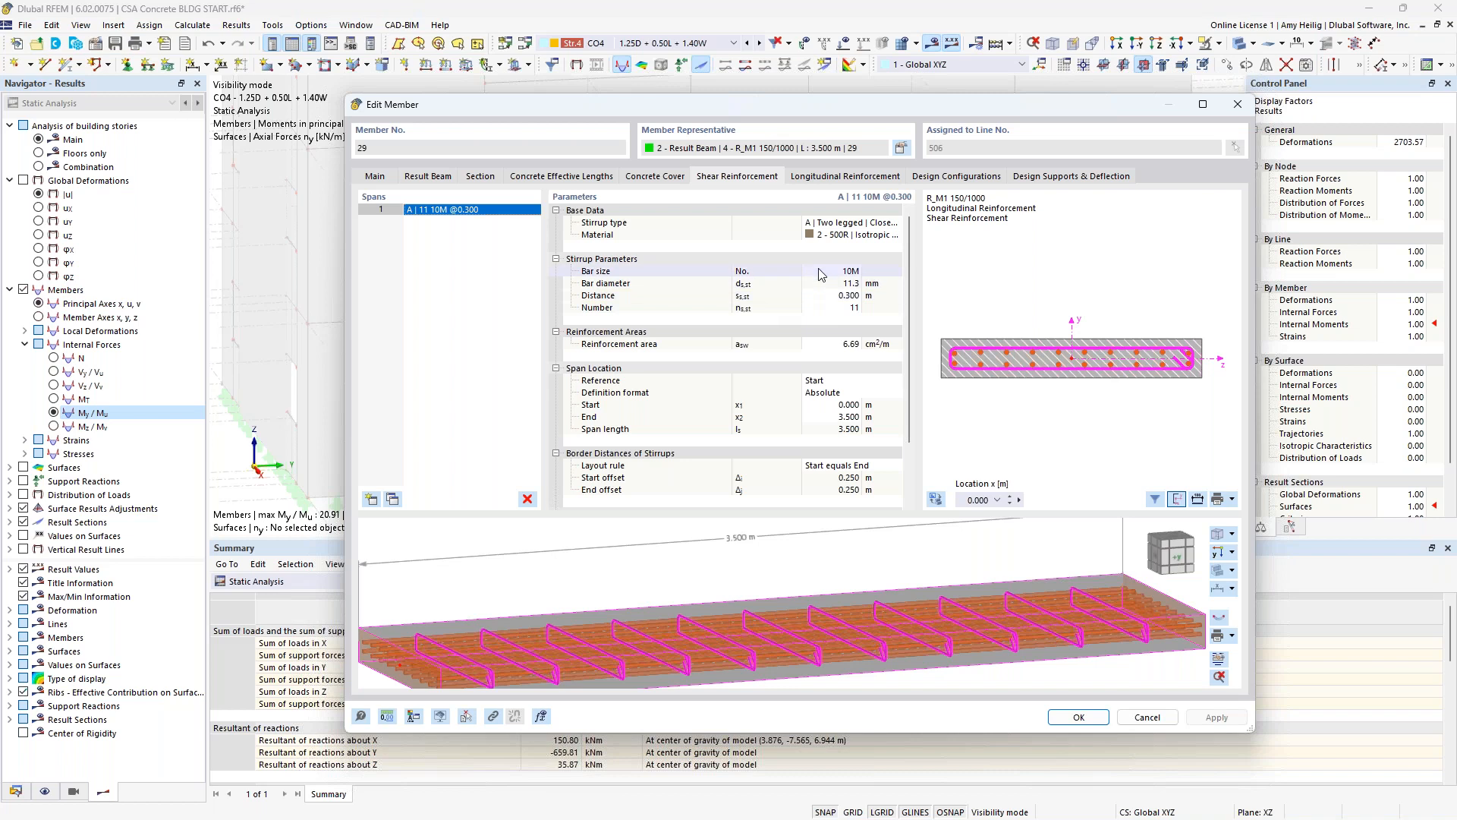
# - Review the three longitudinal reinforcement items of the spandrel's result beam and close the member definition
pyautogui.click(841, 177)
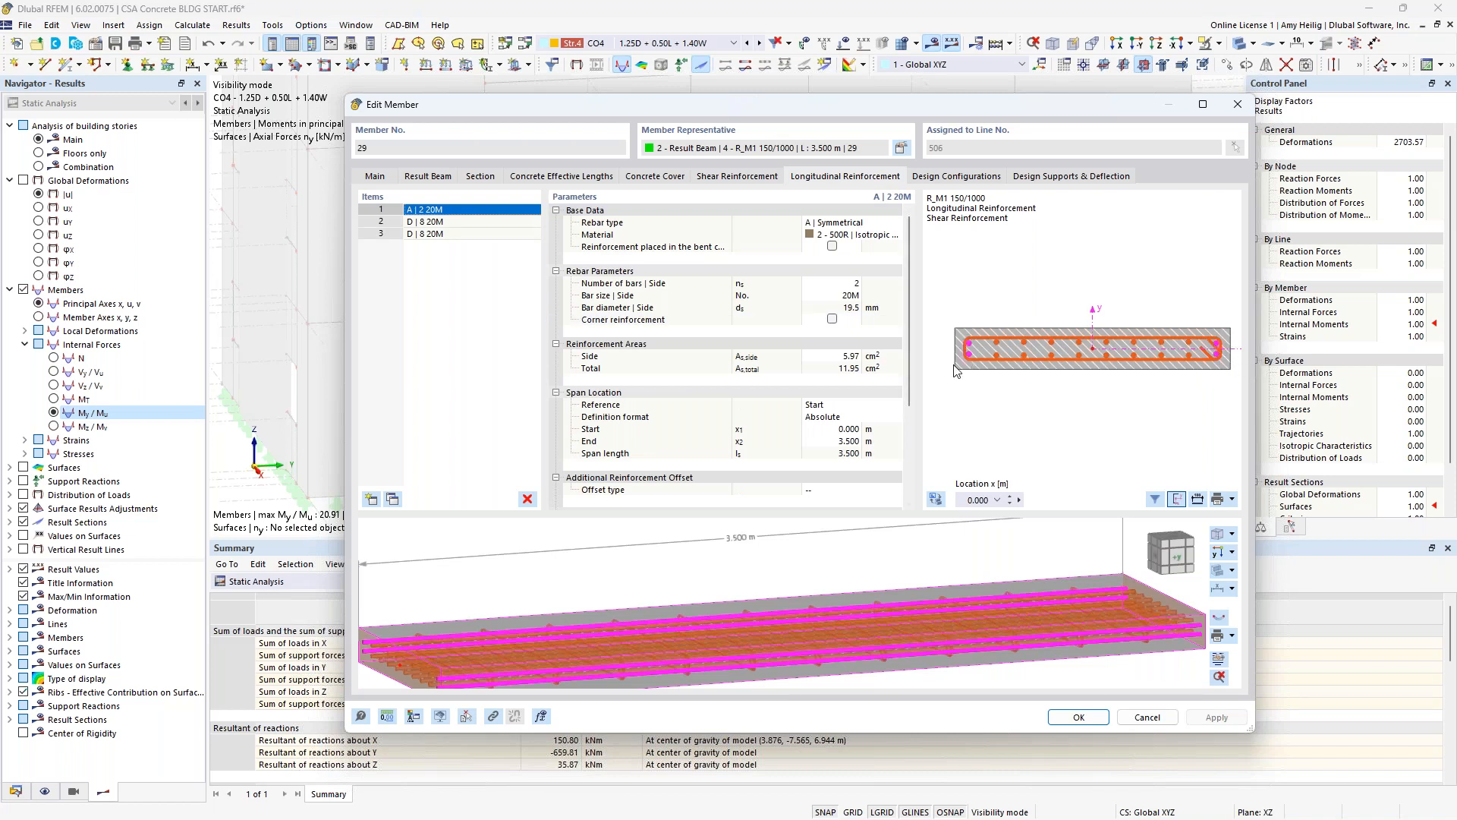
pyautogui.click(501, 222)
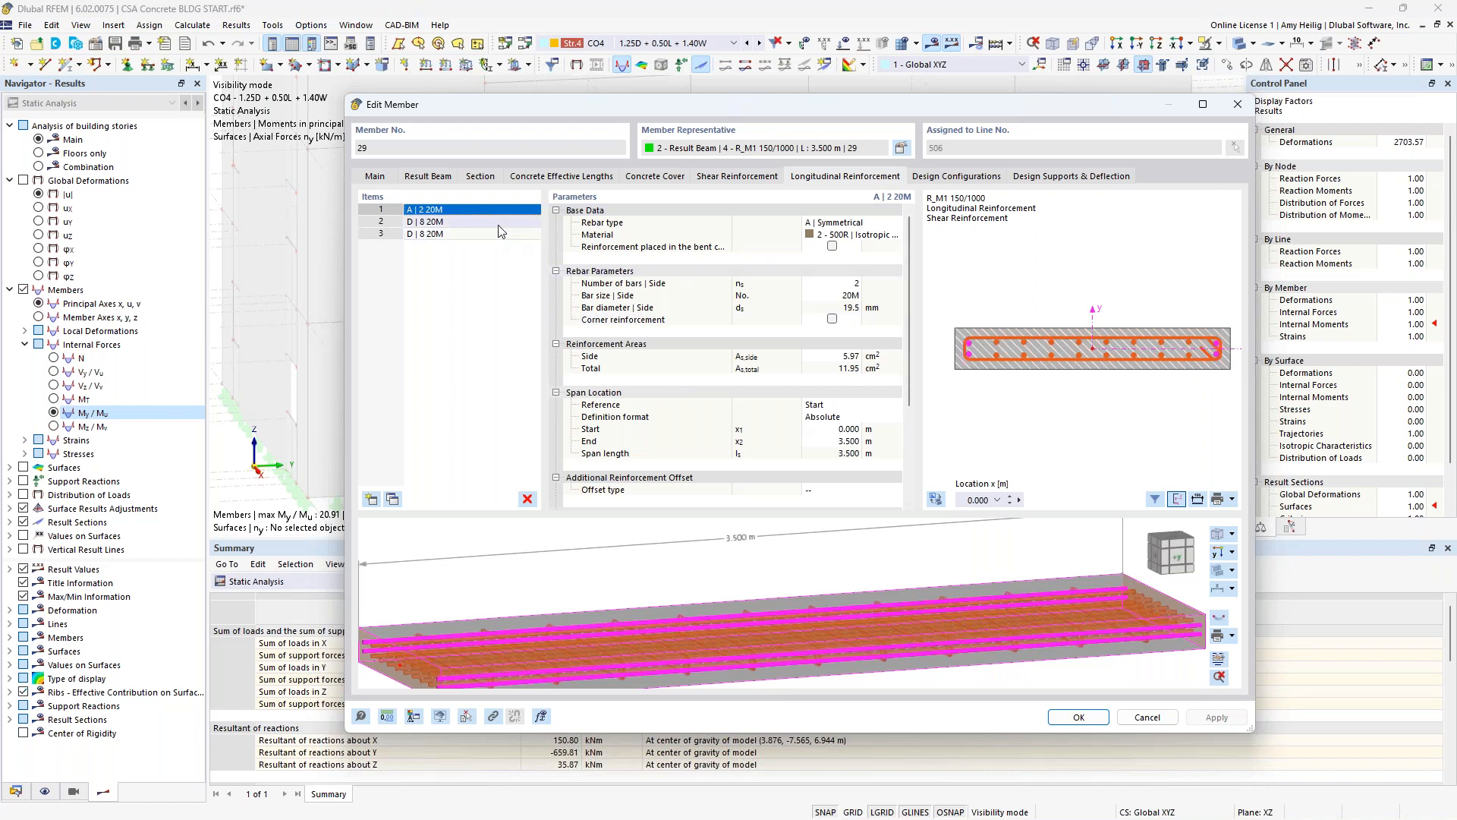
pyautogui.click(848, 224)
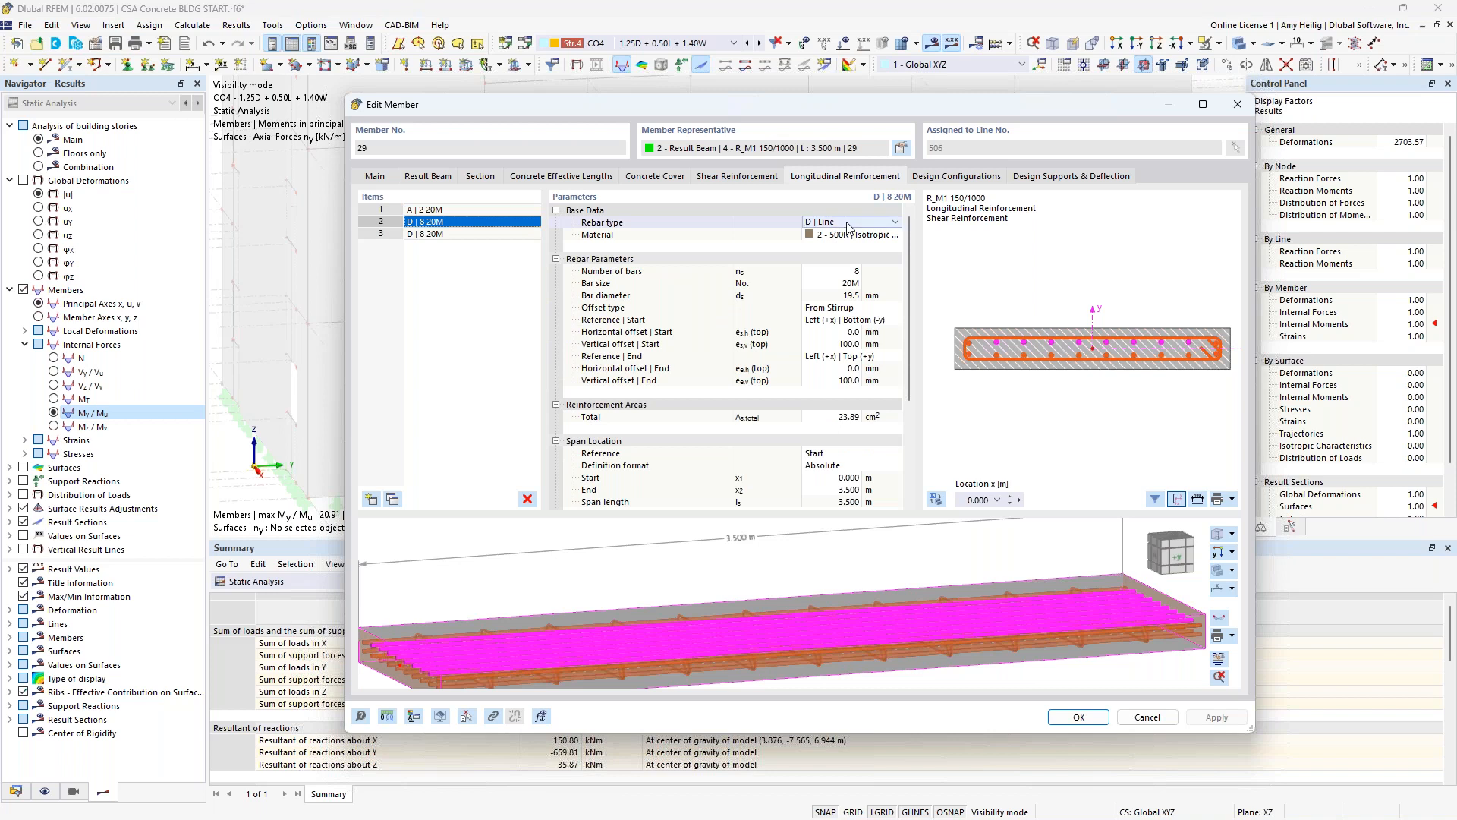
pyautogui.click(847, 223)
pyautogui.click(847, 223)
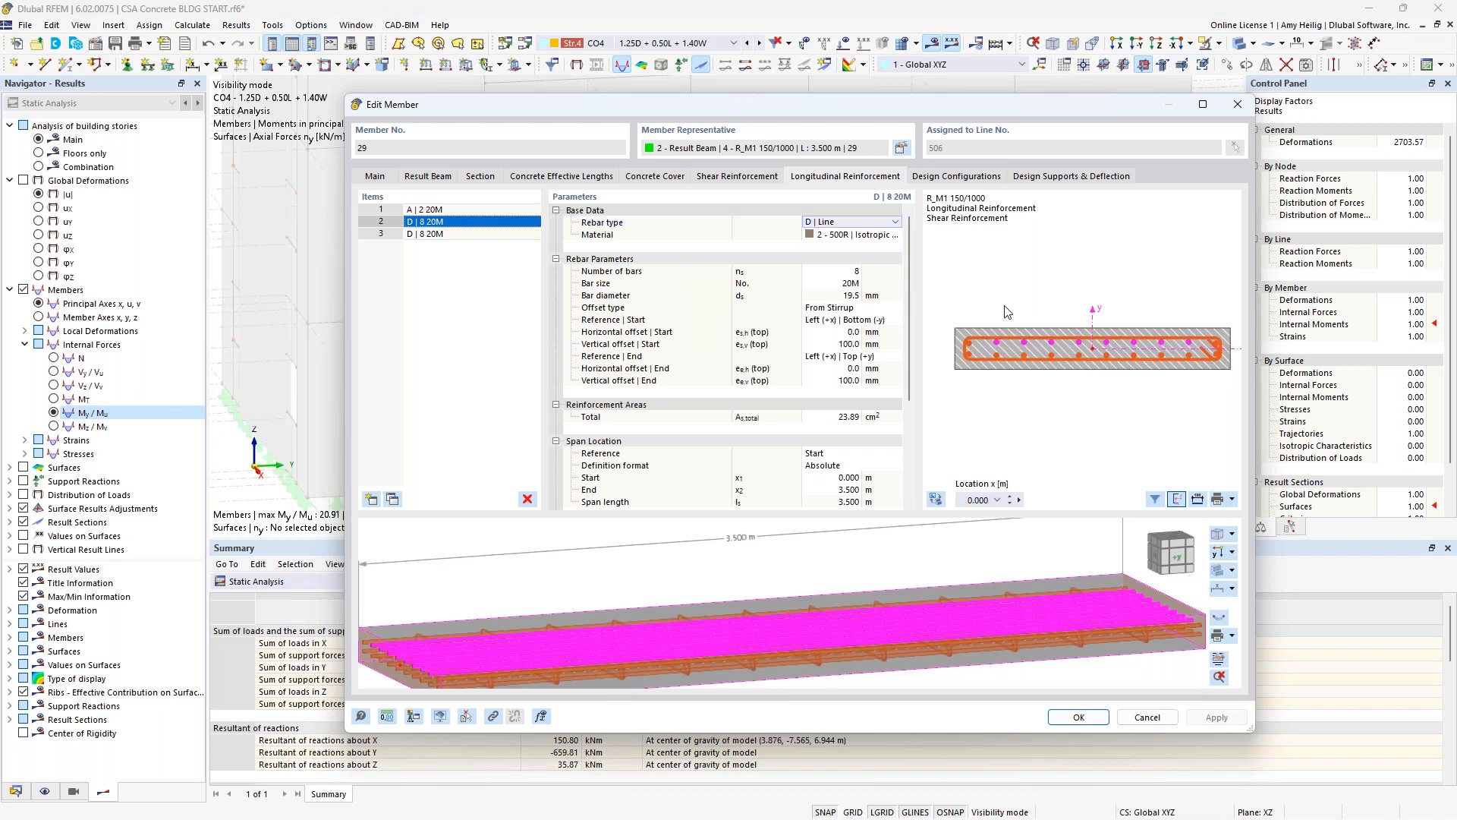
pyautogui.click(471, 234)
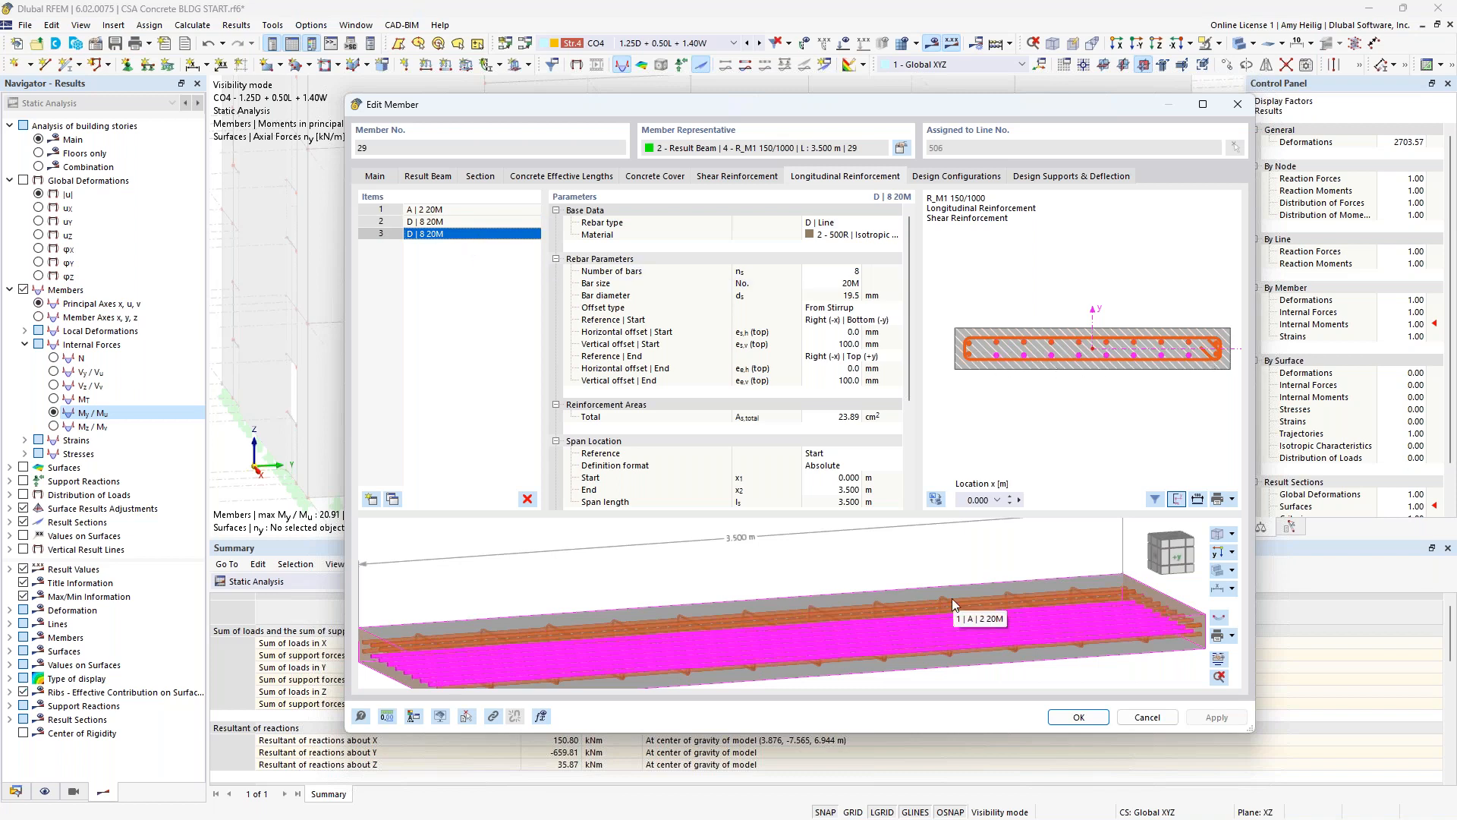
pyautogui.click(1079, 717)
# - Show the Concrete Design input data in an enlarged table area and calculate the concrete design results
pyautogui.click(327, 581)
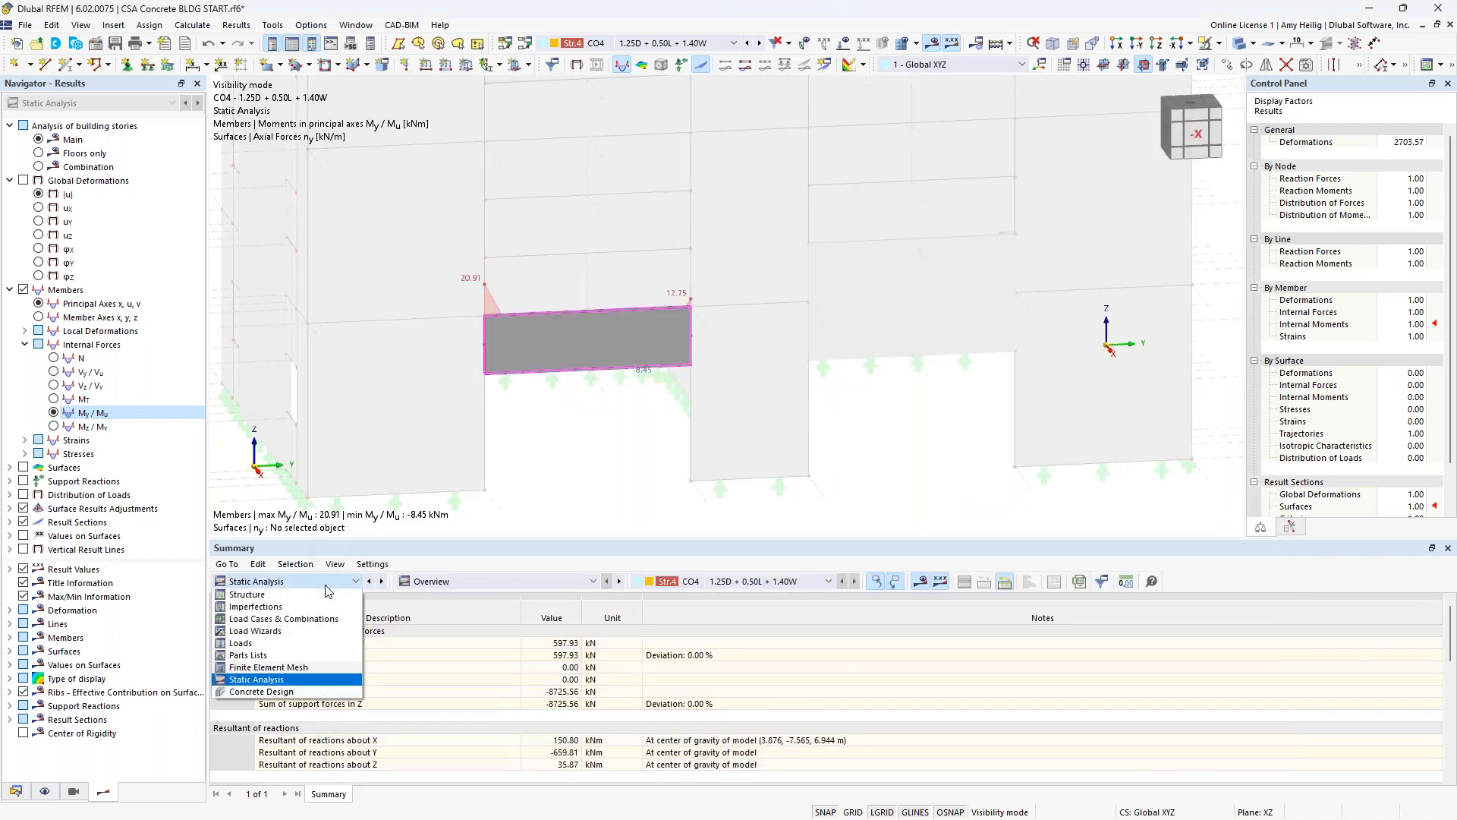
pyautogui.click(298, 692)
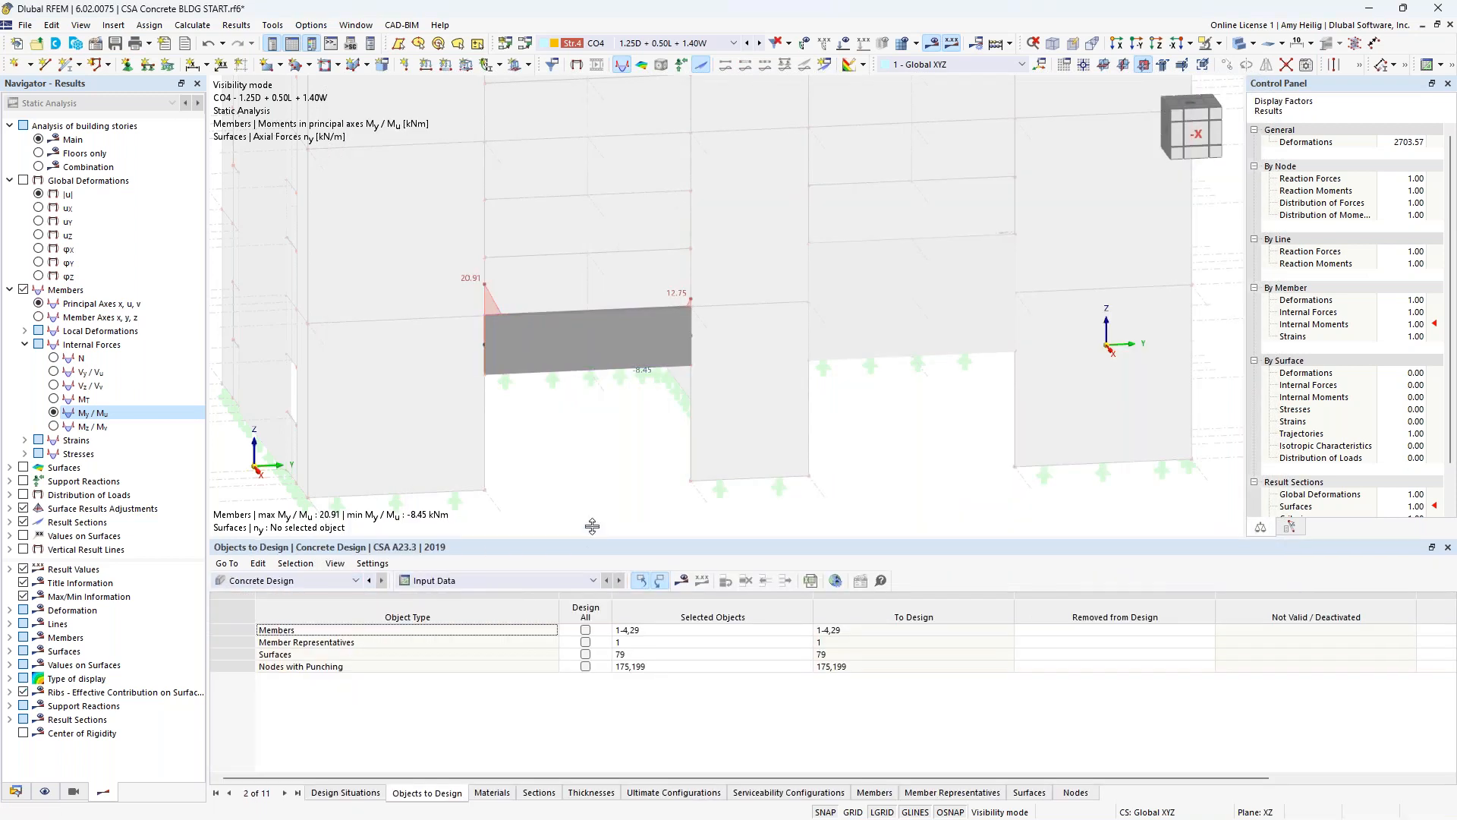
pyautogui.moveTo(592, 525); pyautogui.dragTo(592, 453)
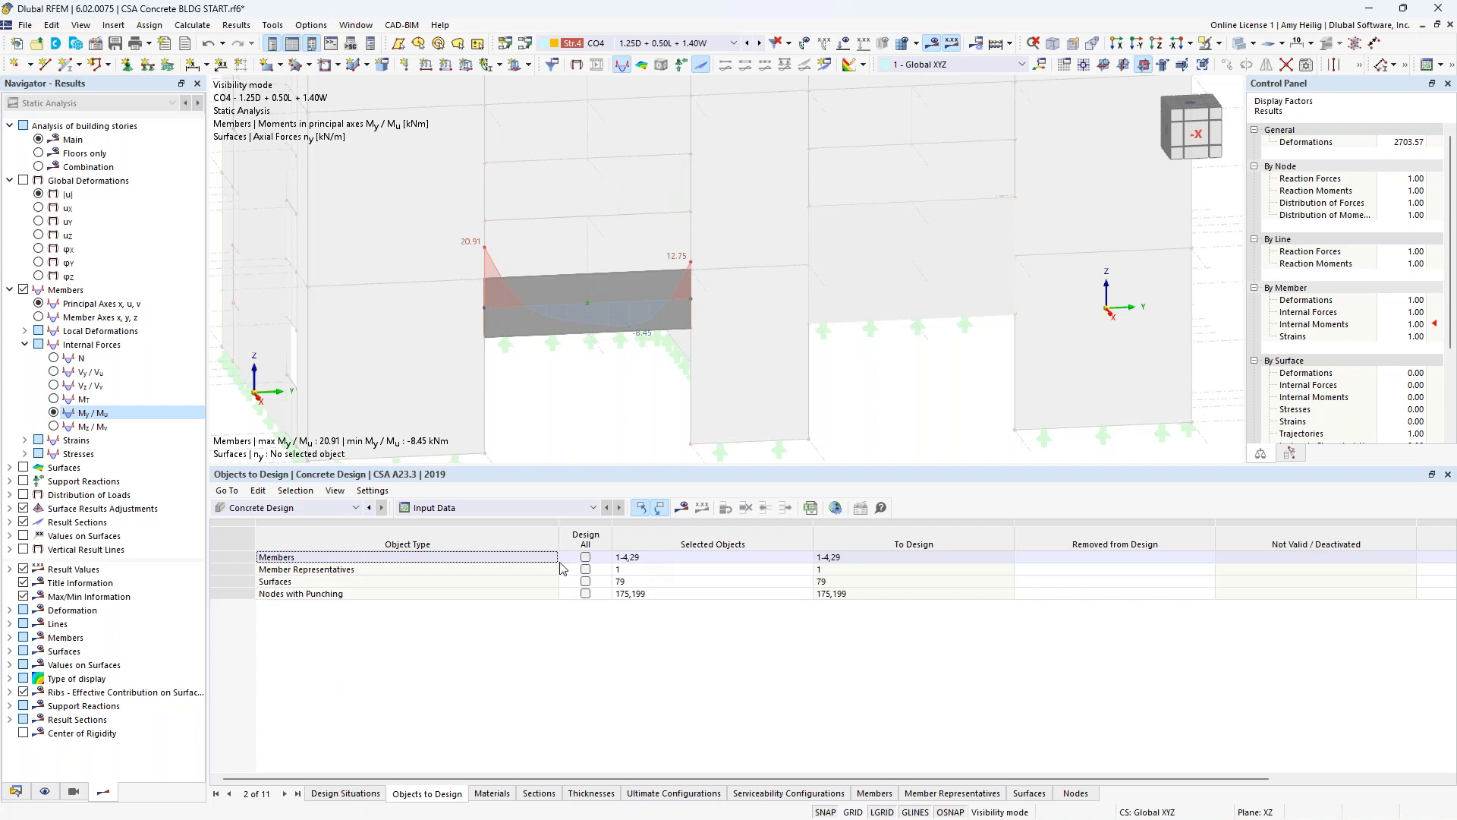
pyautogui.click(685, 508)
pyautogui.click(790, 480)
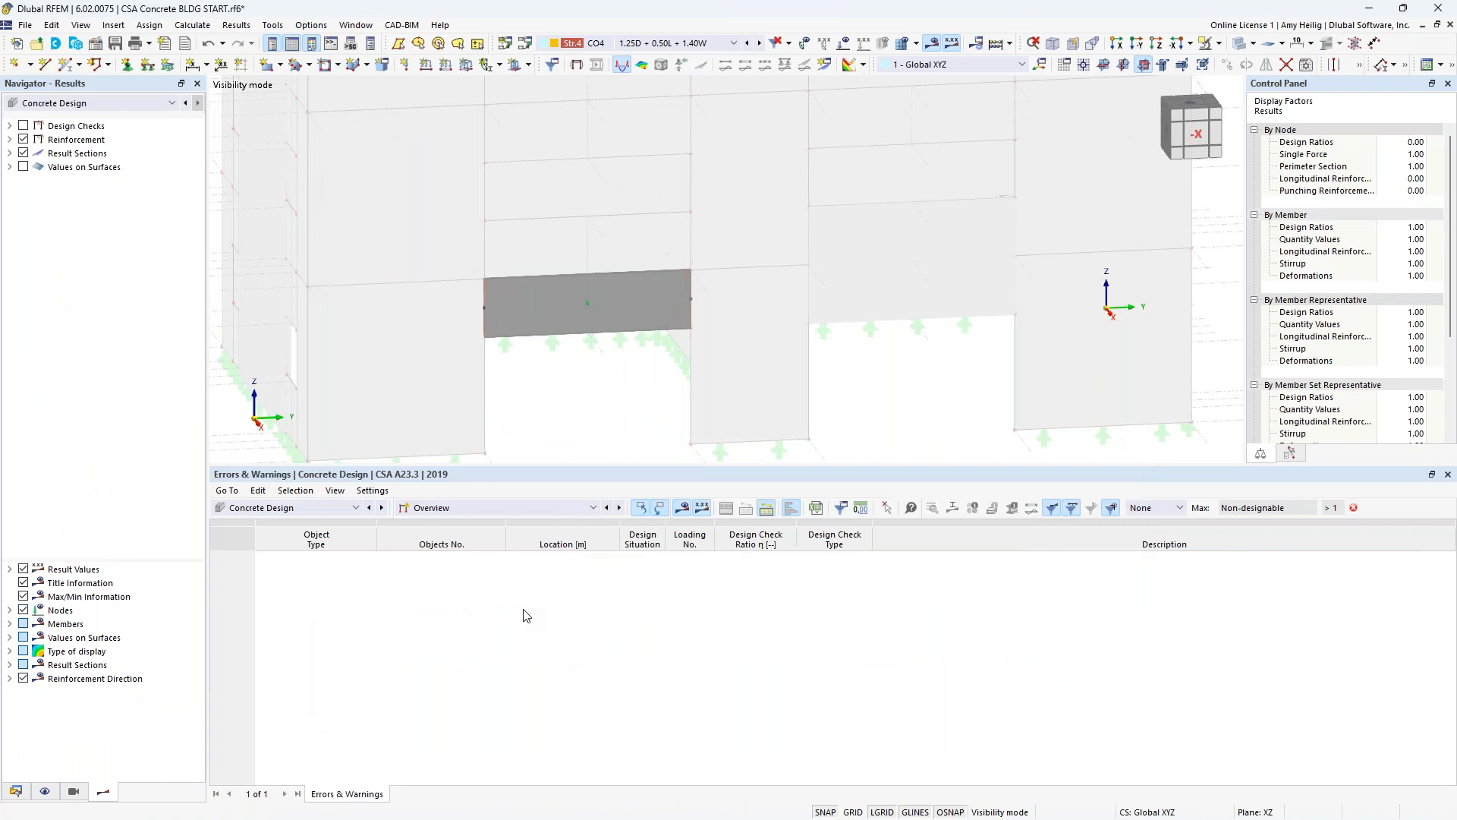
# - List the design ratios on members for the isolated spandrel and select its factored section resistance check
pyautogui.click(610, 308)
pyautogui.click(547, 508)
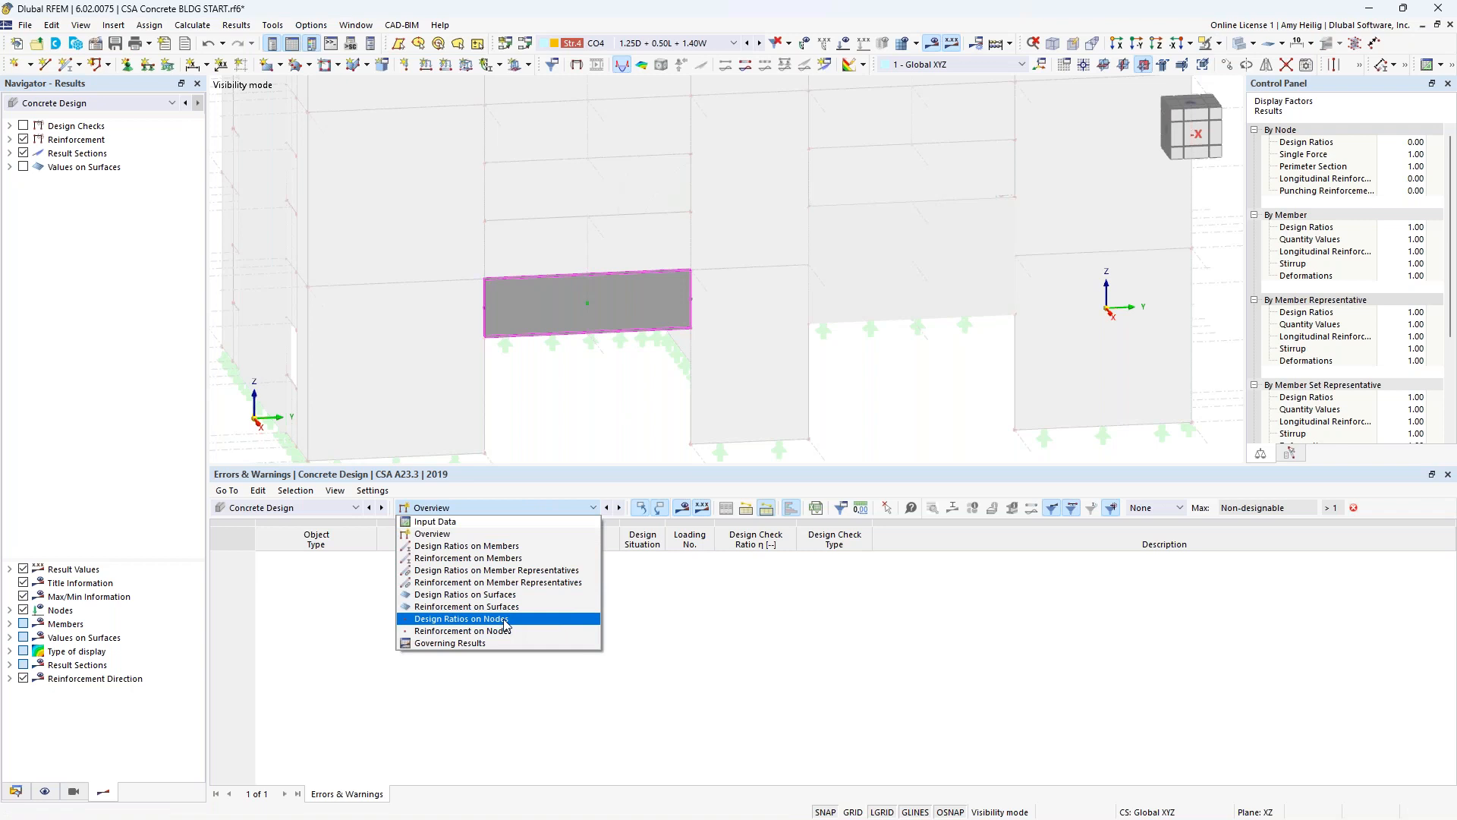
pyautogui.click(507, 546)
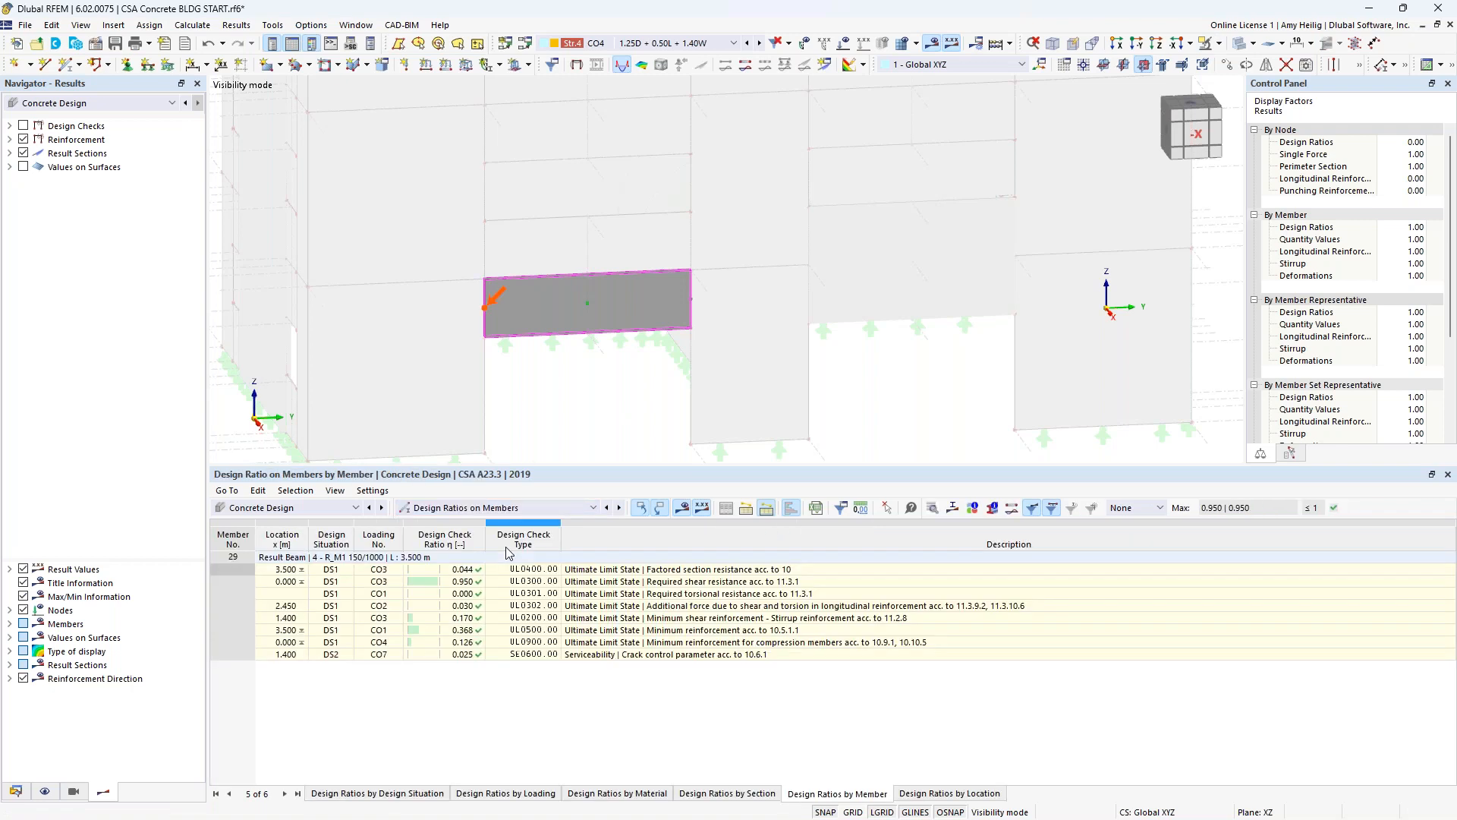
pyautogui.click(584, 574)
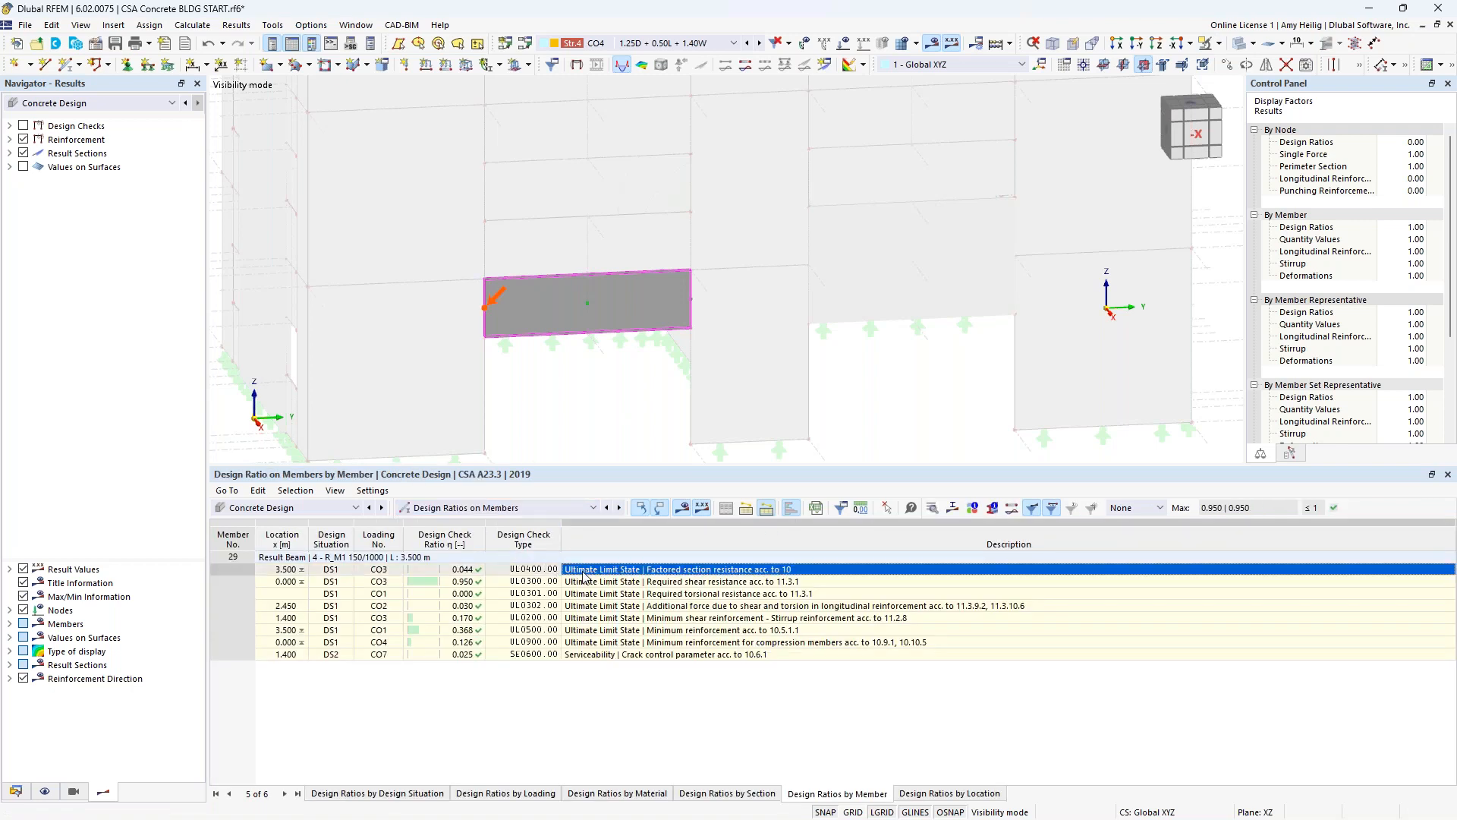
# - Display the design check ratios graphically on the spandrel's result beam with the surfaces hidden
pyautogui.click(24, 125)
pyautogui.click(10, 126)
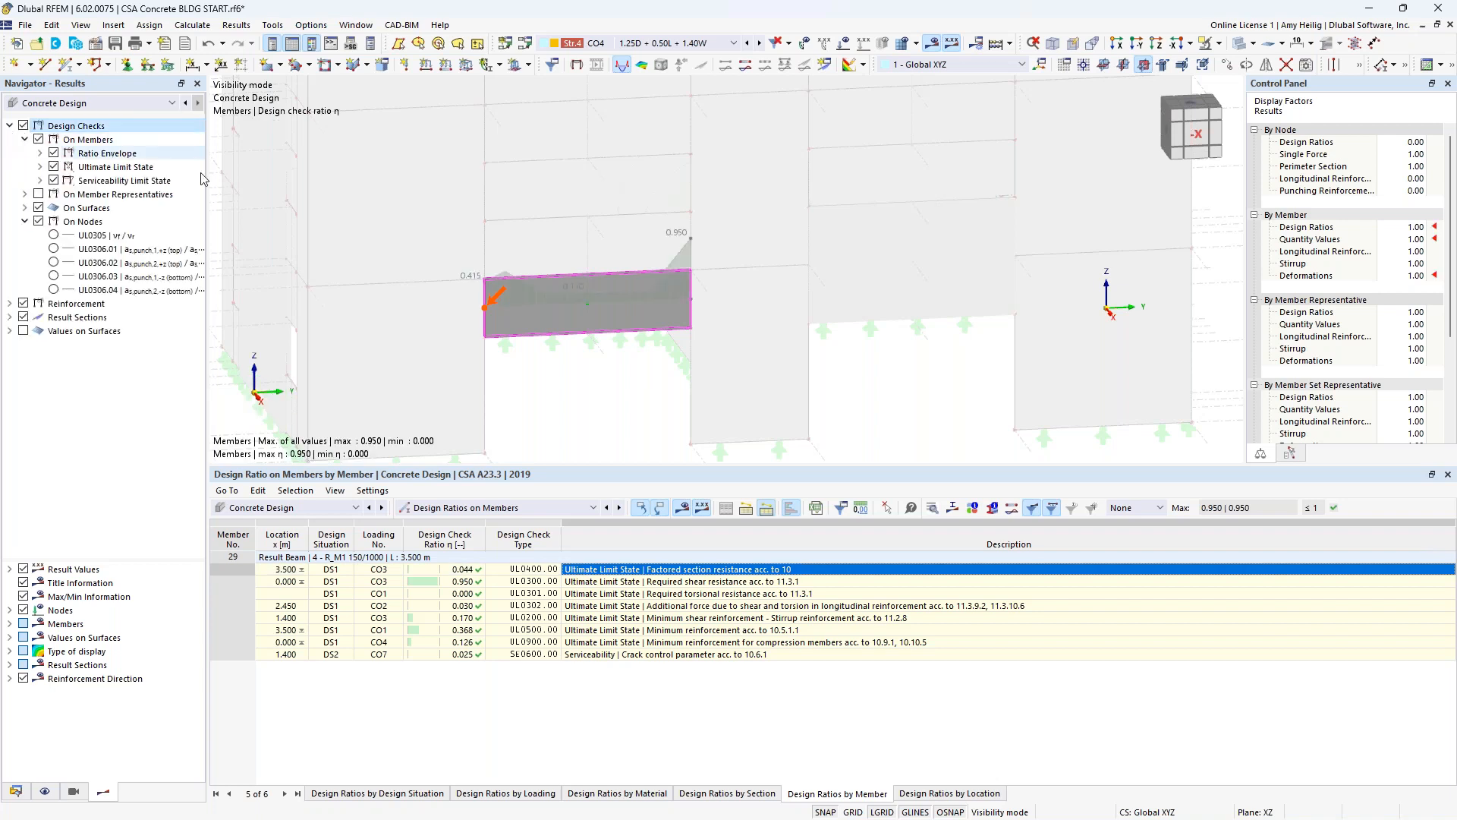
pyautogui.click(1251, 57)
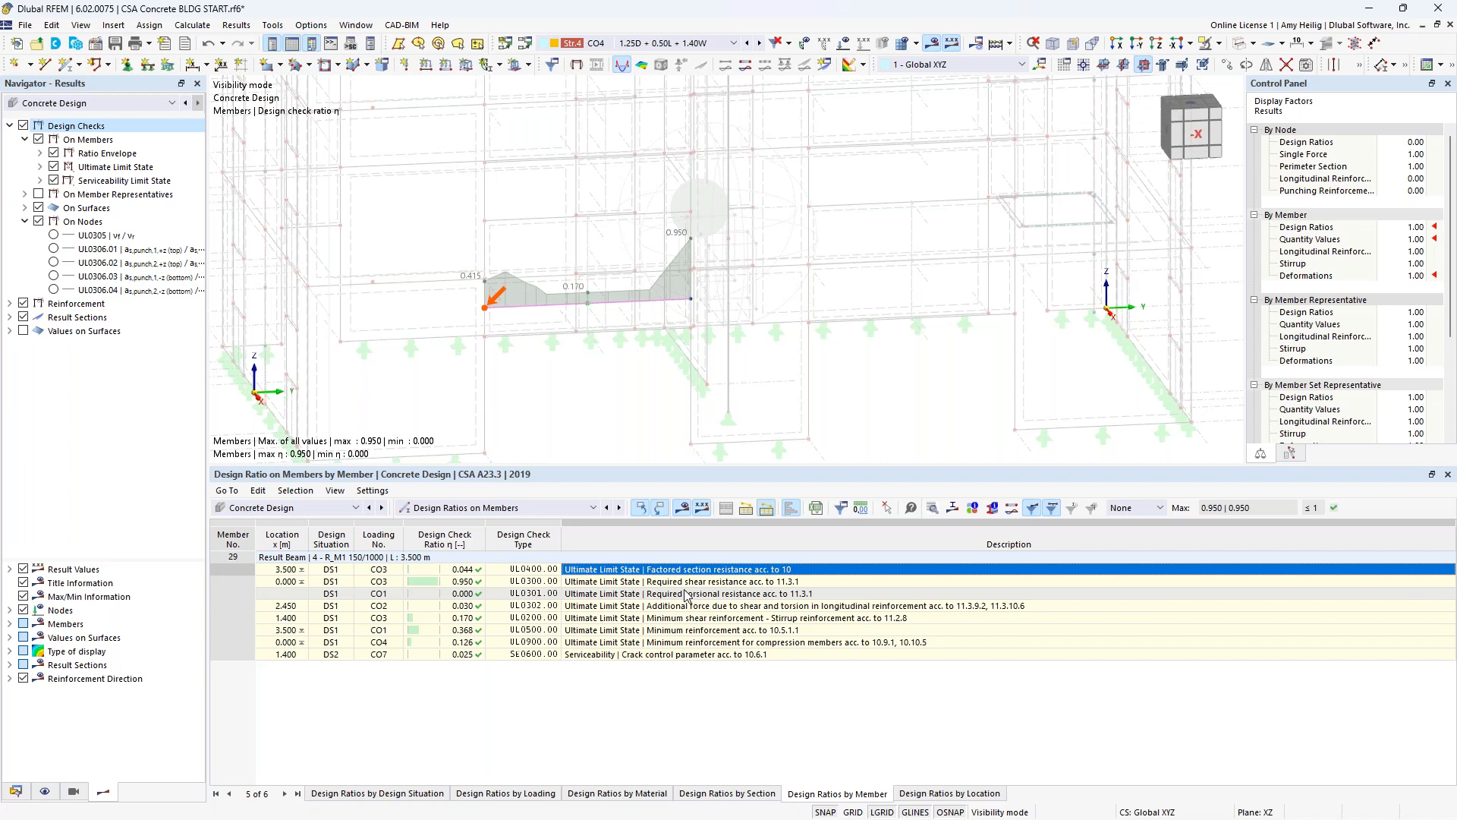
# - Switch to the webinar presentation at the Content slide
pyautogui.press('super+Tab')
pyautogui.click(823, 424)
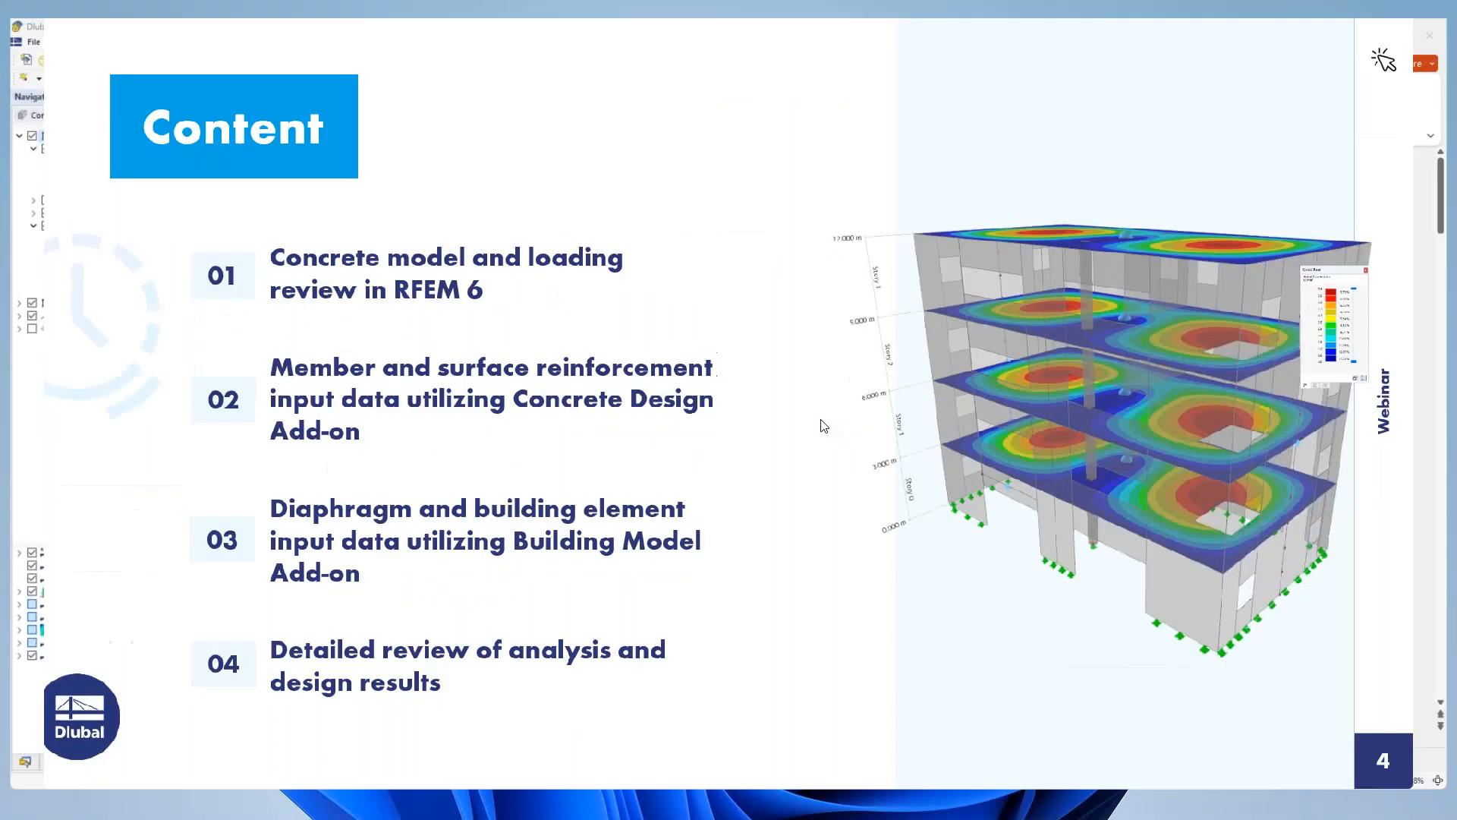